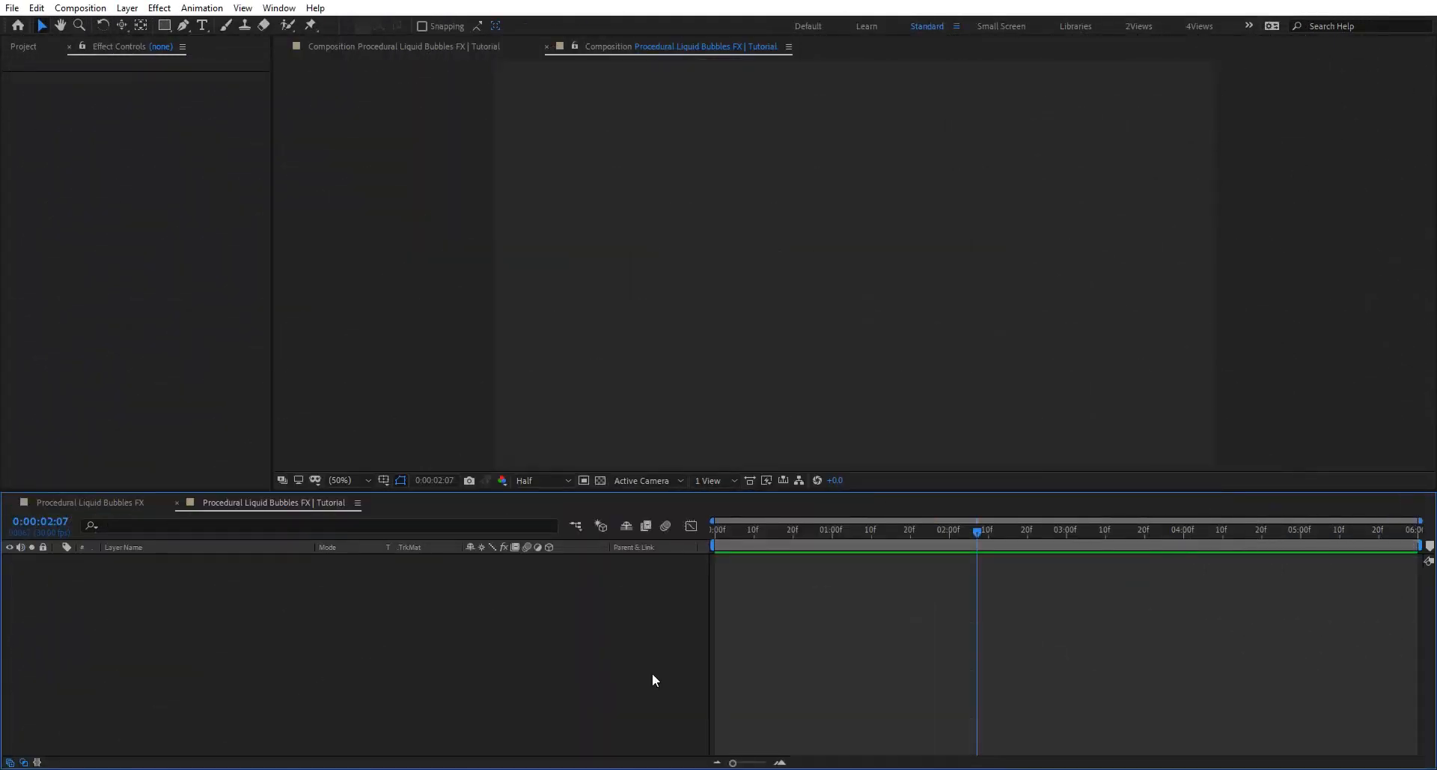
Step: Create a black 1920 × 1080 px solid layer named Texture
{"action": "key", "text": "ctrl+y"}
{"action": "type", "text": "Texture"}
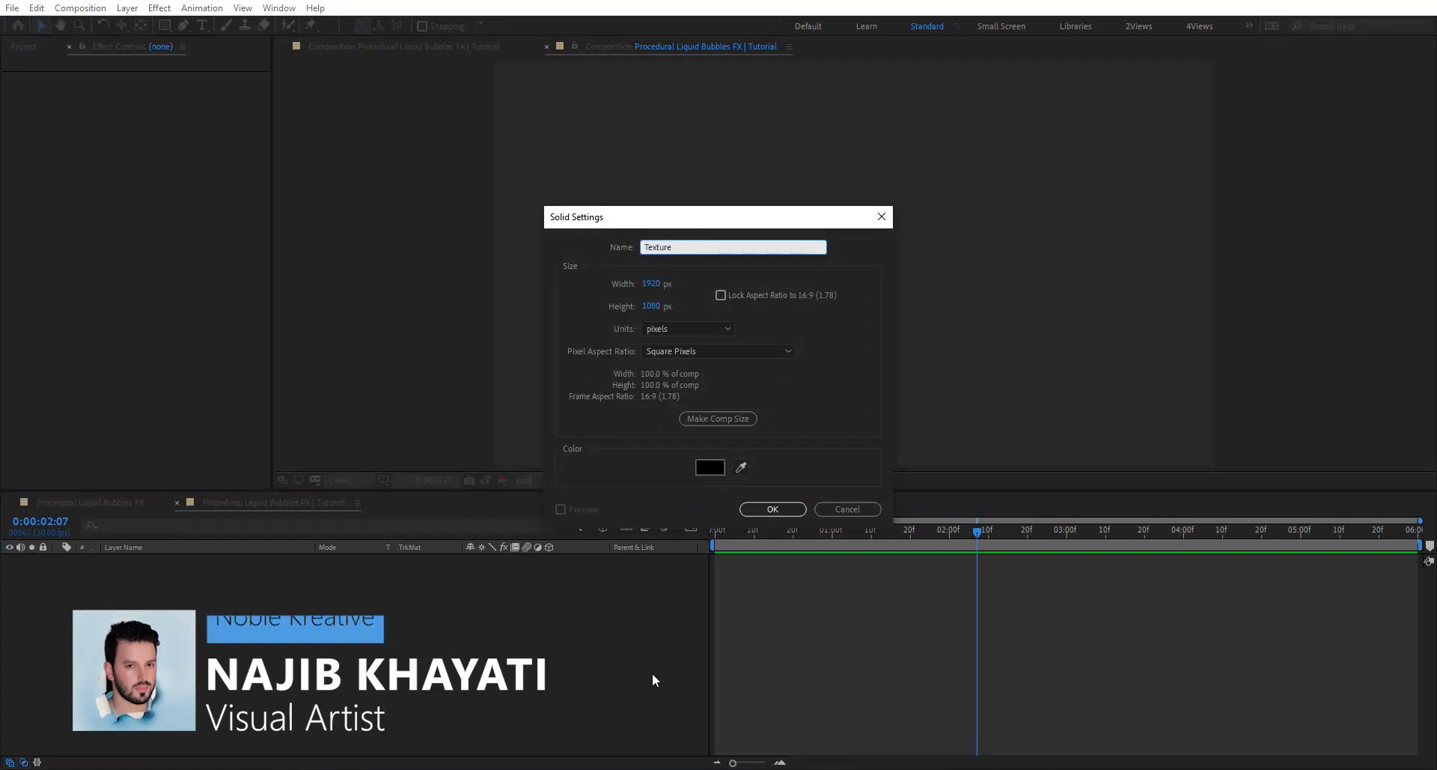
{"action": "key", "text": "Return"}
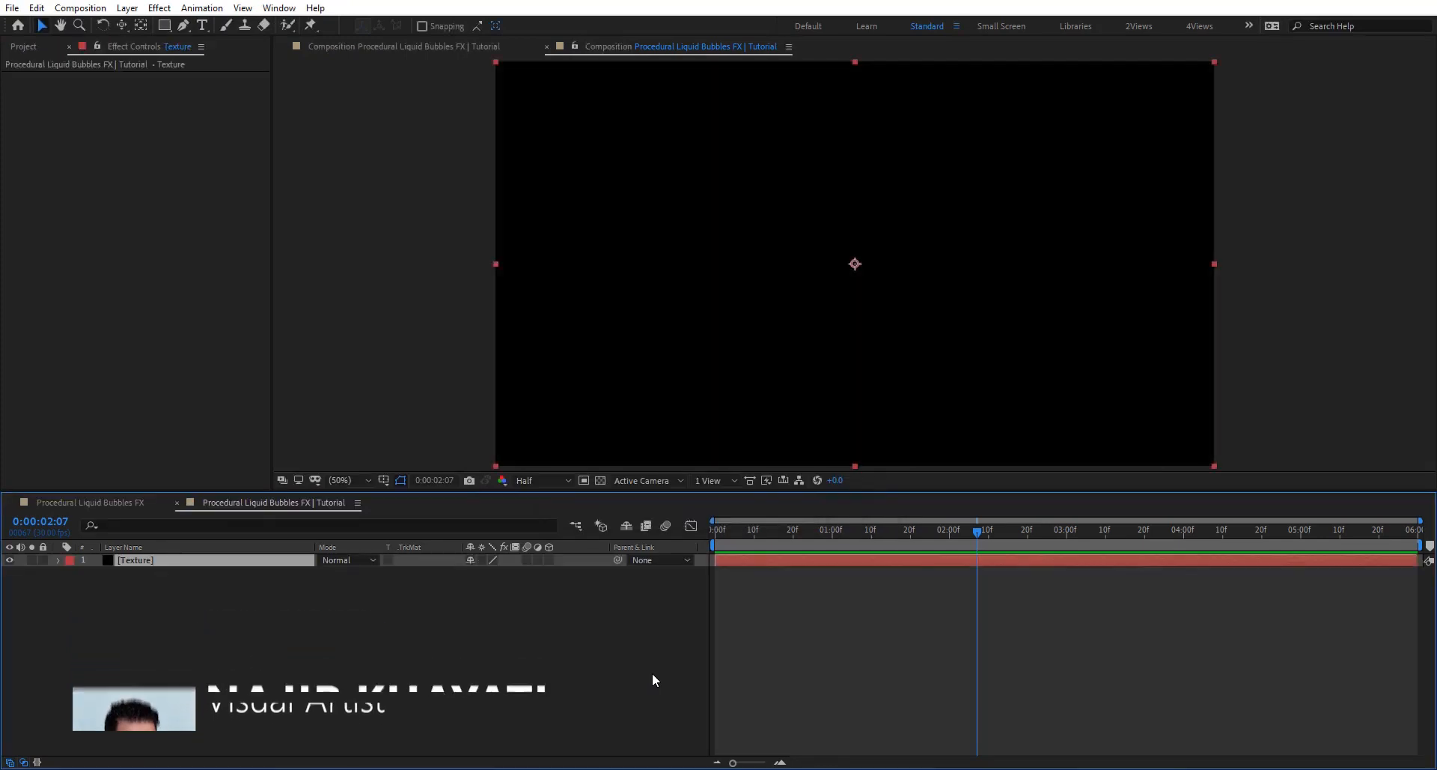
Step: Apply the Fractal Noise effect to the Texture layer
{"action": "key", "text": "ctrl+space"}
{"action": "type", "text": "fra"}
{"action": "key", "text": "Down"}
{"action": "key", "text": "Down"}
{"action": "key", "text": "Down"}
{"action": "key", "text": "Down"}
{"action": "key", "text": "Down"}
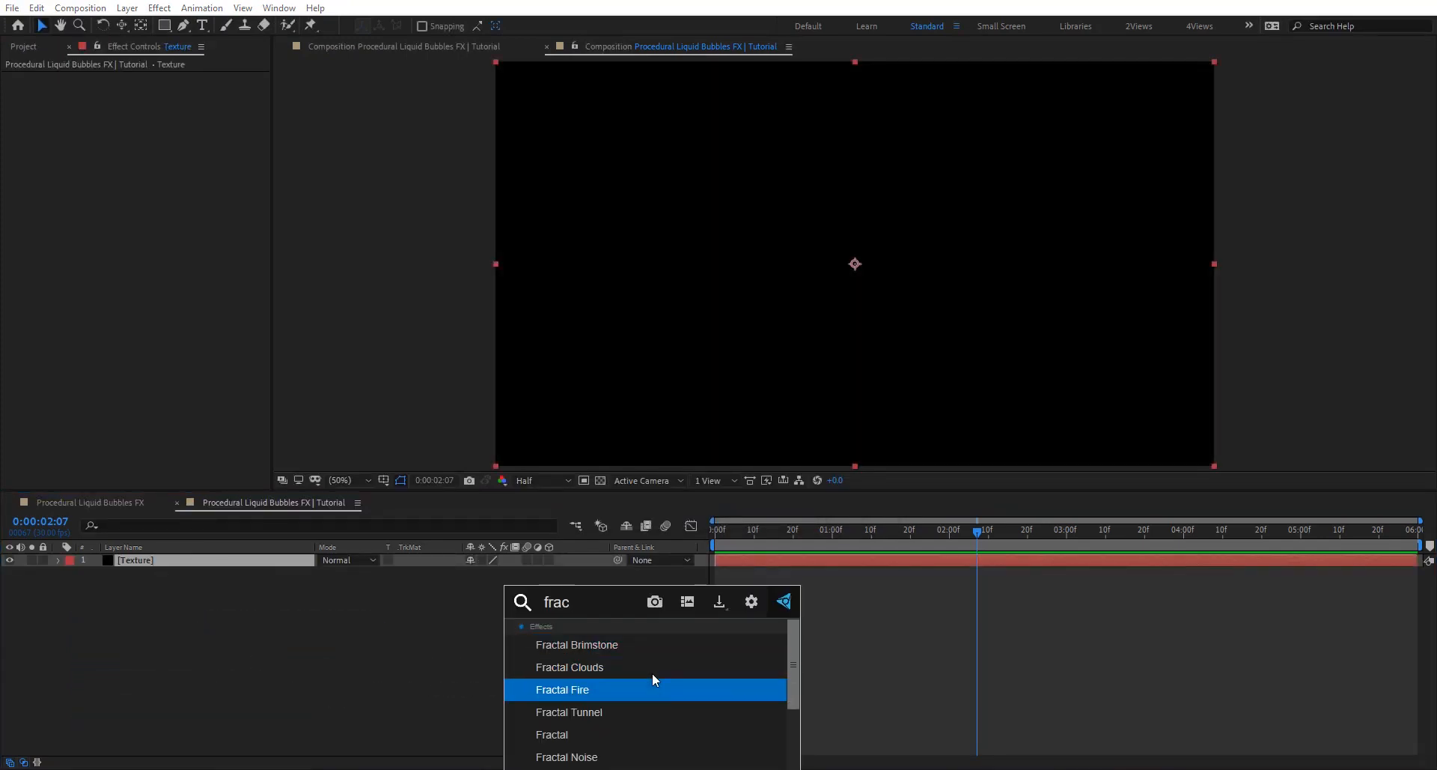
{"action": "key", "text": "Return"}
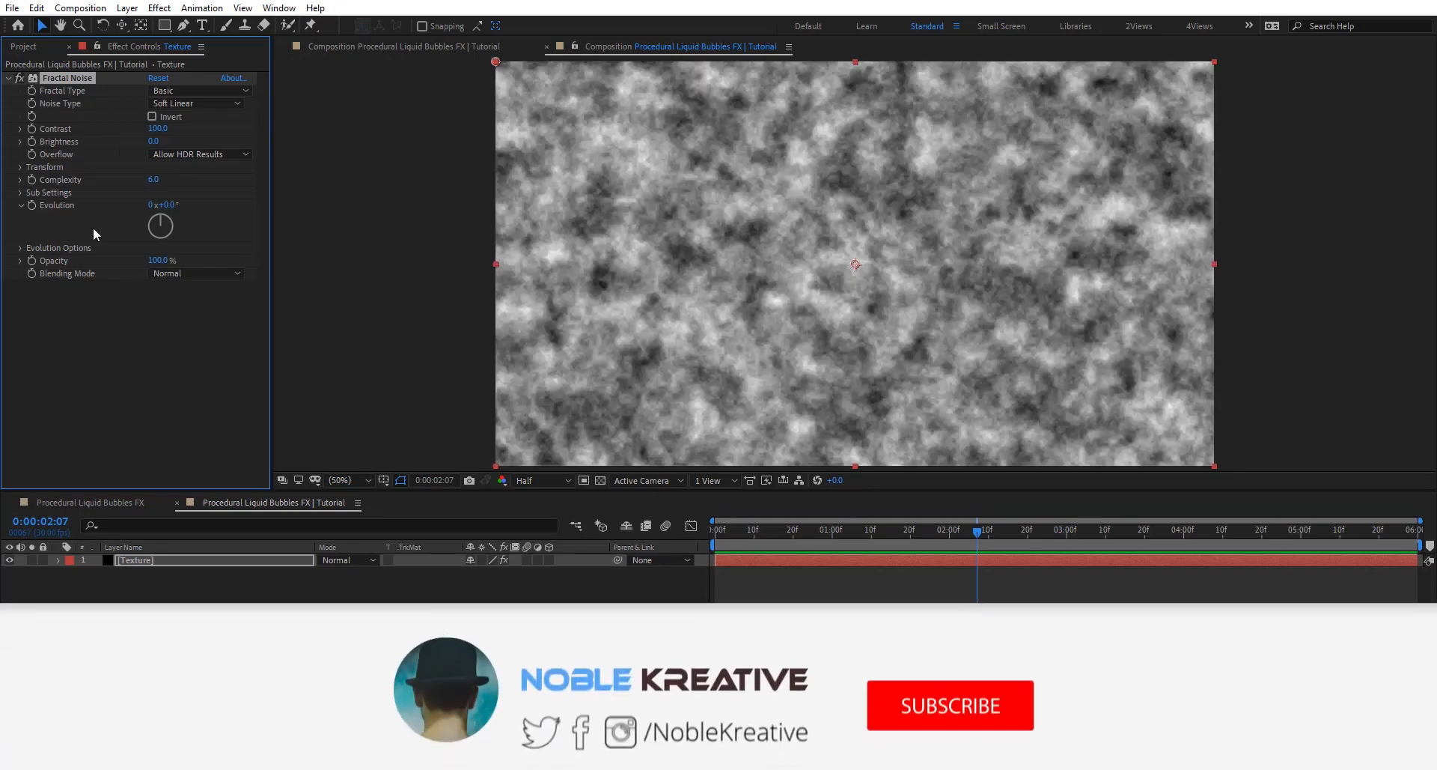
Step: Set the Fractal Noise to the Strings type, inverted, with Contrast 322, Brightness 32 and Complexity 1
{"action": "left_click", "coordinate": [182, 91]}
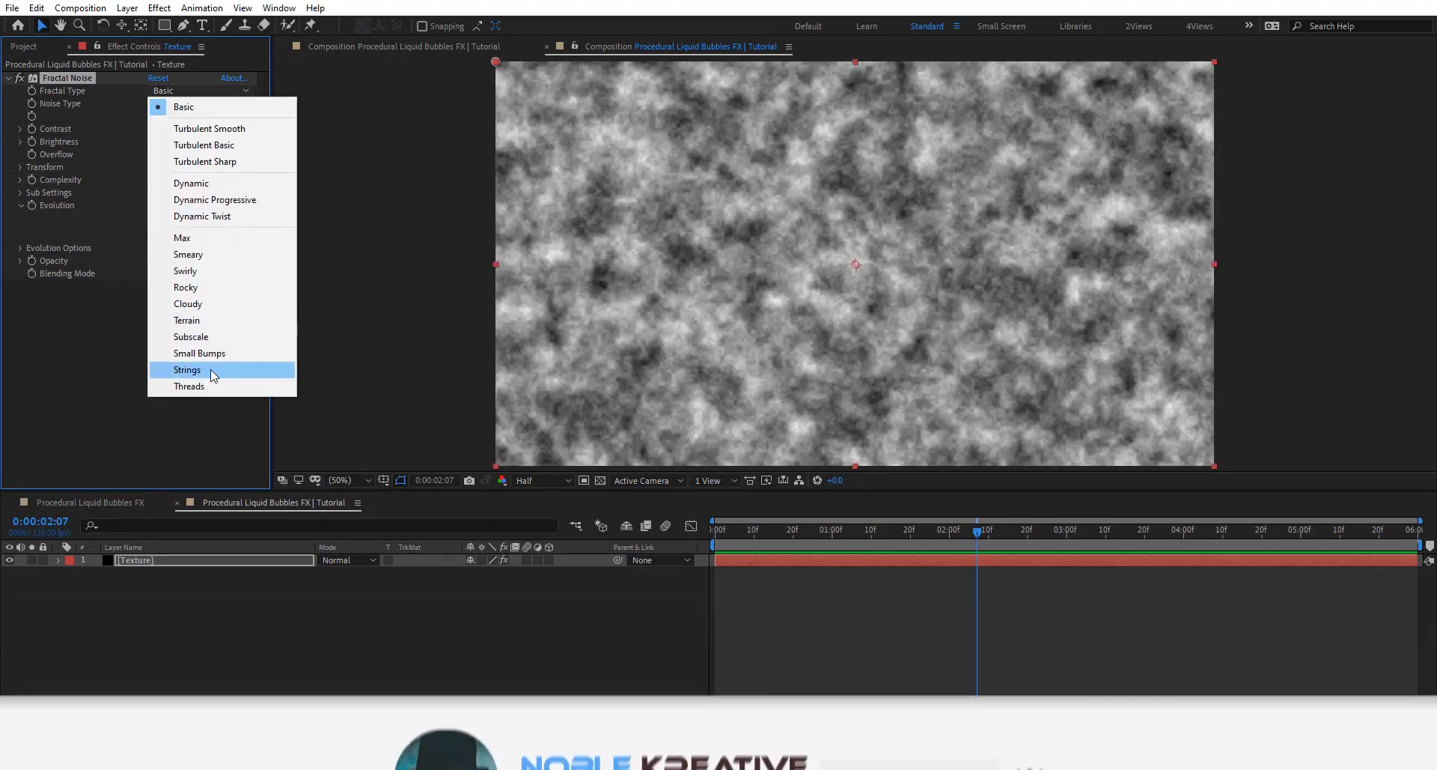
{"action": "left_click", "coordinate": [193, 371]}
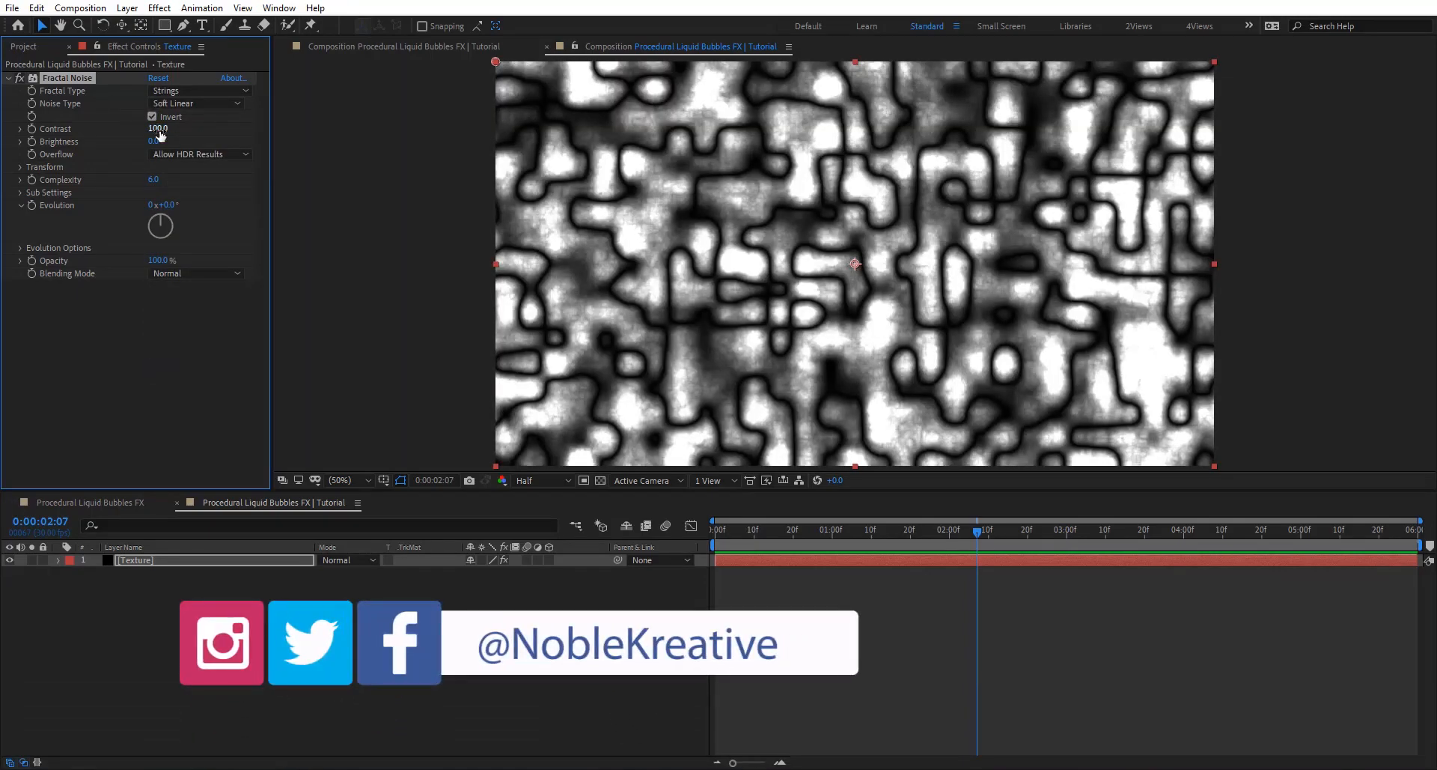
{"action": "left_click_drag", "start_coordinate": [195, 131], "coordinate": [333, 134]}
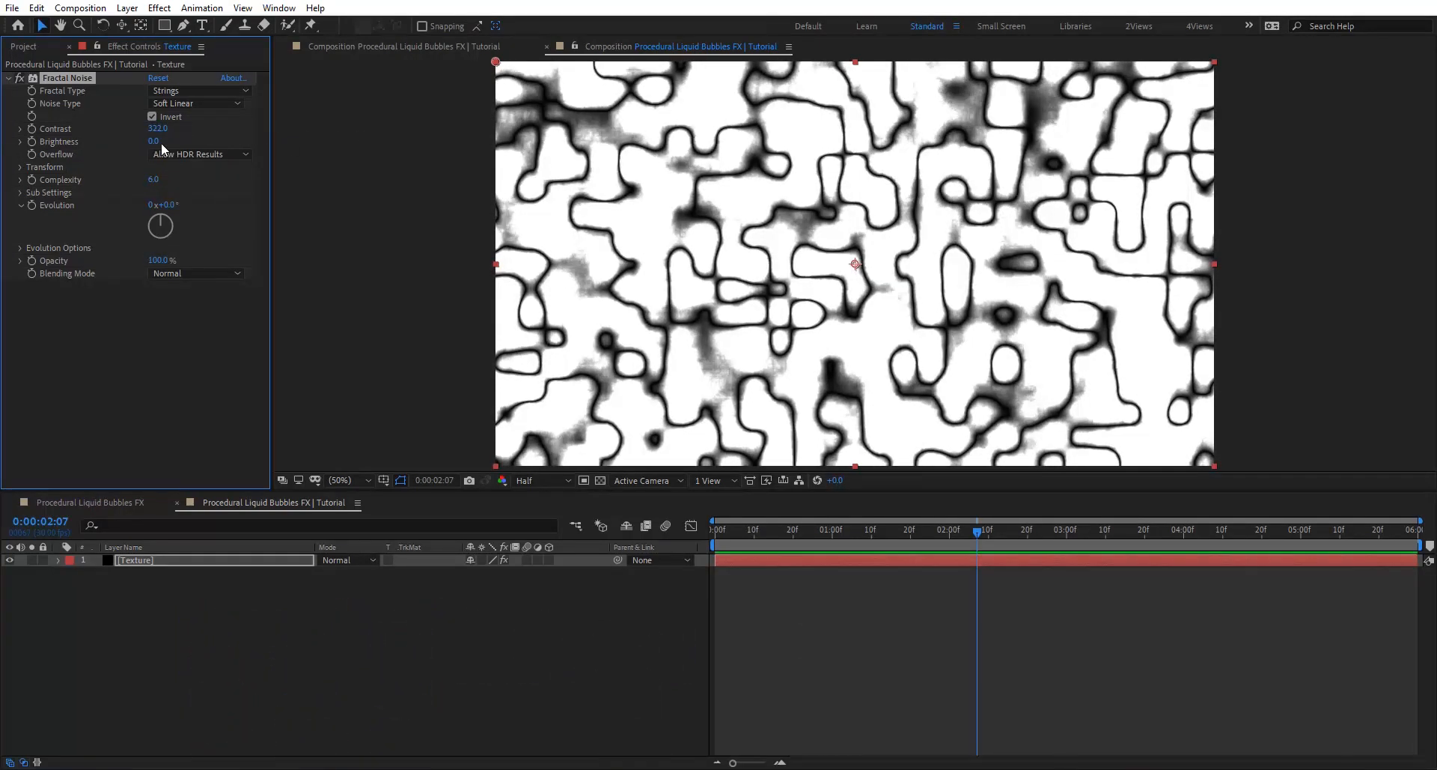
{"action": "mouse_move", "coordinate": [185, 144]}
{"action": "left_mouse_down"}
{"action": "mouse_move", "coordinate": [224, 144]}
{"action": "mouse_move", "coordinate": [188, 146]}
{"action": "left_mouse_up"}
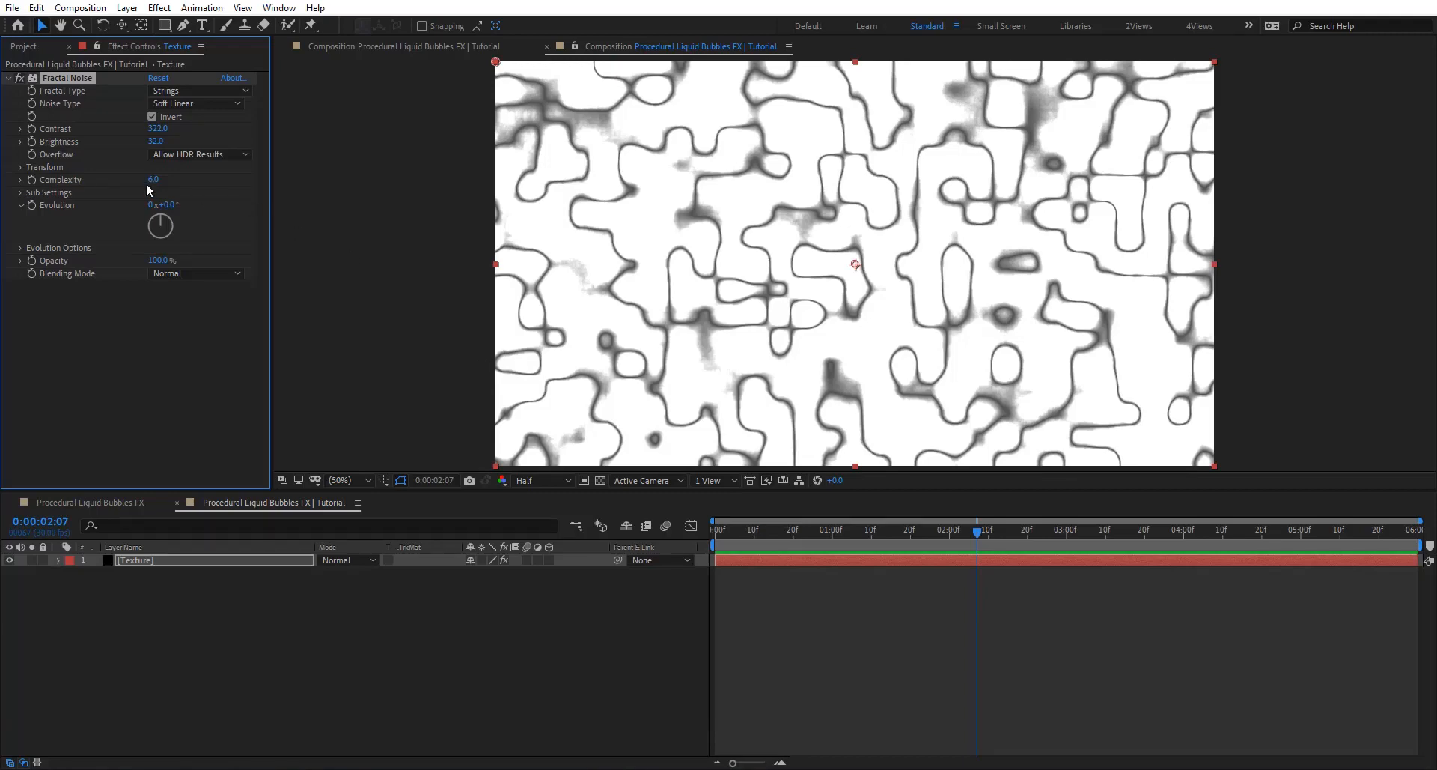
{"action": "key", "text": "Return"}
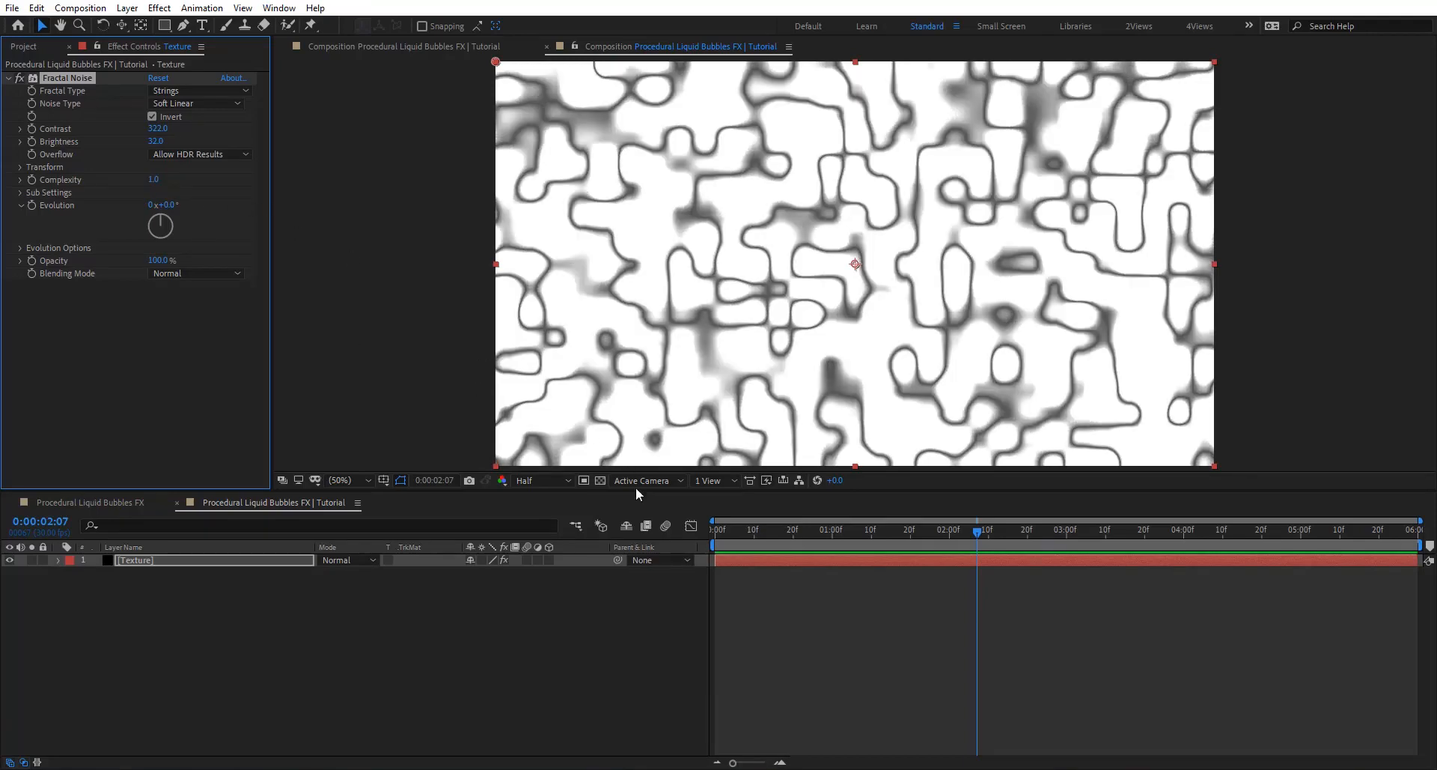
Step: Keyframe the noise Evolution from 0 at the composition's start to 2 revolutions at 0:00:05:29
{"action": "left_click_drag", "start_coordinate": [721, 534], "coordinate": [680, 546]}
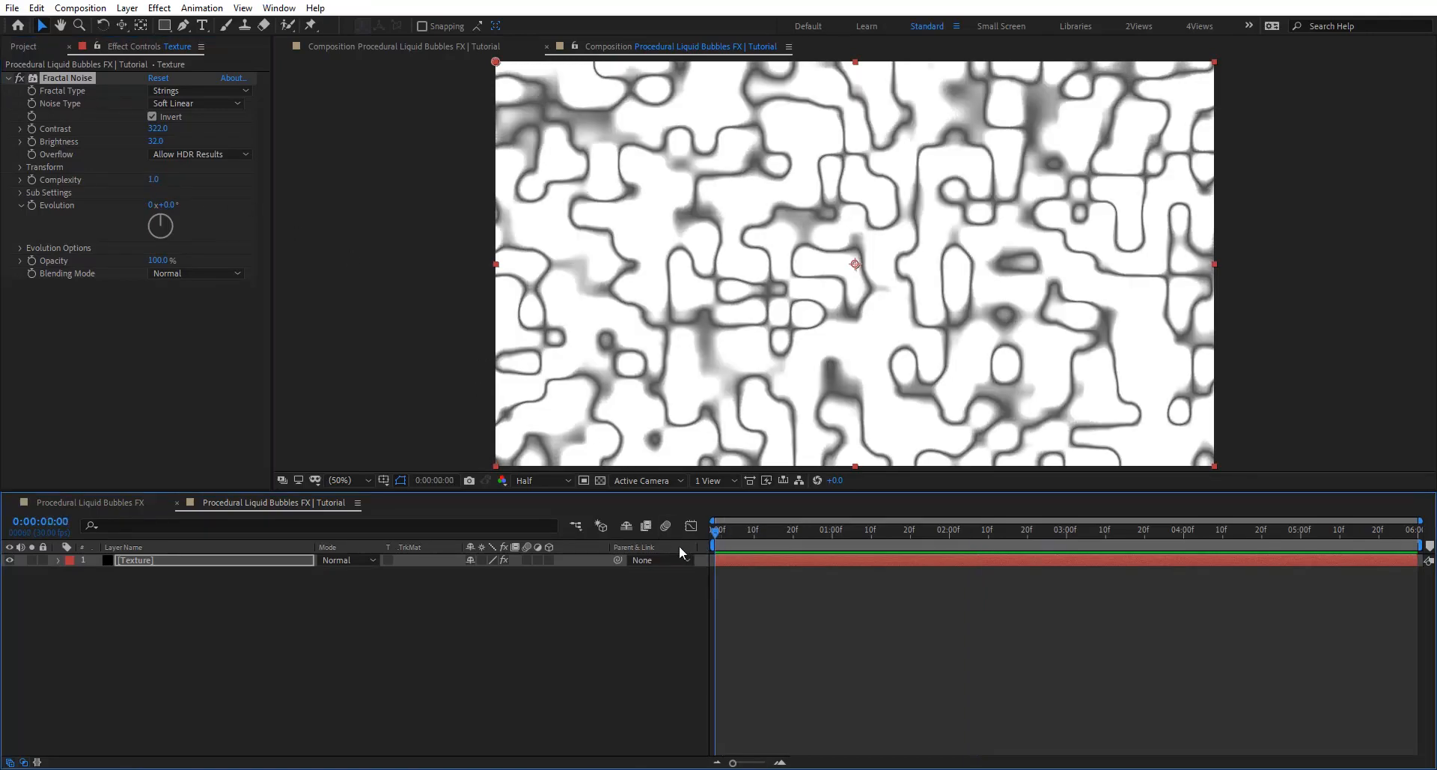
{"action": "left_click", "coordinate": [33, 205]}
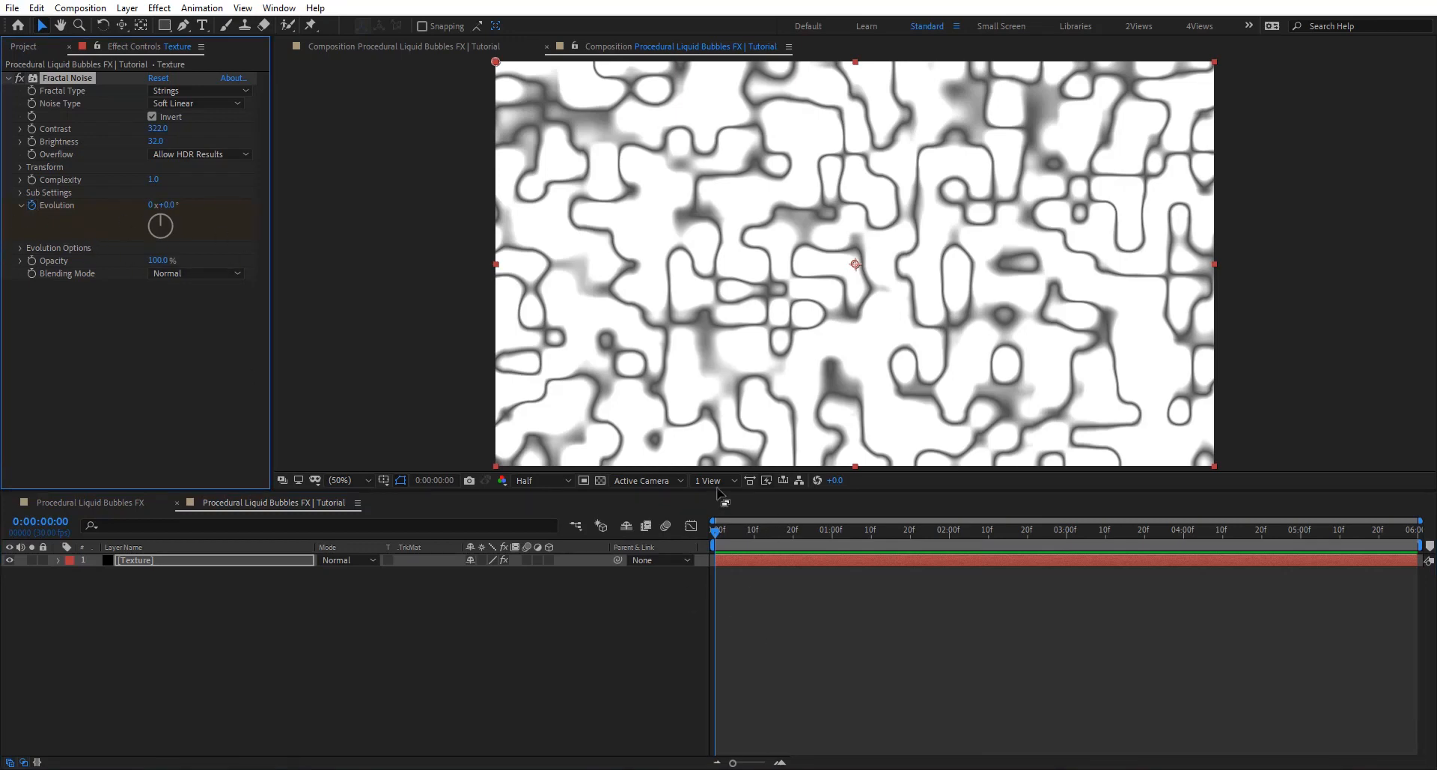
{"action": "left_click_drag", "start_coordinate": [1410, 539], "coordinate": [1432, 537]}
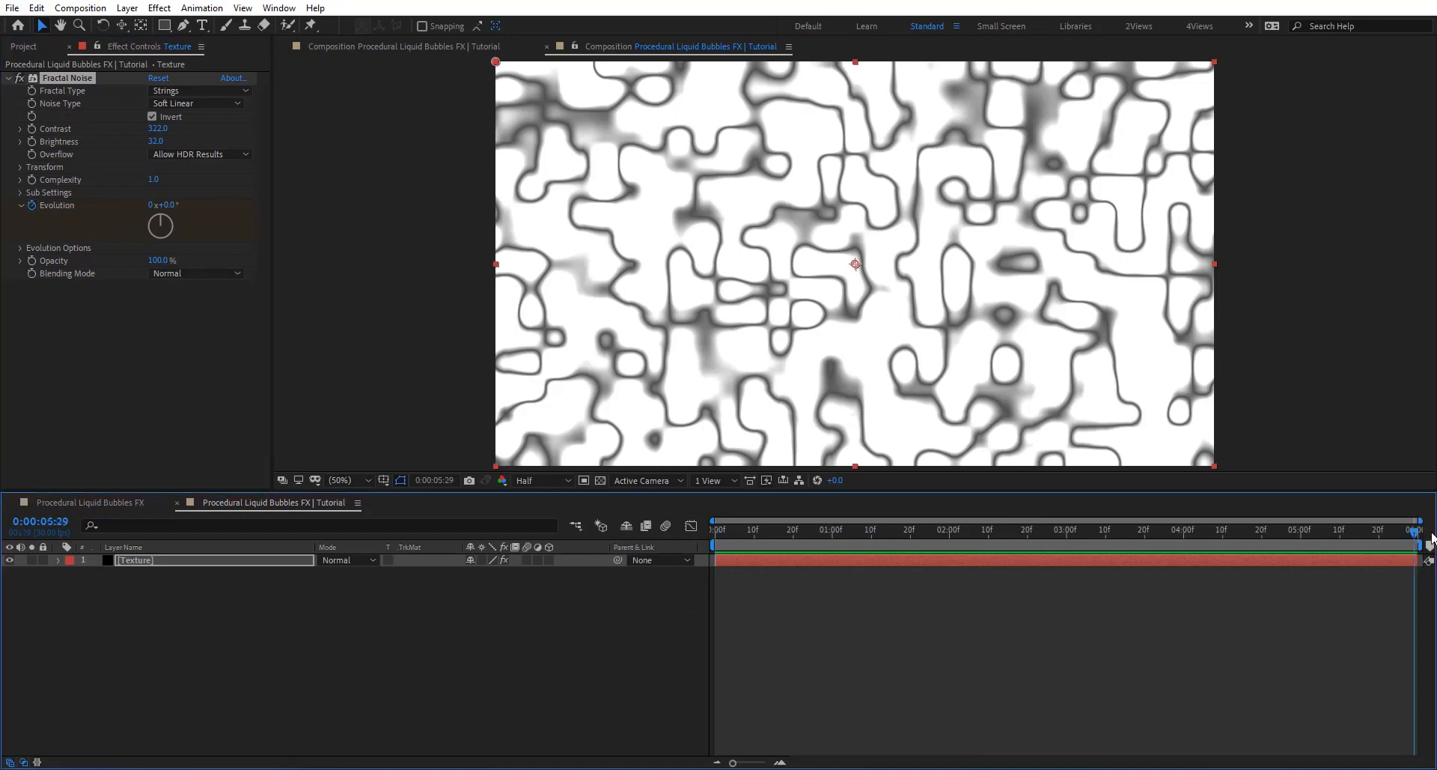
{"action": "left_click", "coordinate": [152, 205]}
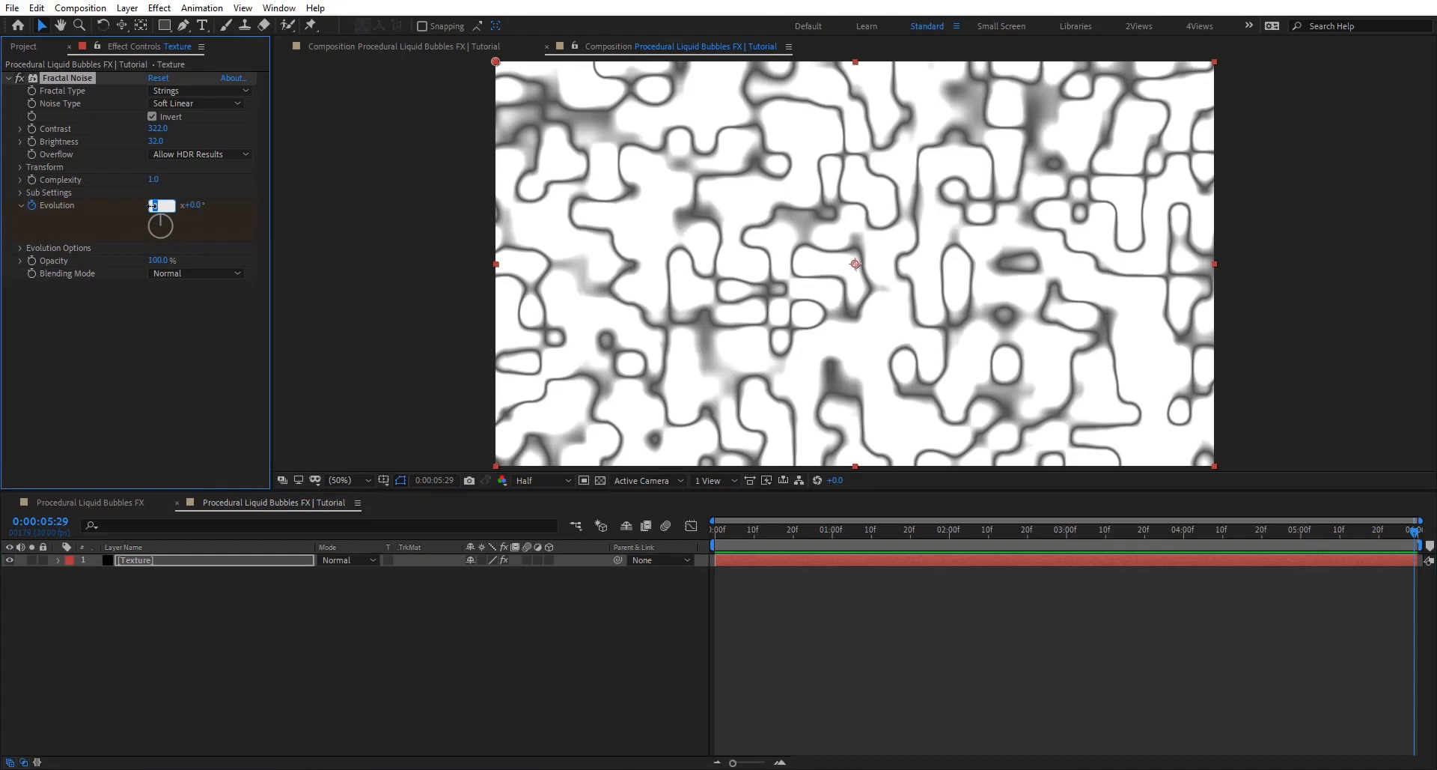
{"action": "key", "text": "Return"}
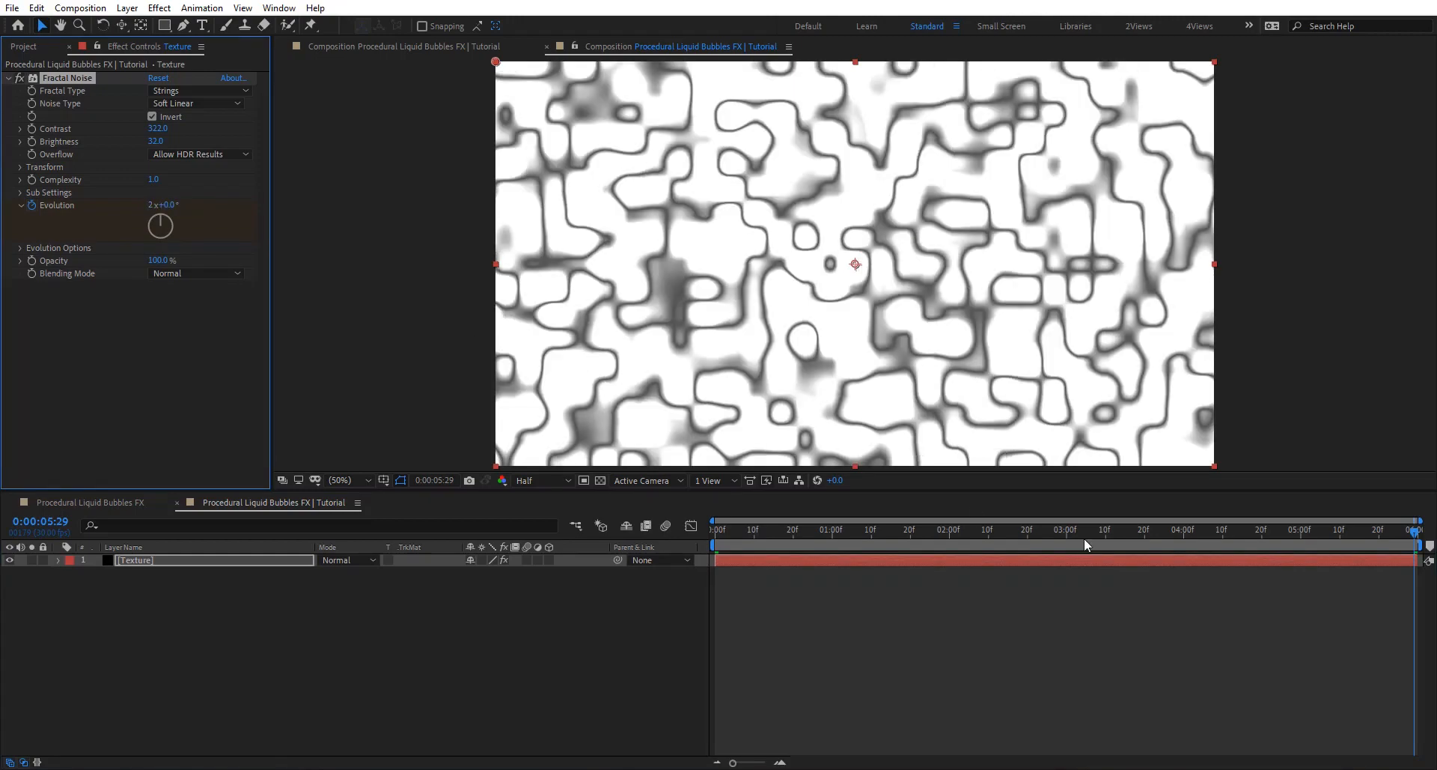
Step: Set the noise's Offset Turbulence to 0, 0 and keyframe it at the composition's start
{"action": "left_click_drag", "start_coordinate": [774, 528], "coordinate": [626, 569]}
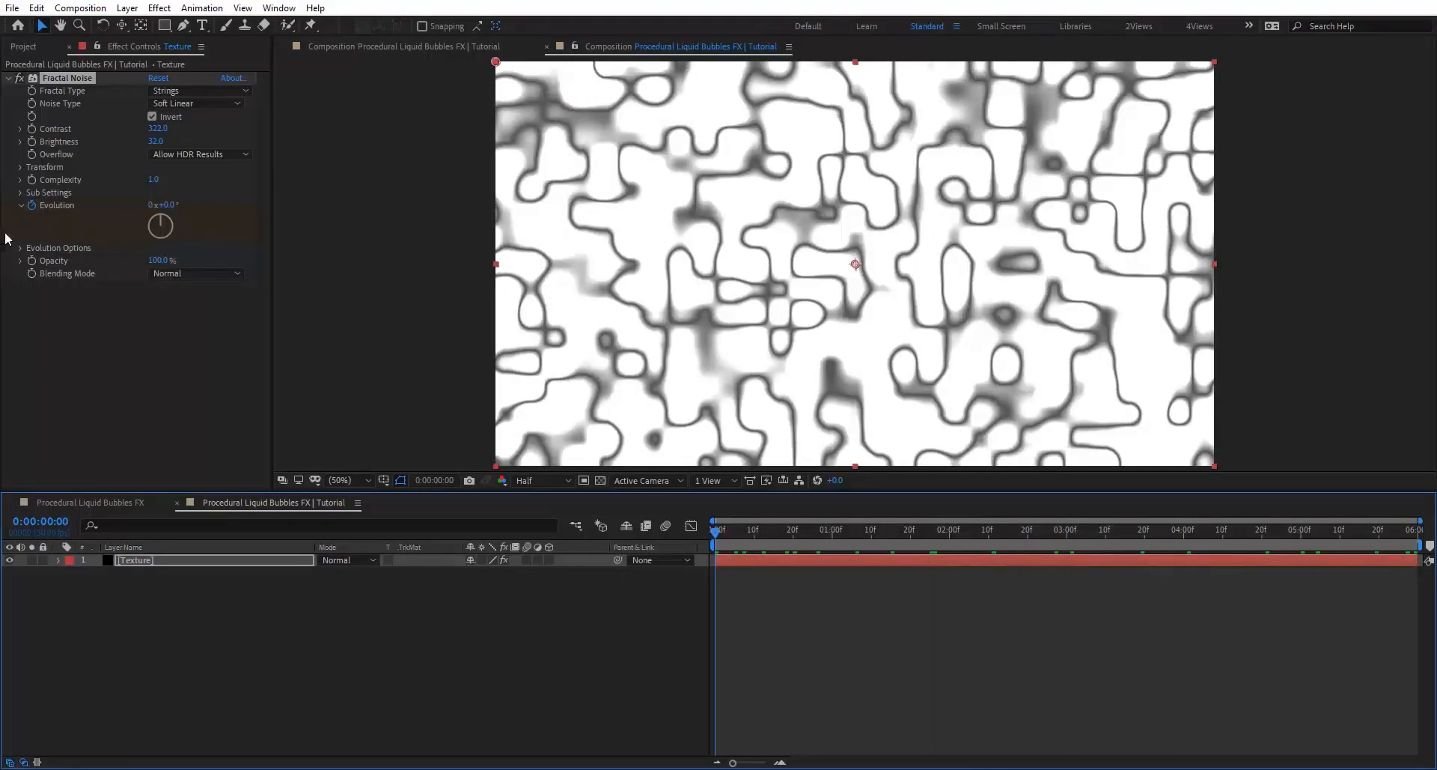
{"action": "left_click", "coordinate": [21, 167]}
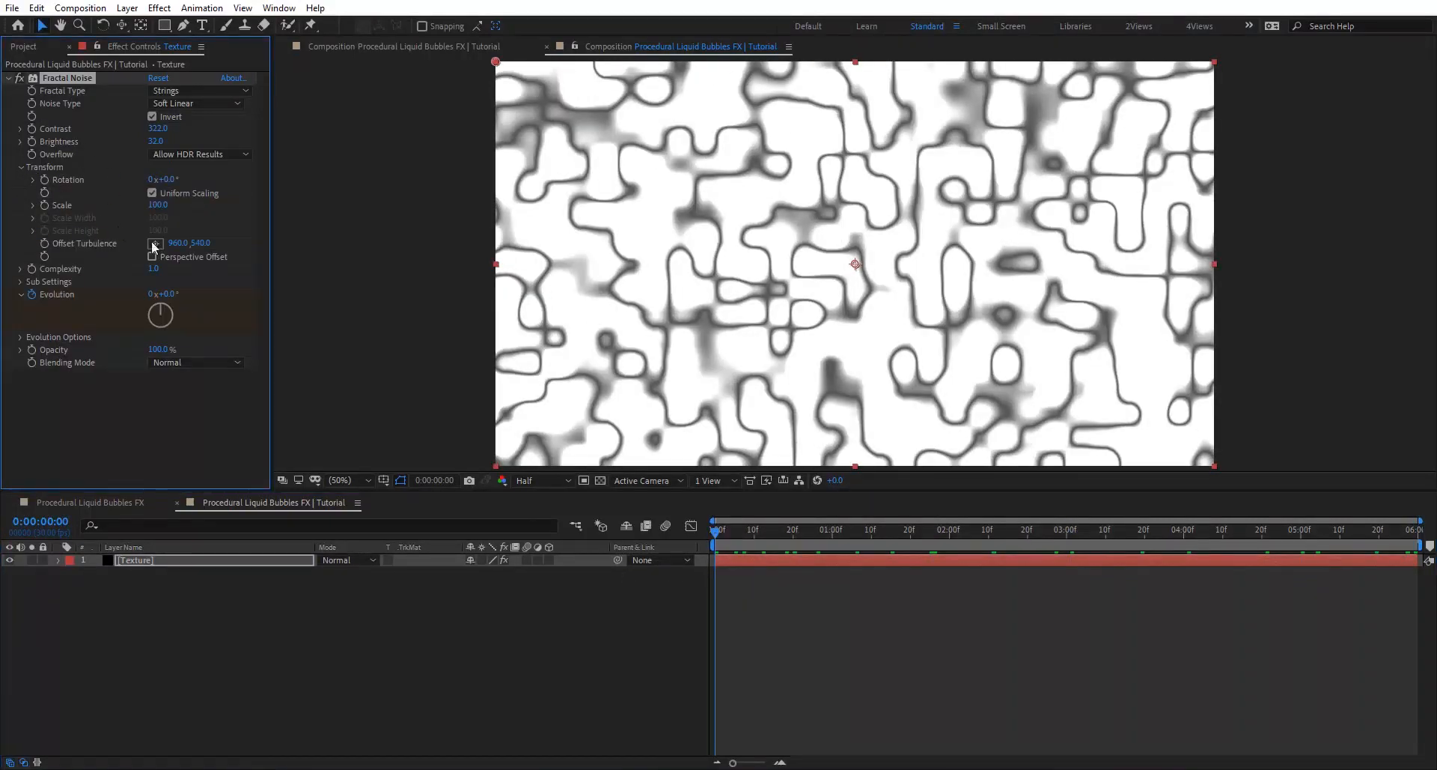
{"action": "mouse_move", "coordinate": [205, 250]}
{"action": "left_mouse_down"}
{"action": "mouse_move", "coordinate": [641, 270]}
{"action": "mouse_move", "coordinate": [833, 338]}
{"action": "mouse_move", "coordinate": [215, 269]}
{"action": "left_mouse_up"}
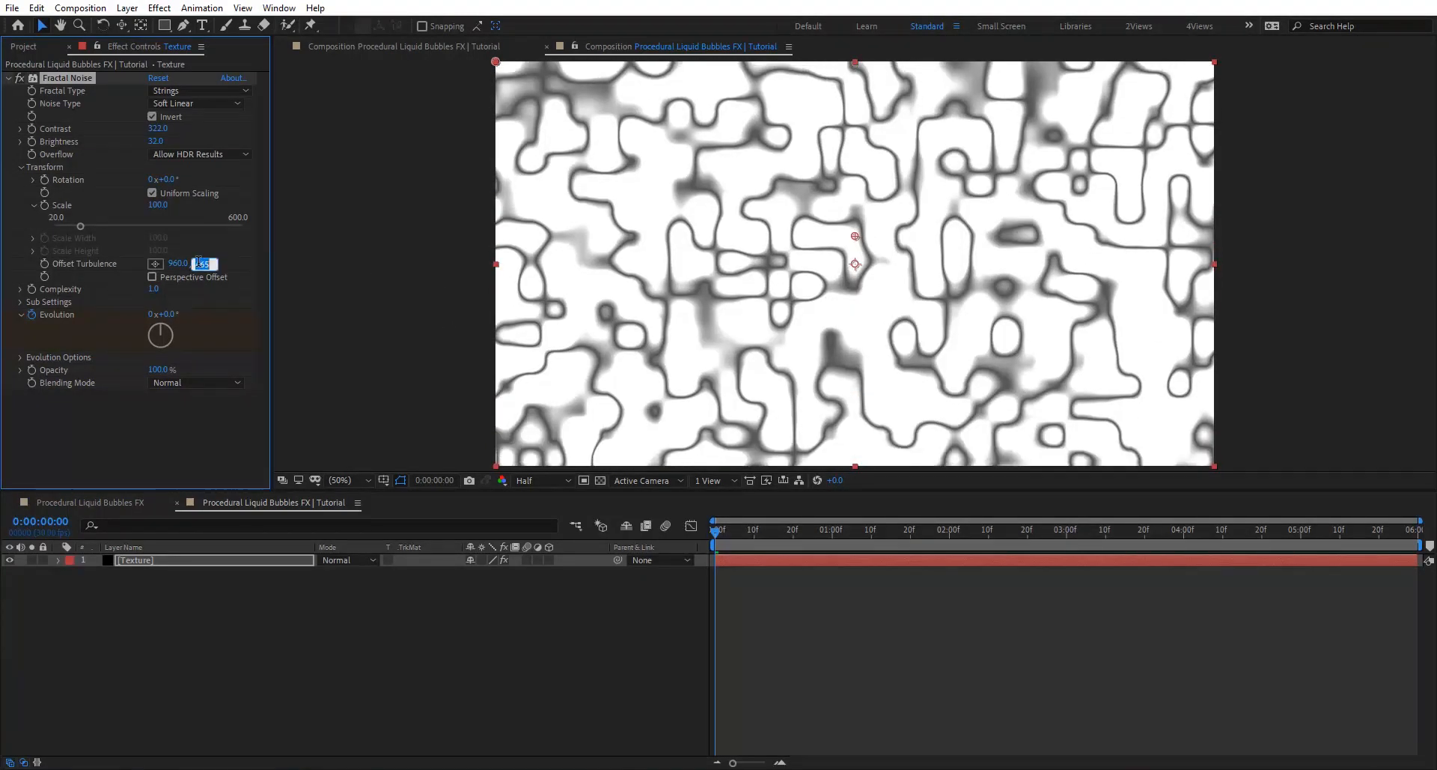
{"action": "left_click", "coordinate": [178, 264]}
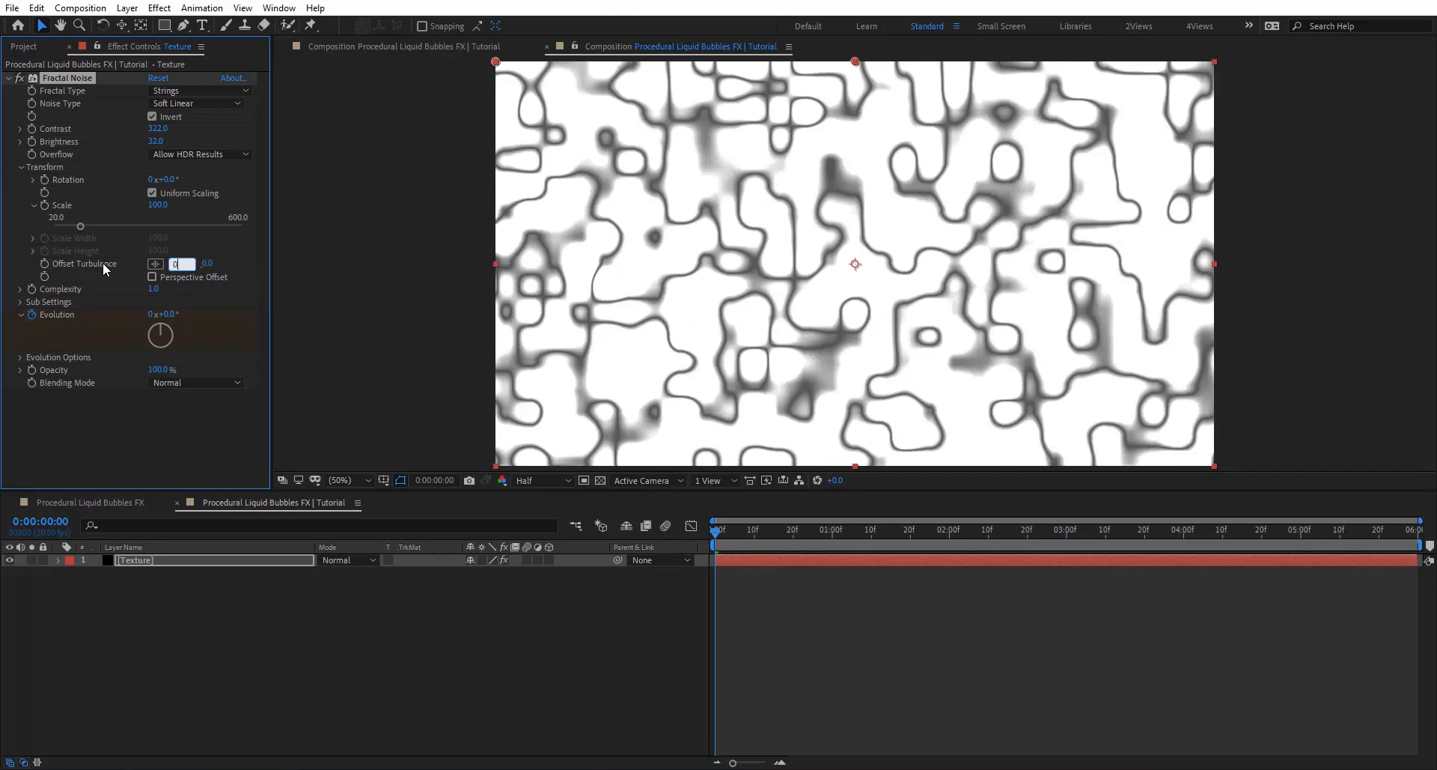
{"action": "type", "text": "0"}
{"action": "key", "text": "Return"}
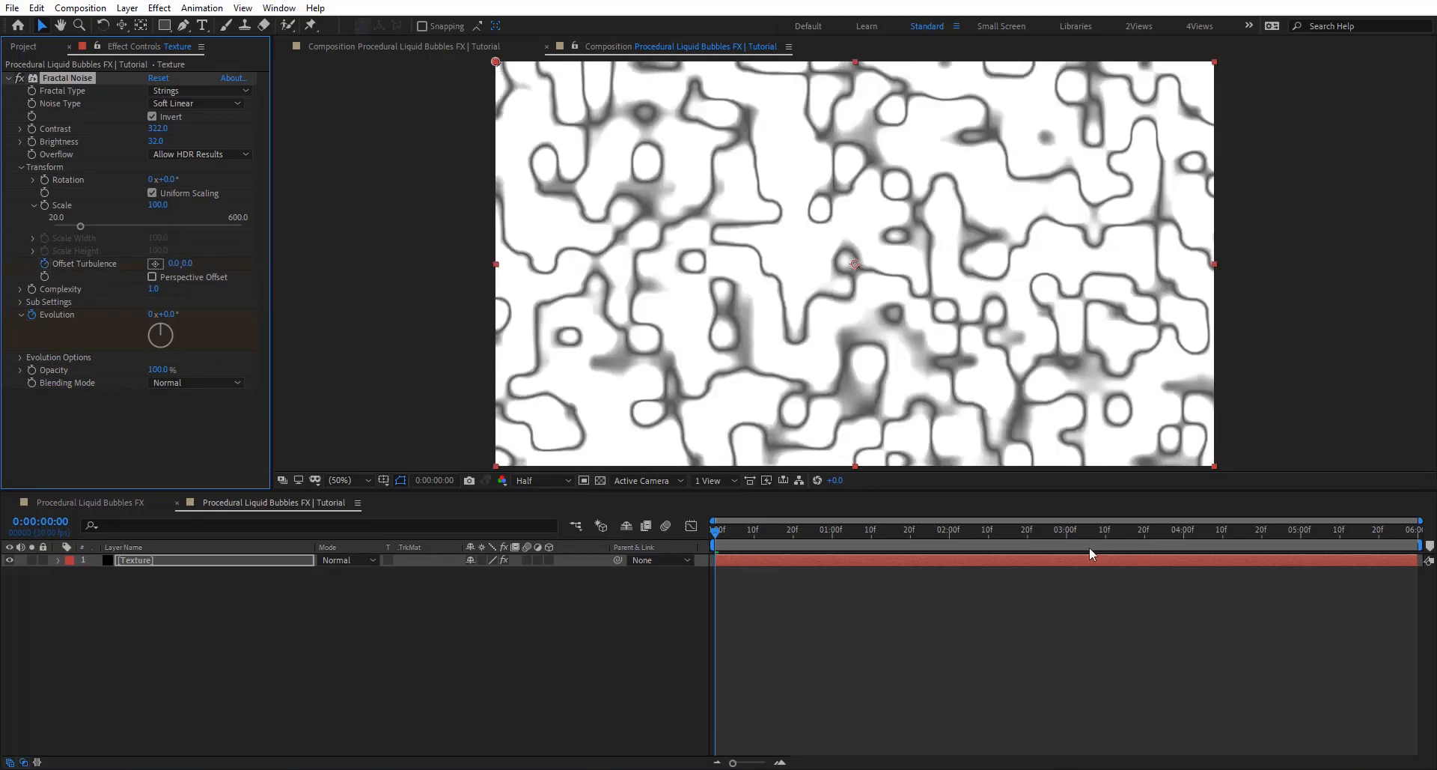
Step: At 0:00:03:00, move the Offset Turbulence point to about -56, -344 and preview the motion
{"action": "left_click", "coordinate": [1066, 529]}
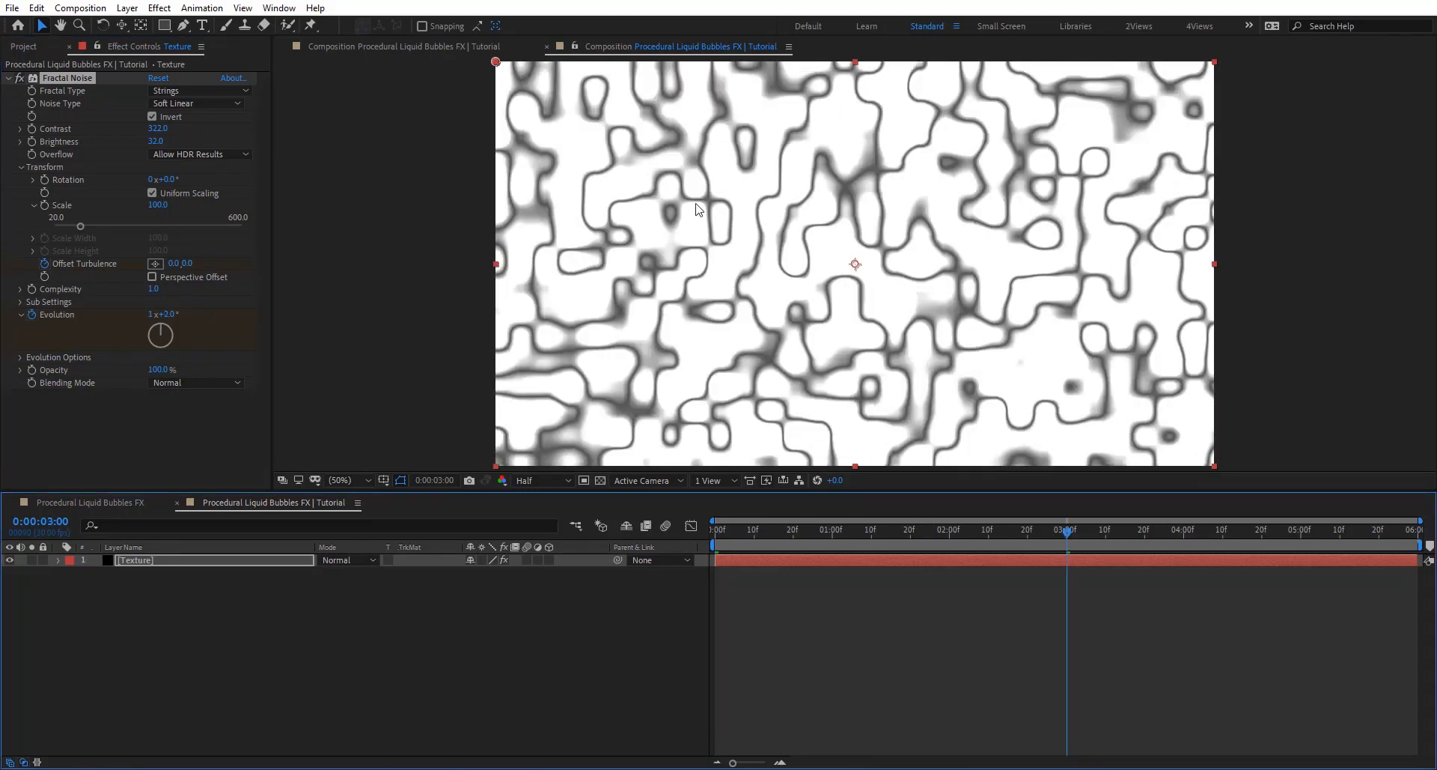
{"action": "key", "text": "comma"}
{"action": "left_click_drag", "start_coordinate": [679, 166], "coordinate": [670, 98]}
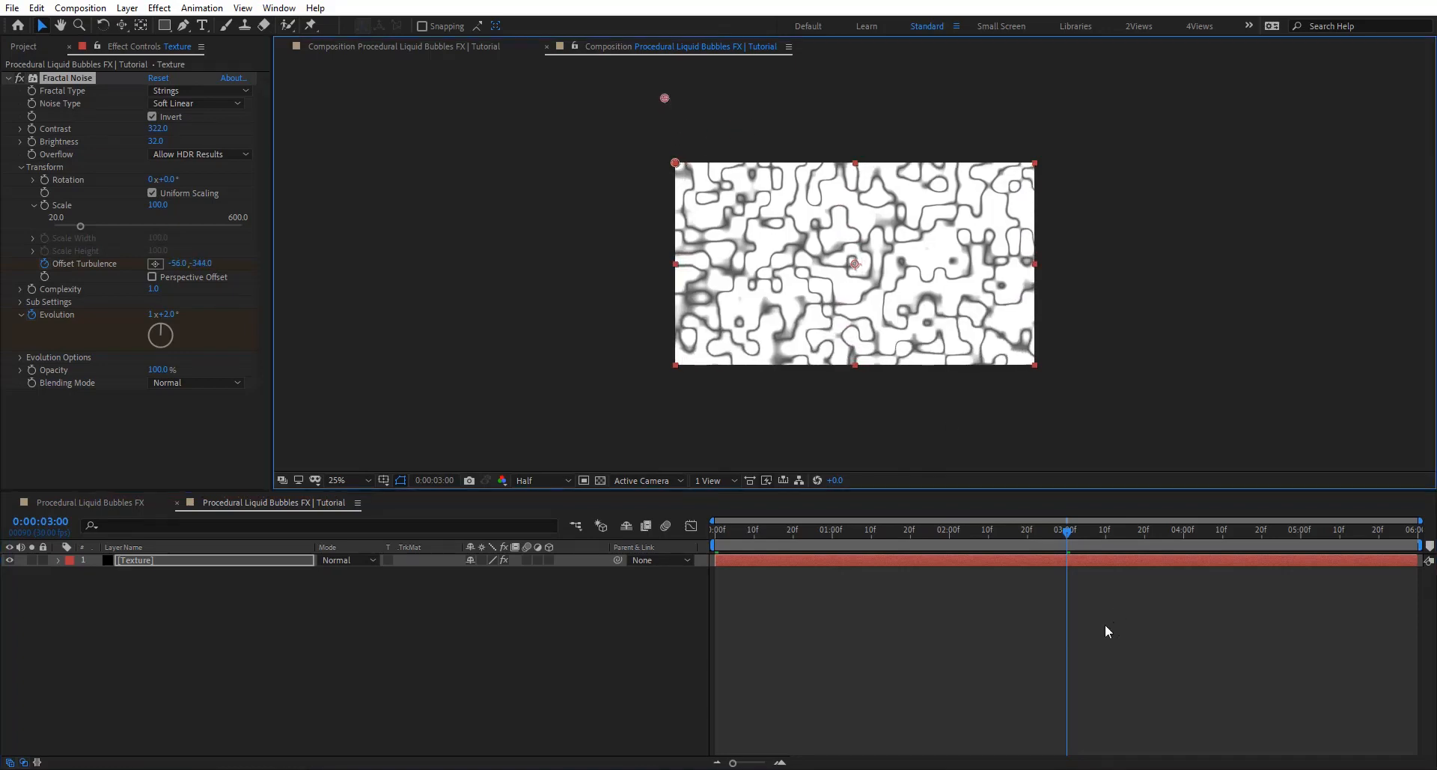
{"action": "key", "text": "space"}
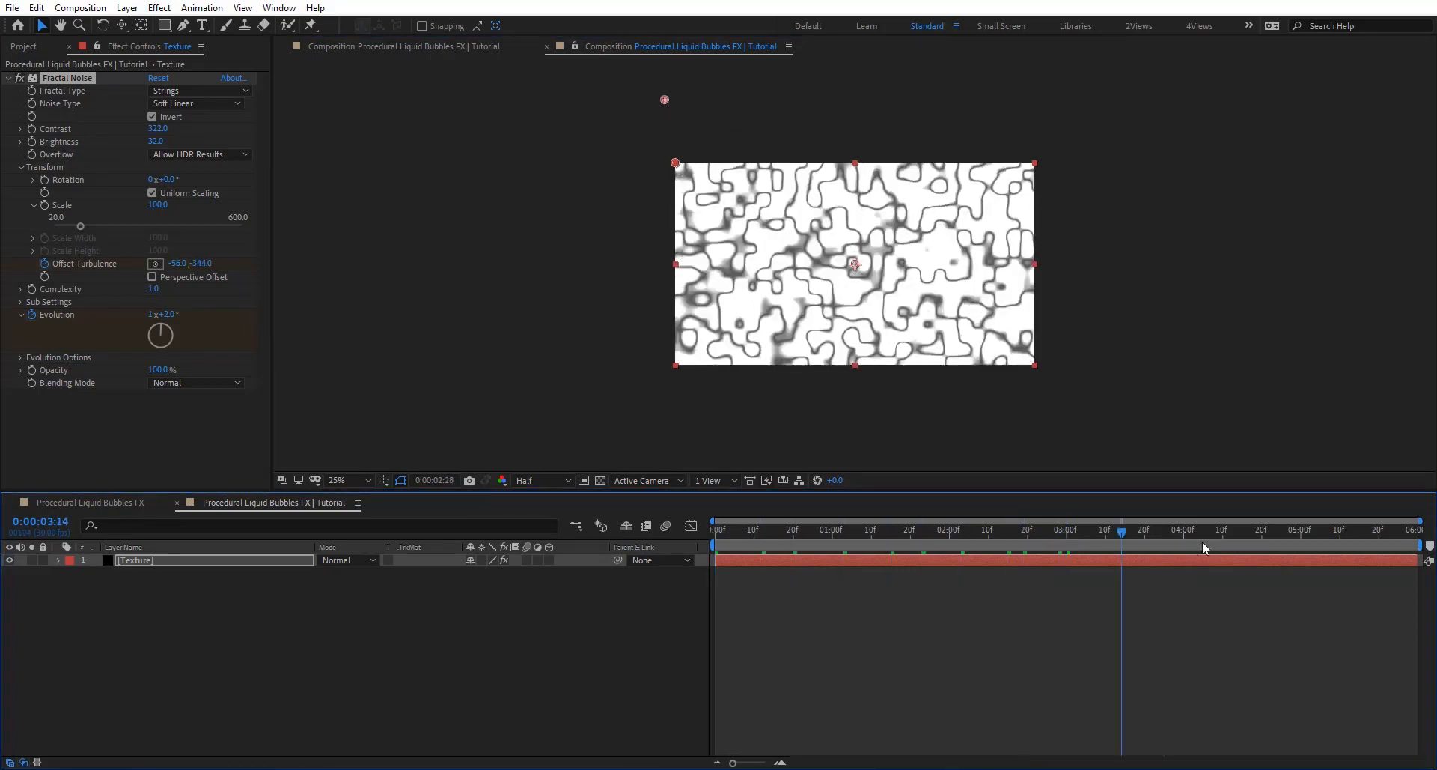
{"action": "left_click_drag", "start_coordinate": [1352, 531], "coordinate": [1417, 531]}
{"action": "left_click", "coordinate": [315, 481]}
{"action": "left_click", "coordinate": [349, 482]}
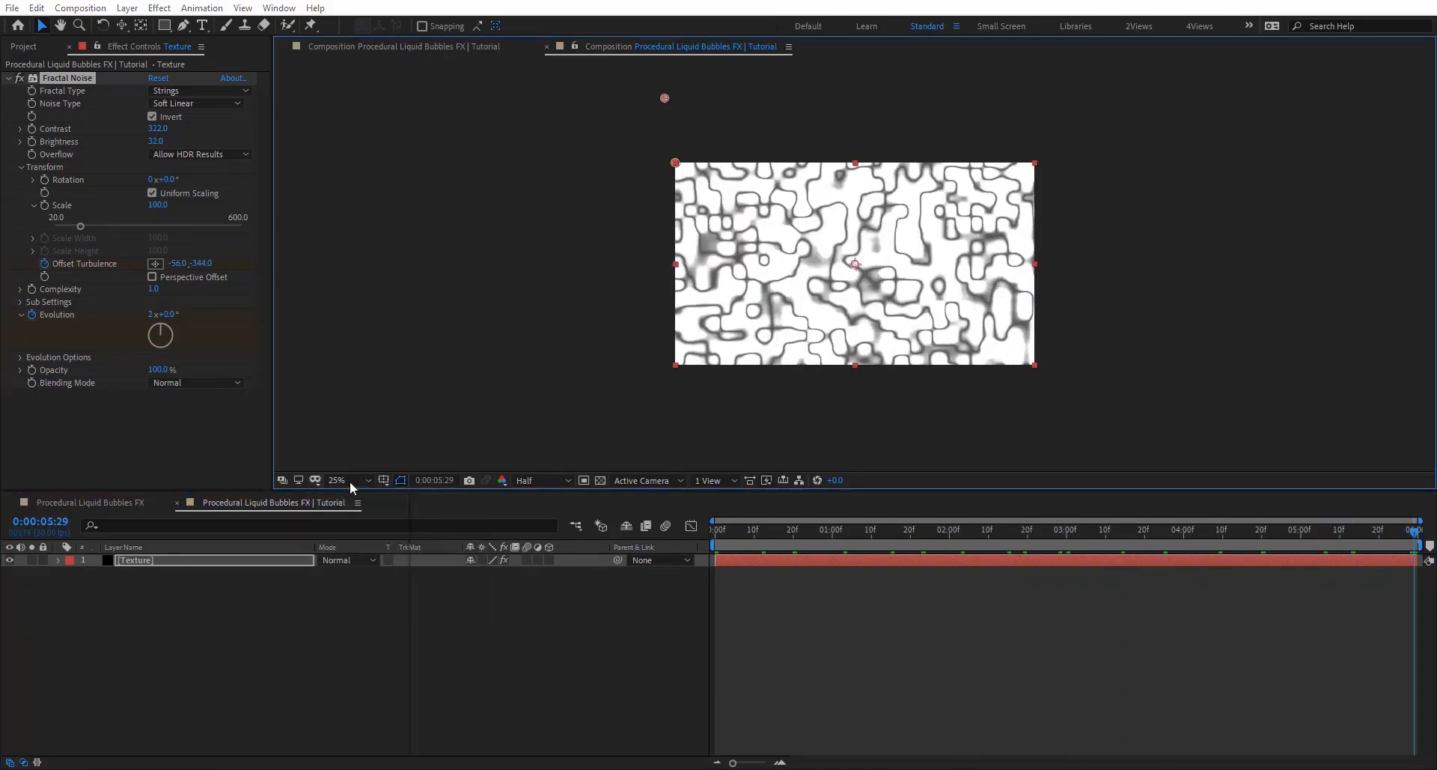
{"action": "left_click", "coordinate": [349, 484]}
{"action": "left_click", "coordinate": [352, 488]}
Step: Duplicate the Texture layer, moving the copy's starting keyframes to 0:00:02:09 and its second Offset Turbulence keyframe to the composition's end
{"action": "left_click", "coordinate": [236, 560]}
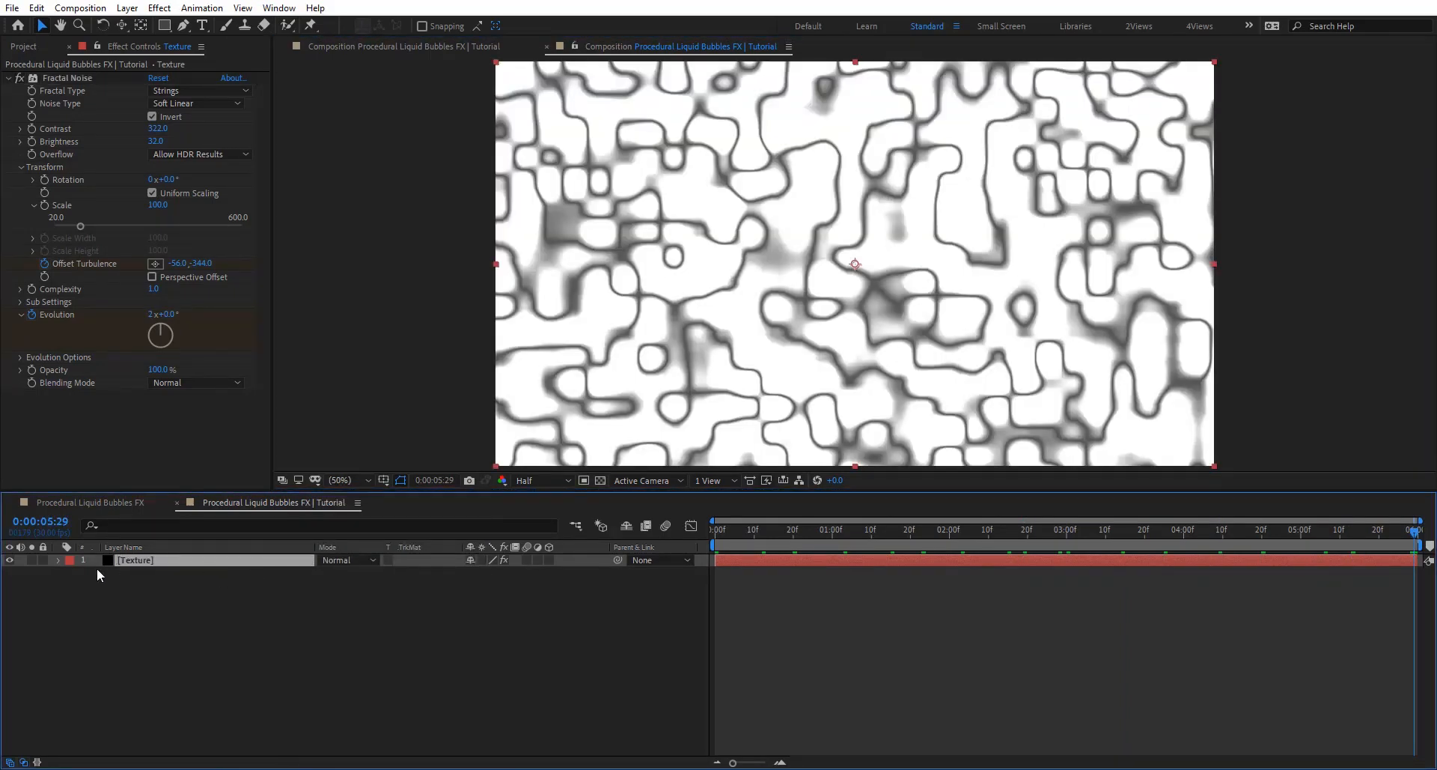
{"action": "key", "text": "ctrl+d"}
{"action": "key", "text": "u"}
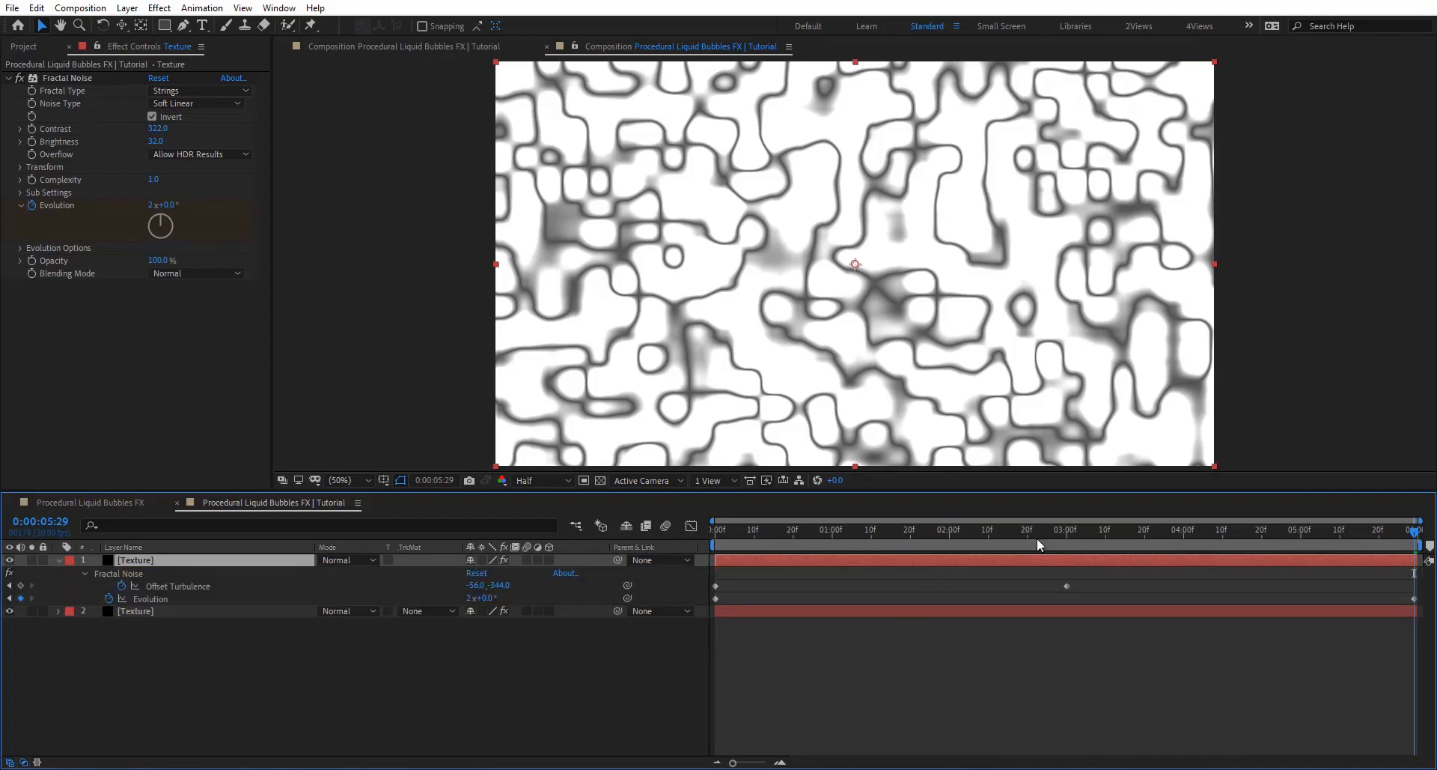
{"action": "left_click", "coordinate": [1066, 533]}
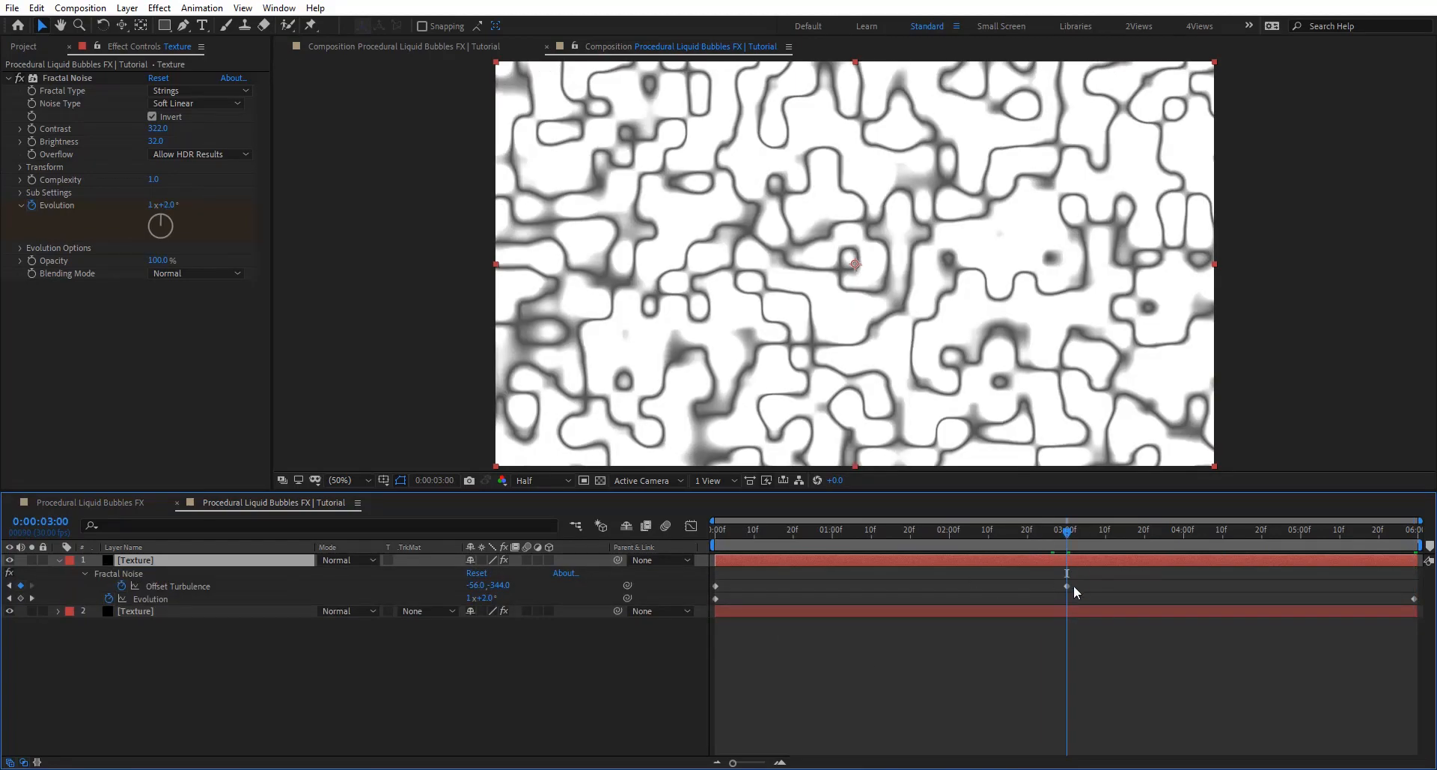
{"action": "left_click_drag", "start_coordinate": [1082, 577], "coordinate": [985, 596]}
{"action": "left_click", "coordinate": [1004, 528]}
{"action": "key", "text": "space"}
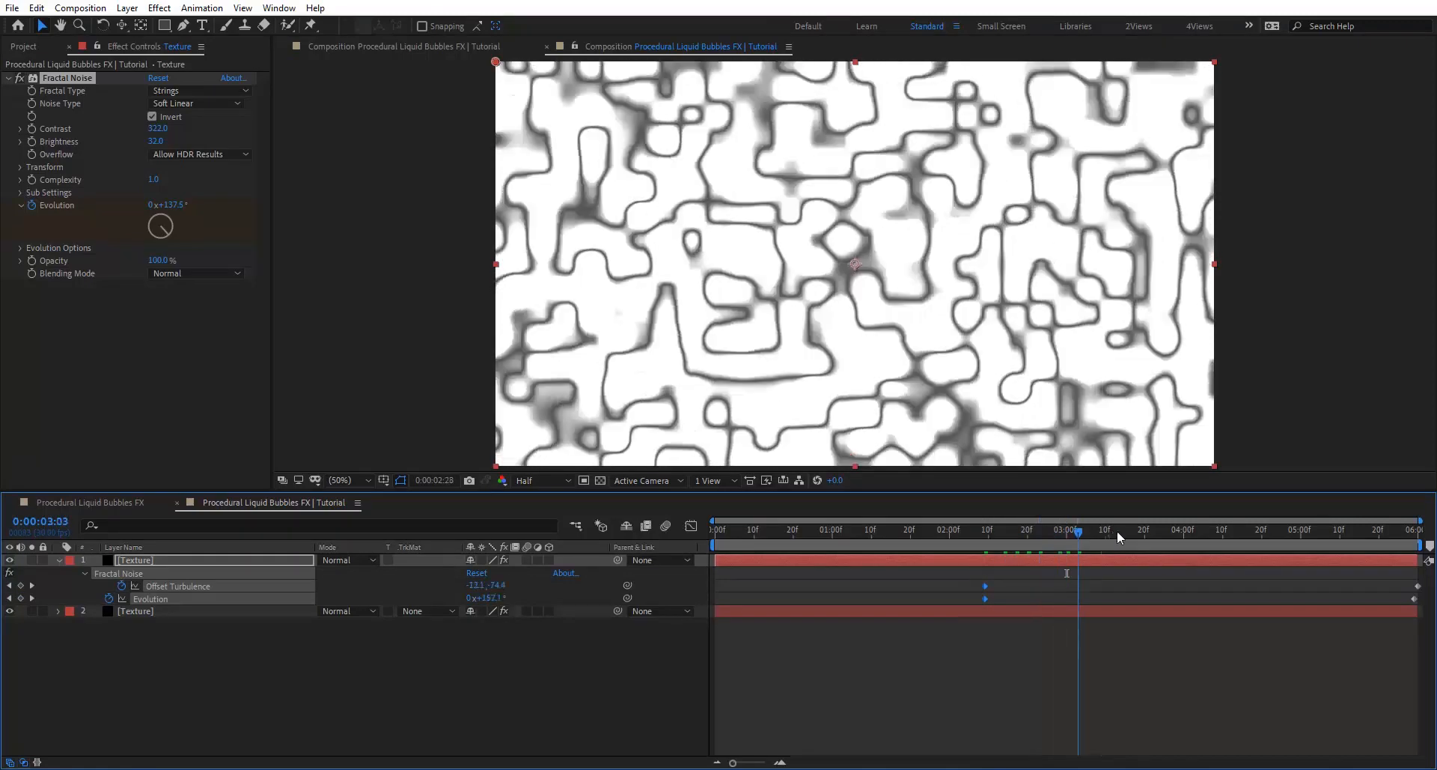
Step: Keyframe the upper Texture layer's opacity from 0% at 0:00:02:09 to 100% at 0:00:03:00 and preview the loop
{"action": "left_click", "coordinate": [914, 533]}
{"action": "left_click_drag", "start_coordinate": [870, 533], "coordinate": [985, 546]}
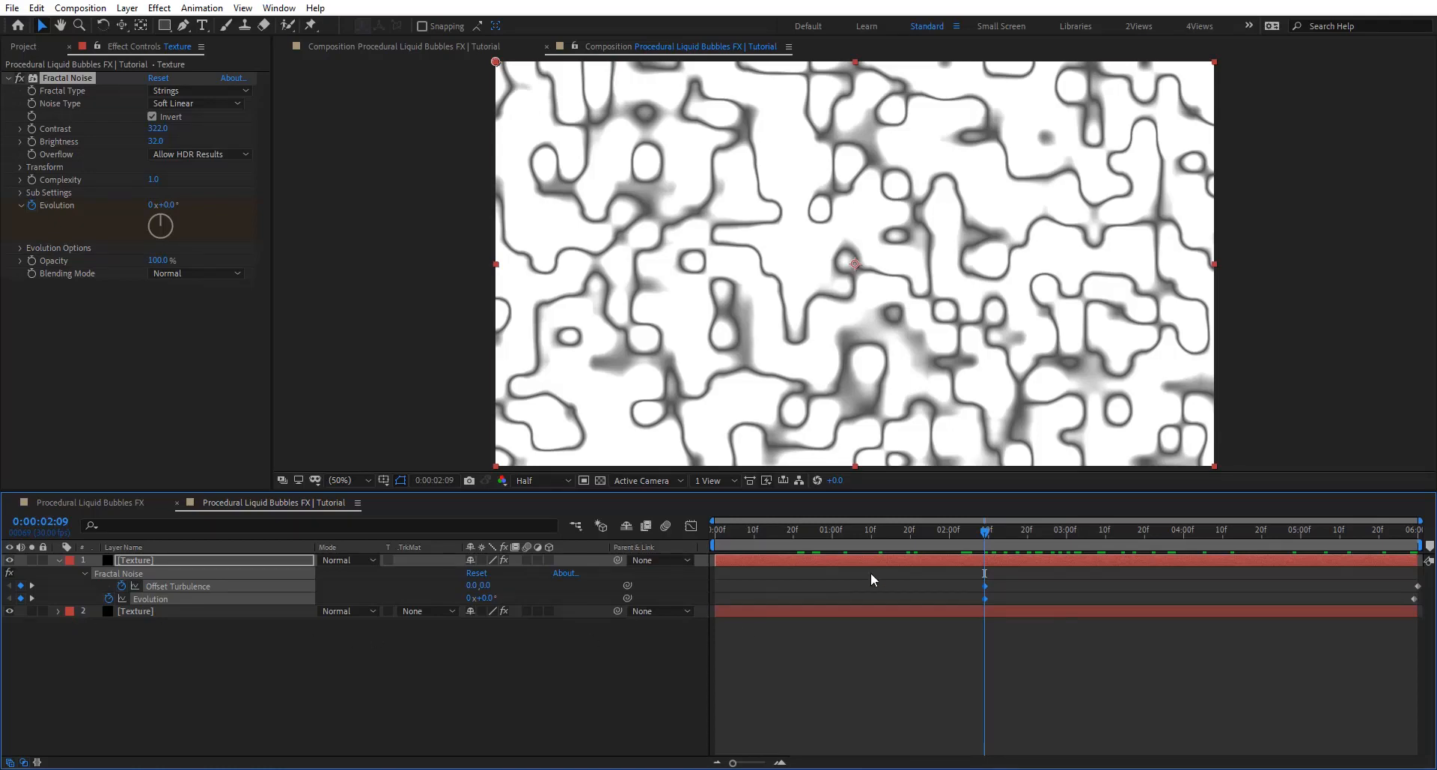
{"action": "key", "text": "t"}
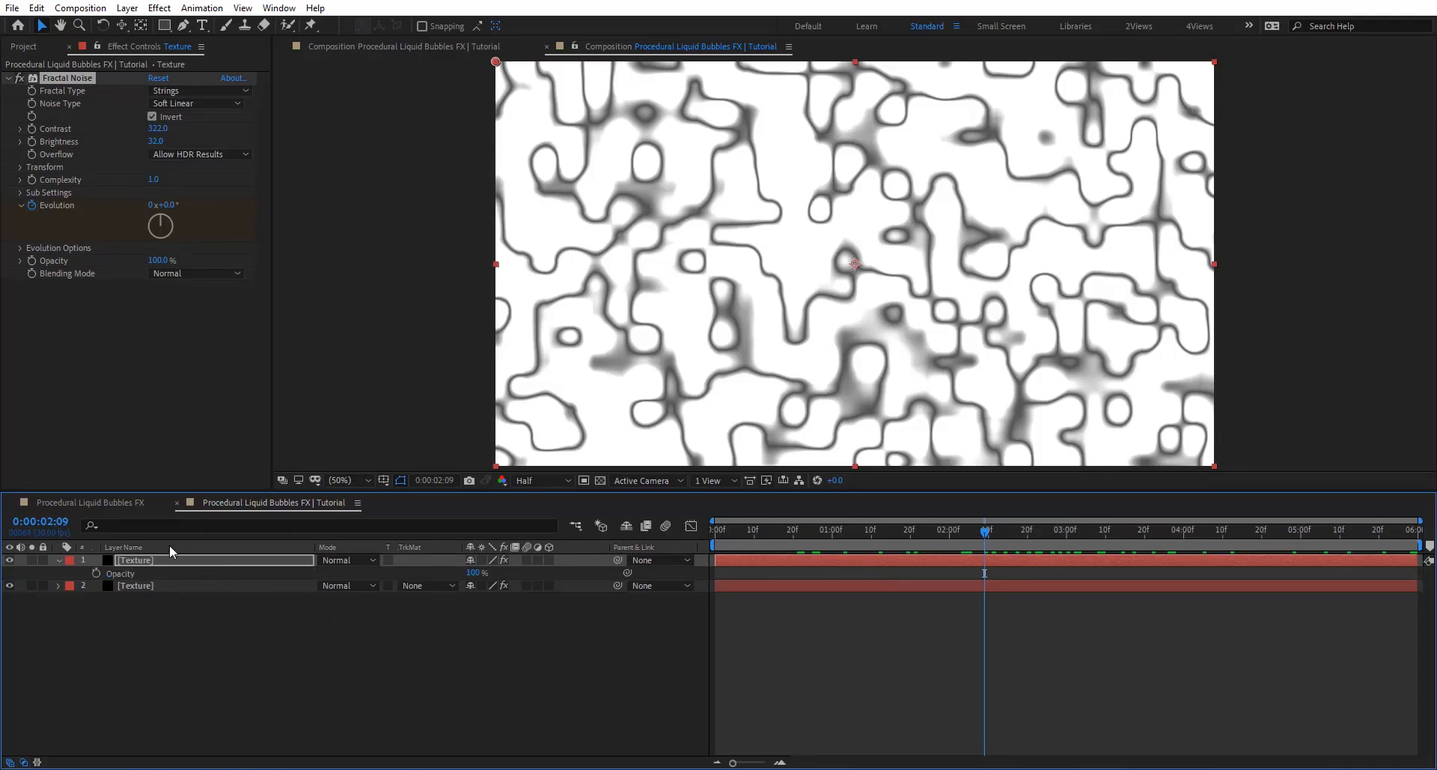
{"action": "left_click", "coordinate": [95, 573]}
{"action": "left_click_drag", "start_coordinate": [473, 572], "coordinate": [120, 559]}
{"action": "left_click", "coordinate": [1067, 530]}
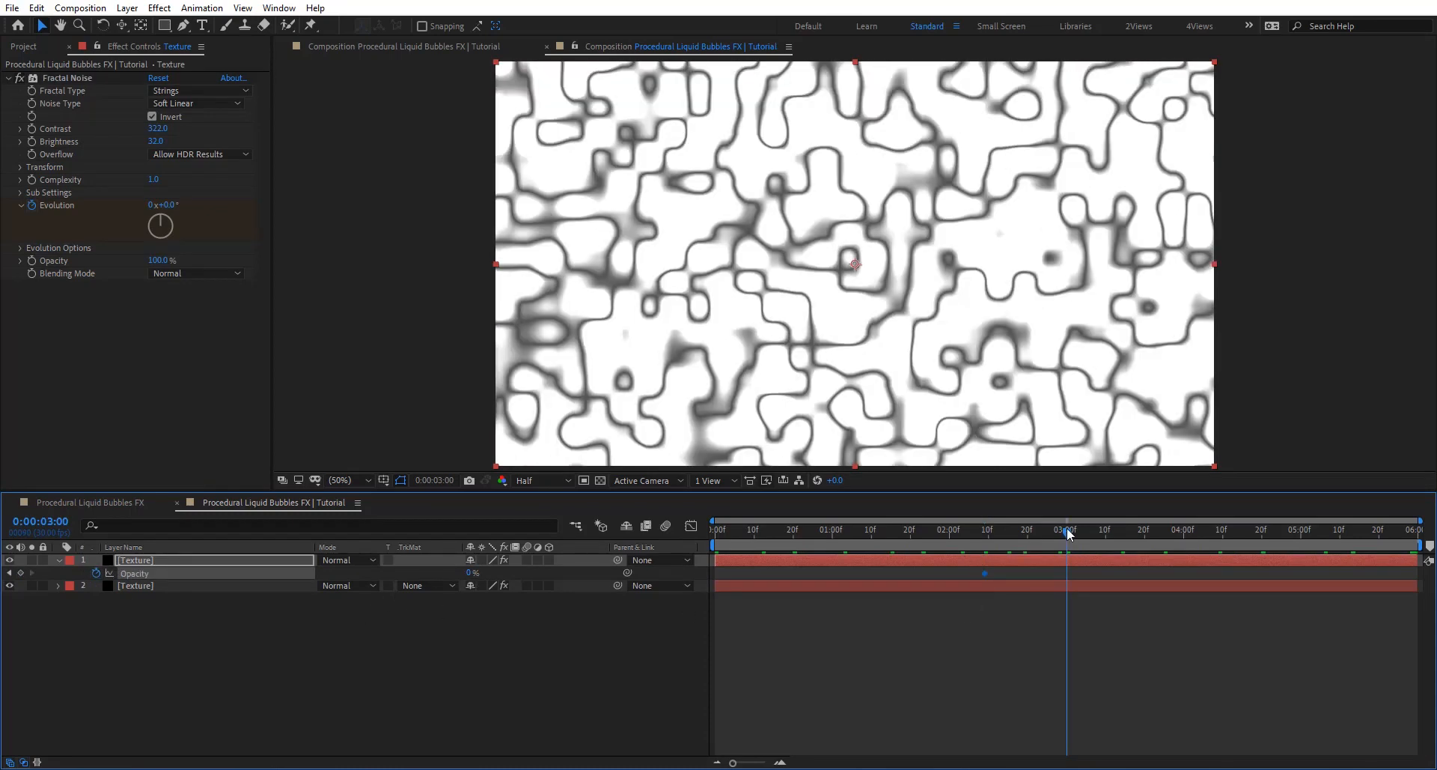
{"action": "left_click_drag", "start_coordinate": [470, 573], "coordinate": [748, 522]}
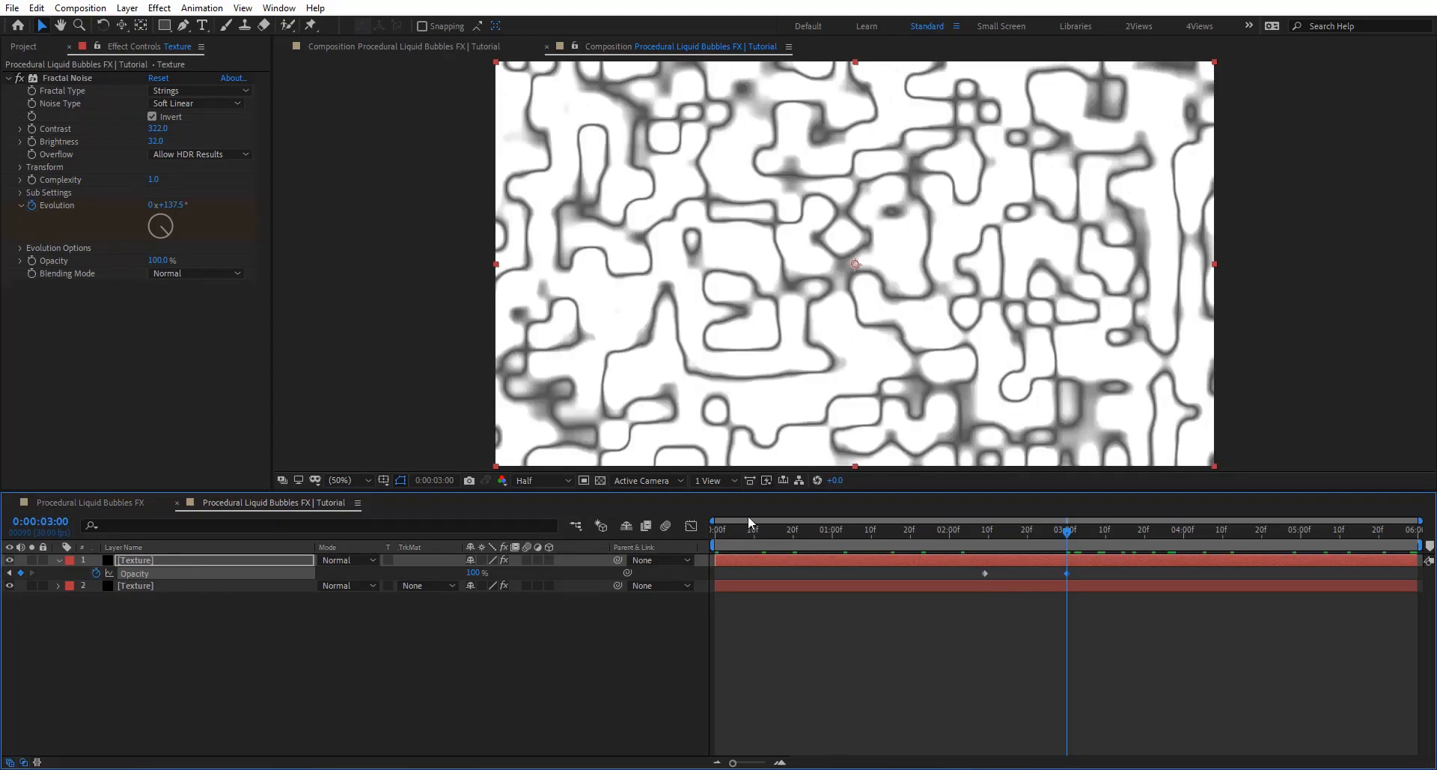
{"action": "left_click", "coordinate": [717, 532]}
{"action": "key", "text": "space"}
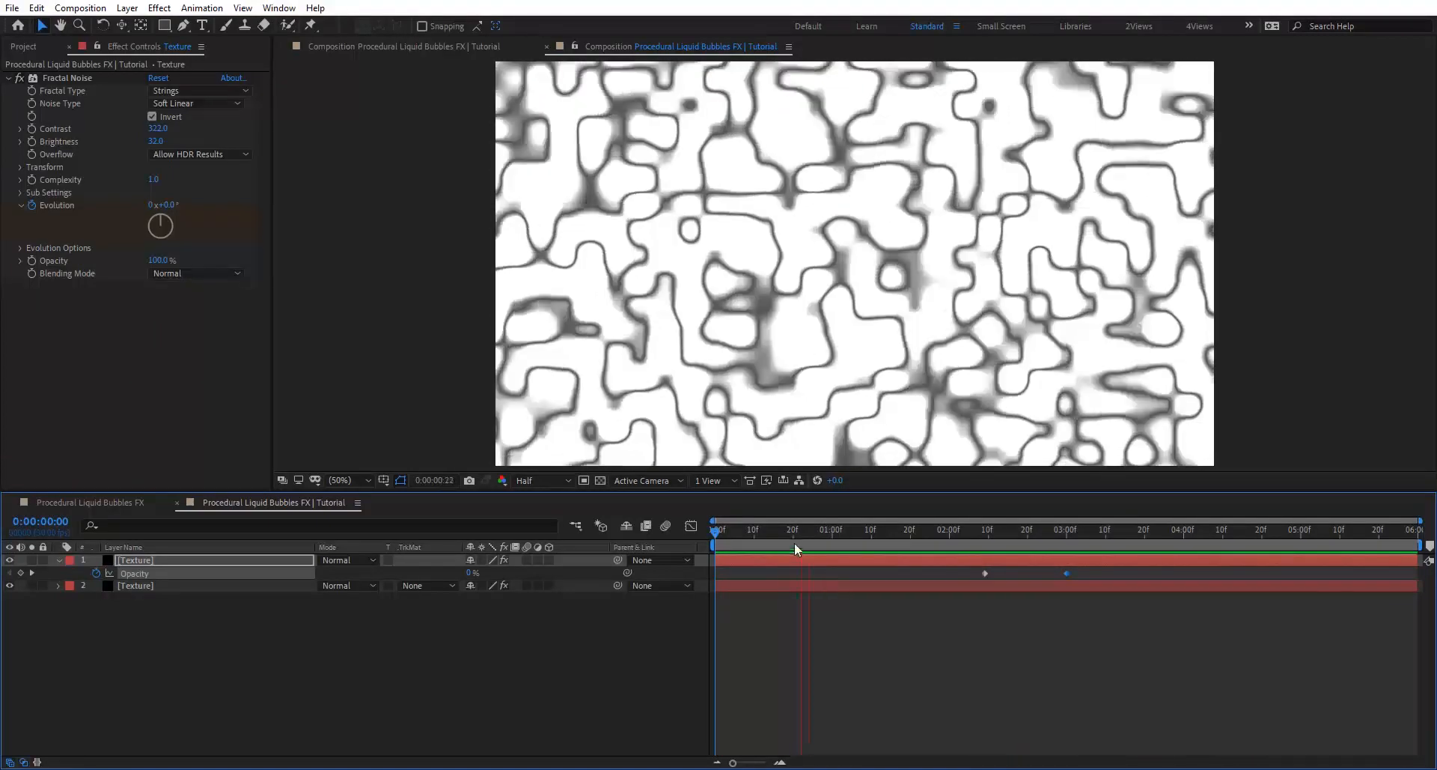
Step: Duplicate both Texture layers, place the copies above the originals and give them the Sandstone label colour
{"action": "left_click", "coordinate": [792, 530]}
{"action": "left_click", "coordinate": [187, 582], "text": "shift"}
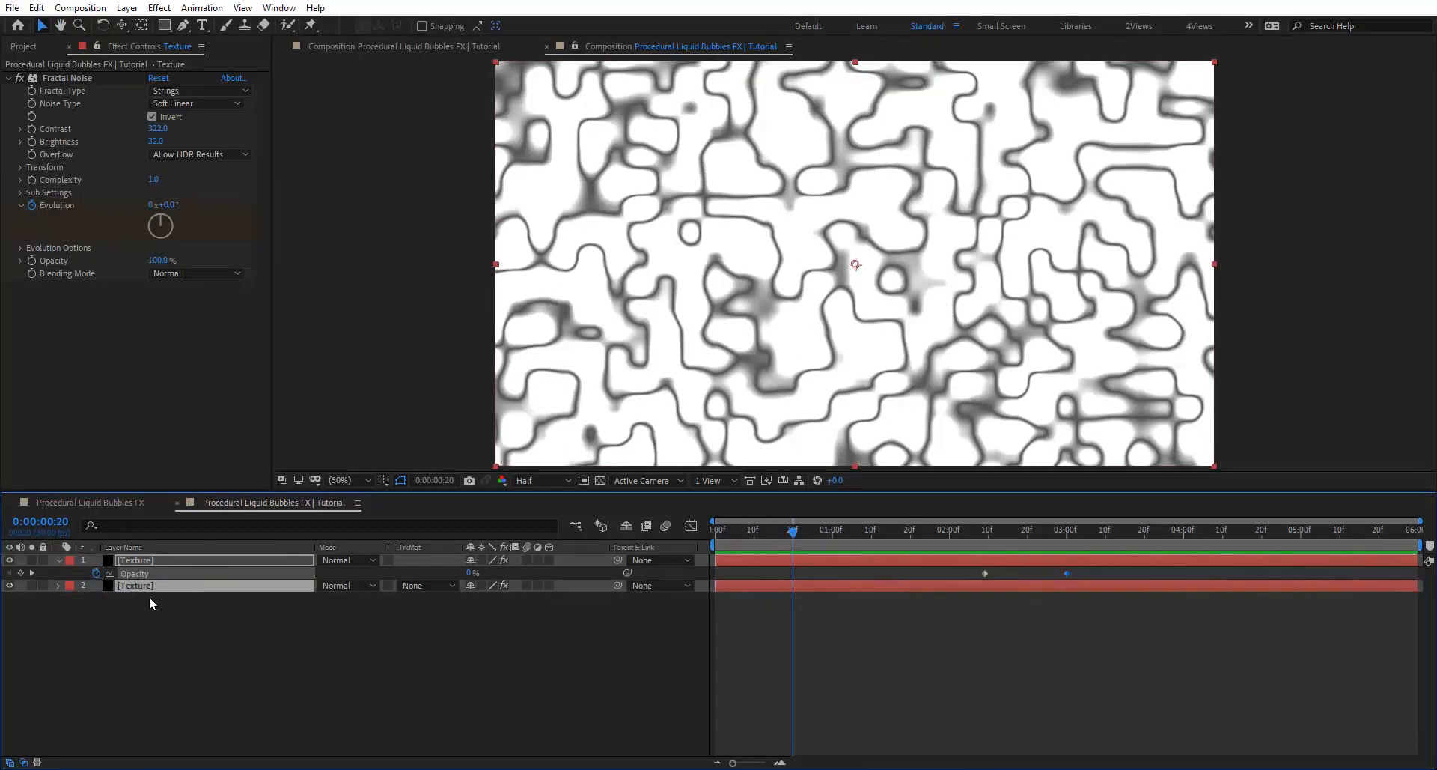
{"action": "key", "text": "ctrl+d"}
{"action": "left_click_drag", "start_coordinate": [141, 572], "coordinate": [75, 571]}
{"action": "left_click", "coordinate": [69, 573]}
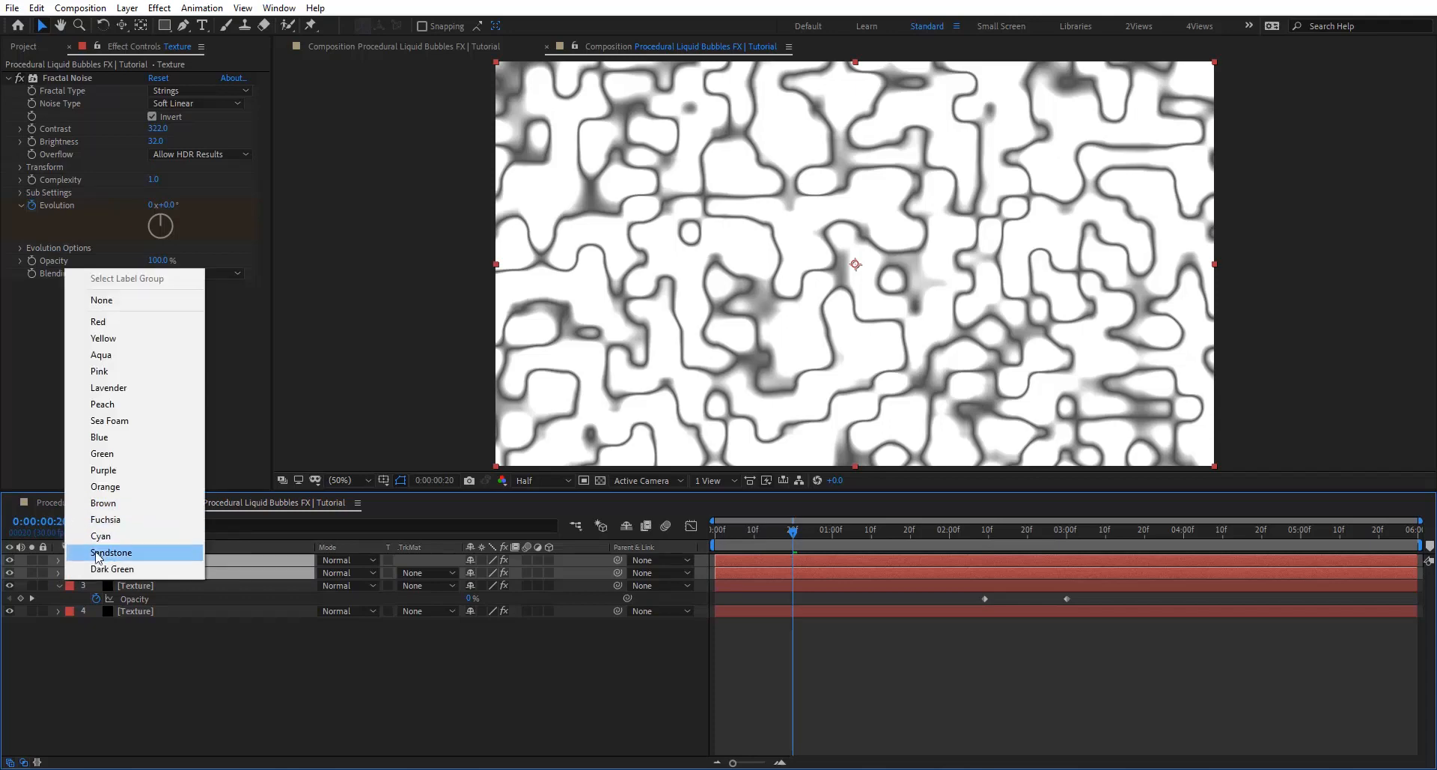
{"action": "left_click", "coordinate": [127, 554]}
{"action": "left_click", "coordinate": [168, 577]}
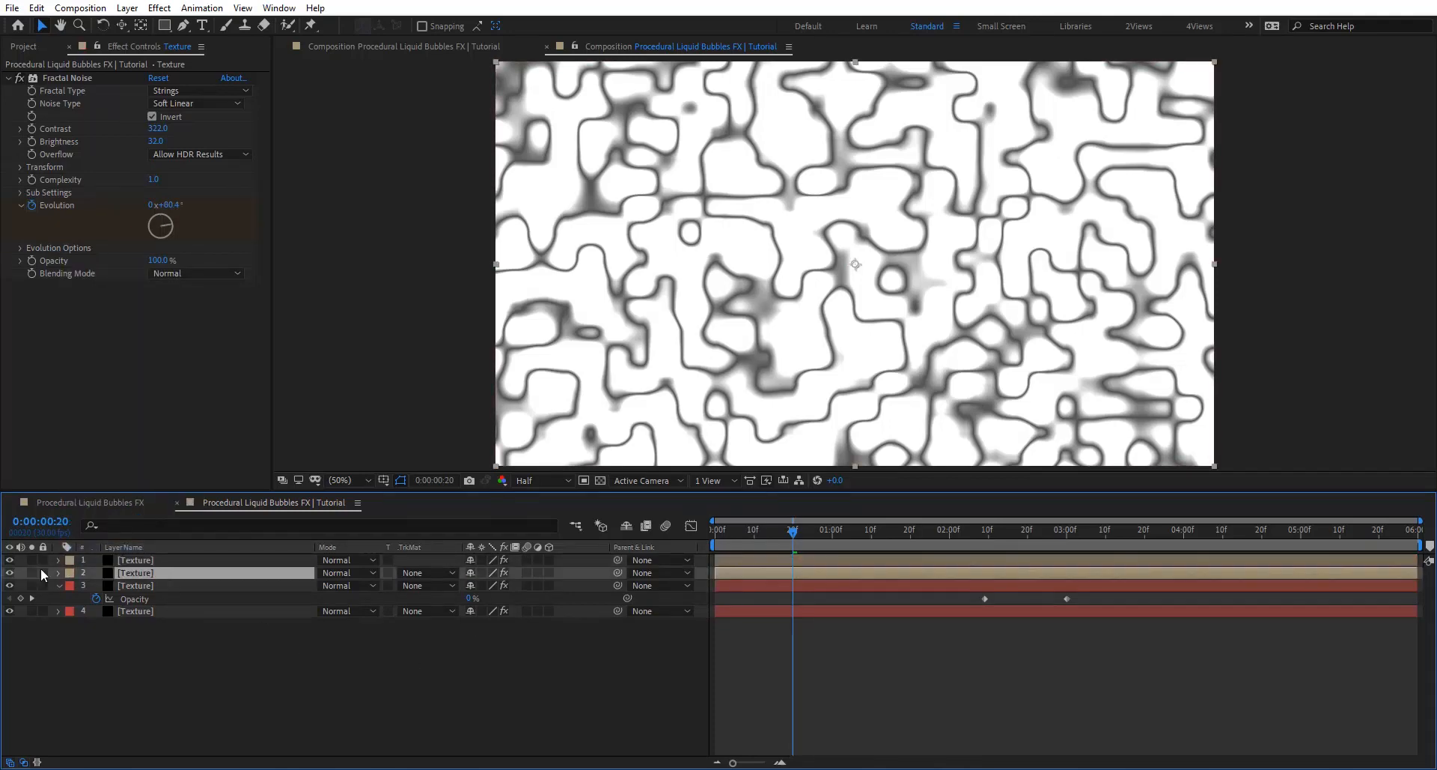
Step: Set the second Texture layer's Fractal Noise to type Max, contrast 10000 and brightness 4674, and preview the motion
{"action": "left_click", "coordinate": [198, 91]}
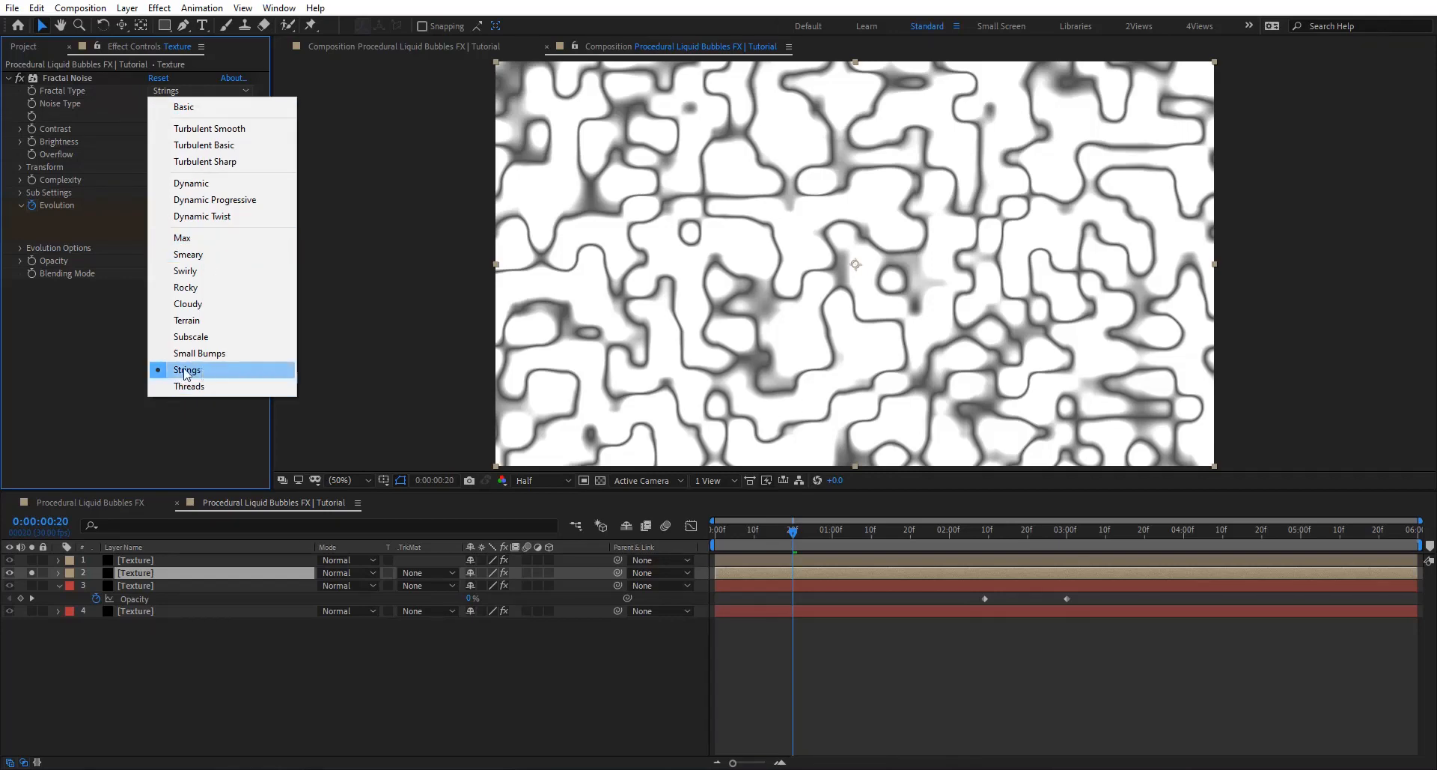
{"action": "left_click", "coordinate": [184, 238]}
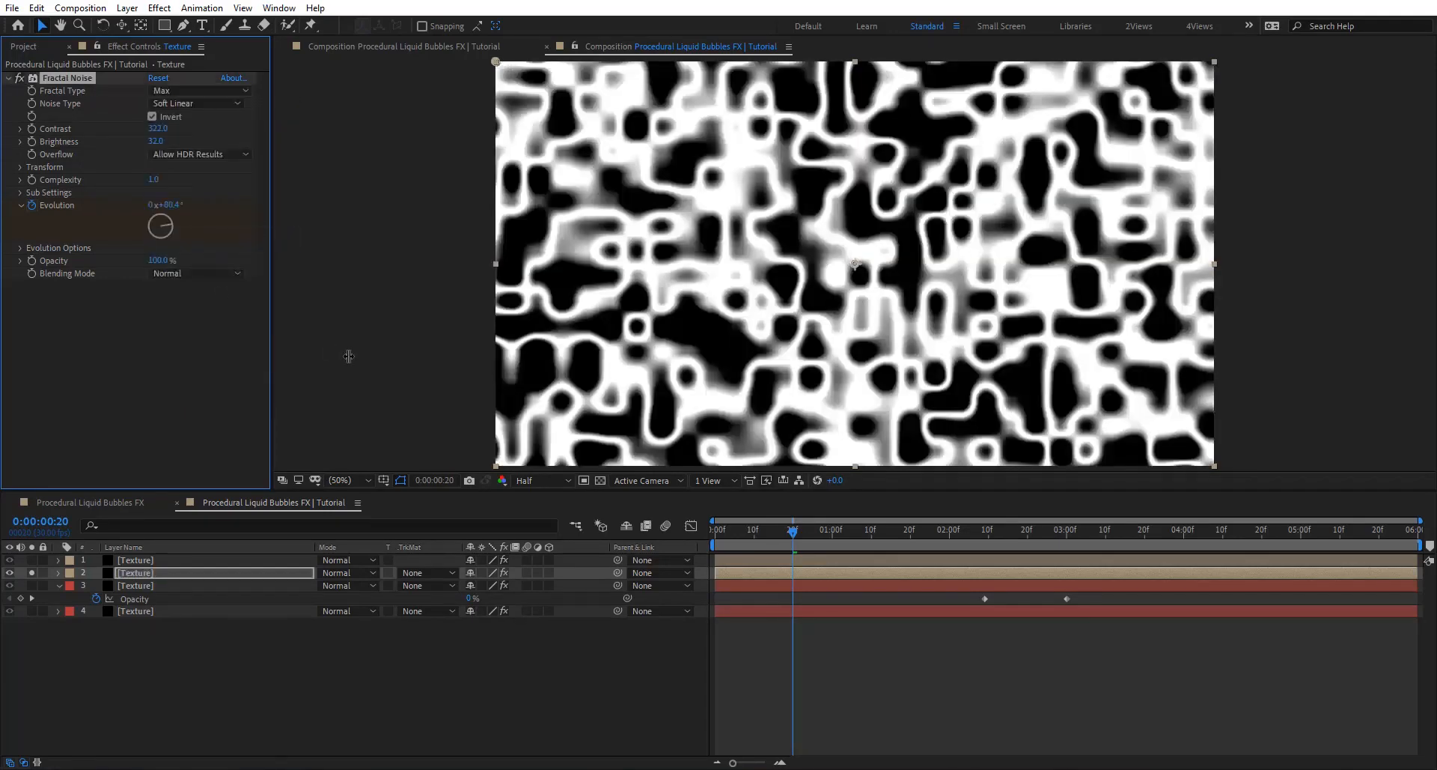
{"action": "left_click", "coordinate": [209, 135]}
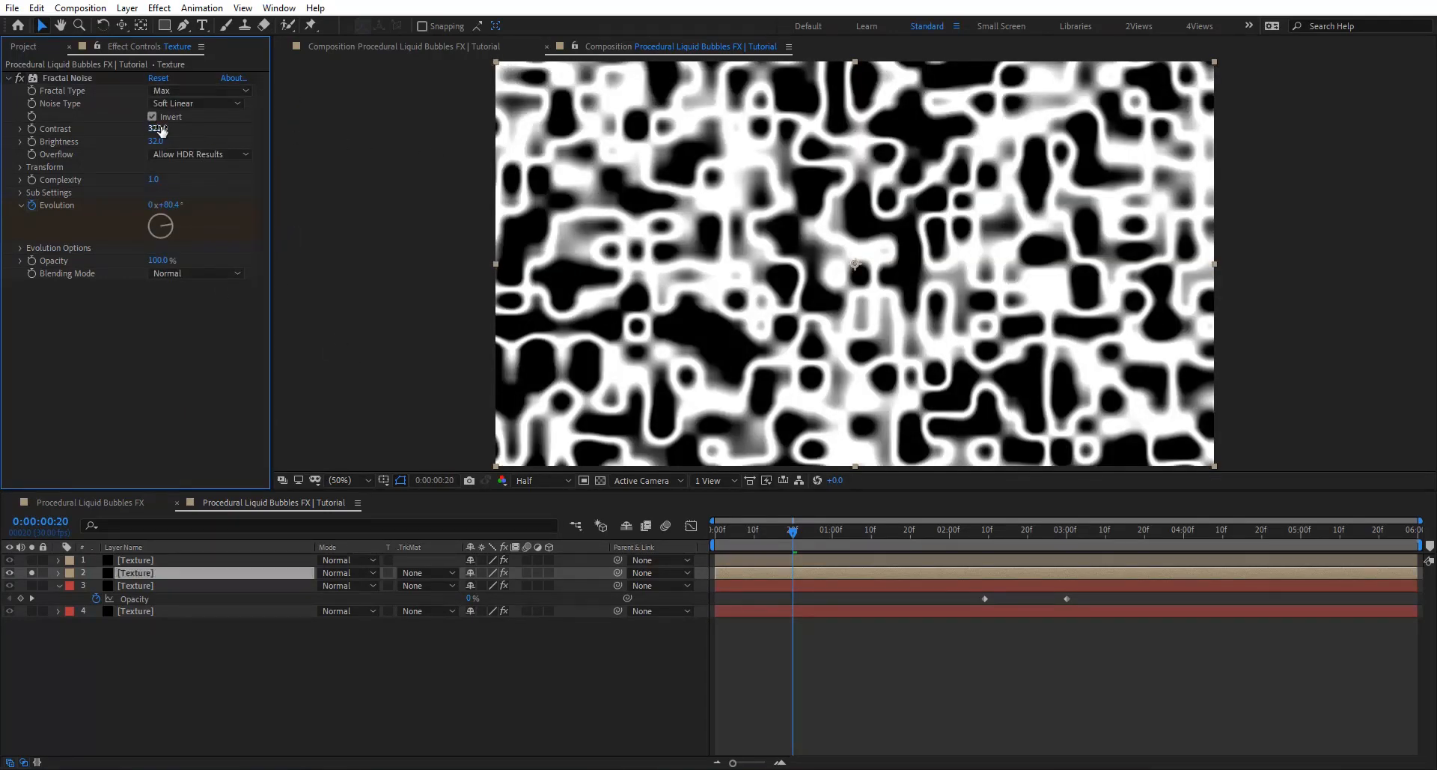
{"action": "type", "text": "10000"}
{"action": "key", "text": "Return"}
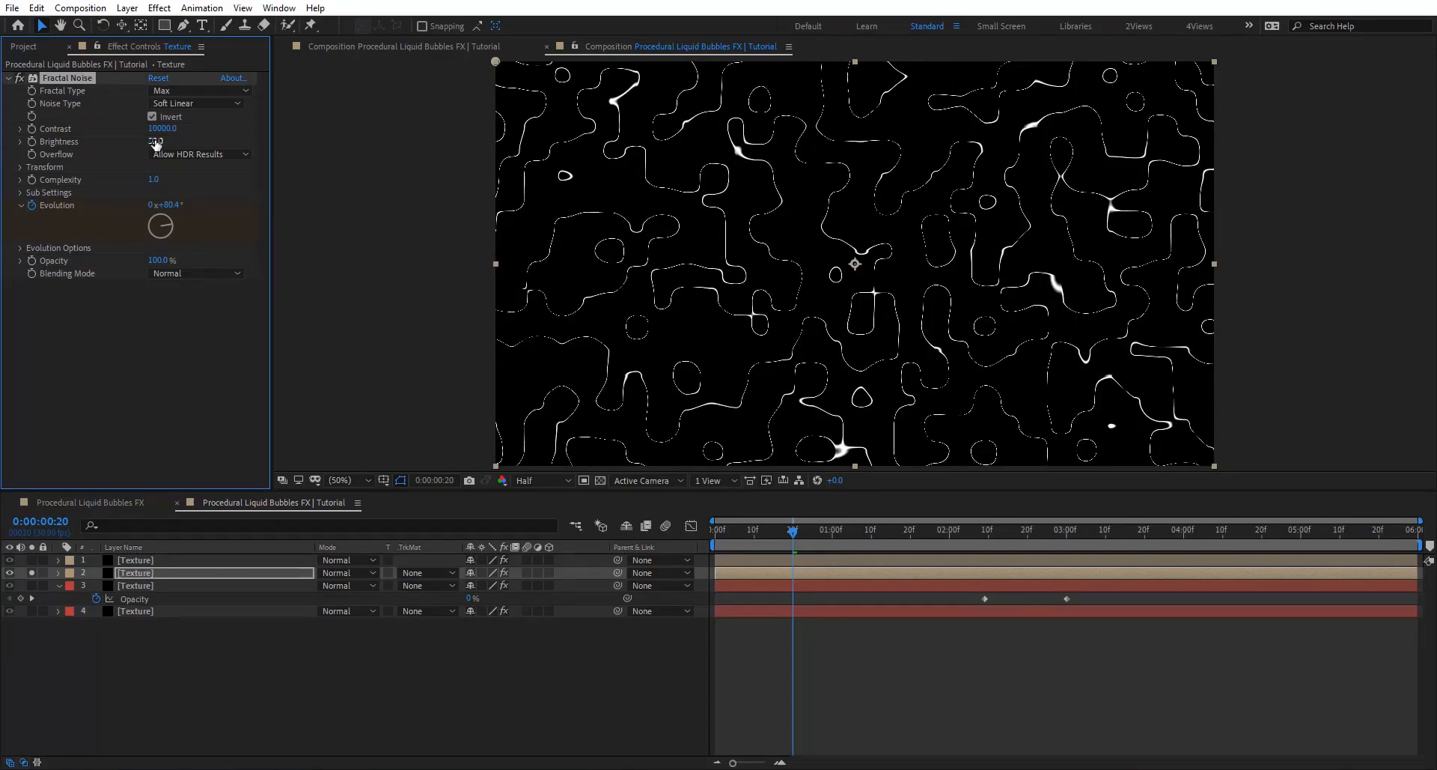
{"action": "left_click_drag", "start_coordinate": [156, 144], "coordinate": [393, 148]}
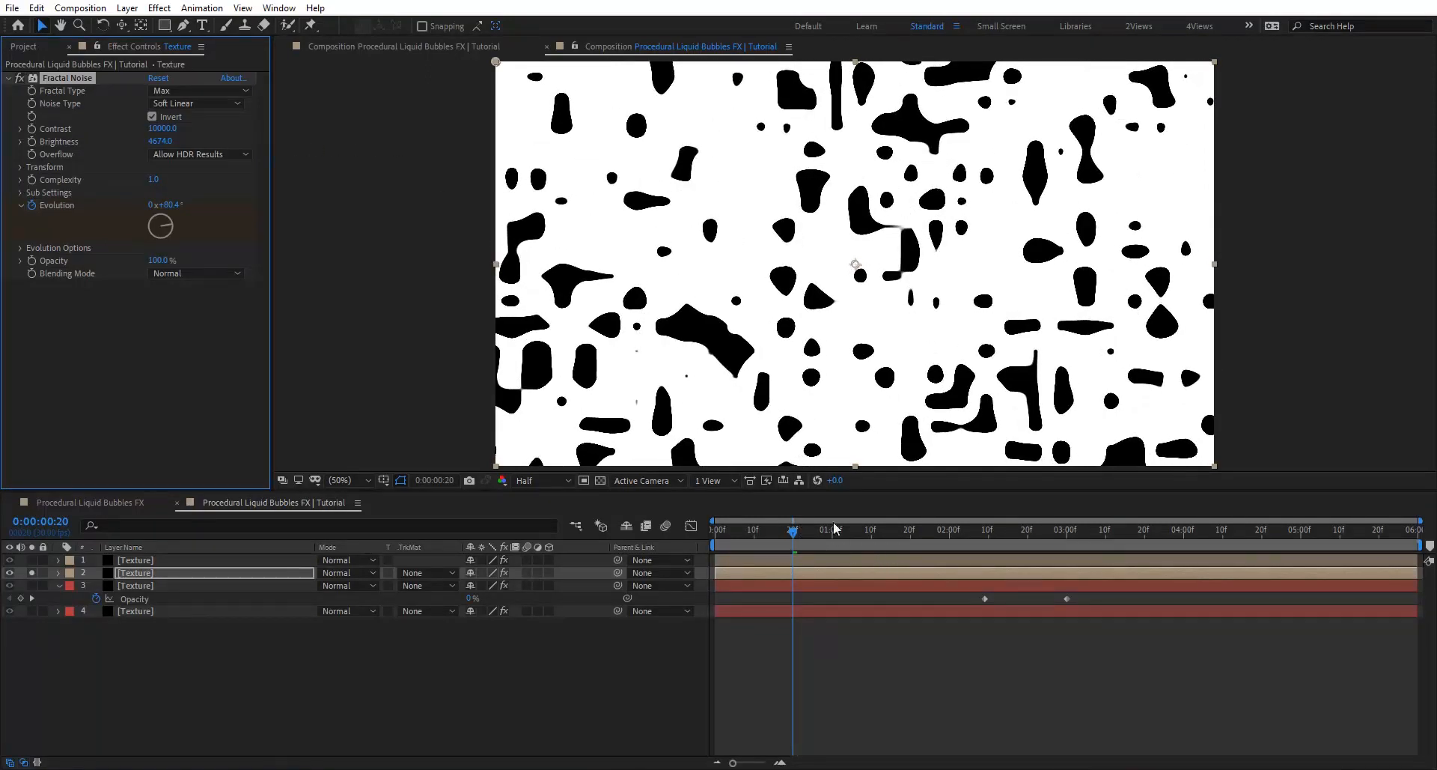
{"action": "left_click_drag", "start_coordinate": [835, 529], "coordinate": [780, 569]}
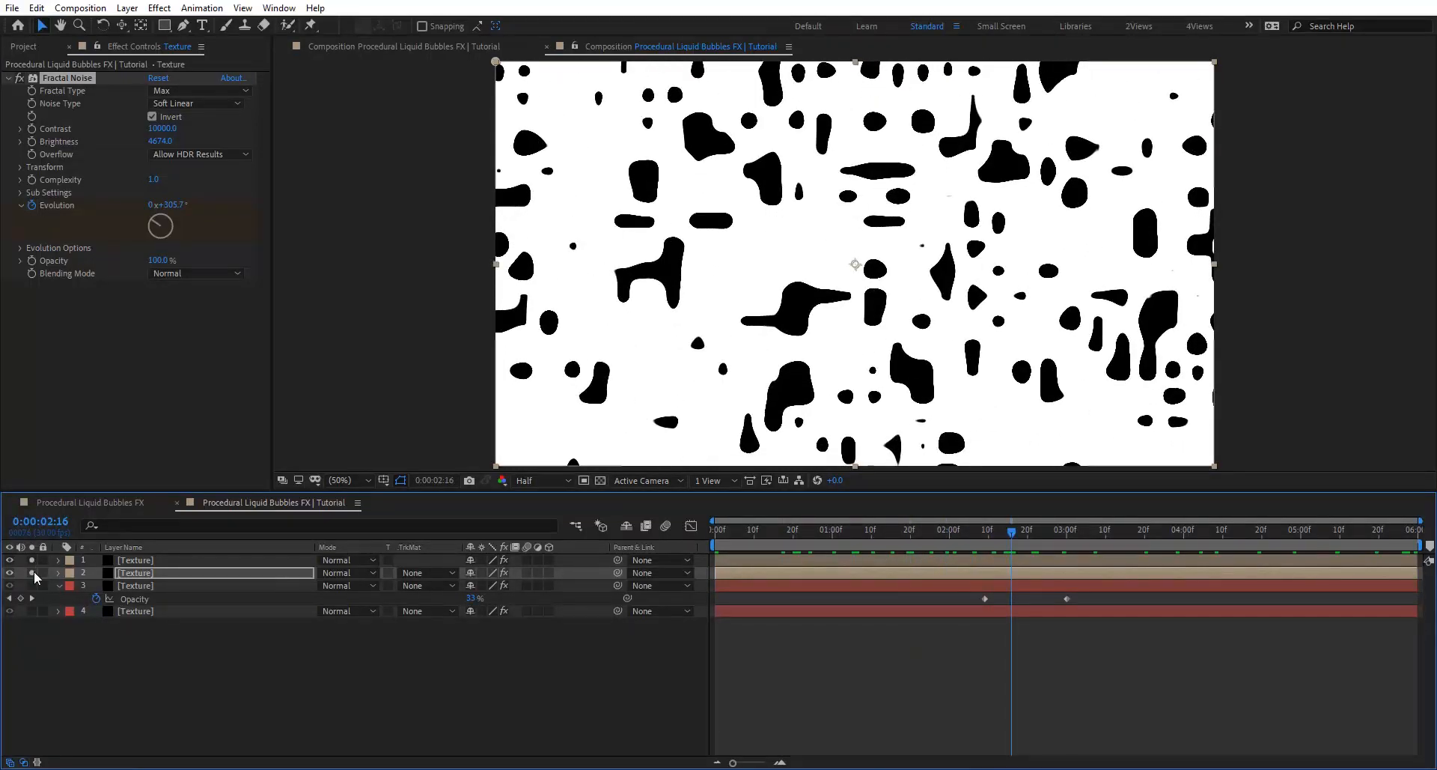
Step: Give the topmost Texture layer's Fractal Noise type Max, contrast 10000 and brightness 3713, and preview it on its own
{"action": "left_click", "coordinate": [32, 573]}
{"action": "left_click", "coordinate": [191, 560]}
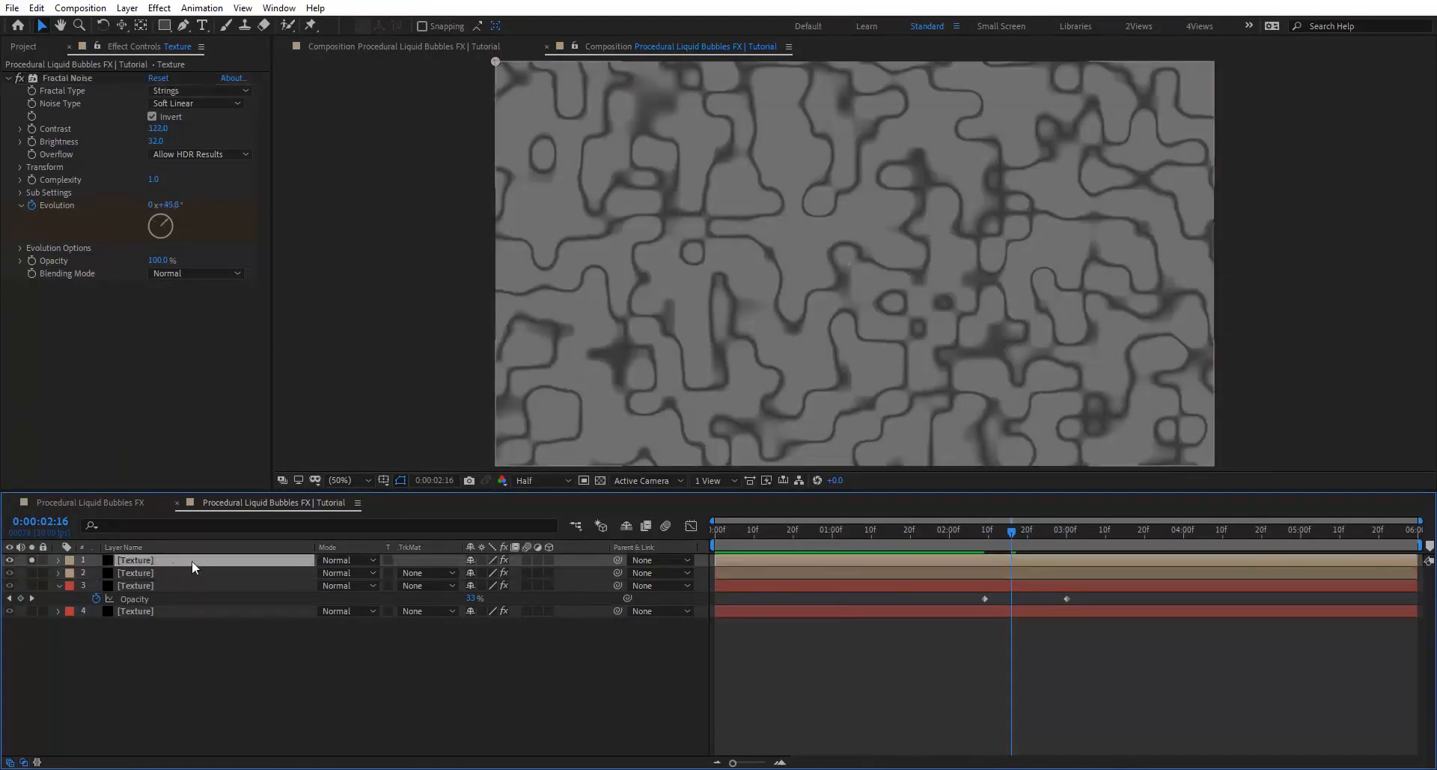
{"action": "left_click", "coordinate": [182, 94]}
{"action": "left_click", "coordinate": [195, 238]}
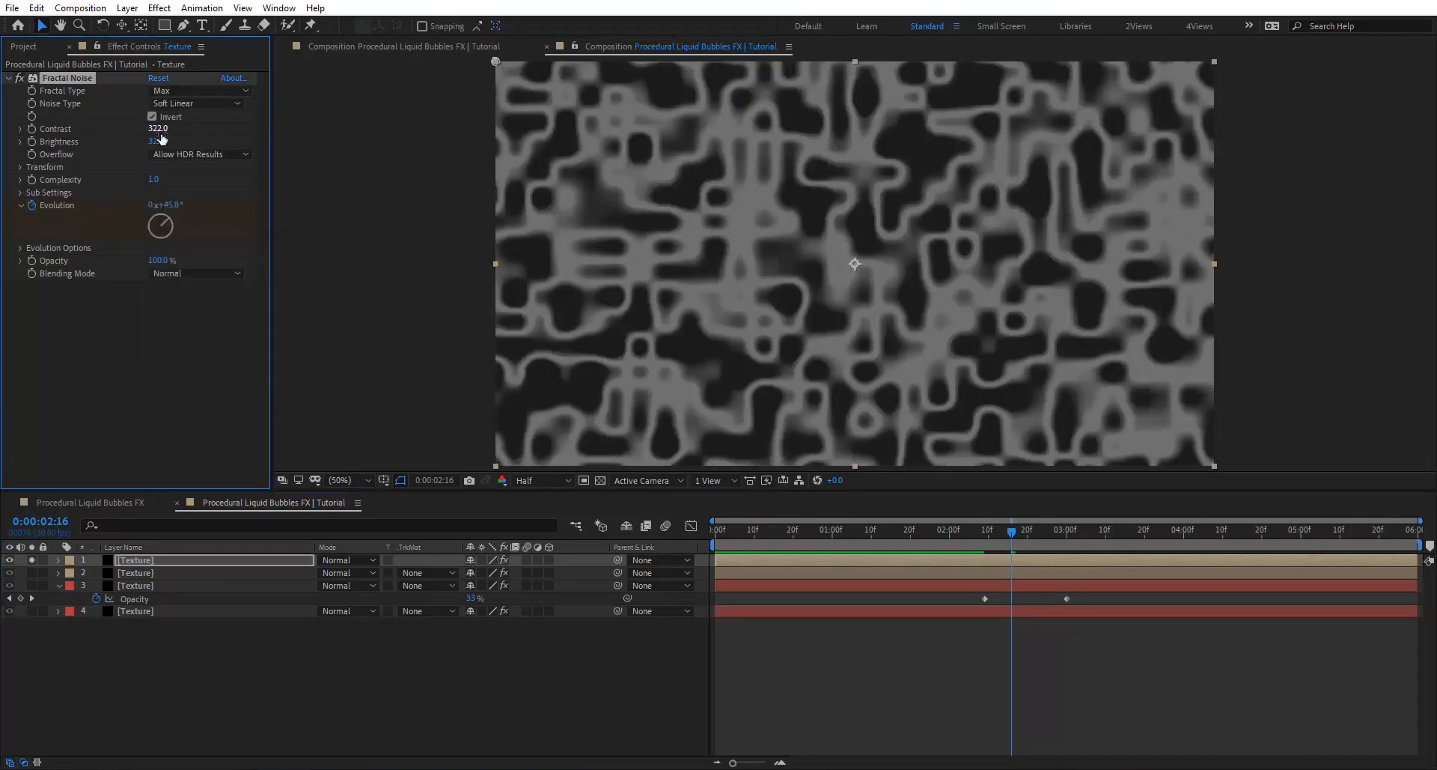
{"action": "type", "text": "10000"}
{"action": "key", "text": "Return"}
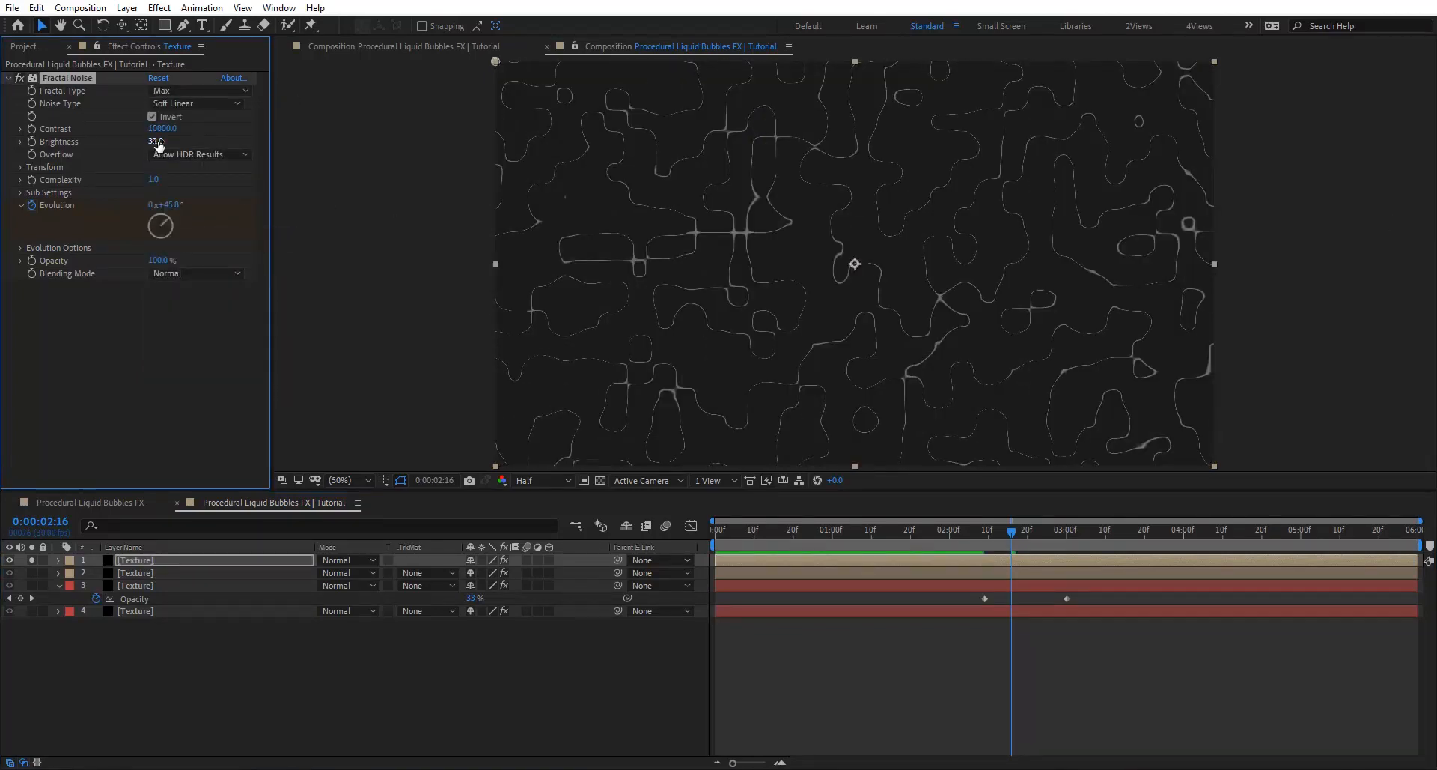
{"action": "left_click_drag", "start_coordinate": [158, 145], "coordinate": [589, 200]}
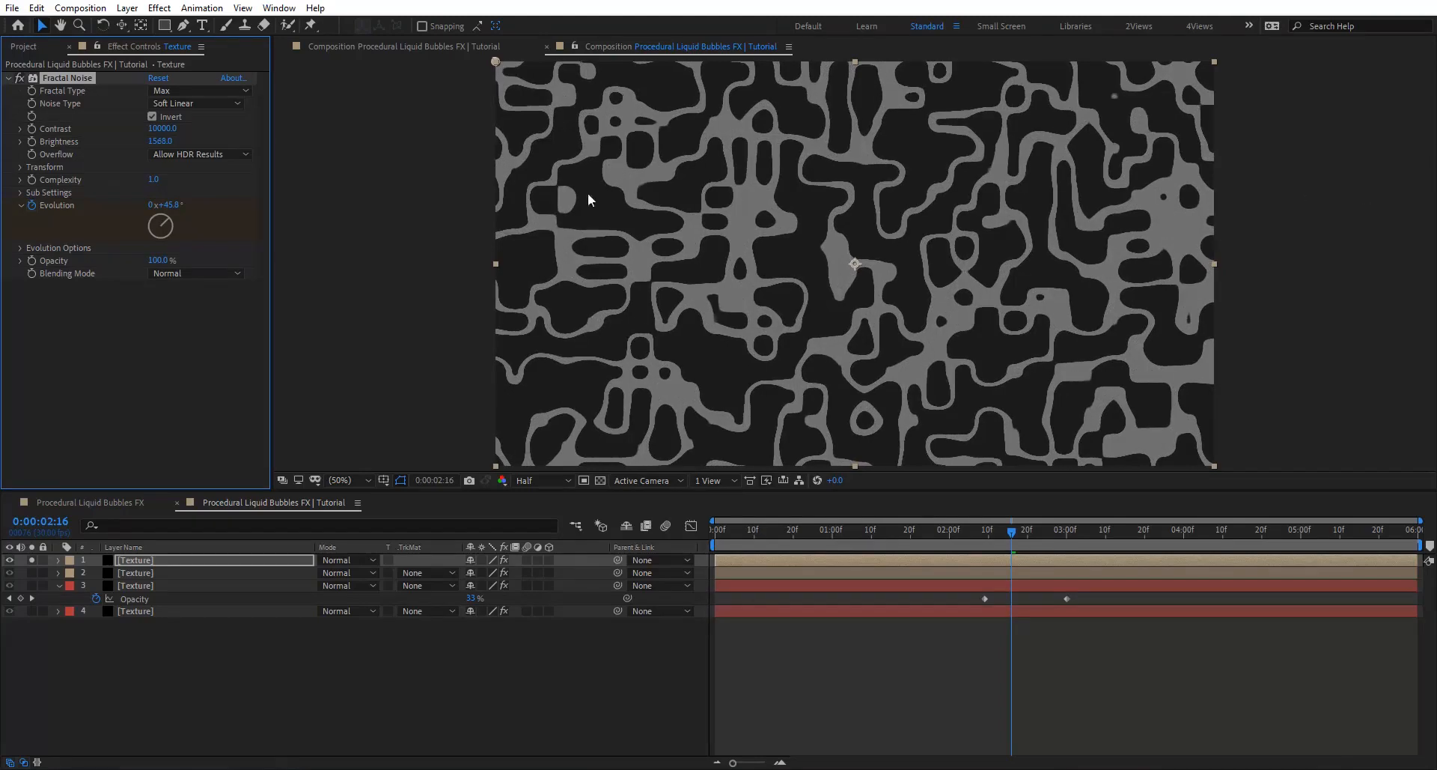
{"action": "left_click_drag", "start_coordinate": [205, 144], "coordinate": [369, 167]}
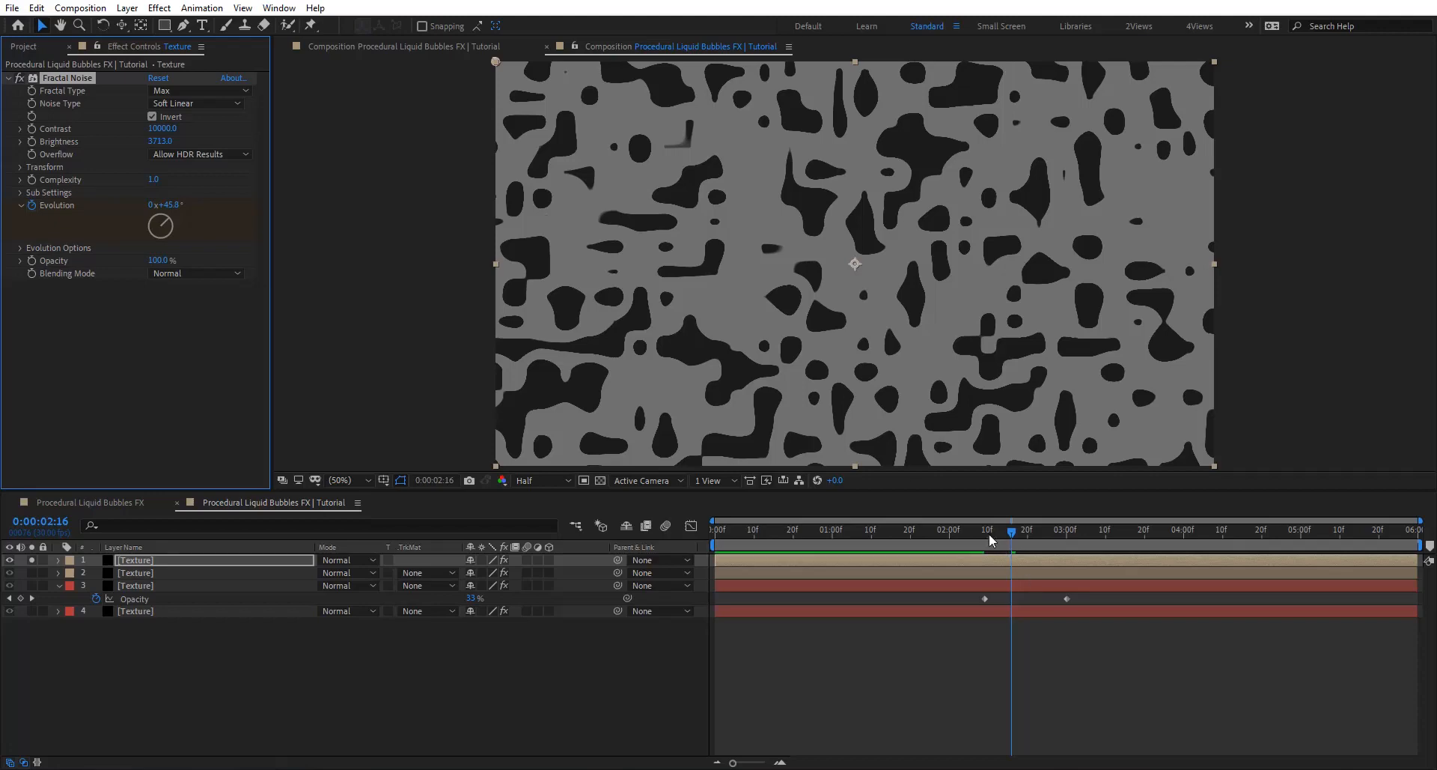
{"action": "left_click_drag", "start_coordinate": [989, 533], "coordinate": [827, 533]}
Step: Keyframe the second Texture layer's opacity from 100% at 0:00:02:09 to 0% at 0:00:03:00
{"action": "left_click", "coordinate": [1066, 531]}
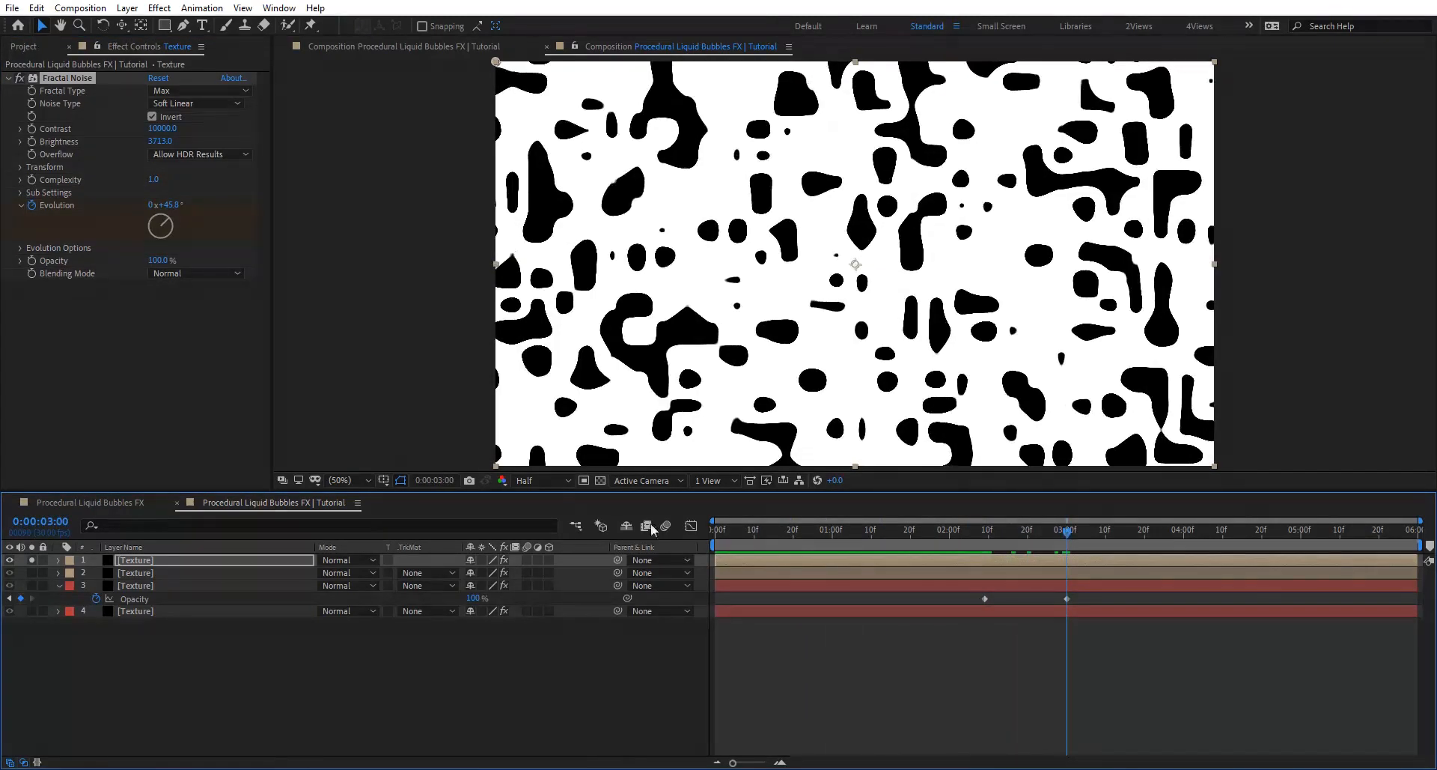
{"action": "key", "text": "t"}
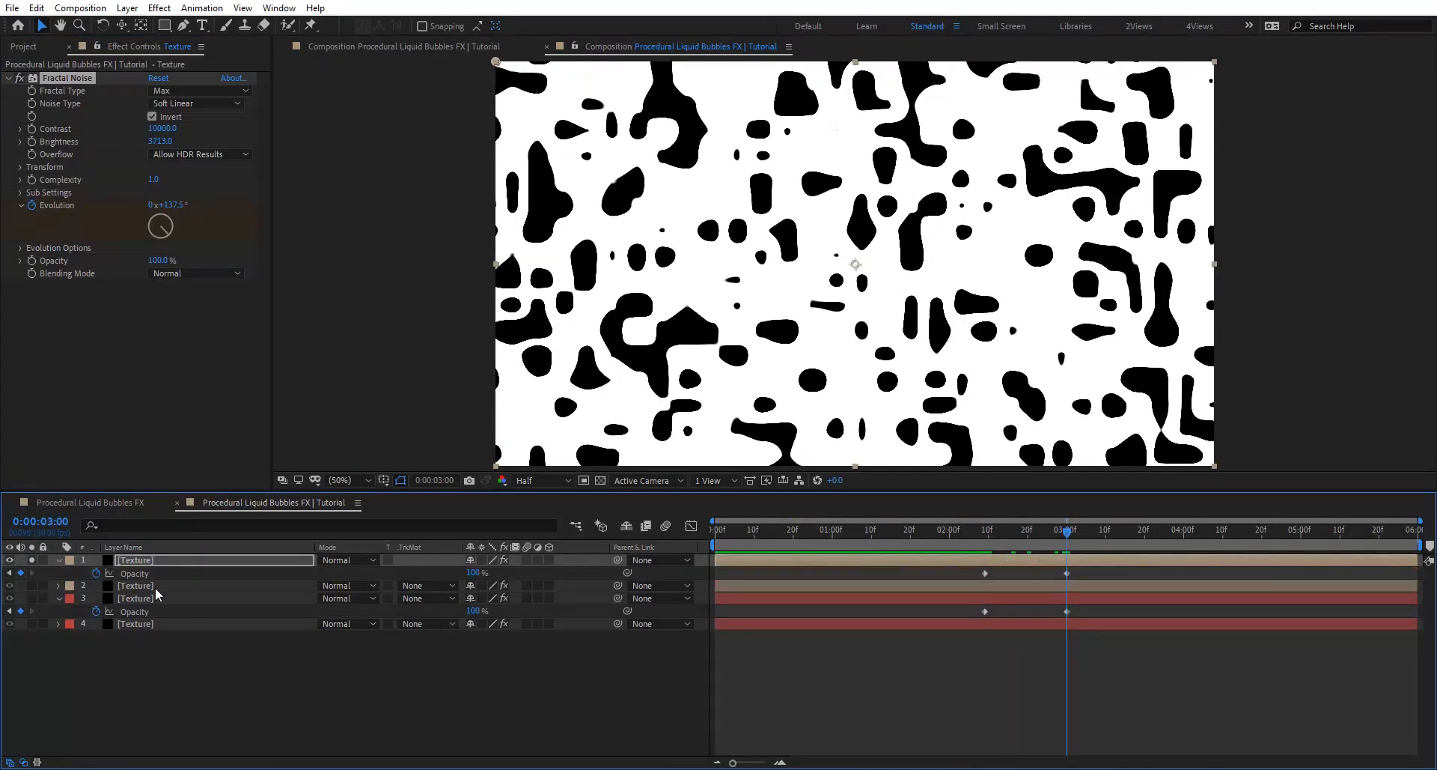
{"action": "left_click", "coordinate": [154, 588]}
{"action": "key", "text": "t"}
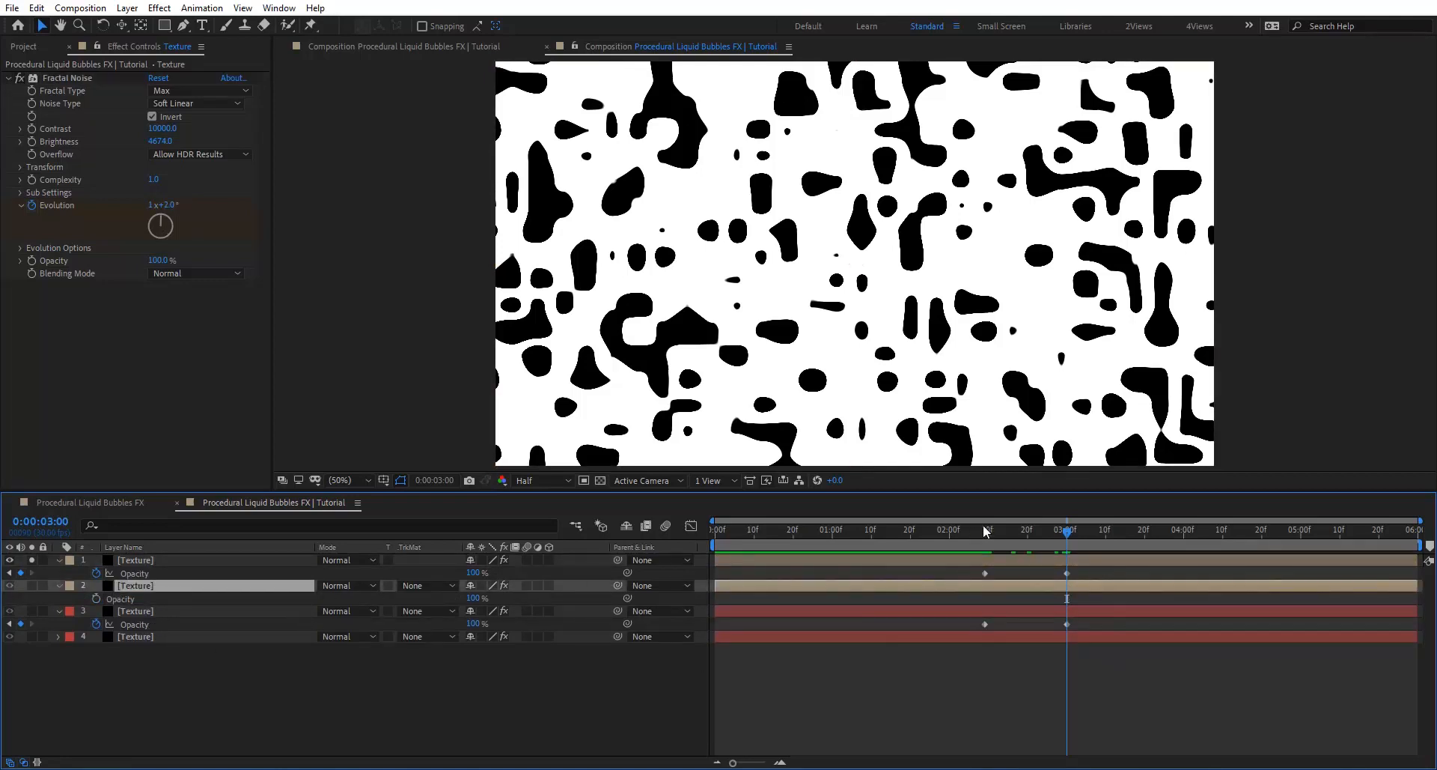
{"action": "left_click_drag", "start_coordinate": [999, 529], "coordinate": [981, 536]}
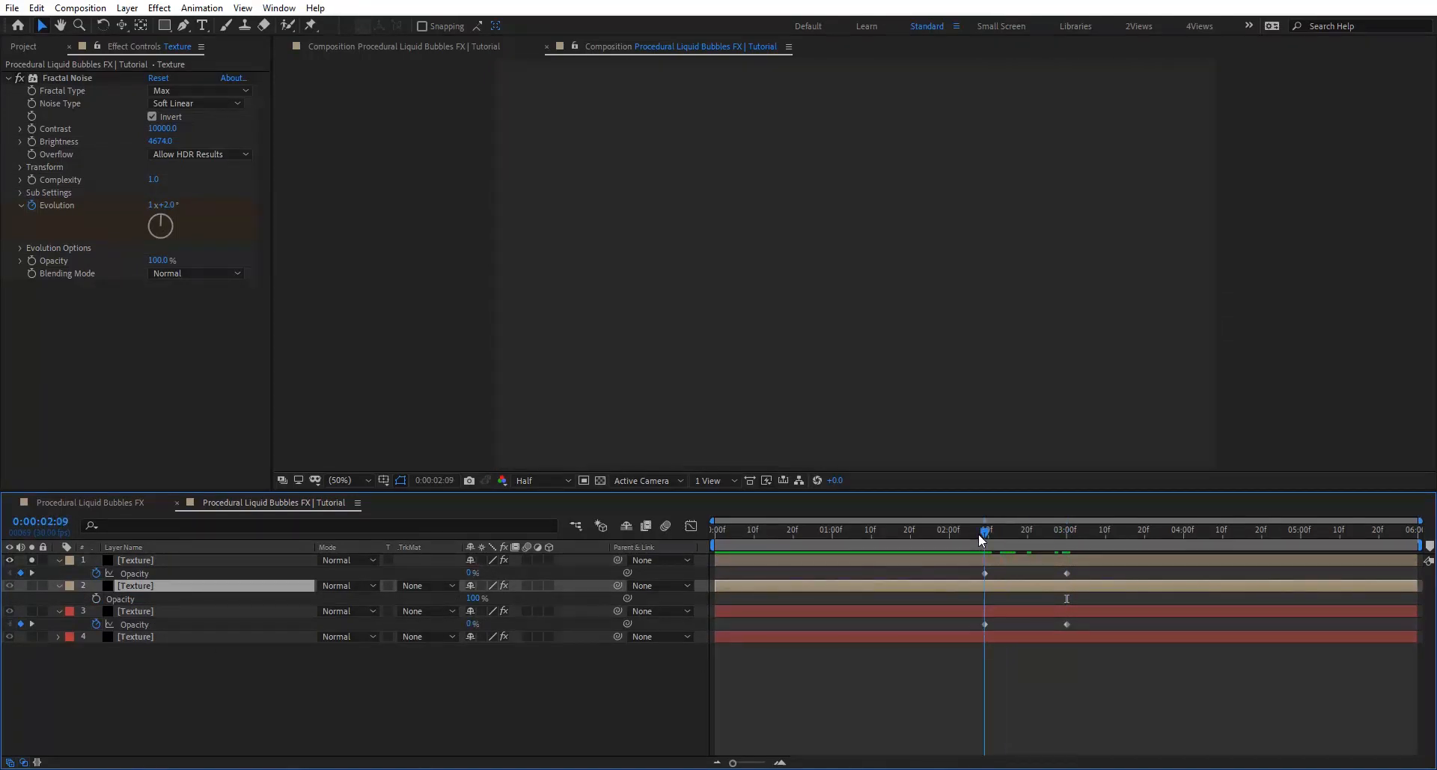
{"action": "left_click", "coordinate": [95, 597]}
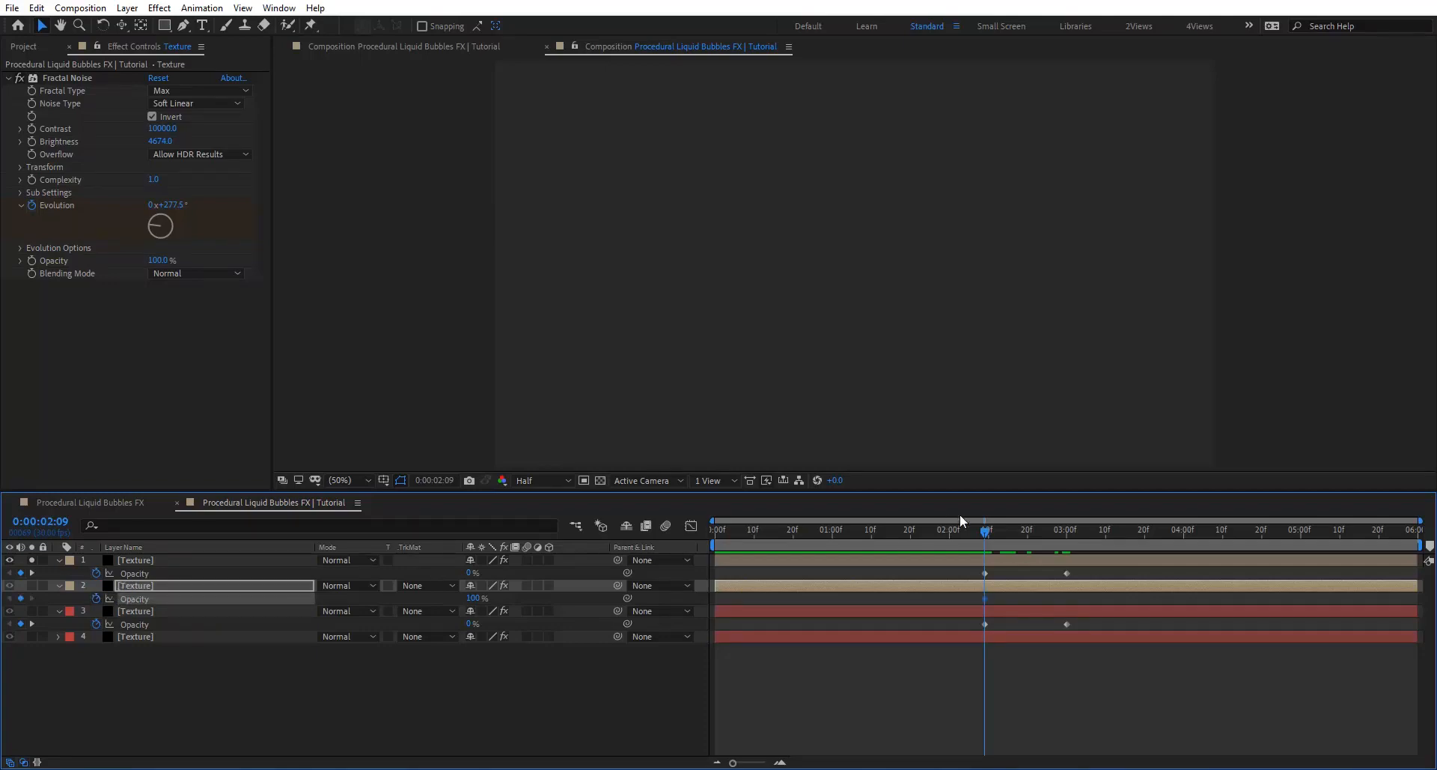
{"action": "left_click", "coordinate": [32, 585]}
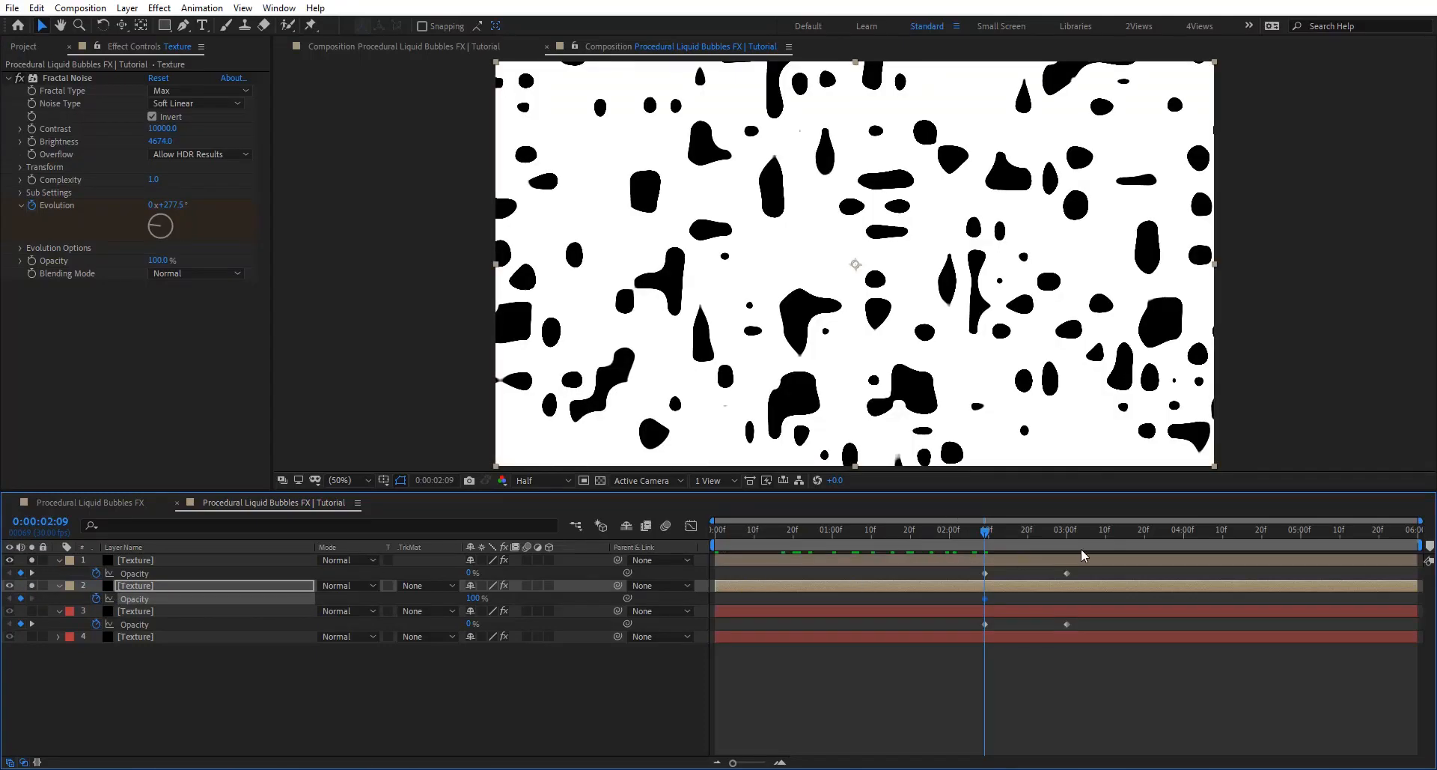
{"action": "left_click", "coordinate": [1066, 531]}
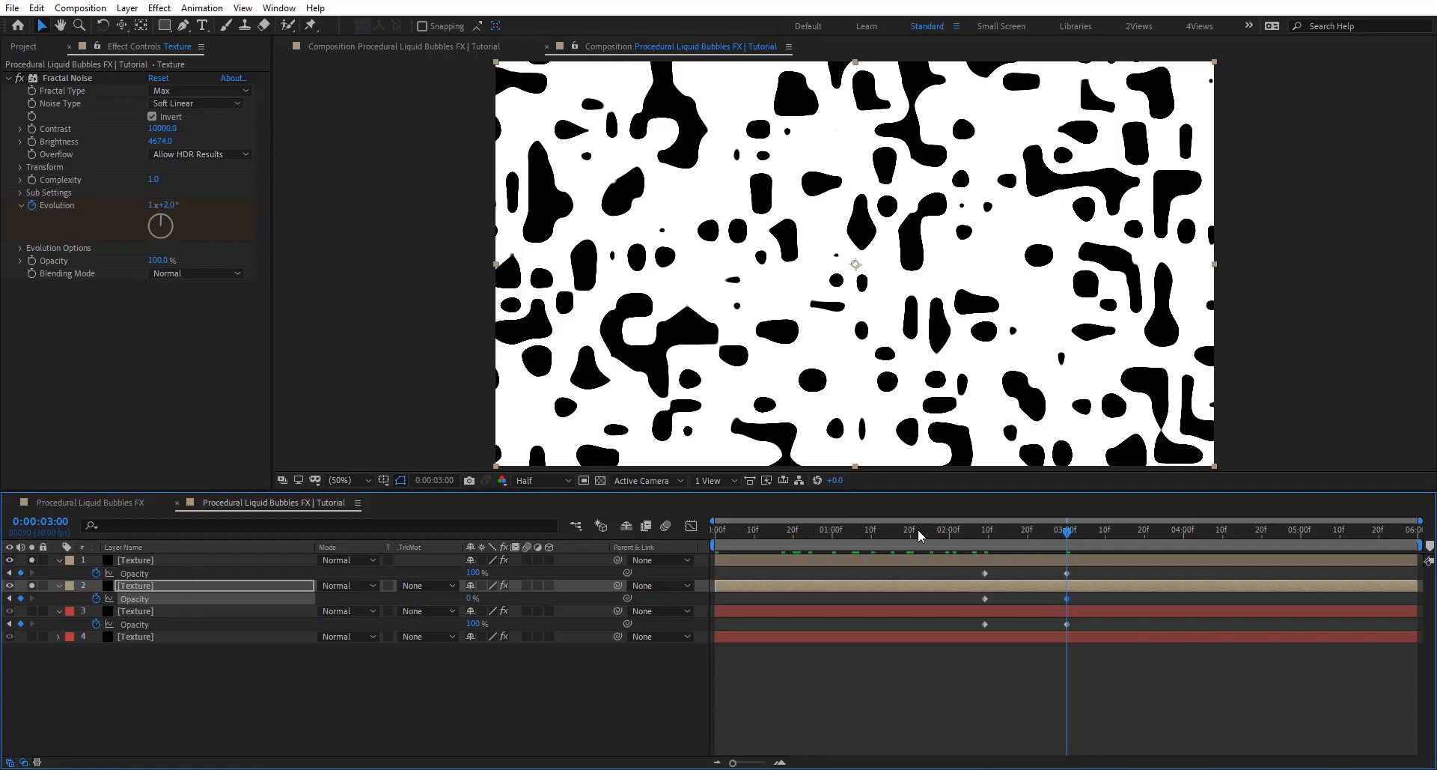
Step: Switch the blending mode of the two Sandstone Texture layers to Darken and preview the combined texture
{"action": "left_click_drag", "start_coordinate": [919, 532], "coordinate": [863, 560]}
{"action": "left_click", "coordinate": [142, 560], "text": "ctrl"}
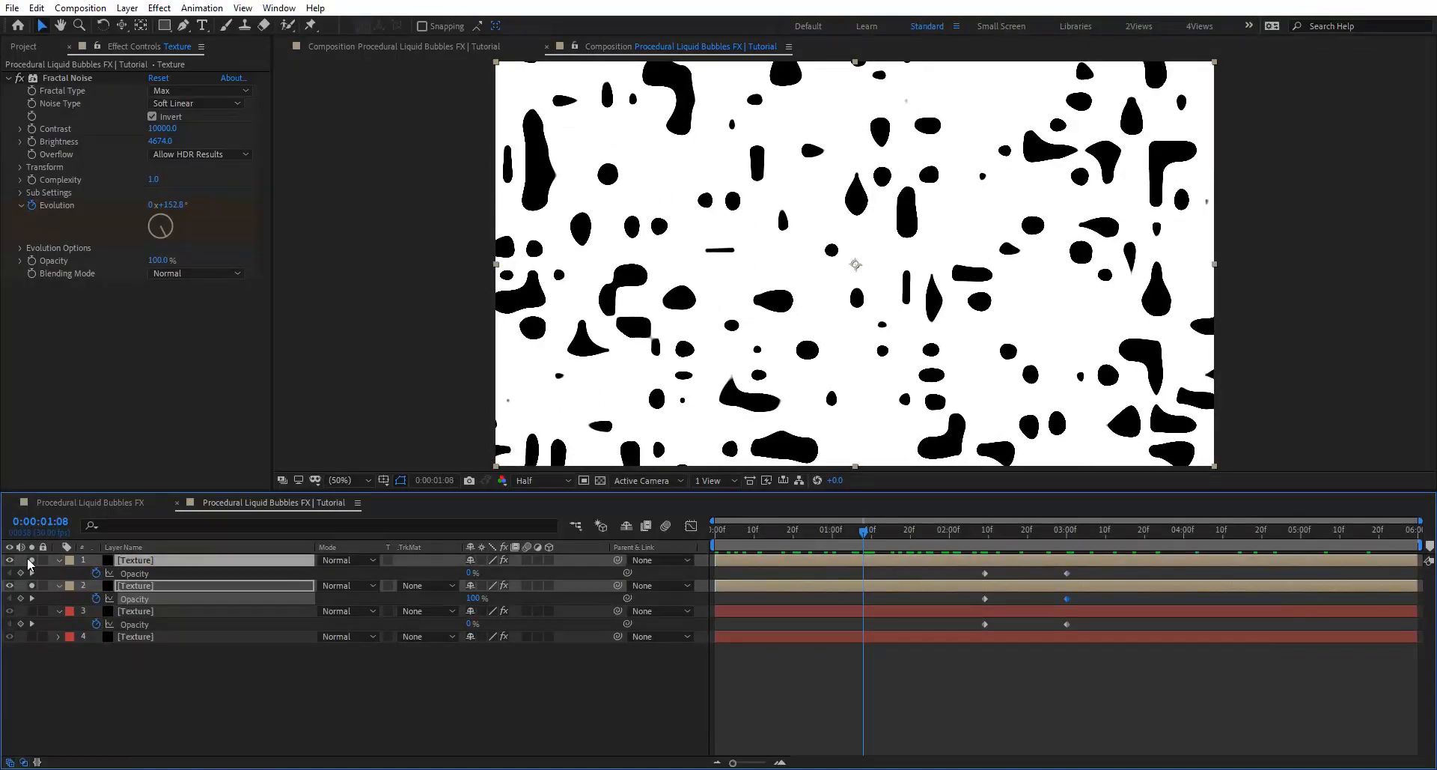
{"action": "left_click", "coordinate": [340, 562]}
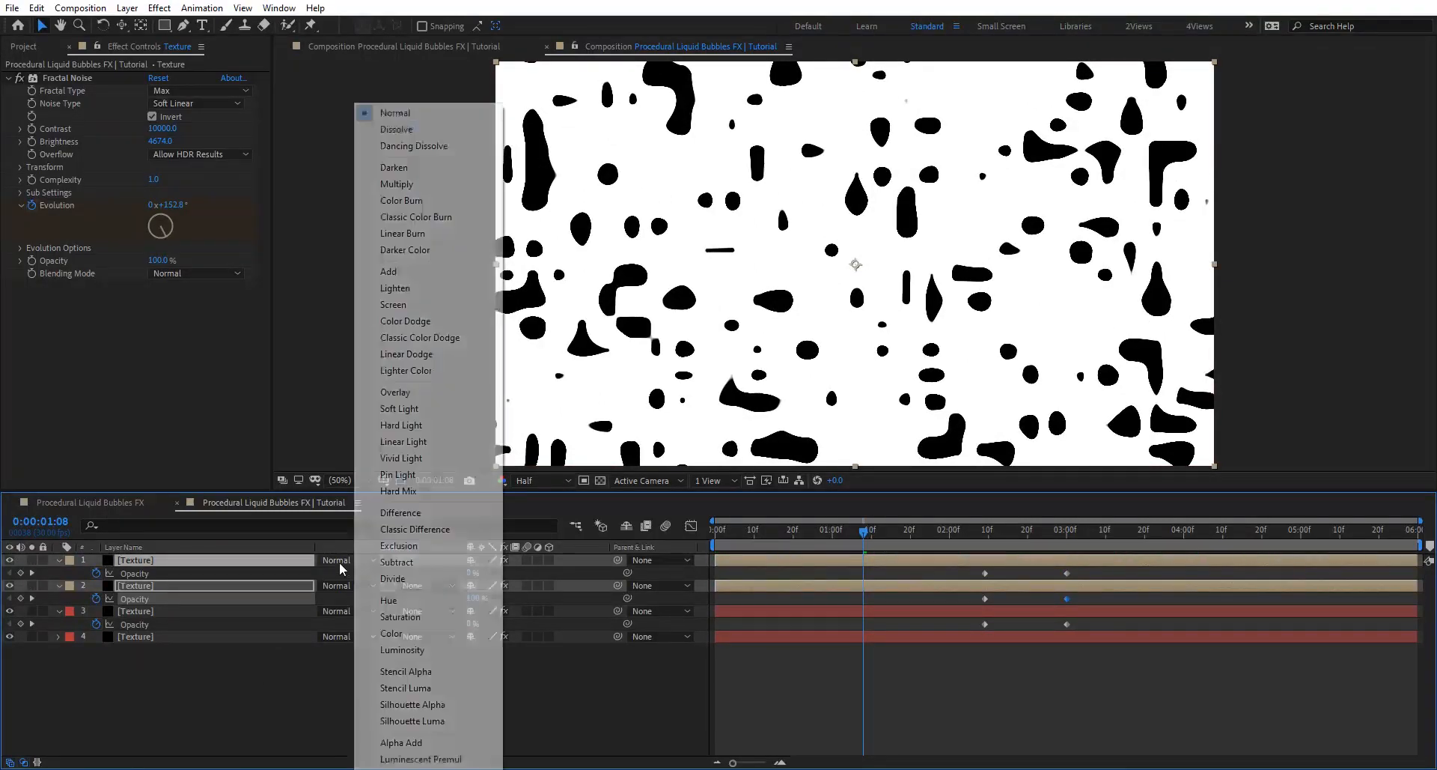
{"action": "left_click", "coordinate": [416, 168]}
{"action": "key", "text": "space"}
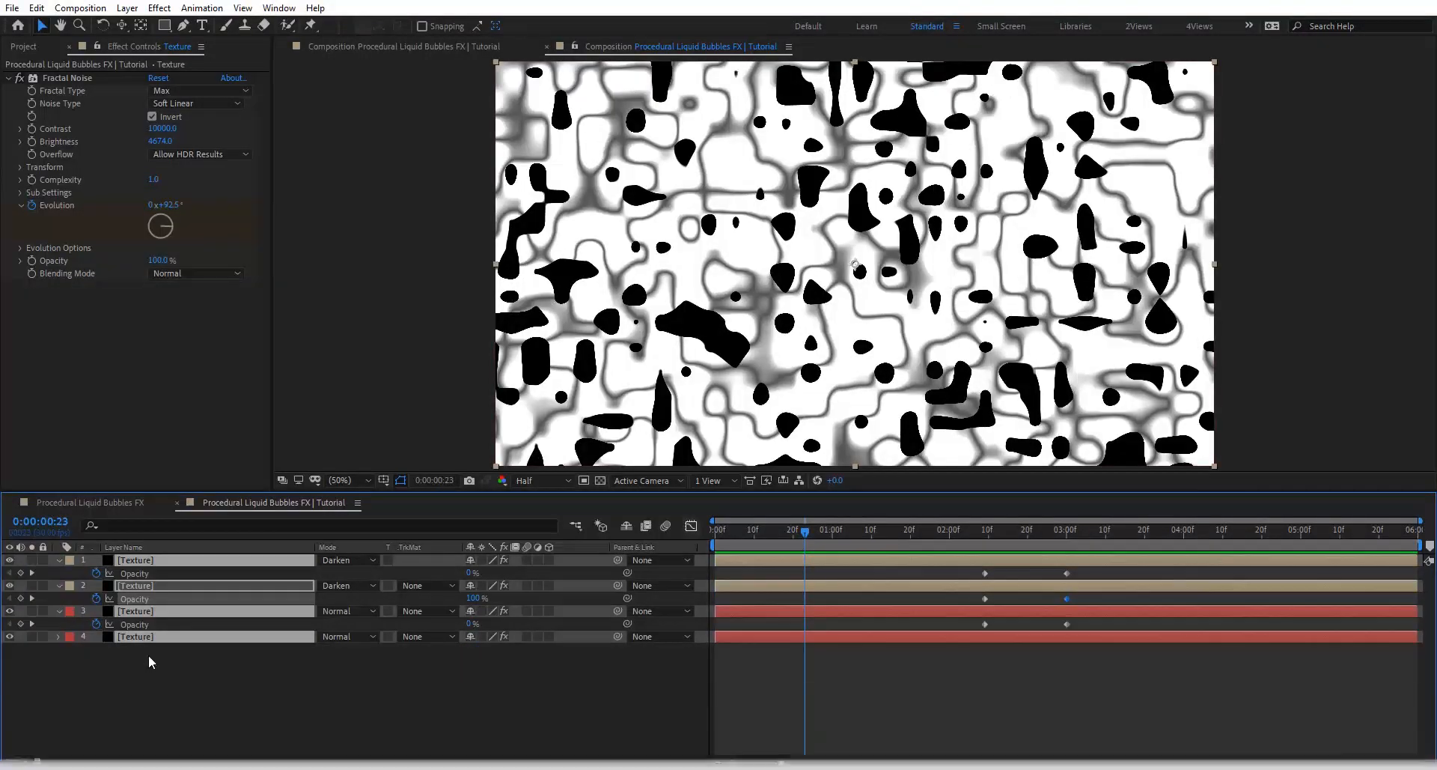
Step: Pre-compose all four Texture layers into a new composition named Texture, moving all attributes into it
{"action": "key", "text": "ctrl+a"}
{"action": "key", "text": "ctrl+shift+c"}
{"action": "type", "text": "Tex"}
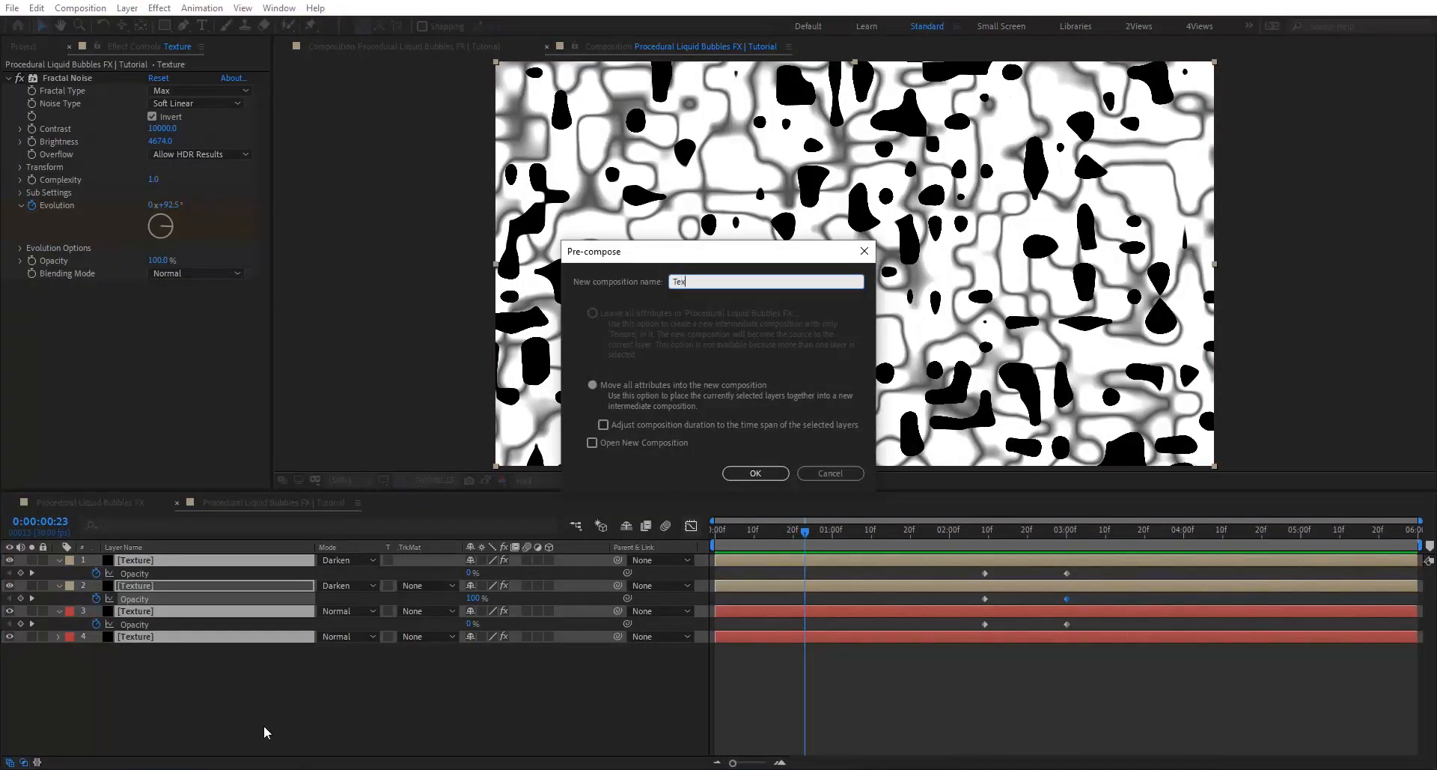
{"action": "key", "text": "Return"}
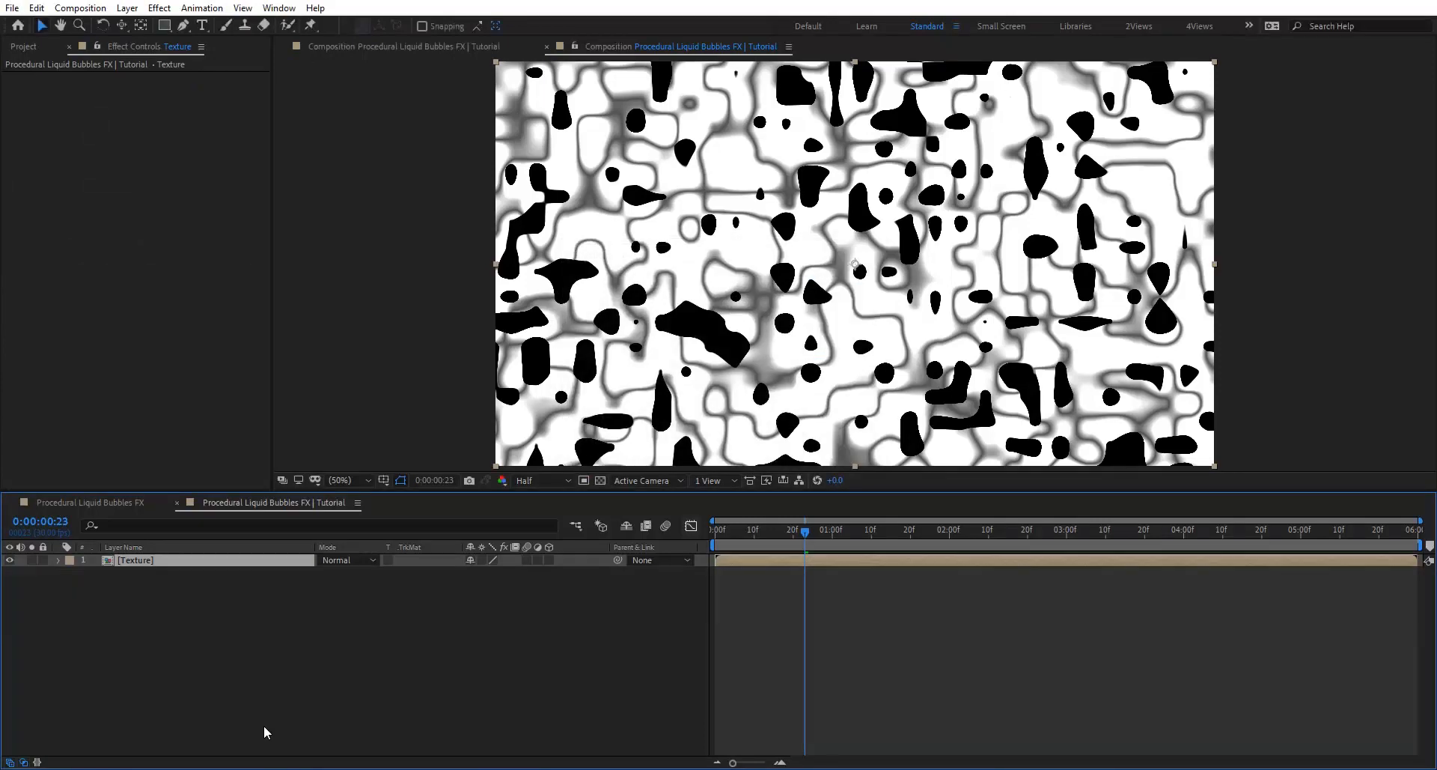
Step: Add the ElementHolder composition beneath the Texture layer, look through its contents and return to the tutorial composition
{"action": "left_click", "coordinate": [23, 48]}
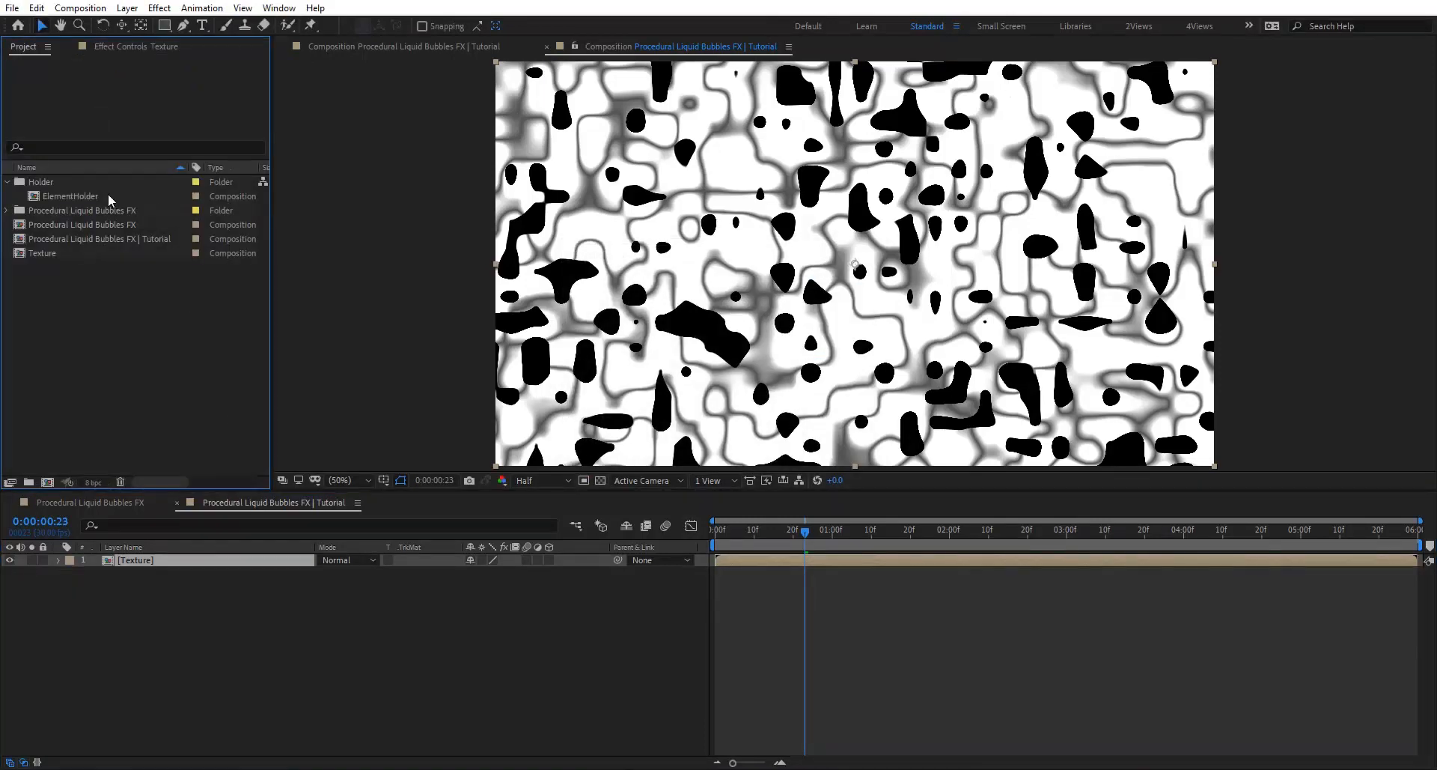
{"action": "left_click_drag", "start_coordinate": [109, 199], "coordinate": [150, 592]}
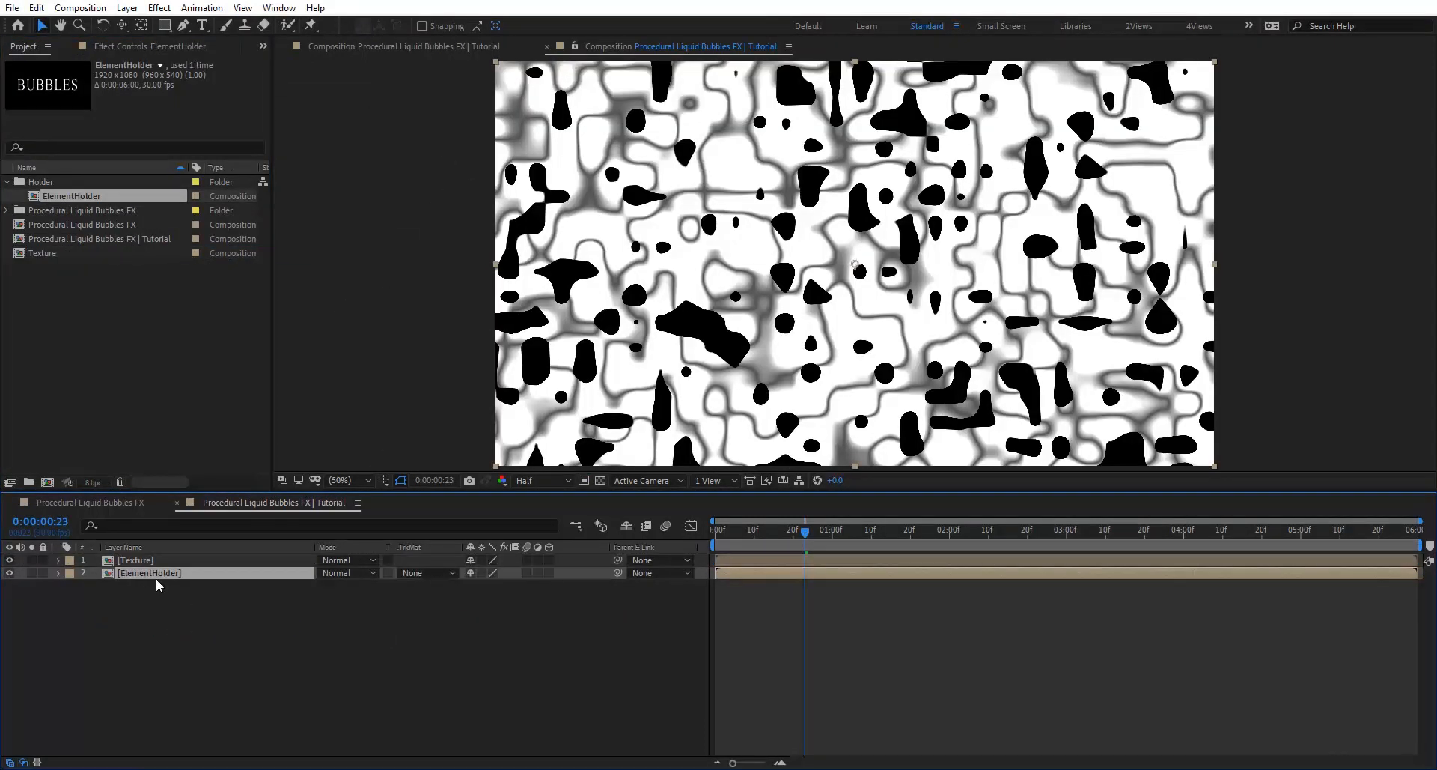
{"action": "double_click", "coordinate": [153, 572]}
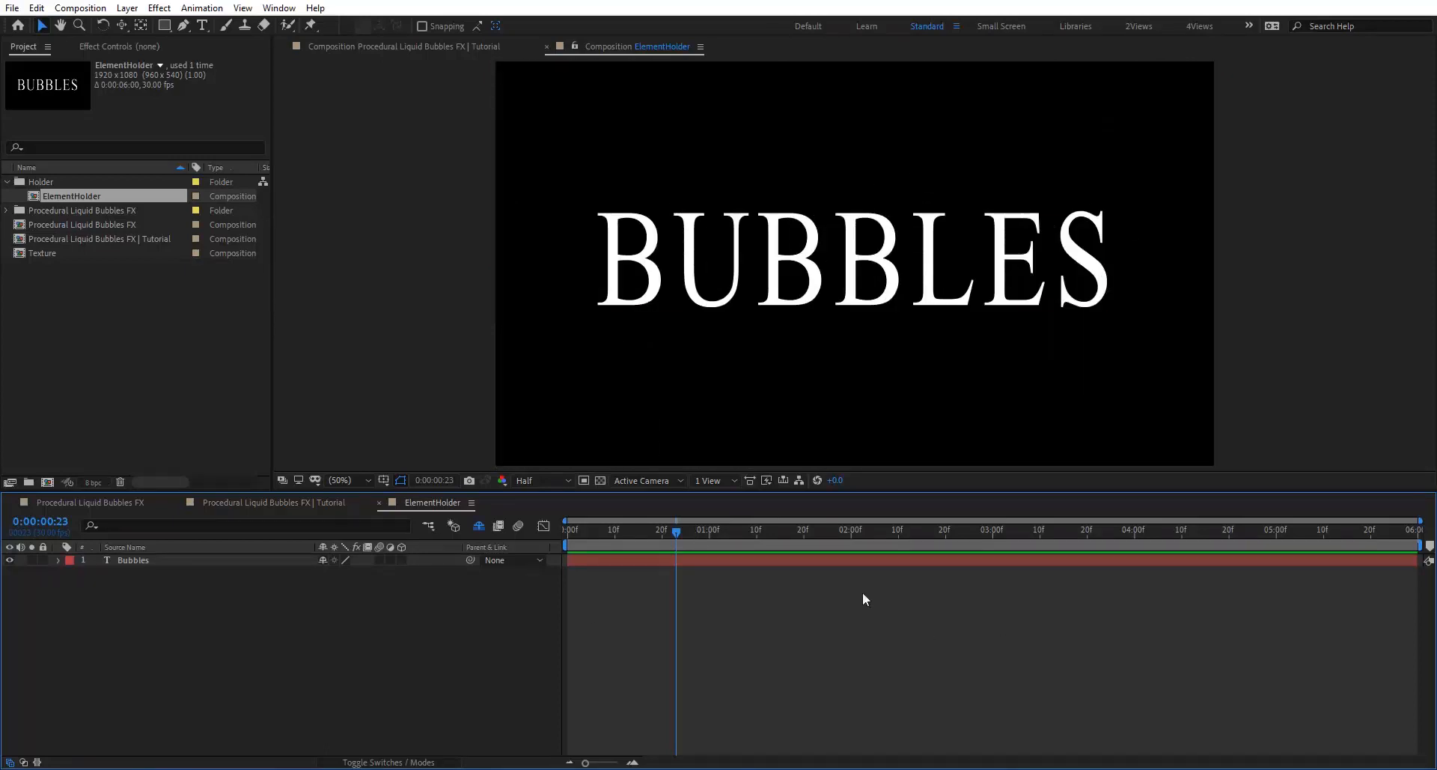
{"action": "left_click_drag", "start_coordinate": [826, 542], "coordinate": [612, 554]}
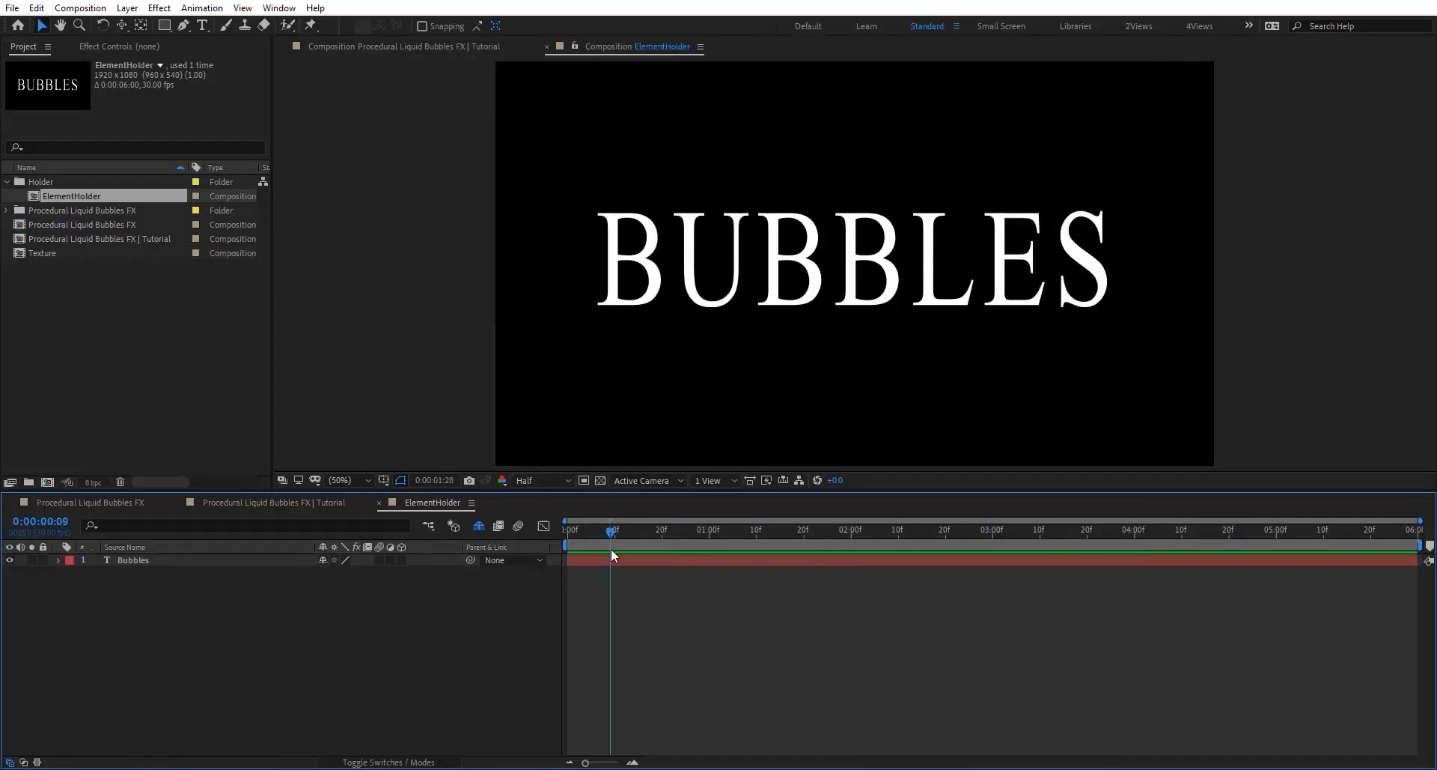
{"action": "left_click", "coordinate": [379, 503]}
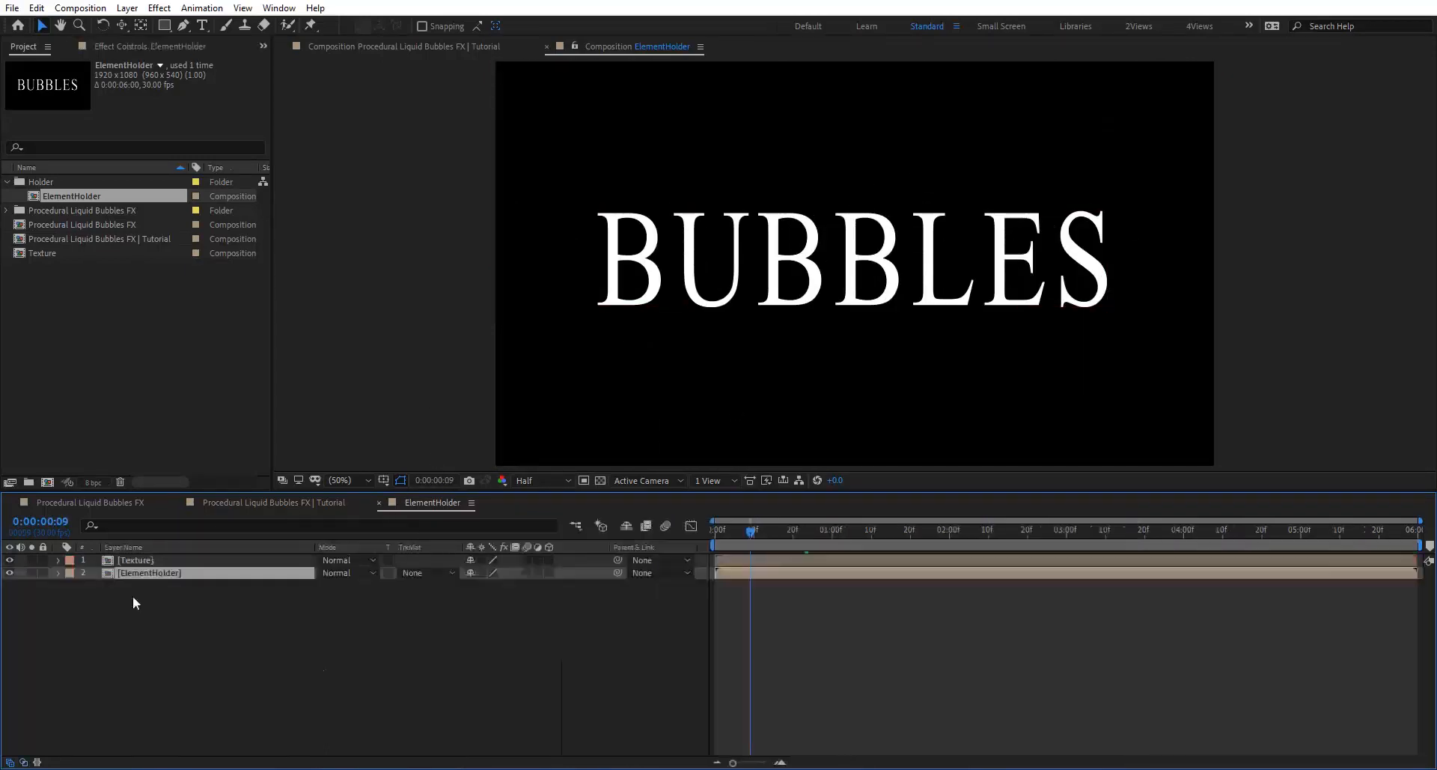
Step: Use the Texture layer as a luma track matte for ElementHolder and preview the animation
{"action": "left_click", "coordinate": [429, 571]}
{"action": "left_click", "coordinate": [542, 642]}
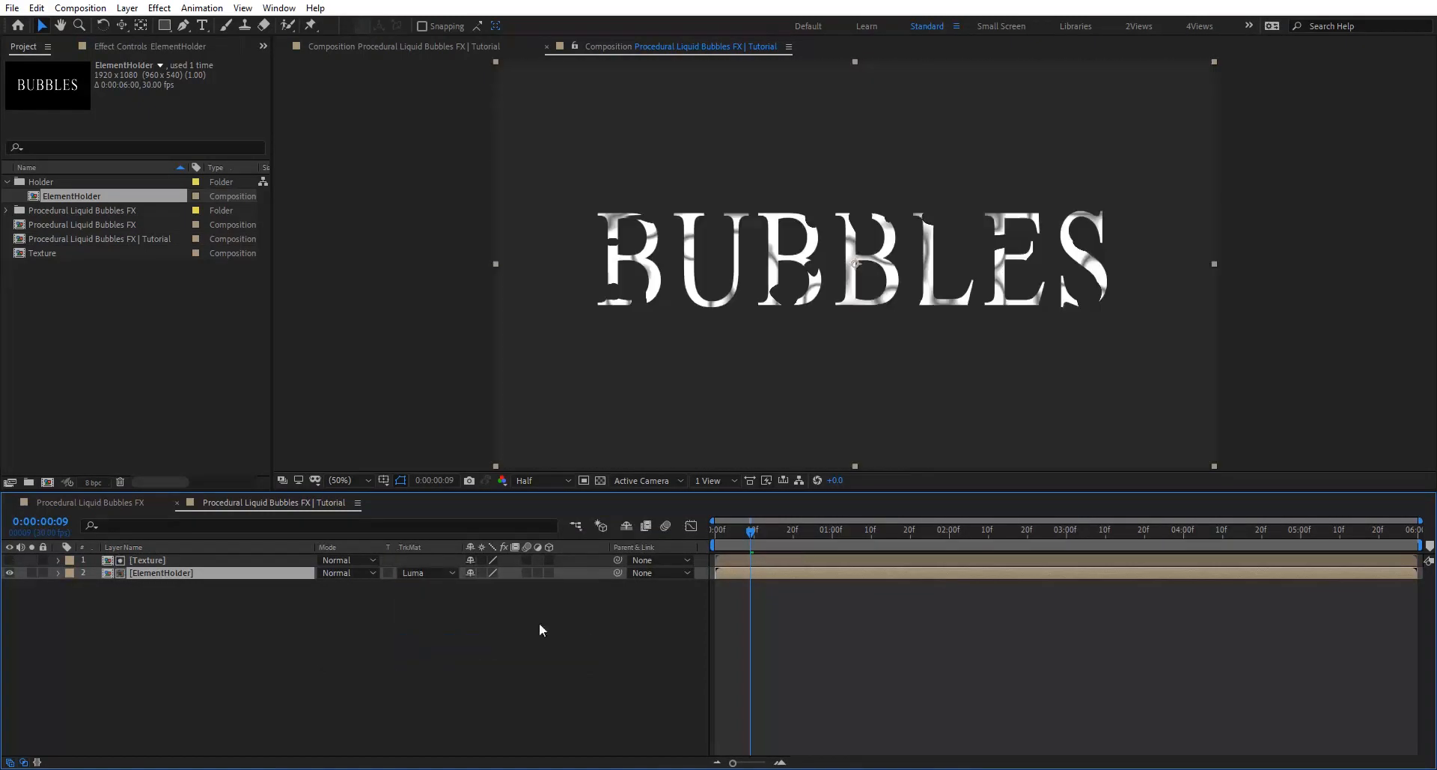
{"action": "key", "text": "space"}
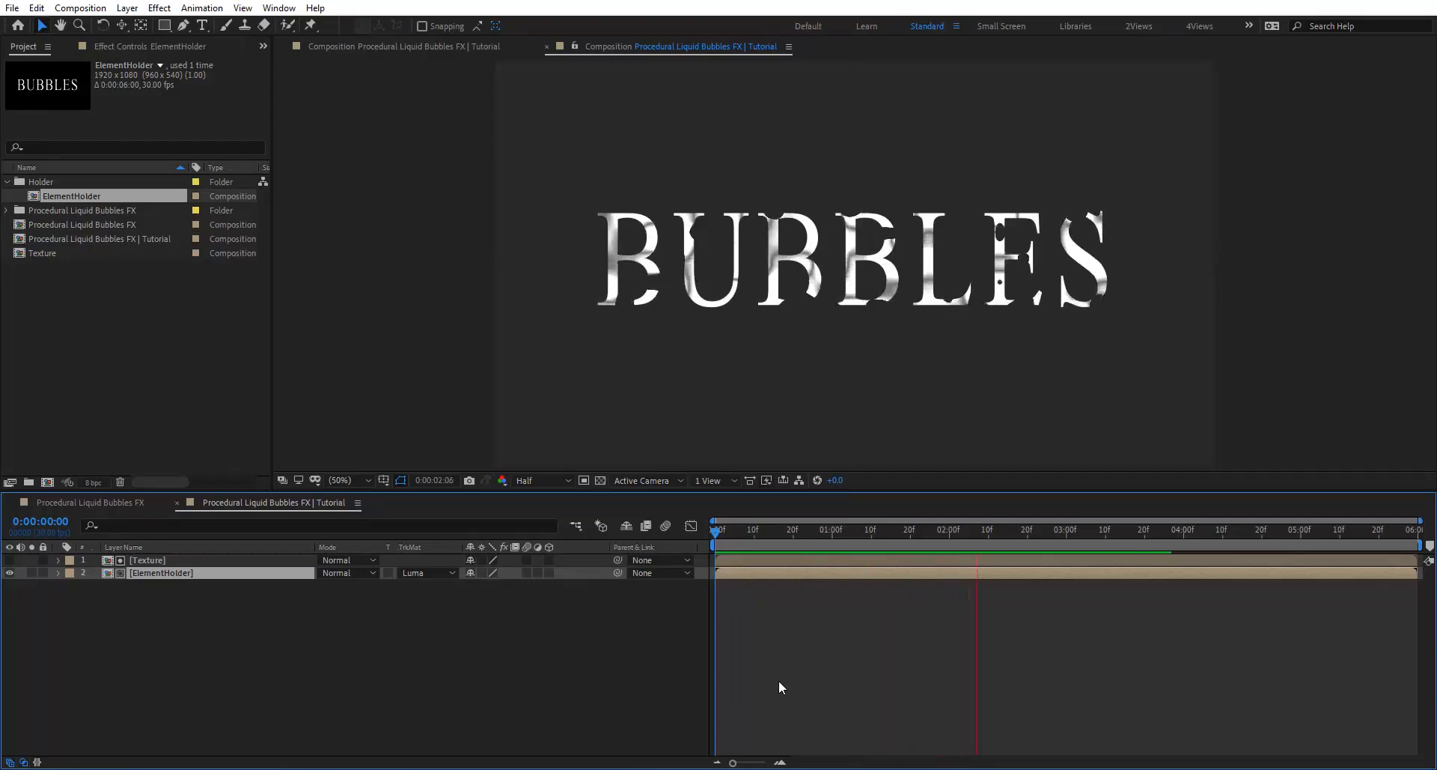
{"action": "left_click", "coordinate": [783, 691]}
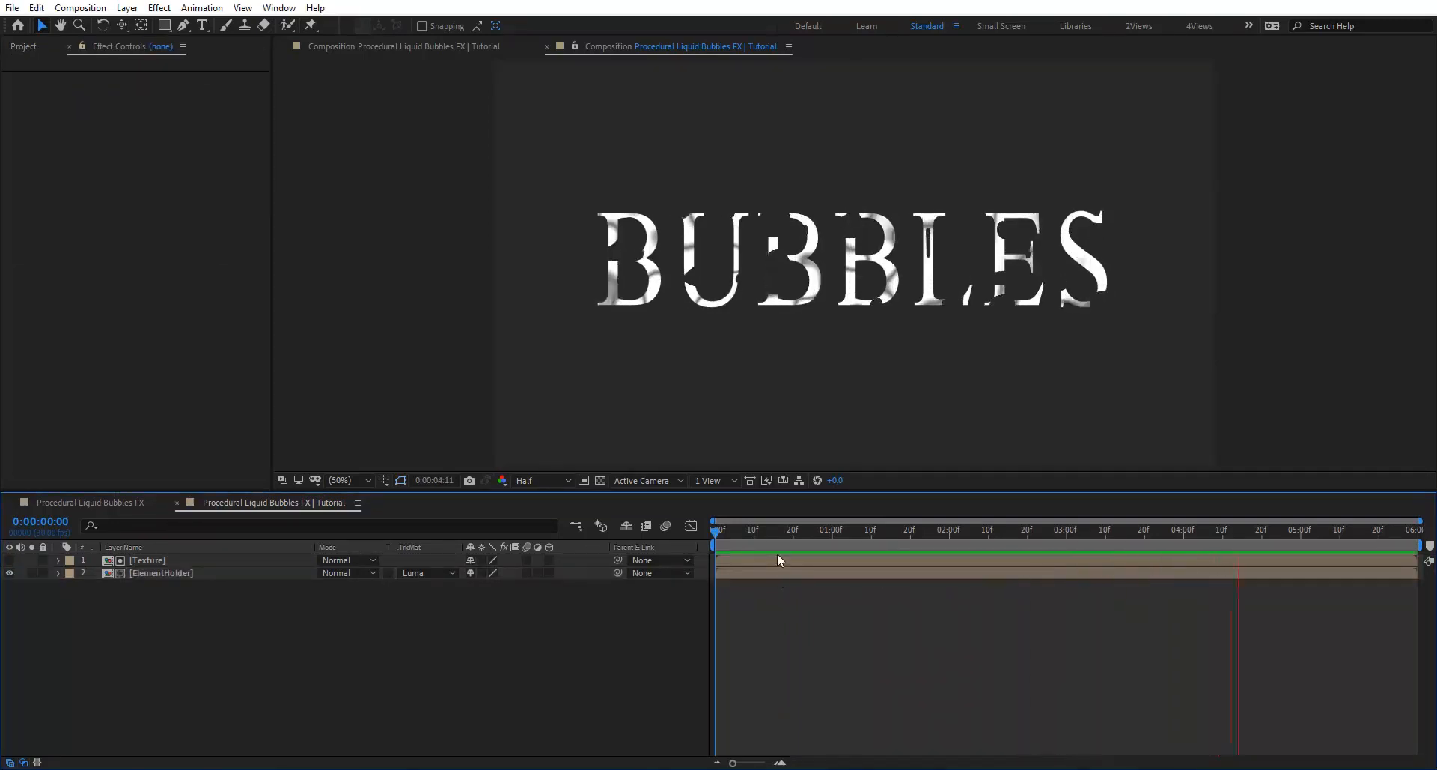
{"action": "left_click_drag", "start_coordinate": [784, 532], "coordinate": [828, 532]}
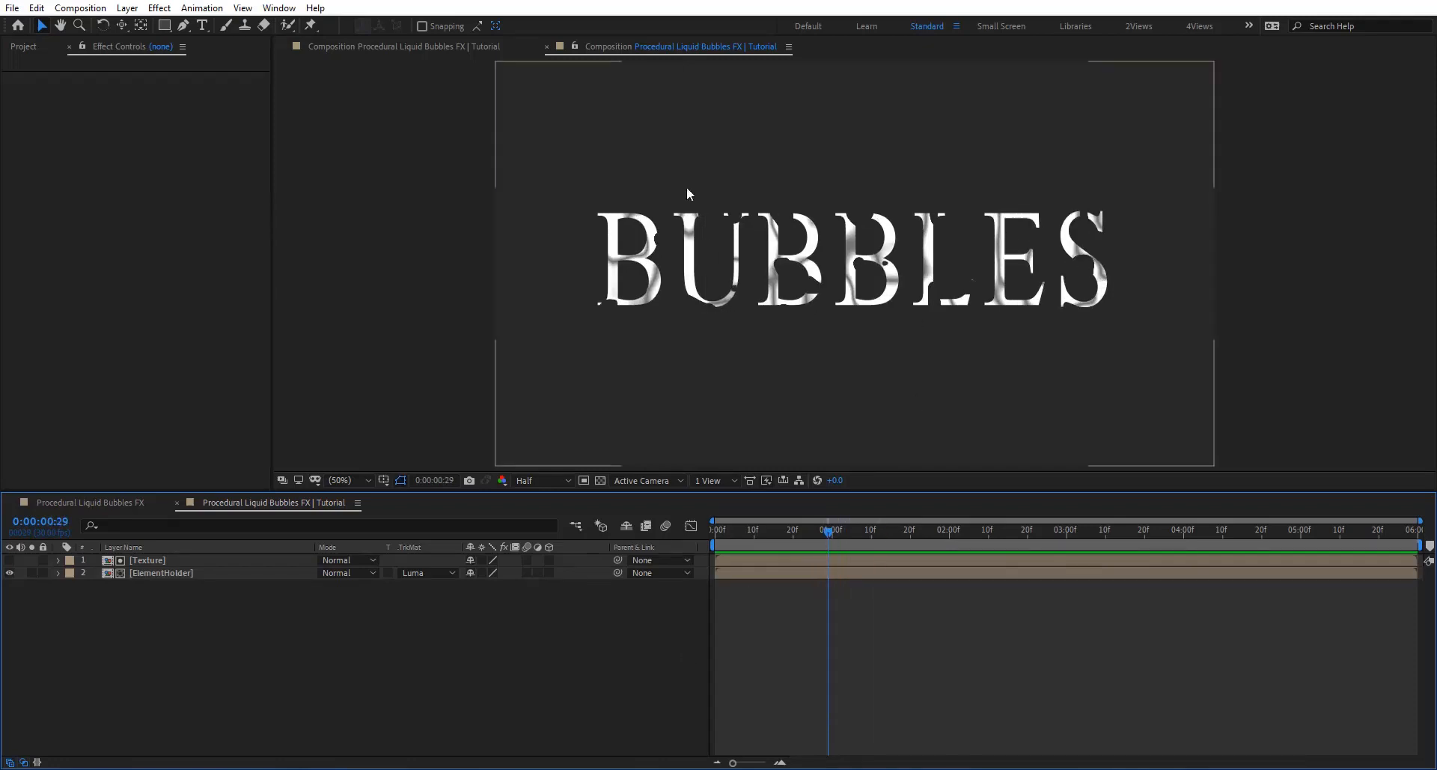
Step: Create a new black solid layer named Bubbles at the composition size
{"action": "key", "text": "ctrl+y"}
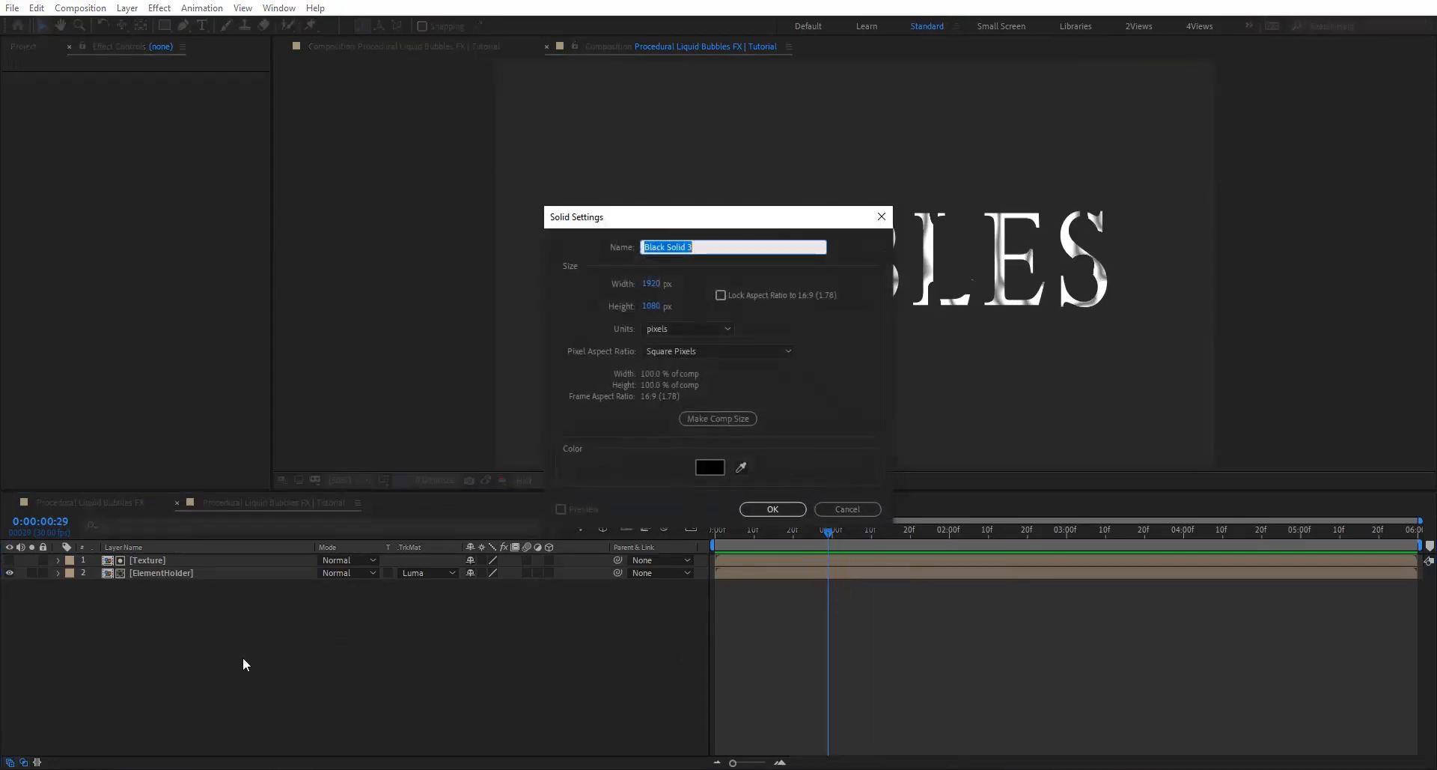
{"action": "type", "text": "Bubbles"}
{"action": "key", "text": "Return"}
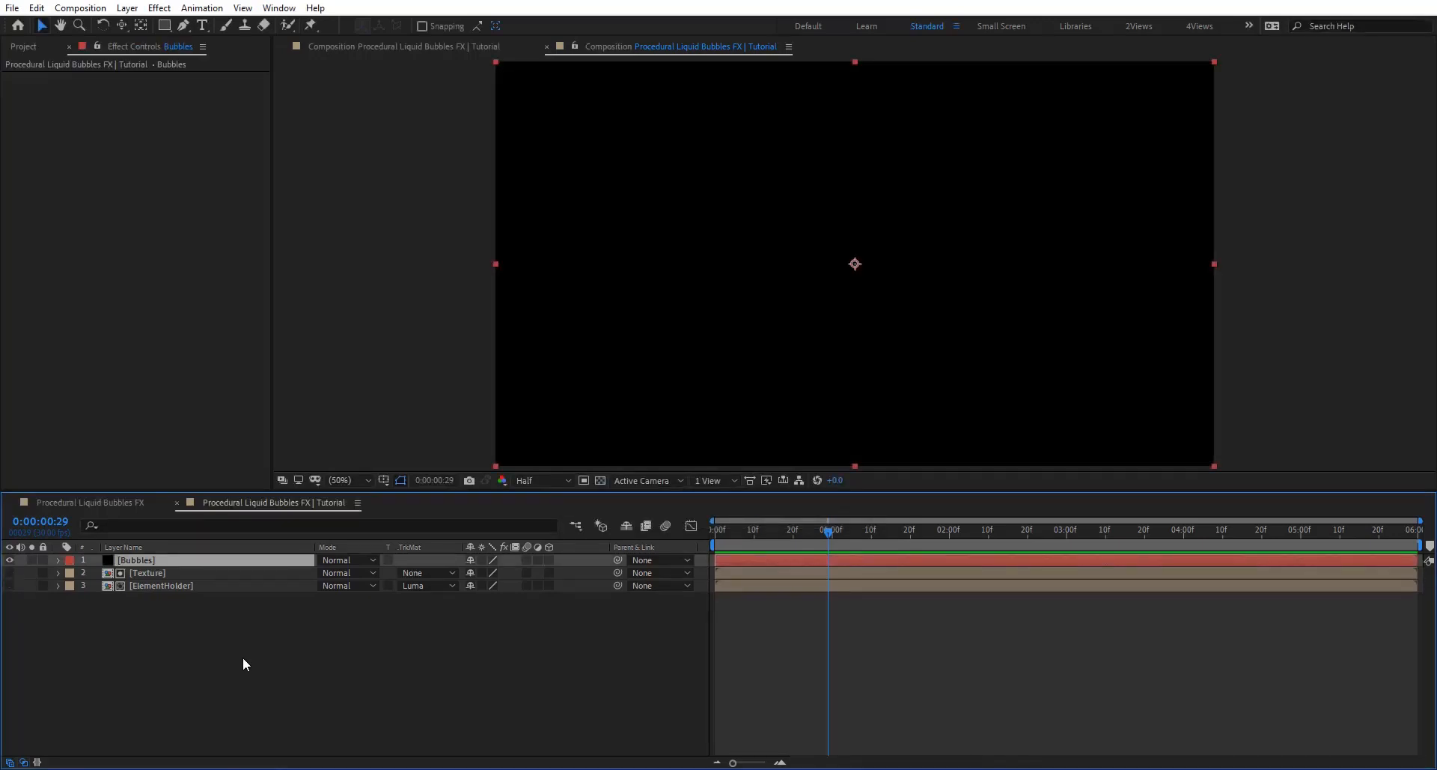
Step: Pre-compose the Bubbles solid into a new composition named Bubbles 01 and open that composition
{"action": "key", "text": "ctrl+shift+c"}
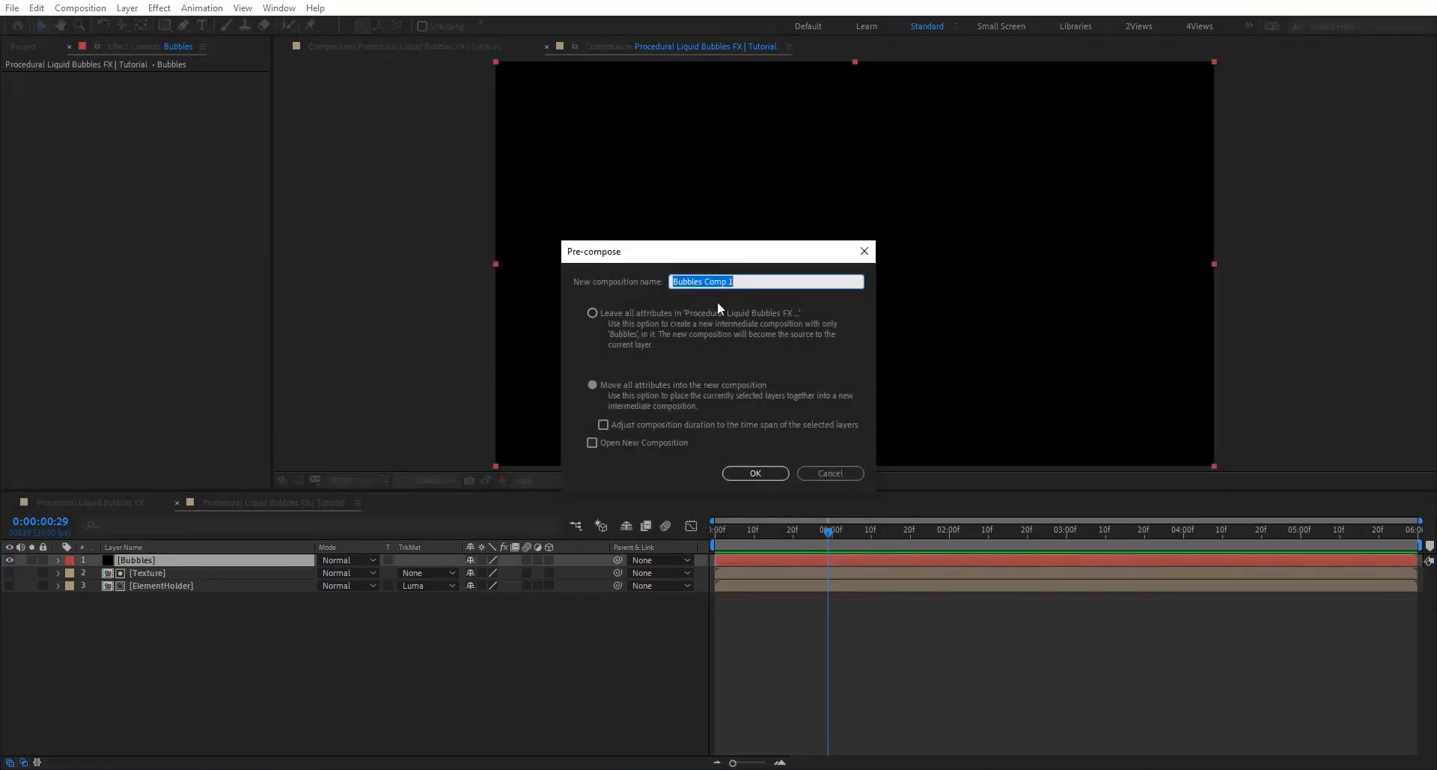
{"action": "left_click_drag", "start_coordinate": [708, 280], "coordinate": [848, 279]}
{"action": "key", "text": "BackSpace"}
{"action": "key", "text": "Return"}
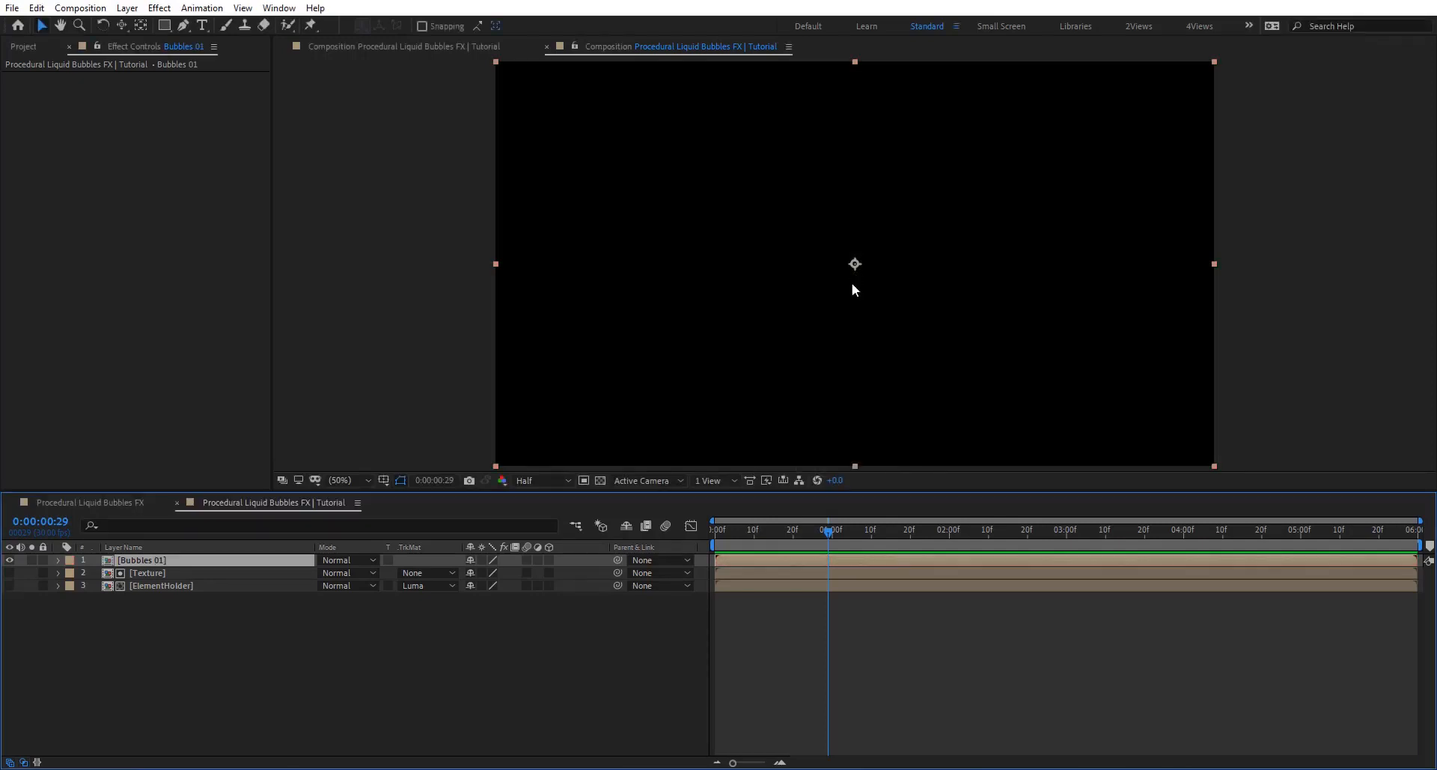
{"action": "double_click", "coordinate": [200, 559]}
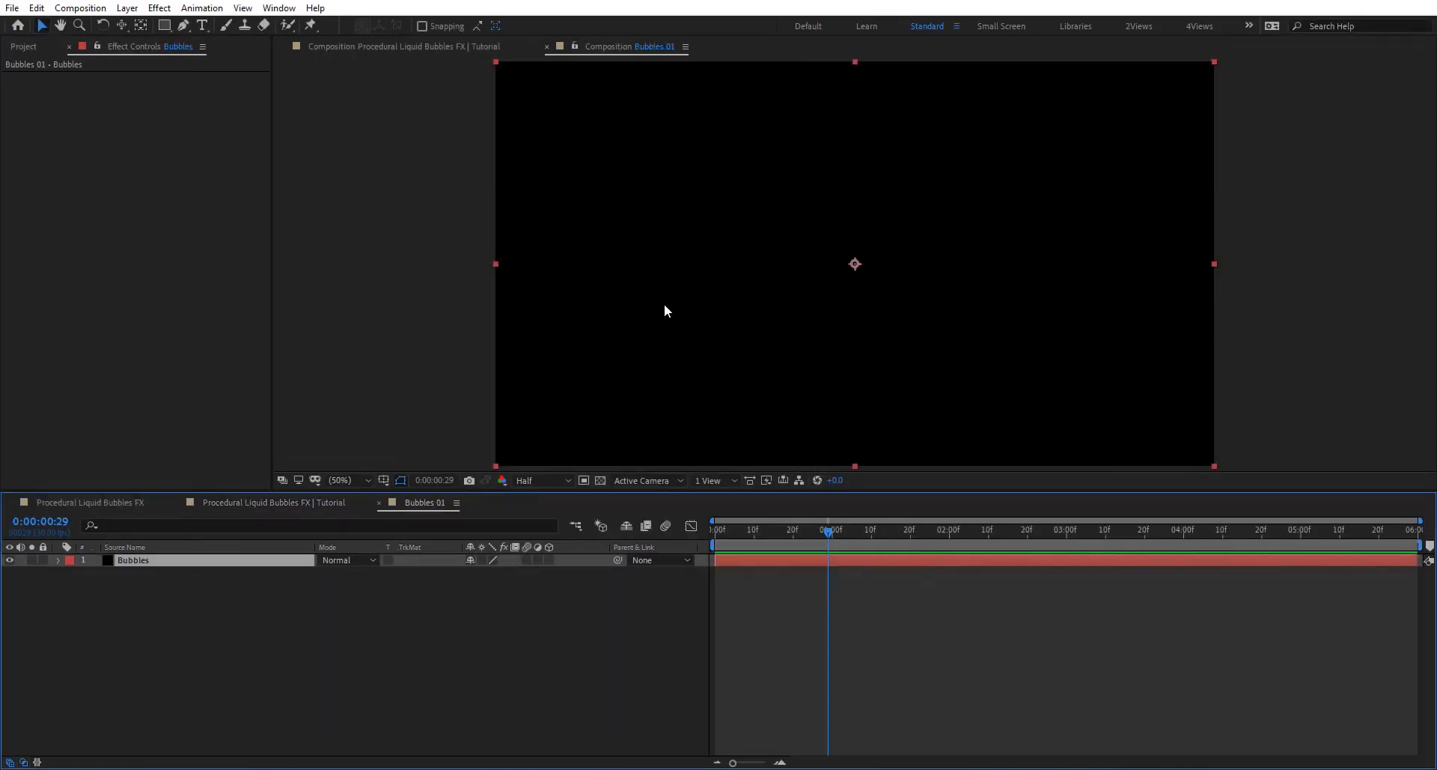
Step: Apply the Fractal Noise effect to the Bubbles solid
{"action": "key", "text": "ctrl+space"}
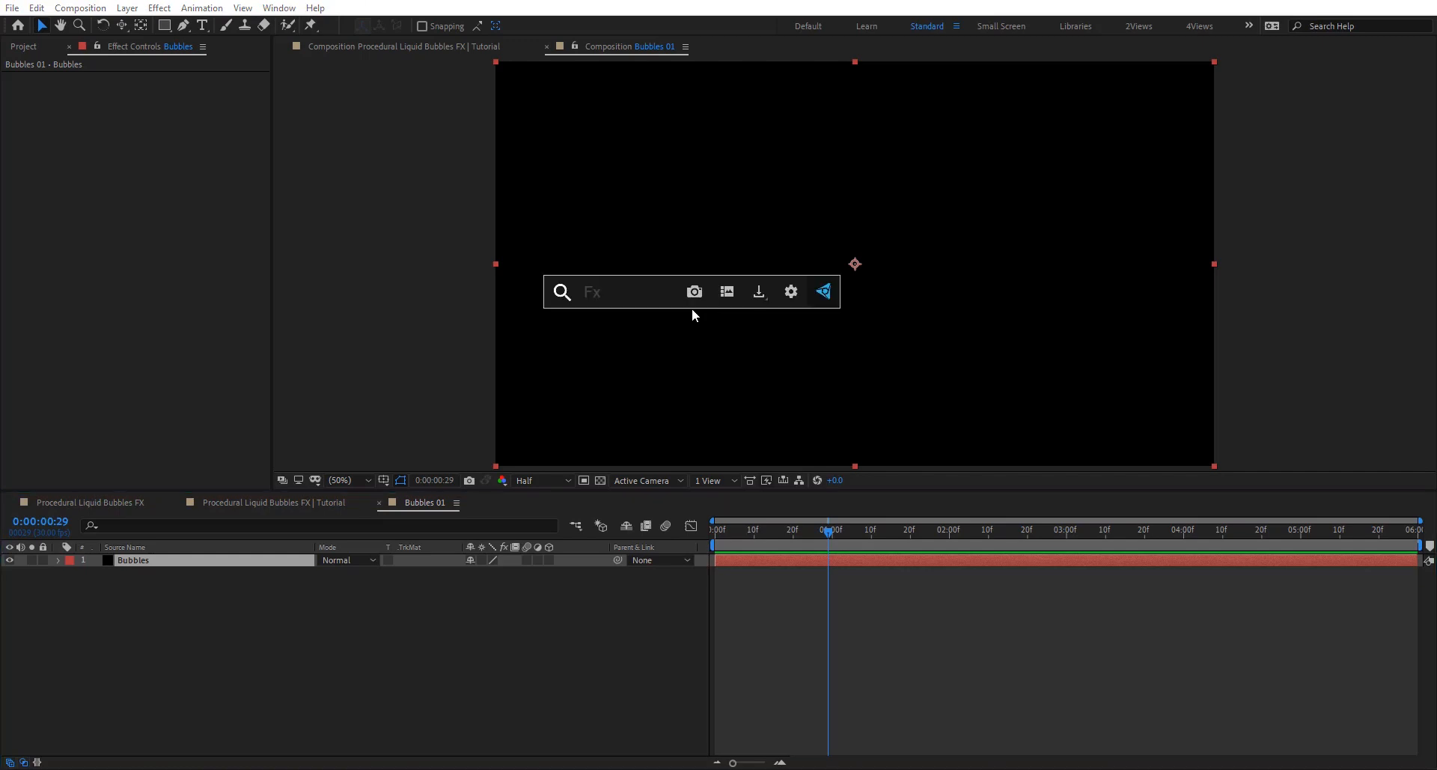
{"action": "type", "text": "frac"}
{"action": "key", "text": "Down"}
{"action": "key", "text": "Down"}
{"action": "key", "text": "Down"}
{"action": "key", "text": "Down"}
{"action": "key", "text": "Down"}
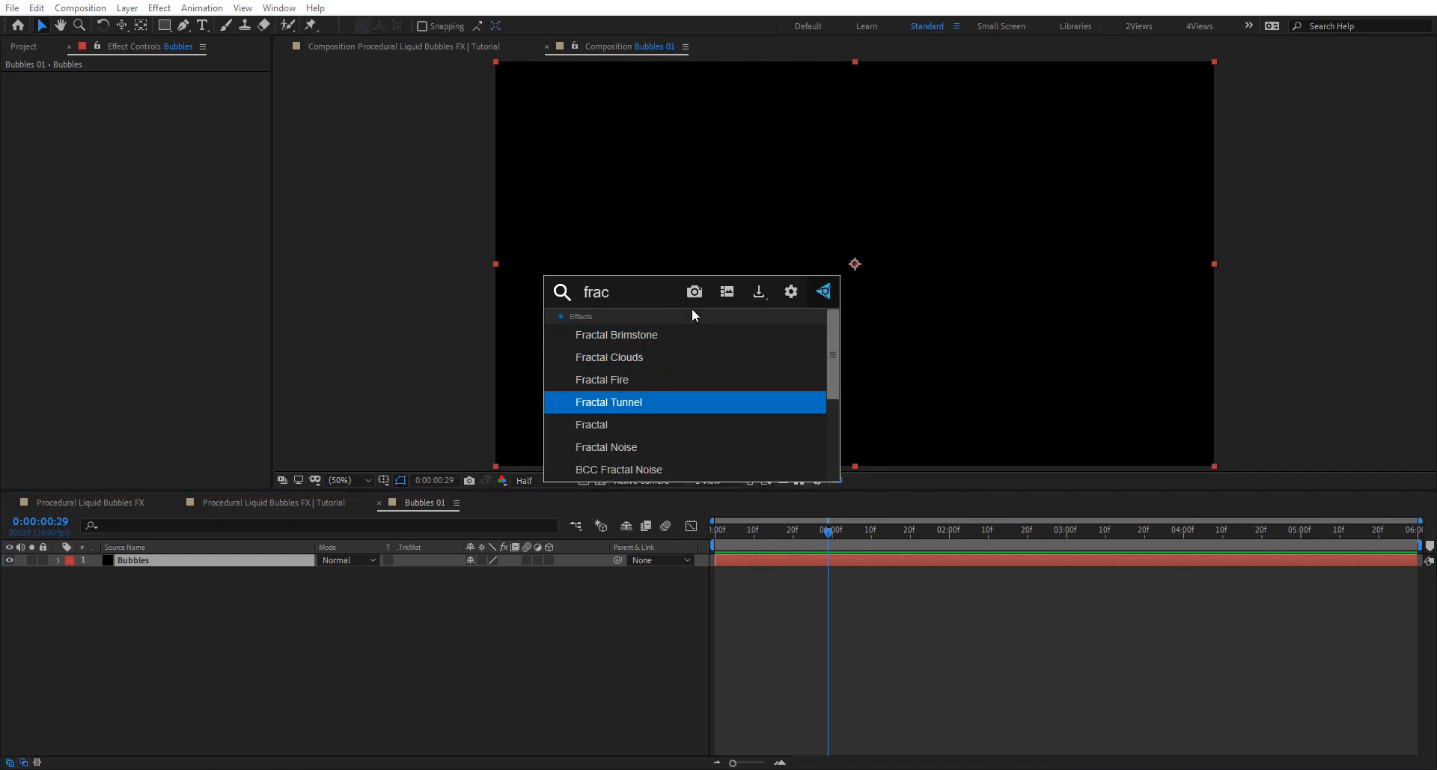
{"action": "key", "text": "Return"}
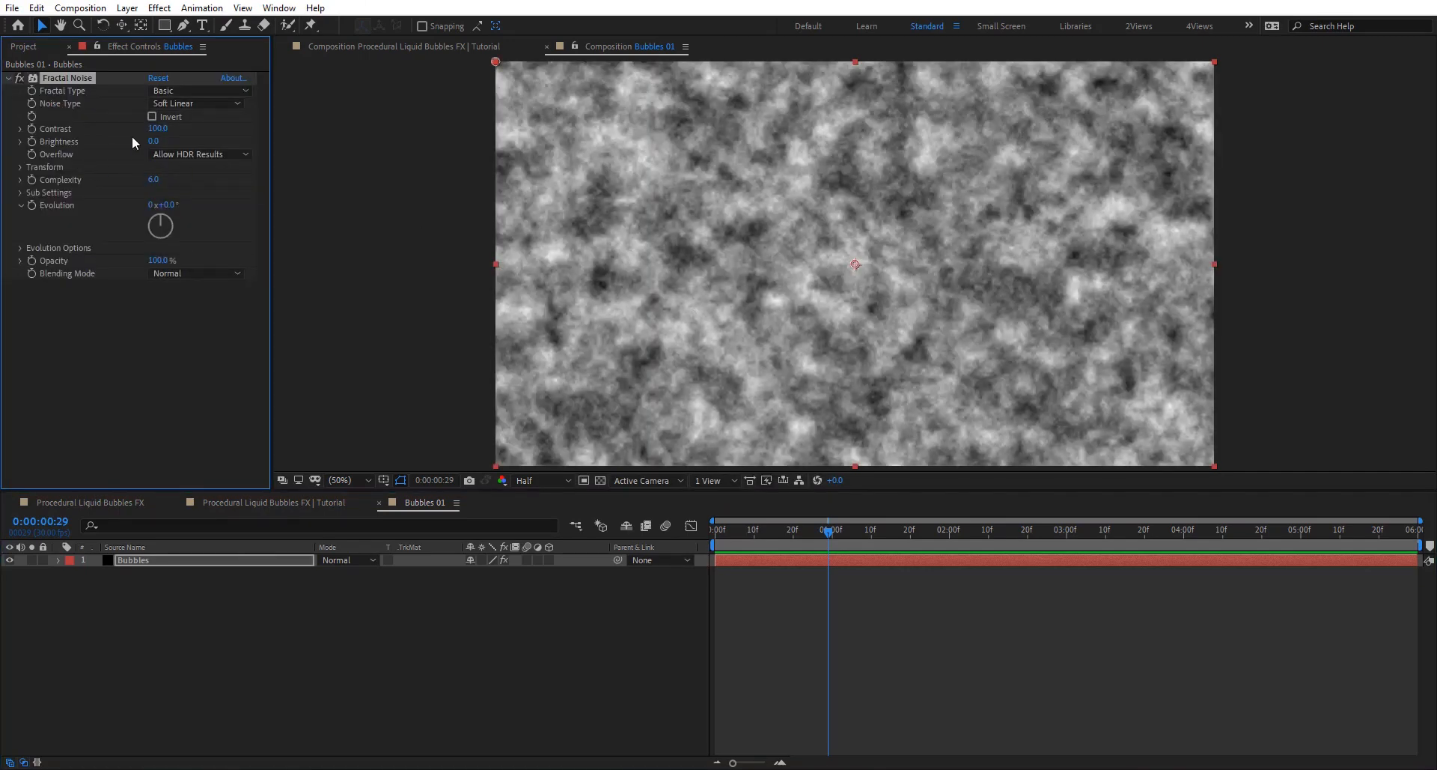
Step: Set the Fractal Noise Contrast to 10000, Complexity to 1 and Brightness to about -2219
{"action": "left_click_drag", "start_coordinate": [154, 130], "coordinate": [1223, 222]}
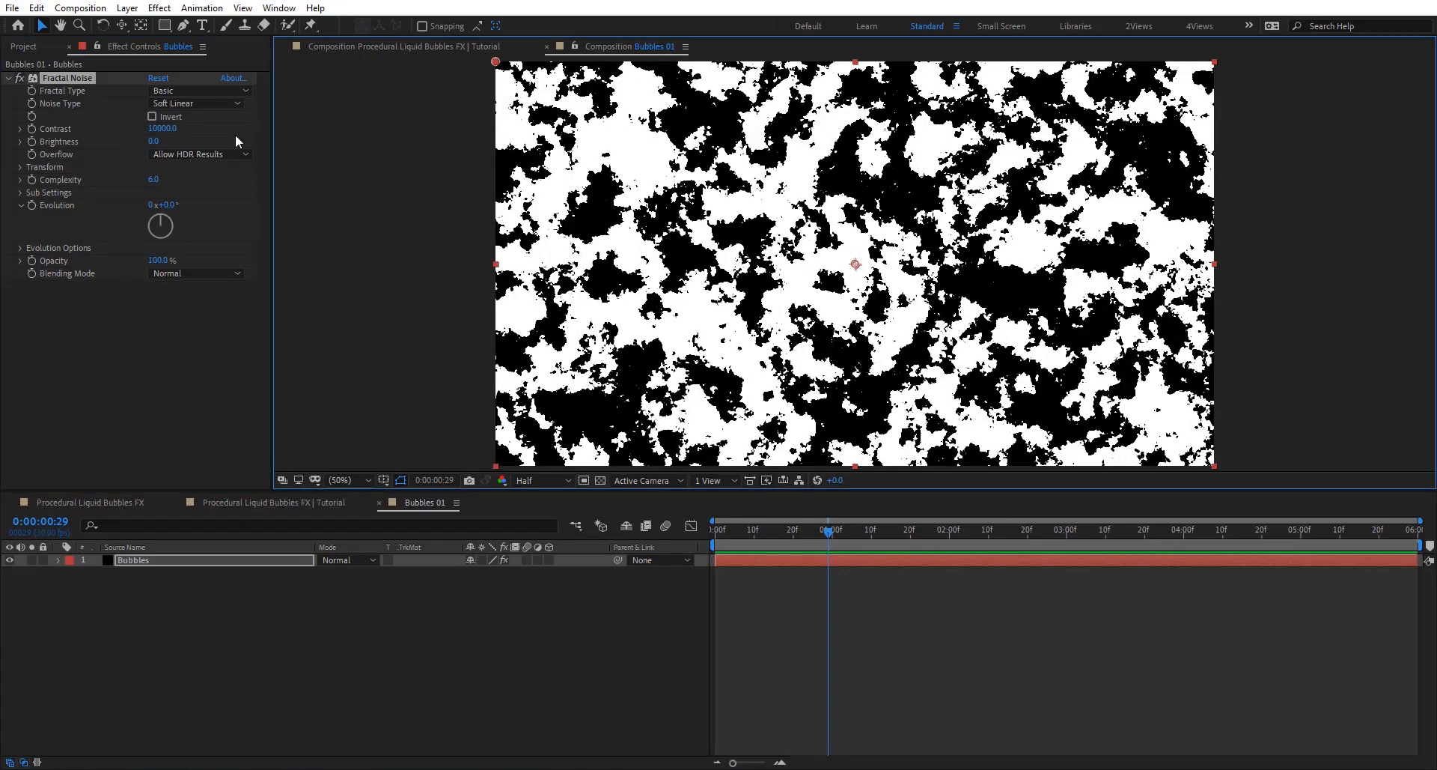
{"action": "left_click_drag", "start_coordinate": [160, 142], "coordinate": [0, 146]}
{"action": "left_click_drag", "start_coordinate": [159, 141], "coordinate": [30, 142]}
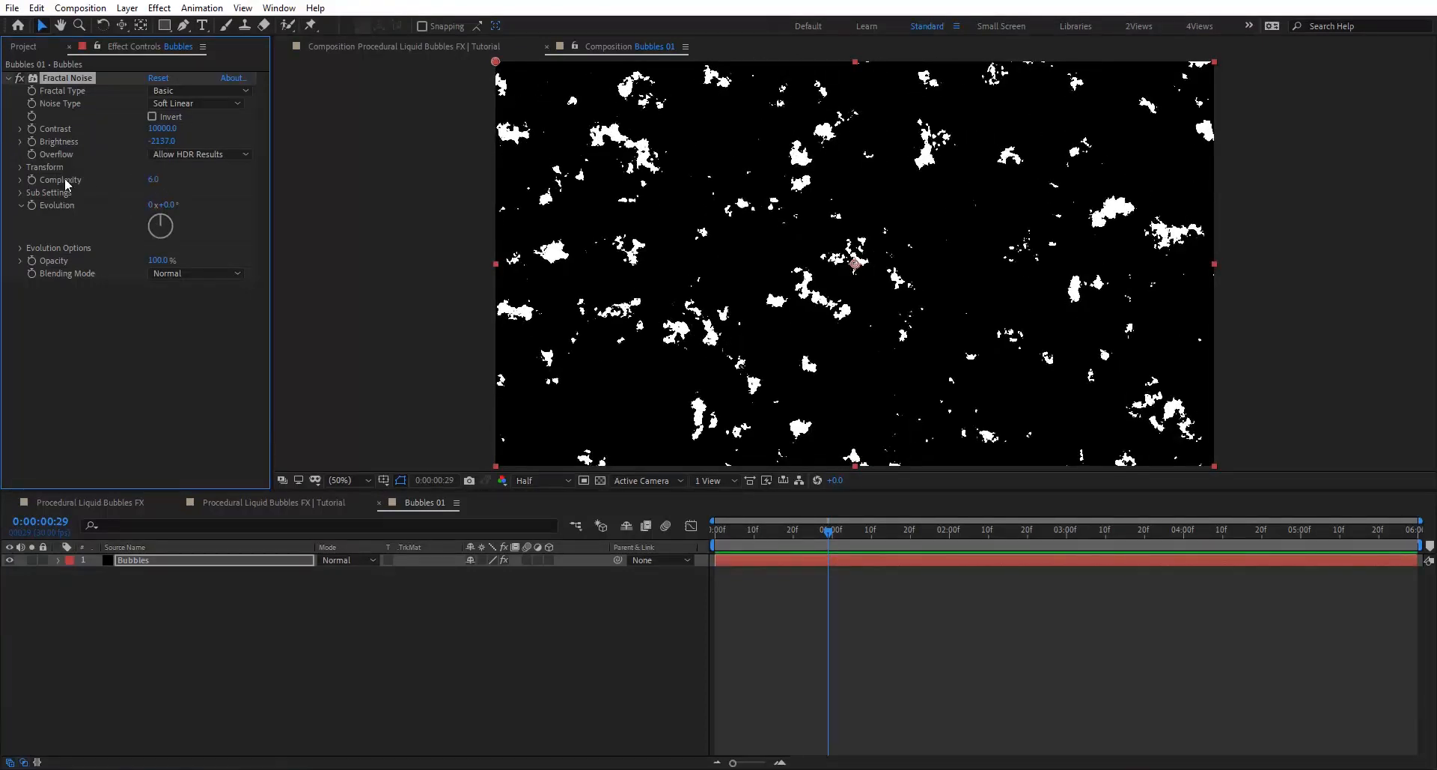
{"action": "left_click", "coordinate": [154, 179]}
{"action": "key", "text": "Return"}
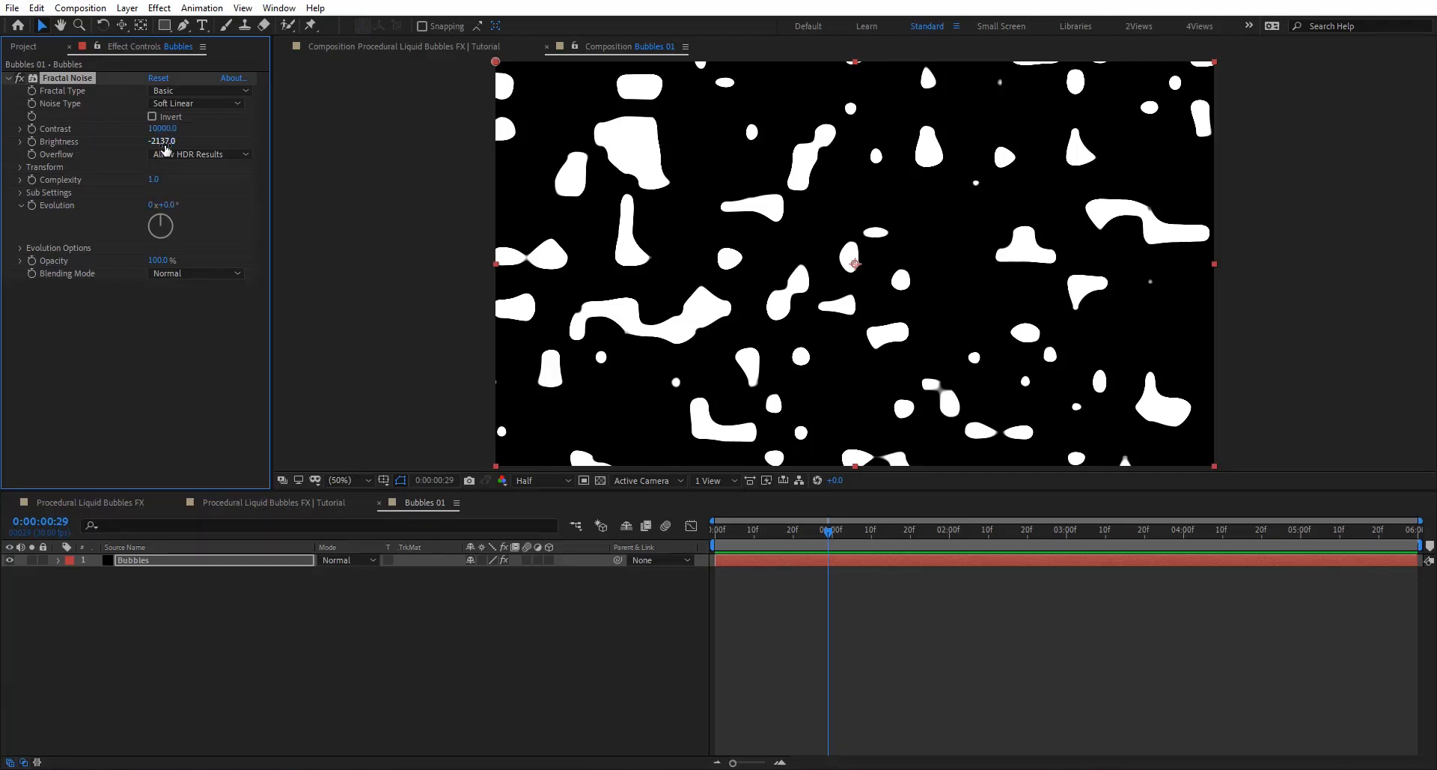
{"action": "left_click_drag", "start_coordinate": [162, 141], "coordinate": [101, 146]}
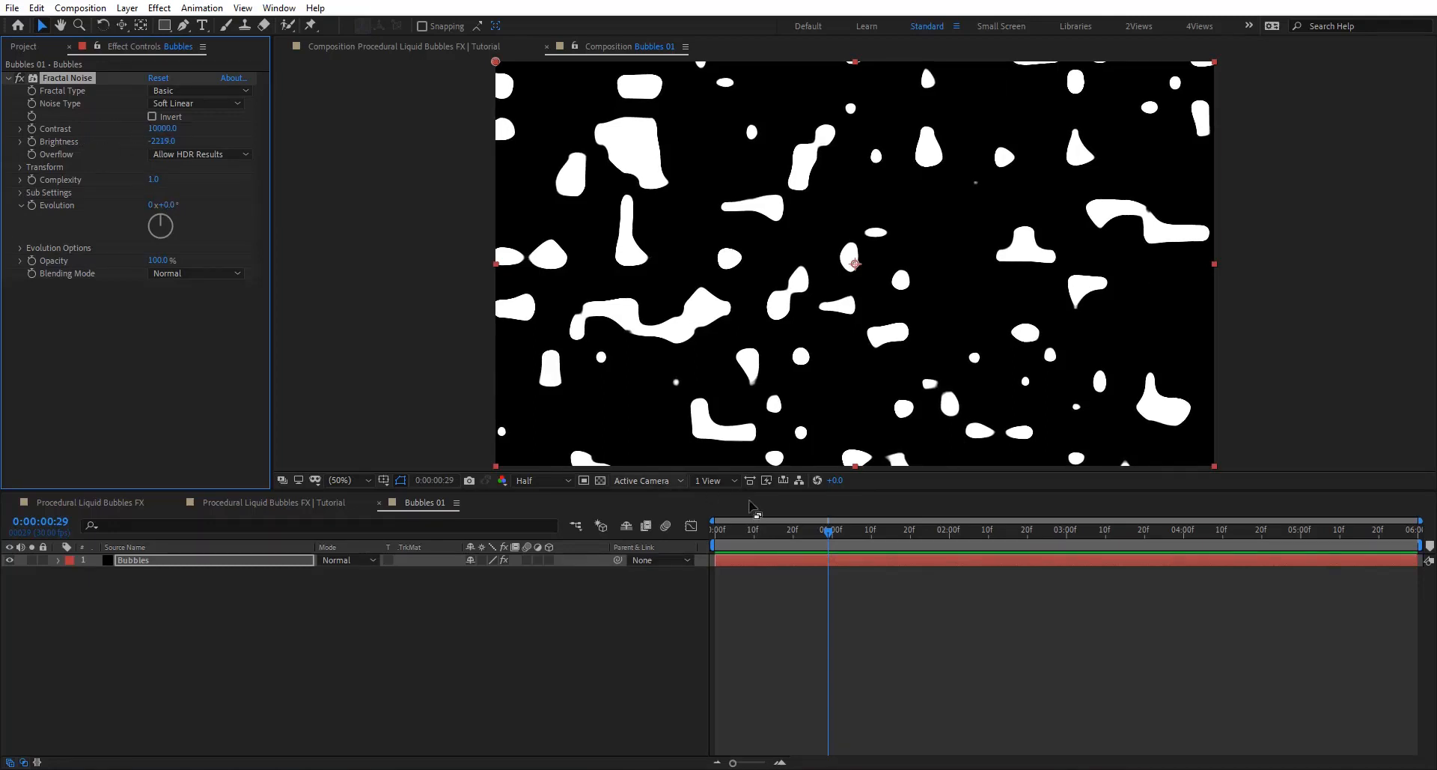
Step: Keyframe the Bubbles layer's Position at the first frame and with Y at 0 at 0:00:02:03, and preview the motion
{"action": "left_click_drag", "start_coordinate": [756, 535], "coordinate": [258, 574]}
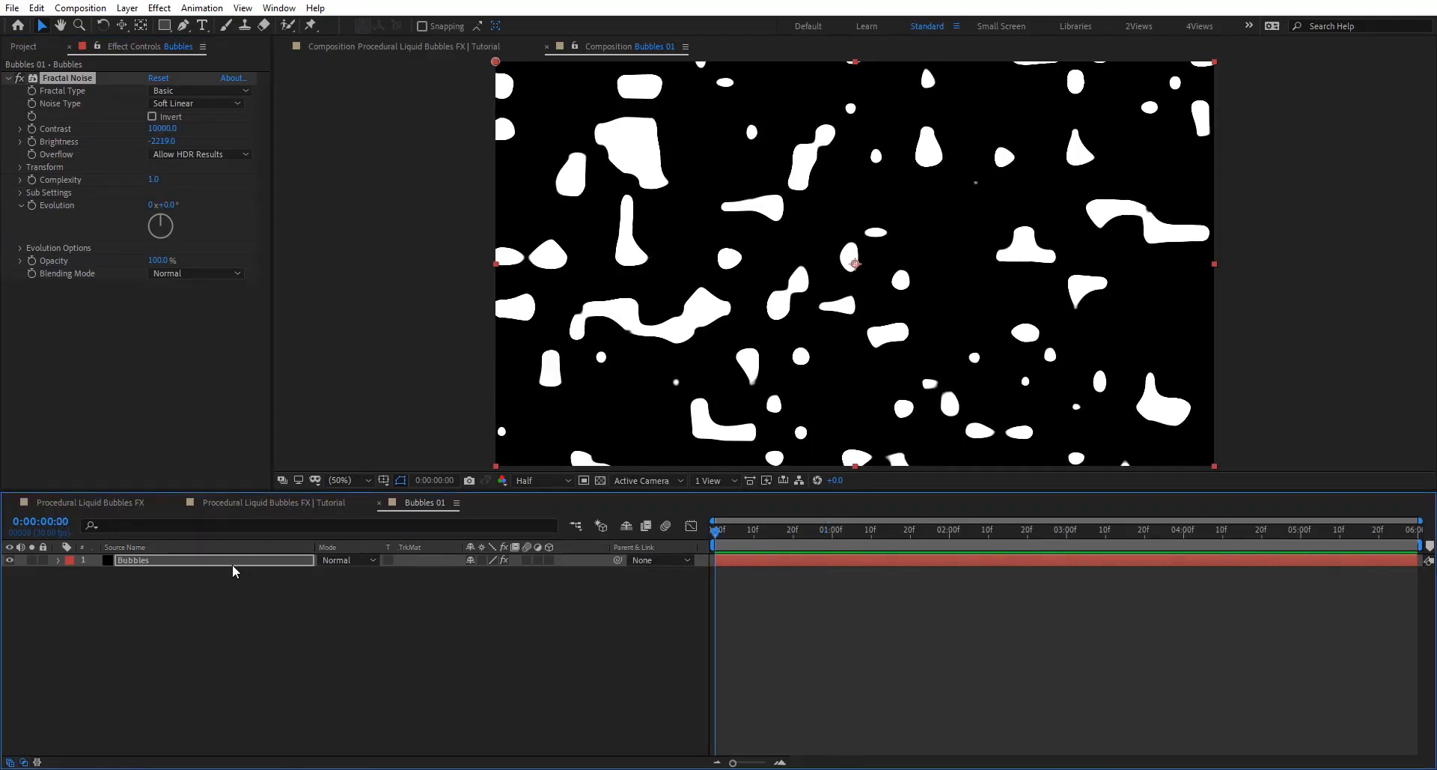
{"action": "key", "text": "p"}
{"action": "left_click", "coordinate": [96, 573]}
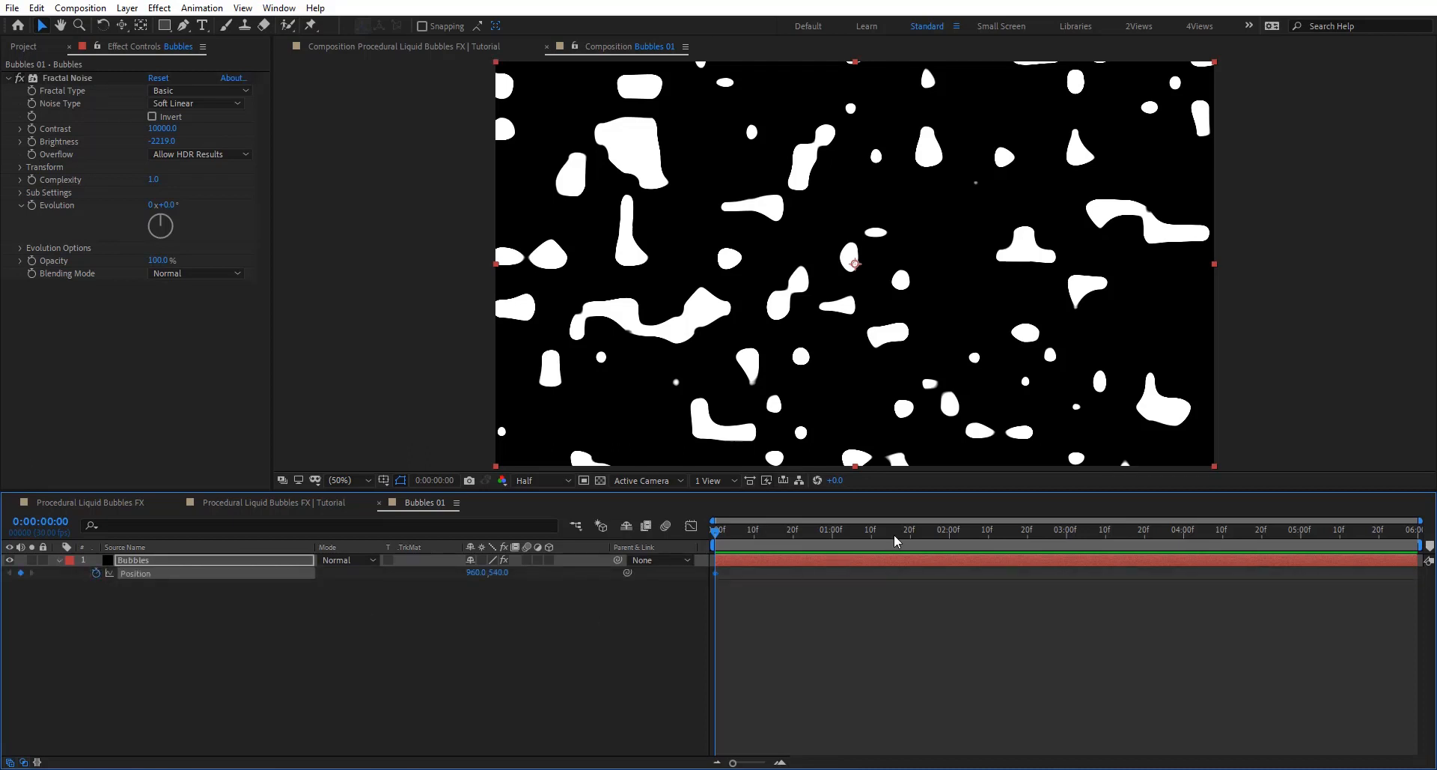
{"action": "left_click_drag", "start_coordinate": [896, 539], "coordinate": [953, 540]}
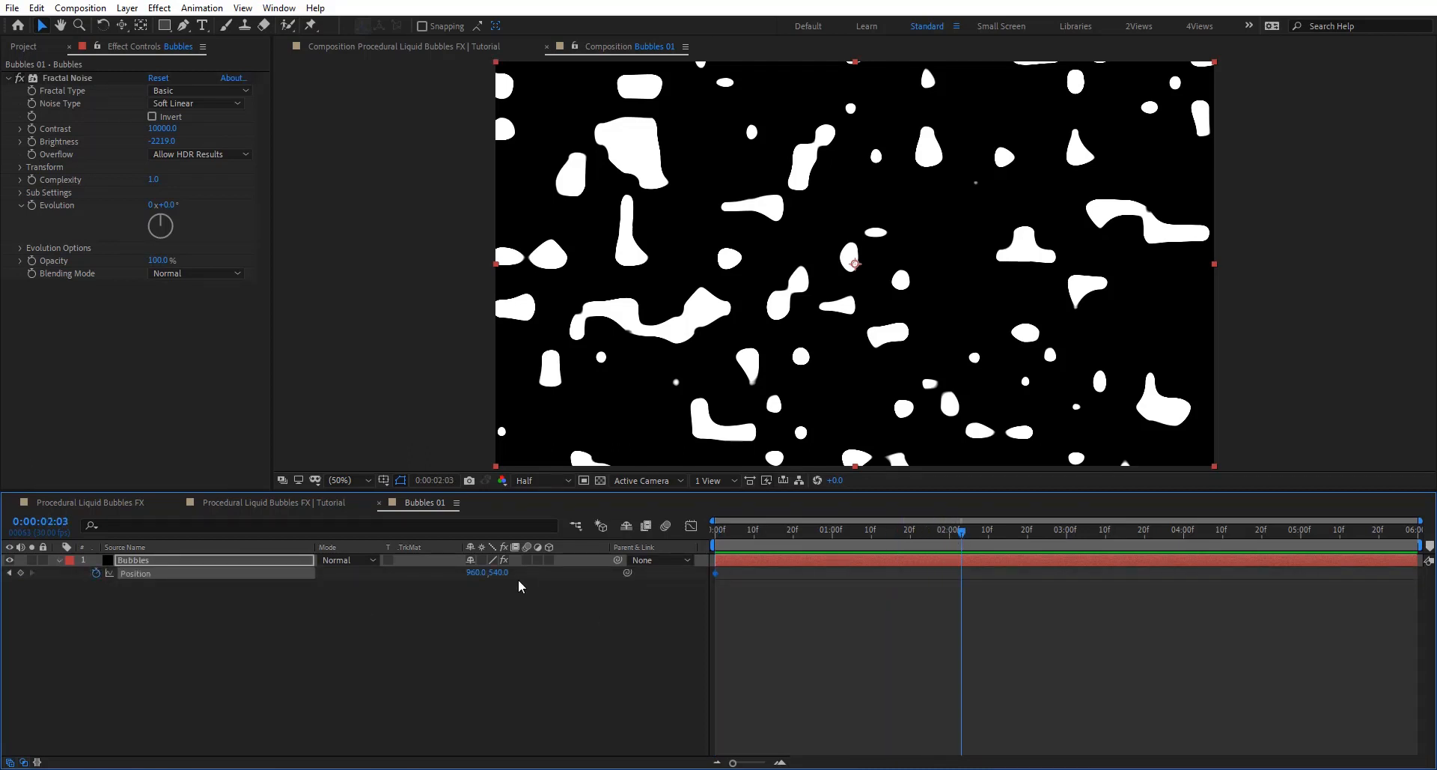
{"action": "left_click", "coordinate": [499, 577]}
{"action": "type", "text": "0"}
{"action": "key", "text": "Return"}
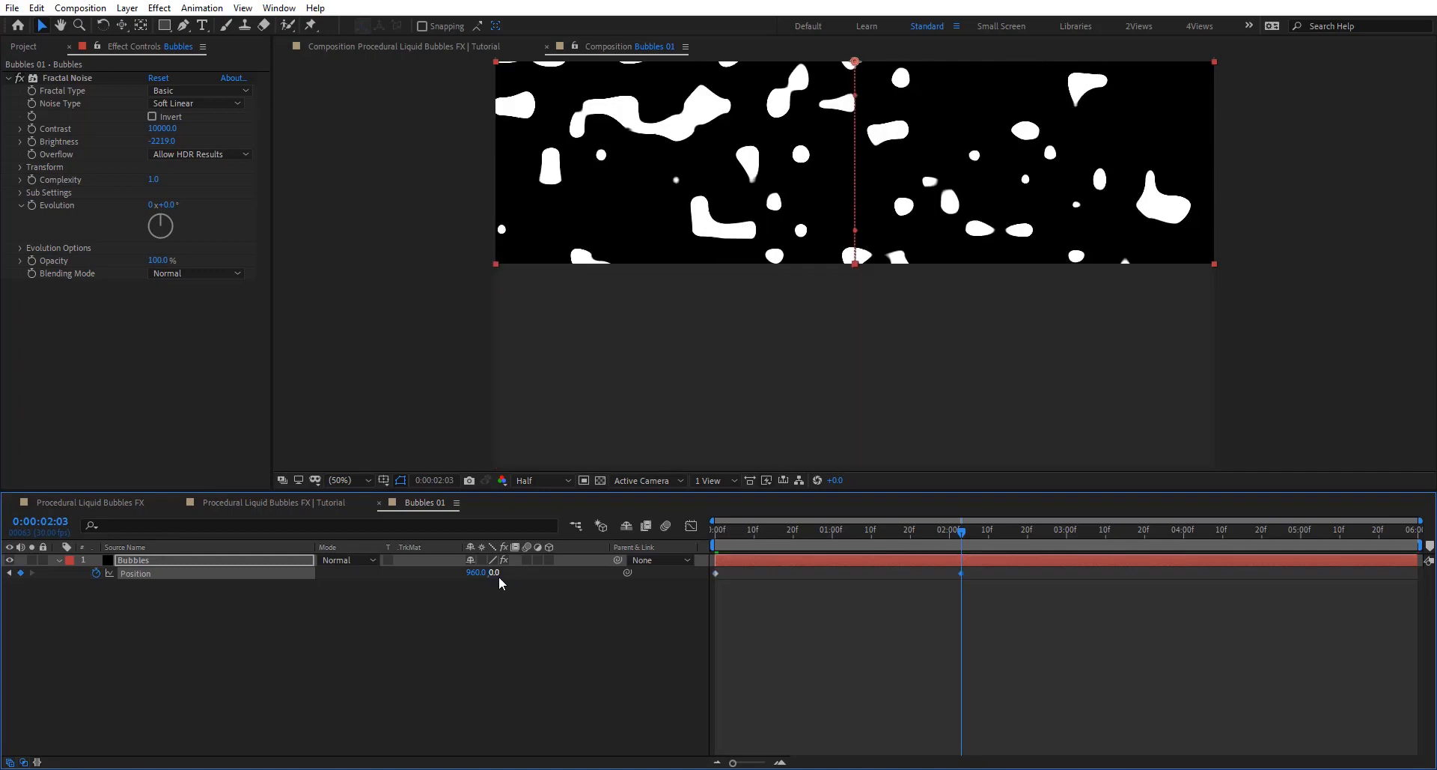
{"action": "key", "text": "space"}
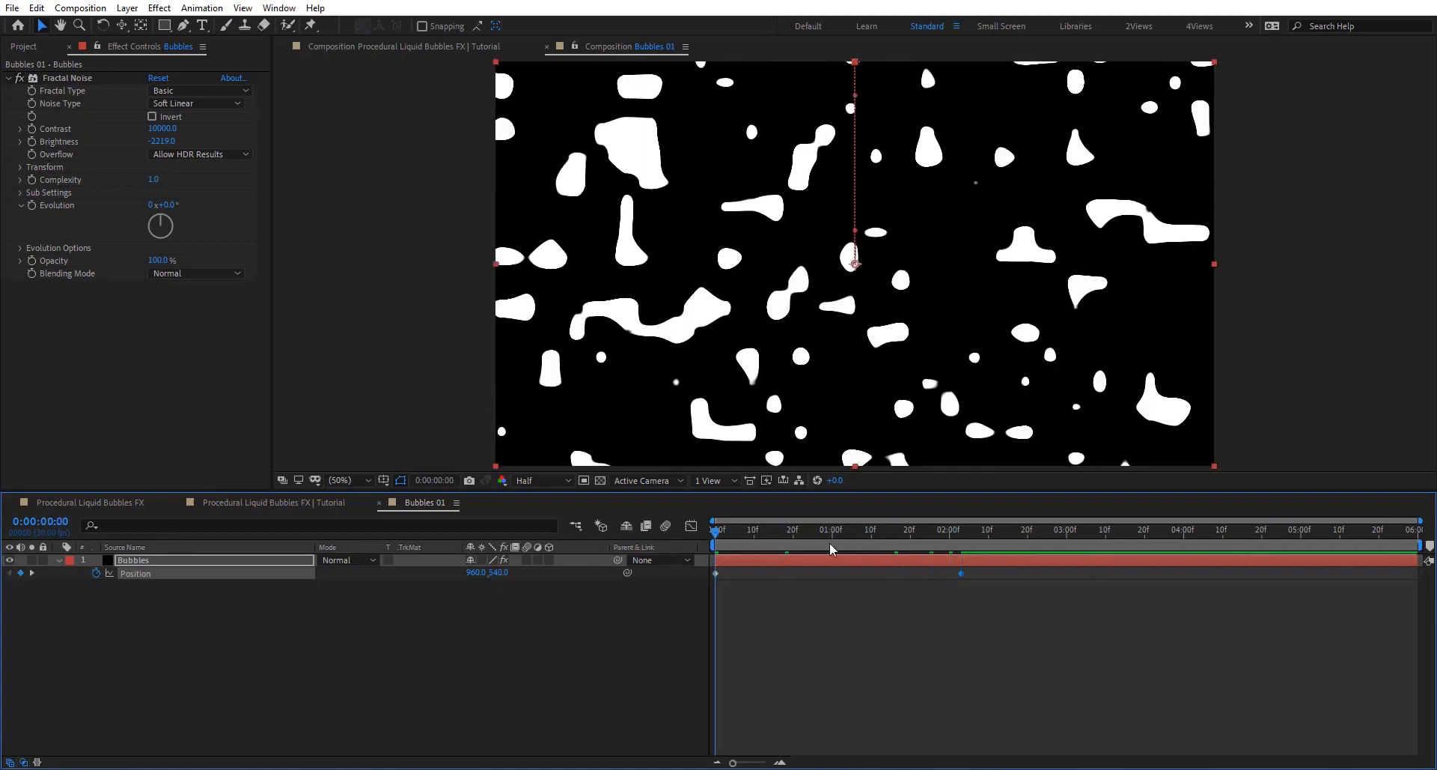
{"action": "left_click_drag", "start_coordinate": [913, 550], "coordinate": [848, 552]}
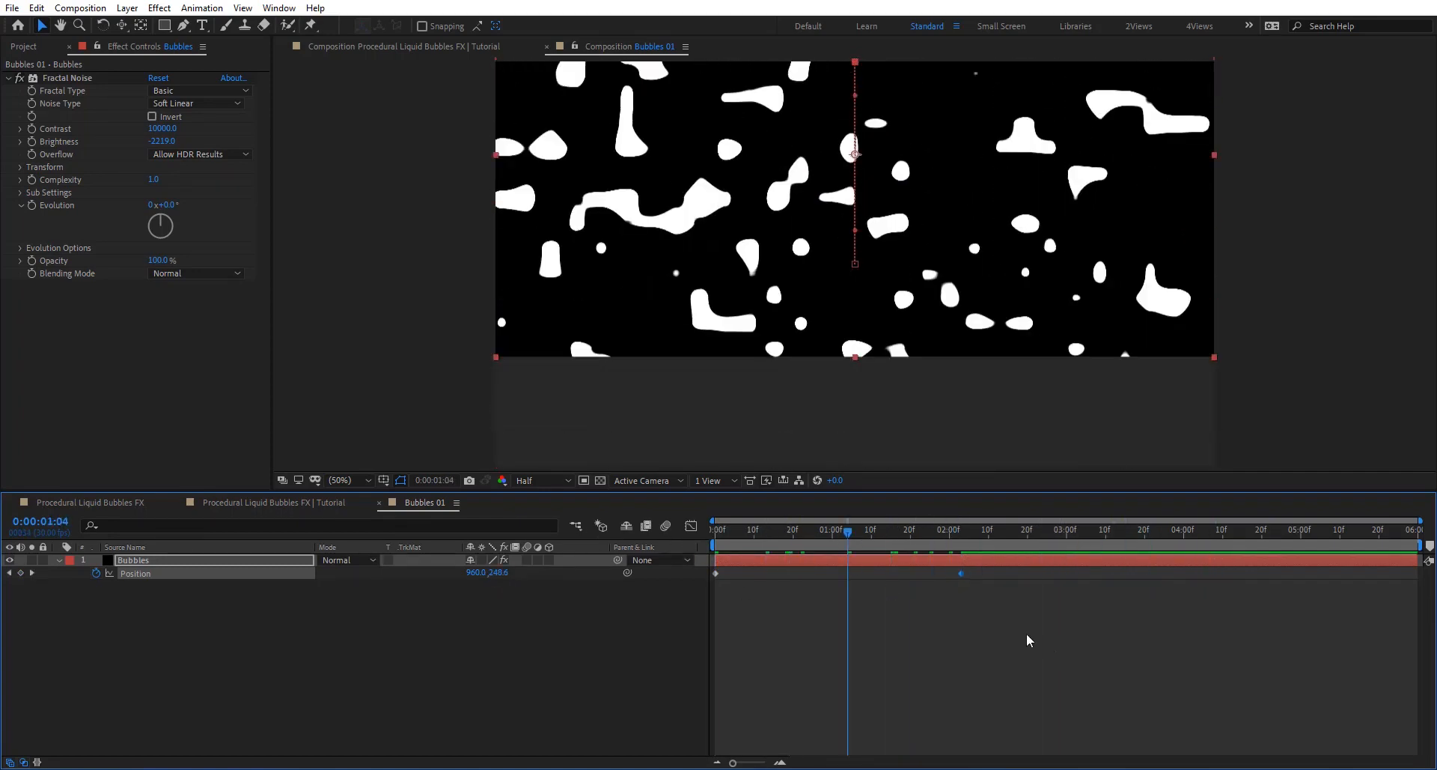
Step: Apply Easy Ease to both Position keyframes of the Bubbles layer and preview the eased motion
{"action": "left_click_drag", "start_coordinate": [1054, 645], "coordinate": [666, 524]}
{"action": "key", "text": "F9"}
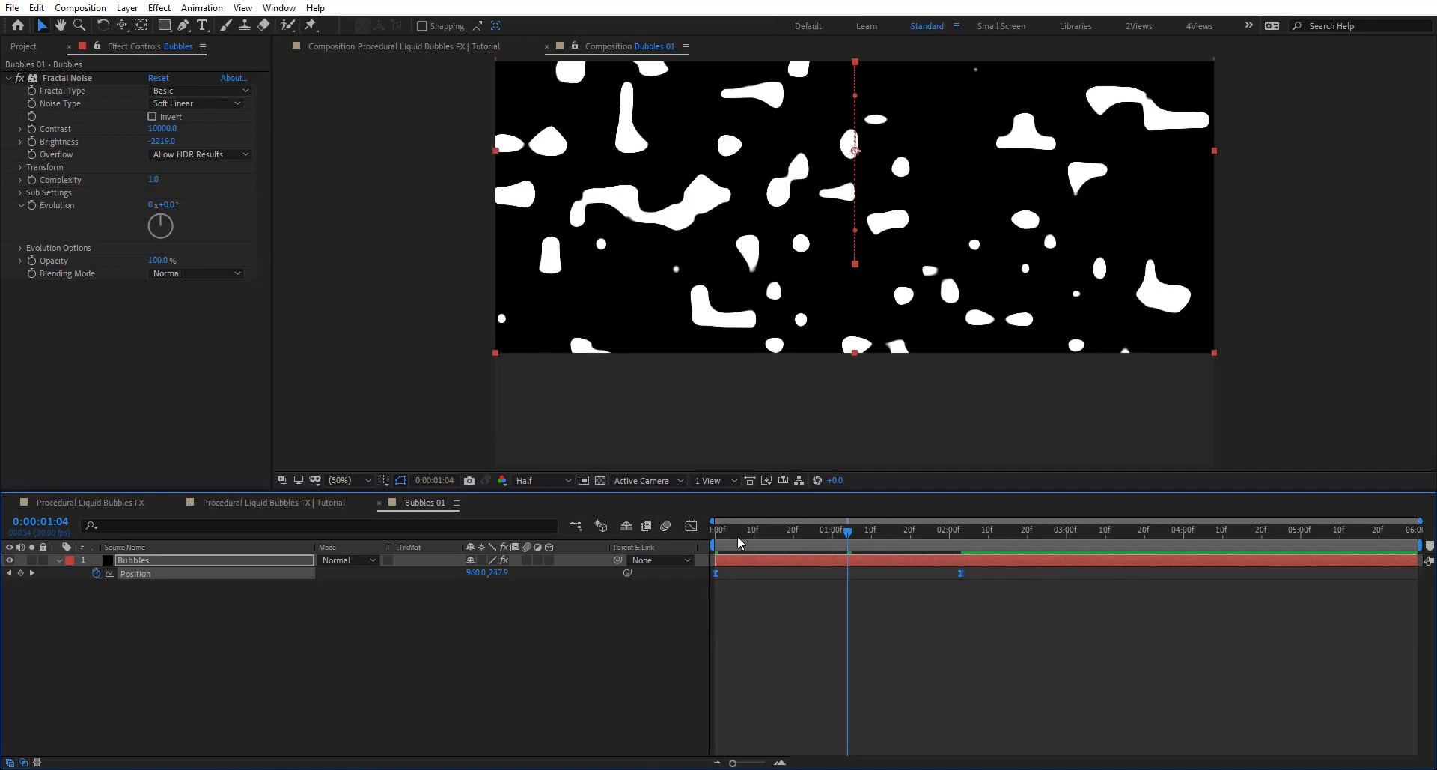
{"action": "key", "text": "space"}
{"action": "left_click_drag", "start_coordinate": [914, 538], "coordinate": [752, 536]}
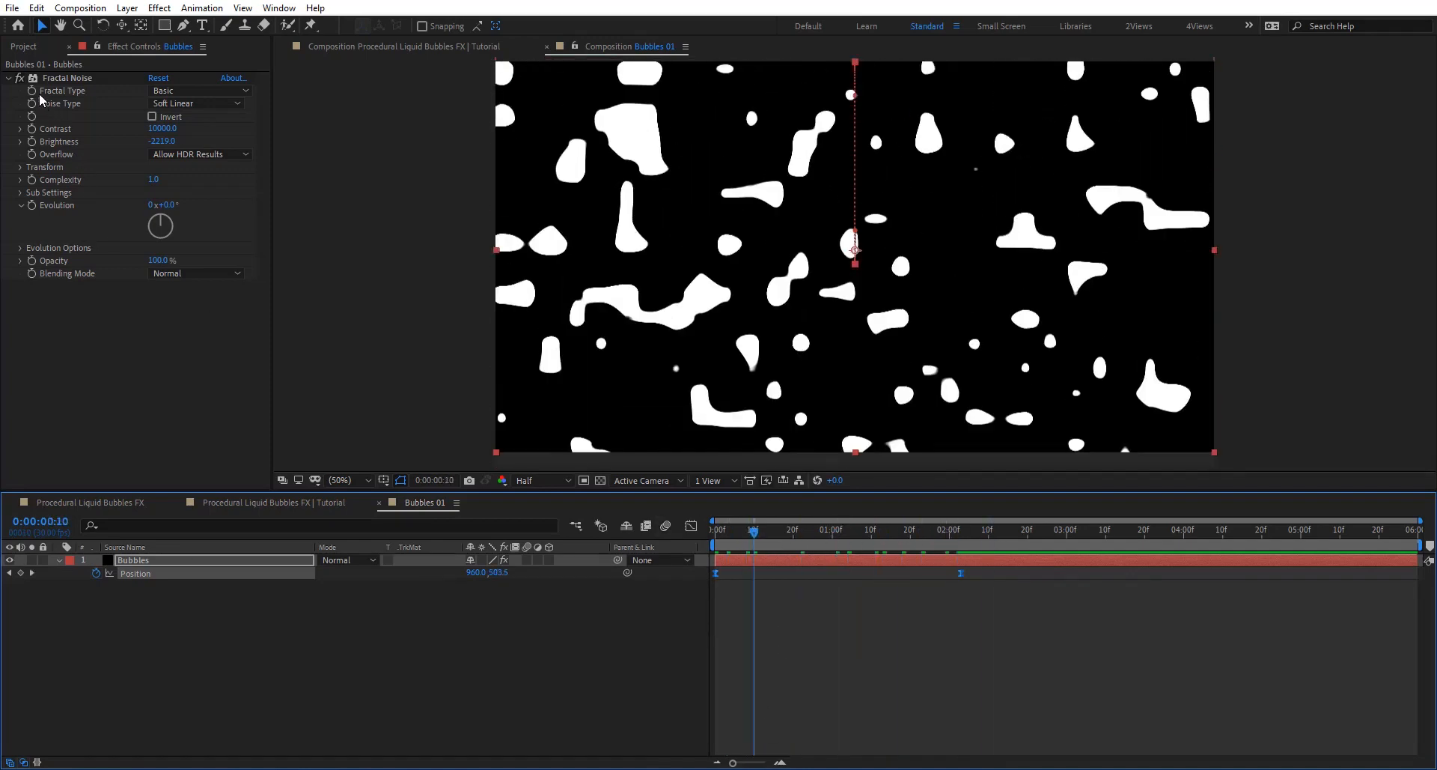
Step: Add the ElementHolder composition beneath the Bubbles layer and hide it
{"action": "left_click", "coordinate": [29, 46]}
{"action": "left_click", "coordinate": [36, 212]}
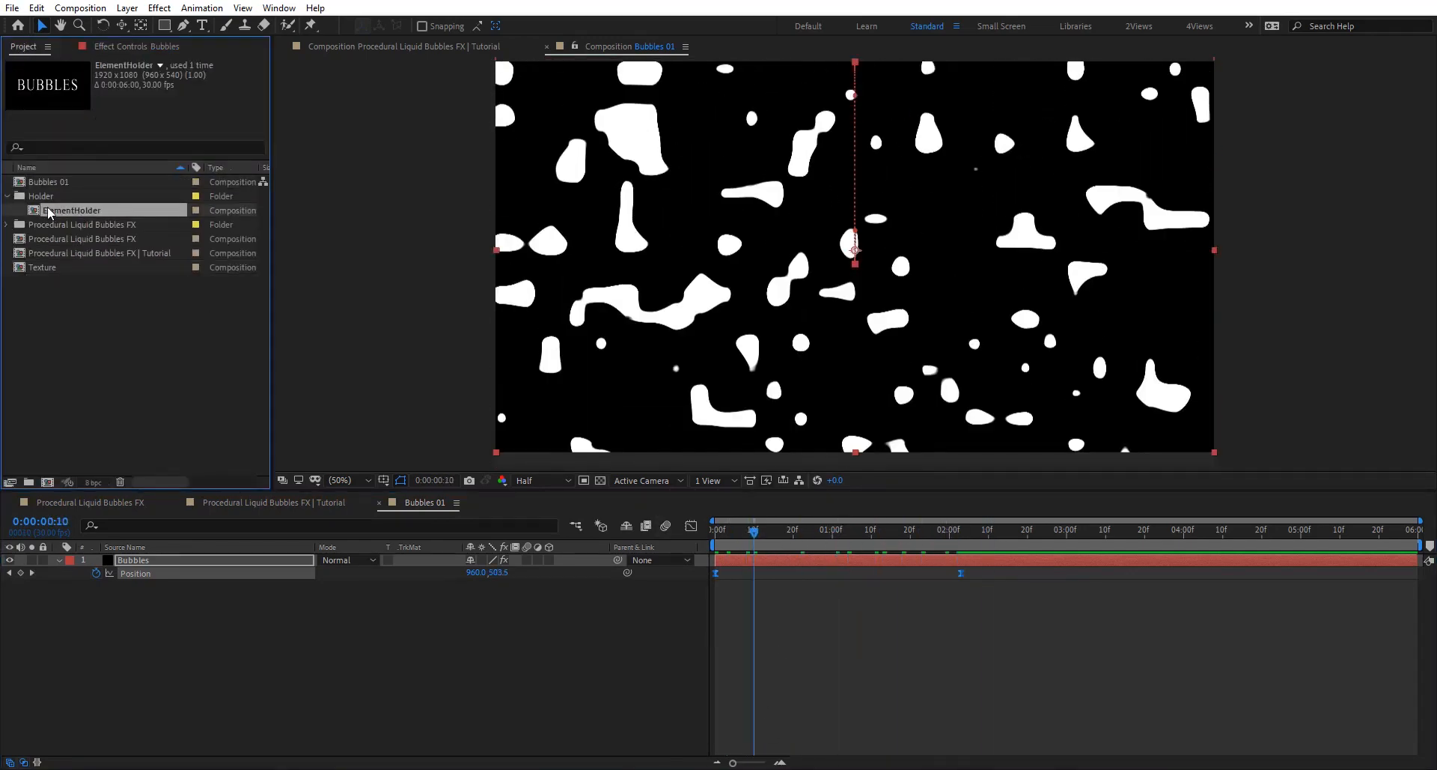
{"action": "left_click_drag", "start_coordinate": [49, 213], "coordinate": [107, 629]}
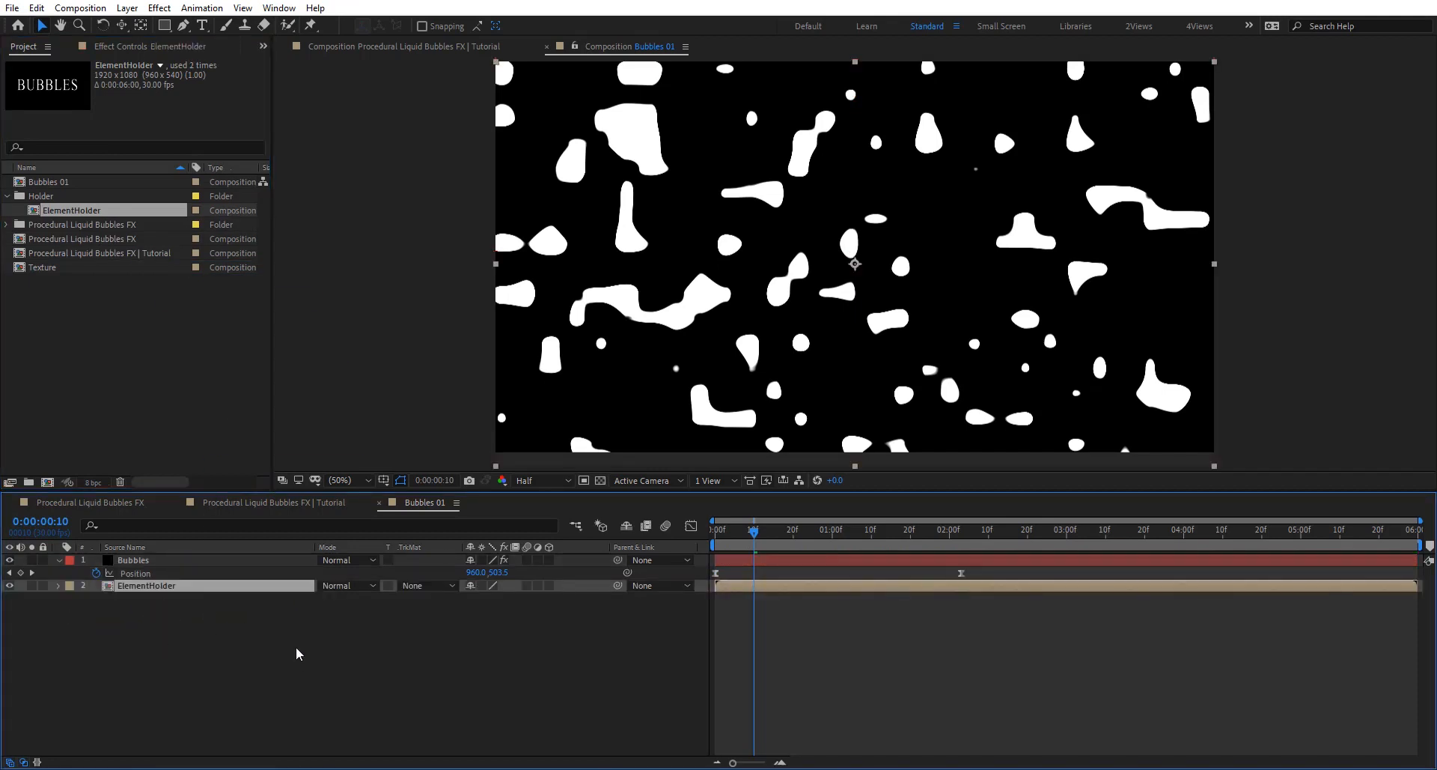
{"action": "left_click", "coordinate": [263, 645]}
{"action": "left_click", "coordinate": [223, 587]}
{"action": "left_click", "coordinate": [9, 586]}
Step: Apply the Set Matte effect to the Bubbles layer, taking the matte from the ElementHolder layer
{"action": "left_click", "coordinate": [199, 561]}
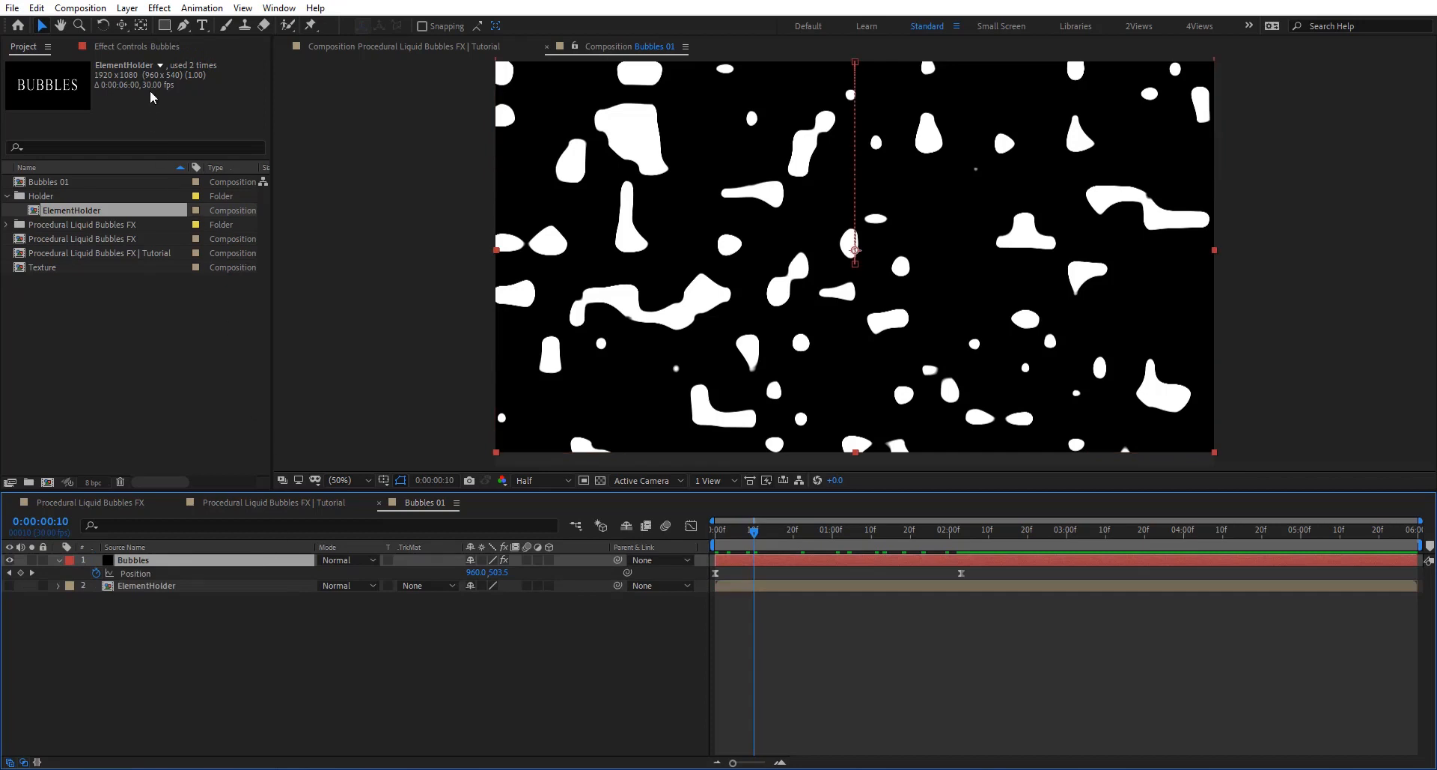
{"action": "left_click", "coordinate": [155, 48]}
{"action": "key", "text": "ctrl+space"}
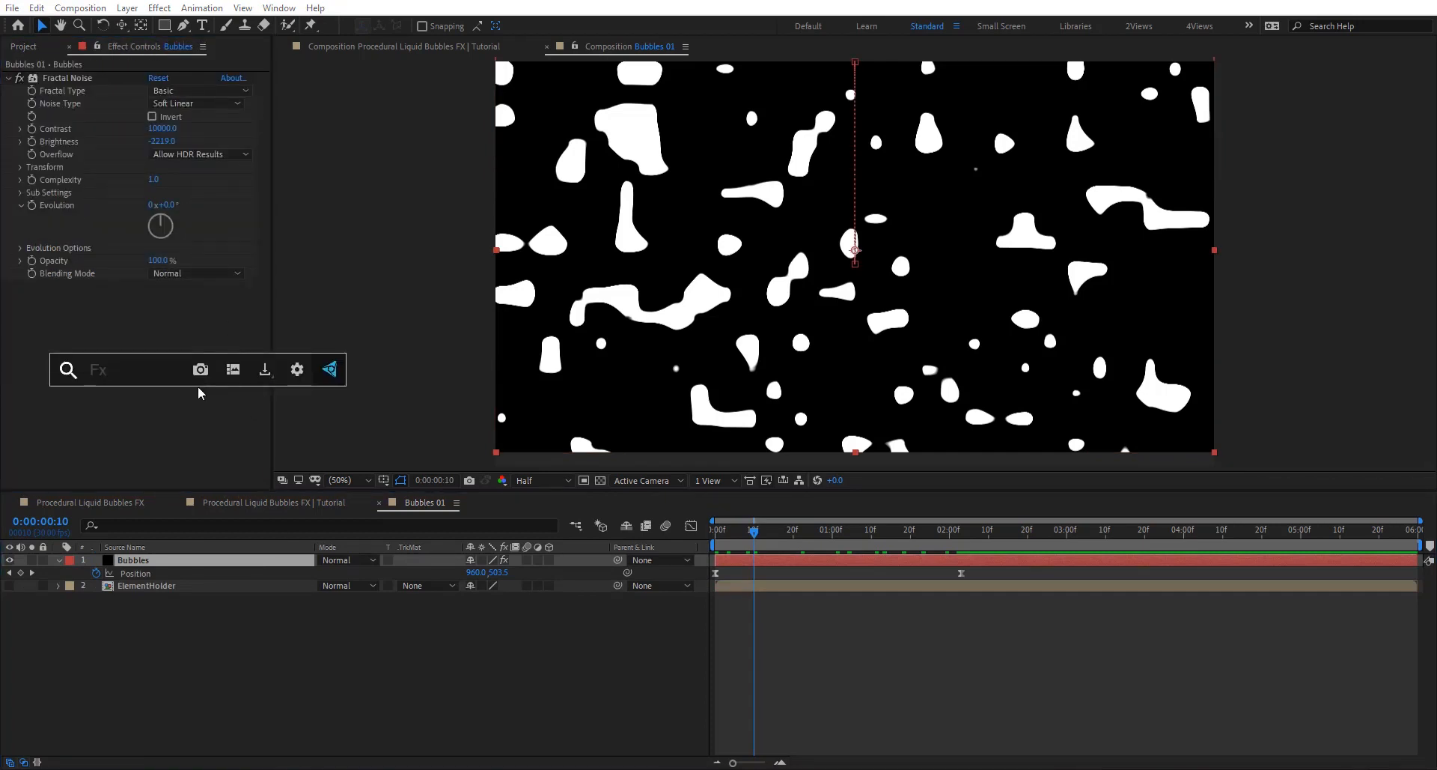
{"action": "type", "text": "set"}
{"action": "key", "text": "Down"}
{"action": "key", "text": "Return"}
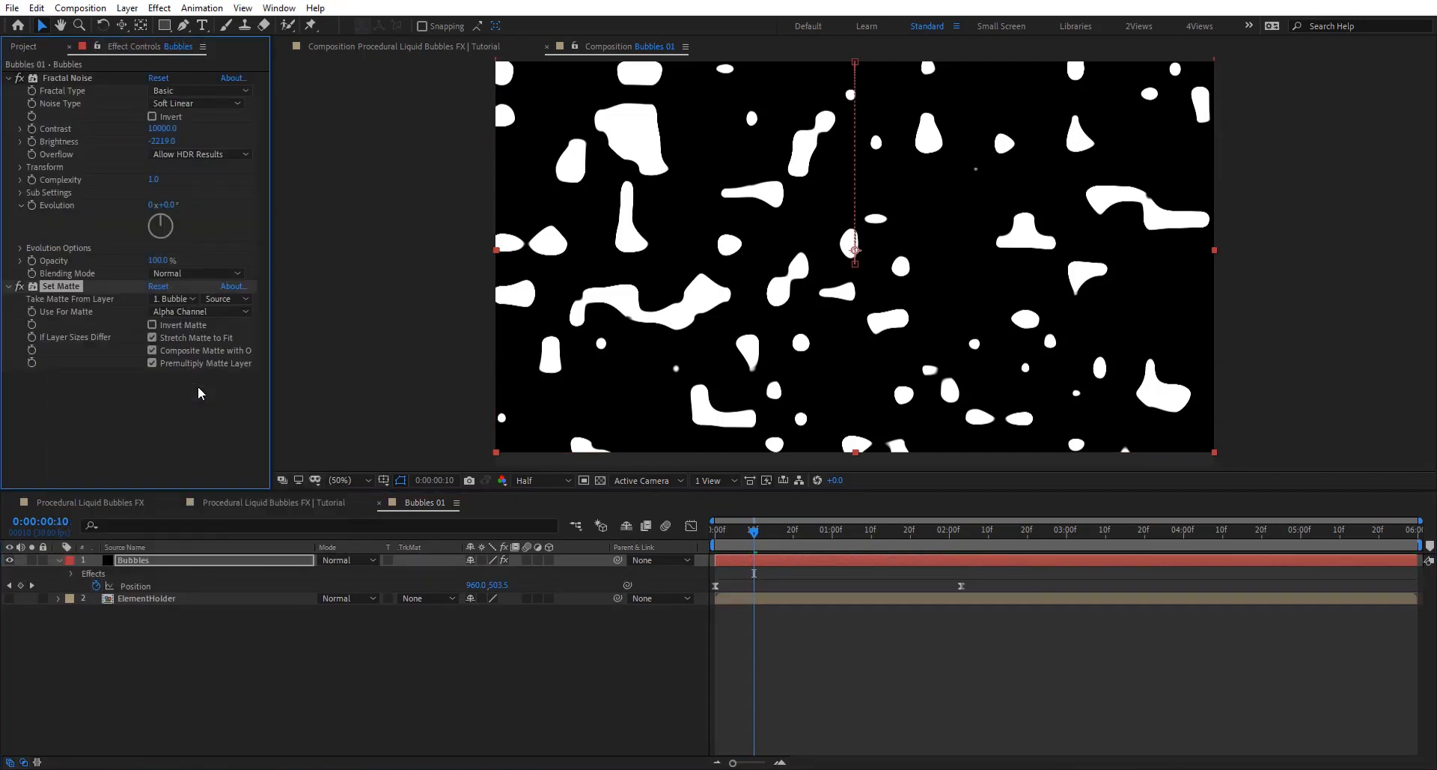
{"action": "left_click", "coordinate": [174, 299]}
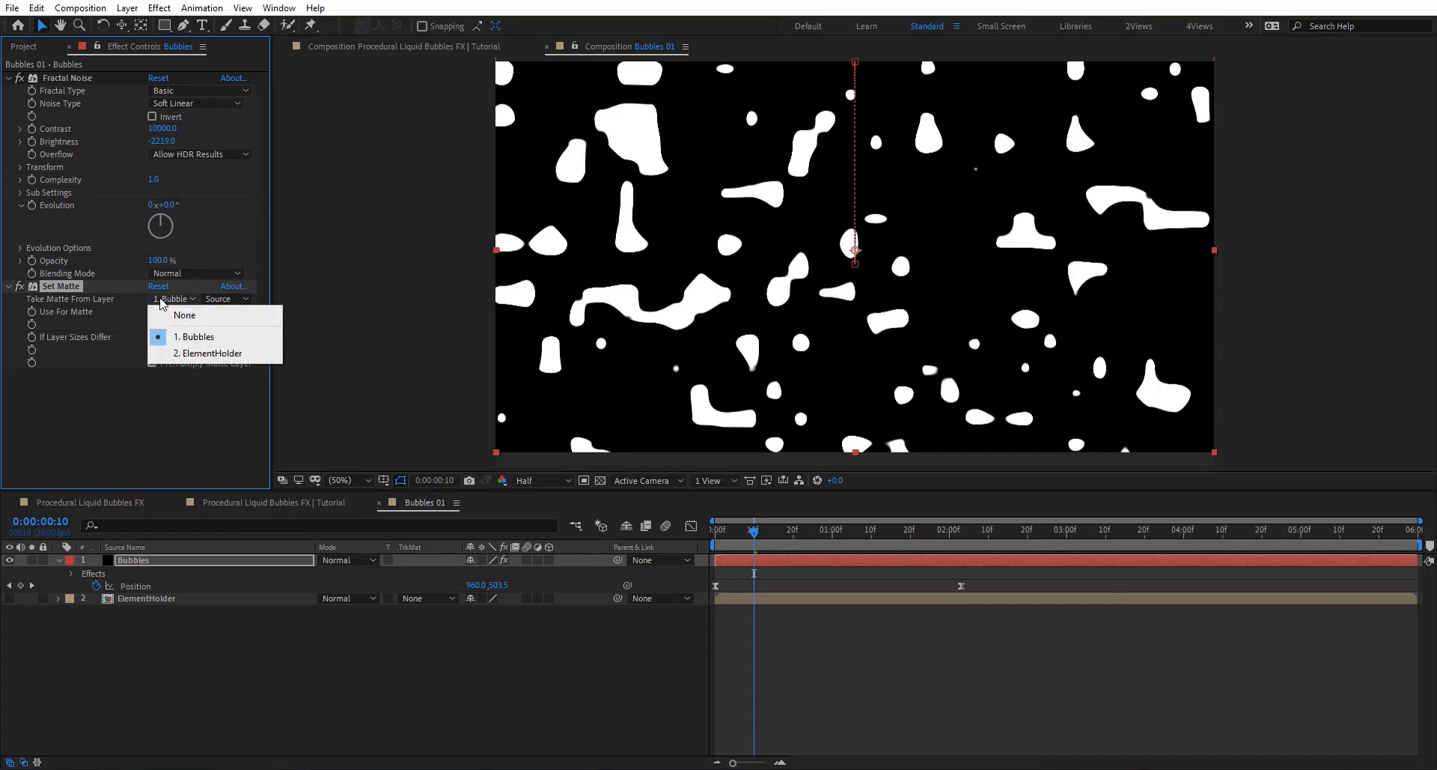
{"action": "left_click", "coordinate": [225, 355]}
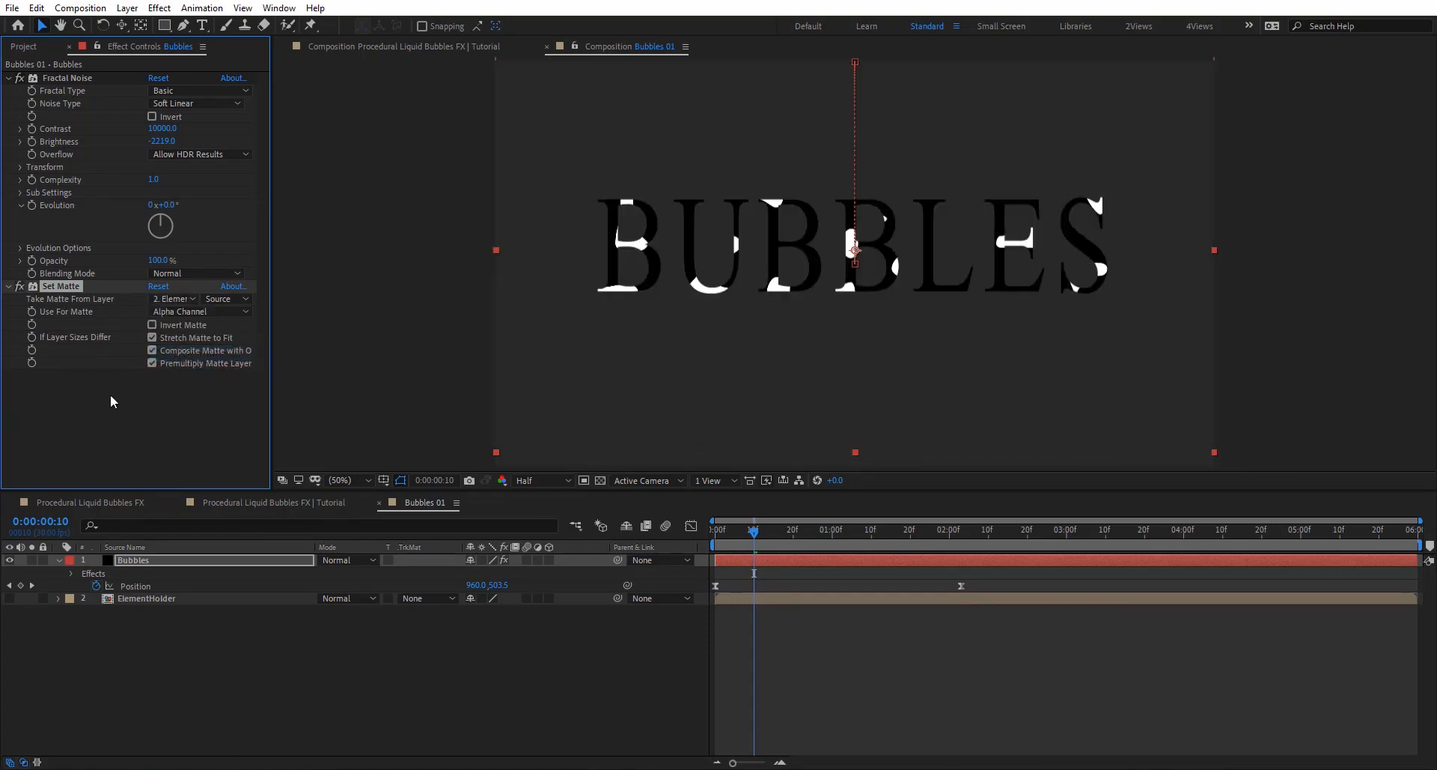
Step: Preview the matted bubbles and set the Fractal Noise Evolution to 44° and Brightness to about -1707
{"action": "mouse_move", "coordinate": [764, 536]}
{"action": "left_mouse_down"}
{"action": "mouse_move", "coordinate": [888, 535]}
{"action": "mouse_move", "coordinate": [637, 533]}
{"action": "mouse_move", "coordinate": [866, 540]}
{"action": "mouse_move", "coordinate": [737, 541]}
{"action": "left_mouse_up"}
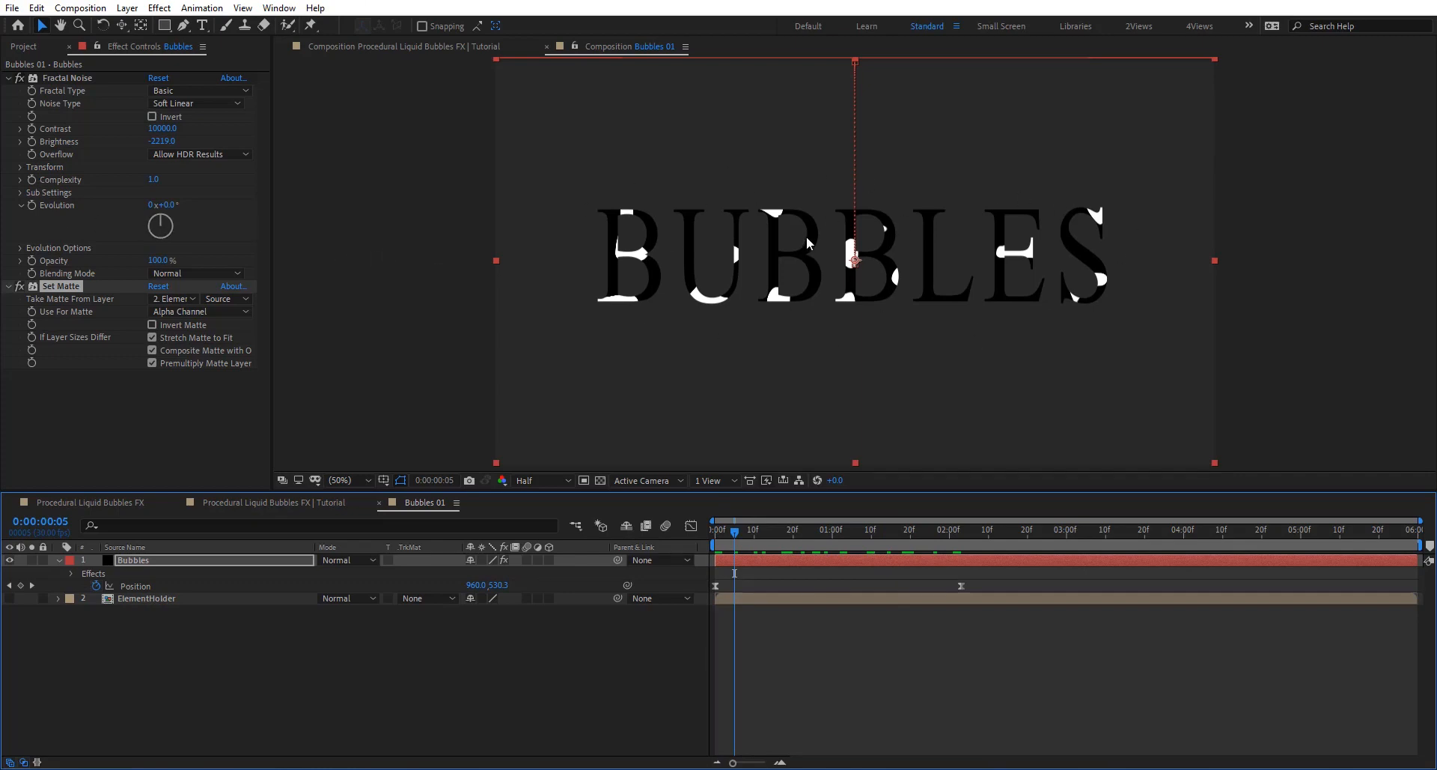
{"action": "left_click_drag", "start_coordinate": [155, 204], "coordinate": [188, 193]}
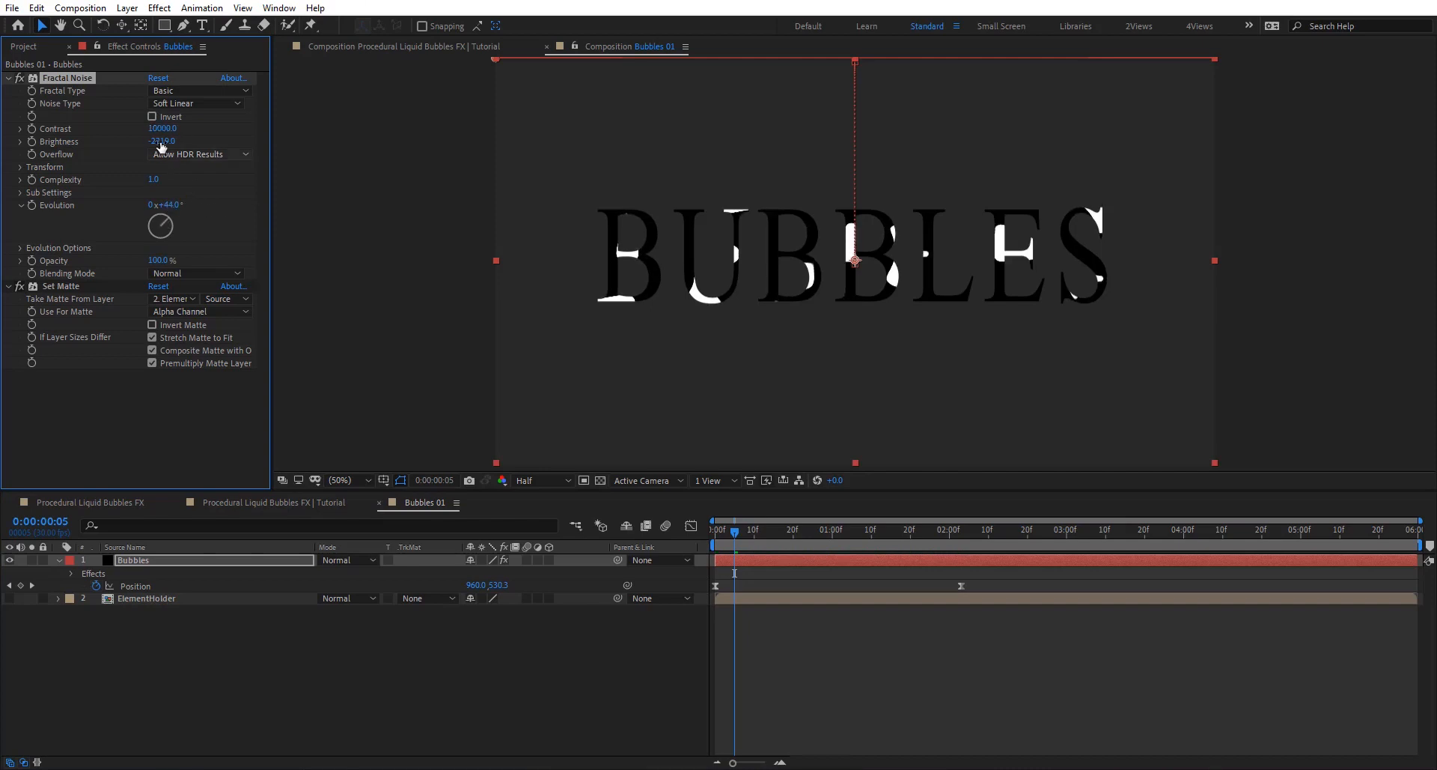
{"action": "left_click_drag", "start_coordinate": [162, 142], "coordinate": [563, 158]}
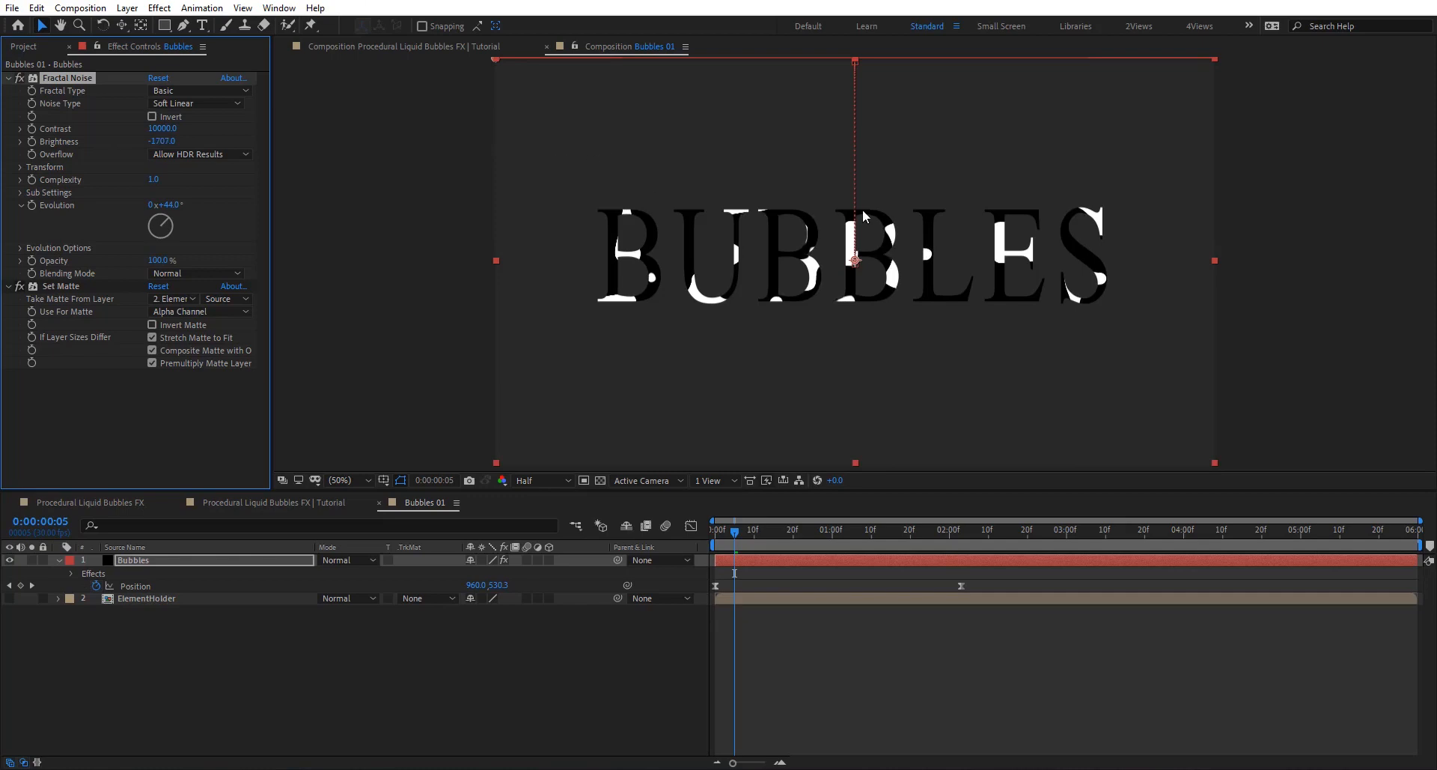
{"action": "left_click_drag", "start_coordinate": [743, 532], "coordinate": [711, 530]}
Step: Apply a Luma Key effect to the Bubbles layer and set its Threshold to 36 to key out the darker areas
{"action": "key", "text": "ctrl+space"}
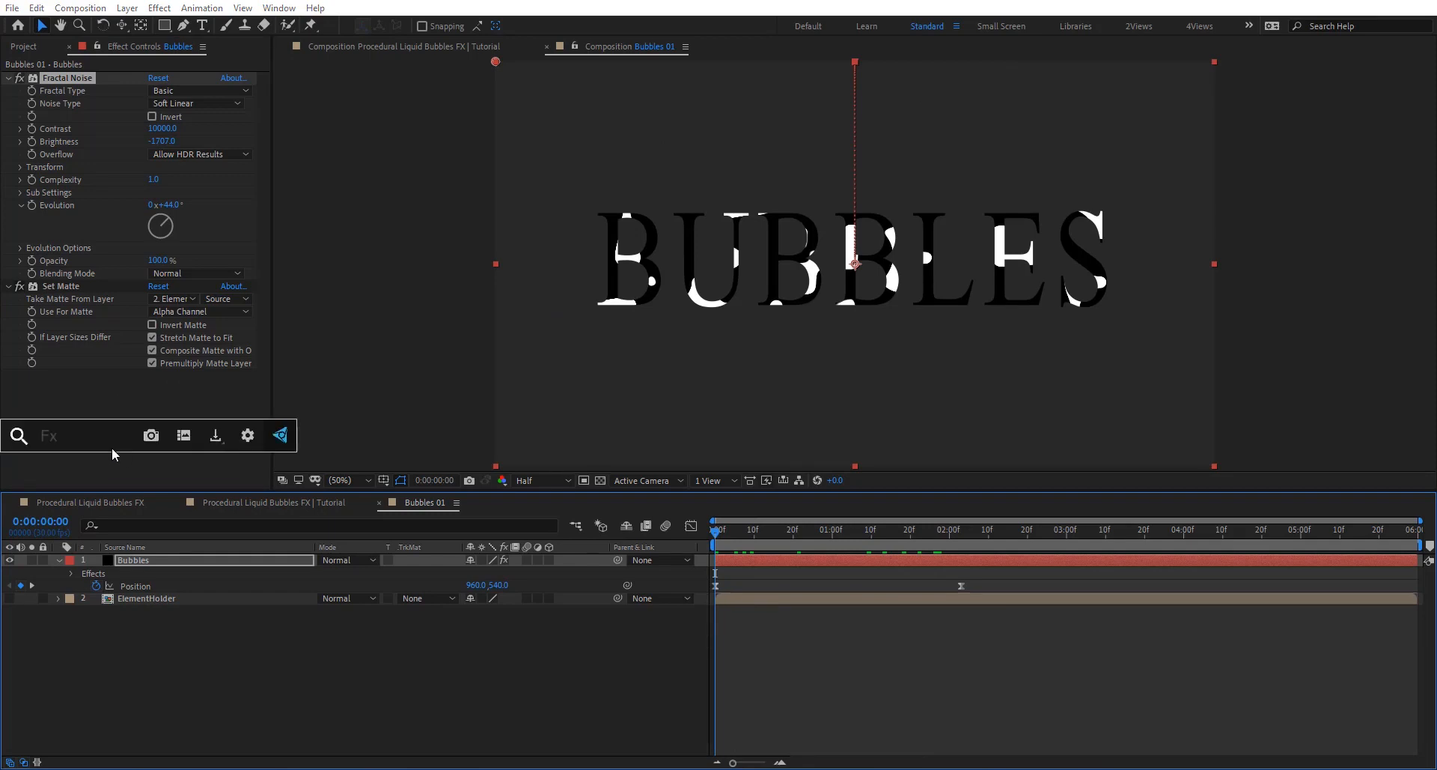
{"action": "type", "text": "lum"}
{"action": "key", "text": "Return"}
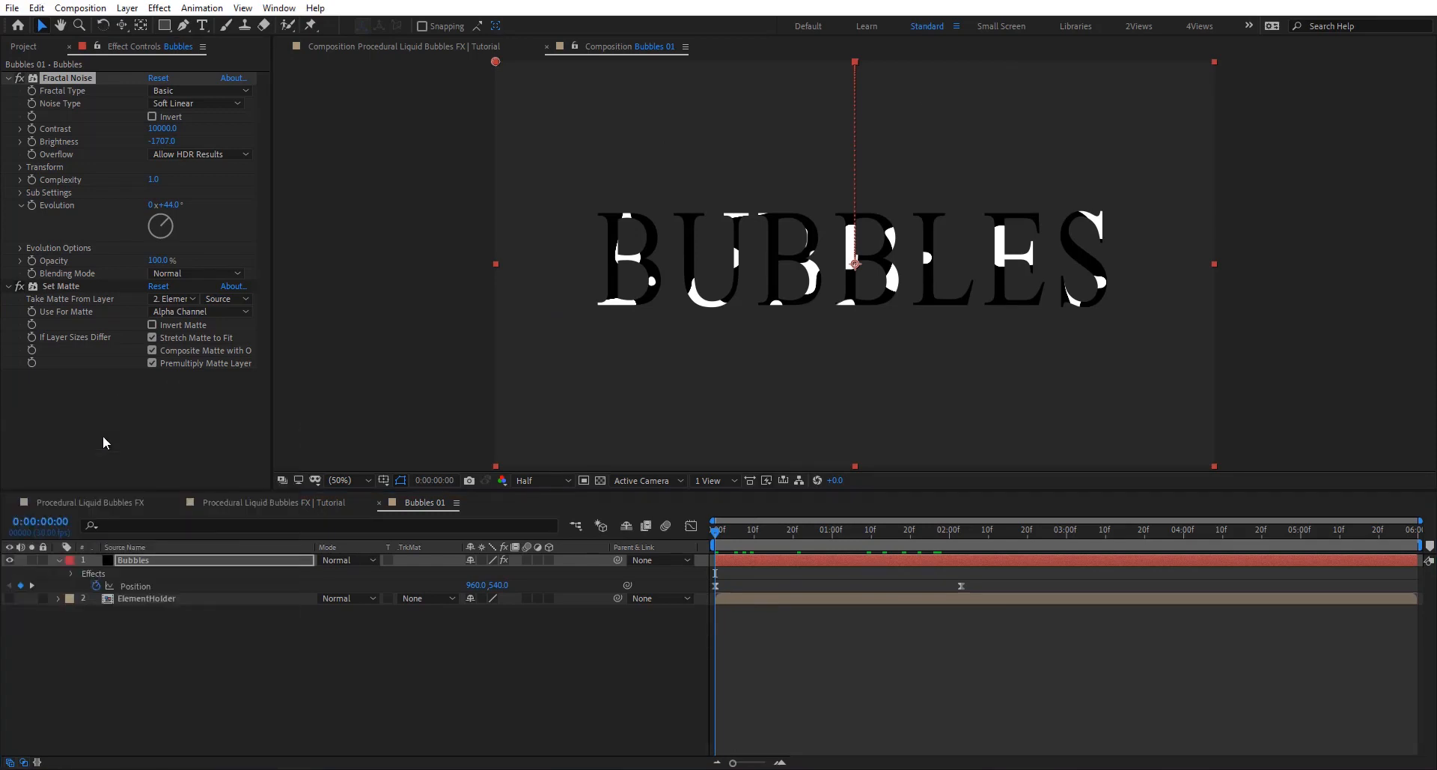
{"action": "left_click_drag", "start_coordinate": [153, 404], "coordinate": [179, 404]}
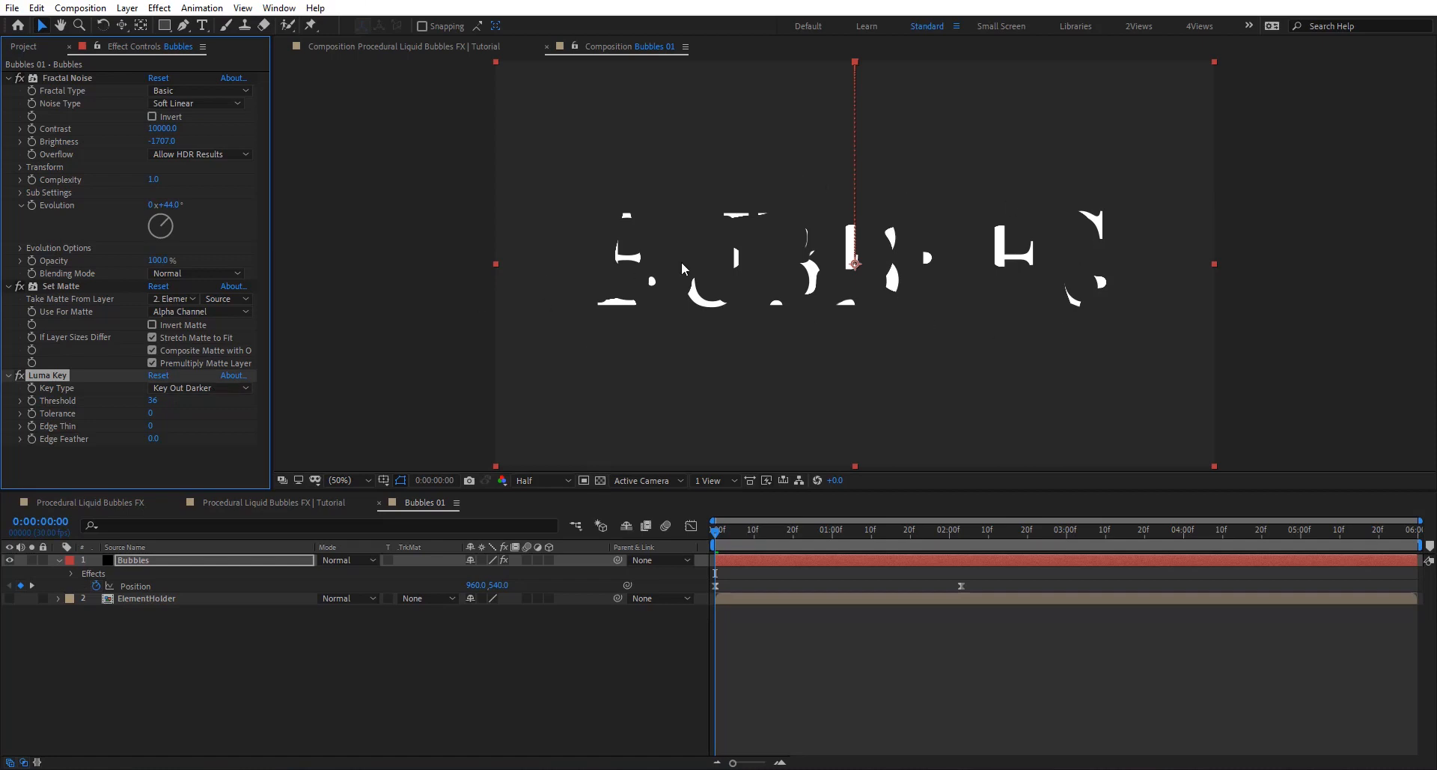
Step: Apply the CC Ball Action effect to the Bubbles layer and check the result at frame 16
{"action": "key", "text": "ctrl+space"}
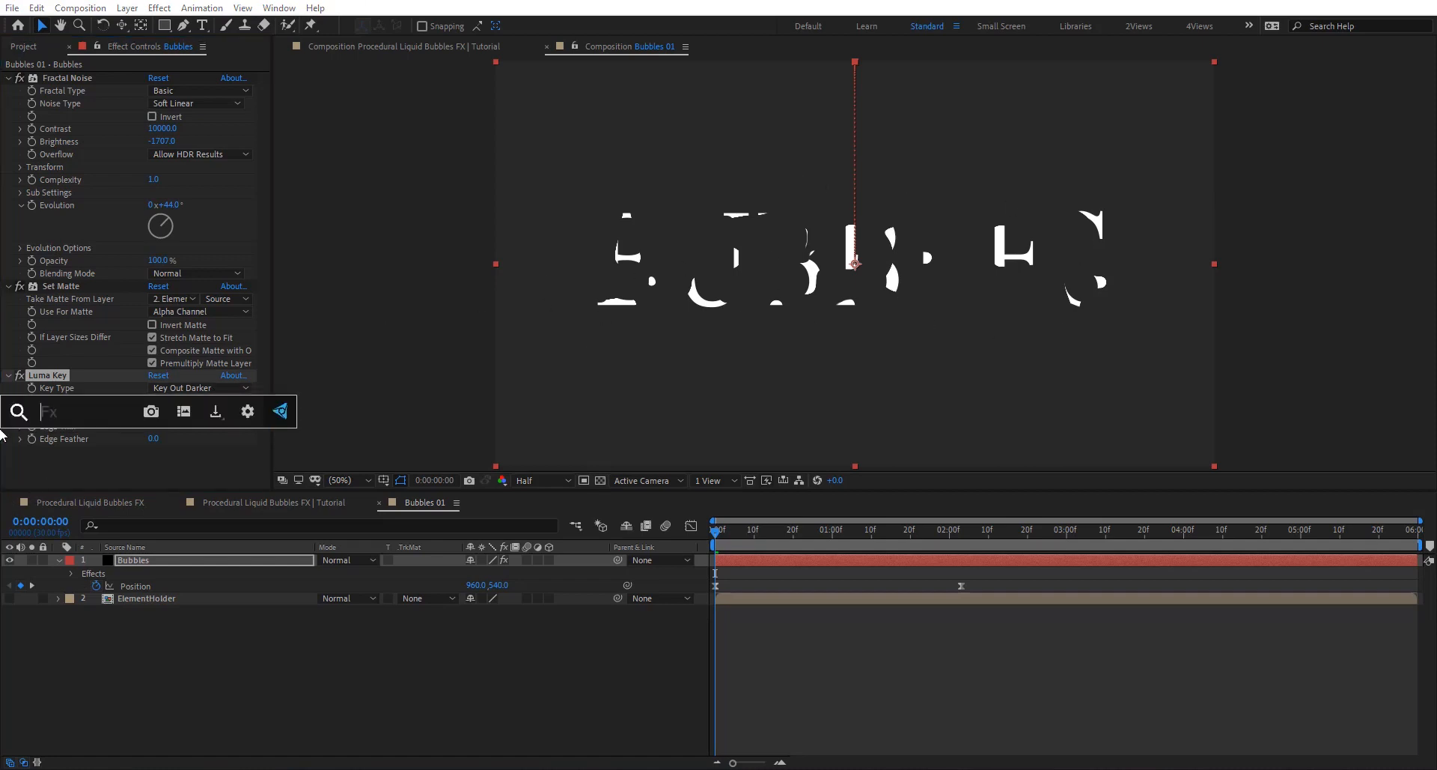
{"action": "type", "text": "cc ba"}
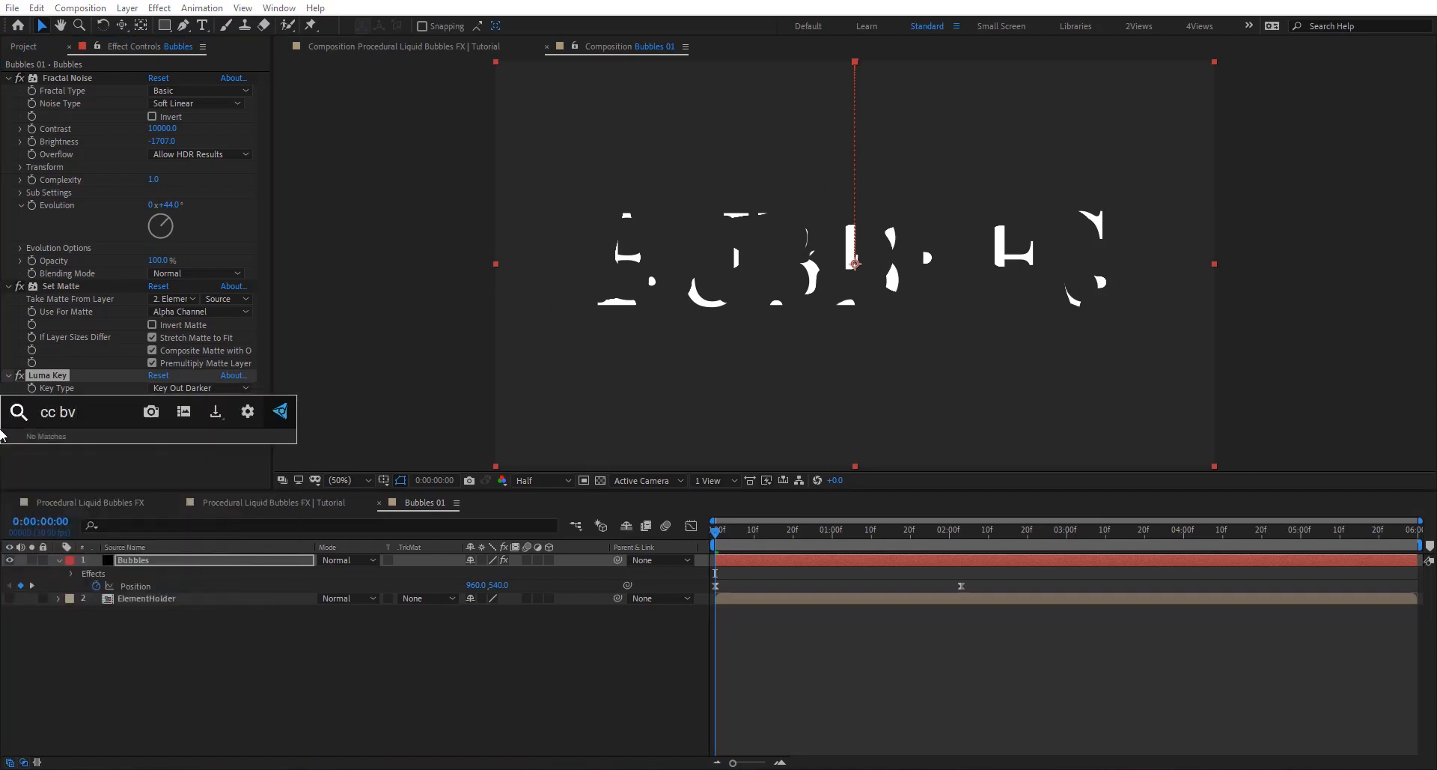
{"action": "key", "text": "Return"}
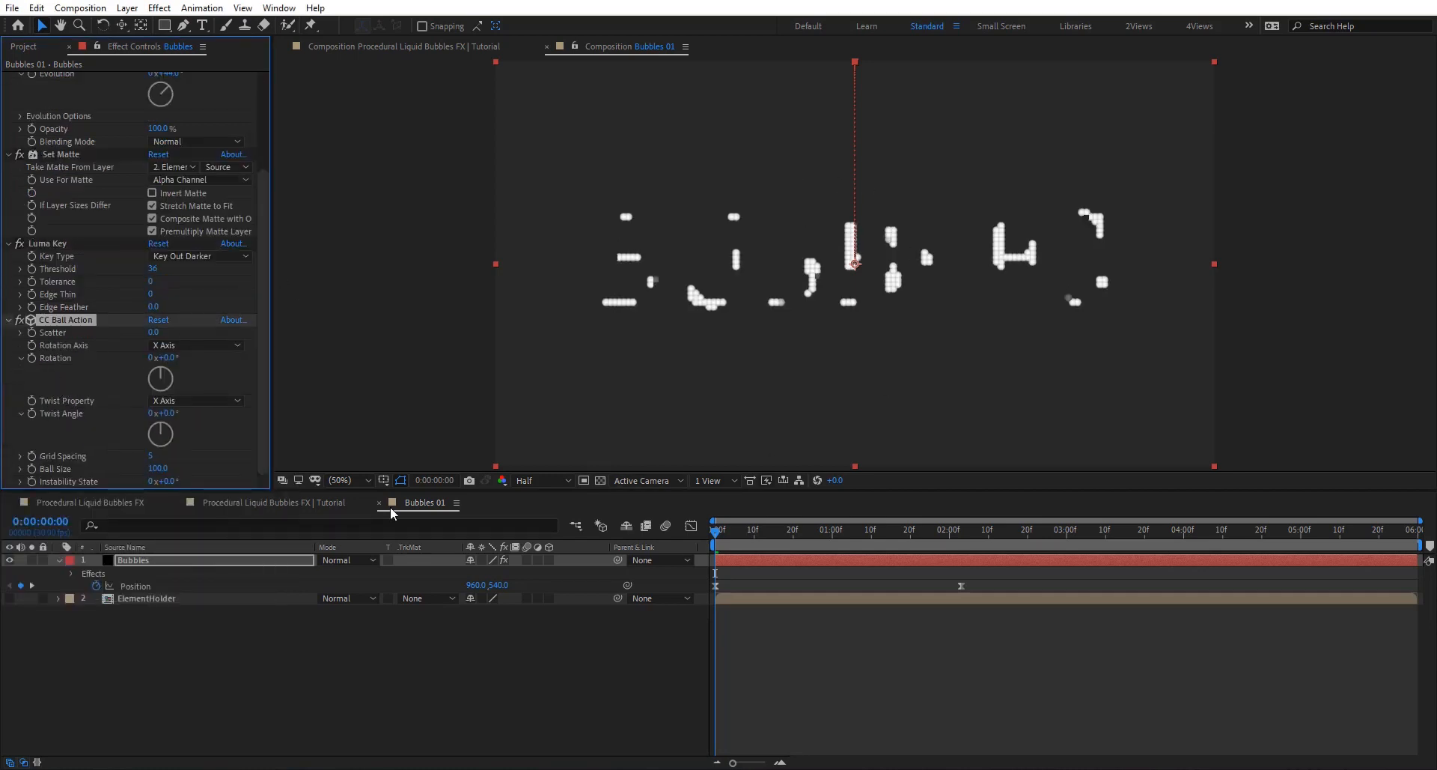
{"action": "left_click_drag", "start_coordinate": [735, 532], "coordinate": [777, 532]}
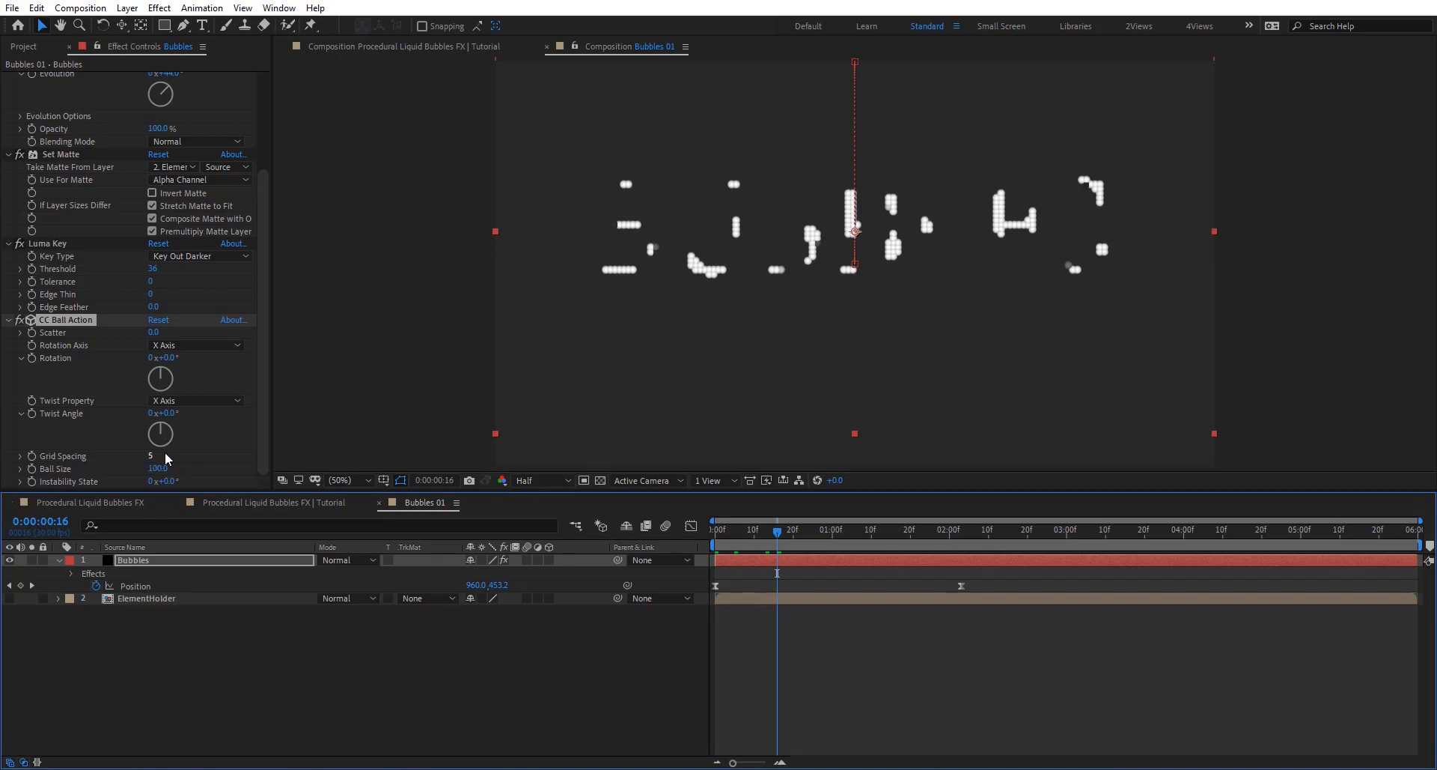
Step: Set the CC Ball Action Scatter to 5 and Grid Spacing to 16, and reduce the Ball Size
{"action": "mouse_move", "coordinate": [155, 332]}
{"action": "left_mouse_down"}
{"action": "mouse_move", "coordinate": [183, 338]}
{"action": "mouse_move", "coordinate": [158, 339]}
{"action": "left_mouse_up"}
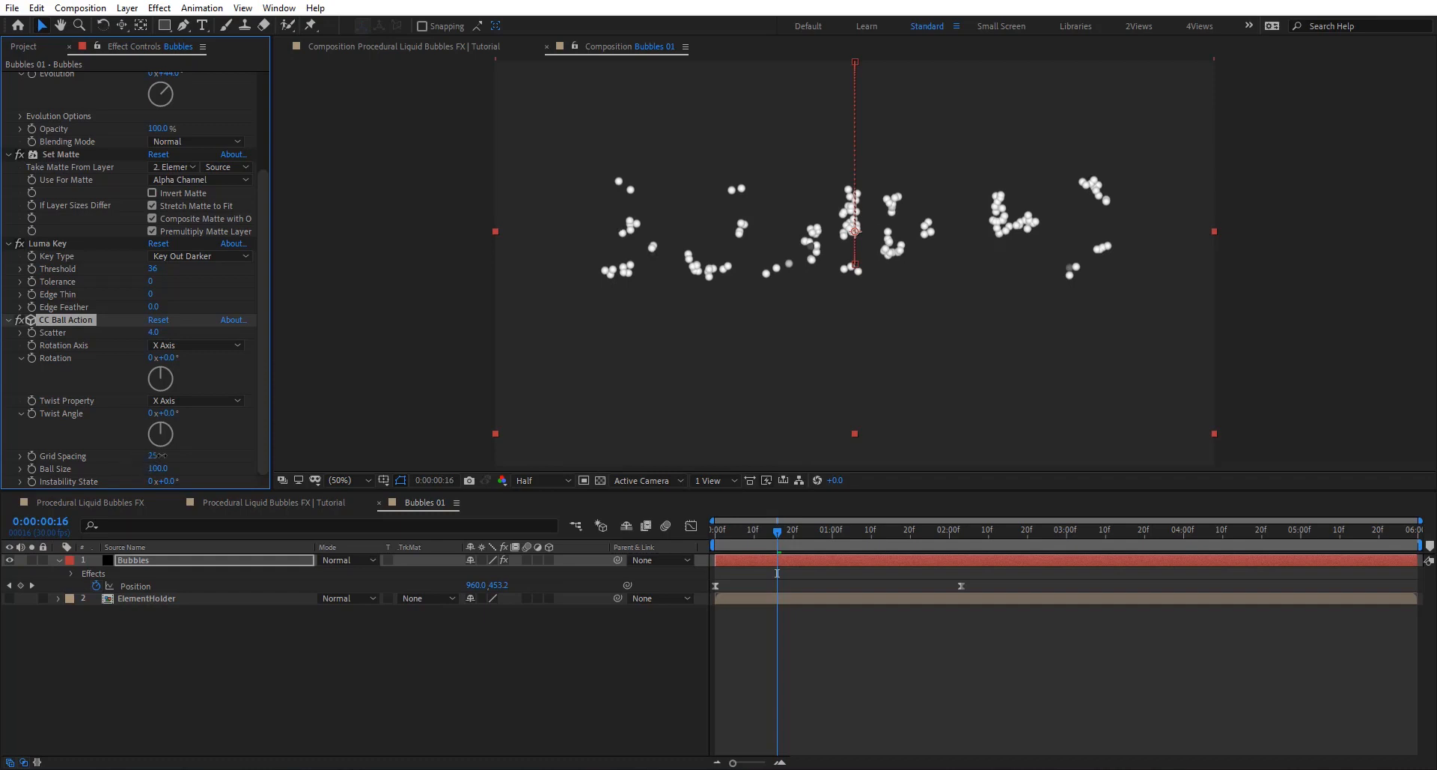
{"action": "mouse_move", "coordinate": [159, 454]}
{"action": "left_mouse_down"}
{"action": "mouse_move", "coordinate": [196, 455]}
{"action": "mouse_move", "coordinate": [170, 468]}
{"action": "left_mouse_up"}
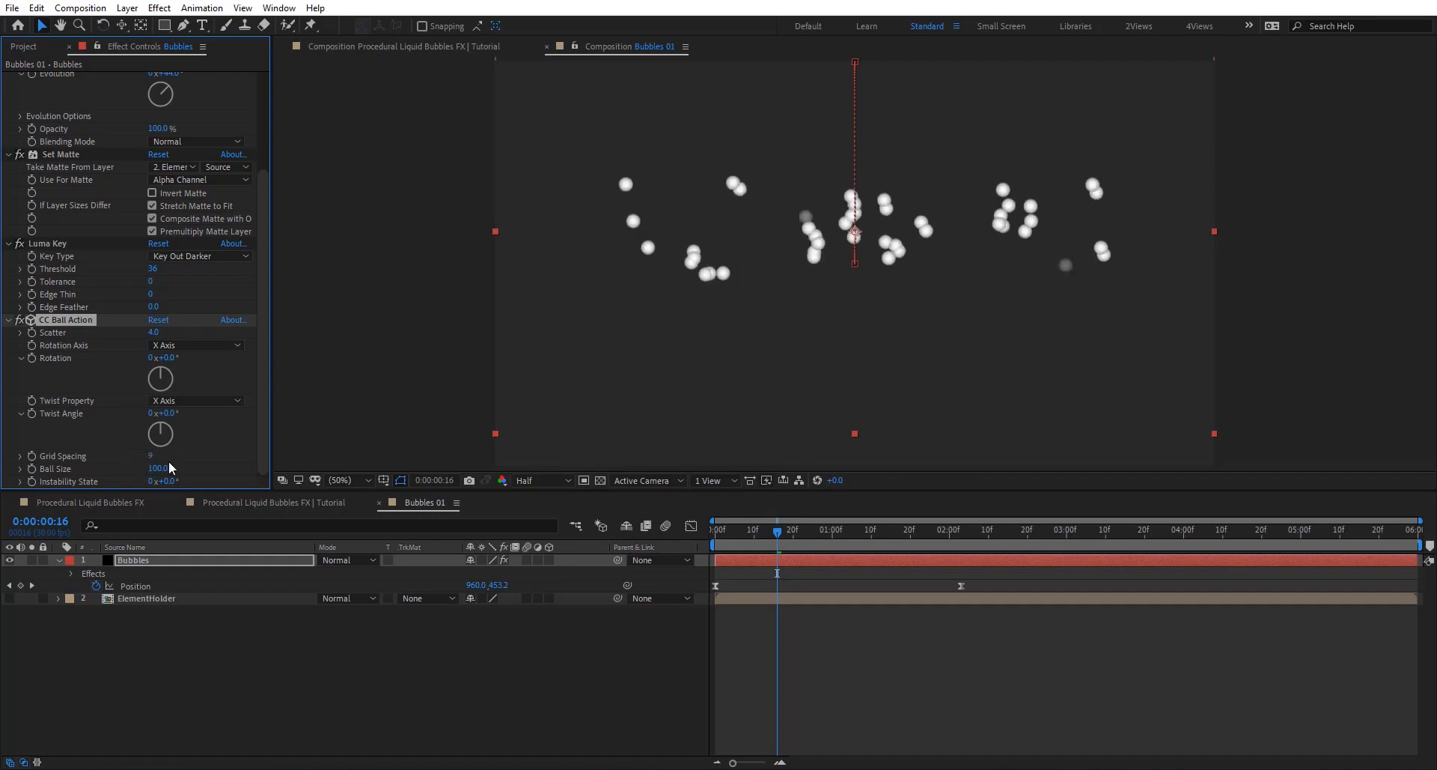
{"action": "left_click", "coordinate": [154, 331]}
{"action": "type", "text": "5"}
{"action": "key", "text": "Return"}
{"action": "left_click", "coordinate": [151, 455]}
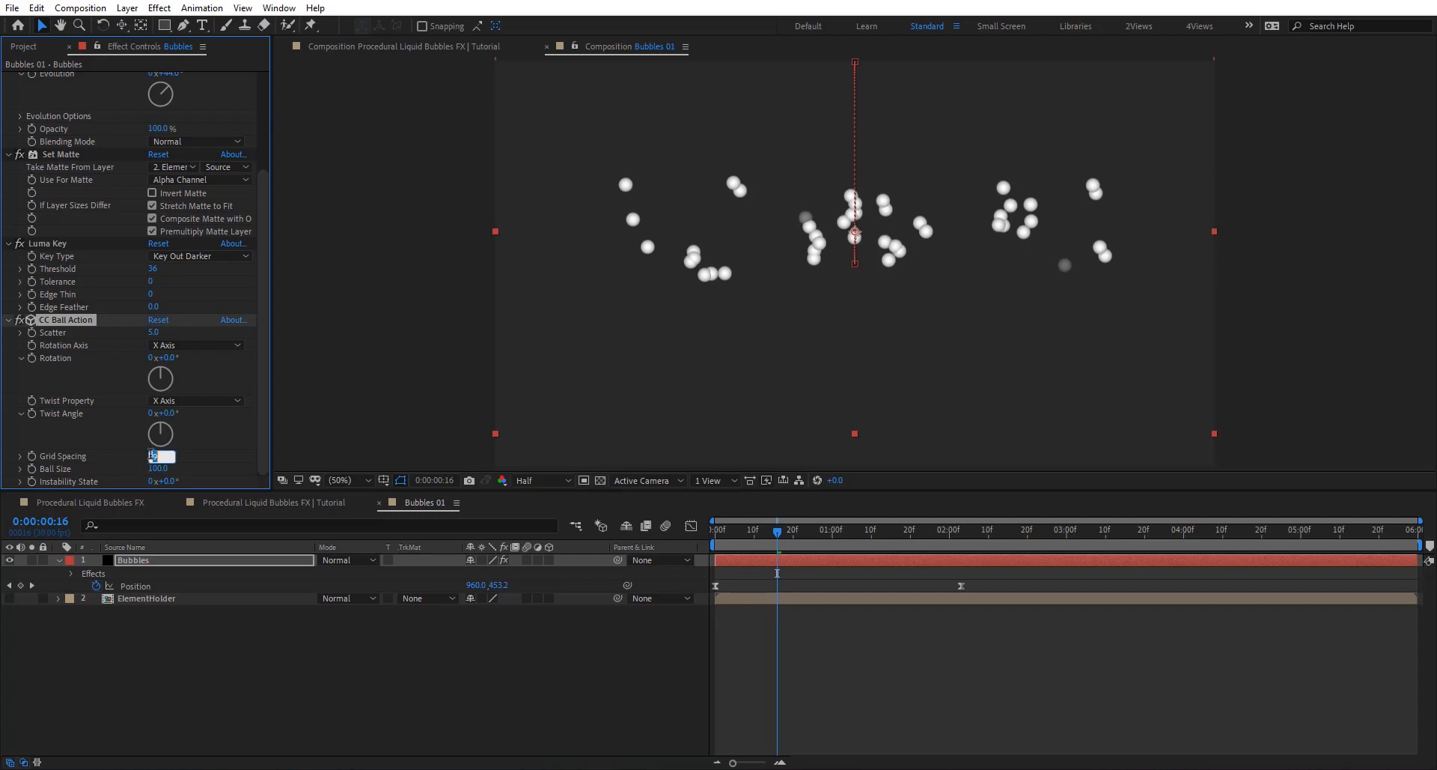
{"action": "type", "text": "16"}
{"action": "key", "text": "Return"}
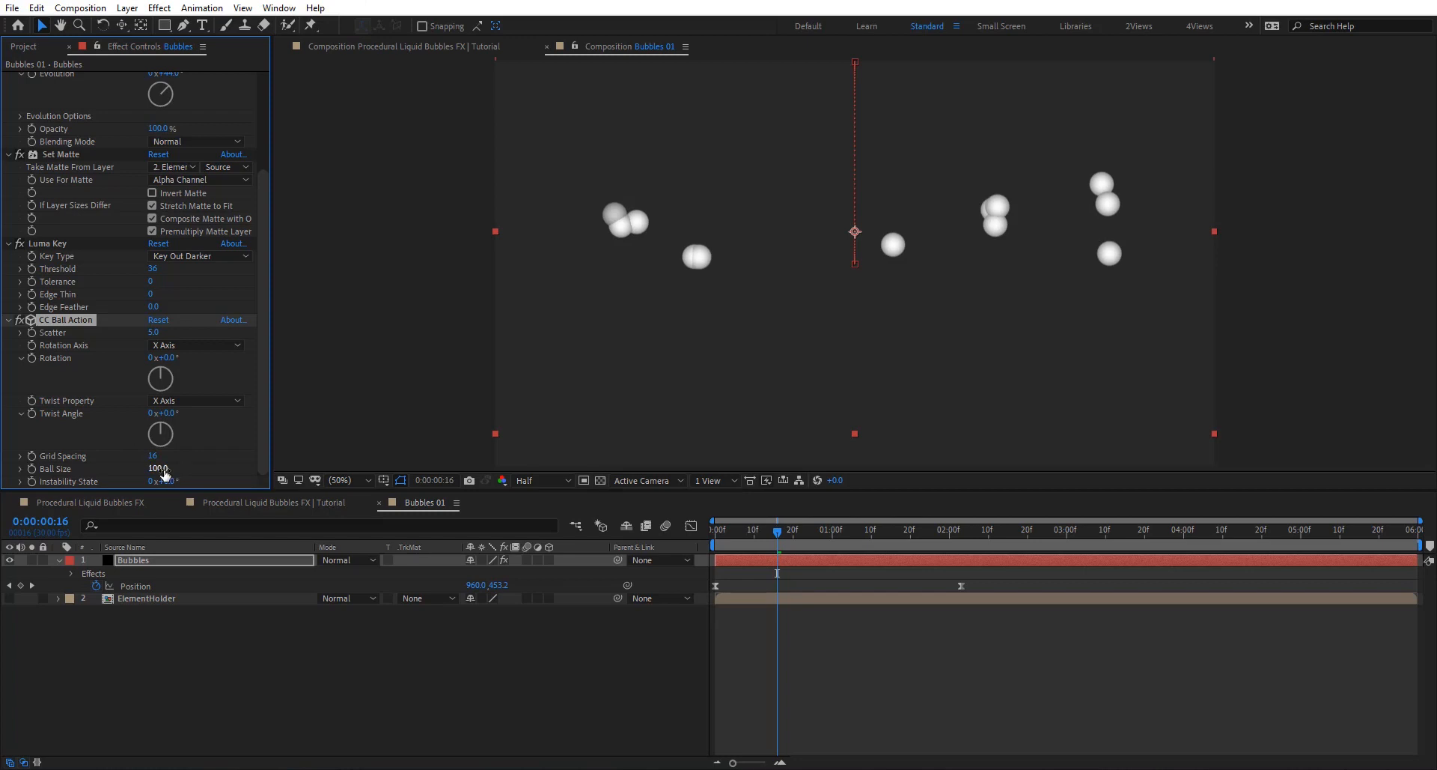
{"action": "left_click_drag", "start_coordinate": [157, 468], "coordinate": [142, 465]}
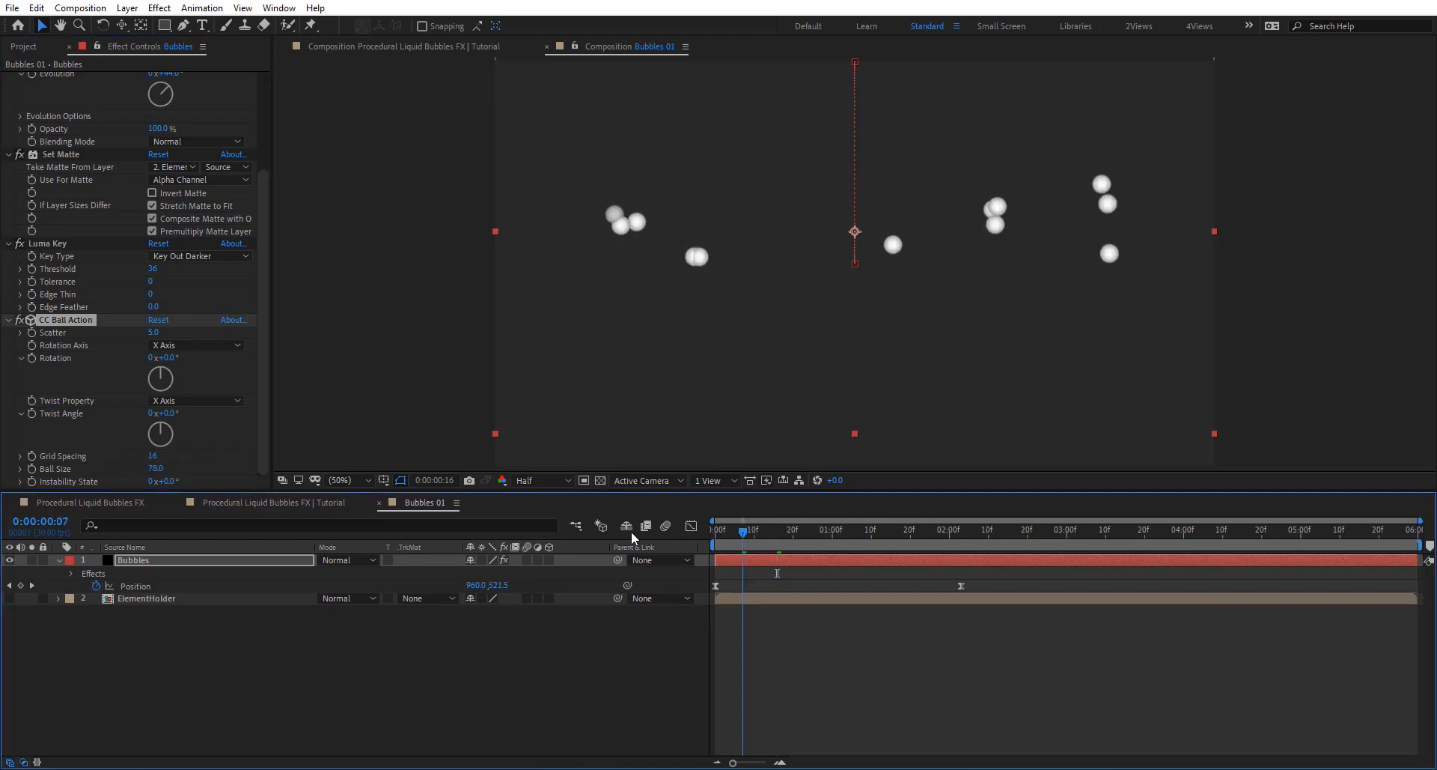
Step: Keyframe the CC Ball Action Ball Size at 20 on the first frame of the composition
{"action": "key", "text": "Home"}
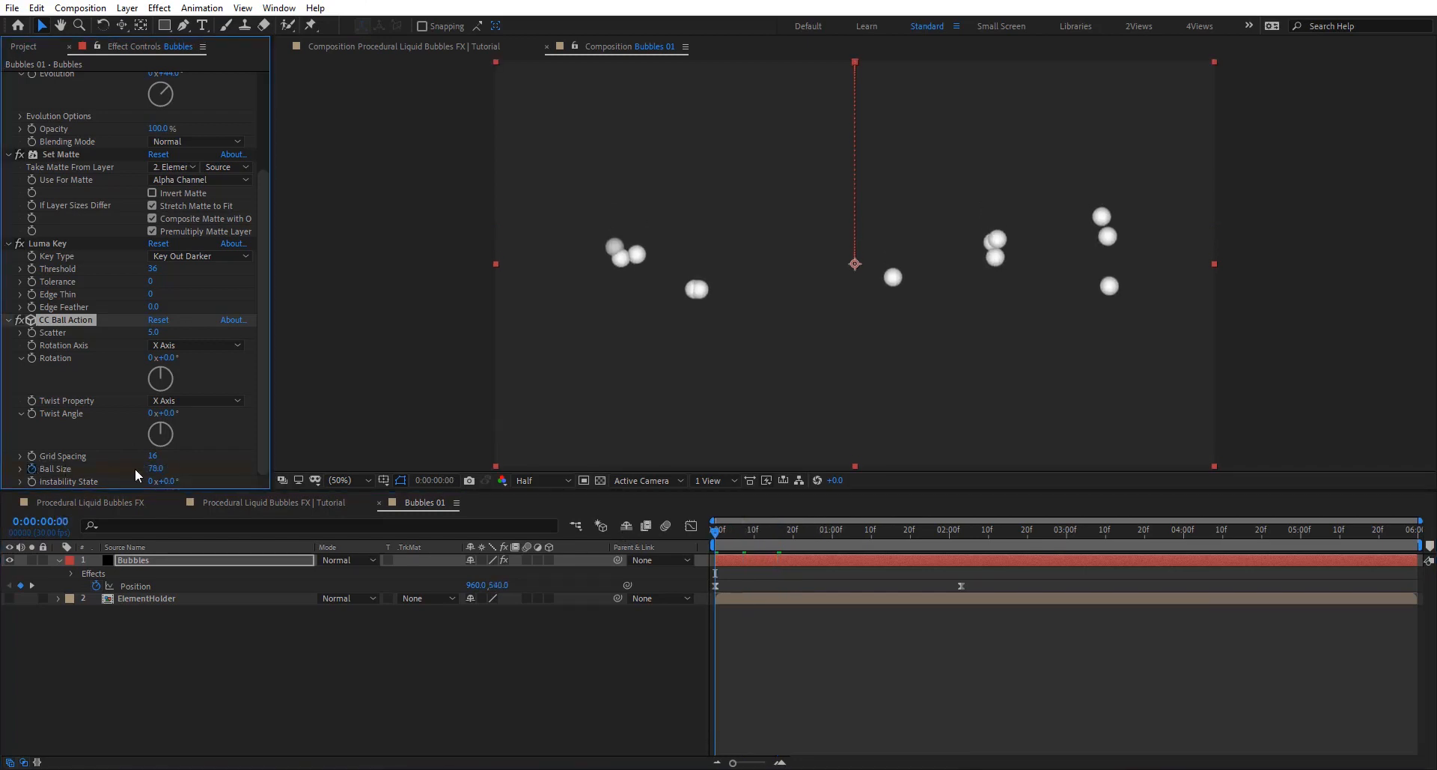
{"action": "left_click", "coordinate": [154, 468]}
{"action": "type", "text": "20"}
{"action": "key", "text": "Return"}
Step: Advance to frame 10 and keyframe the Ball Size at 90
{"action": "key", "text": "Page_Down"}
{"action": "key", "text": "Page_Down"}
{"action": "key", "text": "Page_Down"}
{"action": "key", "text": "Page_Down"}
{"action": "key", "text": "Page_Down"}
{"action": "key", "text": "Page_Down"}
{"action": "key", "text": "Page_Down"}
{"action": "key", "text": "Page_Down"}
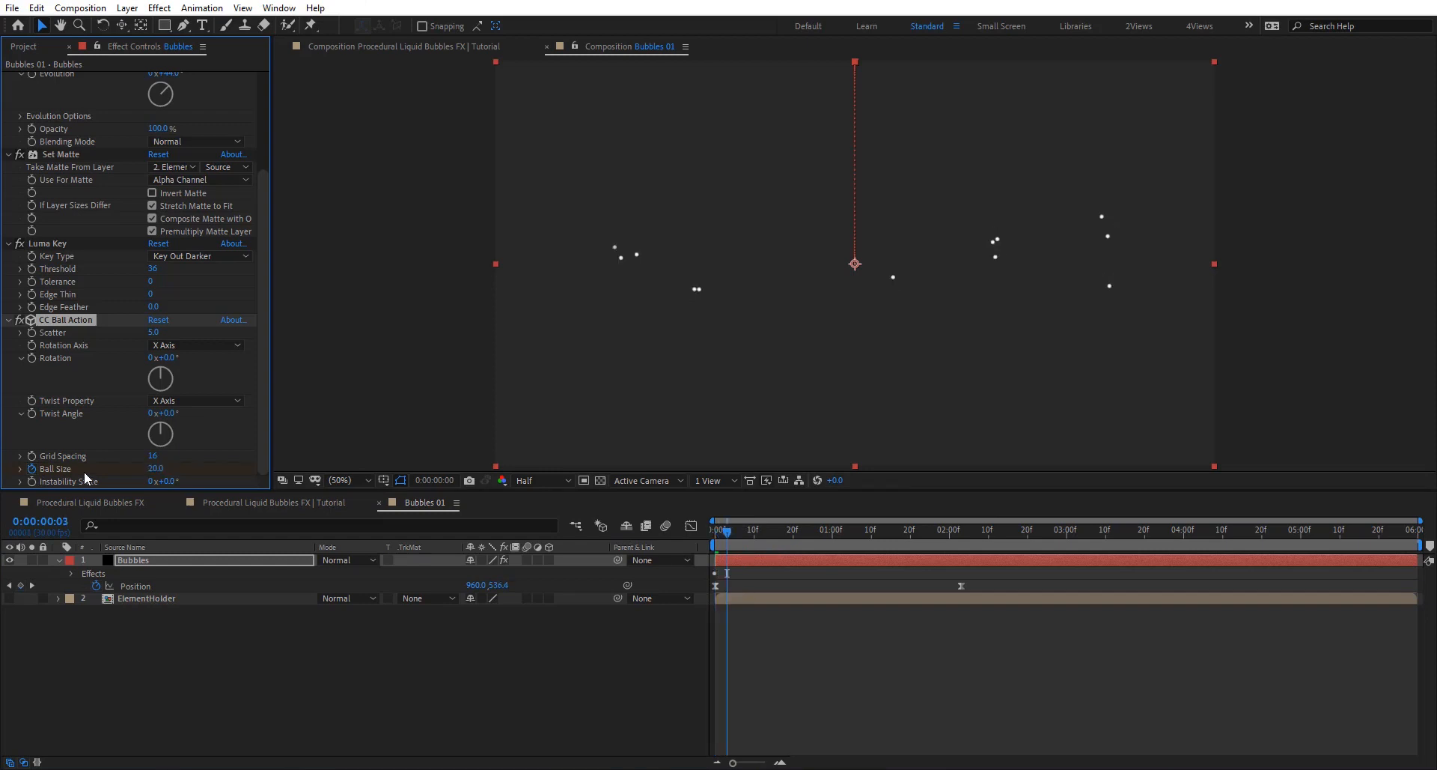
{"action": "key", "text": "Page_Down"}
{"action": "key", "text": "Page_Down"}
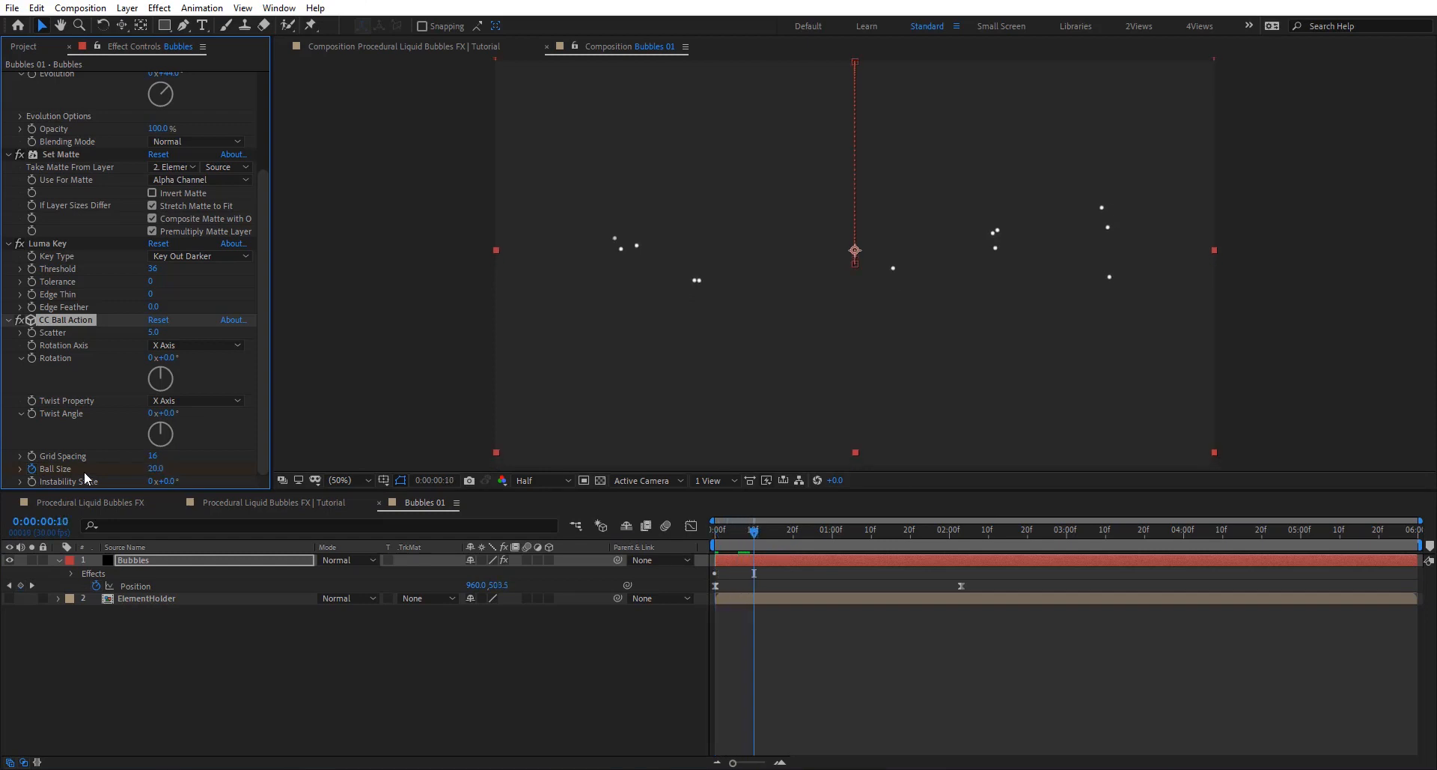
{"action": "left_click", "coordinate": [163, 472]}
{"action": "key", "text": "Return"}
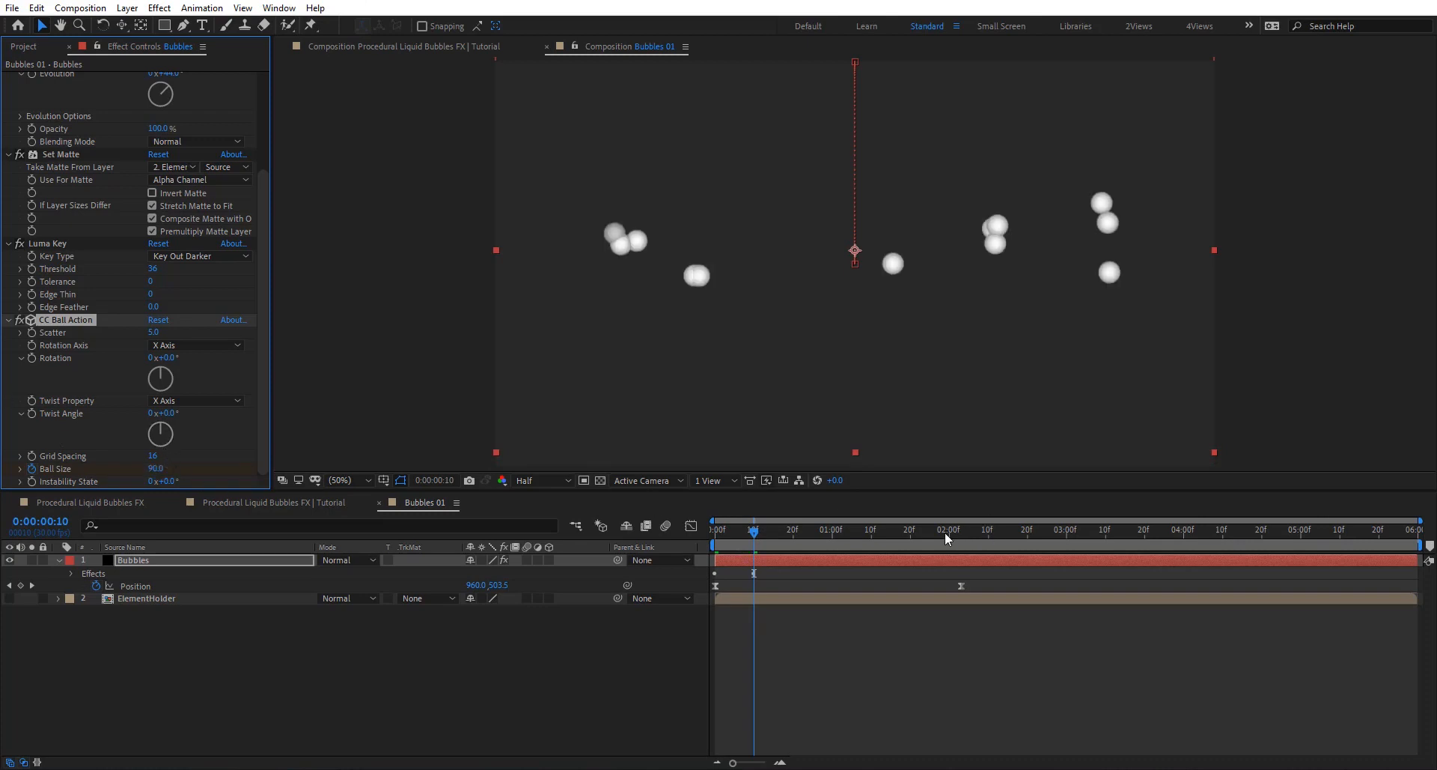
Step: Keyframe the Ball Size at 0 at 0:00:02:03, in line with the last Position keyframe
{"action": "left_click", "coordinate": [960, 533]}
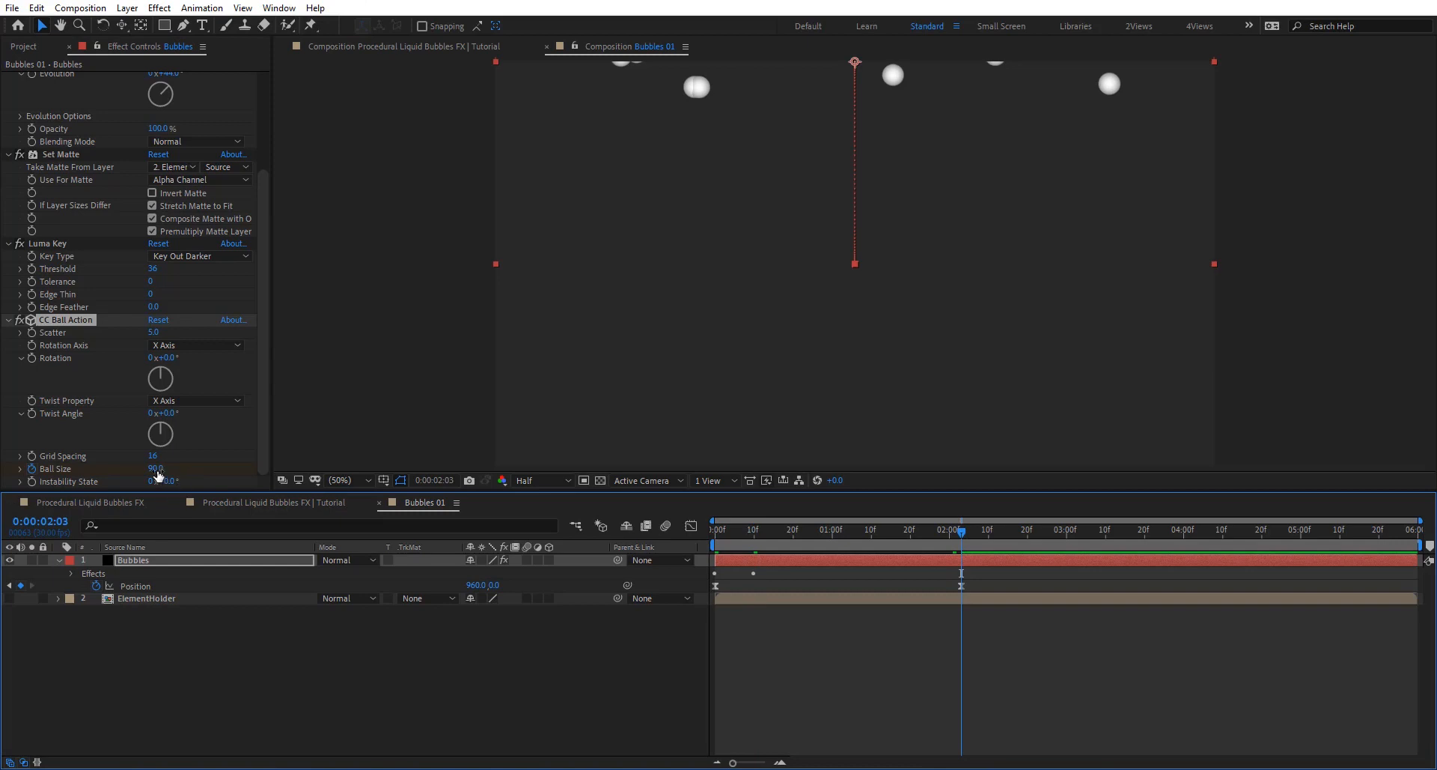
{"action": "left_click", "coordinate": [157, 470]}
{"action": "type", "text": "0"}
{"action": "key", "text": "Return"}
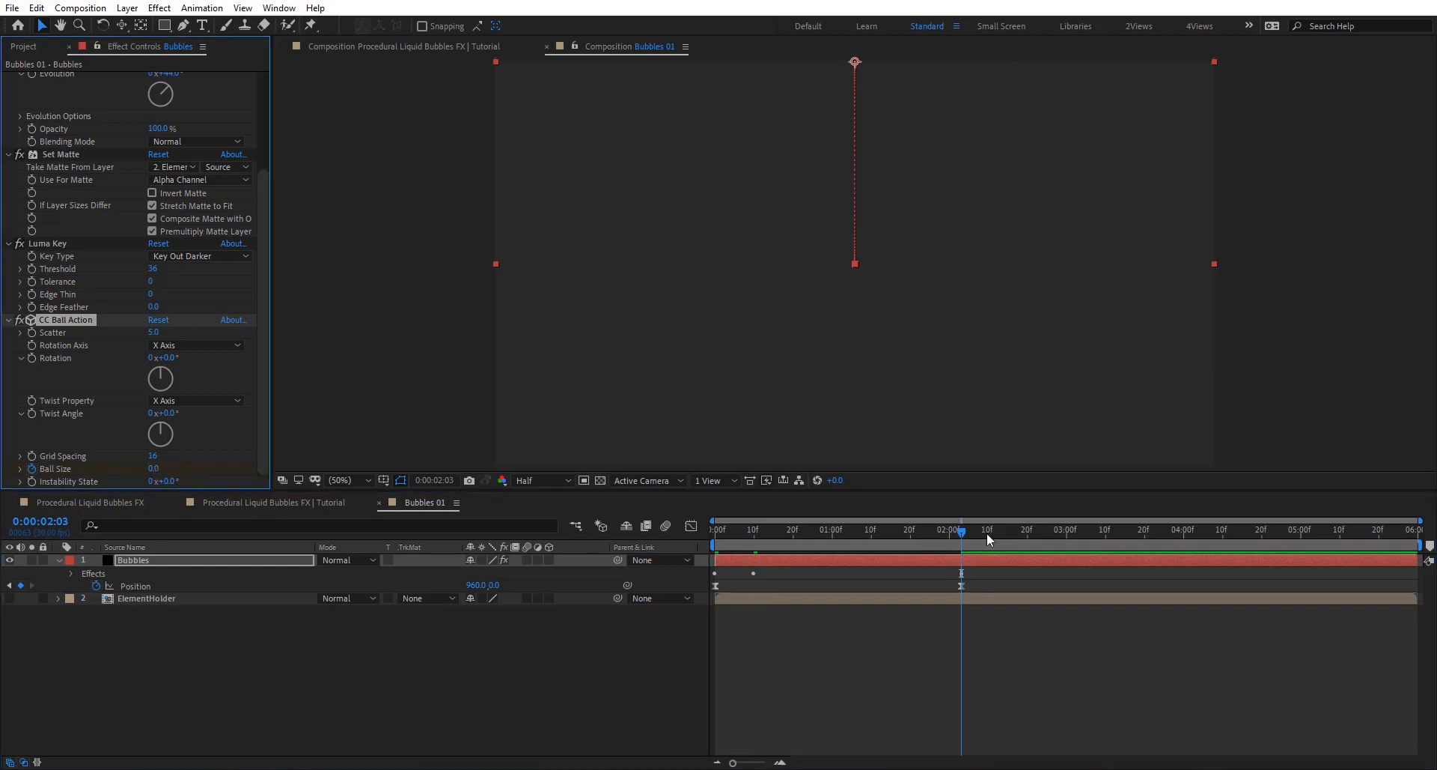
Step: End the work area at 0:00:02:21 and preview the growing and shrinking bubbles
{"action": "left_click_drag", "start_coordinate": [940, 535], "coordinate": [1033, 538]}
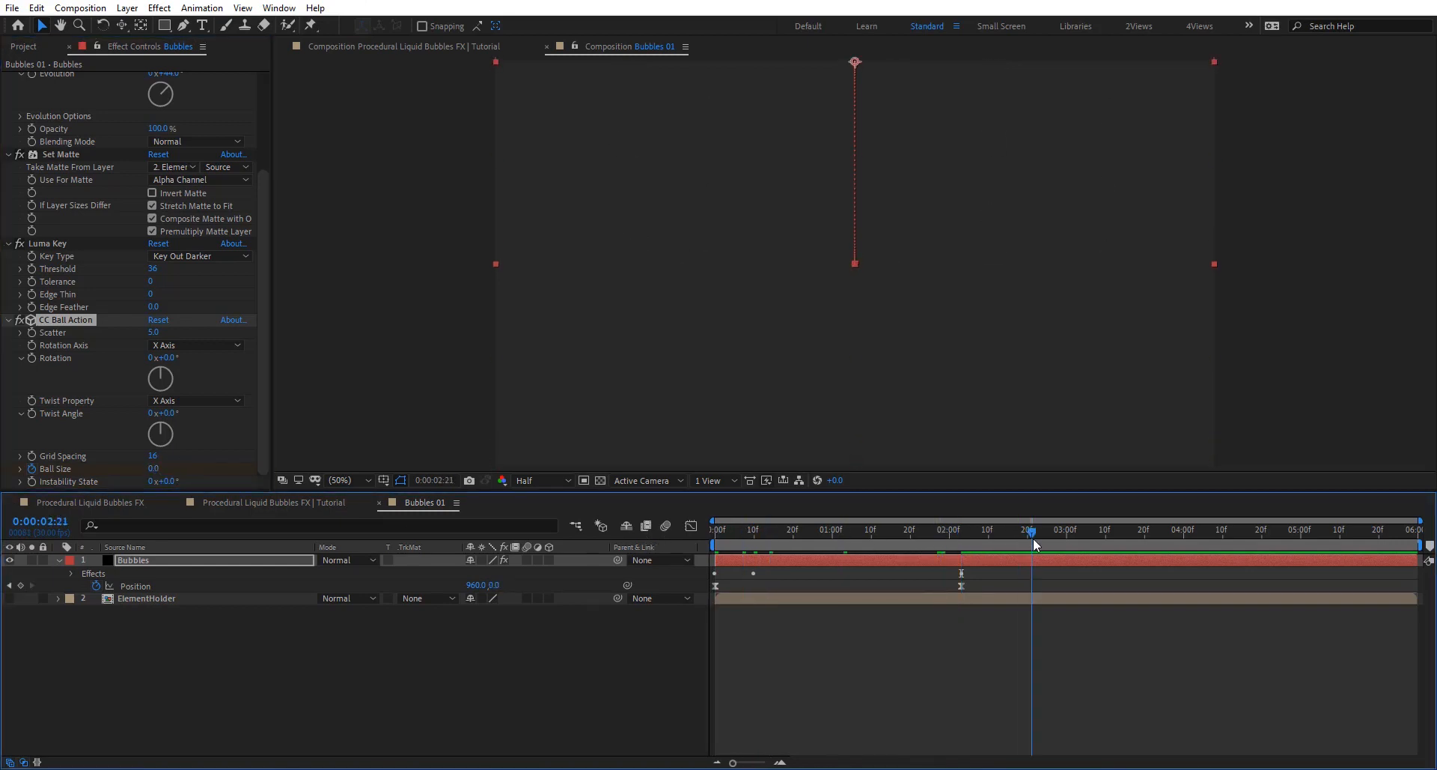
{"action": "key", "text": "n"}
{"action": "key", "text": "space"}
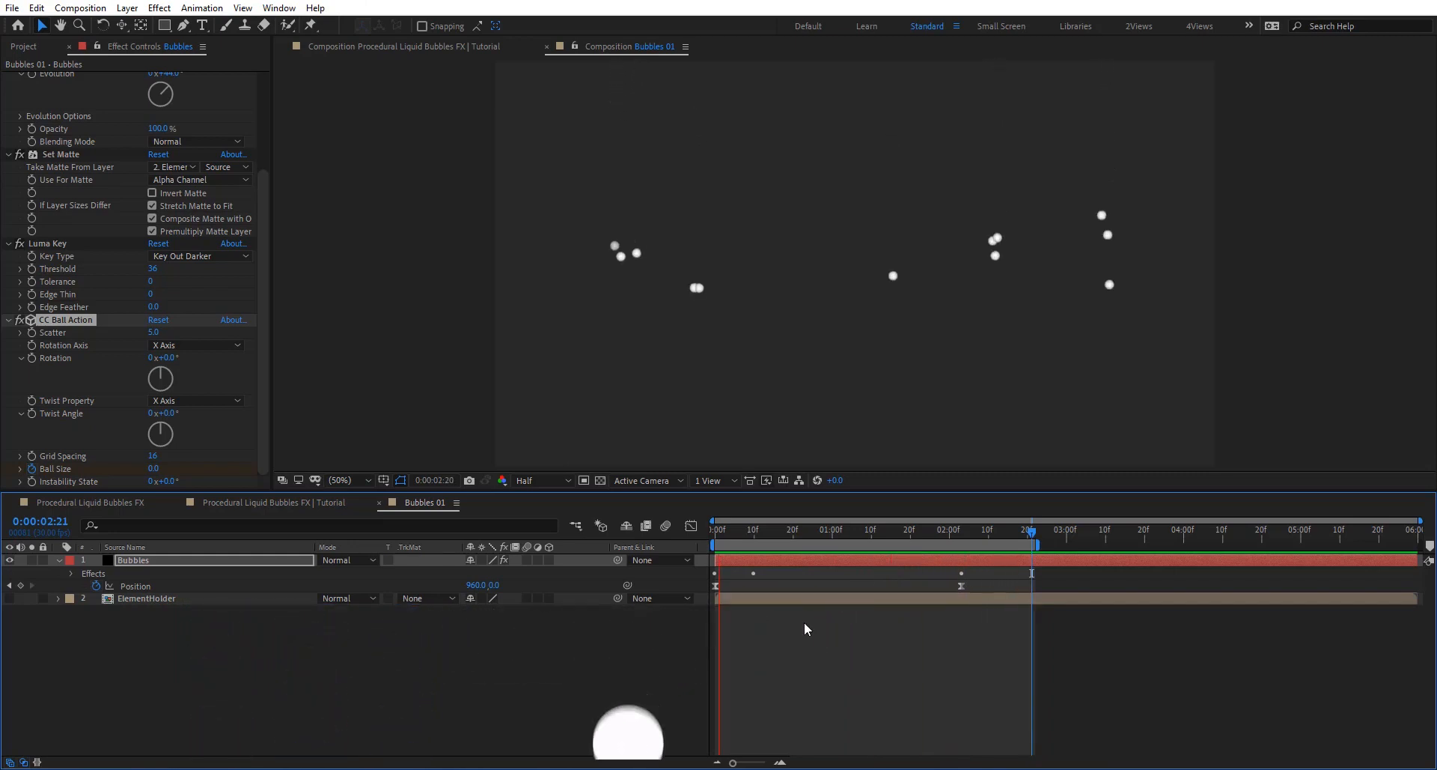
{"action": "key", "text": "space"}
Step: Reveal the keyframes of the Bubbles layer and apply Easy Ease to all three Ball Size keyframes
{"action": "key", "text": "u"}
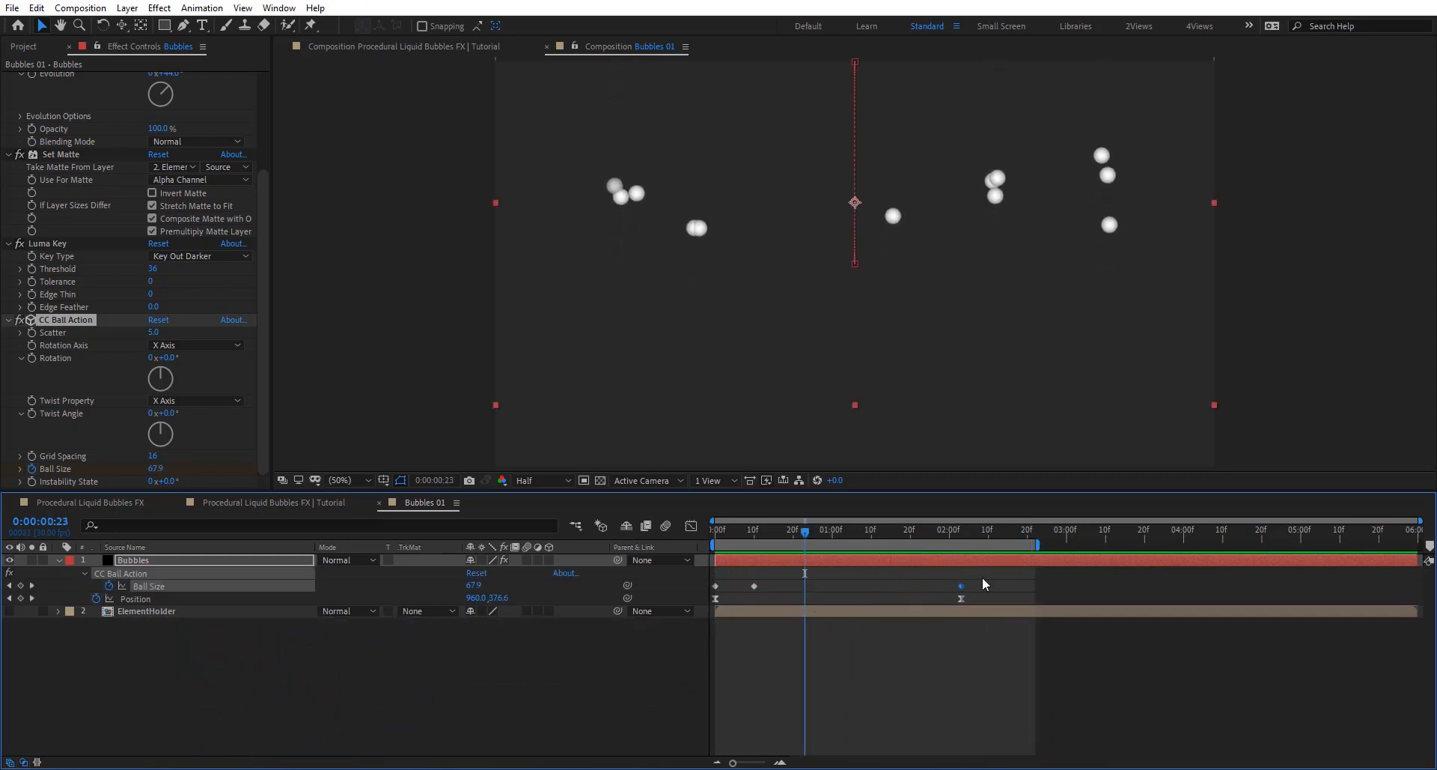
{"action": "left_click_drag", "start_coordinate": [985, 578], "coordinate": [706, 593]}
{"action": "key", "text": "F9"}
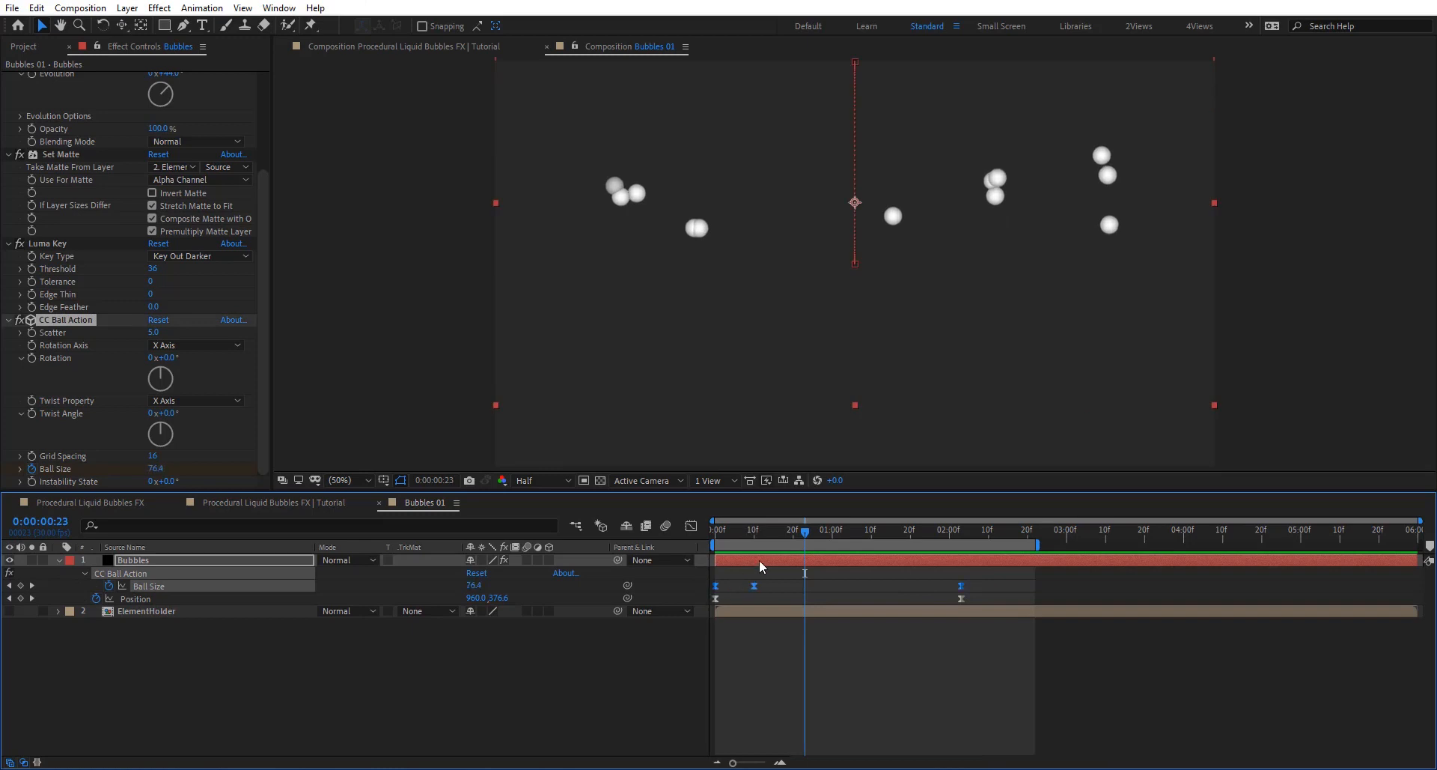
Step: Try an Instability State of 60° on CC Ball Action at 0:00:01:05
{"action": "left_click_drag", "start_coordinate": [804, 531], "coordinate": [852, 531]}
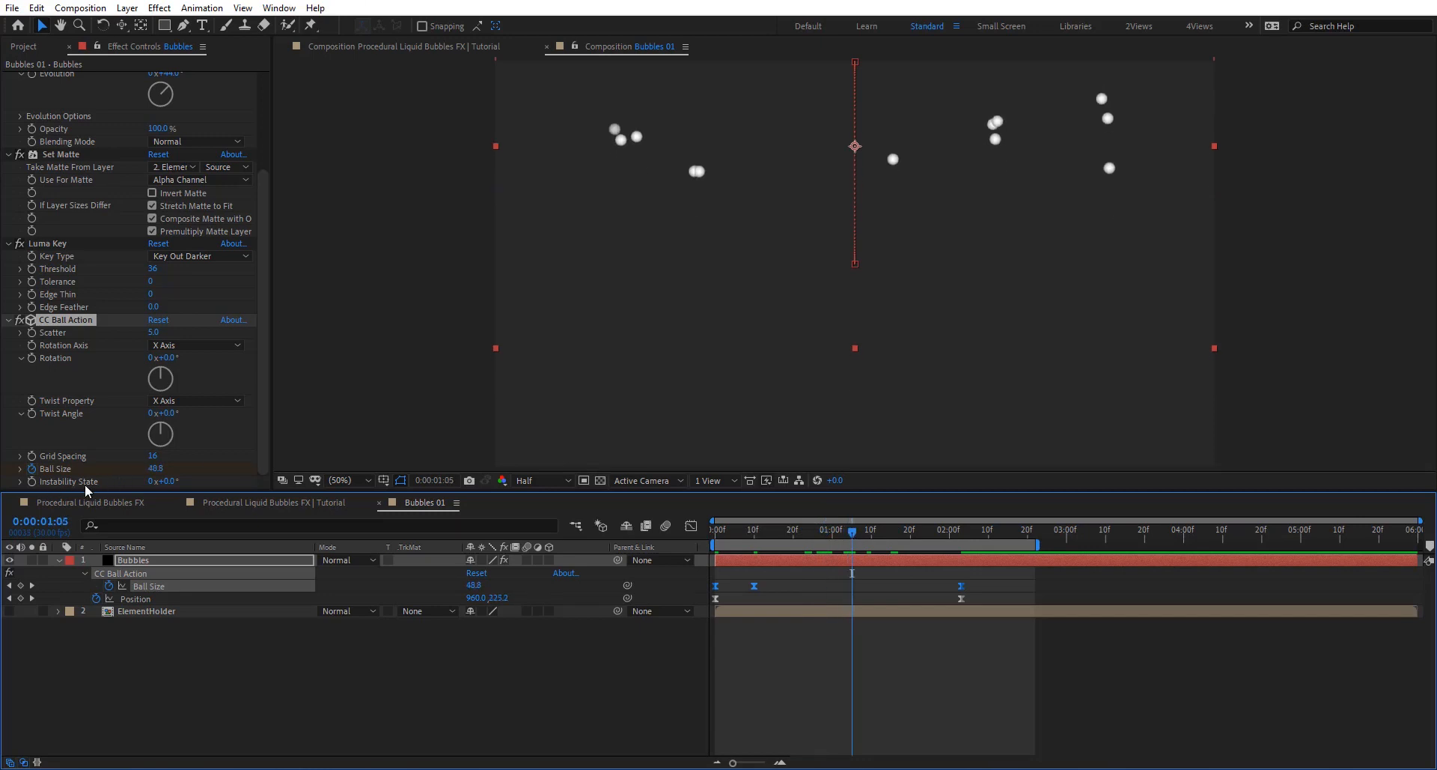
{"action": "left_click_drag", "start_coordinate": [177, 481], "coordinate": [668, 563]}
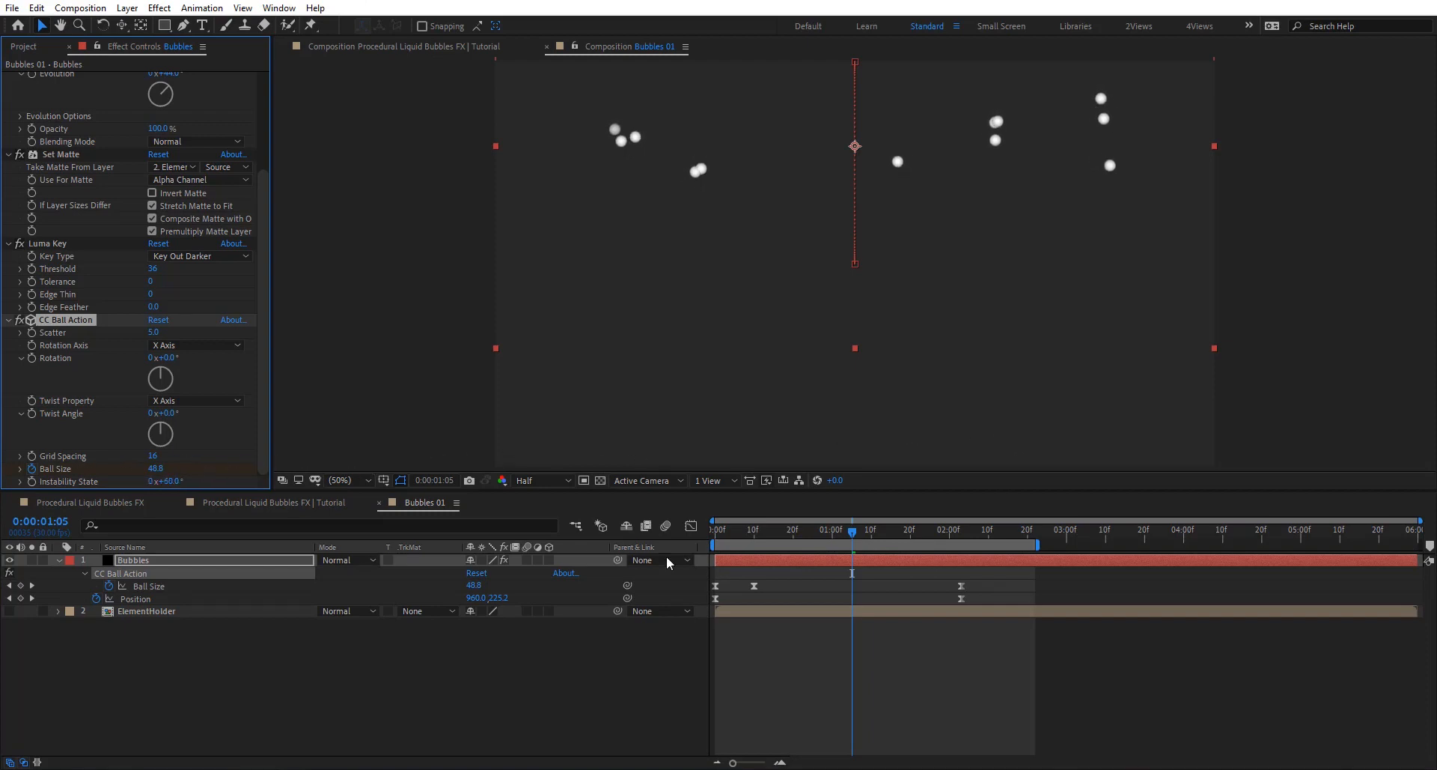
Step: Keyframe the CC Ball Action Instability State at 0° on frame 10
{"action": "left_click", "coordinate": [758, 535]}
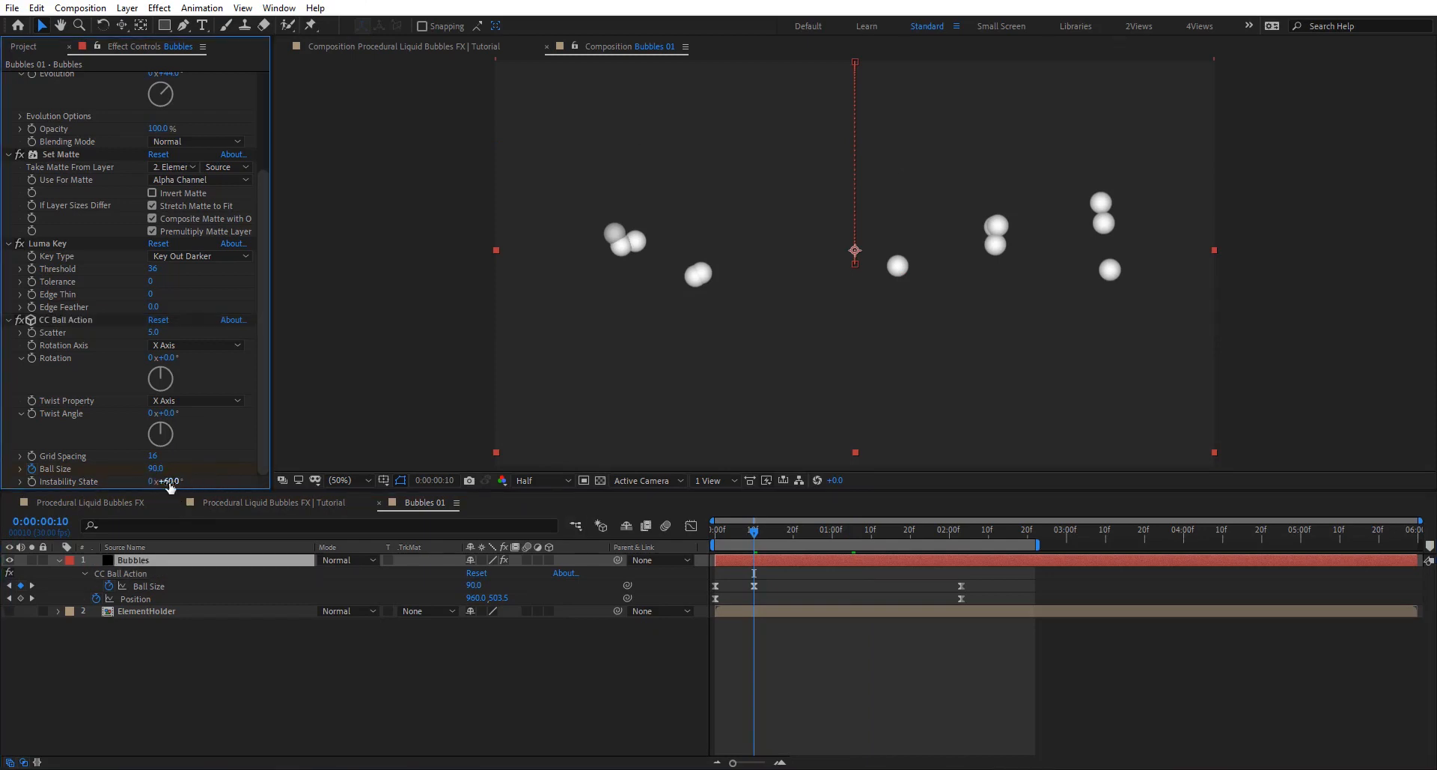
{"action": "left_click", "coordinate": [169, 482]}
{"action": "key", "text": "Return"}
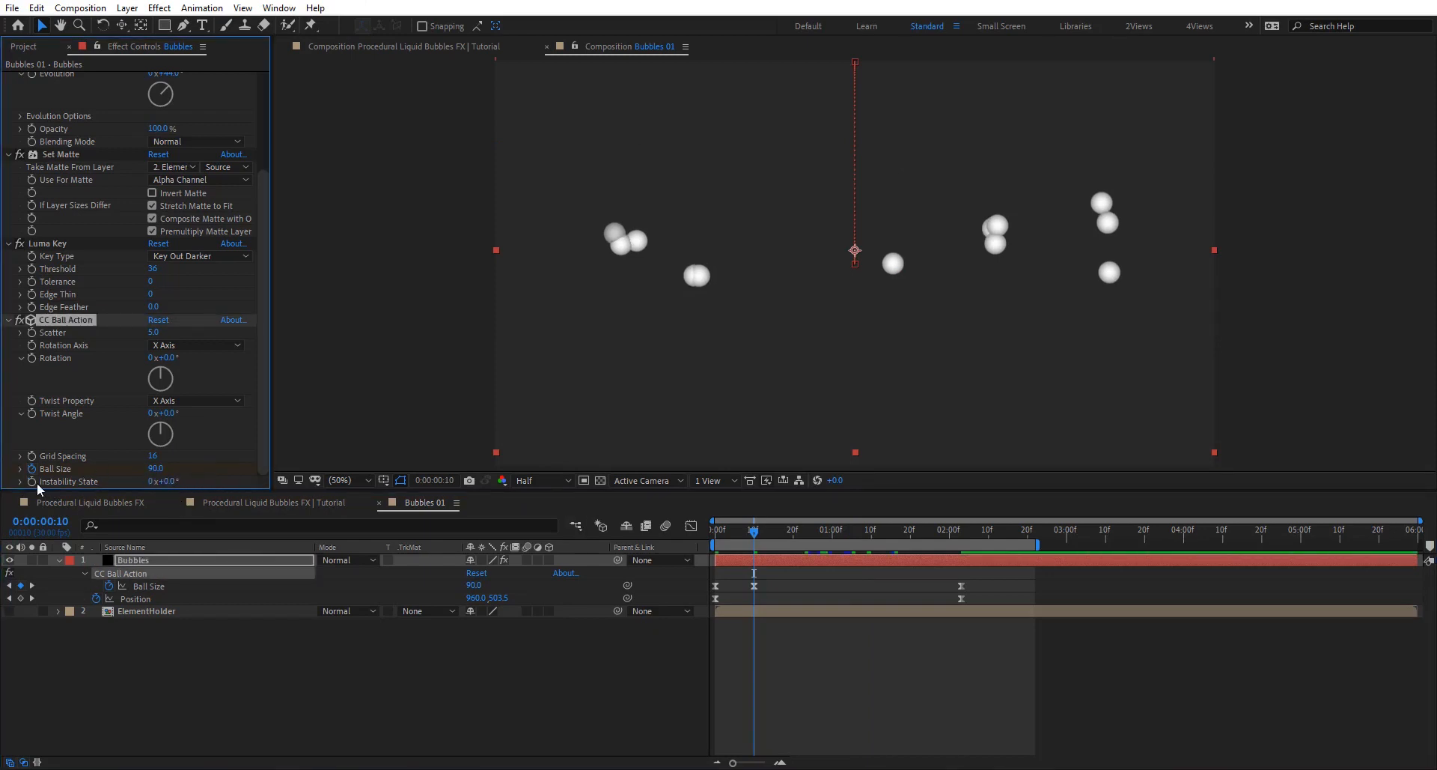
{"action": "left_click", "coordinate": [32, 481]}
Step: Set the Instability State to 4 full revolutions at 0:00:02:03 and preview the bubble motion
{"action": "left_click", "coordinate": [959, 527]}
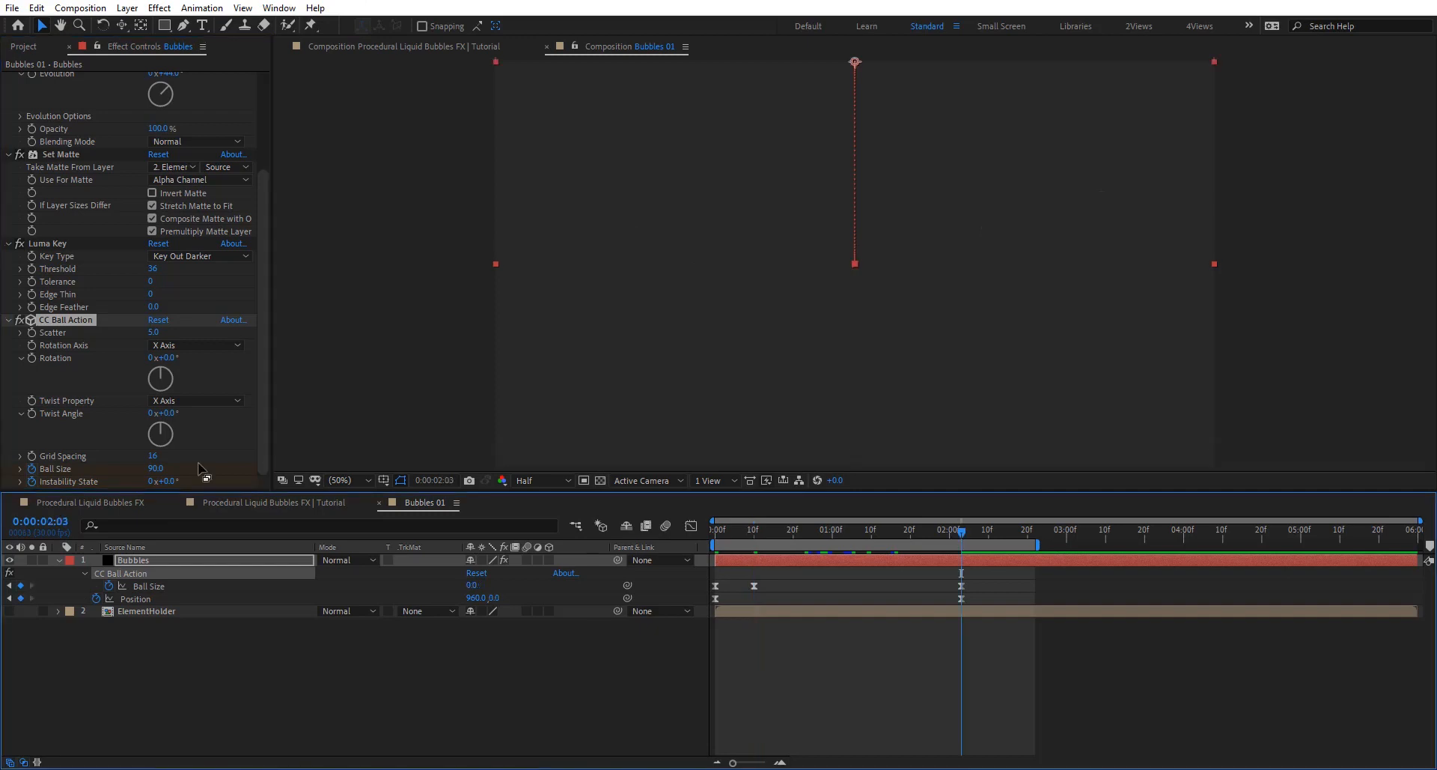
{"action": "left_click", "coordinate": [151, 482]}
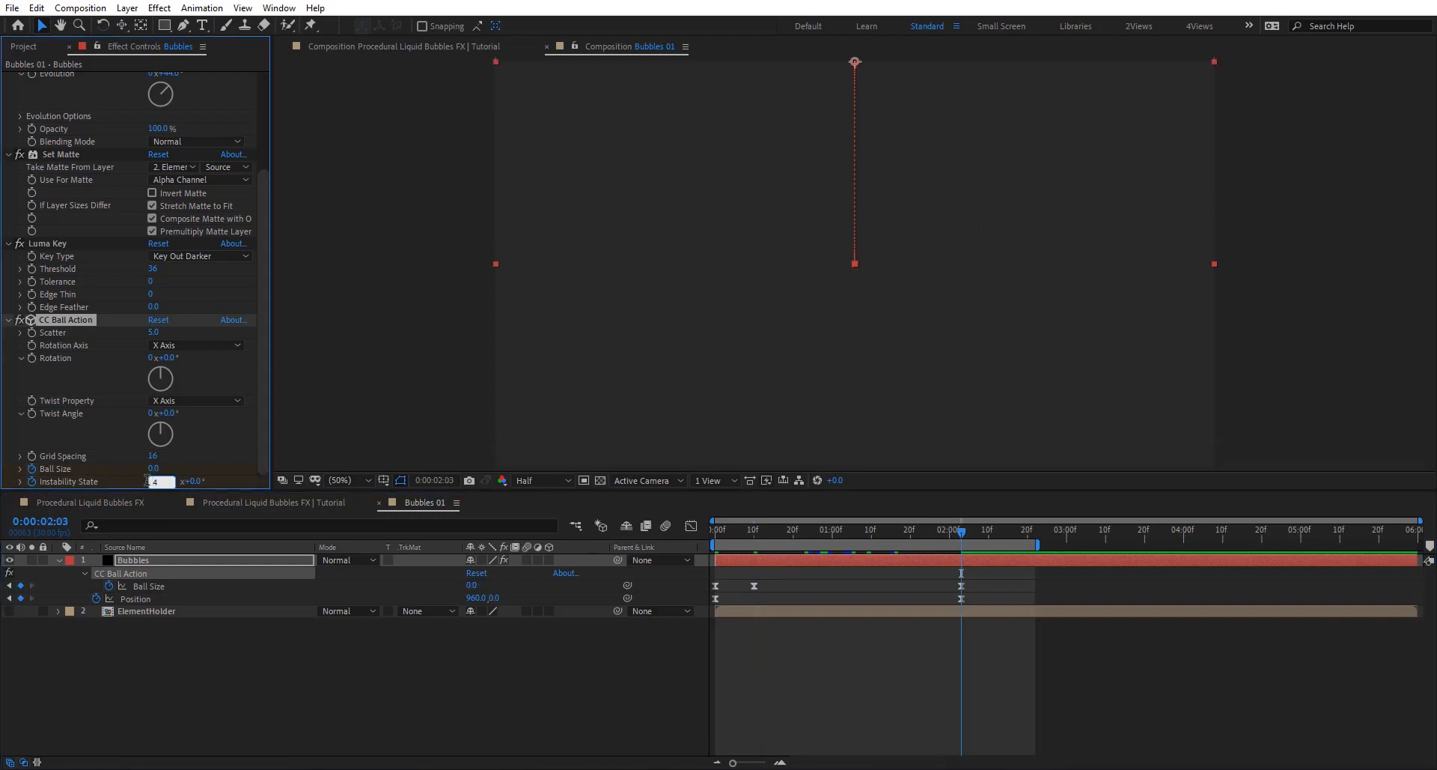
{"action": "type", "text": "4"}
{"action": "key", "text": "Return"}
{"action": "key", "text": "space"}
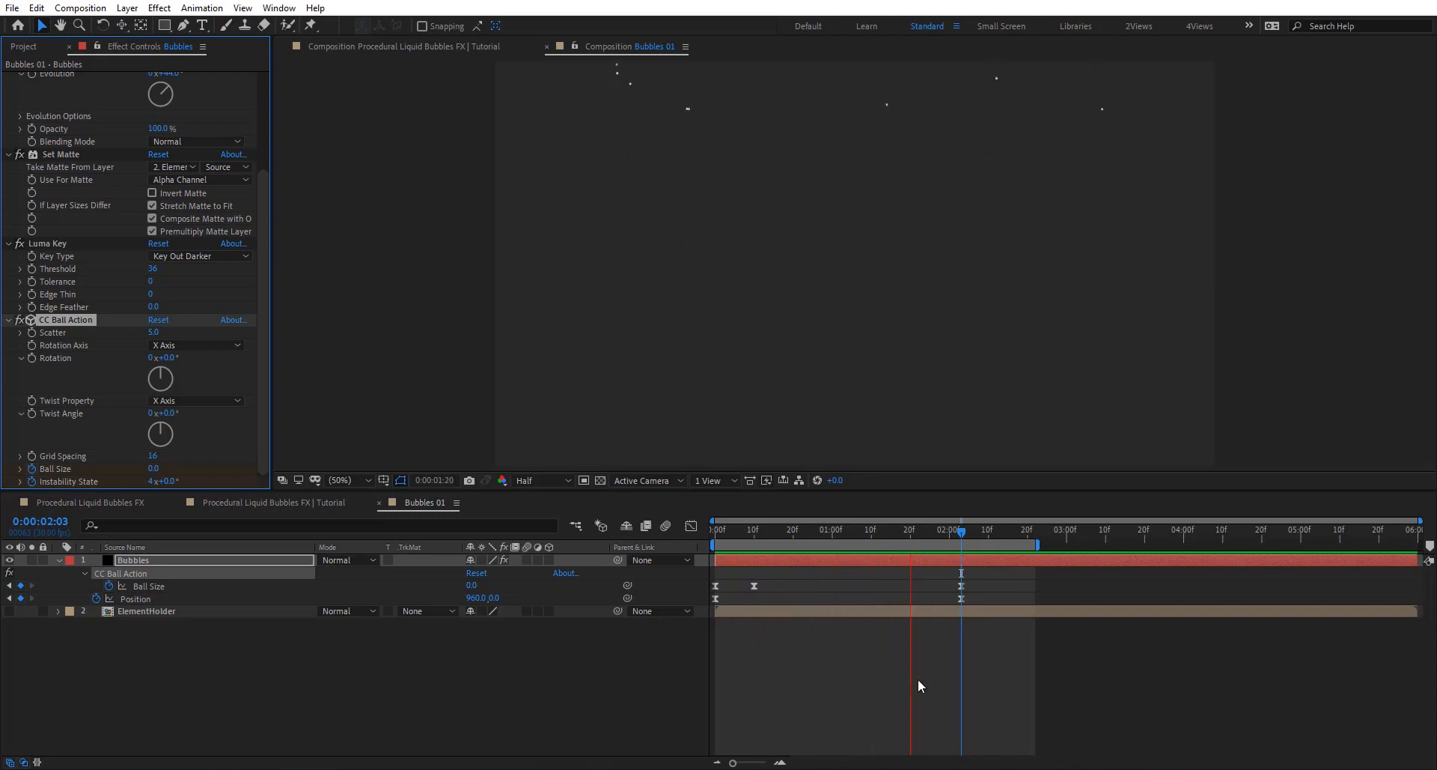
{"action": "left_click_drag", "start_coordinate": [860, 530], "coordinate": [809, 545]}
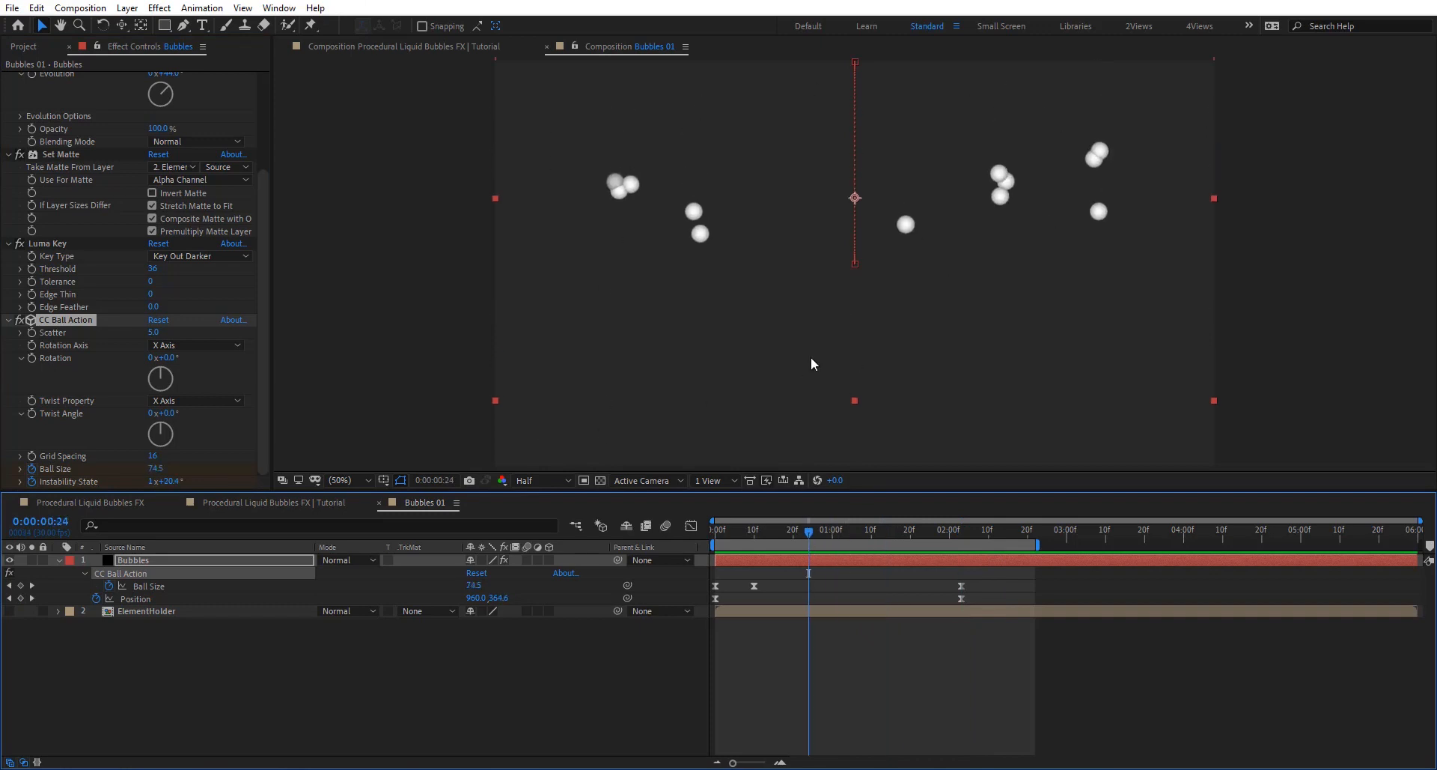
Step: Add a null object to the Bubbles 01 composition and rename it Controller
{"action": "right_click", "coordinate": [331, 683]}
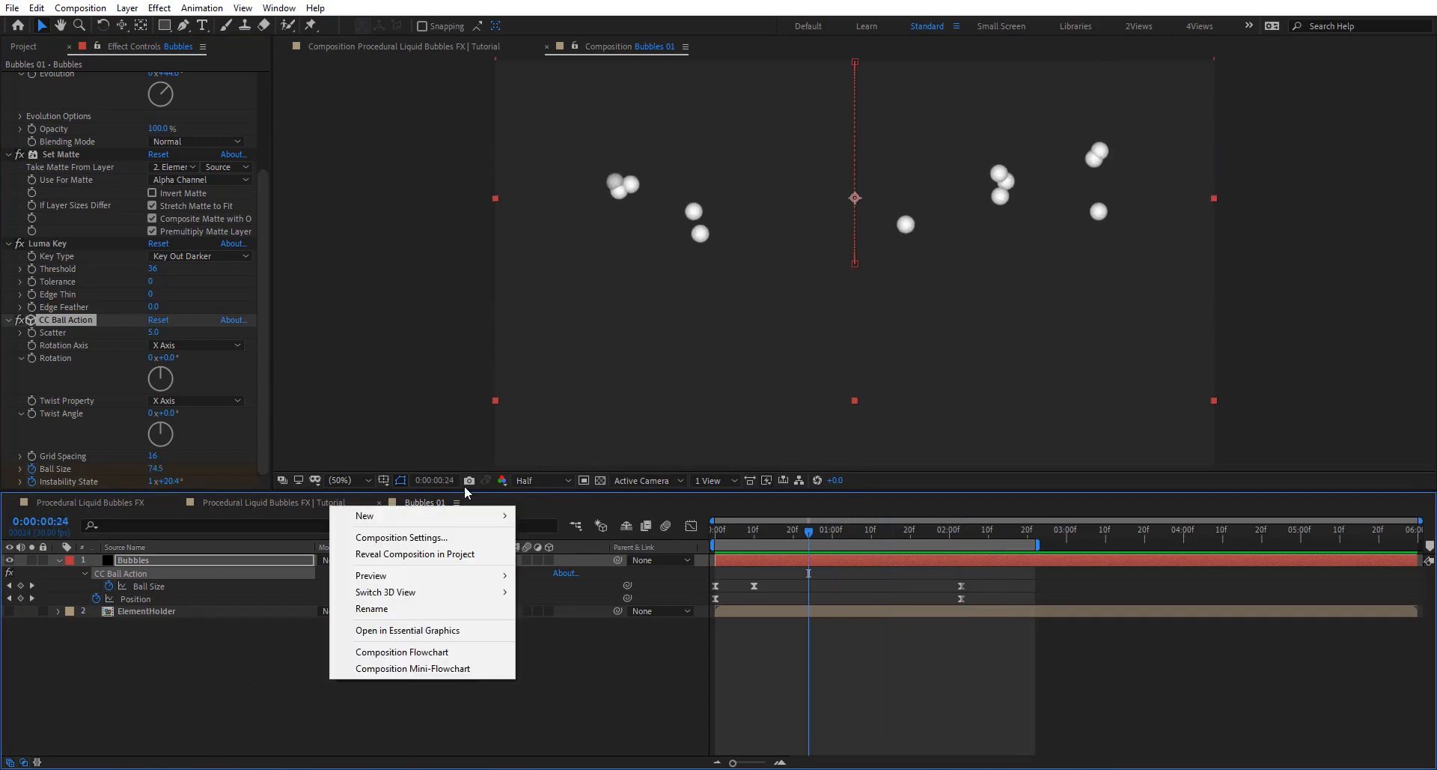
{"action": "mouse_move", "coordinate": [470, 517]}
{"action": "left_click", "coordinate": [599, 604]}
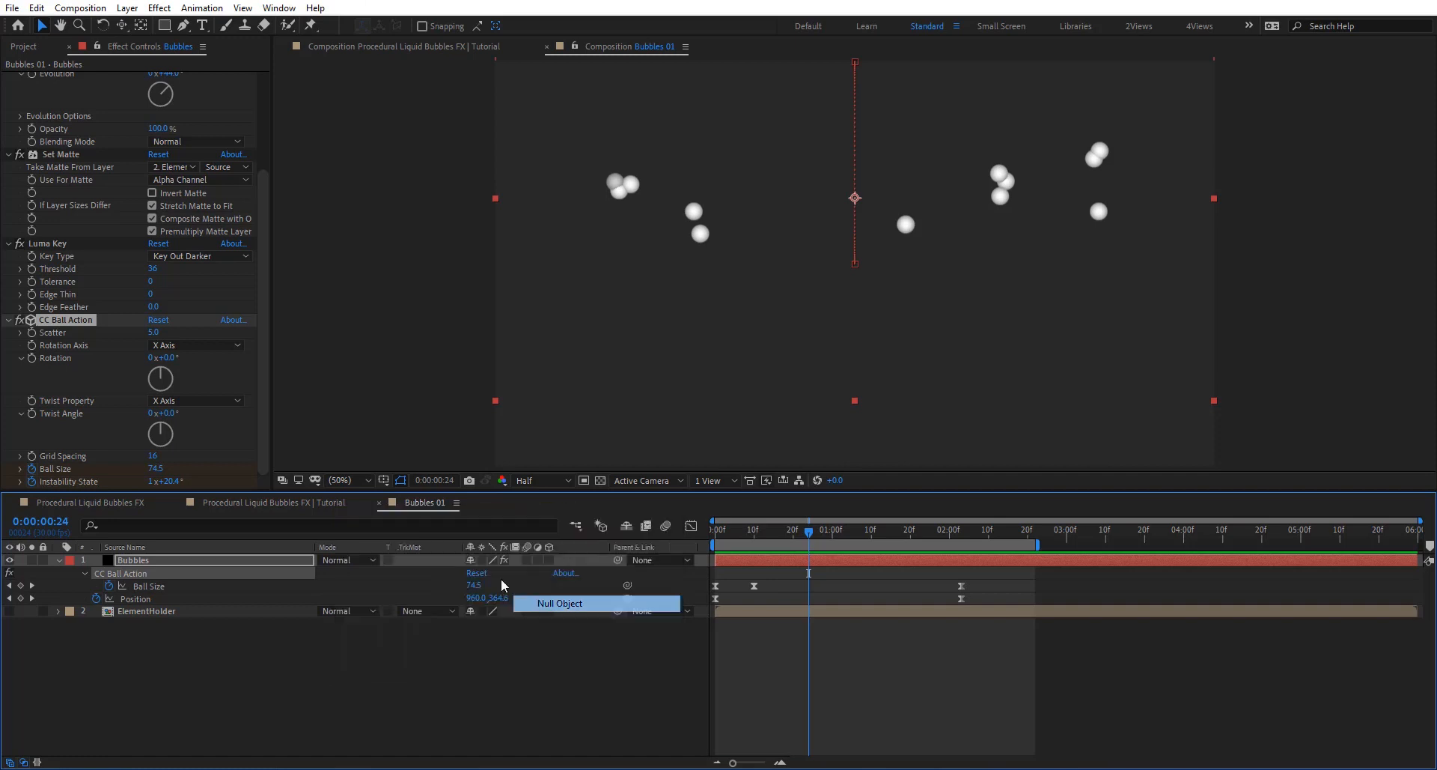
{"action": "key", "text": "Return"}
{"action": "type", "text": "Con"}
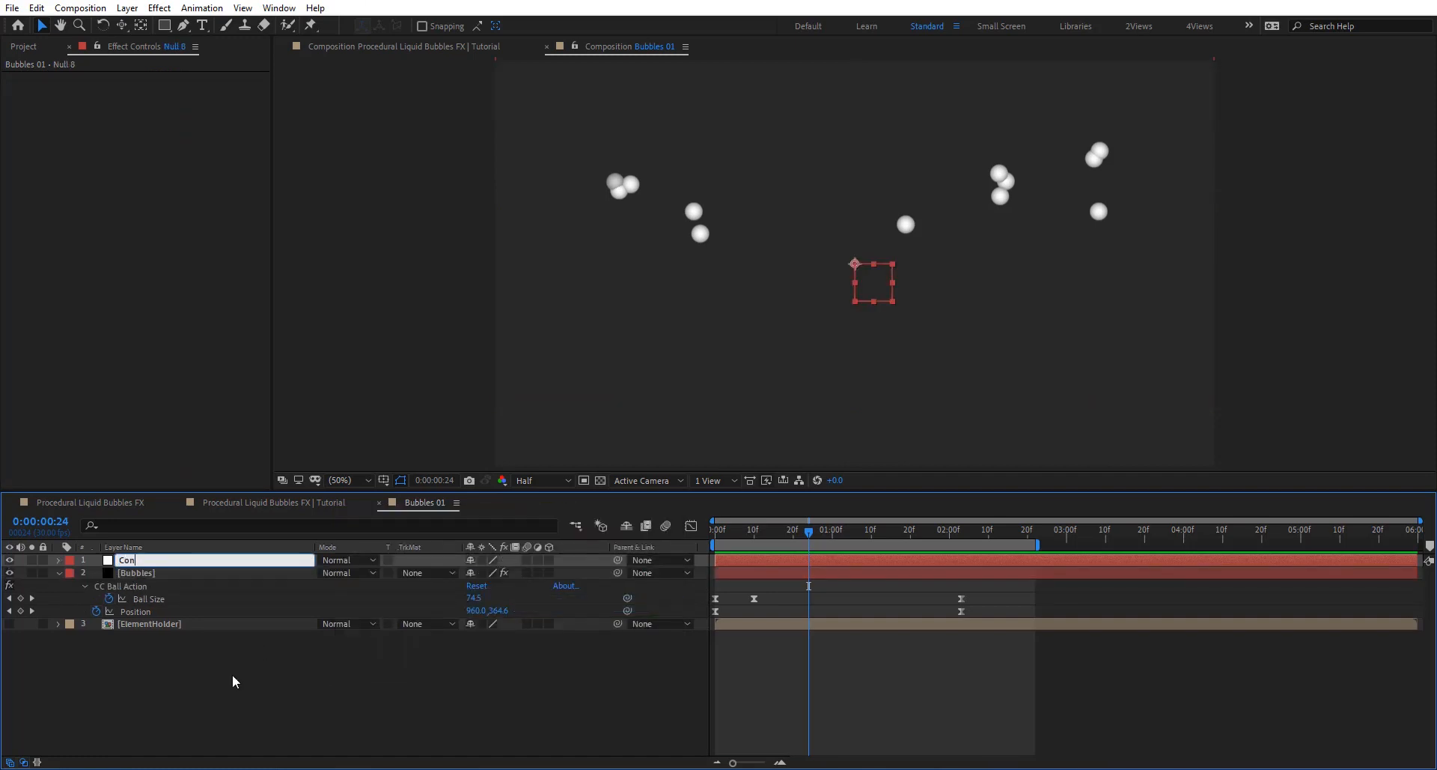
{"action": "type", "text": "troller"}
{"action": "key", "text": "Return"}
Step: Apply a Slider Control effect to the Controller null and rename it nBubbles
{"action": "key", "text": "ctrl+space"}
{"action": "type", "text": "sl"}
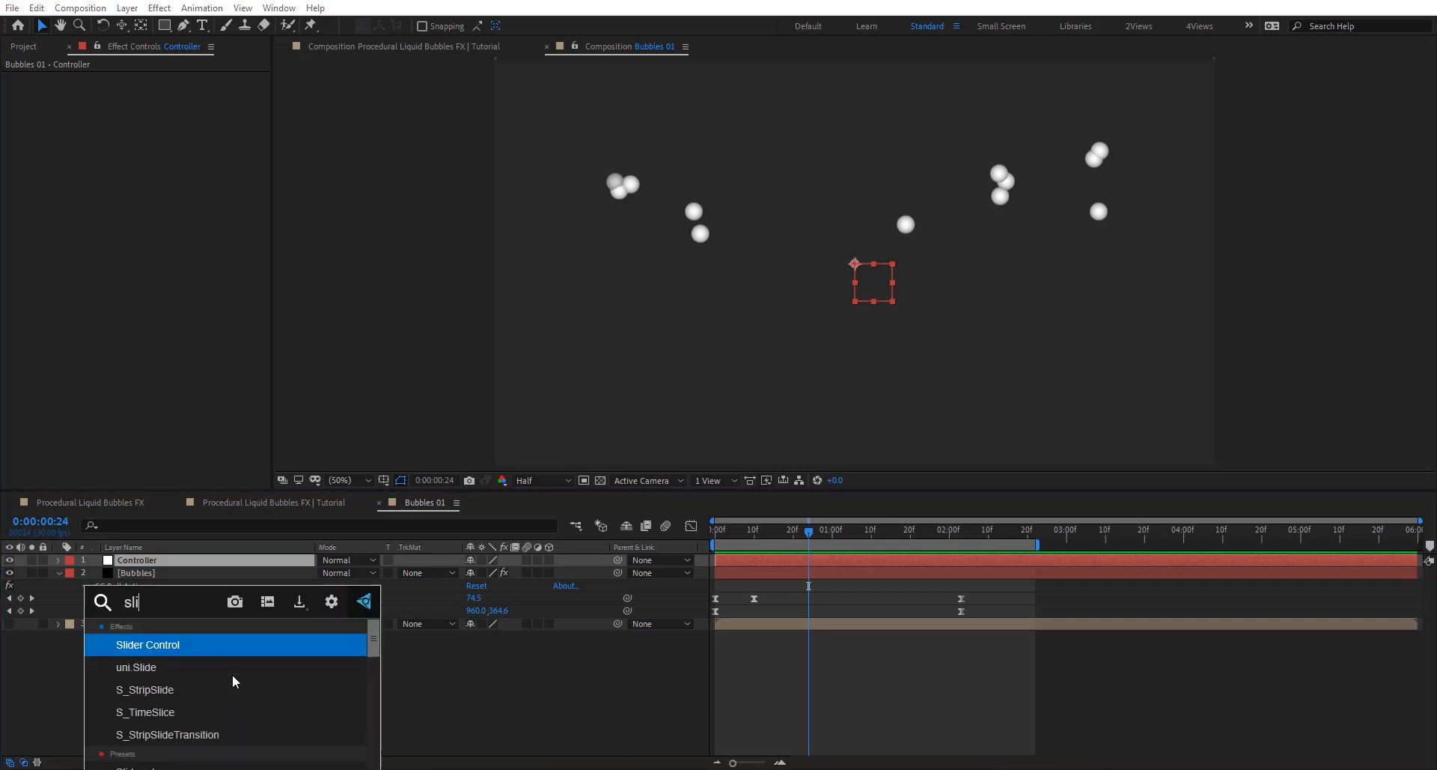
{"action": "key", "text": "Return"}
{"action": "key", "text": "Return"}
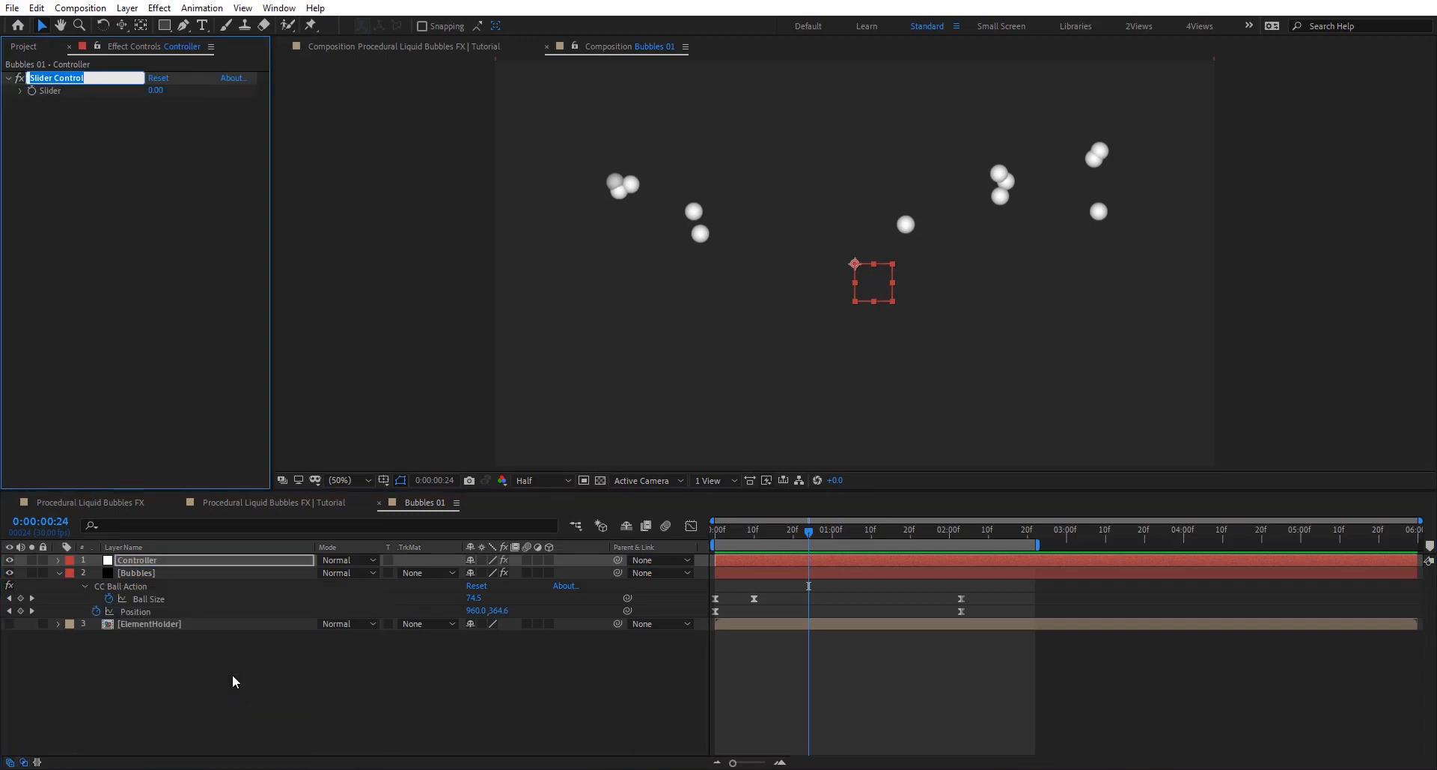
{"action": "type", "text": "nBubbles"}
{"action": "key", "text": "Return"}
Step: Duplicate the nBubbles slider control and rename the copy Seeds
{"action": "key", "text": "ctrl+d"}
{"action": "key", "text": "Return"}
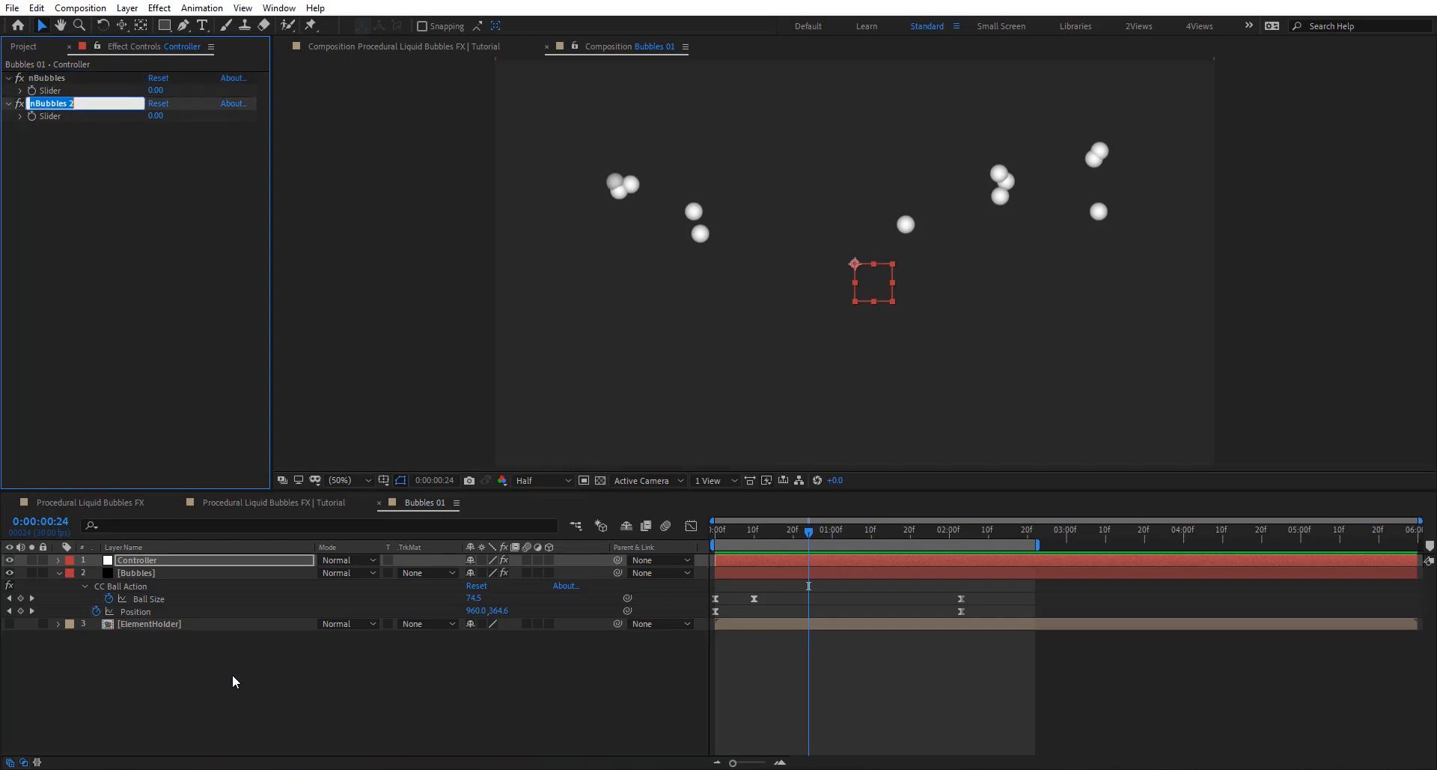
{"action": "type", "text": "Seeds"}
{"action": "key", "text": "Return"}
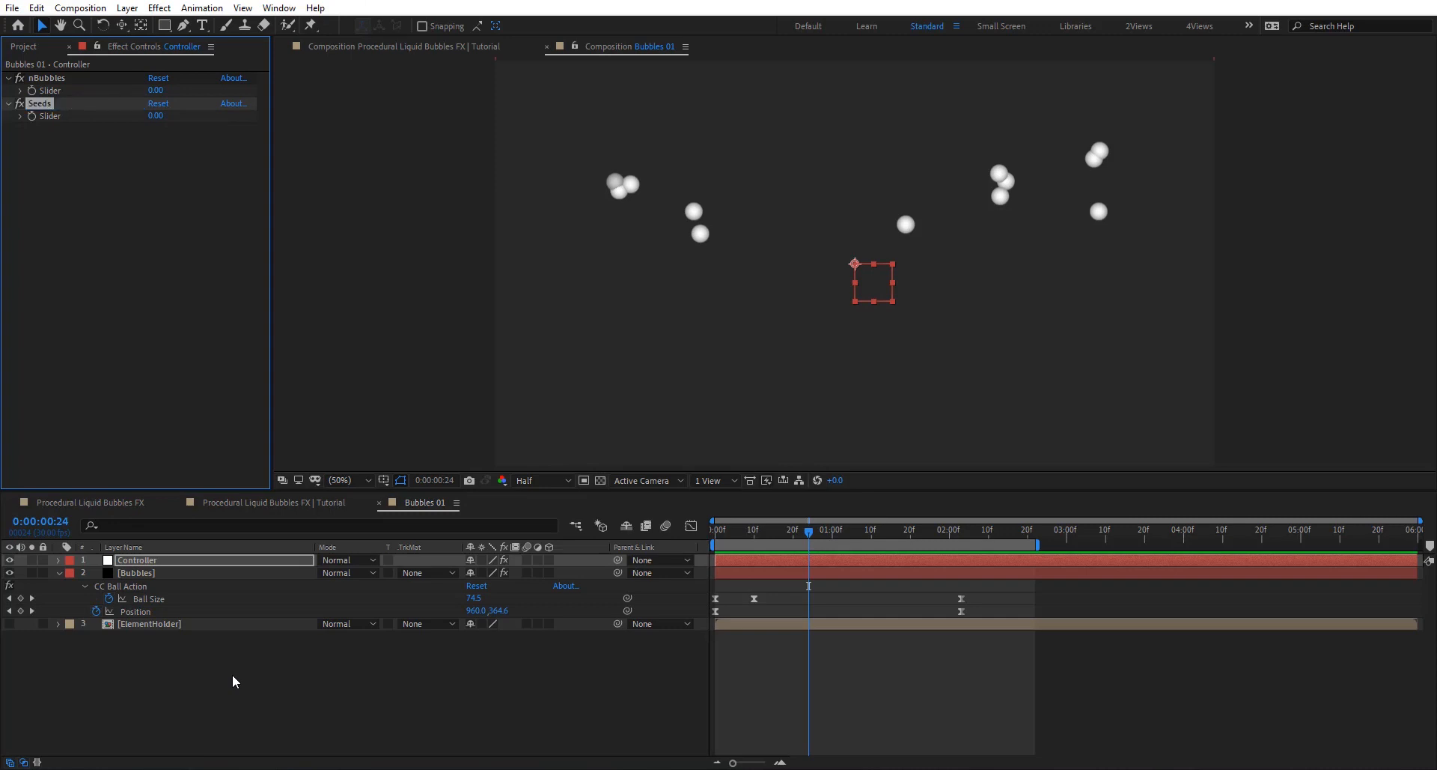
Step: Duplicate the Seeds slider control on the Controller null and rename the copy Scatter
{"action": "key", "text": "ctrl+d"}
{"action": "key", "text": "Return"}
{"action": "type", "text": "Sca"}
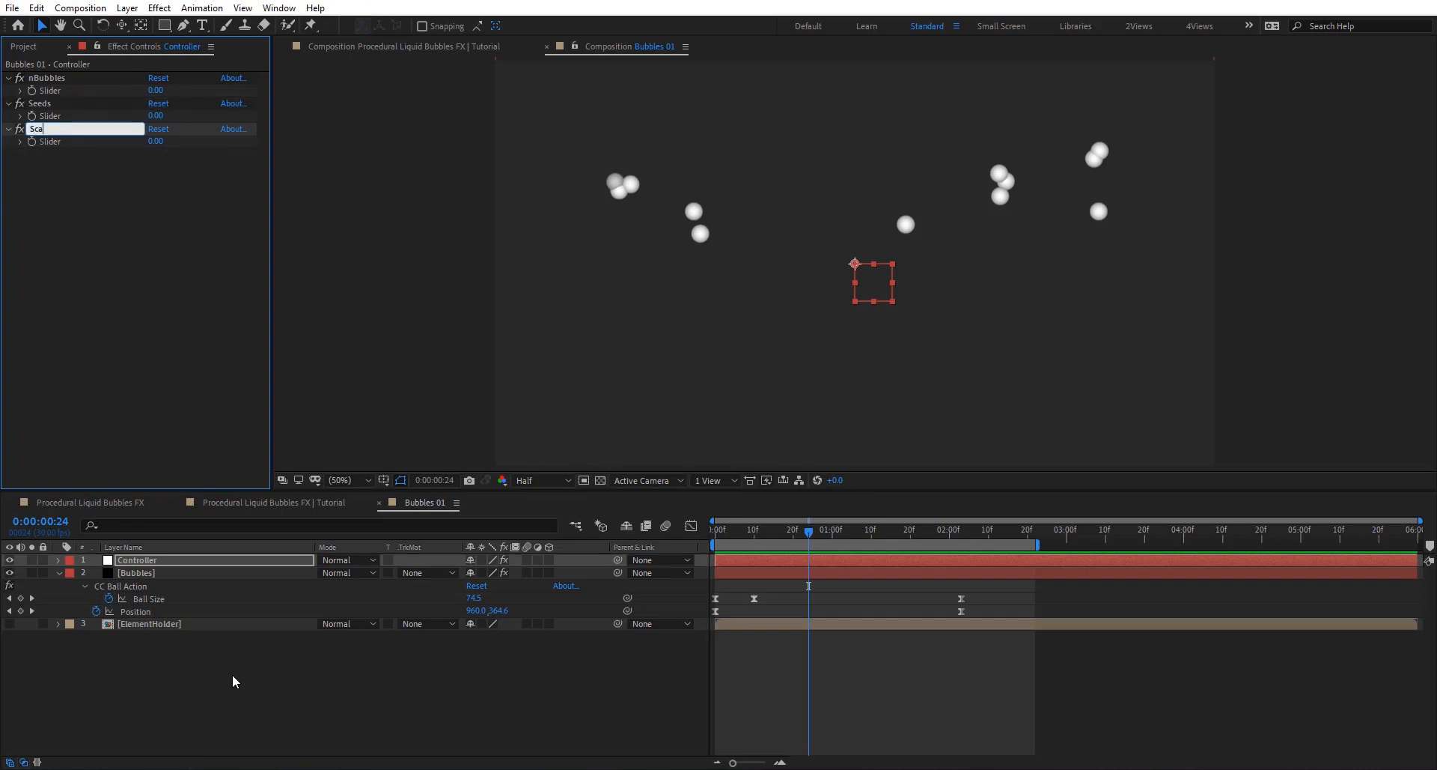
{"action": "type", "text": "tter"}
{"action": "key", "text": "Return"}
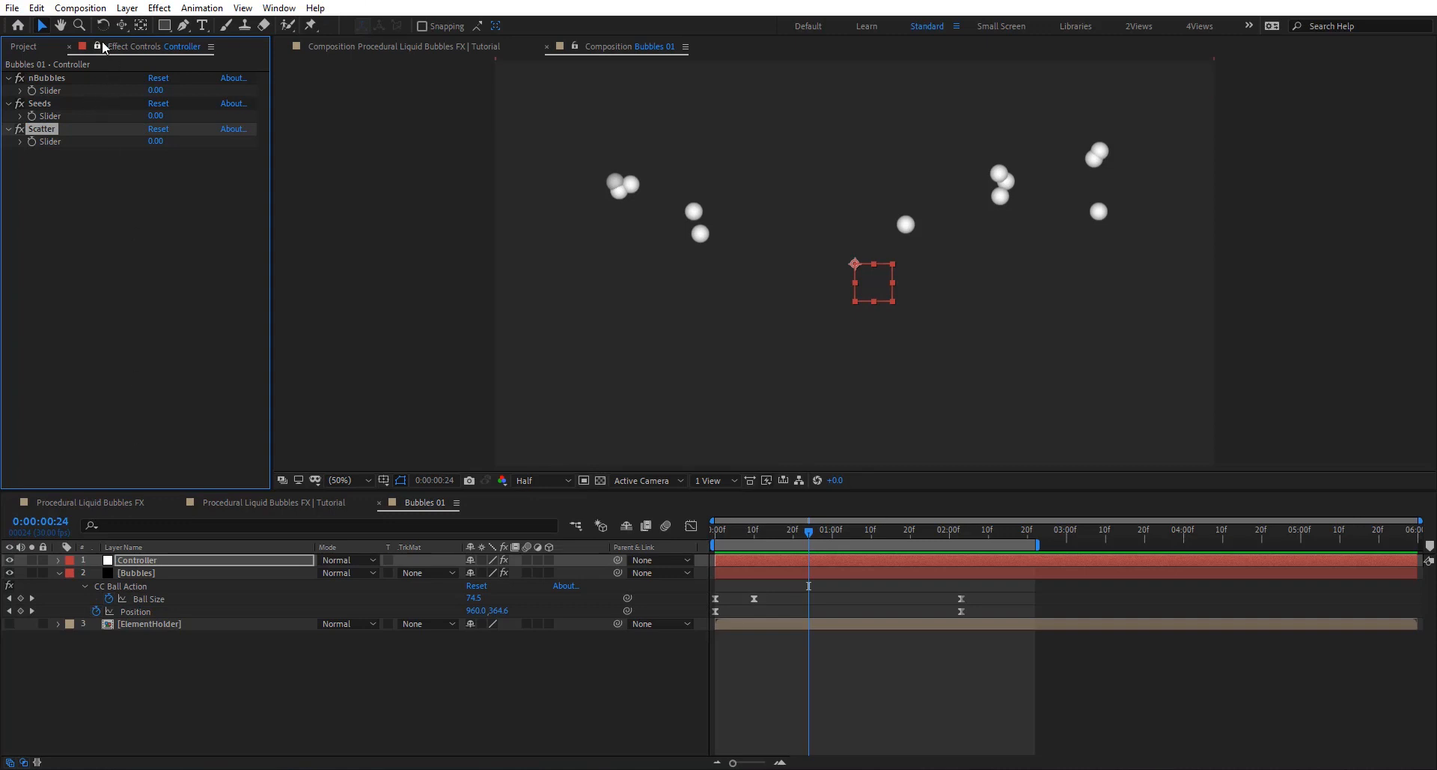
Step: Reveal the Fractal Noise properties of the Bubbles layer while keeping the Controller's effects in view
{"action": "left_click", "coordinate": [138, 574]}
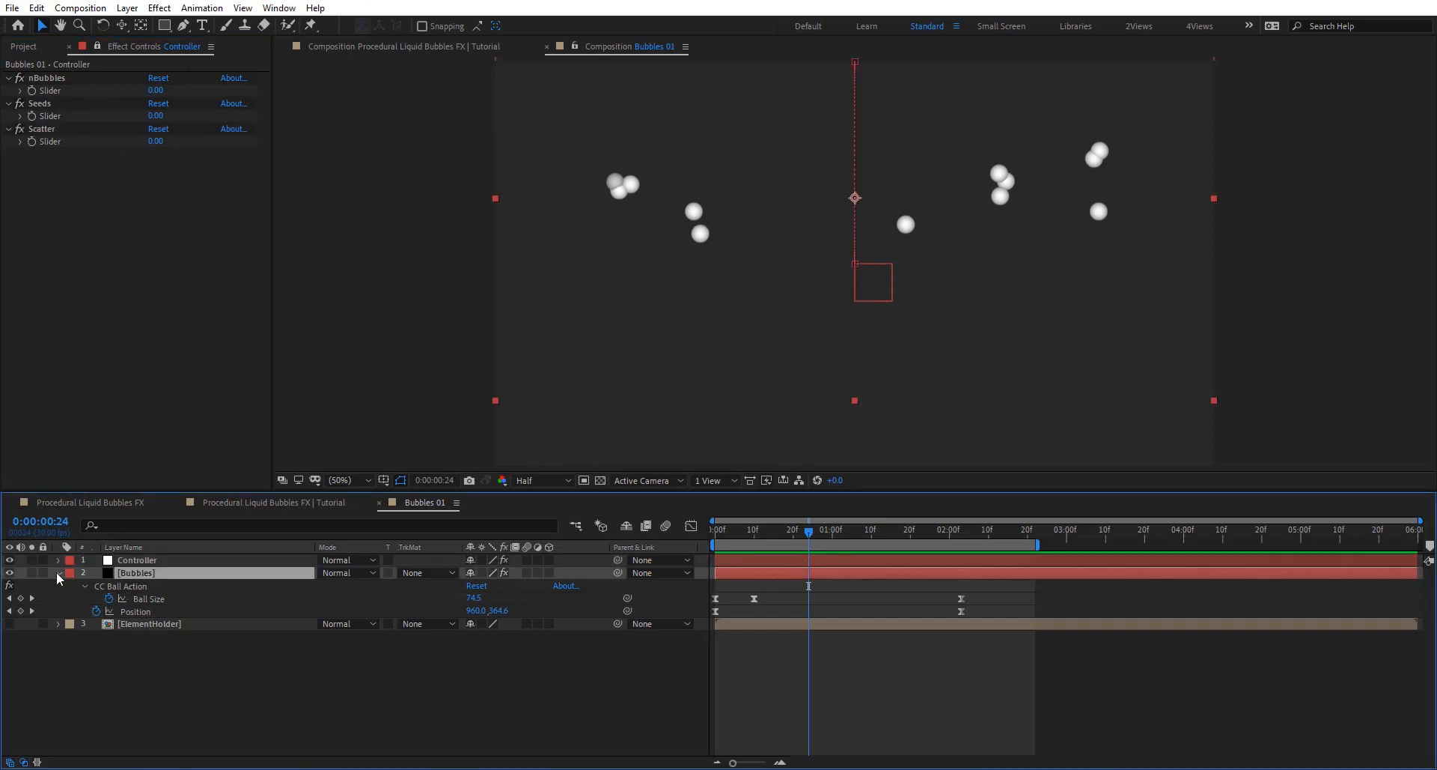
{"action": "left_click", "coordinate": [58, 572]}
{"action": "left_click", "coordinate": [58, 572]}
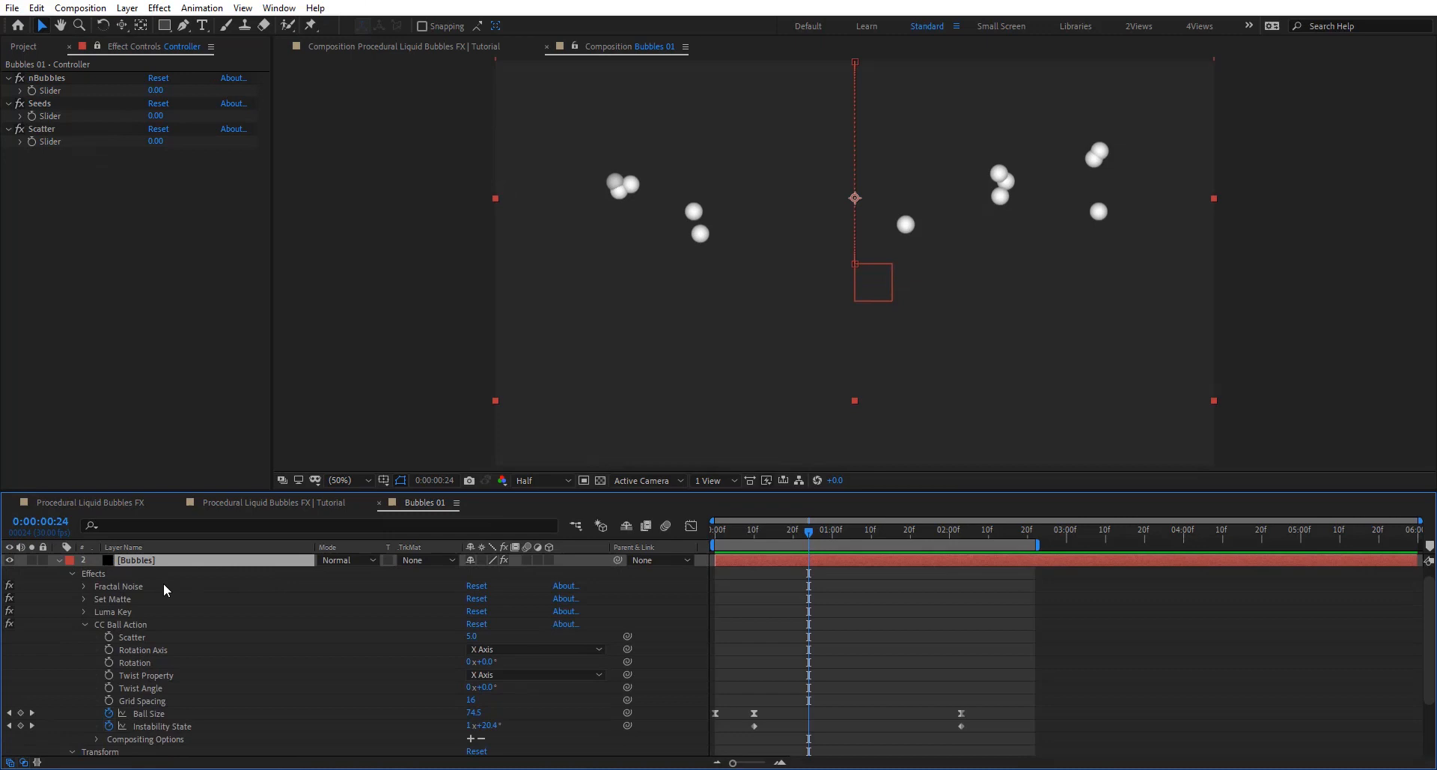
{"action": "left_click", "coordinate": [126, 586]}
{"action": "left_click", "coordinate": [83, 585]}
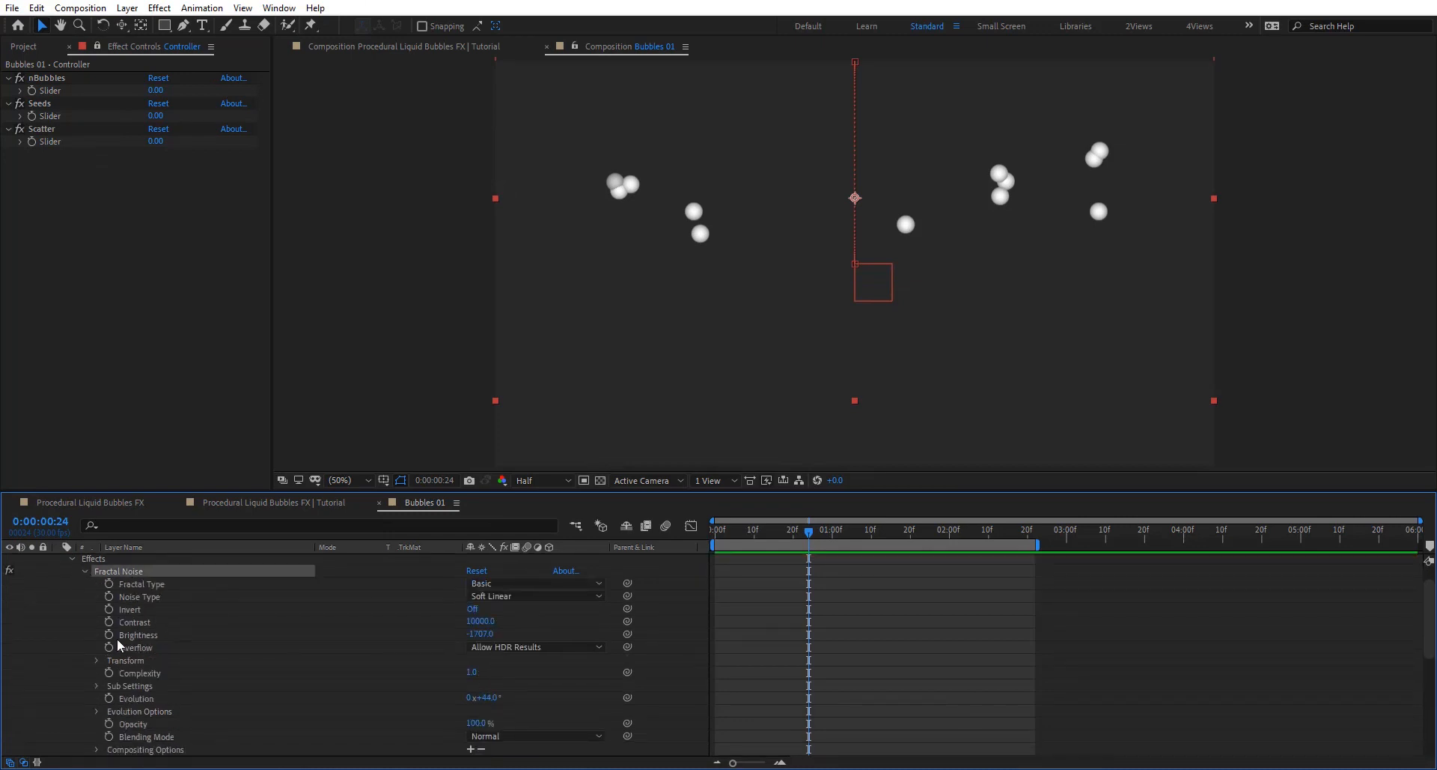
Step: Try a higher Brightness in Fractal Noise to test how it changes the number of bubbles
{"action": "left_click_drag", "start_coordinate": [480, 635], "coordinate": [1404, 639]}
{"action": "left_click", "coordinate": [476, 633]}
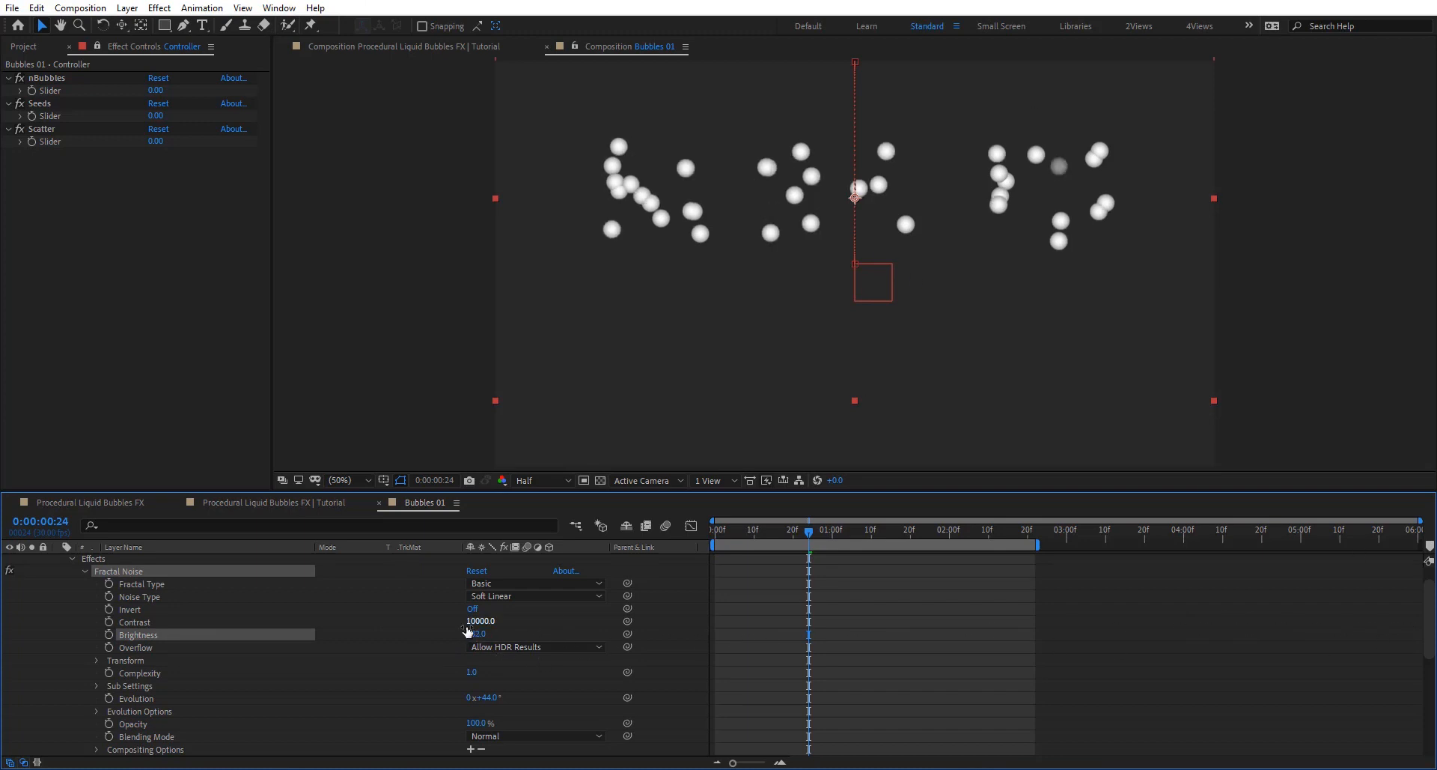
{"action": "type", "text": "702"}
{"action": "key", "text": "Return"}
Step: Add an expression to the Fractal Noise Brightness that links it to the Controller's nBubbles slider
{"action": "left_click", "coordinate": [109, 634], "text": "alt"}
{"action": "left_click_drag", "start_coordinate": [508, 646], "coordinate": [43, 89]}
{"action": "left_click", "coordinate": [783, 713]}
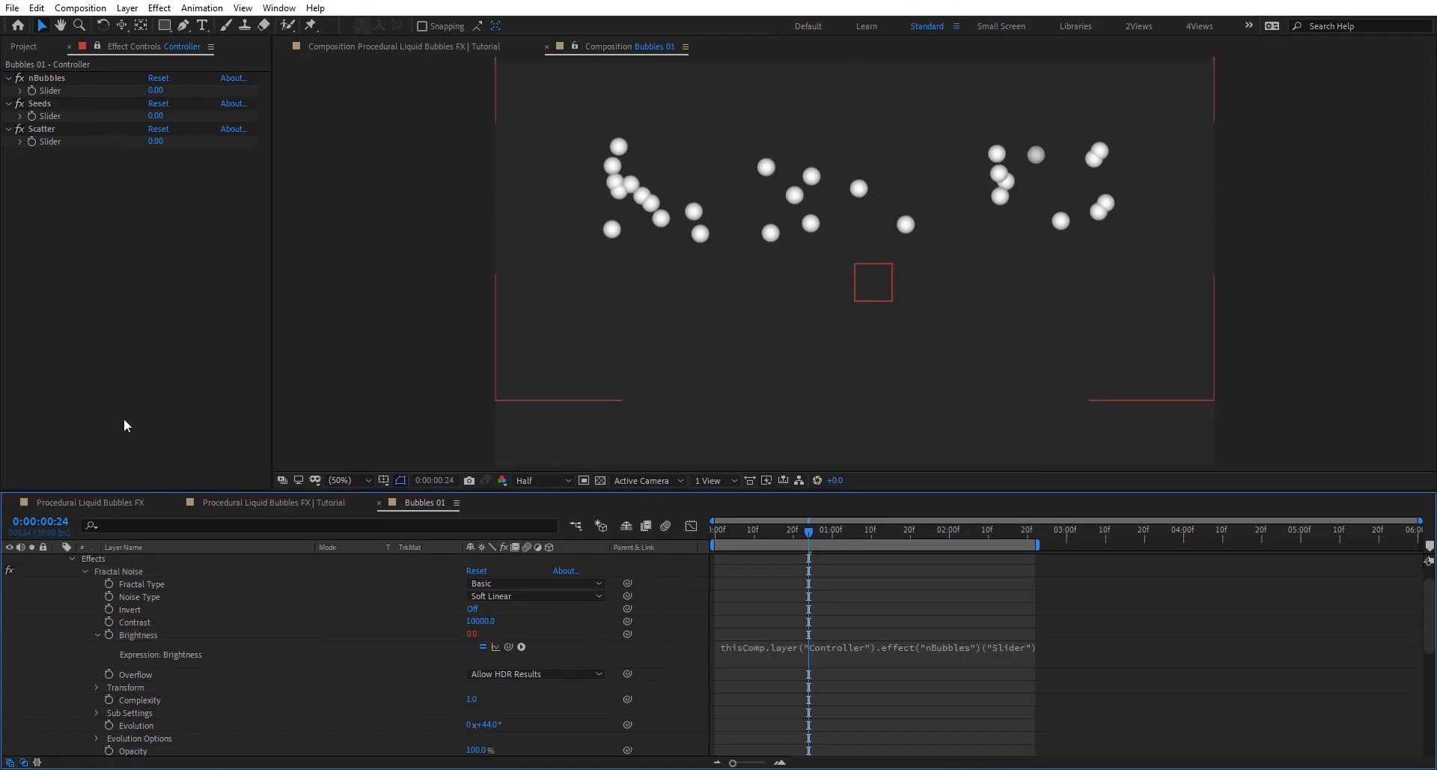
Step: Link the Fractal Noise Random Seed under Evolution Options to the Controller's Seeds slider with an expression
{"action": "scroll", "coordinate": [208, 671], "scroll_direction": "down", "scroll_amount": 1}
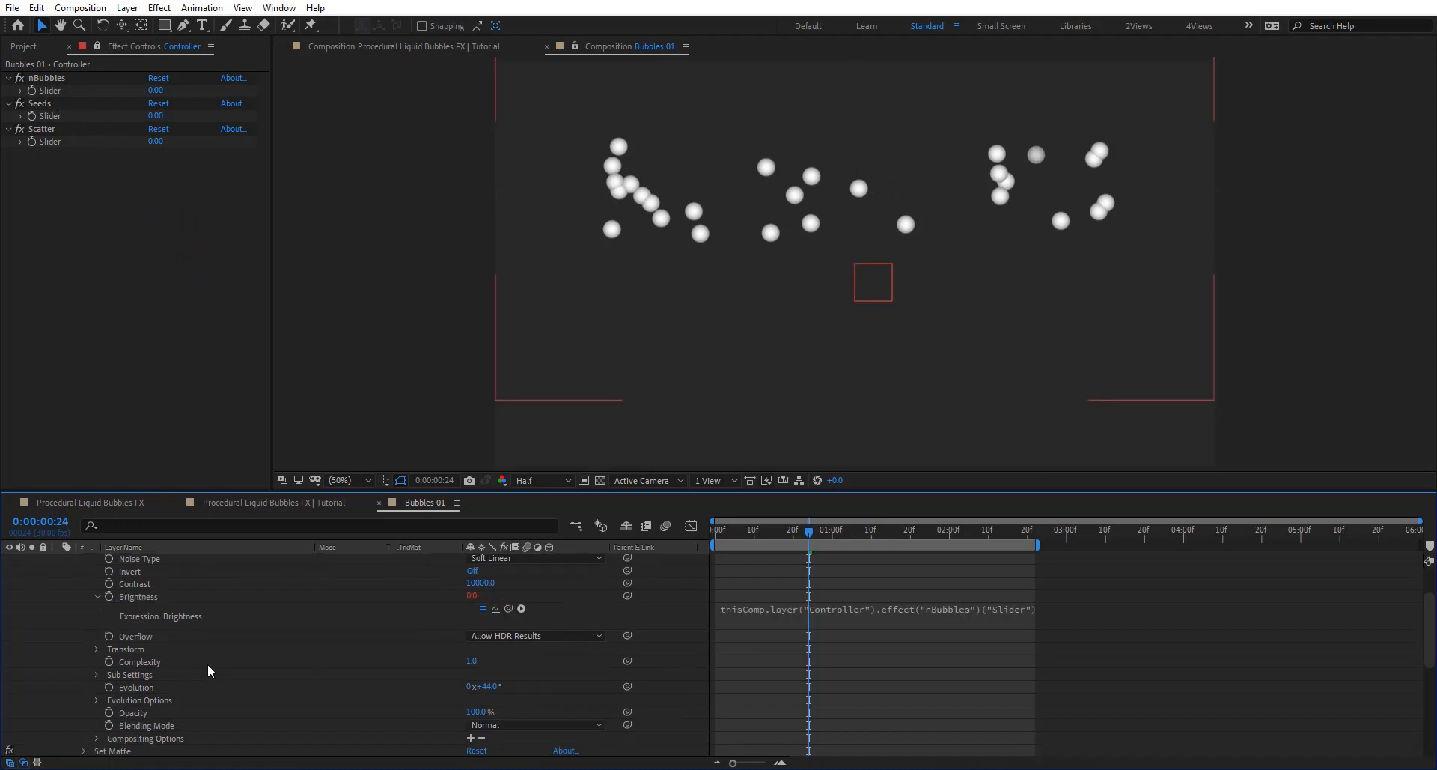
{"action": "left_click", "coordinate": [97, 700]}
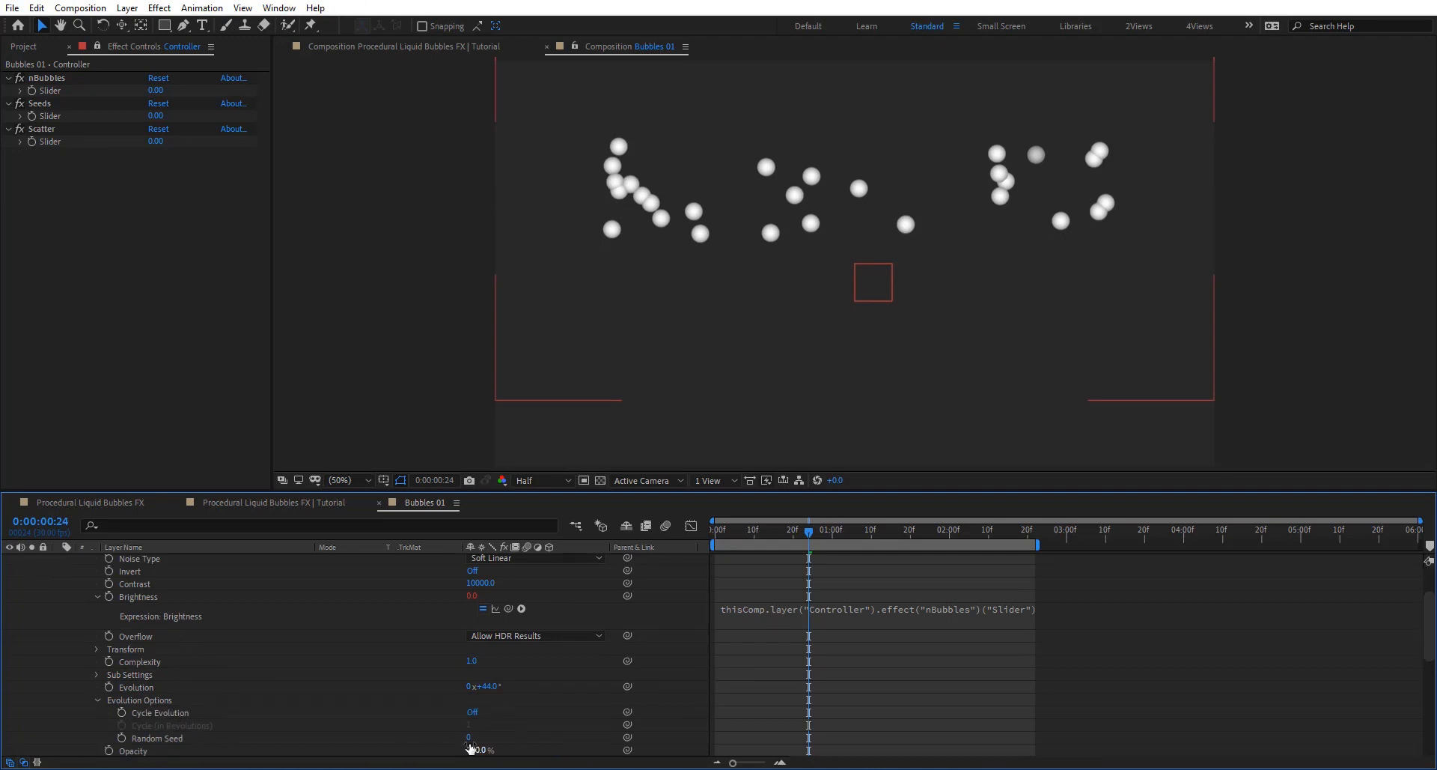
{"action": "left_click_drag", "start_coordinate": [469, 737], "coordinate": [59, 117]}
{"action": "left_click", "coordinate": [122, 737], "text": "alt"}
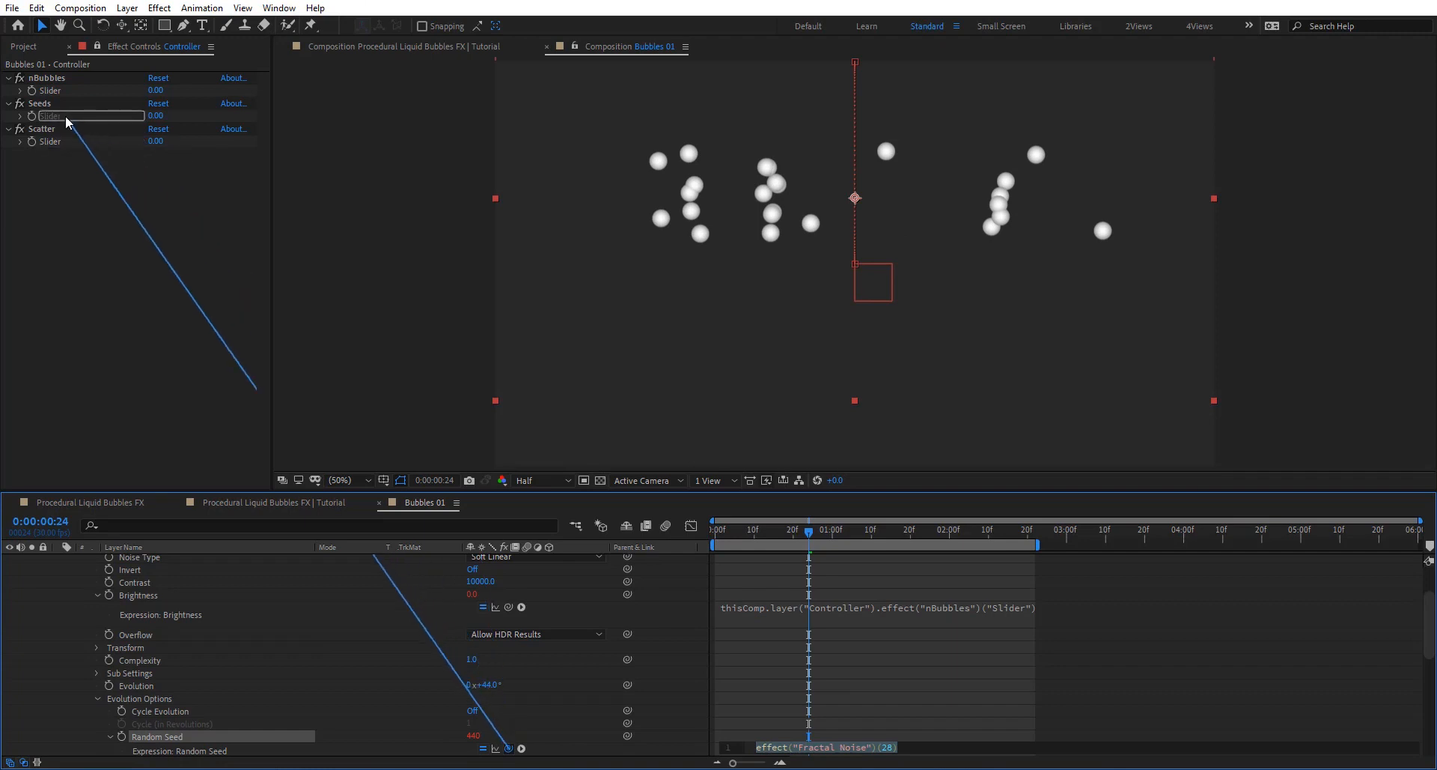
{"action": "scroll", "coordinate": [834, 659], "scroll_direction": "down", "scroll_amount": 1}
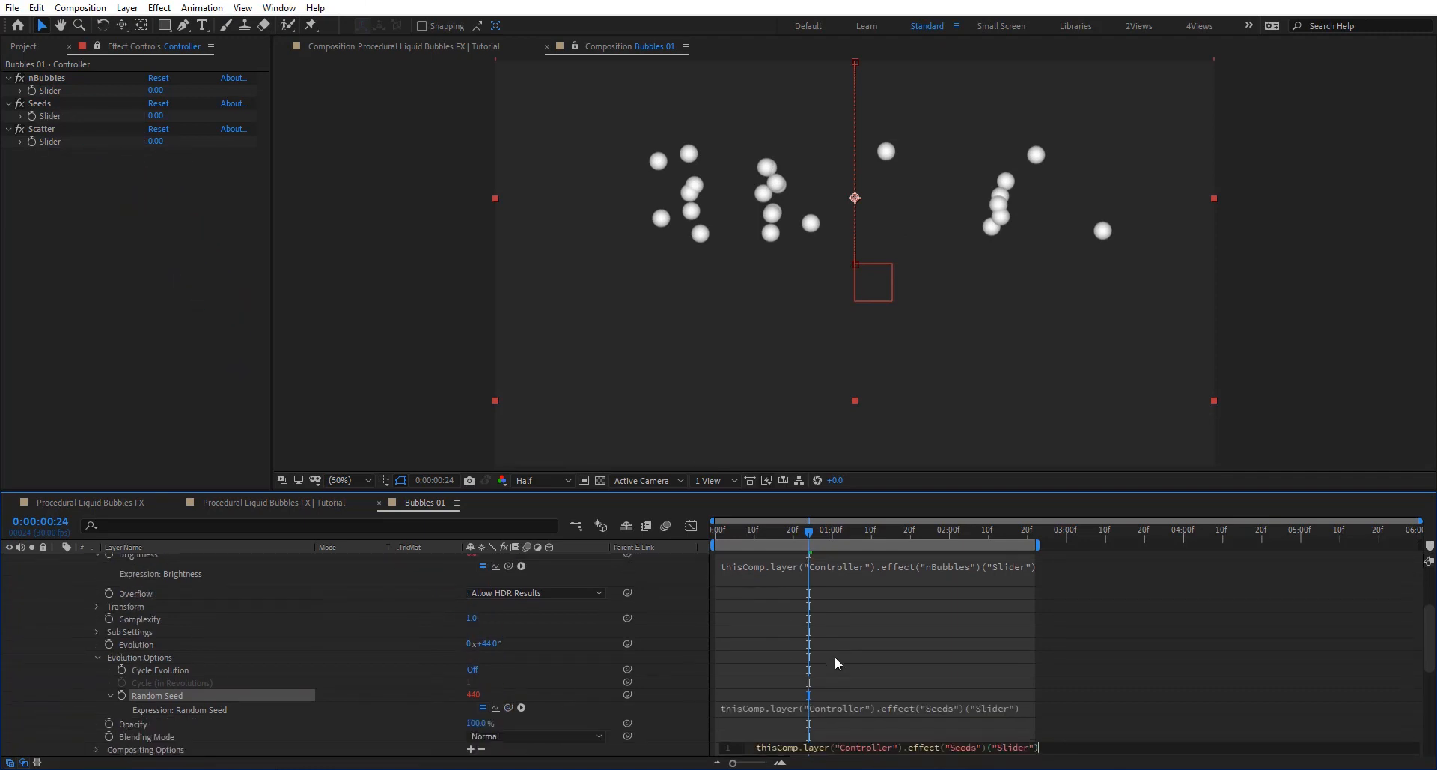
Step: Edit the Random Seed expression to store the slider link in S and return S*index*12/100 on a second line
{"action": "left_click", "coordinate": [756, 674]}
{"action": "left_click", "coordinate": [741, 707]}
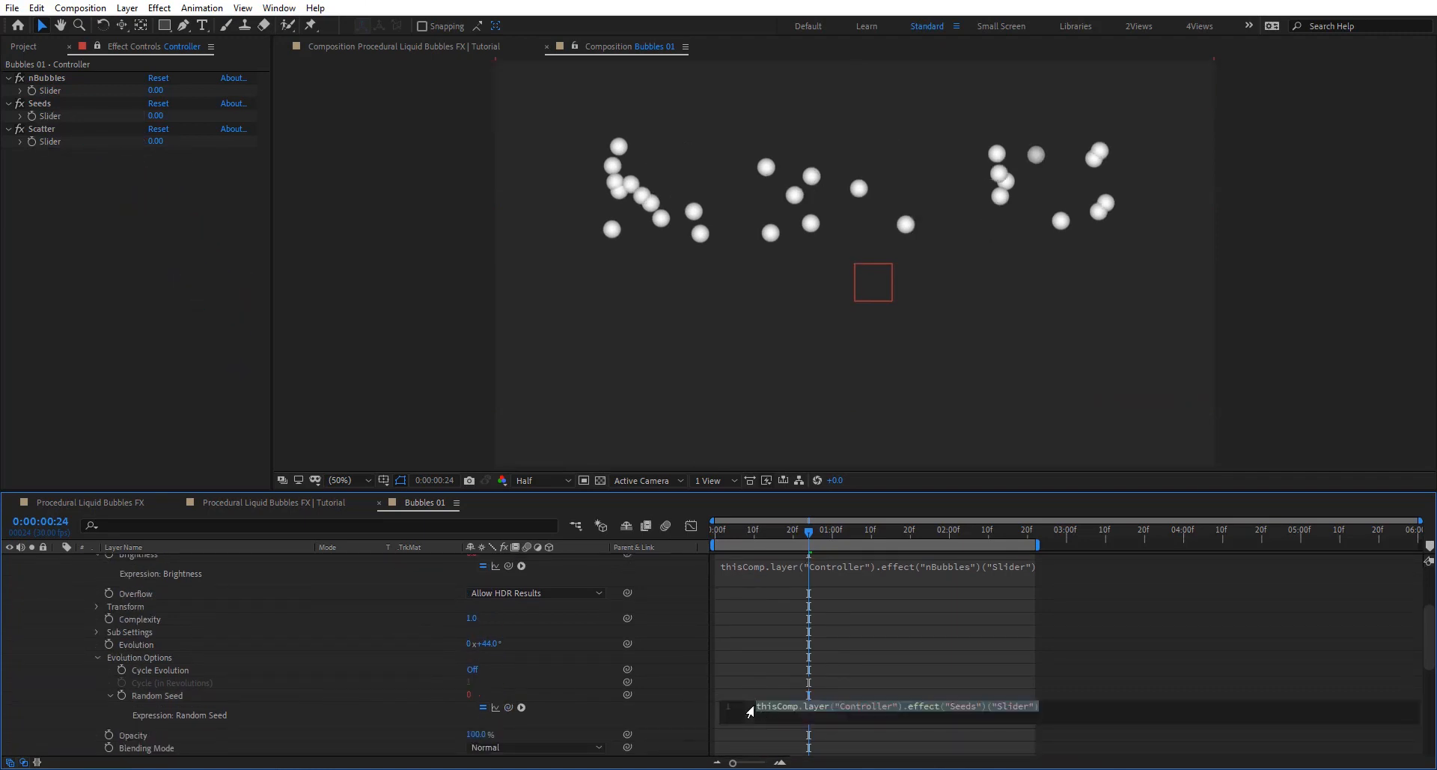
{"action": "left_click", "coordinate": [760, 708]}
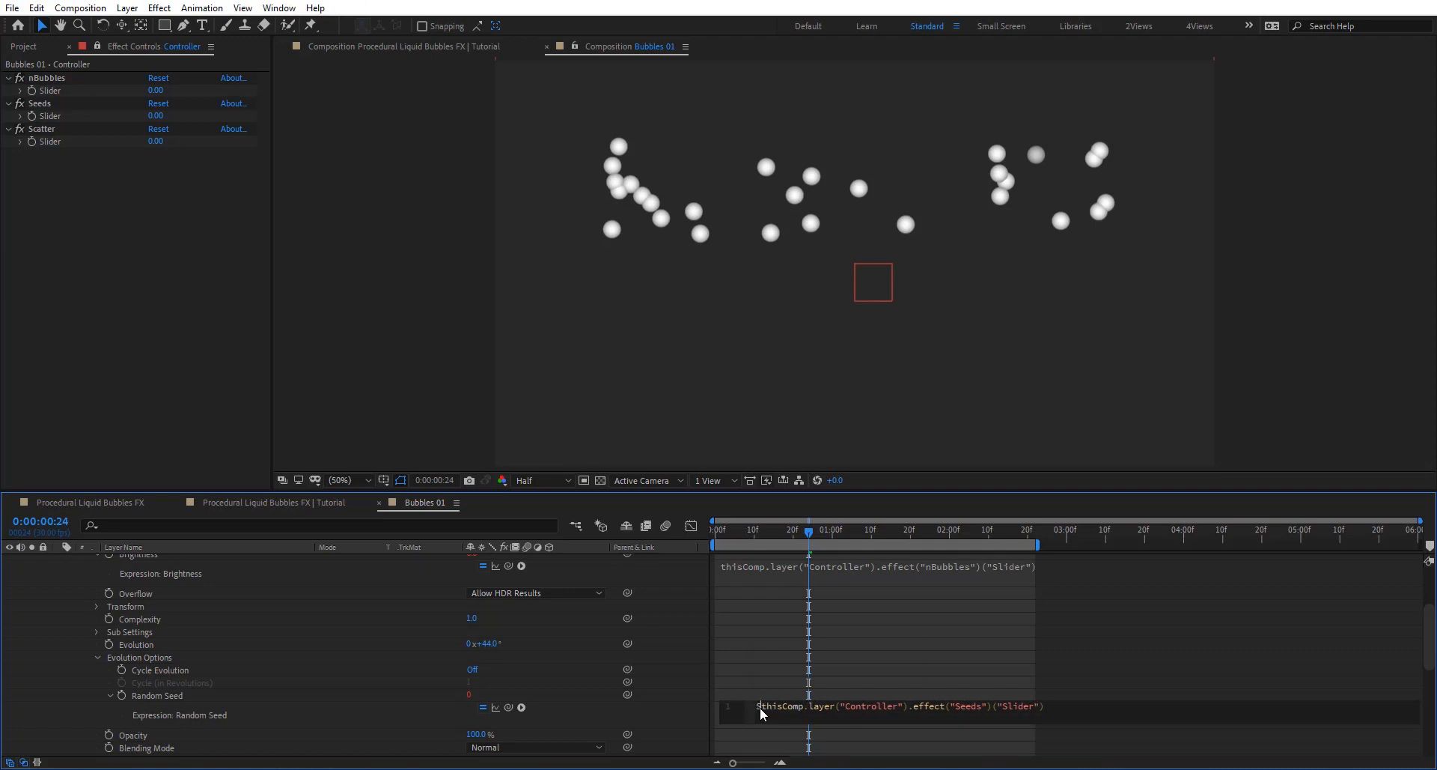
{"action": "type", "text": "S"}
{"action": "key", "text": "Return"}
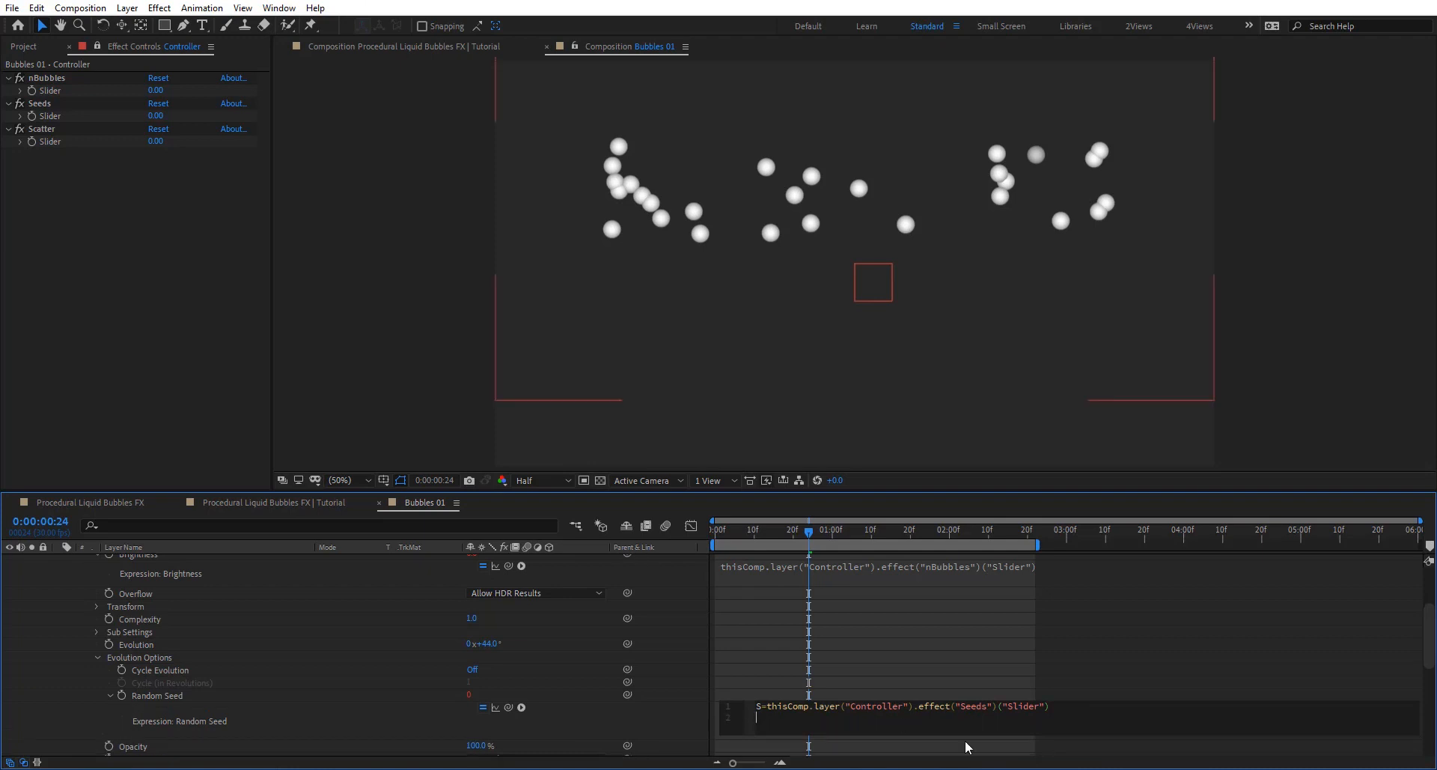
{"action": "type", "text": "S="}
{"action": "type", "text": "index"}
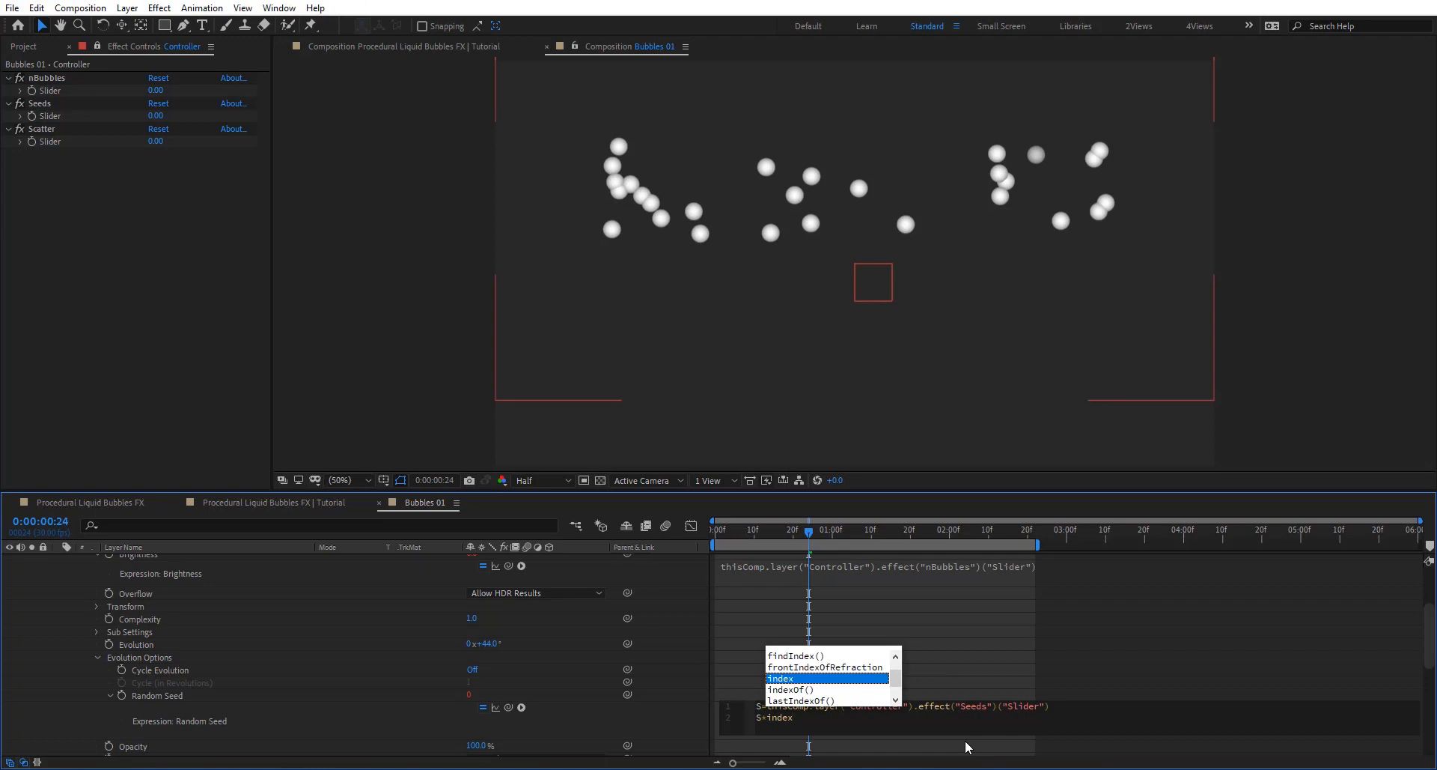
{"action": "type", "text": "+"}
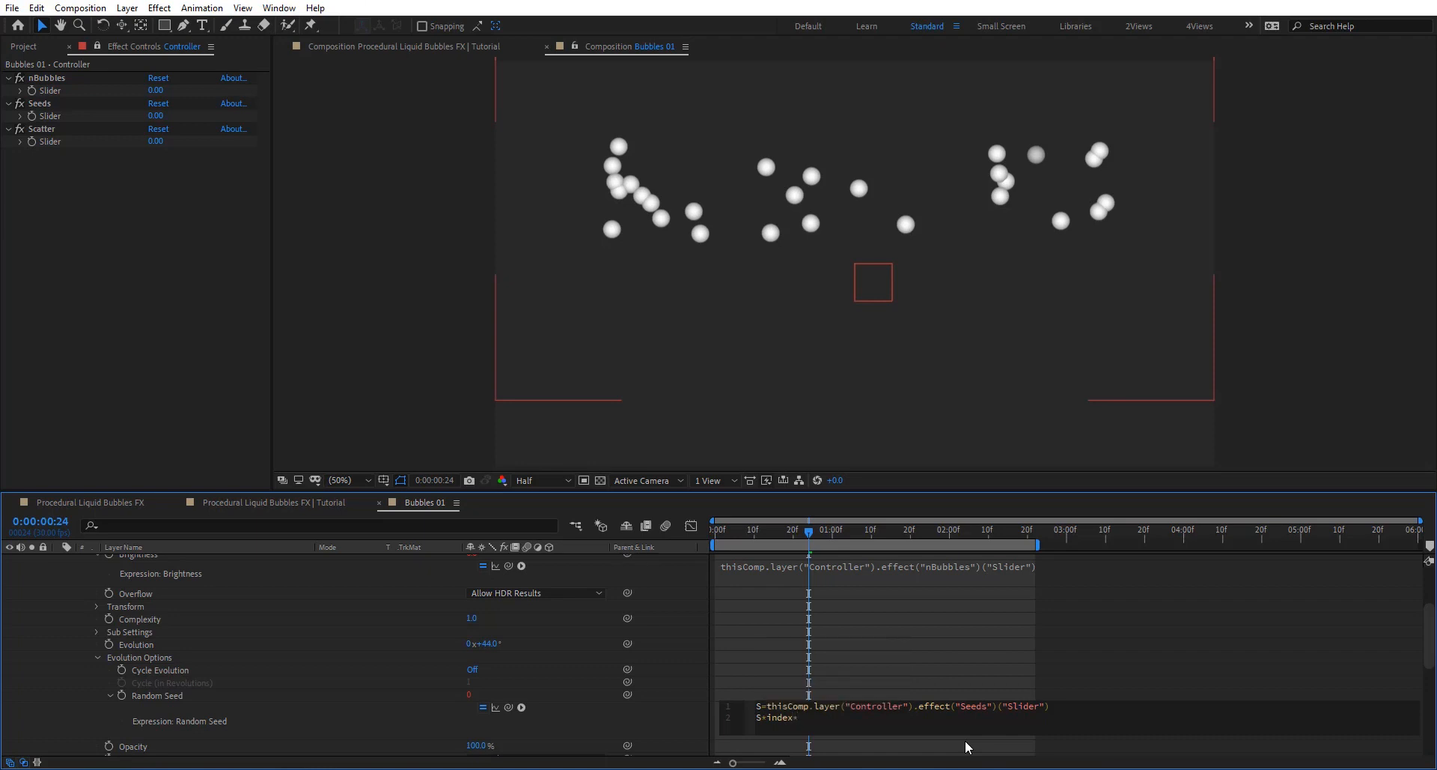
{"action": "type", "text": "12/100"}
{"action": "left_click", "coordinate": [965, 739]}
Step: Move to 0:00:01:09 and set the Controller's Seeds slider to 60 and nBubbles slider to 44
{"action": "left_click_drag", "start_coordinate": [831, 540], "coordinate": [895, 530]}
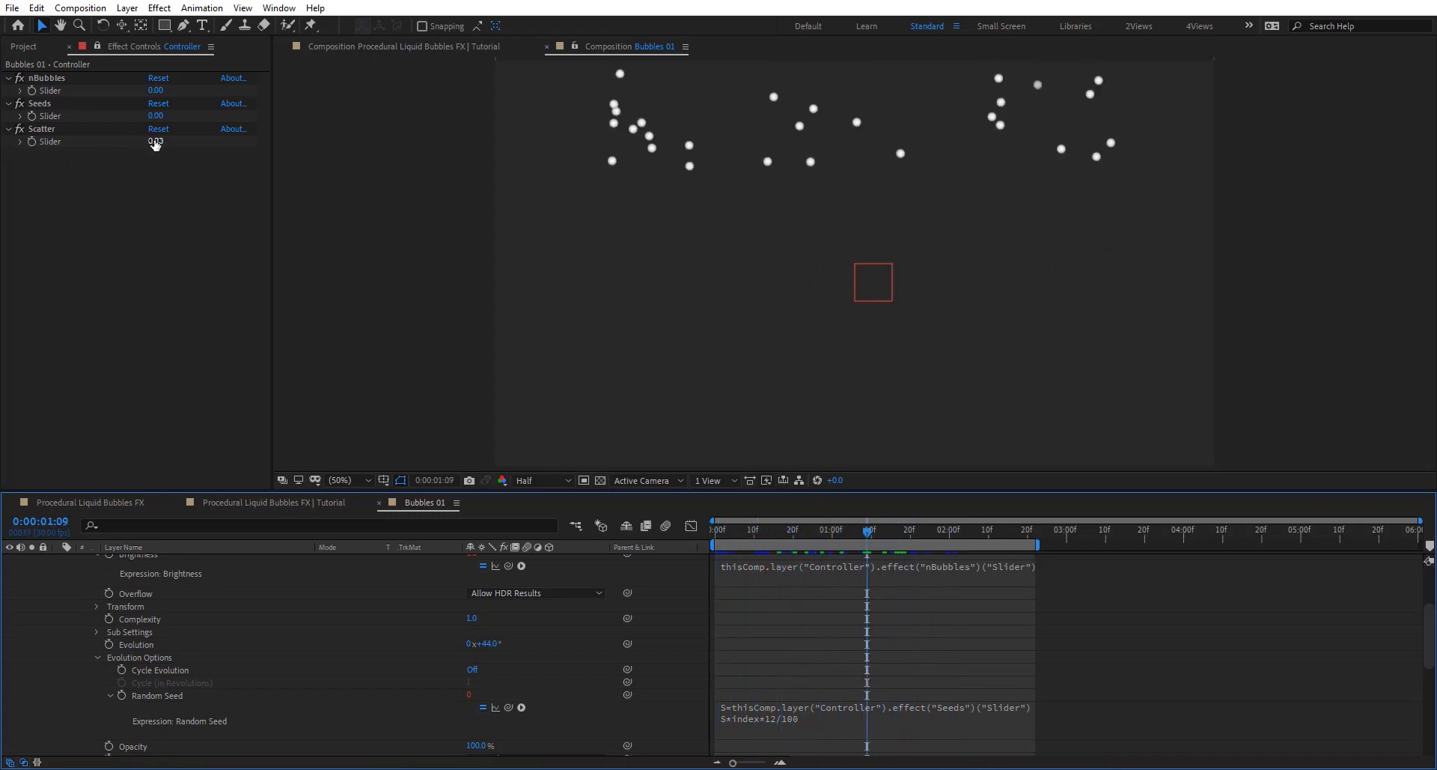
{"action": "left_click_drag", "start_coordinate": [155, 141], "coordinate": [162, 141]}
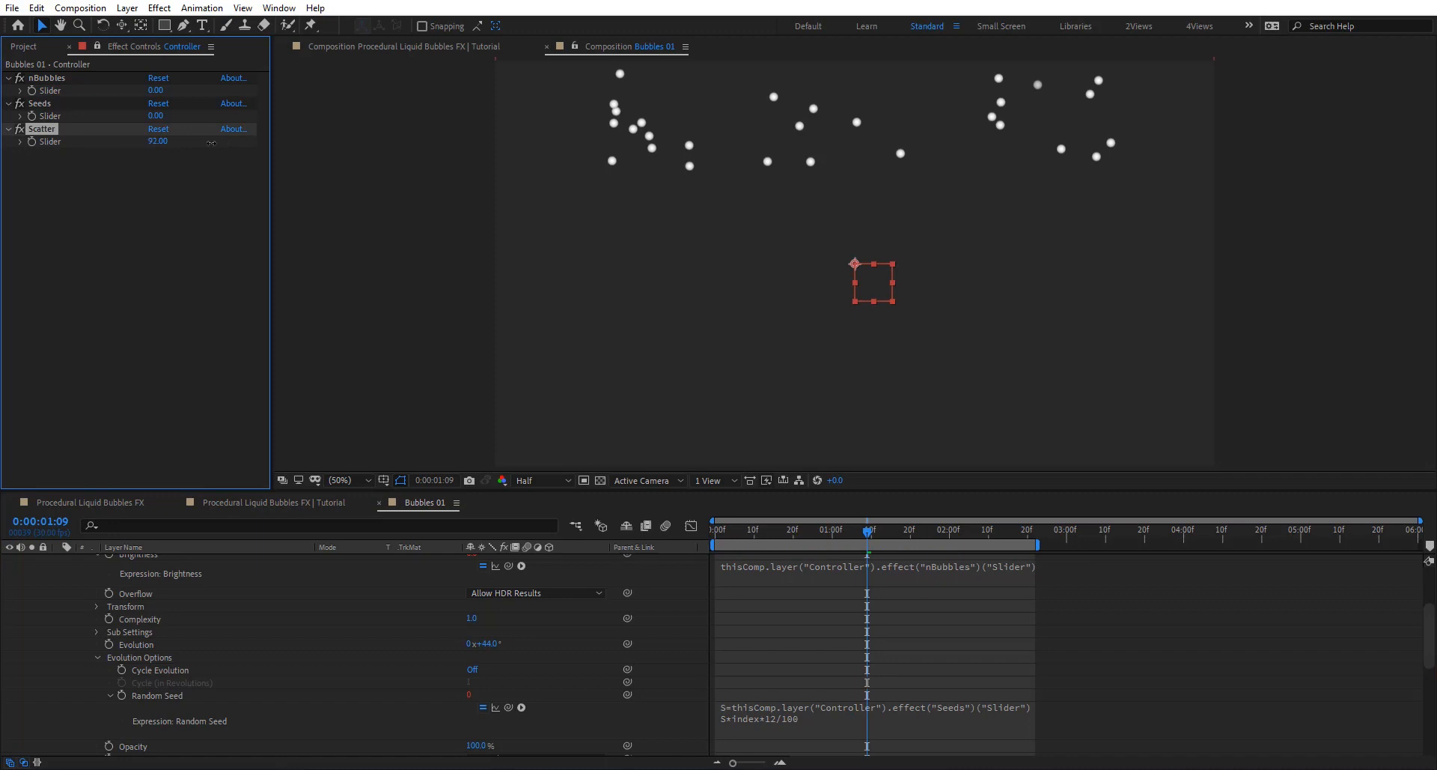
{"action": "left_click", "coordinate": [158, 129]}
{"action": "left_click_drag", "start_coordinate": [156, 116], "coordinate": [204, 94]}
Step: Link the CC Ball Action Scatter property of the Bubbles layer to the Controller's Scatter slider with an expression
{"action": "scroll", "coordinate": [248, 667], "scroll_direction": "down", "scroll_amount": 4}
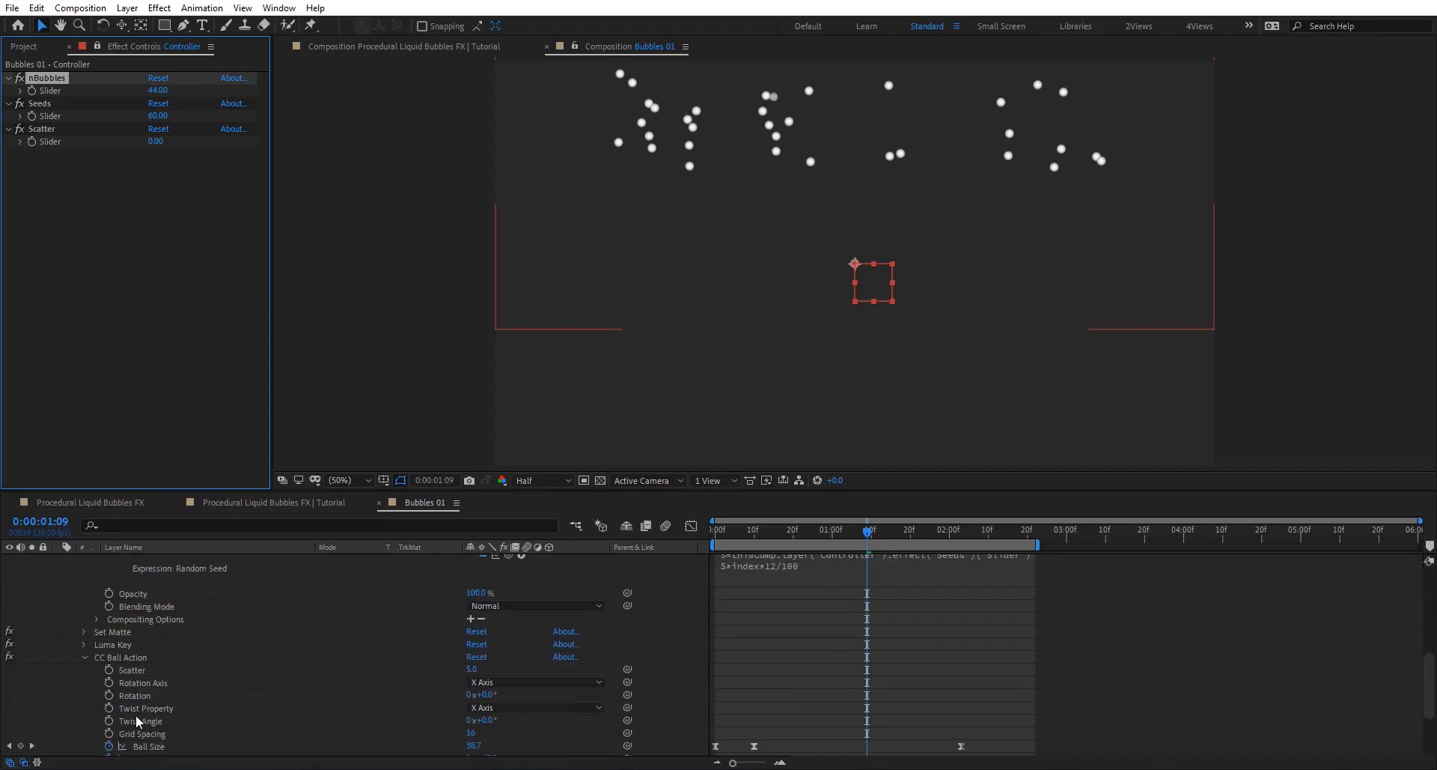
{"action": "scroll", "coordinate": [211, 633], "scroll_direction": "up", "scroll_amount": 1}
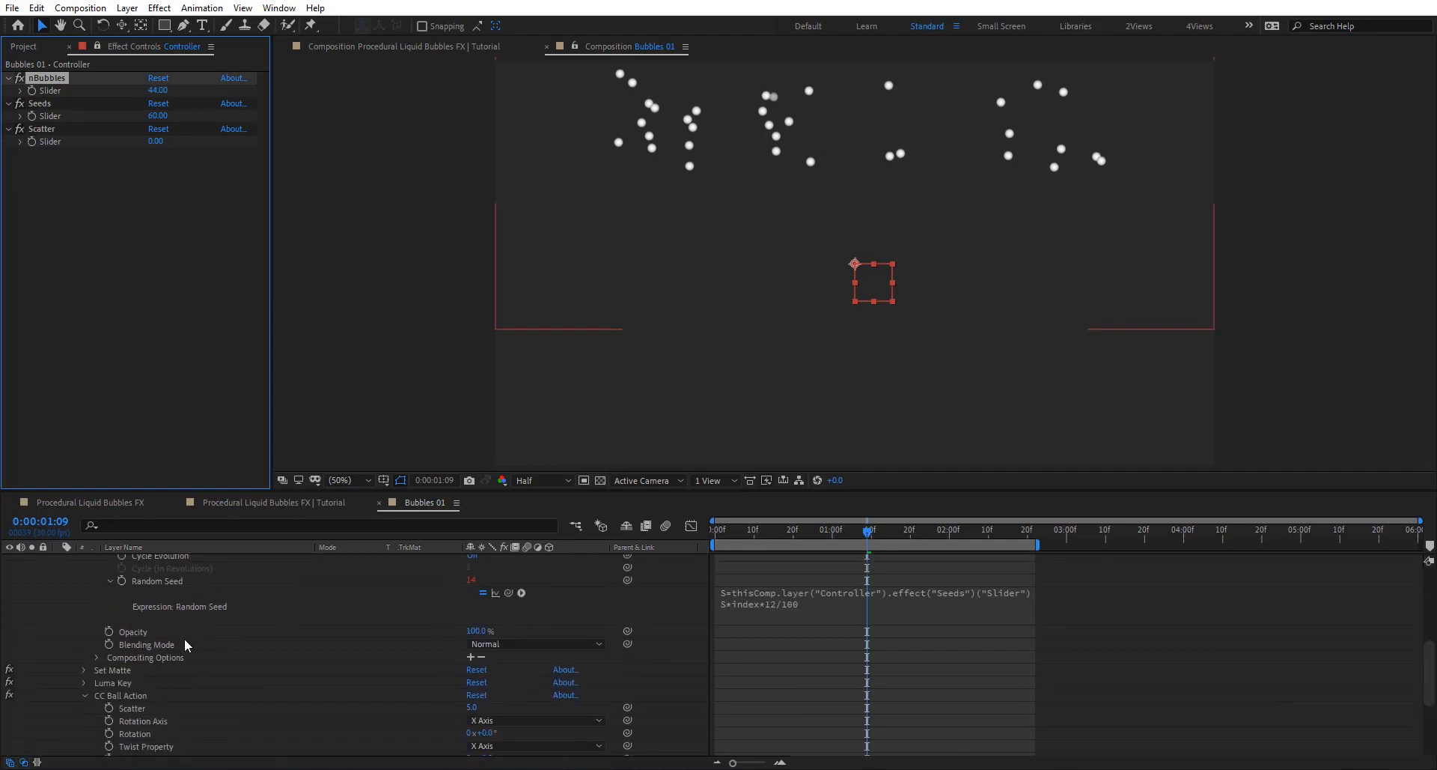
{"action": "scroll", "coordinate": [157, 666], "scroll_direction": "down", "scroll_amount": 4}
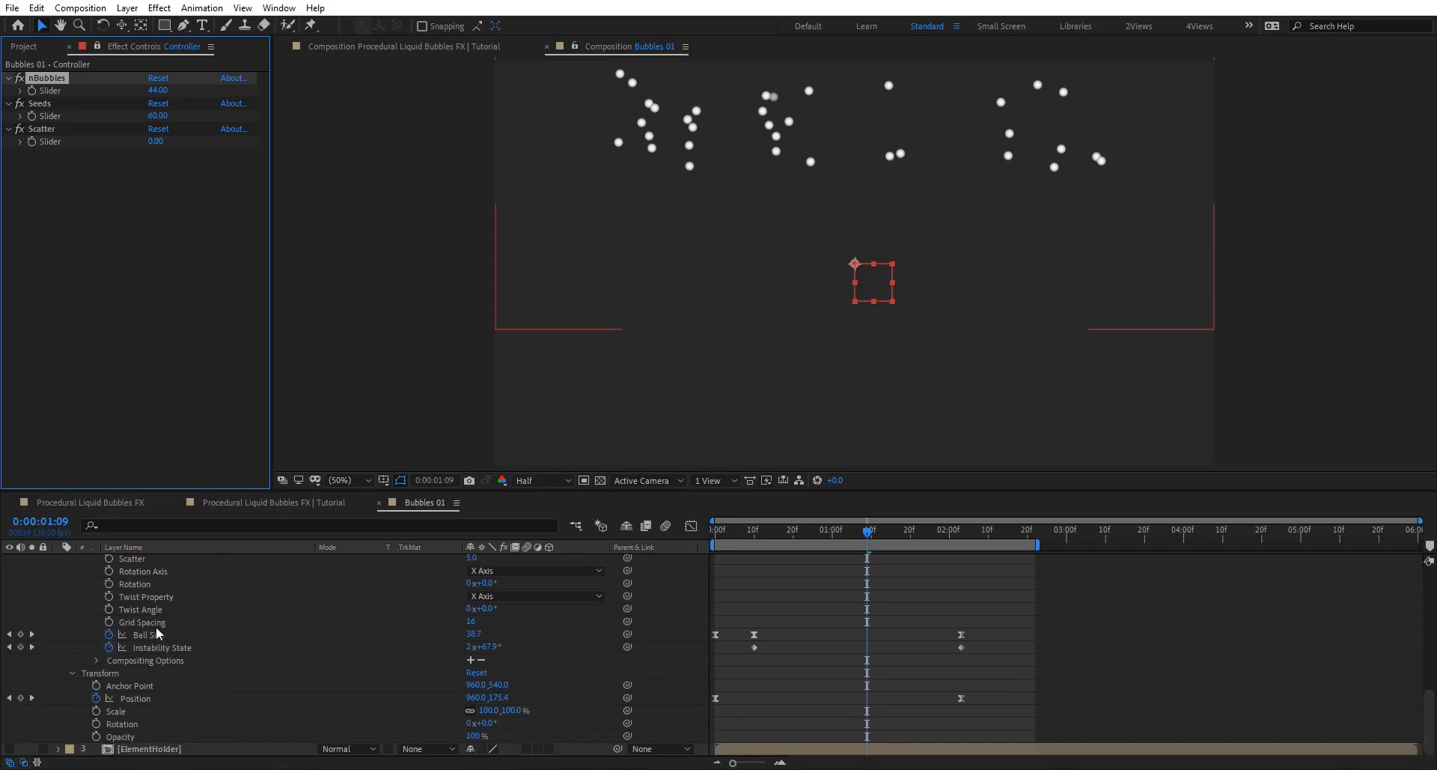
{"action": "scroll", "coordinate": [156, 626], "scroll_direction": "up", "scroll_amount": 1}
{"action": "left_click", "coordinate": [110, 596], "text": "alt"}
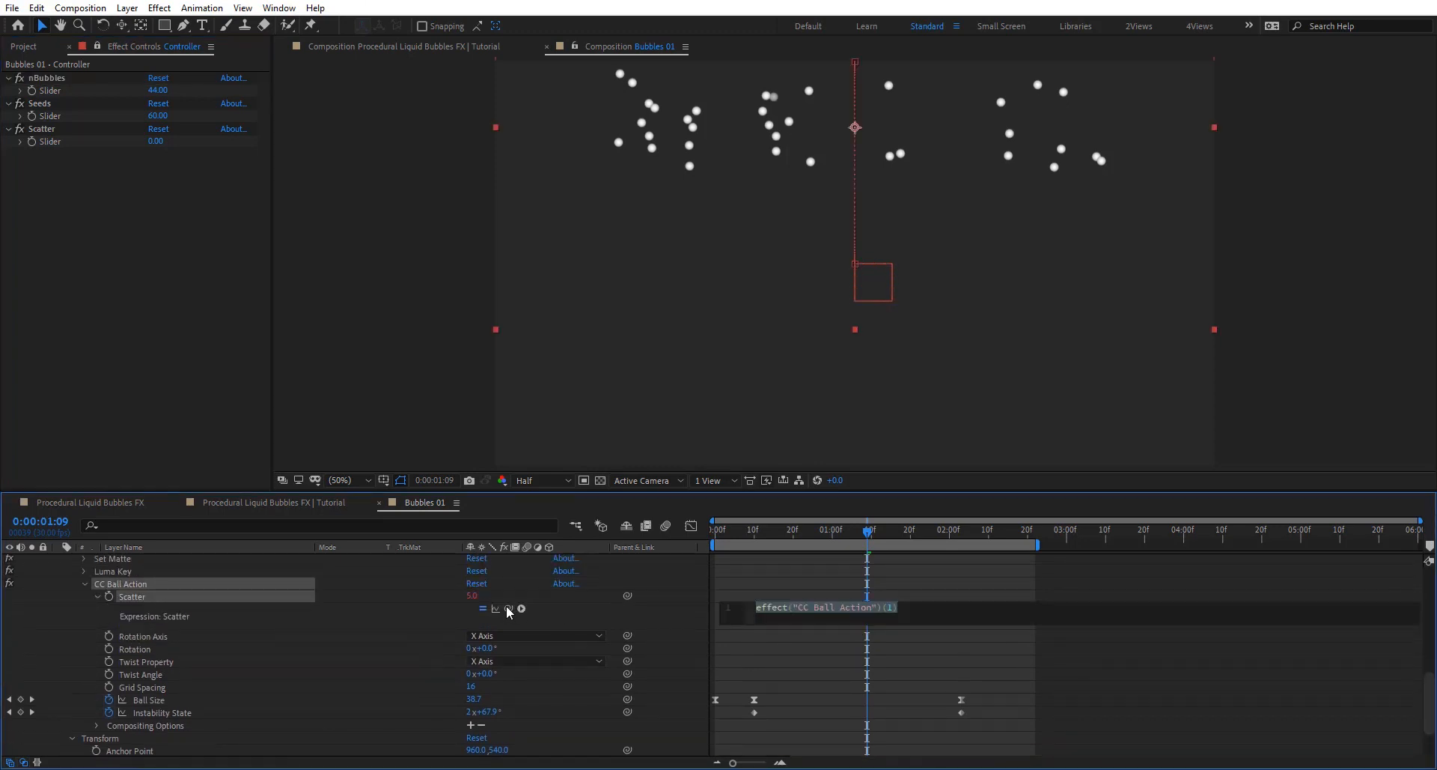
{"action": "left_click_drag", "start_coordinate": [508, 608], "coordinate": [50, 141]}
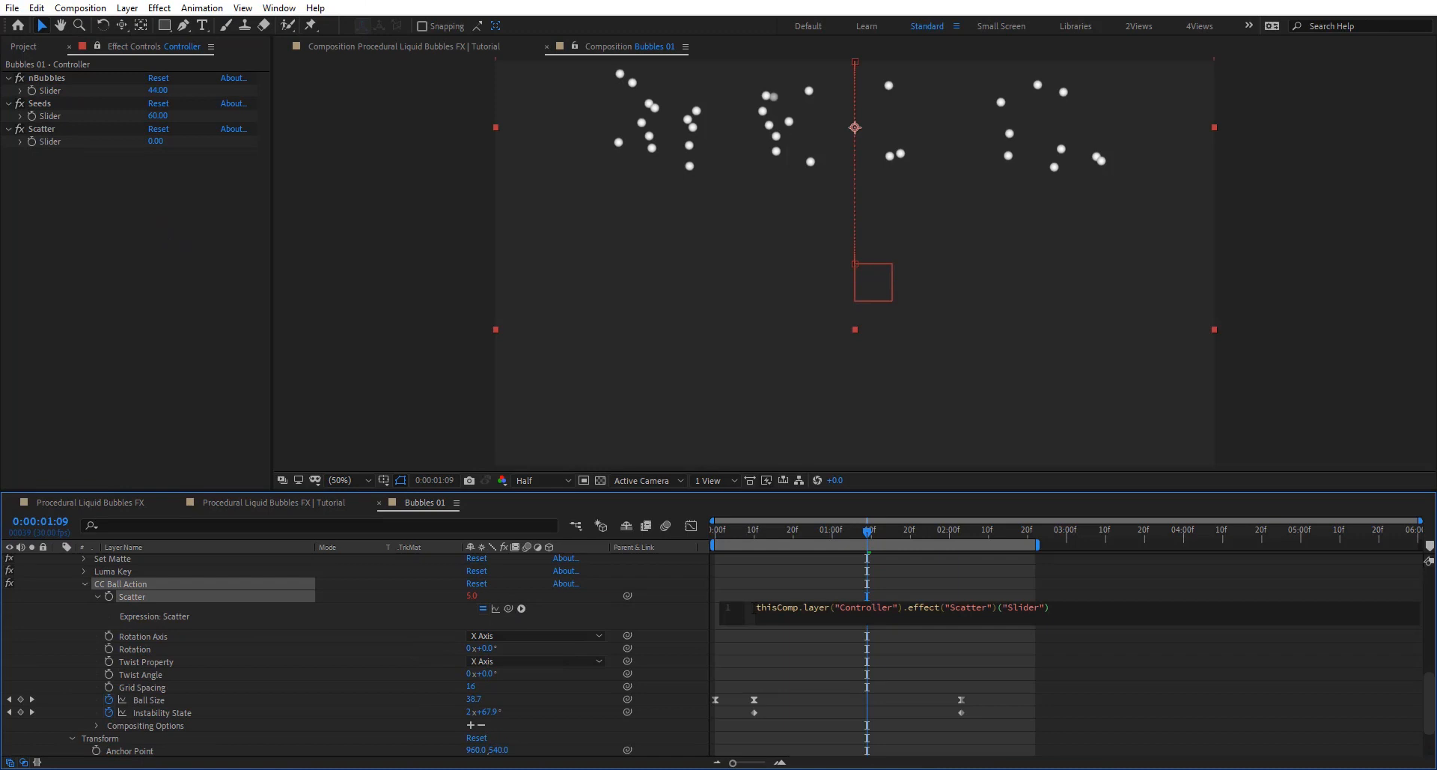
Step: Edit the Scatter expression to store the slider link in S and return S*index*.3/100 on a second line
{"action": "type", "text": "S"}
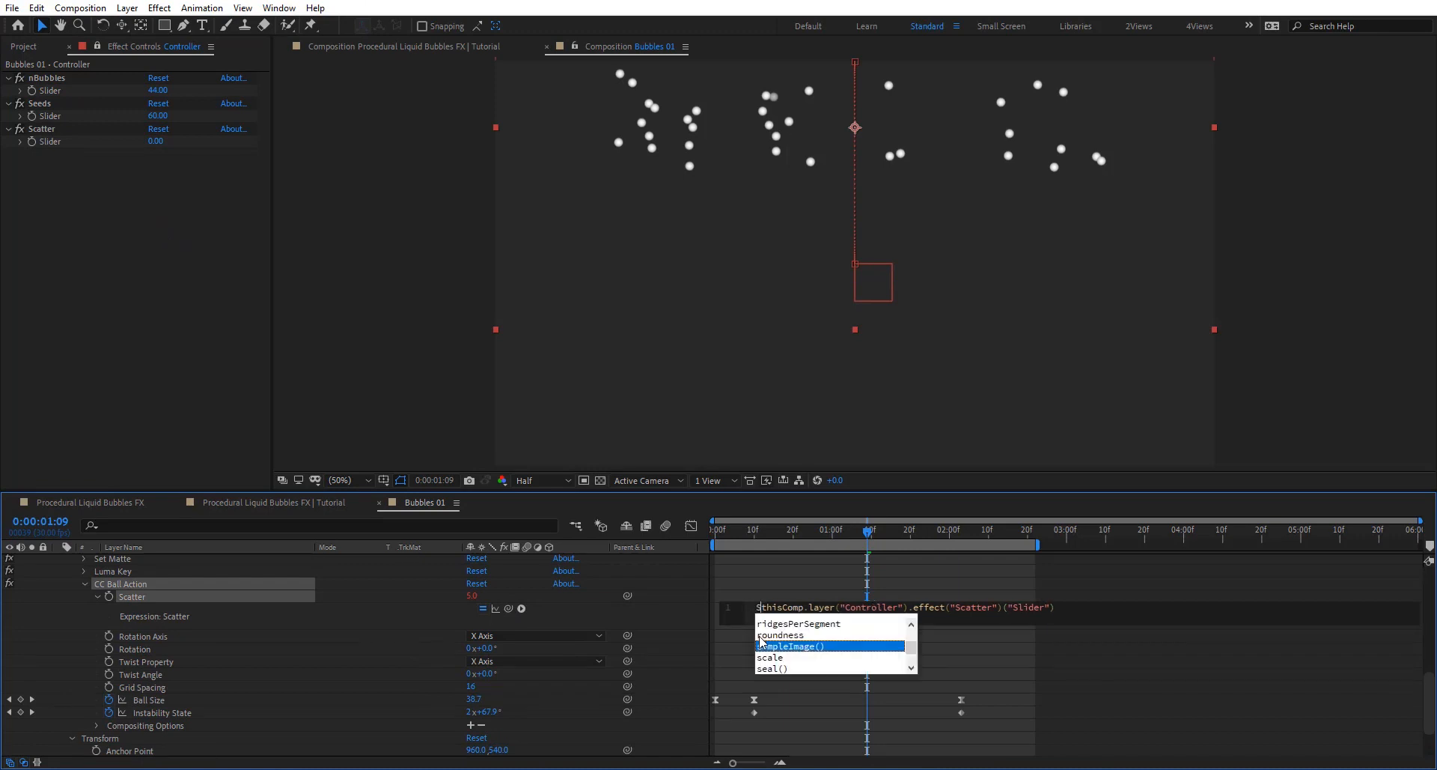
{"action": "type", "text": "="}
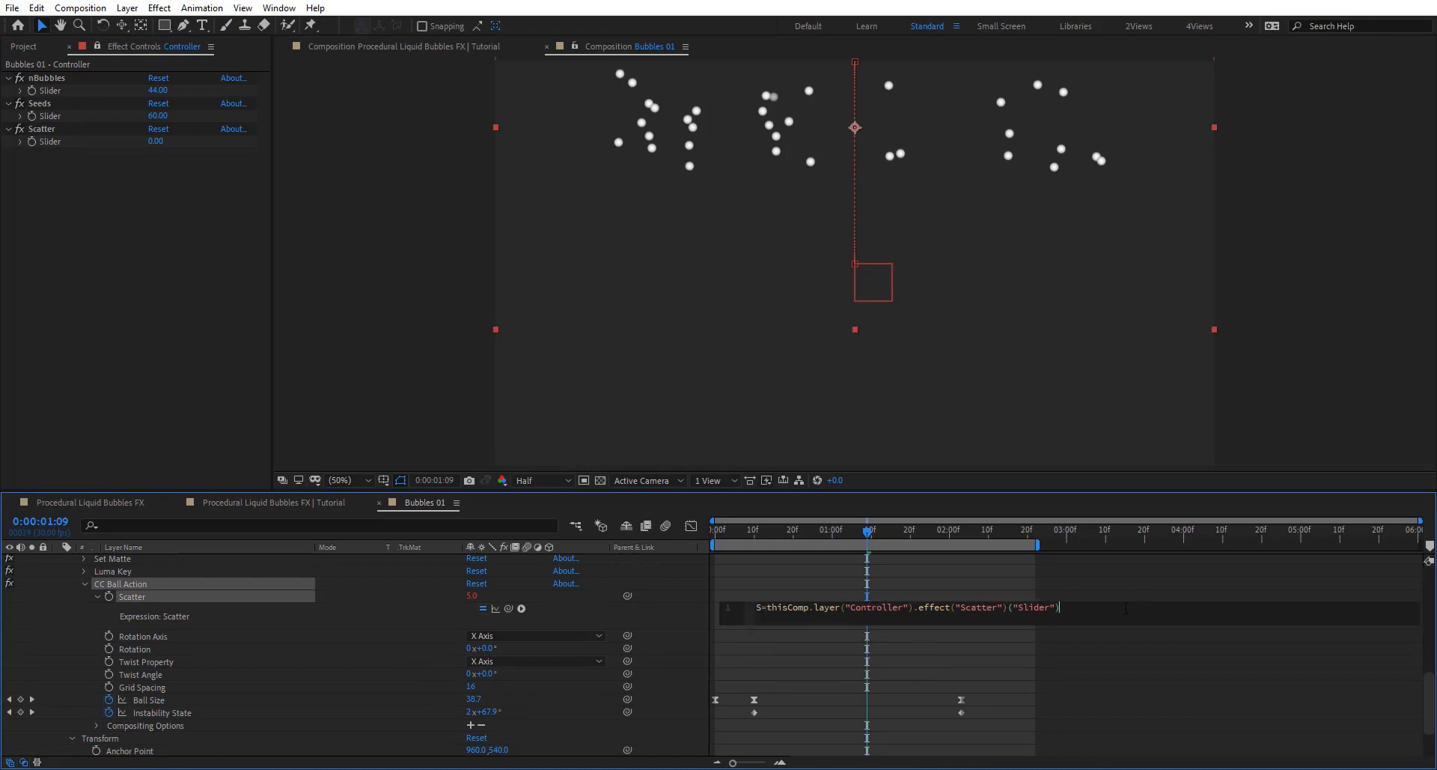
{"action": "key", "text": "Return"}
{"action": "type", "text": "S="}
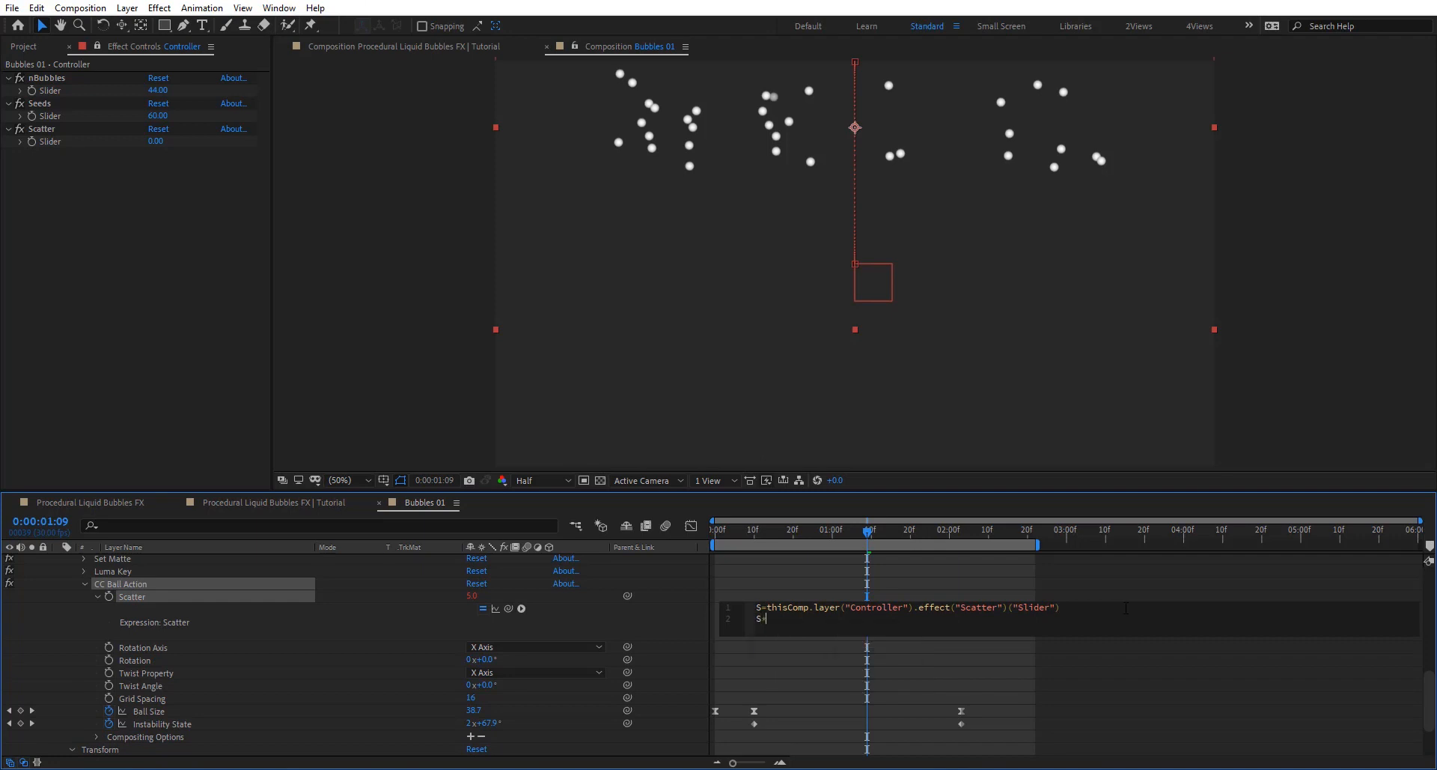
{"action": "type", "text": "index"}
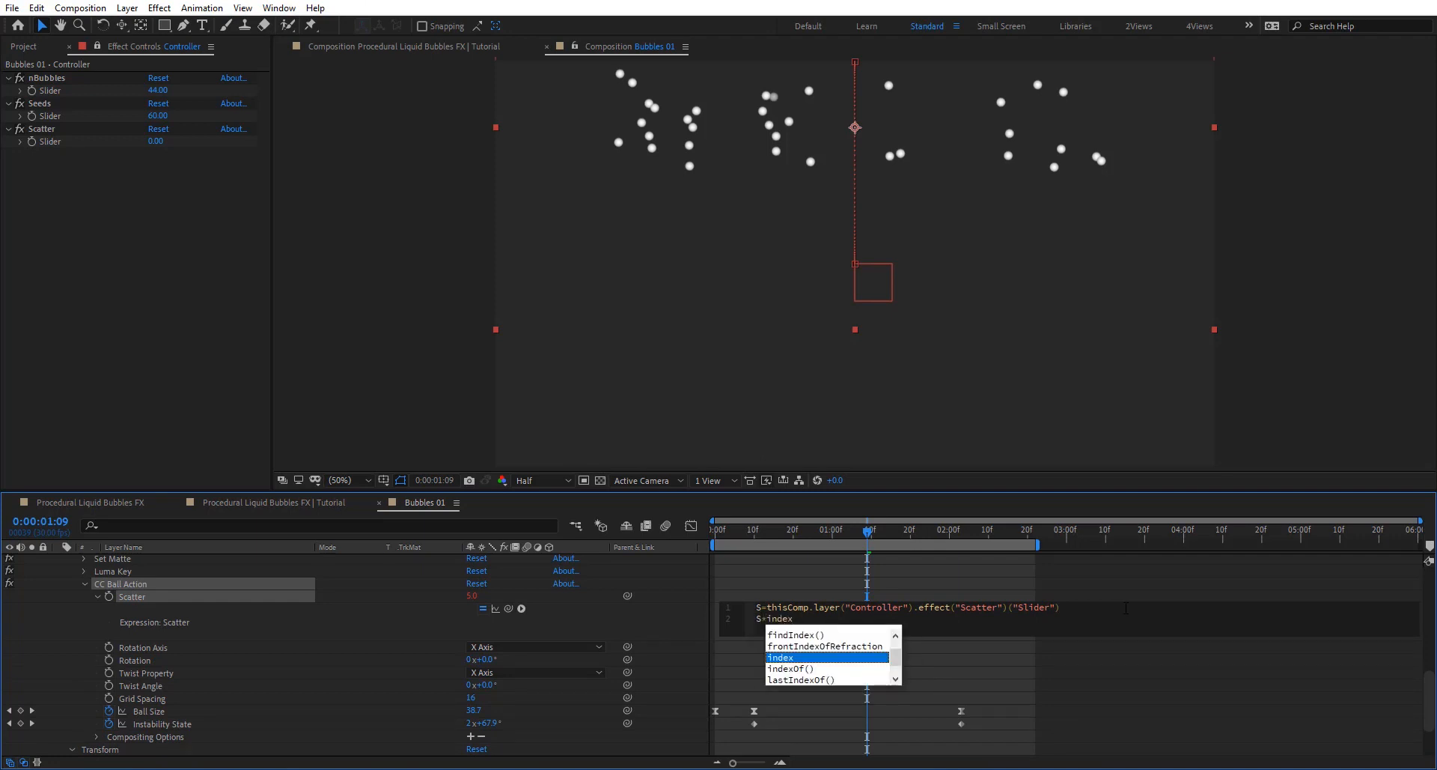
{"action": "type", "text": "*"}
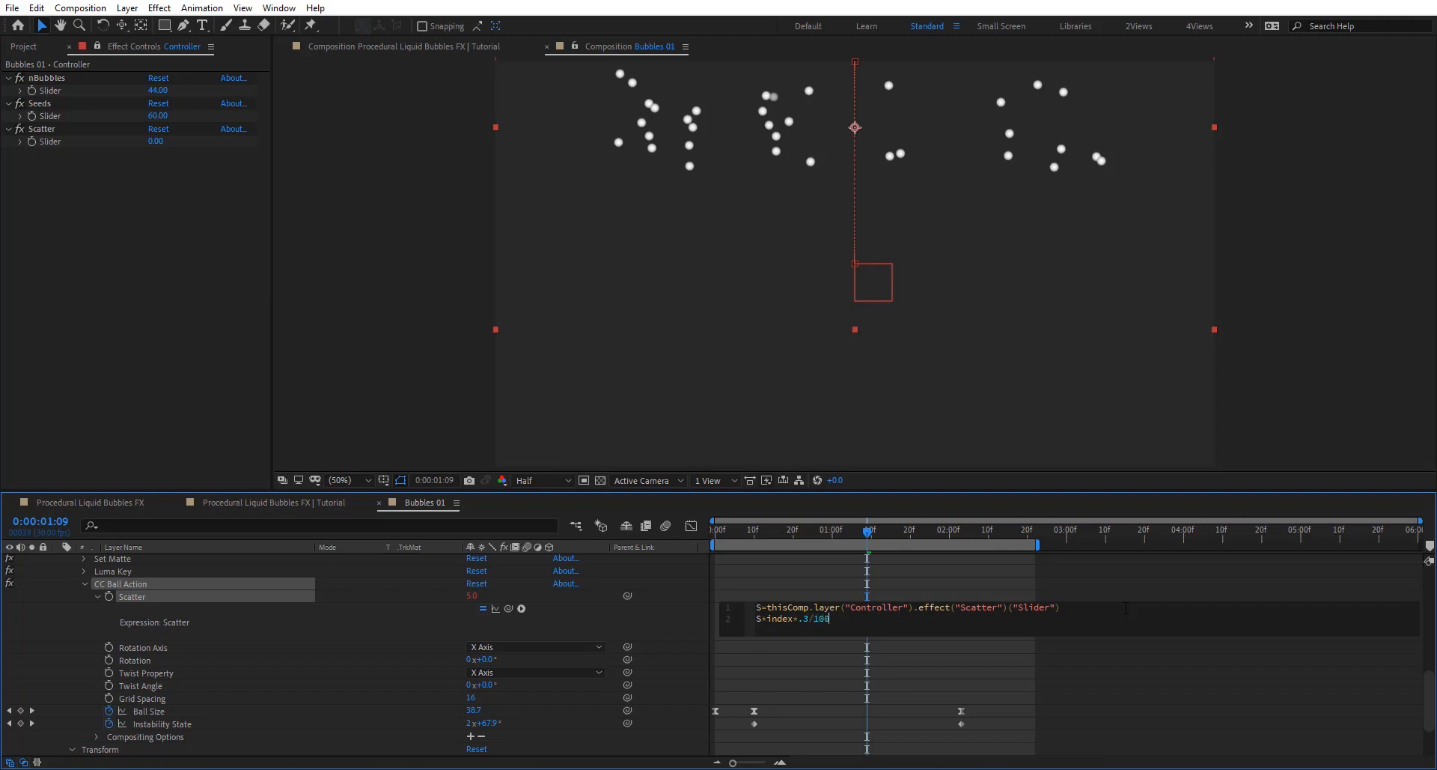
{"action": "left_click", "coordinate": [779, 669]}
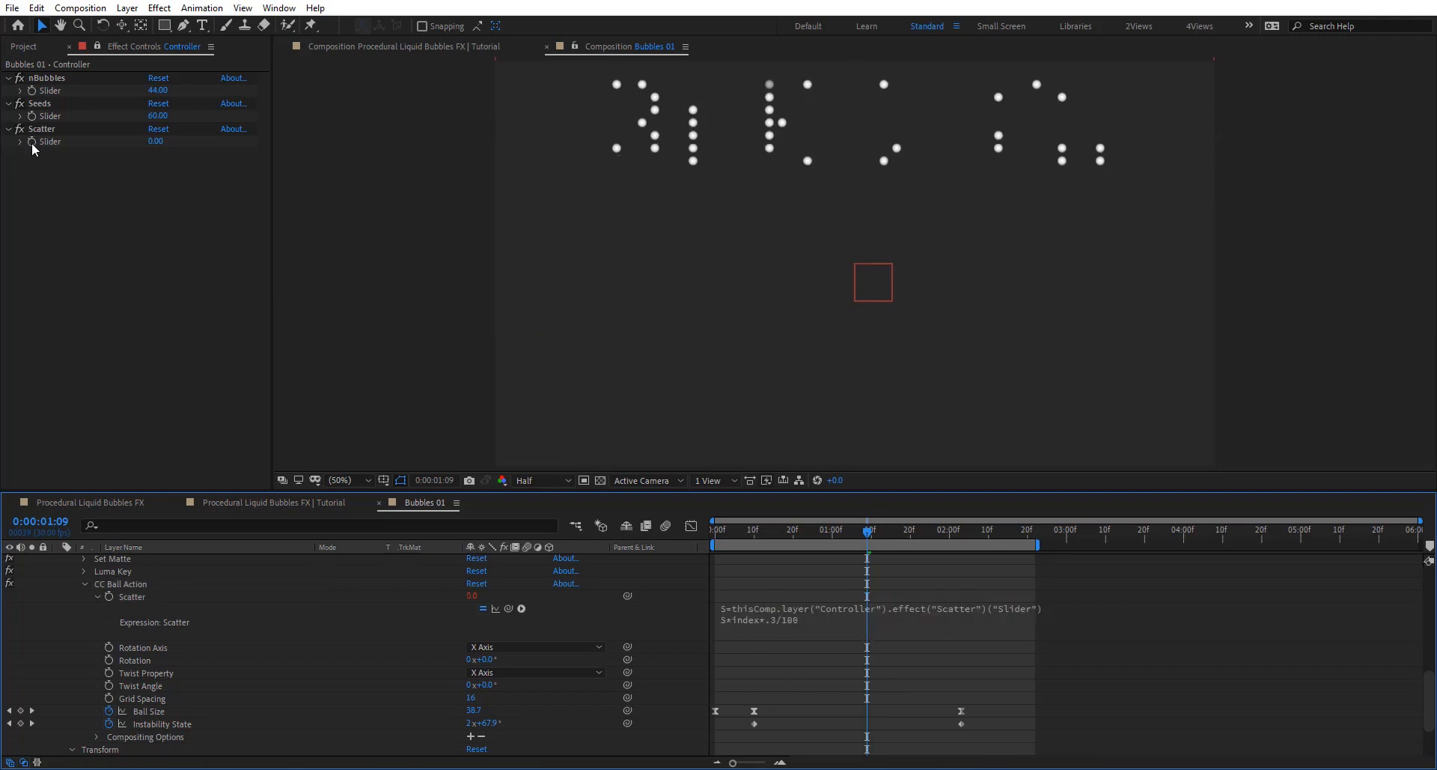
Step: Set the Controller's Scatter slider to 636 and scrub the timeline to check the bubble motion
{"action": "left_click_drag", "start_coordinate": [154, 140], "coordinate": [647, 146]}
{"action": "left_click", "coordinate": [723, 547]}
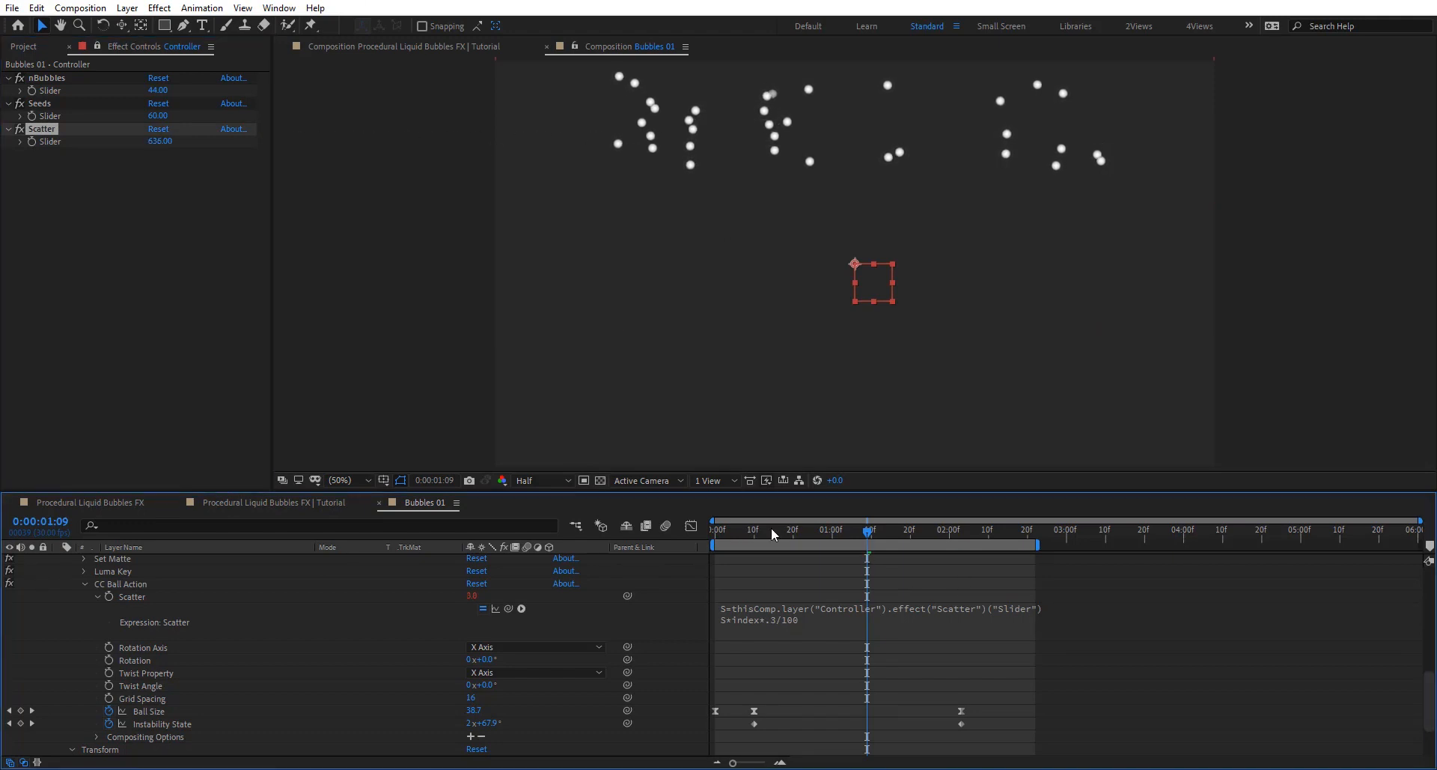
{"action": "left_click_drag", "start_coordinate": [771, 533], "coordinate": [951, 537]}
Step: Collapse the Bubbles layer, duplicate it to make seven Bubbles layers, and scrub the timeline to preview them
{"action": "scroll", "coordinate": [144, 593], "scroll_direction": "up", "scroll_amount": 10}
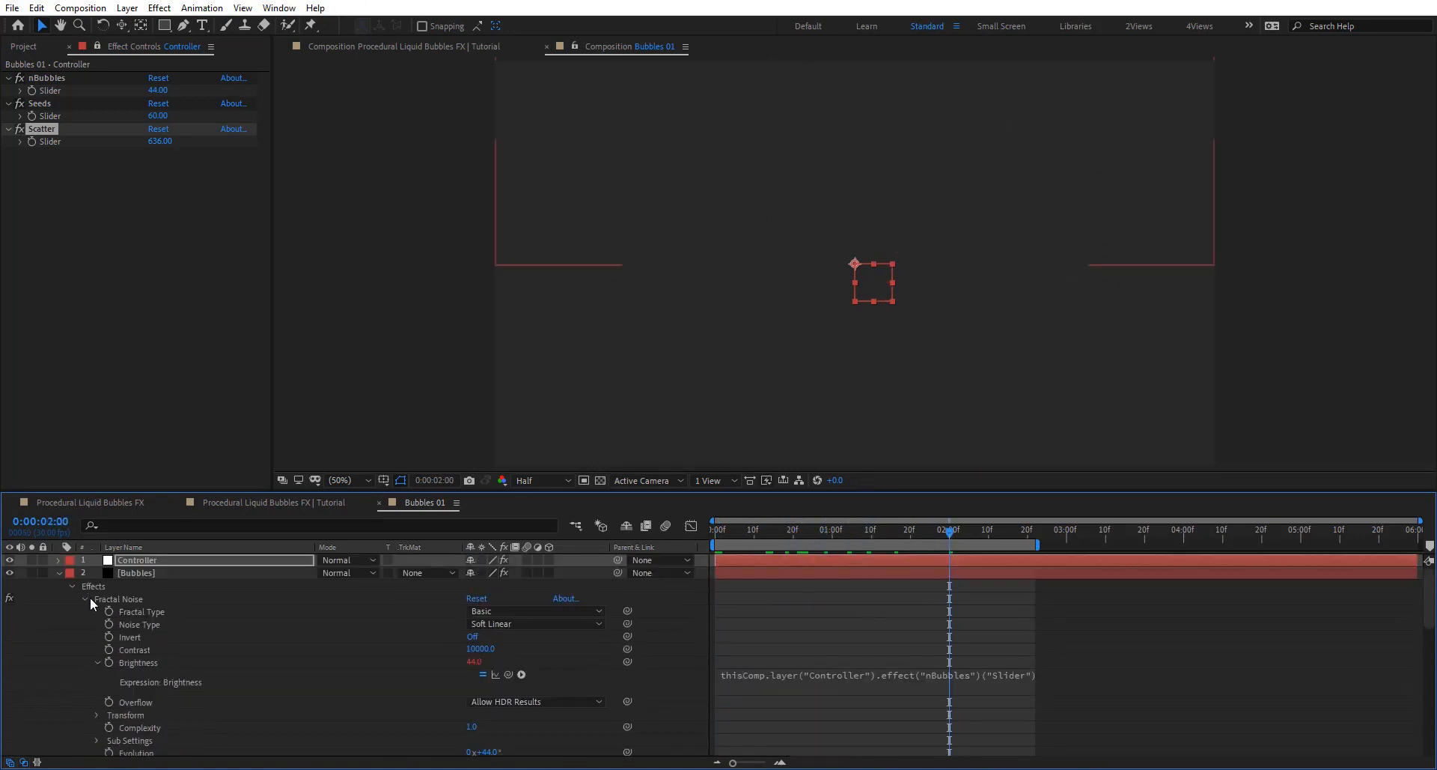
{"action": "left_click", "coordinate": [57, 573]}
{"action": "left_click", "coordinate": [166, 574]}
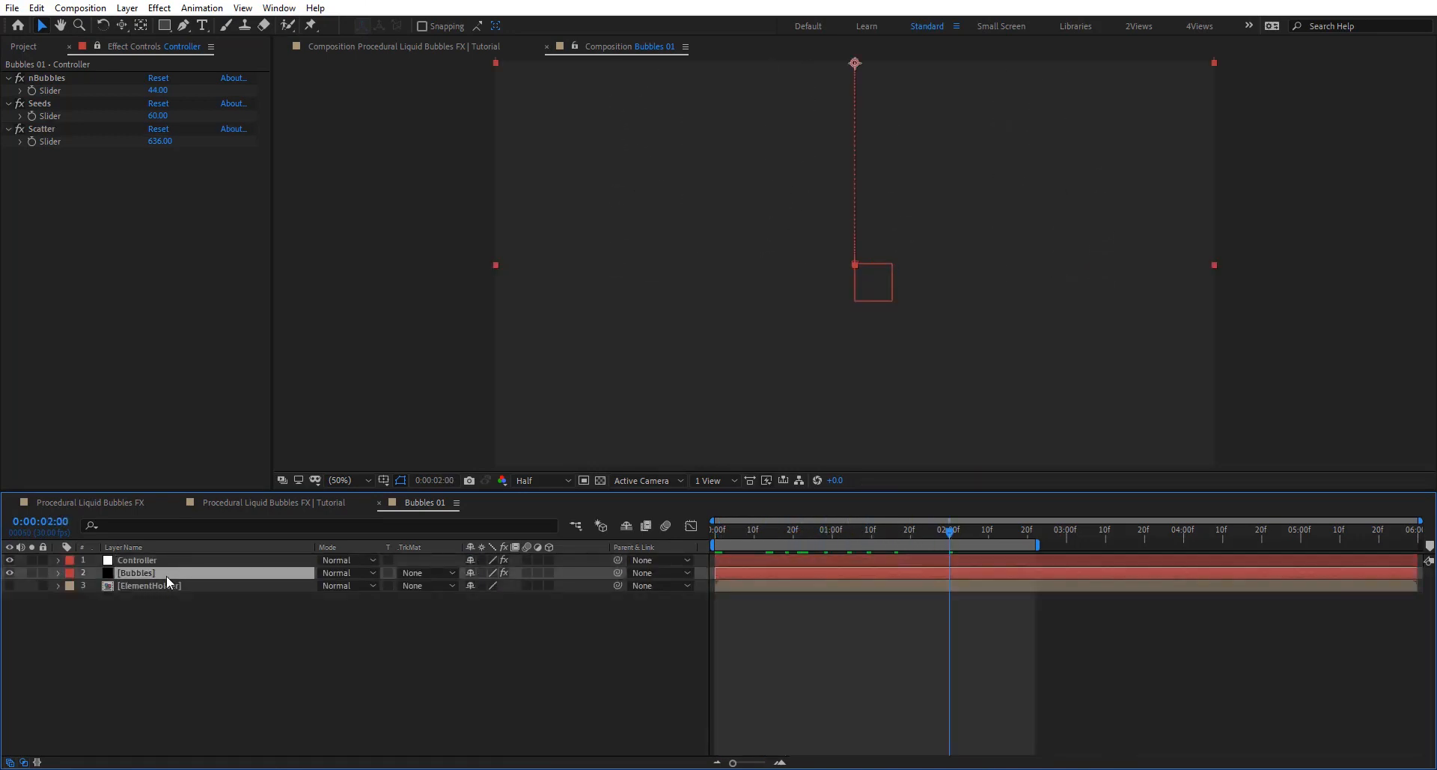
{"action": "key", "text": "ctrl+d"}
{"action": "key", "text": "ctrl+d"}
{"action": "key", "text": "ctrl+d"}
{"action": "key", "text": "ctrl+d"}
{"action": "key", "text": "ctrl+d"}
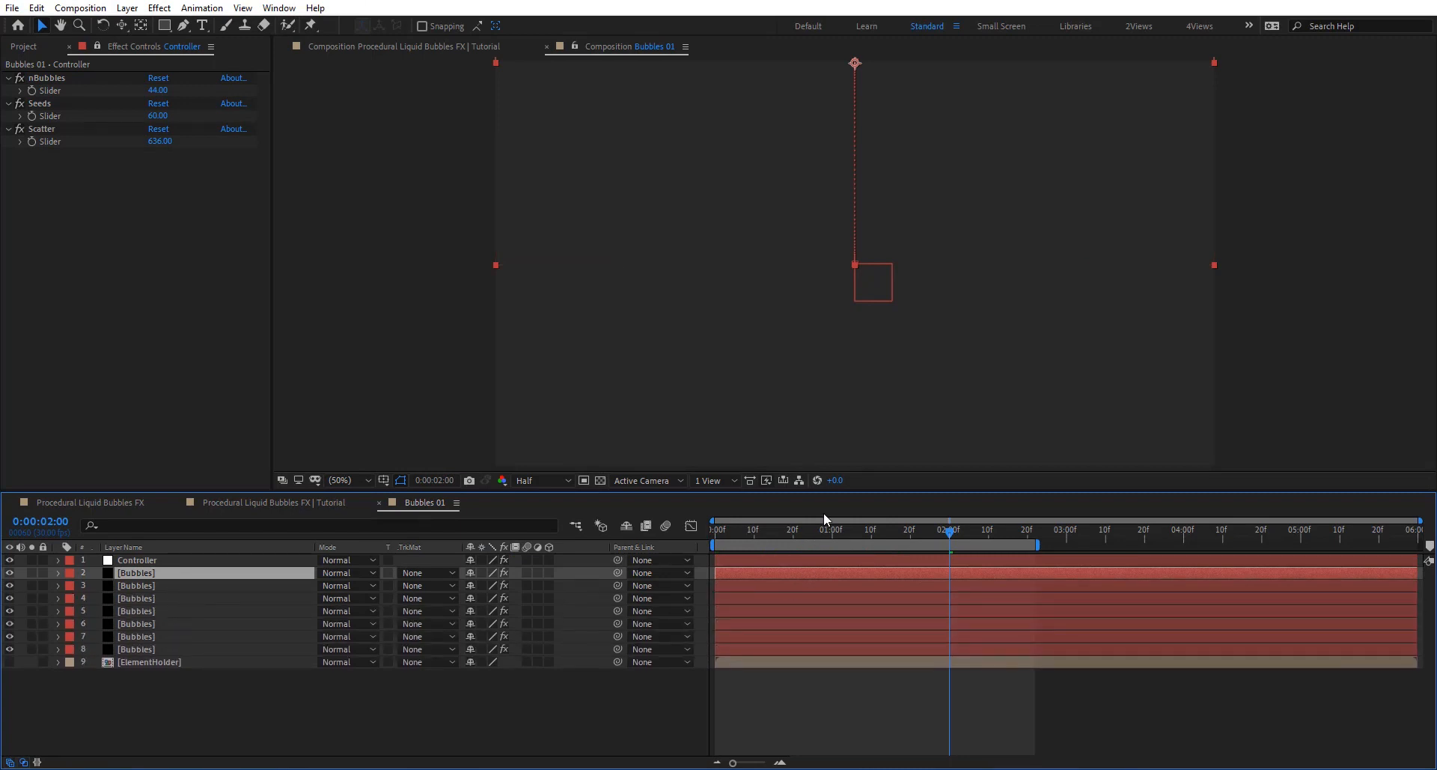
{"action": "left_click_drag", "start_coordinate": [781, 533], "coordinate": [895, 534]}
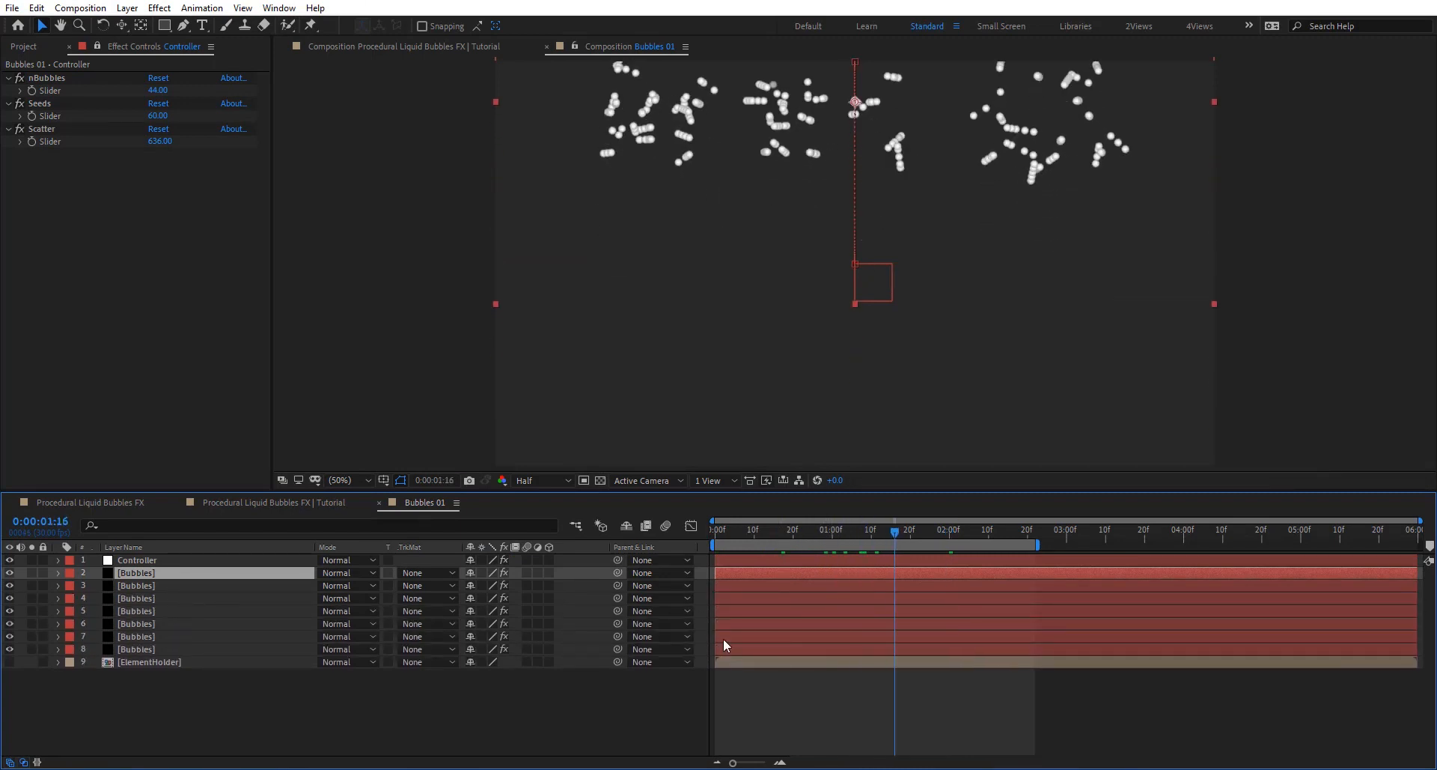
Step: Stagger the start times of the Bubbles layers, with each higher layer in the stack starting after the one below
{"action": "left_click_drag", "start_coordinate": [724, 639], "coordinate": [771, 636]}
{"action": "left_click_drag", "start_coordinate": [765, 624], "coordinate": [1015, 603]}
{"action": "left_click_drag", "start_coordinate": [803, 586], "coordinate": [1016, 574]}
Step: Duplicate the seven staggered Bubbles layers, place the copies above the originals, and offset them in time to continue the cascade
{"action": "left_click", "coordinate": [795, 648], "text": "shift"}
{"action": "key", "text": "ctrl+d"}
{"action": "left_click_drag", "start_coordinate": [182, 596], "coordinate": [182, 566]}
{"action": "left_click_drag", "start_coordinate": [818, 648], "coordinate": [1057, 661]}
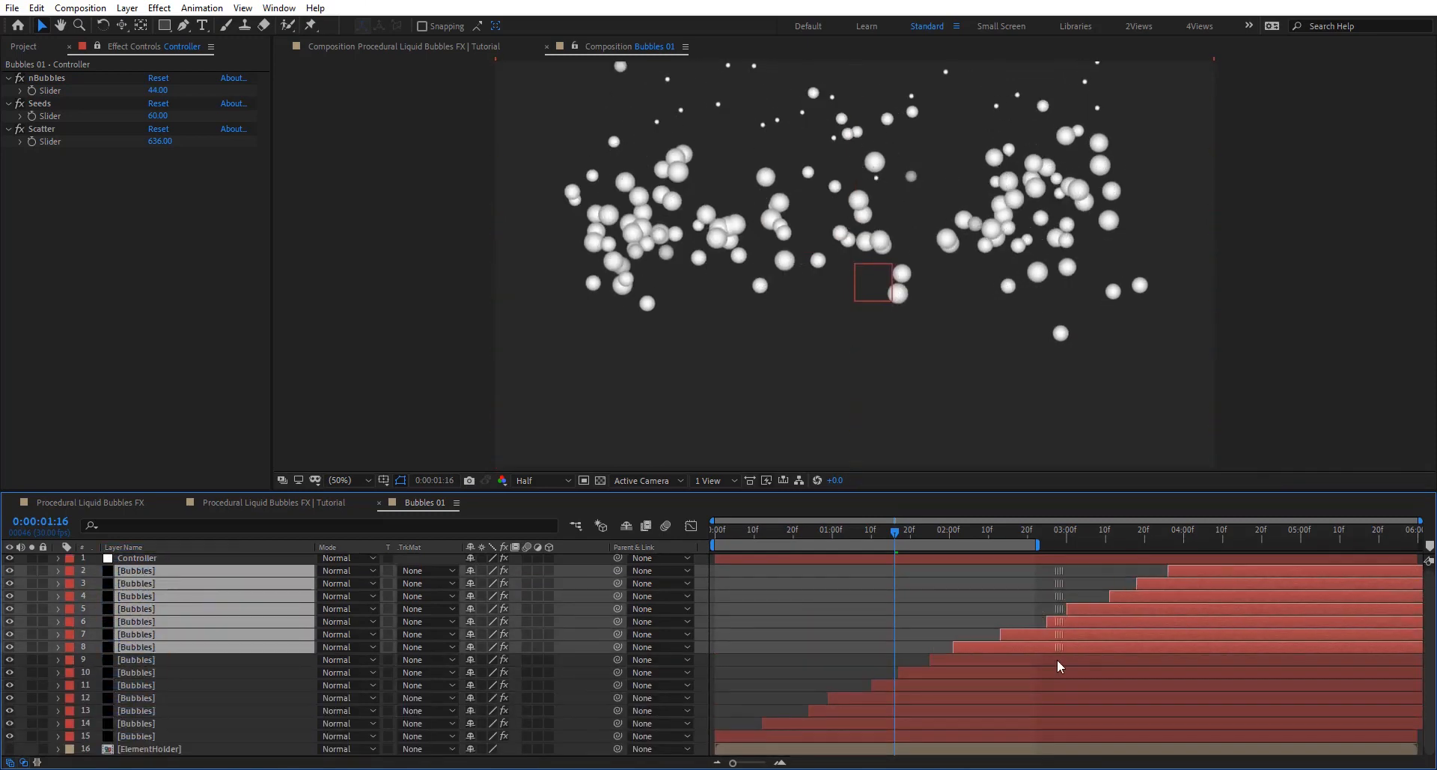
Step: Extend the work area to the end of the Bubbles 01 composition and play the staggered bubbles from the start
{"action": "left_click_drag", "start_coordinate": [896, 532], "coordinate": [1138, 531]}
{"action": "key", "text": "space"}
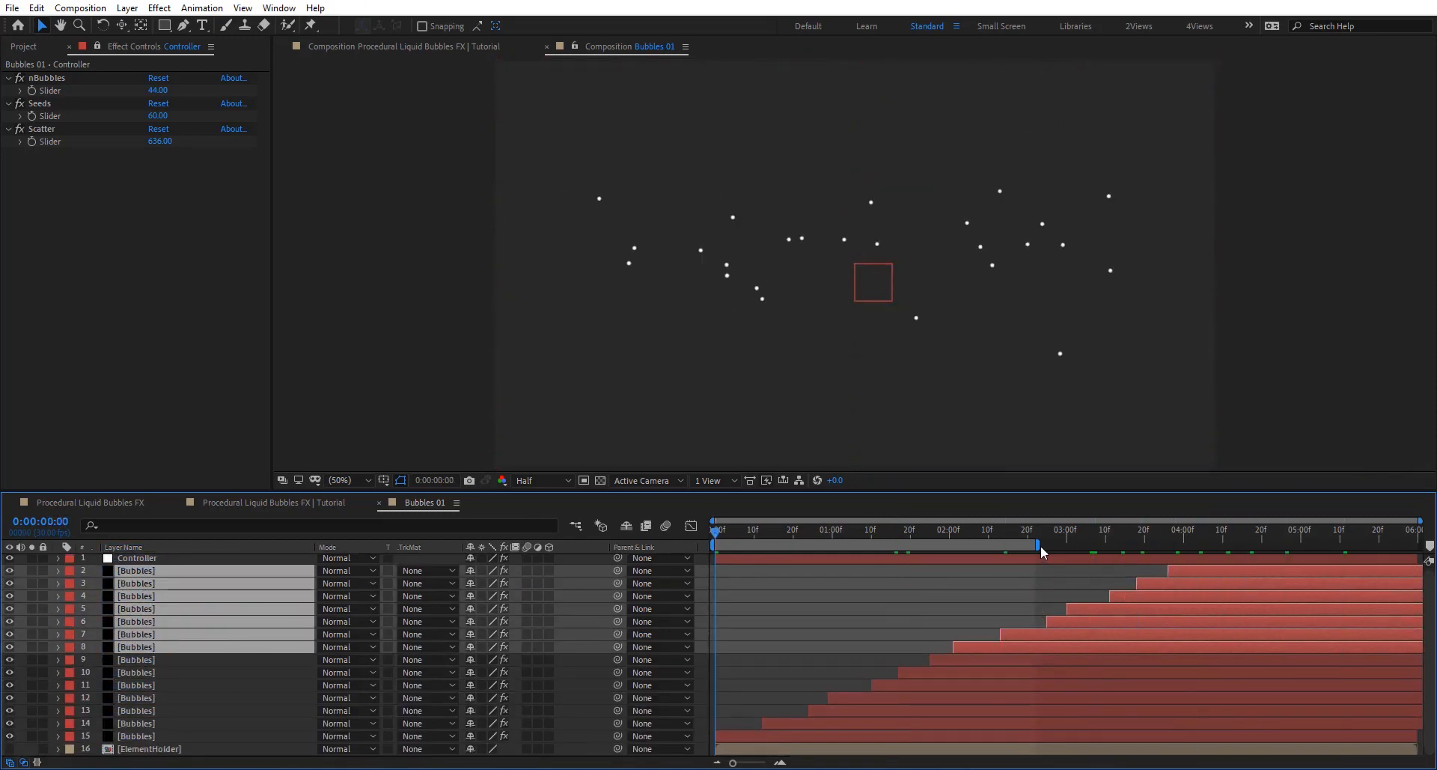
{"action": "left_click_drag", "start_coordinate": [1038, 546], "coordinate": [1421, 547]}
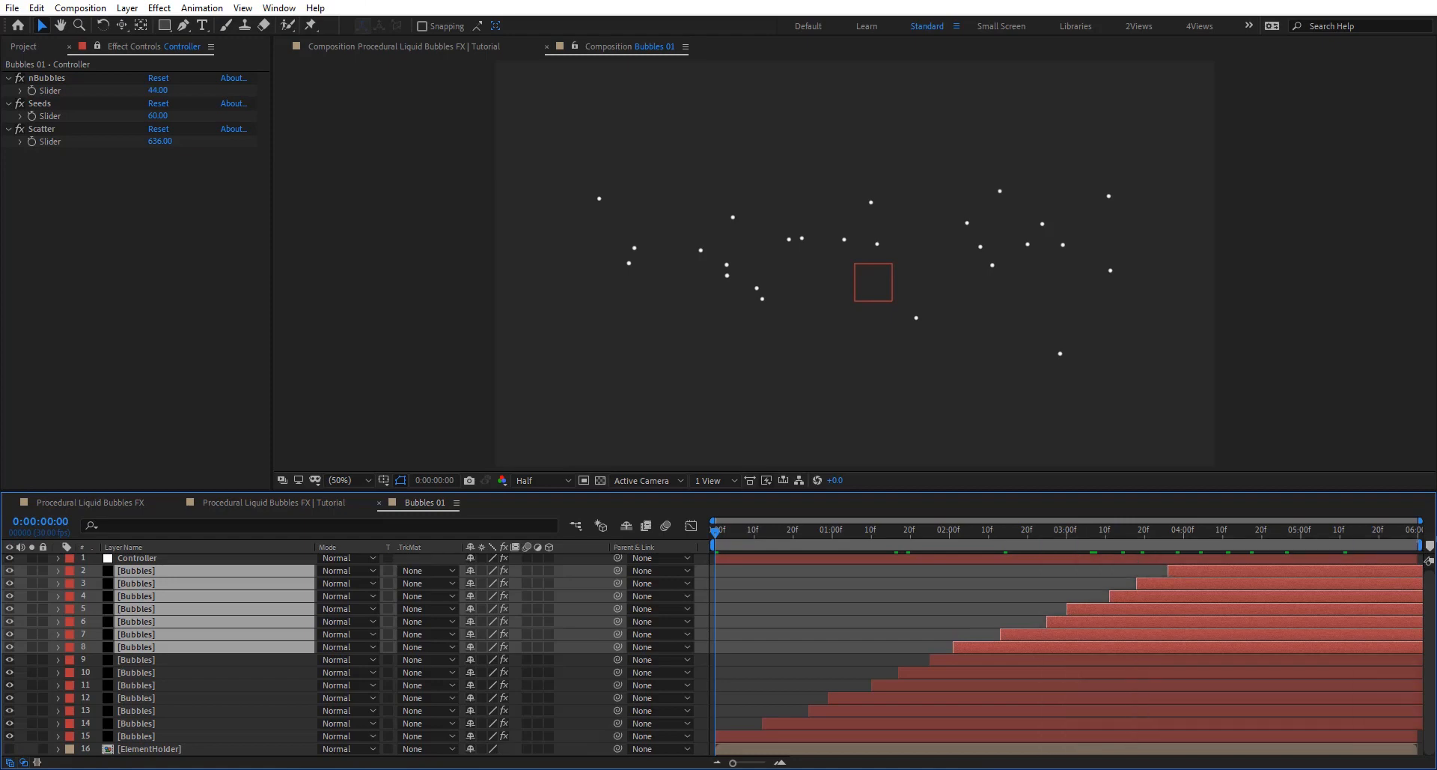
{"action": "key", "text": "space"}
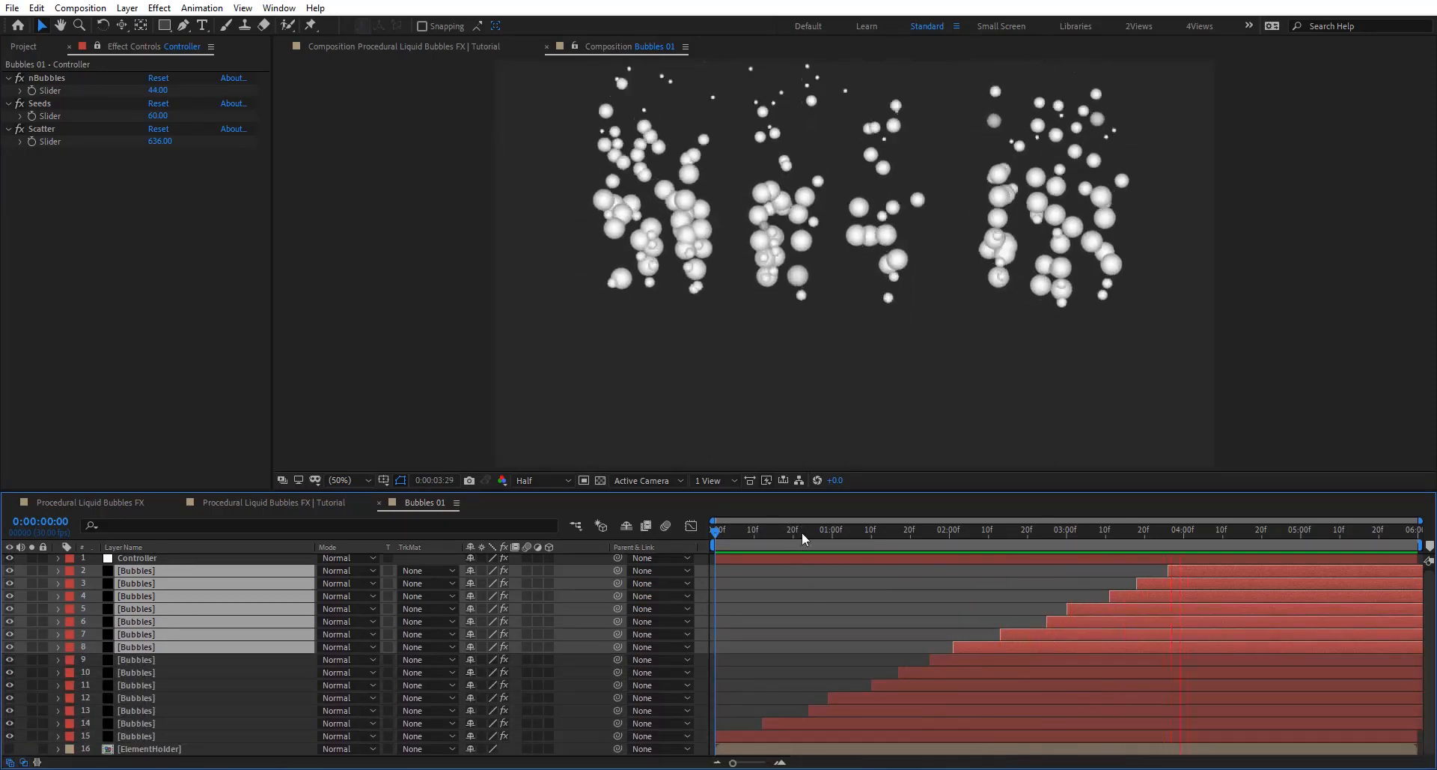
Step: Set the Controller's Scatter slider to 209 and its nBubbles slider to -327, and preview the animation from the start
{"action": "left_click_drag", "start_coordinate": [802, 533], "coordinate": [953, 532]}
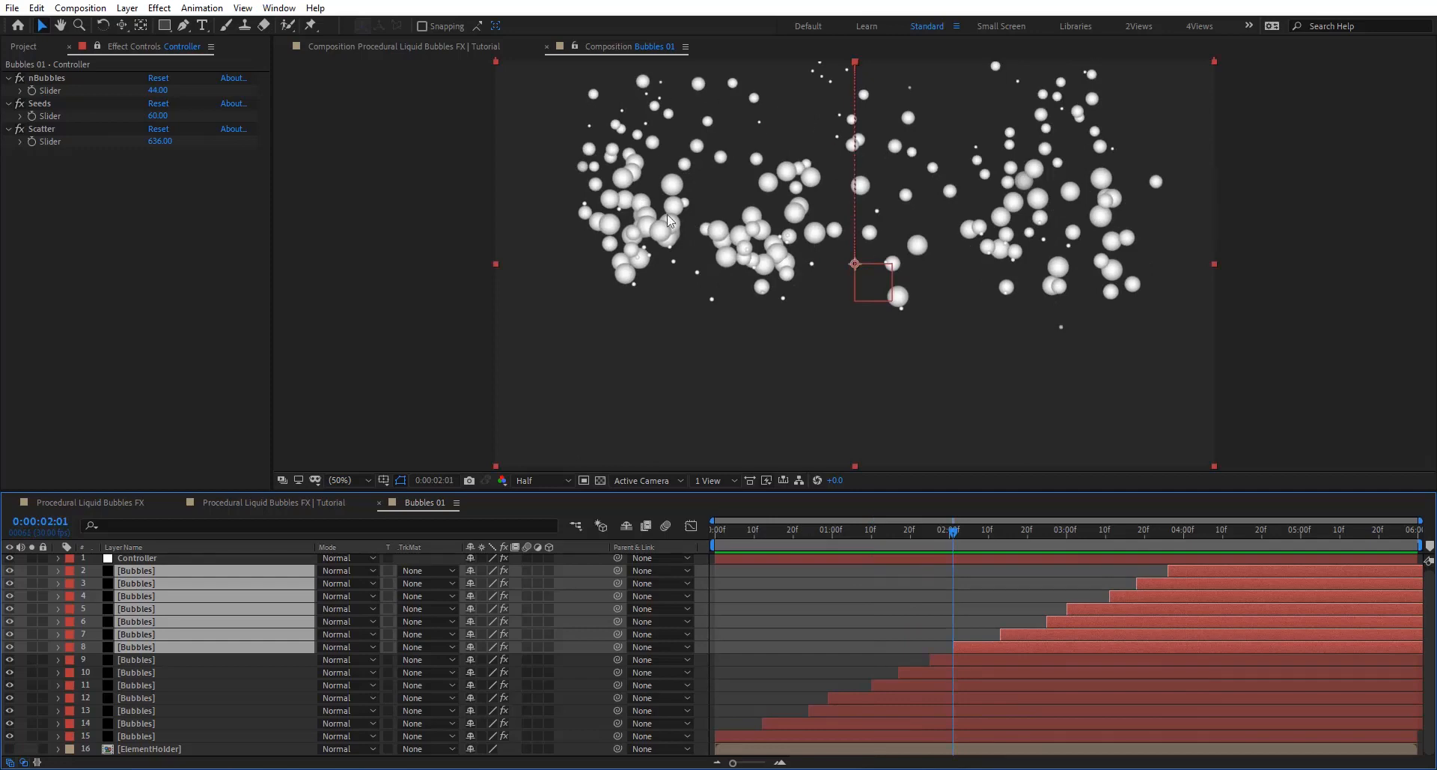
{"action": "left_click_drag", "start_coordinate": [159, 140], "coordinate": [38, 150]}
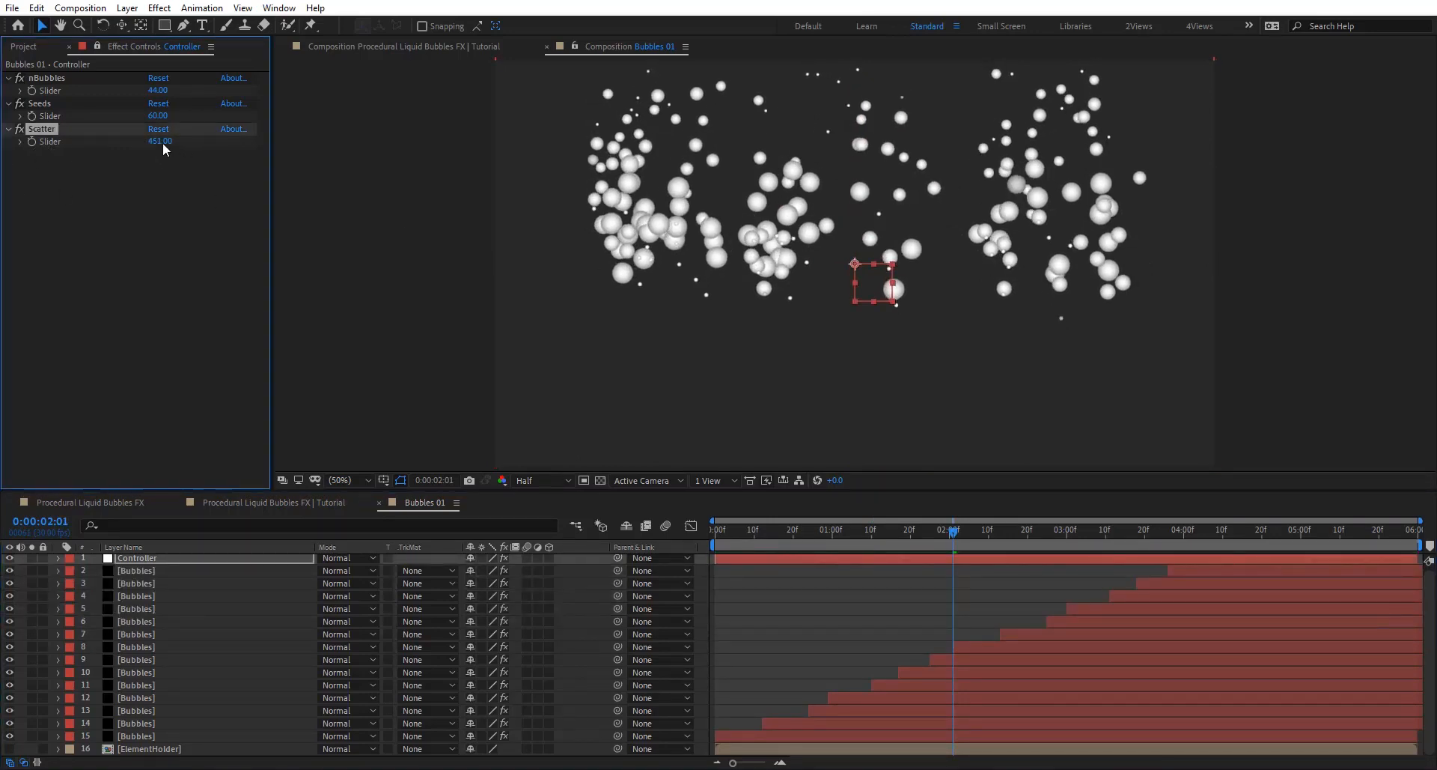
{"action": "left_click_drag", "start_coordinate": [162, 142], "coordinate": [423, 170]}
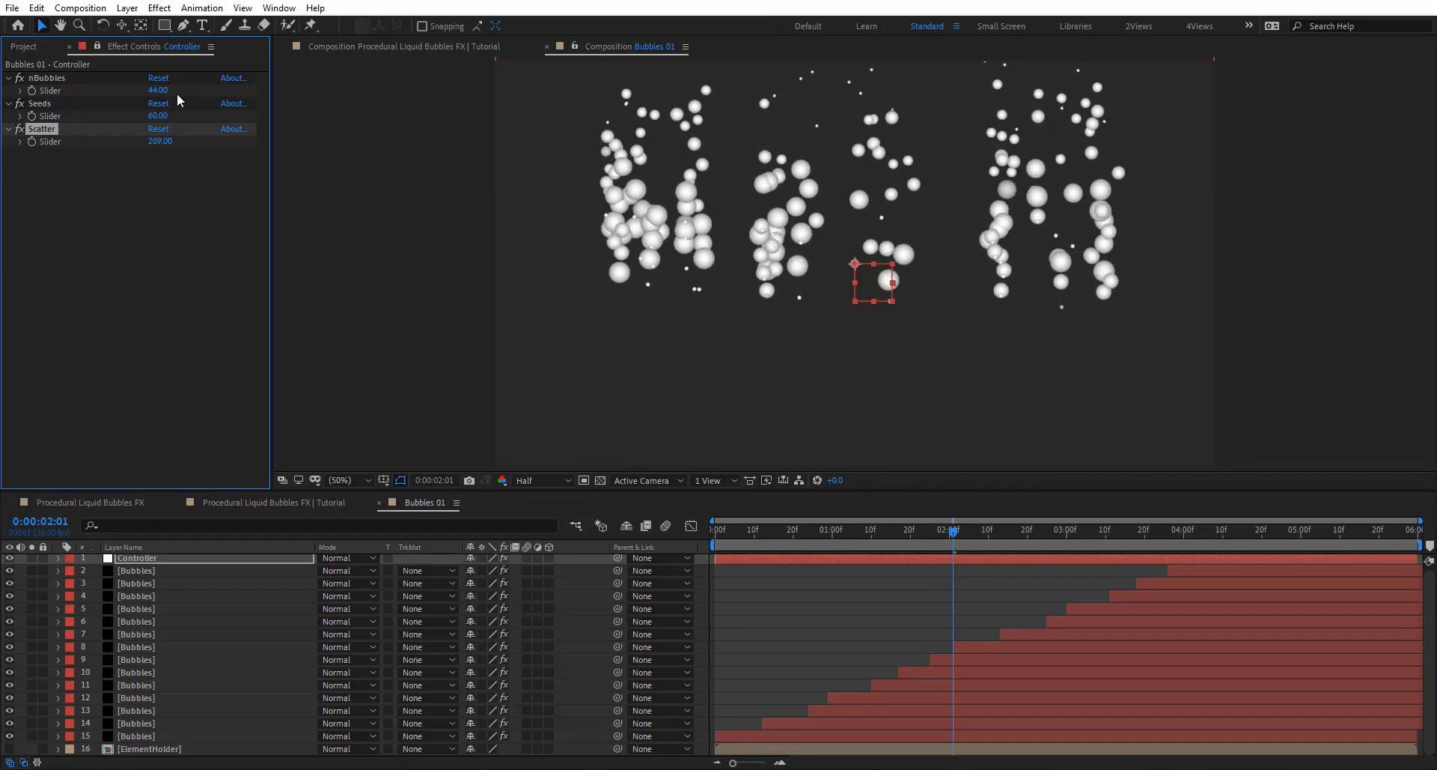
{"action": "left_click_drag", "start_coordinate": [168, 89], "coordinate": [120, 97]}
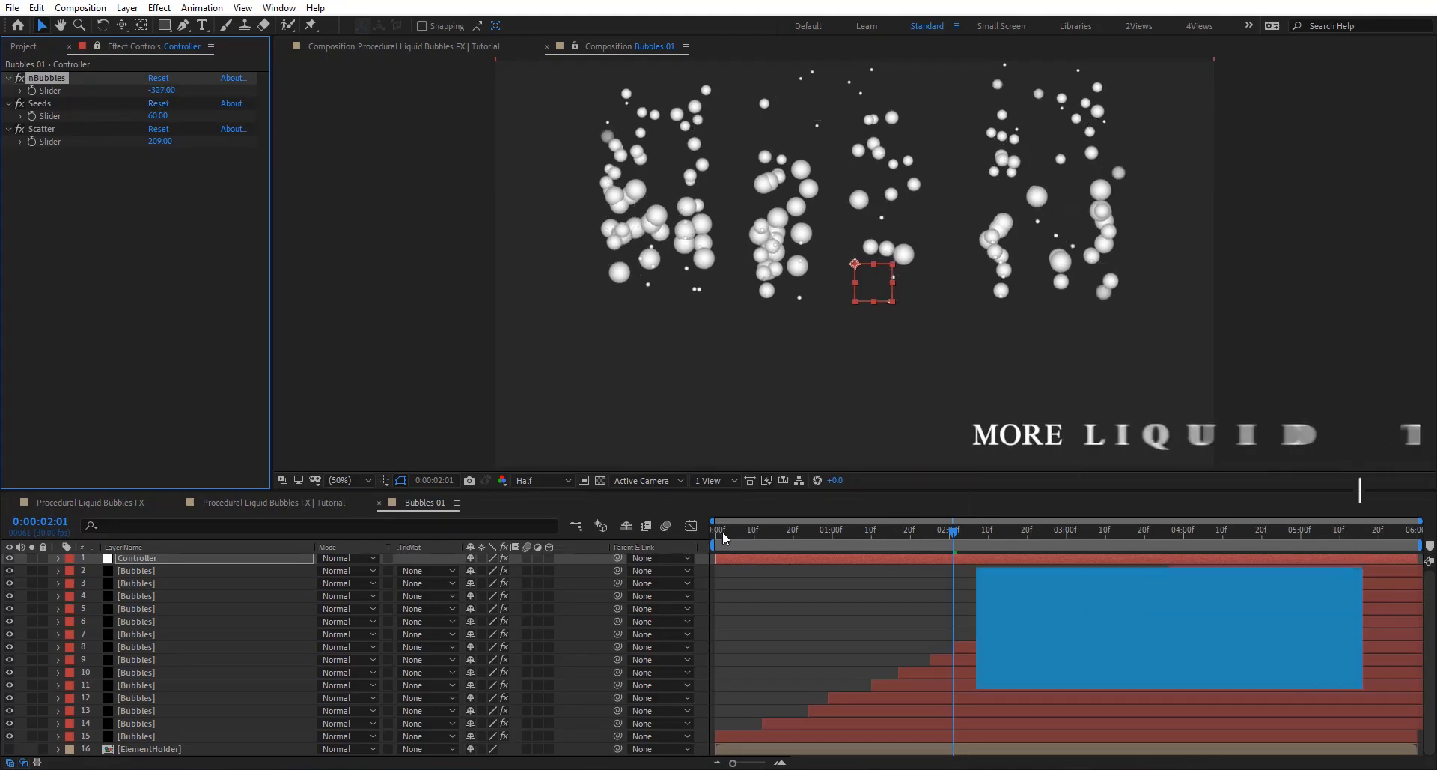
{"action": "left_click_drag", "start_coordinate": [744, 532], "coordinate": [529, 532]}
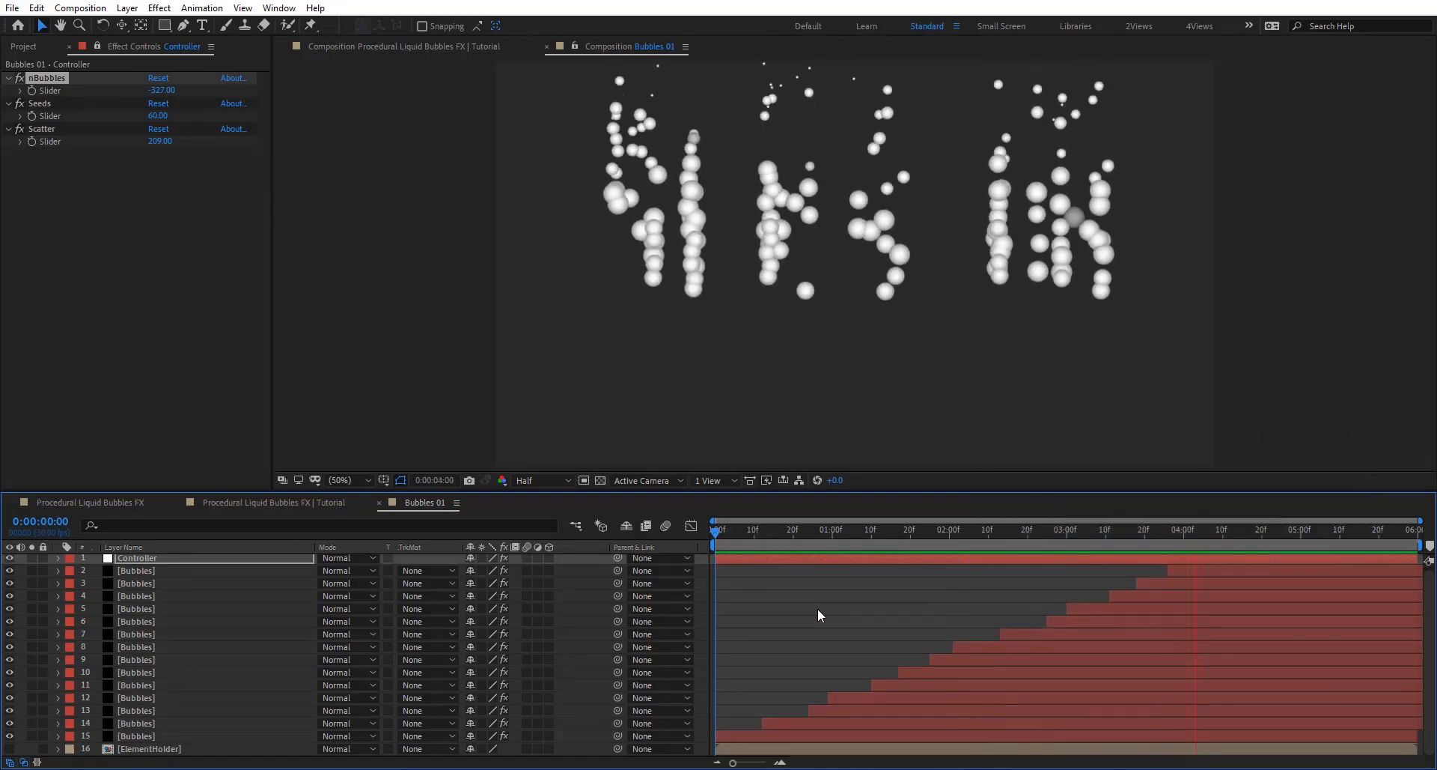
Step: Set the Controller's Seeds slider to 0 and check the bubbles at a different frame
{"action": "left_click", "coordinate": [941, 527]}
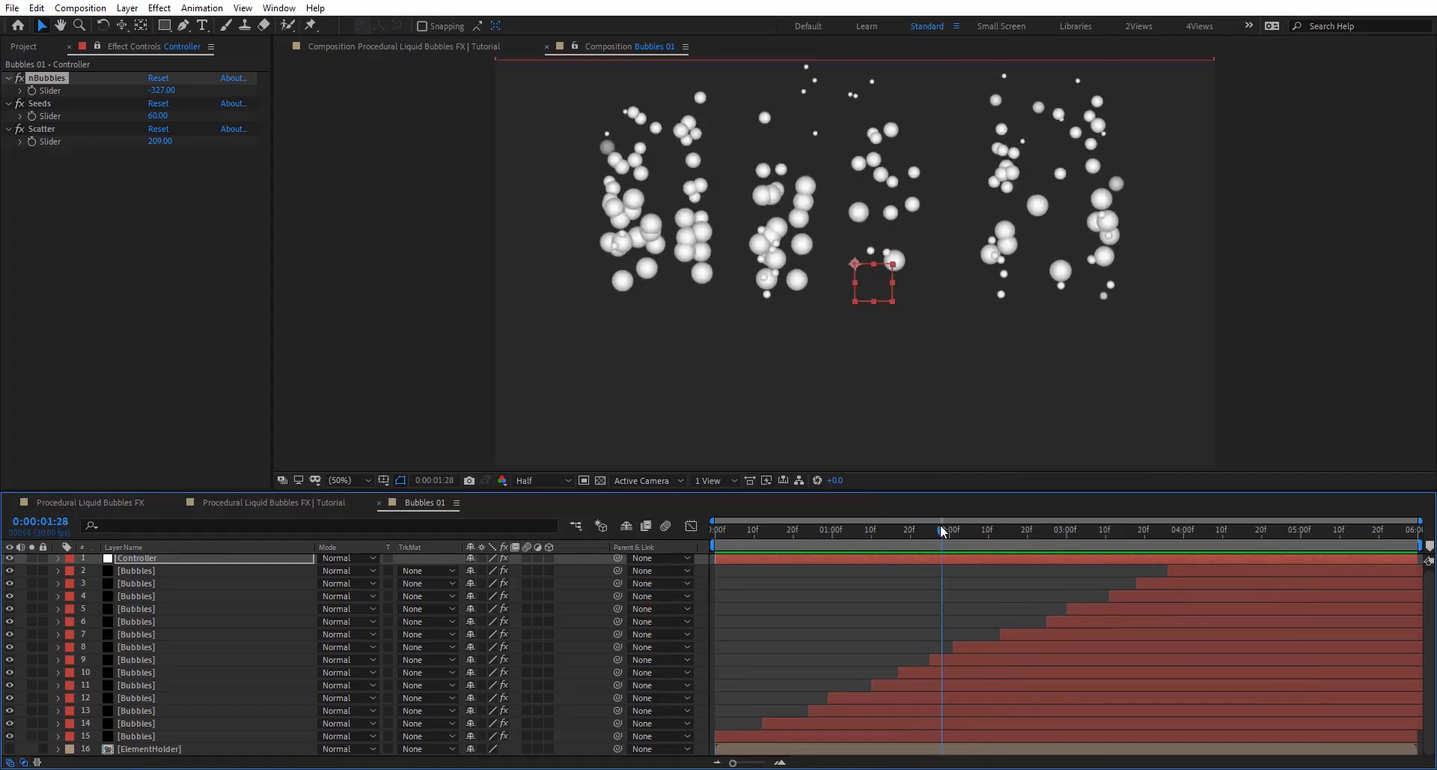
{"action": "left_click", "coordinate": [158, 116]}
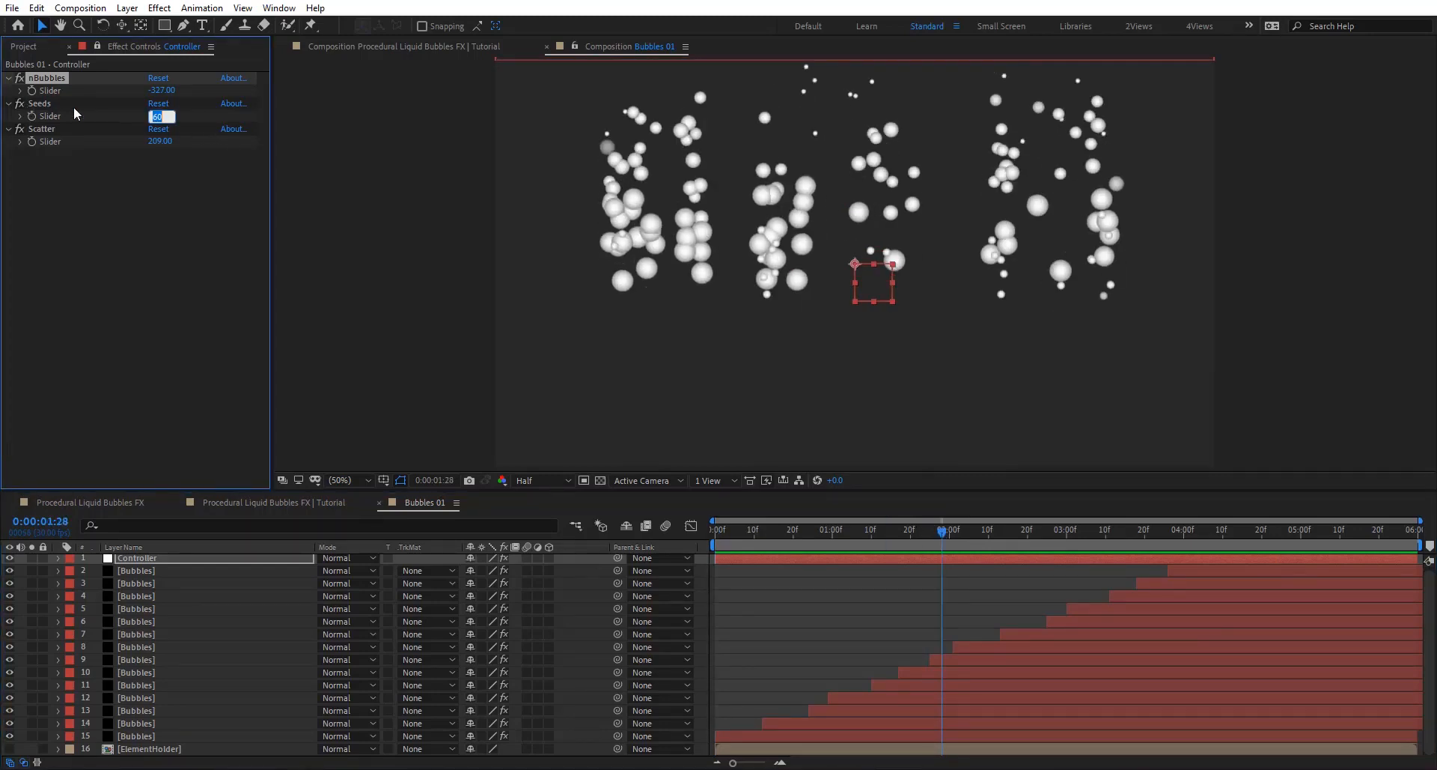
{"action": "type", "text": "0"}
{"action": "key", "text": "Return"}
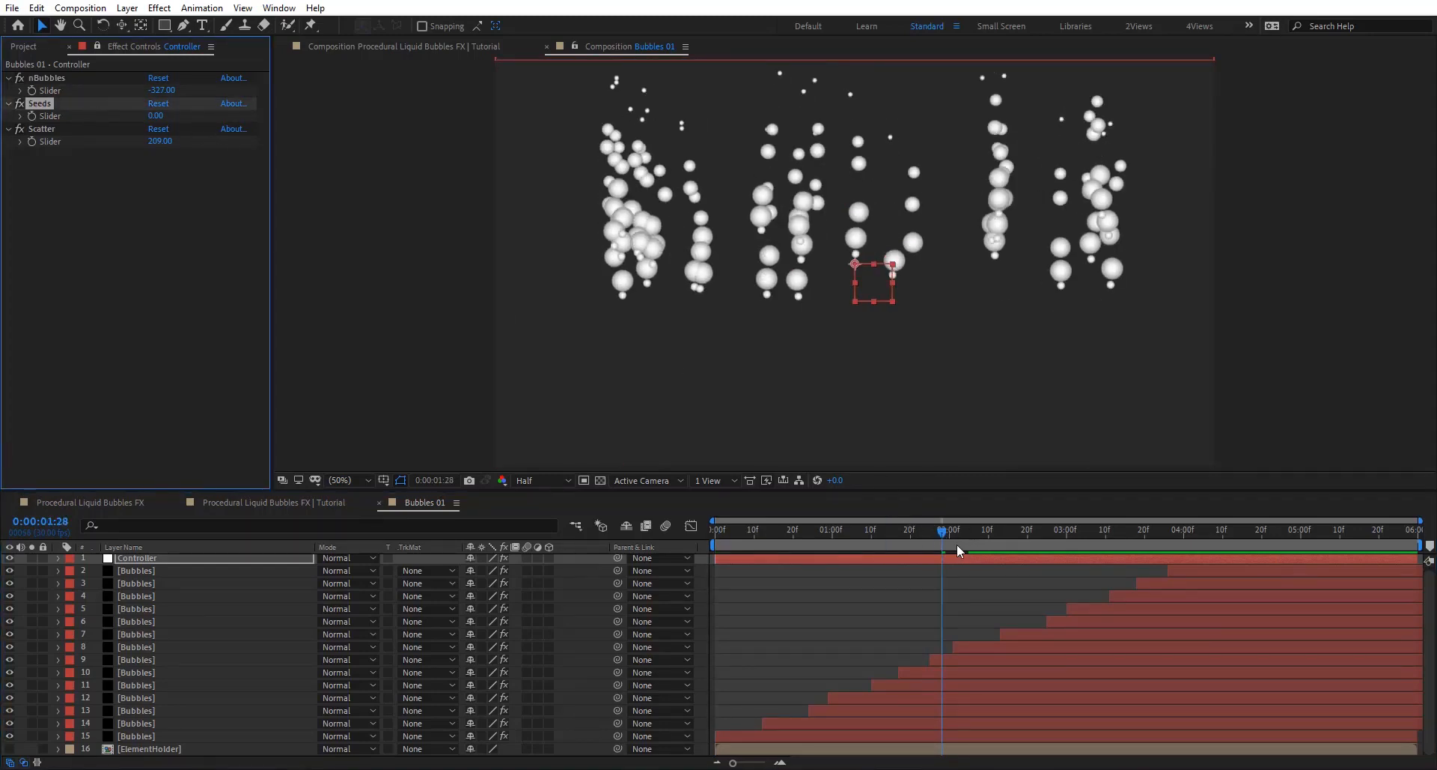
{"action": "left_click_drag", "start_coordinate": [958, 545], "coordinate": [1041, 547]}
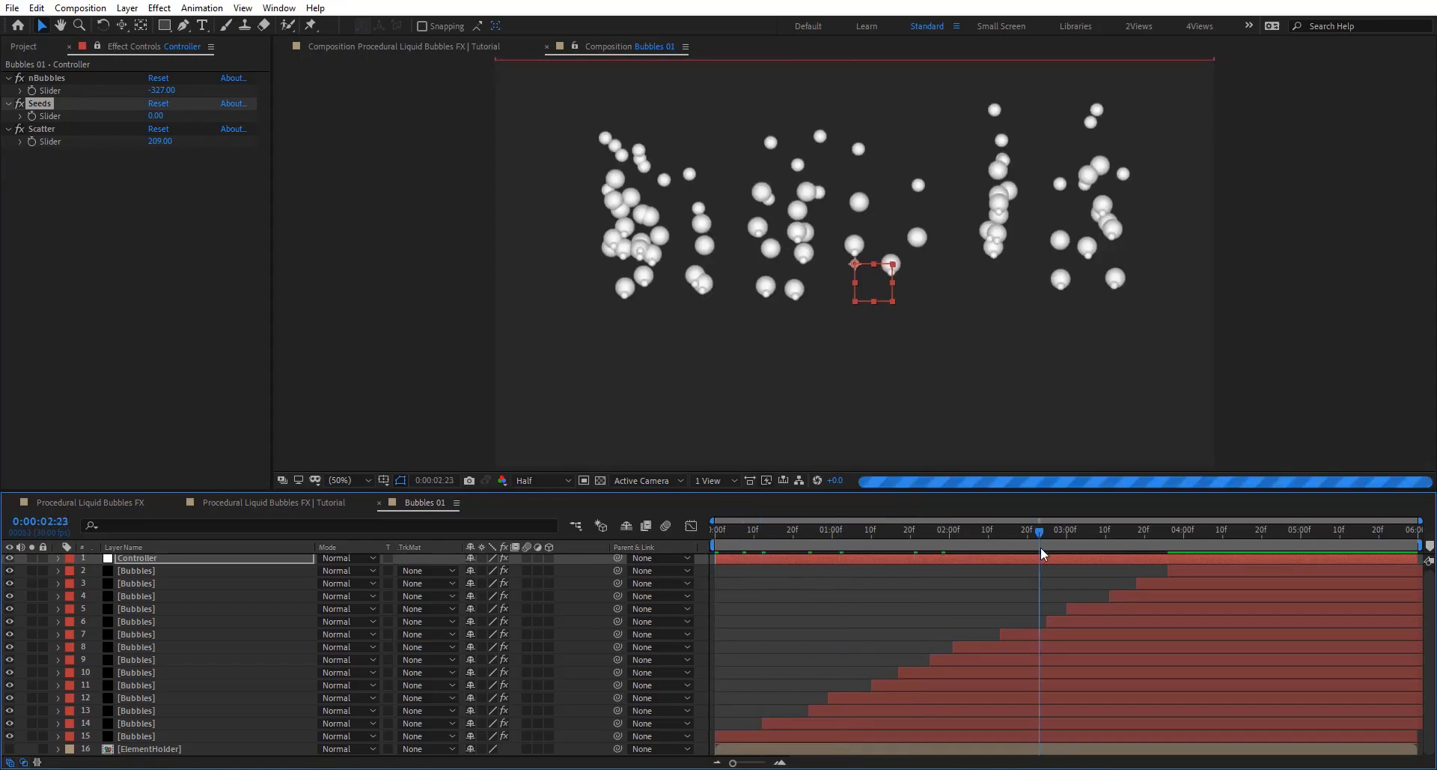
{"action": "scroll", "coordinate": [172, 595], "scroll_direction": "up", "scroll_amount": 1}
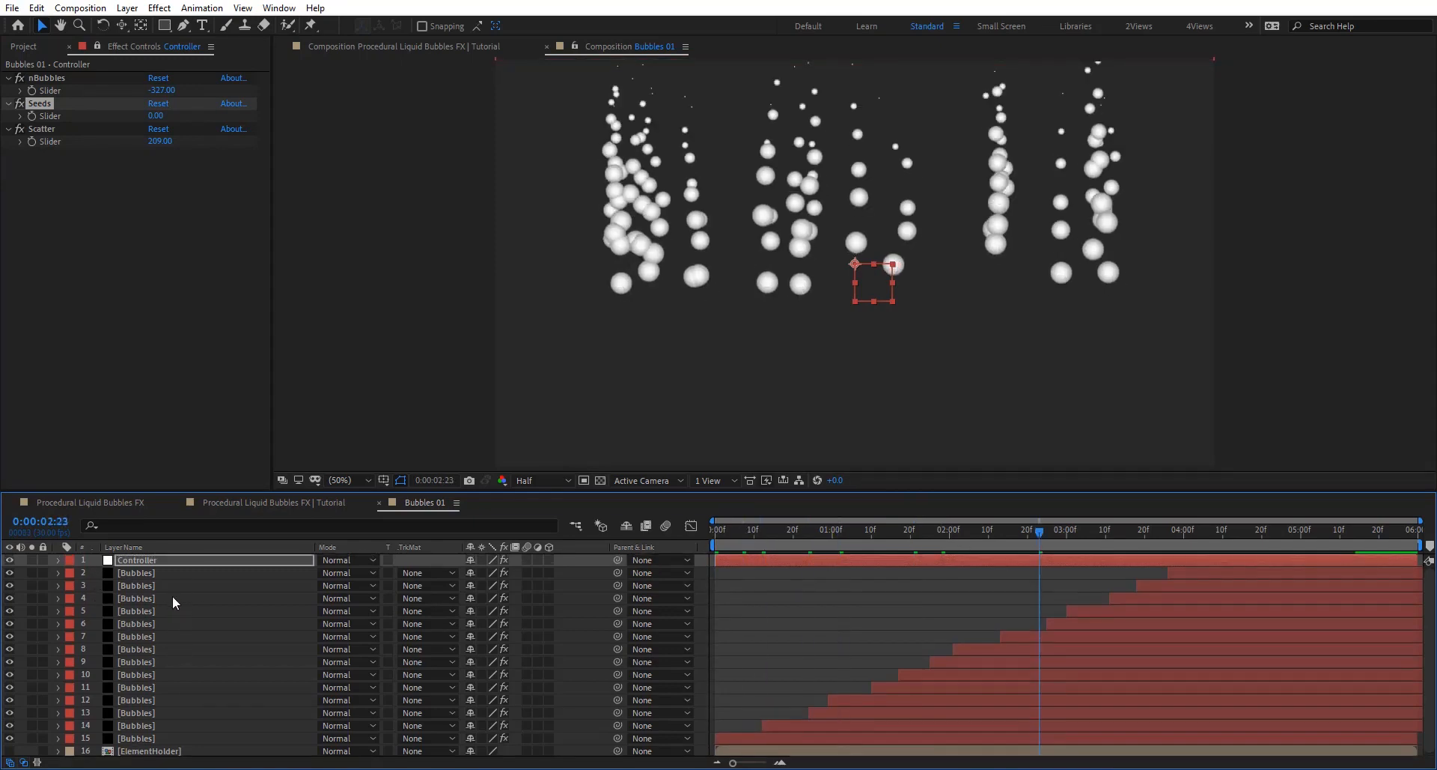
Step: Return to the Procedural Liquid Bubbles FX | Tutorial composition, make the ElementHolder layer visible, and scrub through the combined animation
{"action": "left_click", "coordinate": [303, 497]}
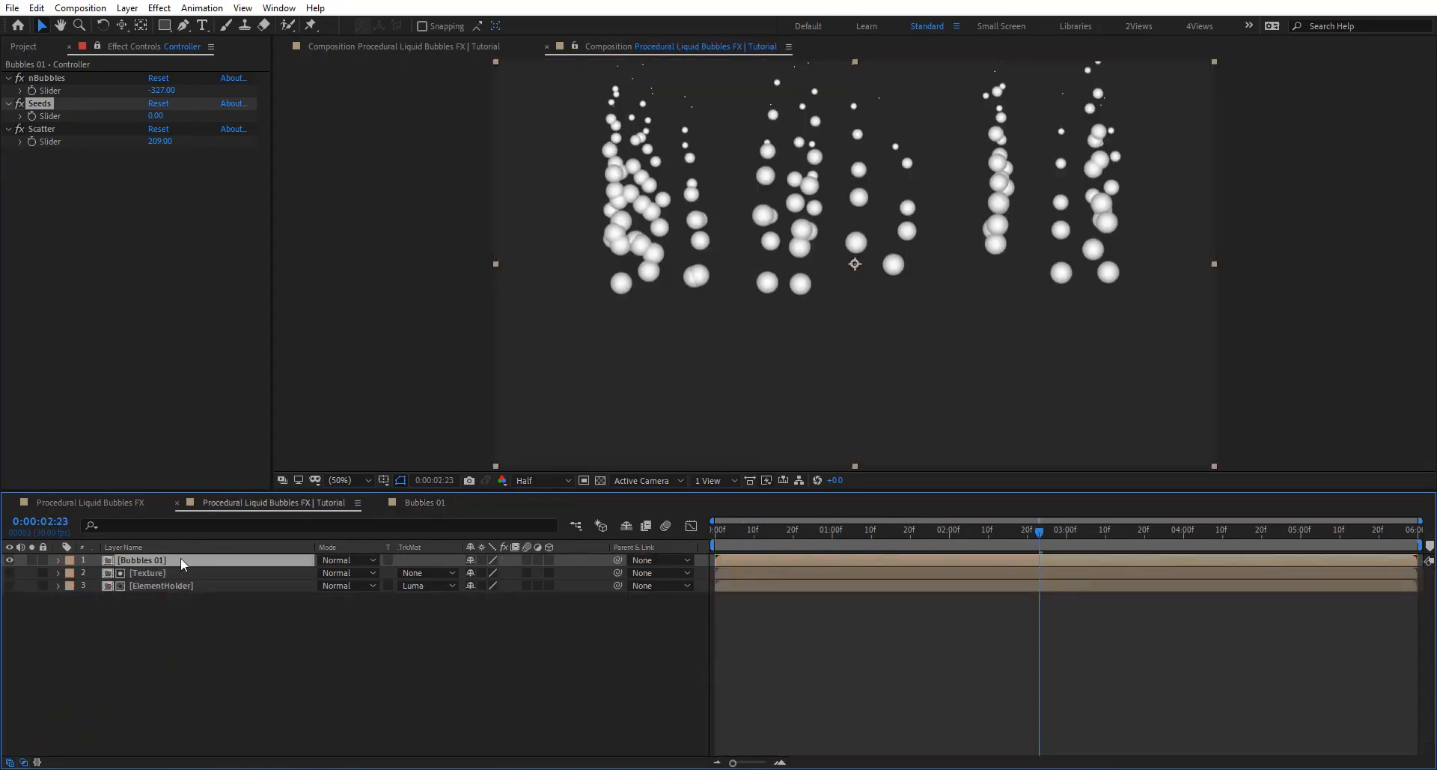
{"action": "left_click", "coordinate": [9, 585]}
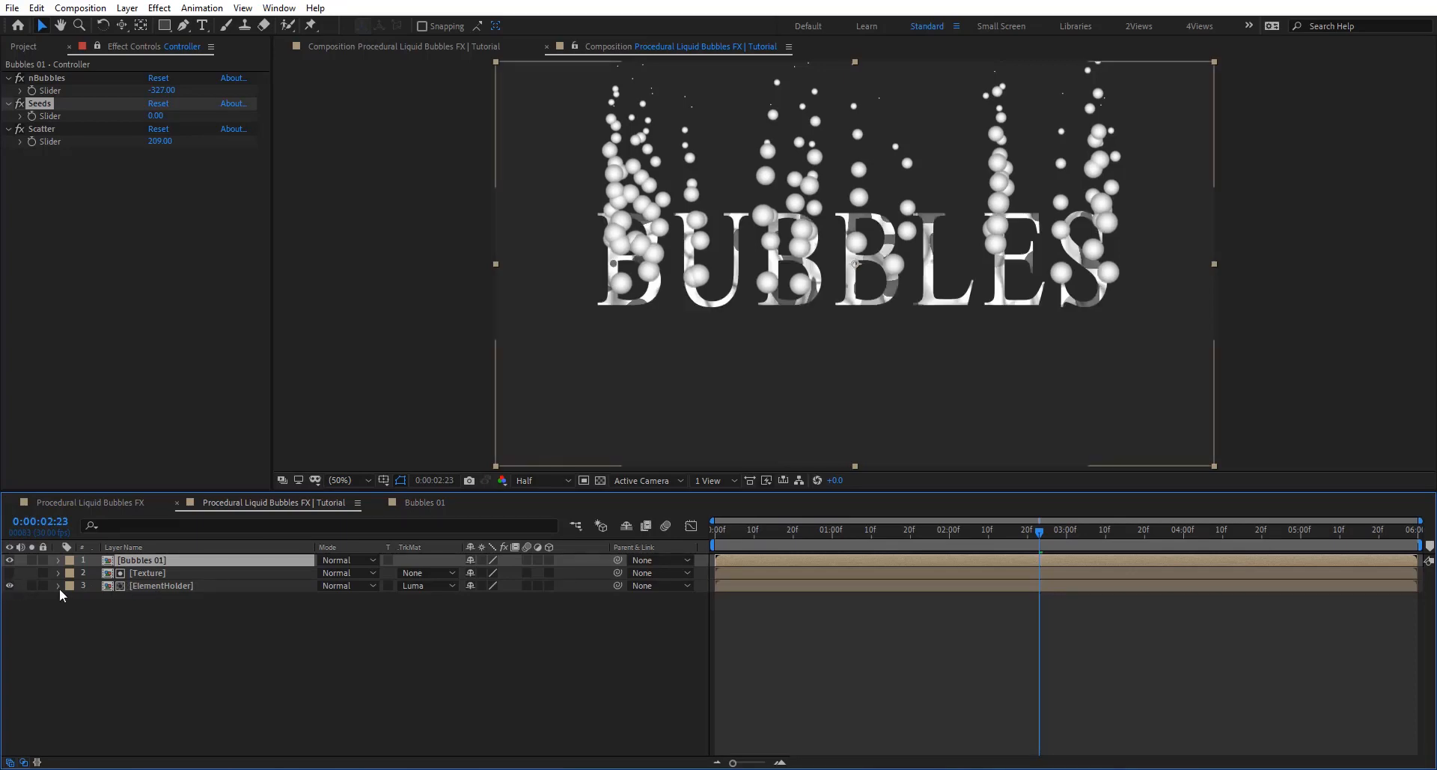
{"action": "left_click_drag", "start_coordinate": [726, 530], "coordinate": [1004, 550]}
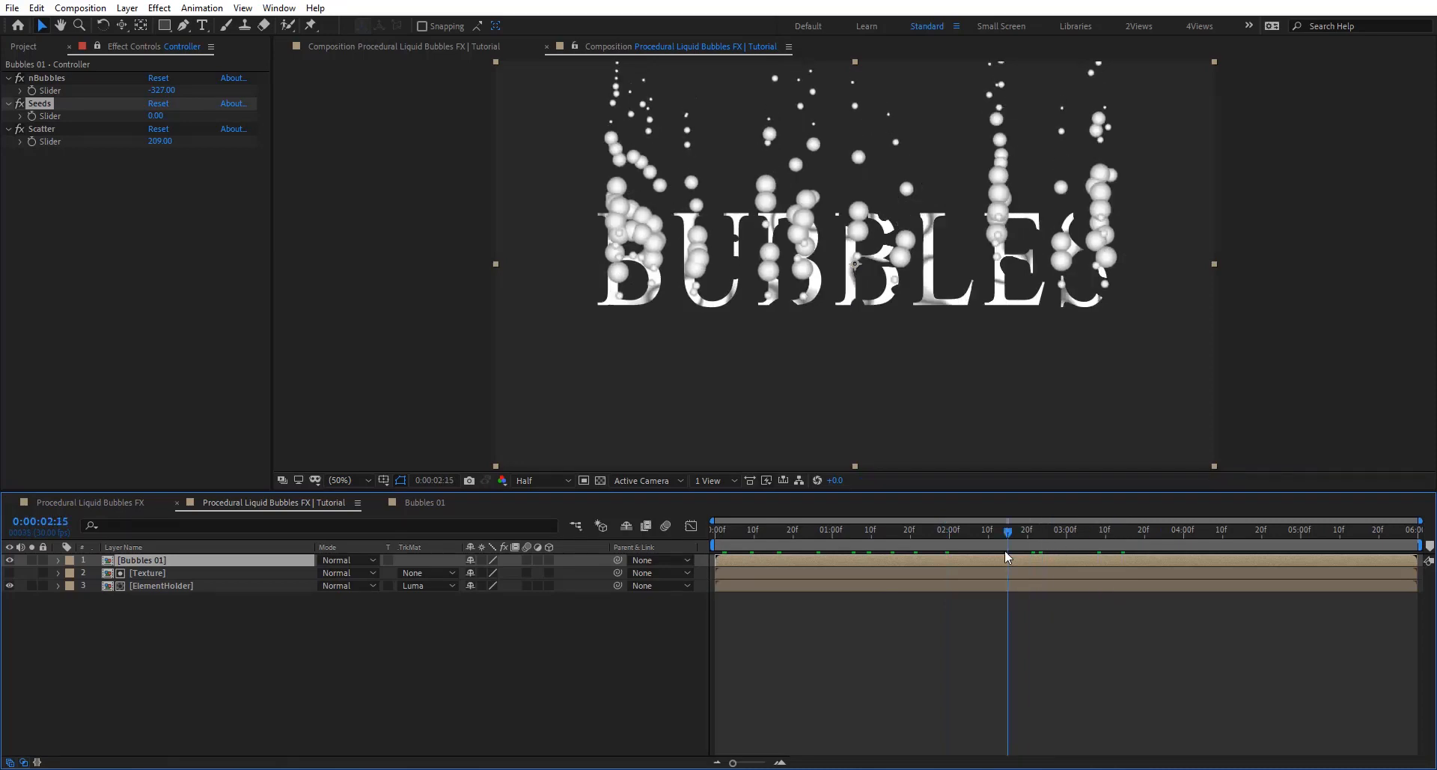
Step: Apply Fast Box Blur to the Bubbles 01 layer with a blur radius of 8
{"action": "key", "text": "ctrl+space"}
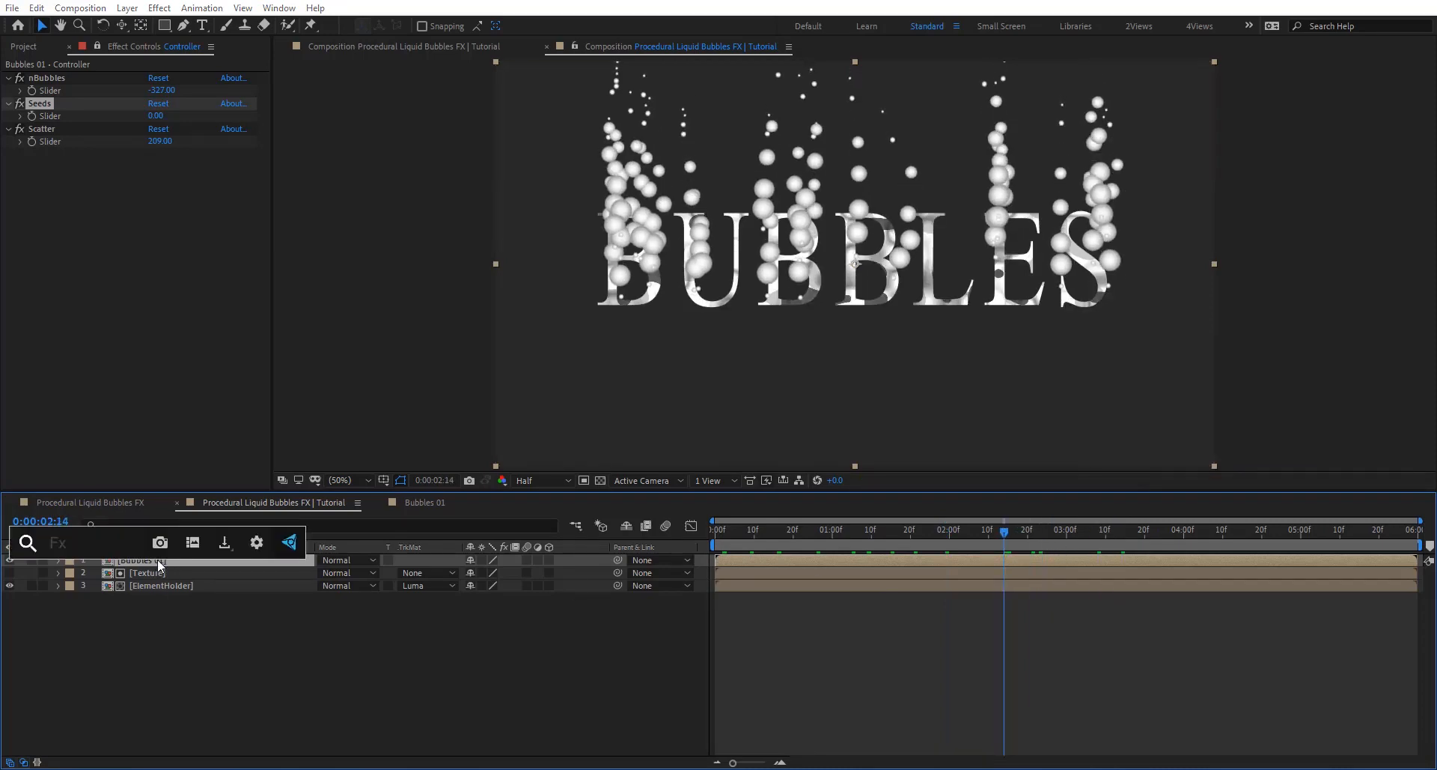
{"action": "type", "text": "fas"}
{"action": "key", "text": "Return"}
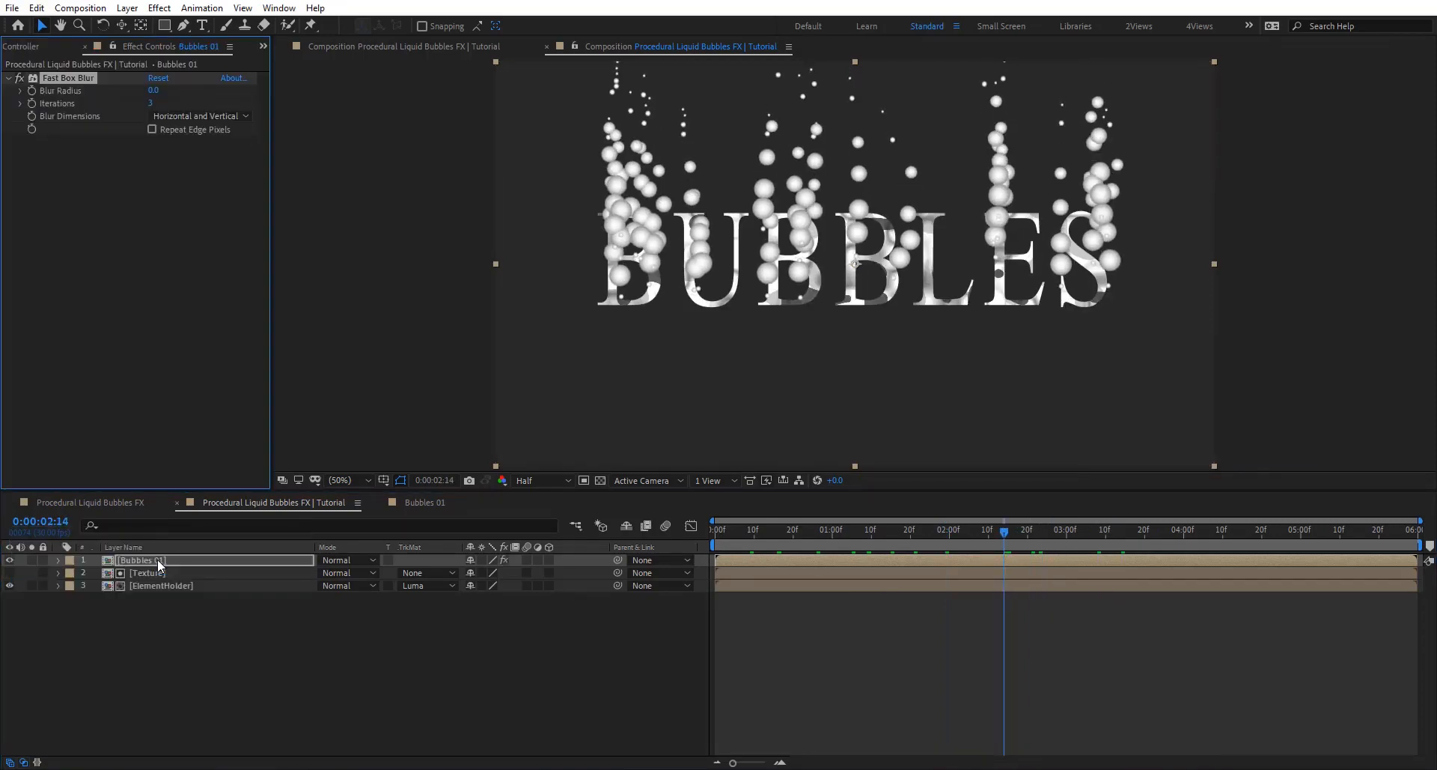
{"action": "left_click", "coordinate": [153, 90]}
{"action": "type", "text": "8"}
{"action": "key", "text": "Return"}
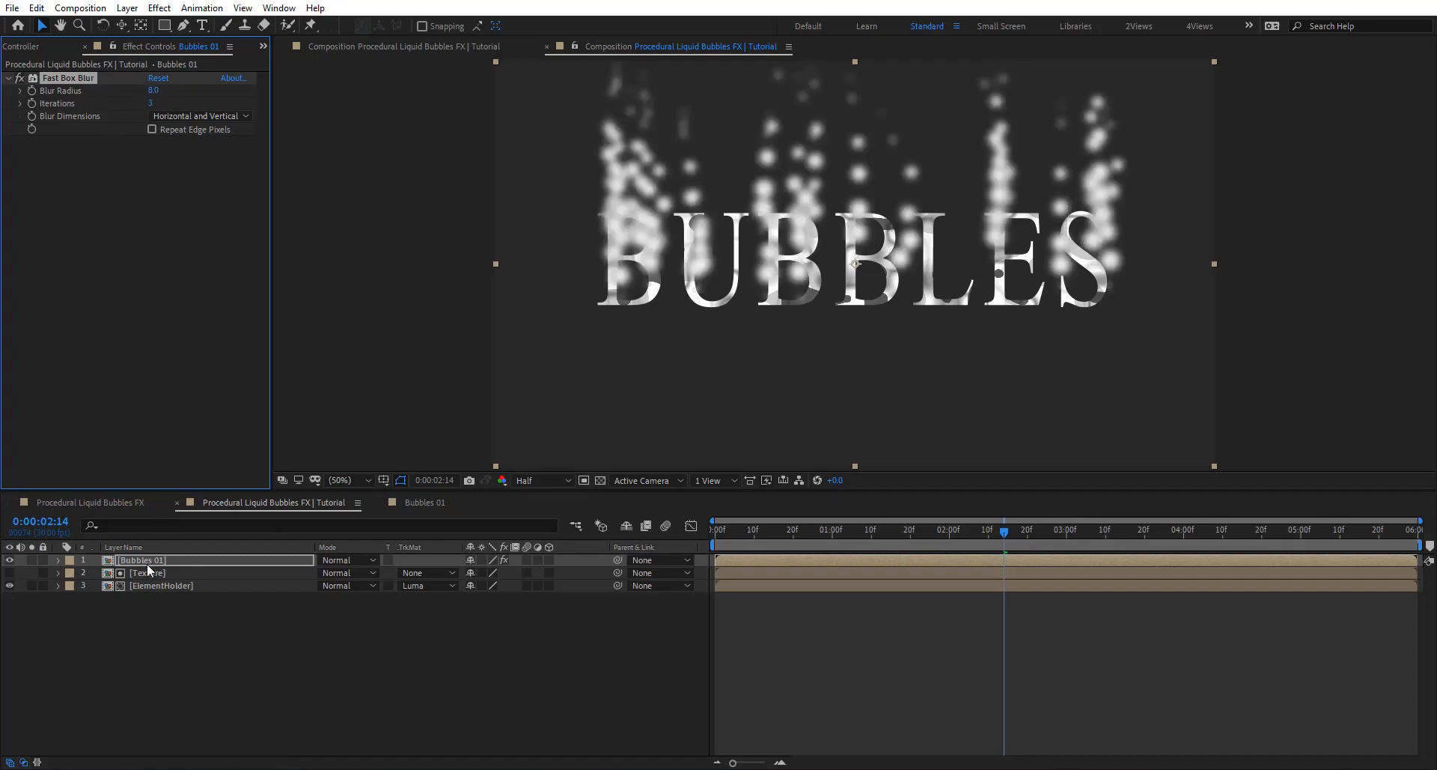
Step: Paste the Fast Box Blur effect onto the ElementHolder layer and scrub the timeline to check it
{"action": "left_click", "coordinate": [162, 592]}
{"action": "left_click", "coordinate": [148, 587]}
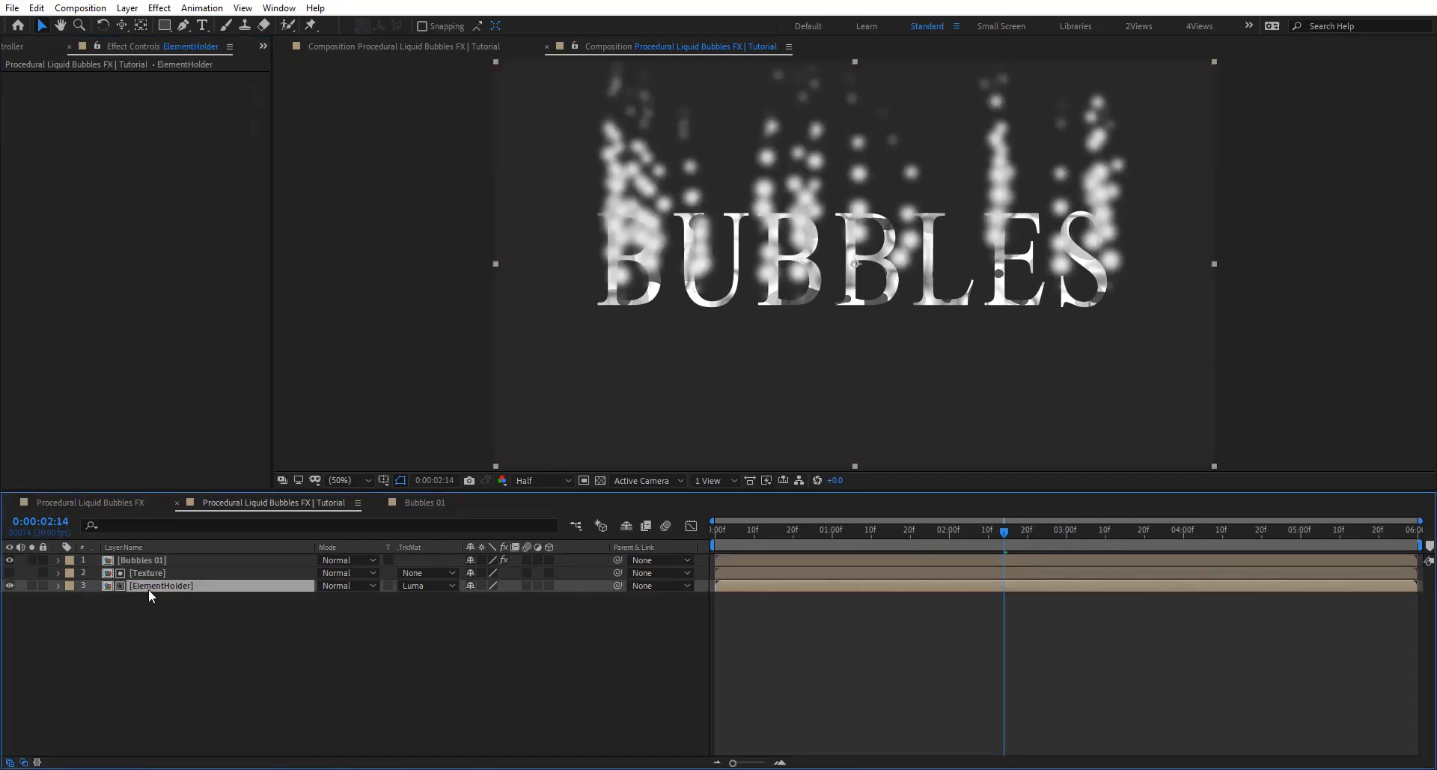
{"action": "key", "text": "ctrl+v"}
{"action": "left_click_drag", "start_coordinate": [910, 532], "coordinate": [1101, 545]}
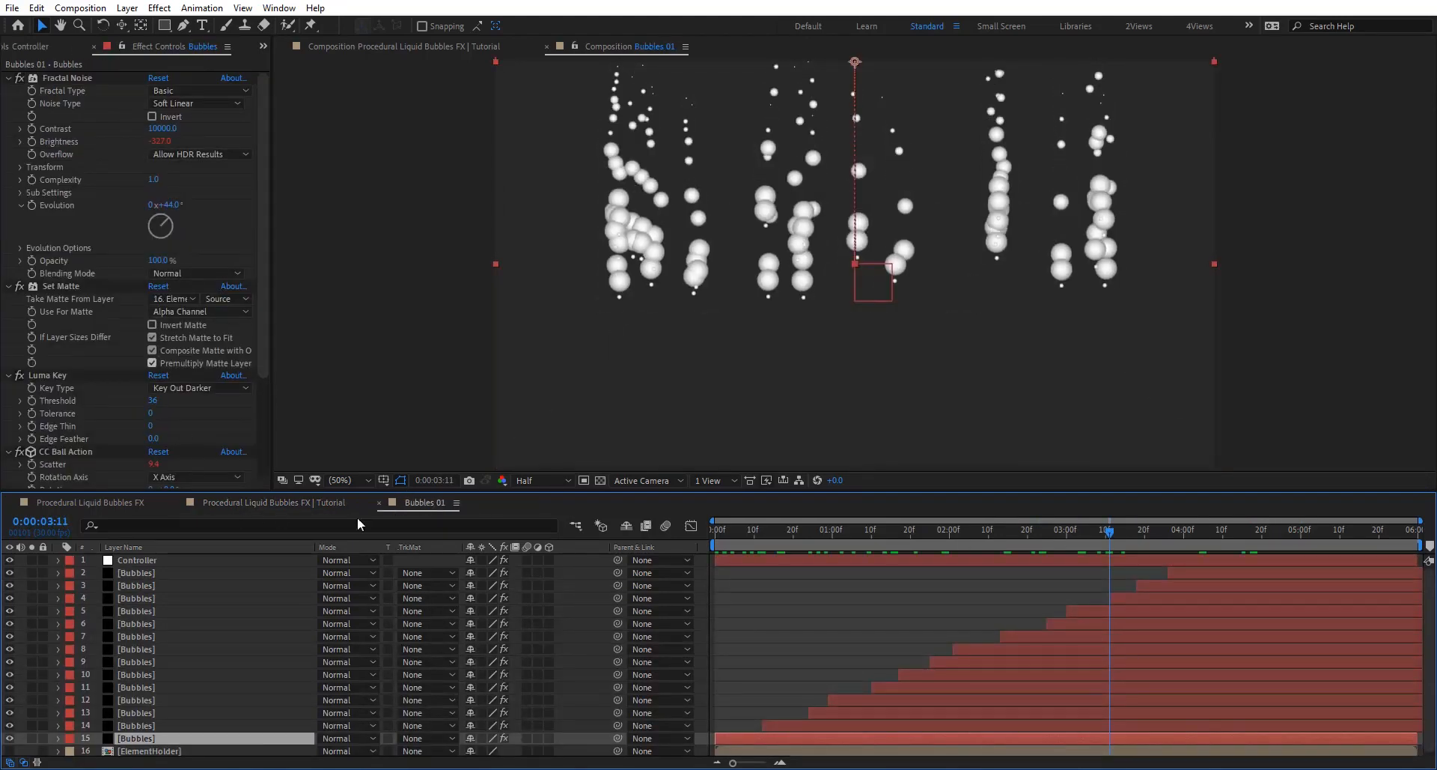
Step: Set the Controller's Scatter slider to 467 in Bubbles 01, and check the blurred result in the Tutorial composition
{"action": "left_click", "coordinate": [172, 560]}
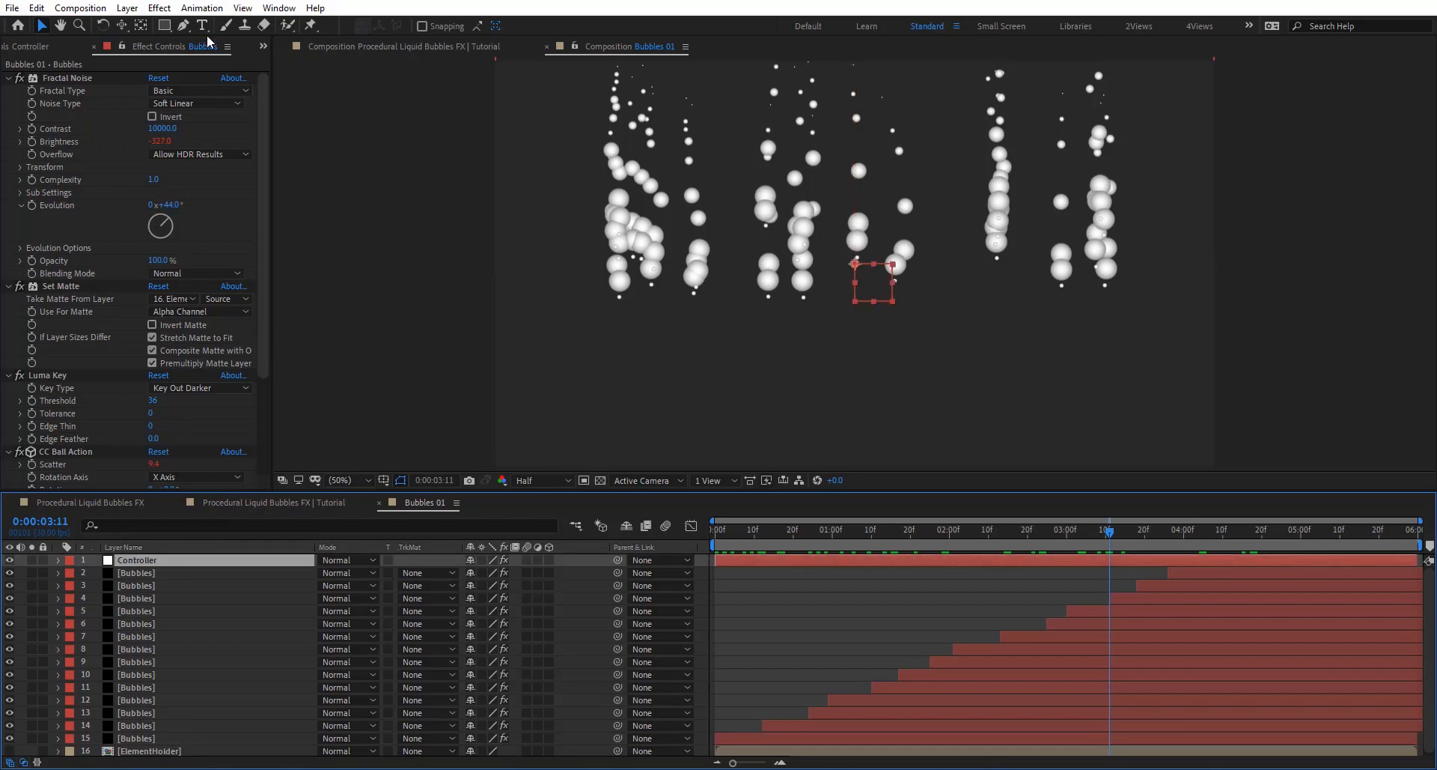
{"action": "left_click", "coordinate": [262, 45]}
{"action": "left_click", "coordinate": [314, 81]}
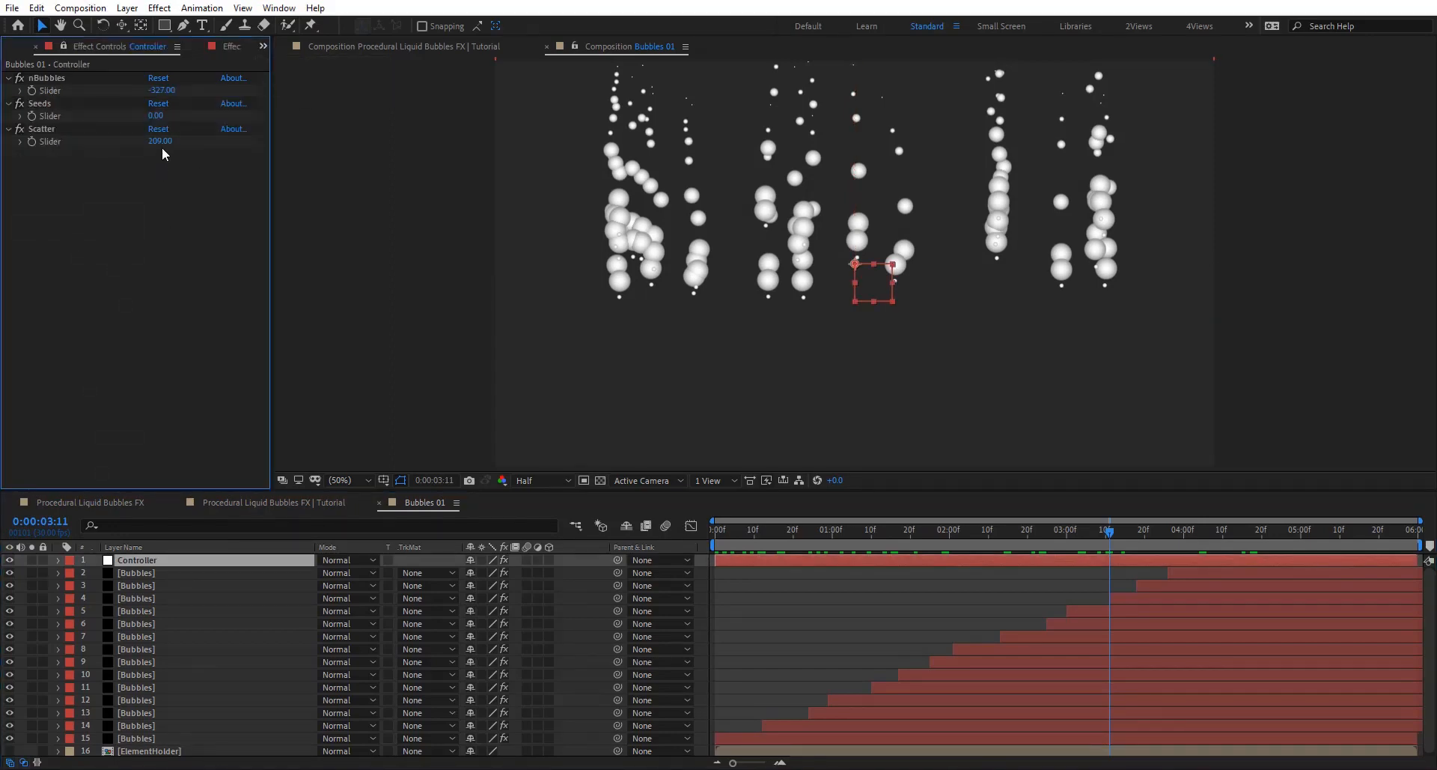
{"action": "left_click_drag", "start_coordinate": [162, 145], "coordinate": [356, 146]}
{"action": "left_click", "coordinate": [322, 504]}
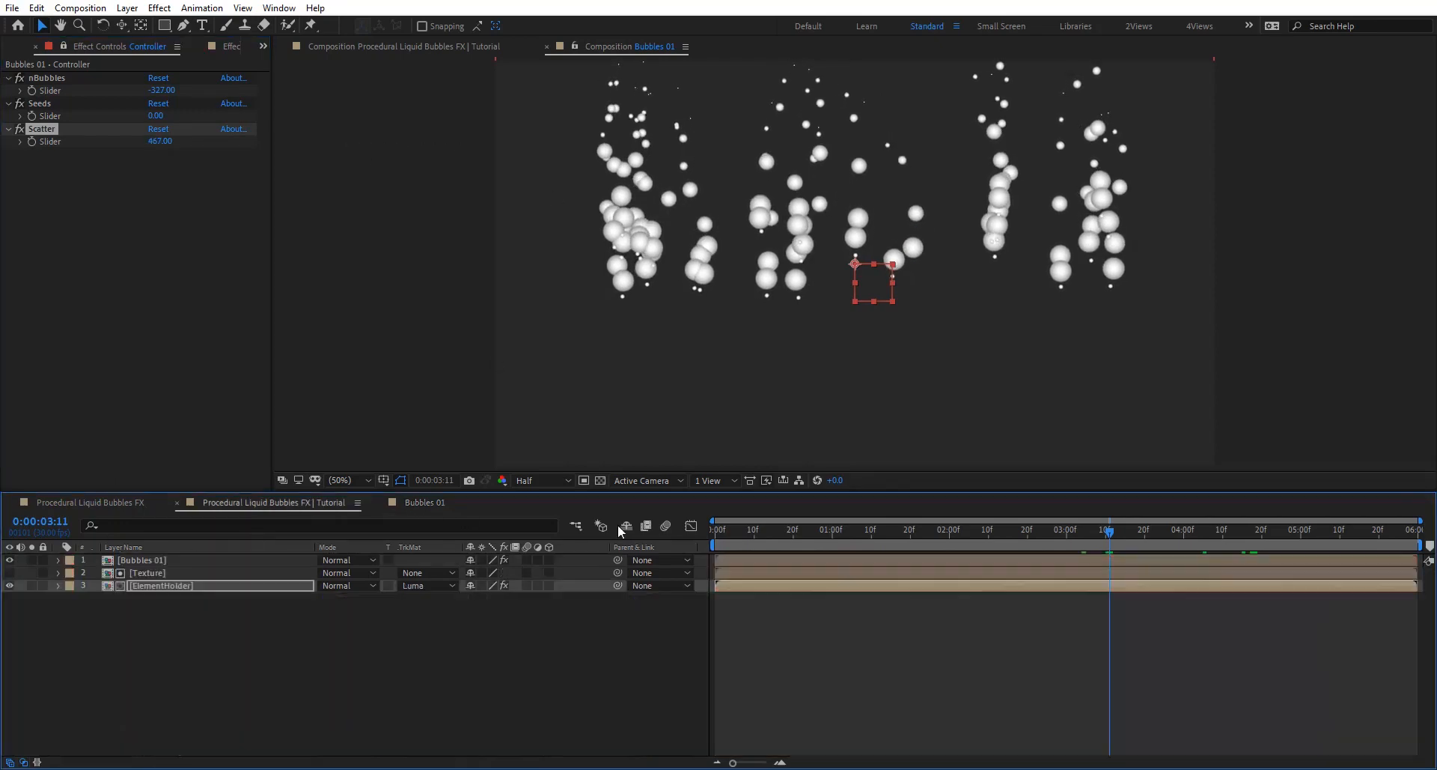
{"action": "left_click_drag", "start_coordinate": [1098, 536], "coordinate": [921, 536]}
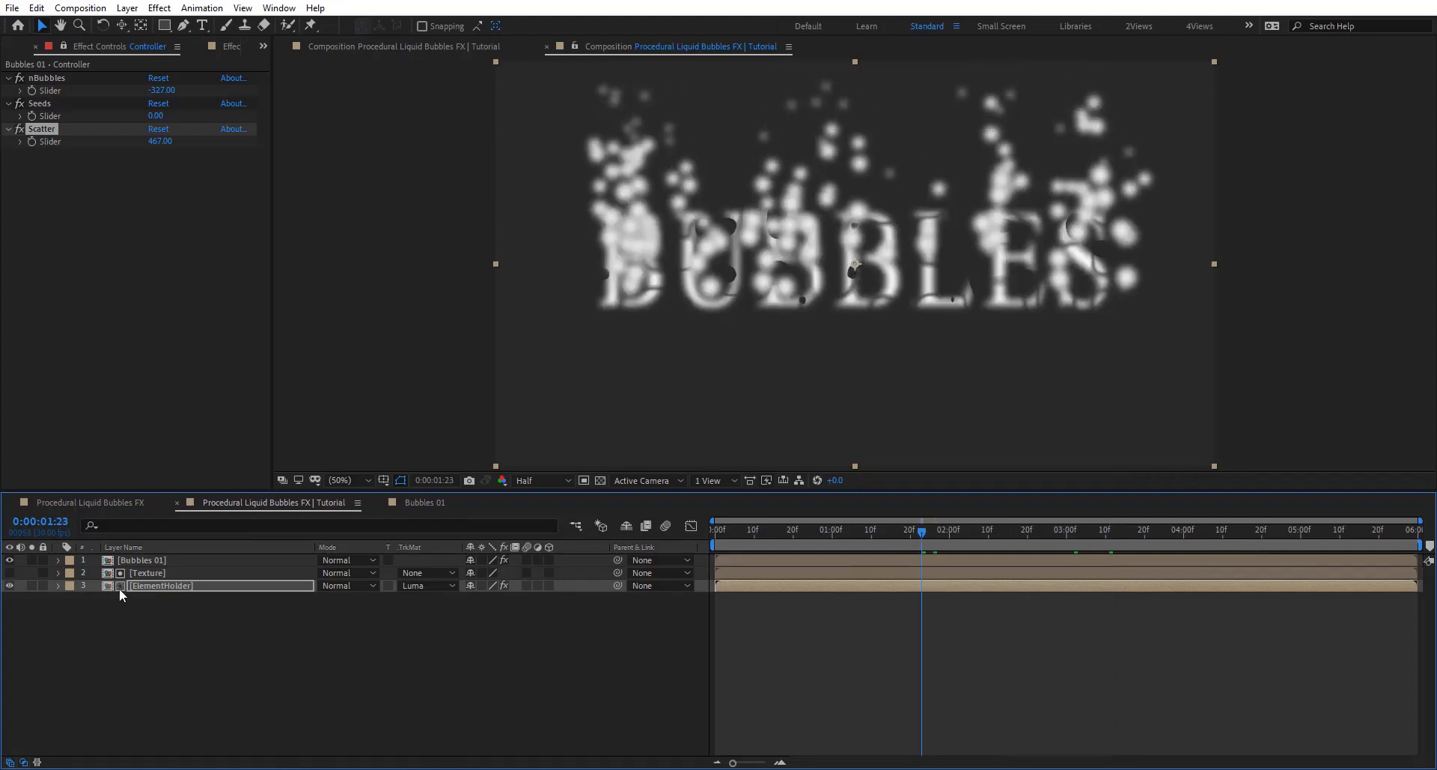
Step: Pre-compose the Bubbles 01, Texture and ElementHolder layers into a new composition named "Bubbles Animation 01"
{"action": "left_click", "coordinate": [168, 601]}
{"action": "left_click_drag", "start_coordinate": [145, 650], "coordinate": [136, 505]}
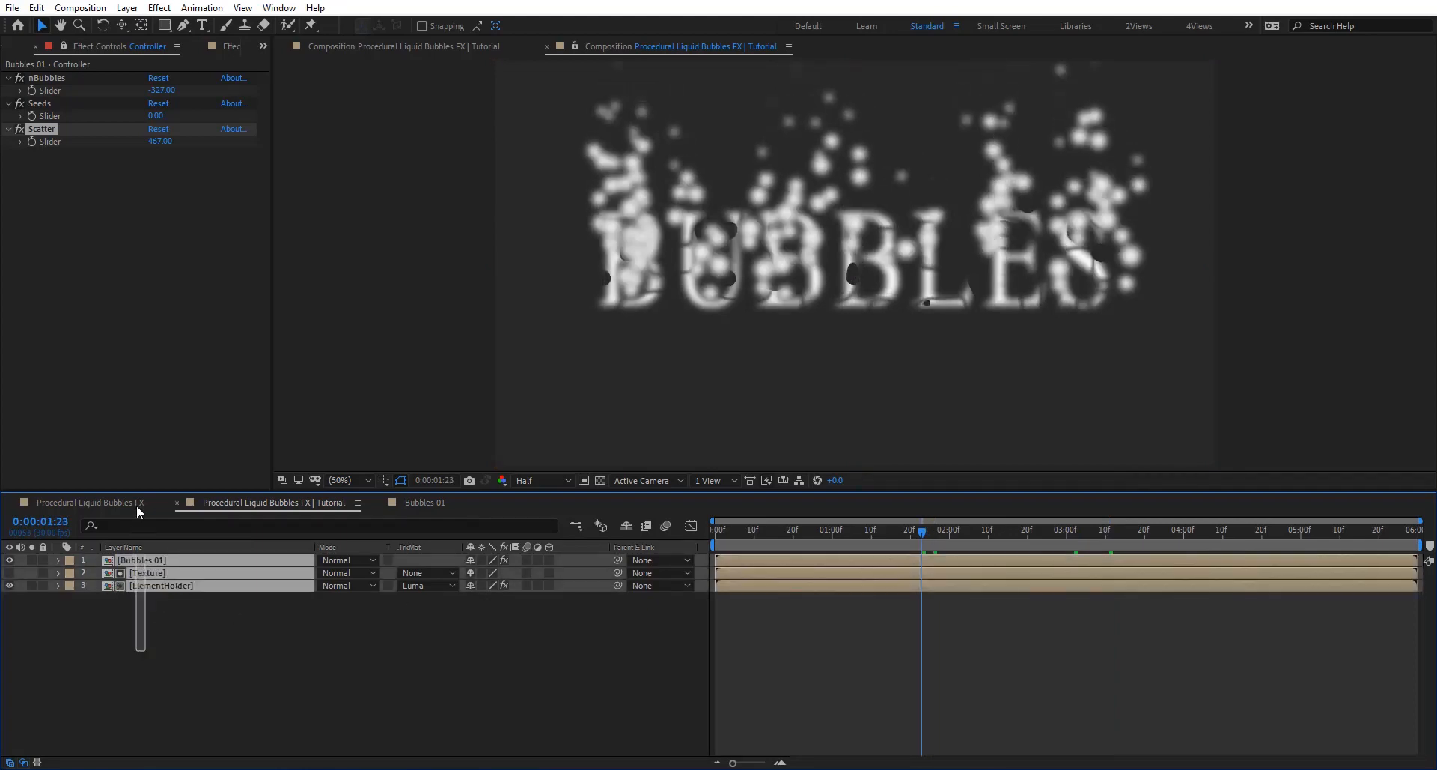
{"action": "key", "text": "ctrl+shift+c"}
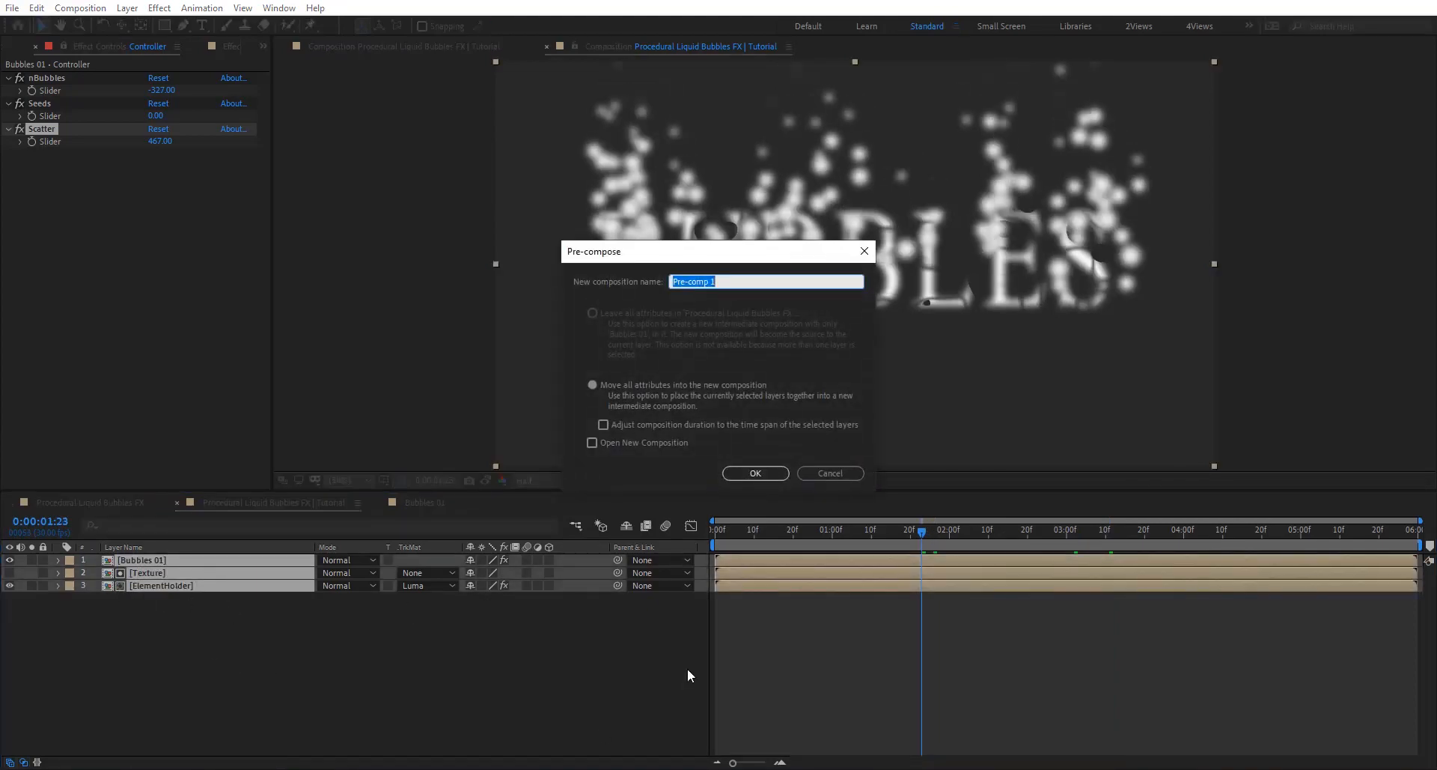
{"action": "type", "text": "Bubbles Animation 01"}
{"action": "key", "text": "Return"}
Step: Apply Roughen Edges to the Bubbles Animation 01 layer and play the liquid effect from the start
{"action": "key", "text": "ctrl+space"}
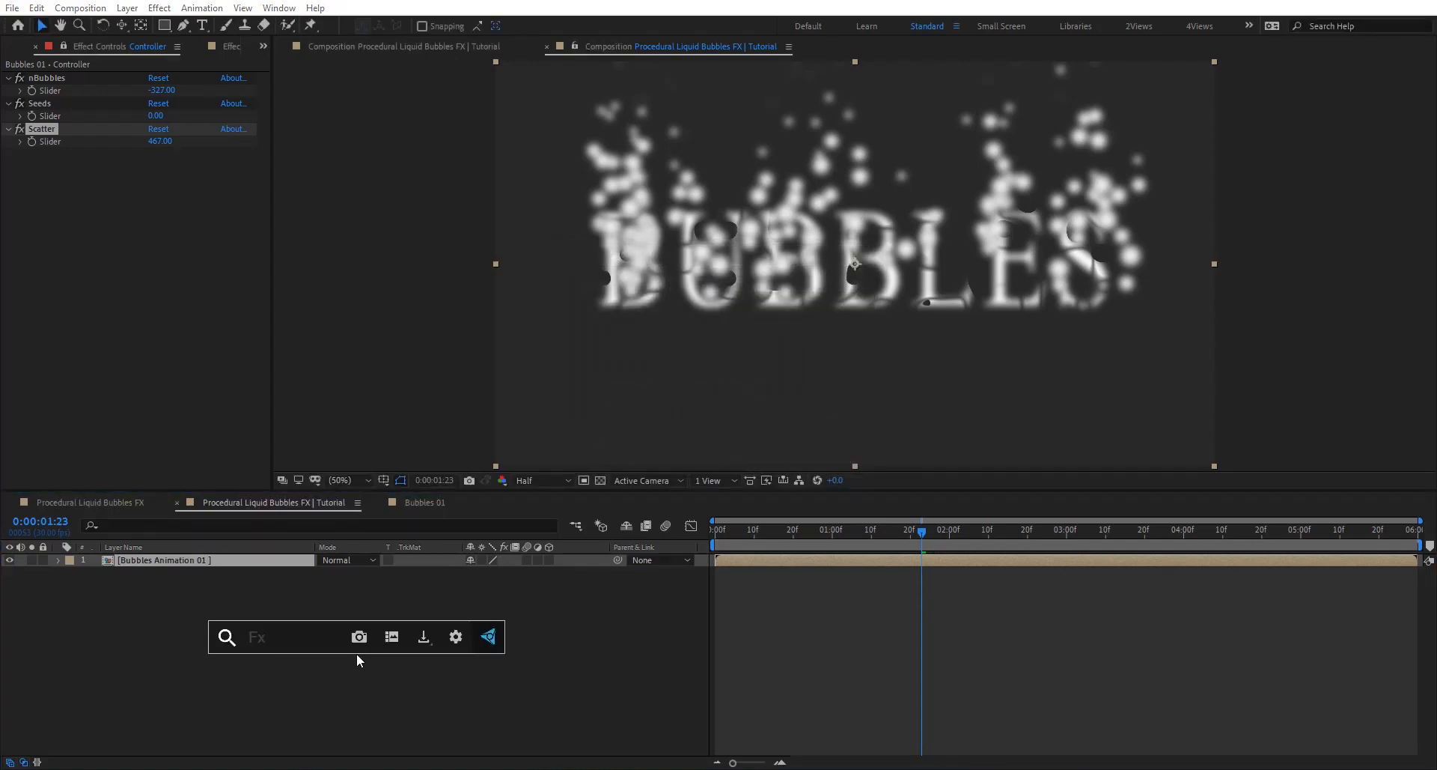
{"action": "type", "text": "rou"}
{"action": "key", "text": "Return"}
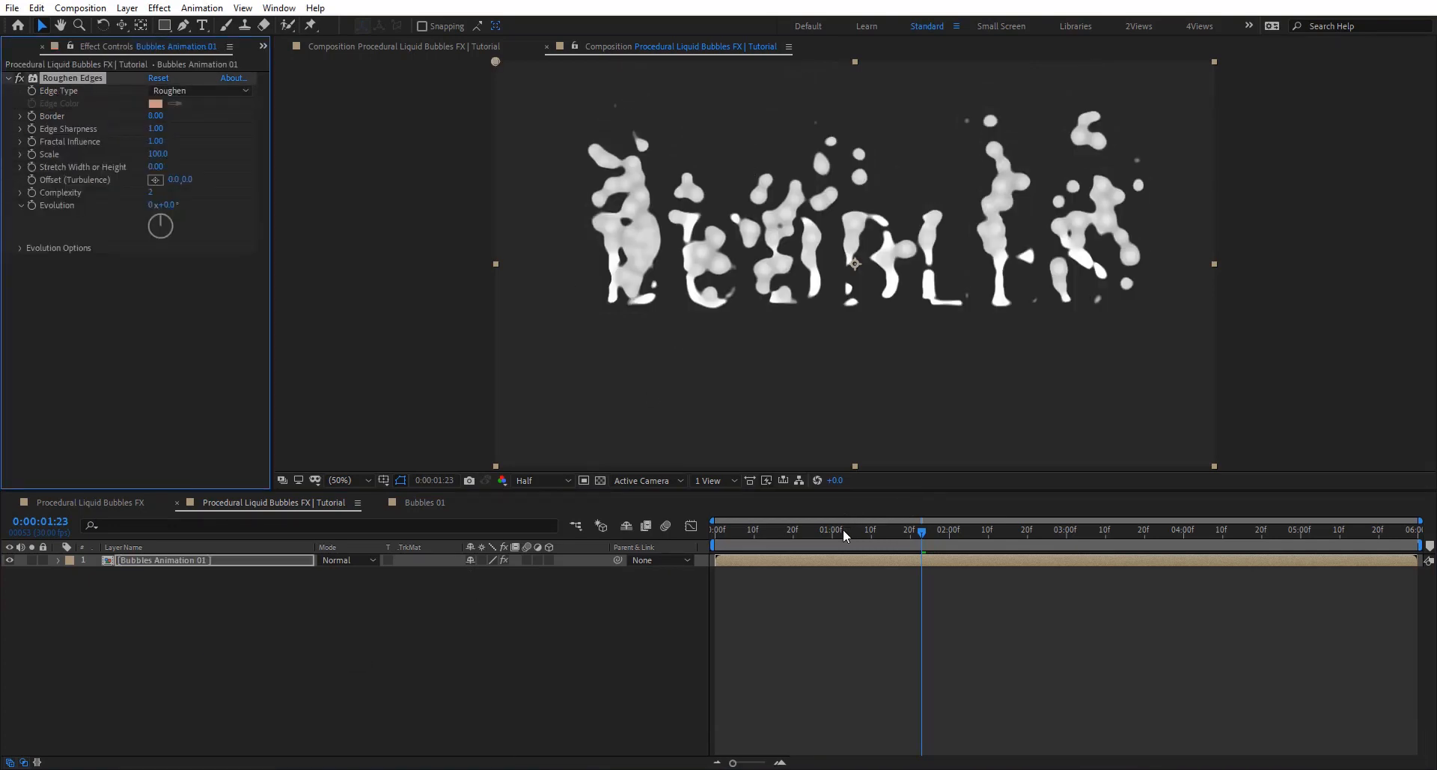
{"action": "left_click_drag", "start_coordinate": [843, 530], "coordinate": [578, 538]}
{"action": "key", "text": "space"}
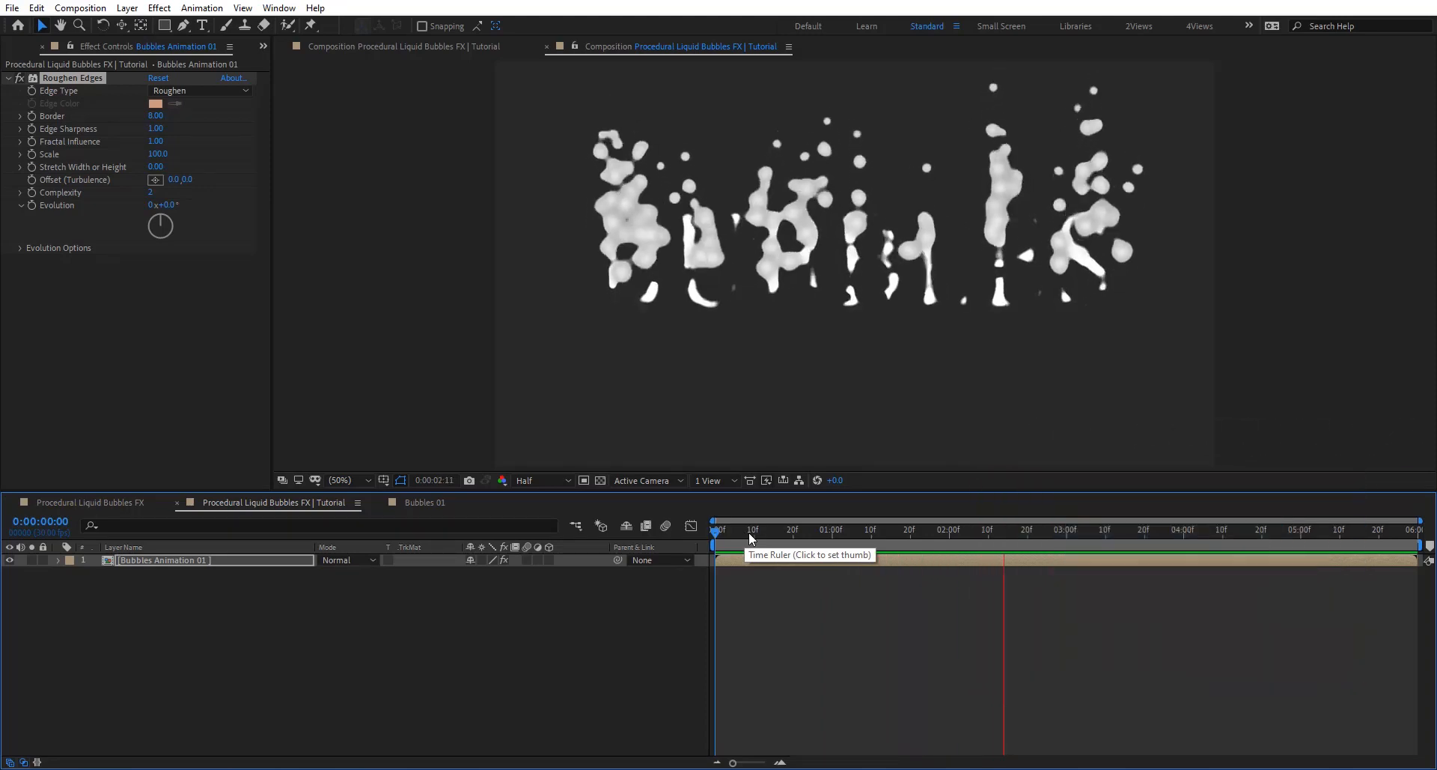
Step: Set the Roughen Edges Edge Sharpness to 6.24 and Scale to 150, judging the result at frame 0:00:00:17
{"action": "mouse_move", "coordinate": [779, 533]}
{"action": "left_mouse_down"}
{"action": "mouse_move", "coordinate": [1200, 542]}
{"action": "mouse_move", "coordinate": [783, 557]}
{"action": "left_mouse_up"}
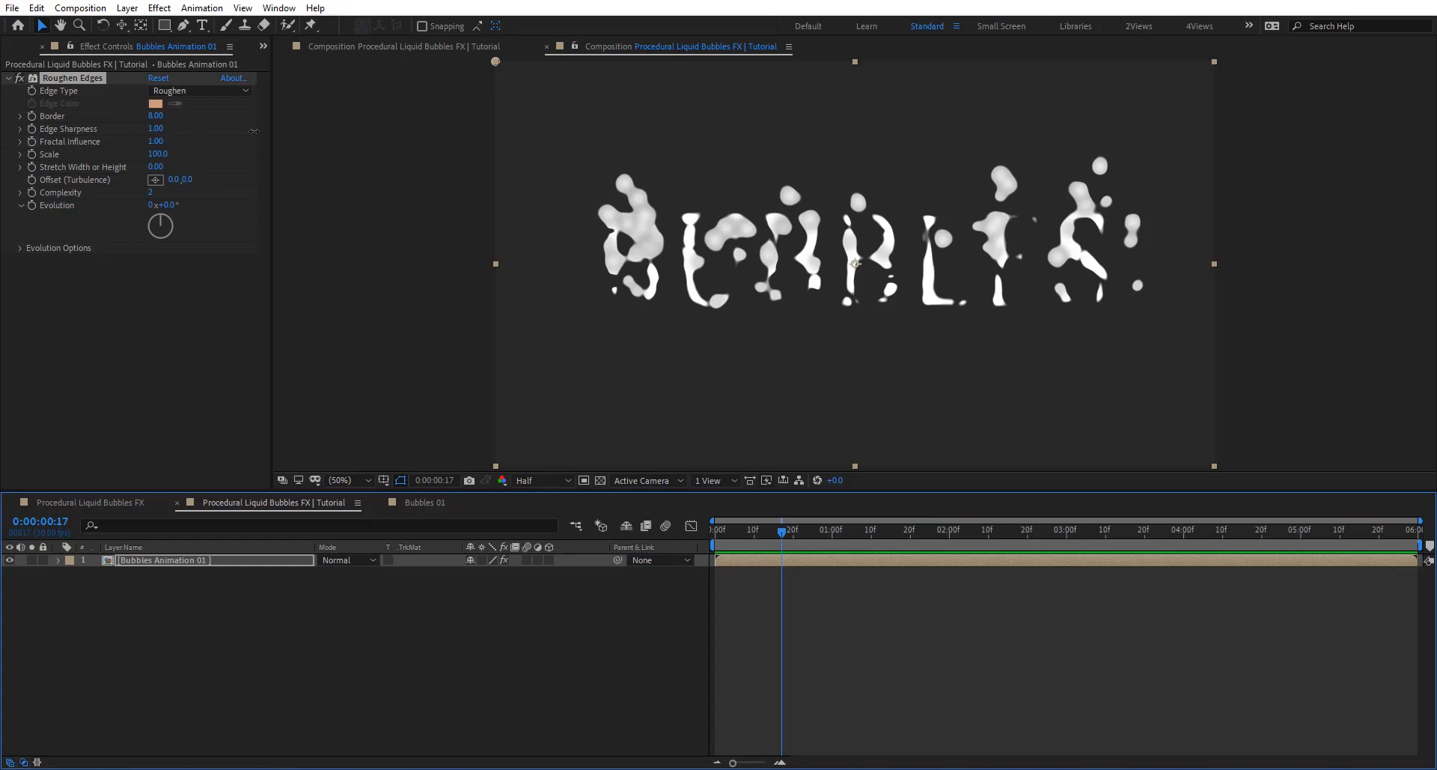
{"action": "left_click_drag", "start_coordinate": [254, 131], "coordinate": [543, 141]}
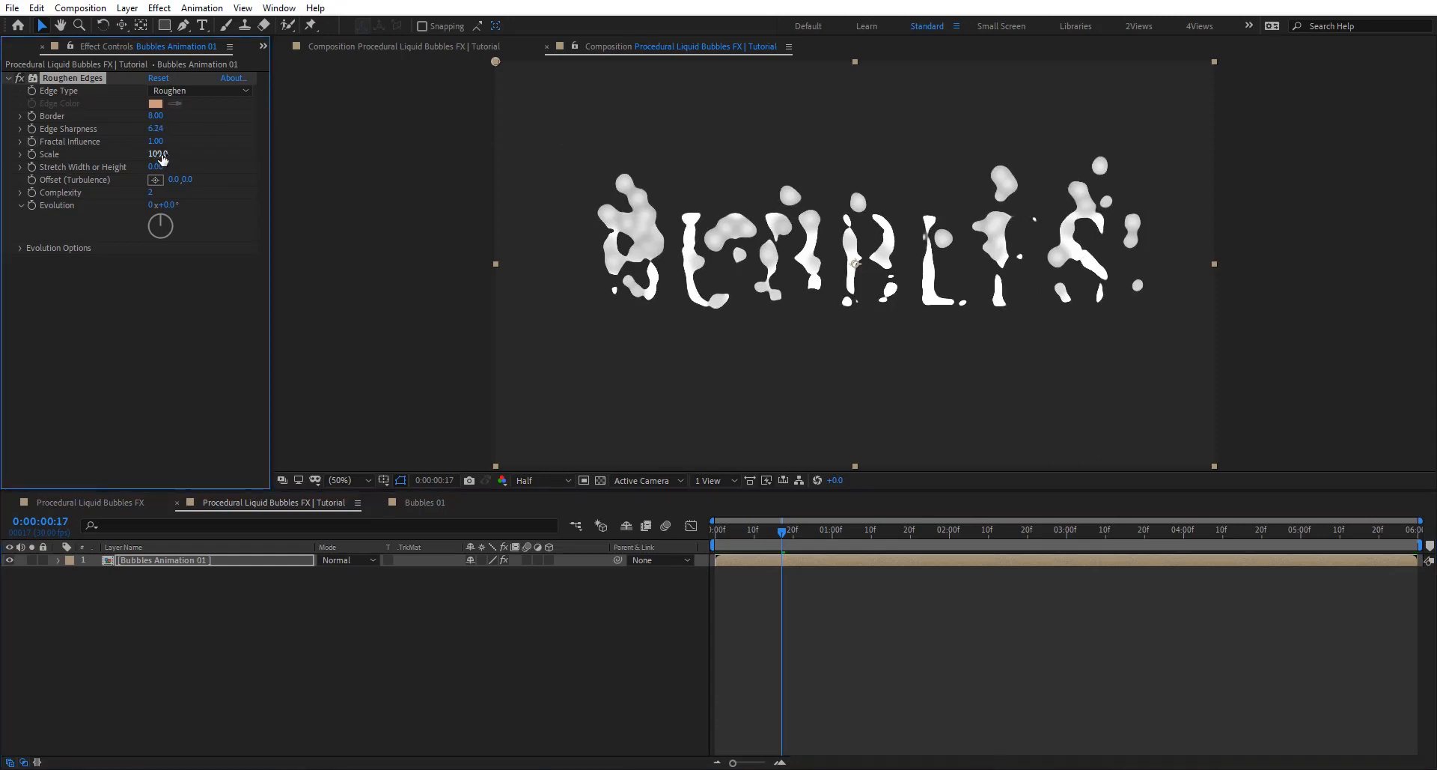
{"action": "left_click_drag", "start_coordinate": [178, 154], "coordinate": [203, 154]}
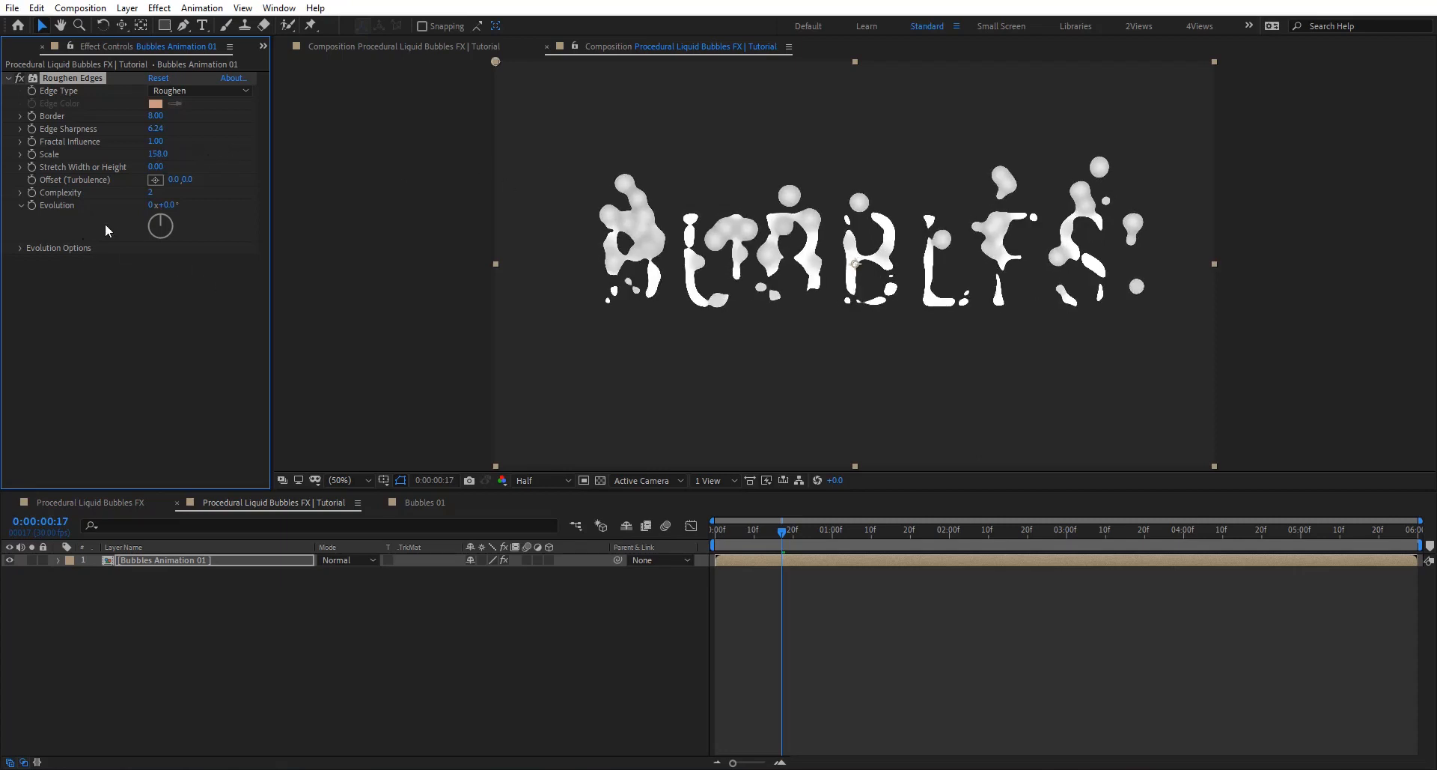
Step: Apply Simple Choker to the Bubbles Animation 01 layer and set its Choke Matte to 2
{"action": "left_click", "coordinate": [186, 566]}
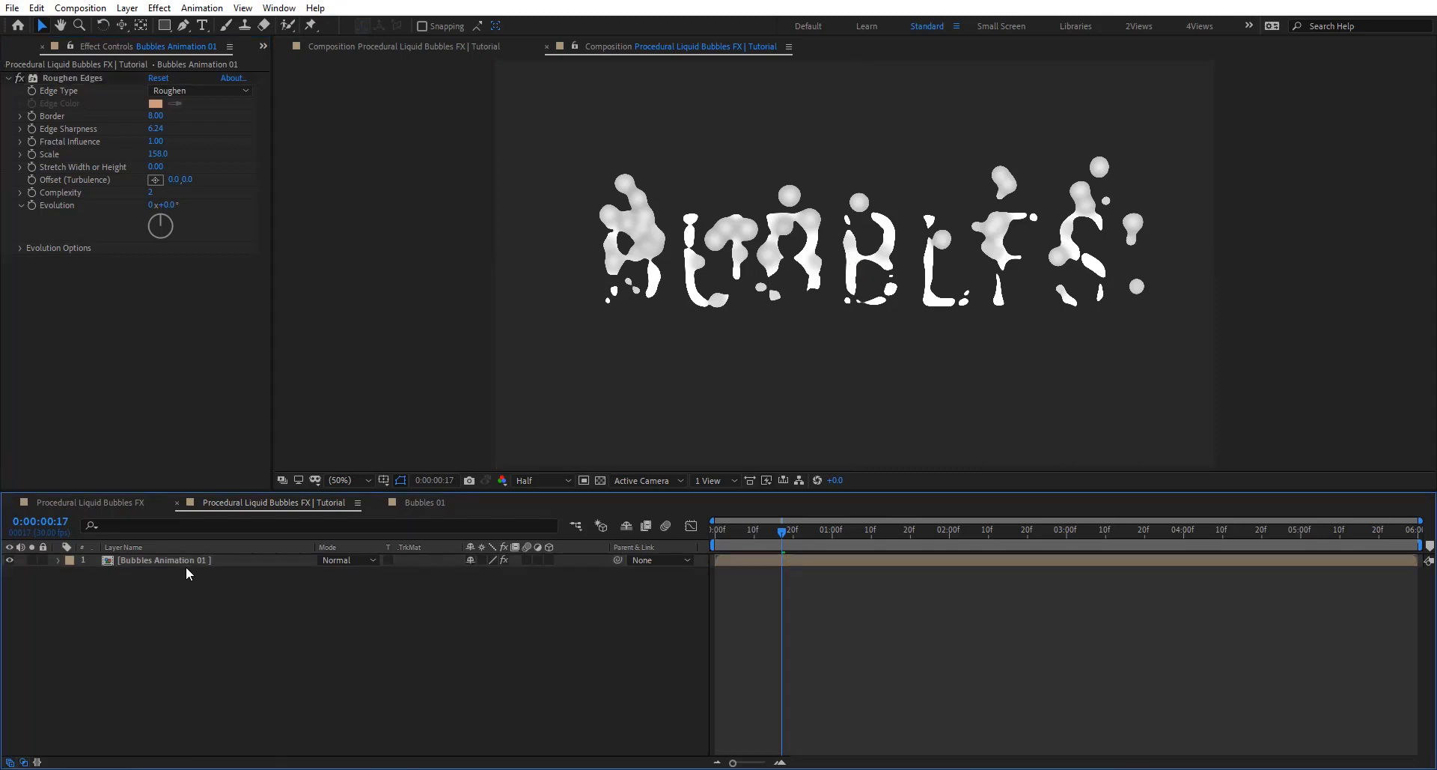
{"action": "left_click", "coordinate": [176, 560]}
{"action": "key", "text": "ctrl+space"}
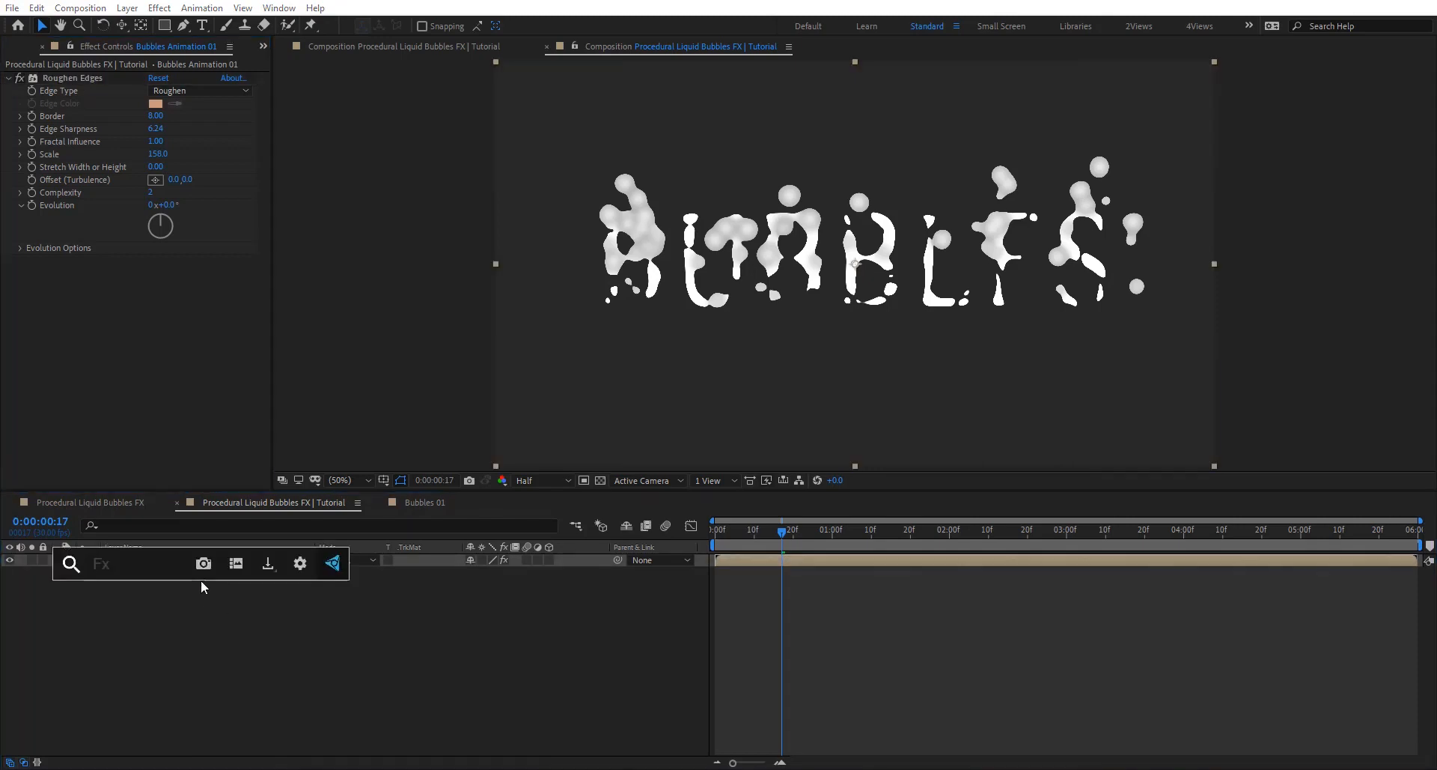
{"action": "type", "text": "simp"}
{"action": "key", "text": "Return"}
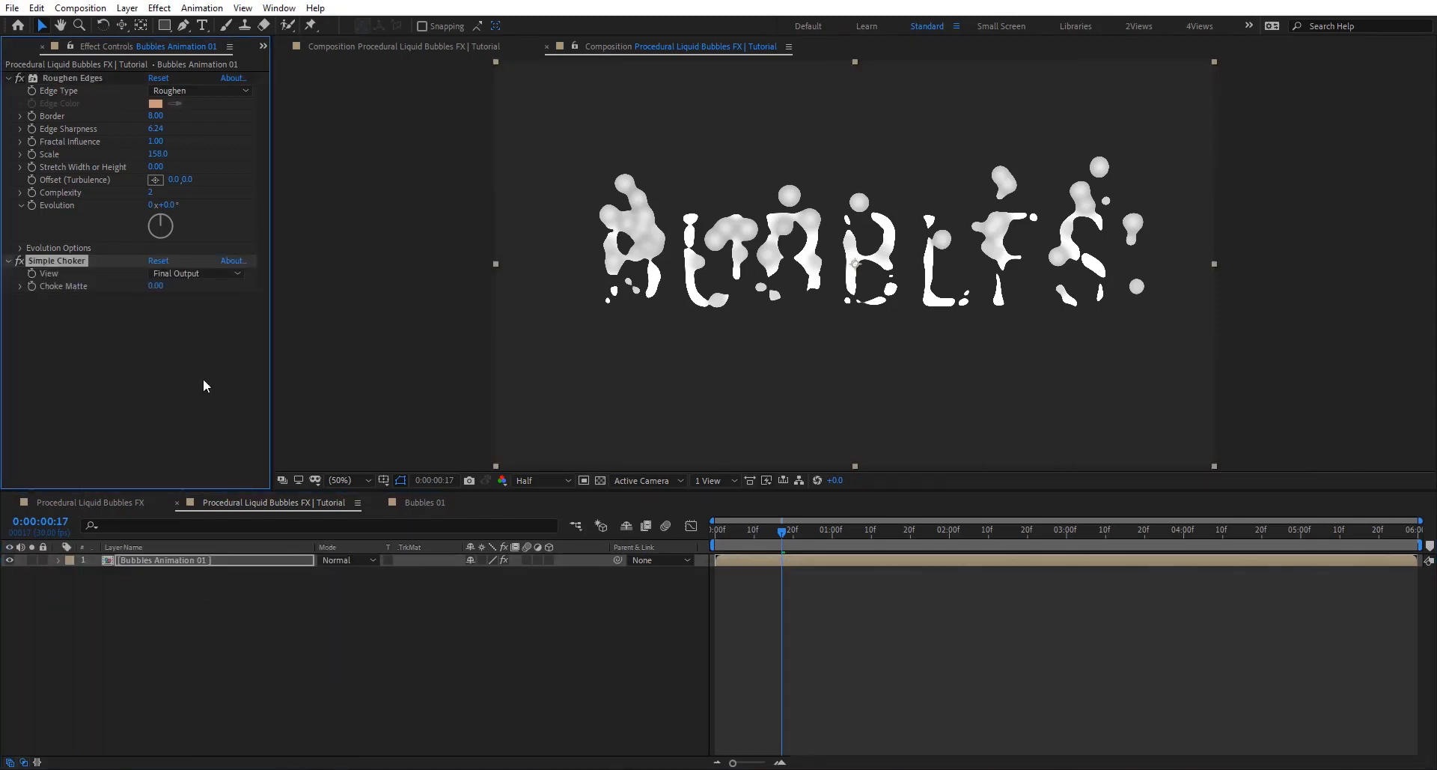
{"action": "mouse_move", "coordinate": [147, 285]}
{"action": "left_mouse_down"}
{"action": "mouse_move", "coordinate": [213, 300]}
{"action": "mouse_move", "coordinate": [143, 312]}
{"action": "mouse_move", "coordinate": [164, 289]}
{"action": "left_mouse_up"}
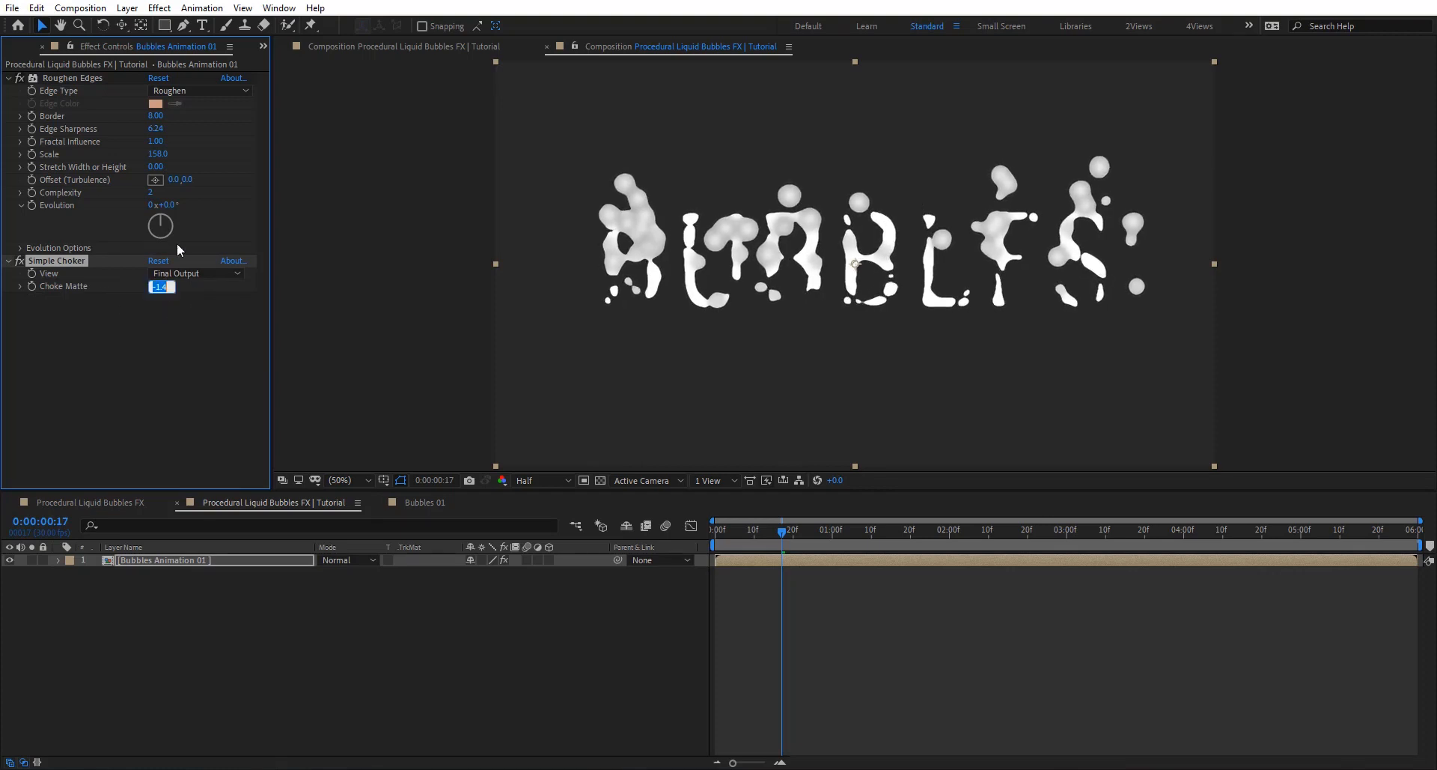
{"action": "type", "text": "2"}
{"action": "key", "text": "Return"}
Step: Apply a Fill effect to the Bubbles Animation 01 layer below Simple Choker
{"action": "key", "text": "ctrl+space"}
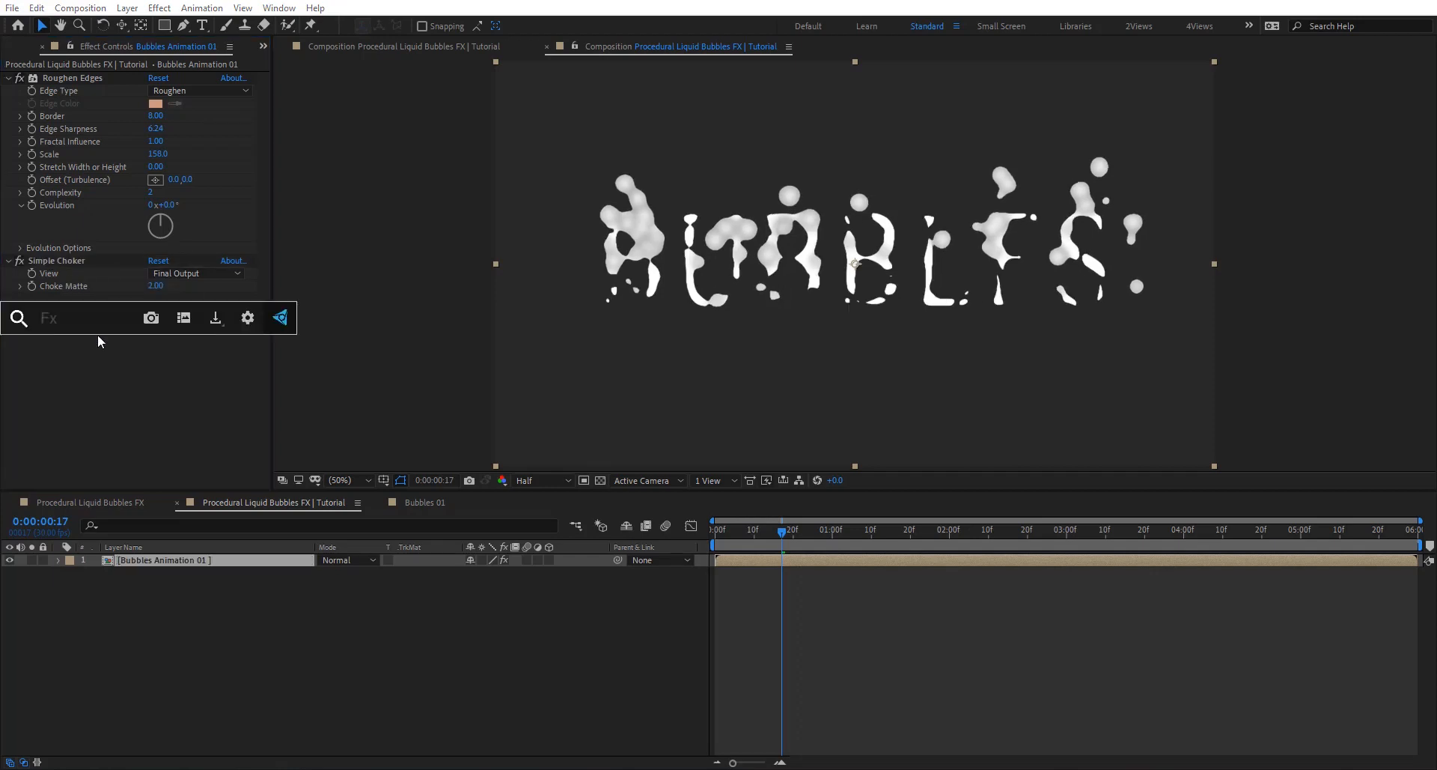
{"action": "type", "text": "fill"}
{"action": "key", "text": "Return"}
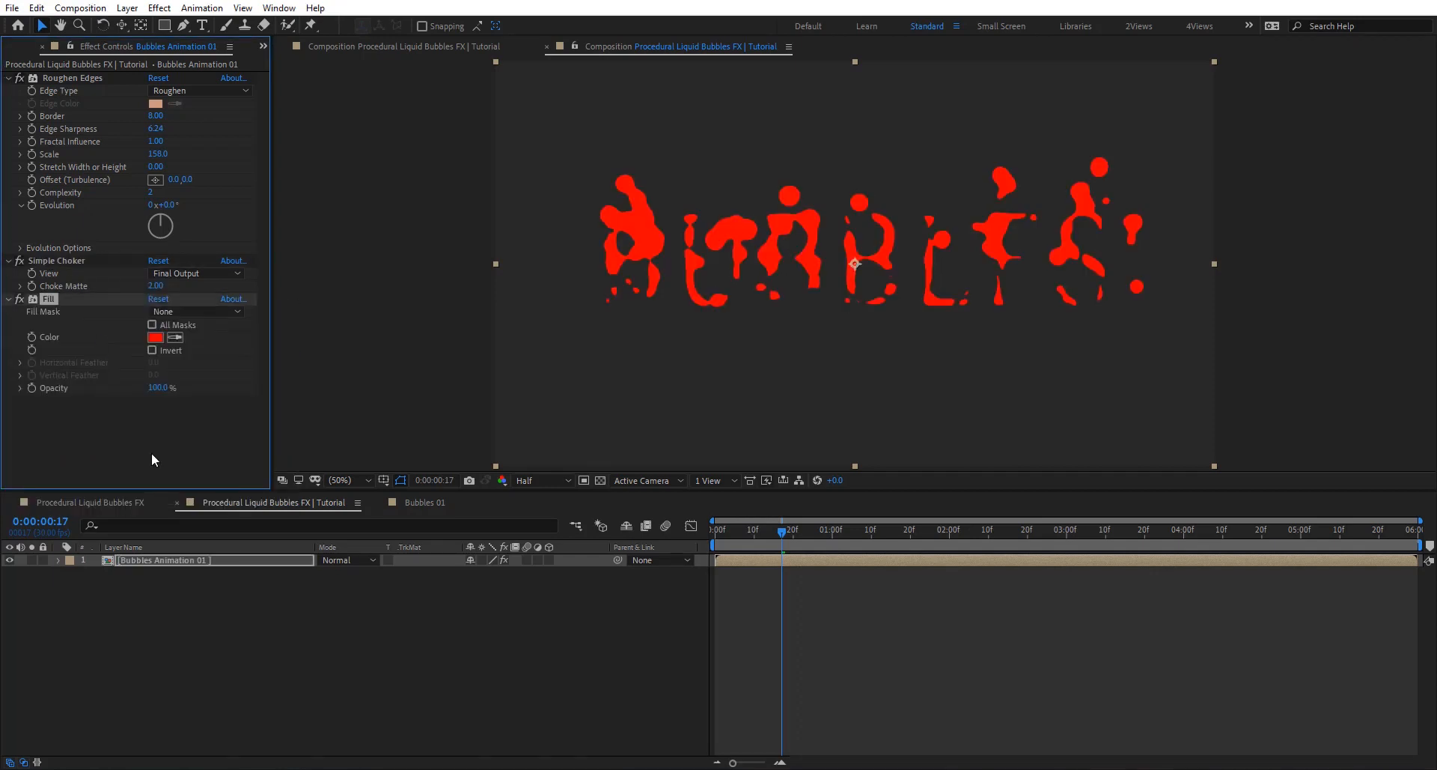
Step: Add a null object to the Tutorial composition and rename it "Color"
{"action": "right_click", "coordinate": [322, 590]}
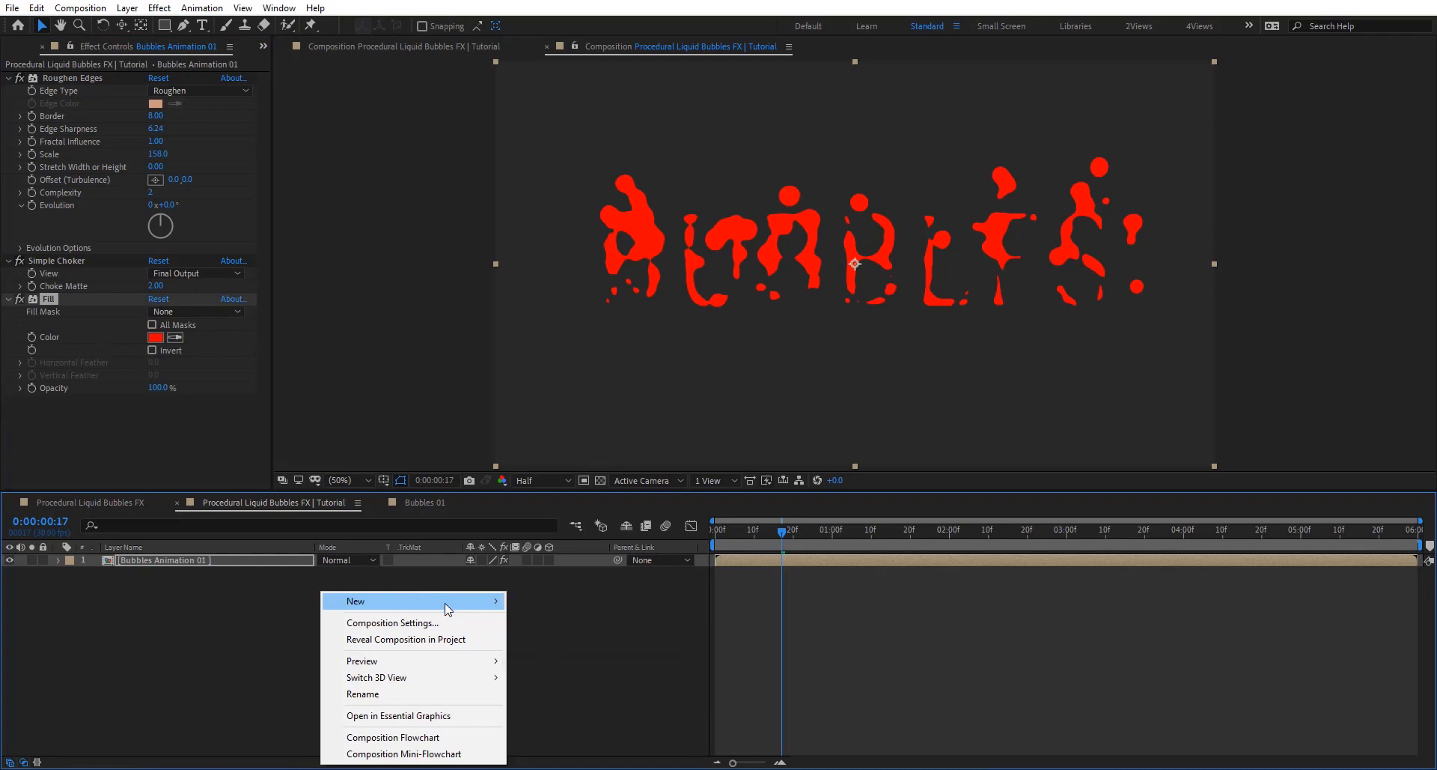
{"action": "left_click", "coordinate": [320, 650]}
{"action": "right_click", "coordinate": [320, 650]}
{"action": "mouse_move", "coordinate": [455, 488]}
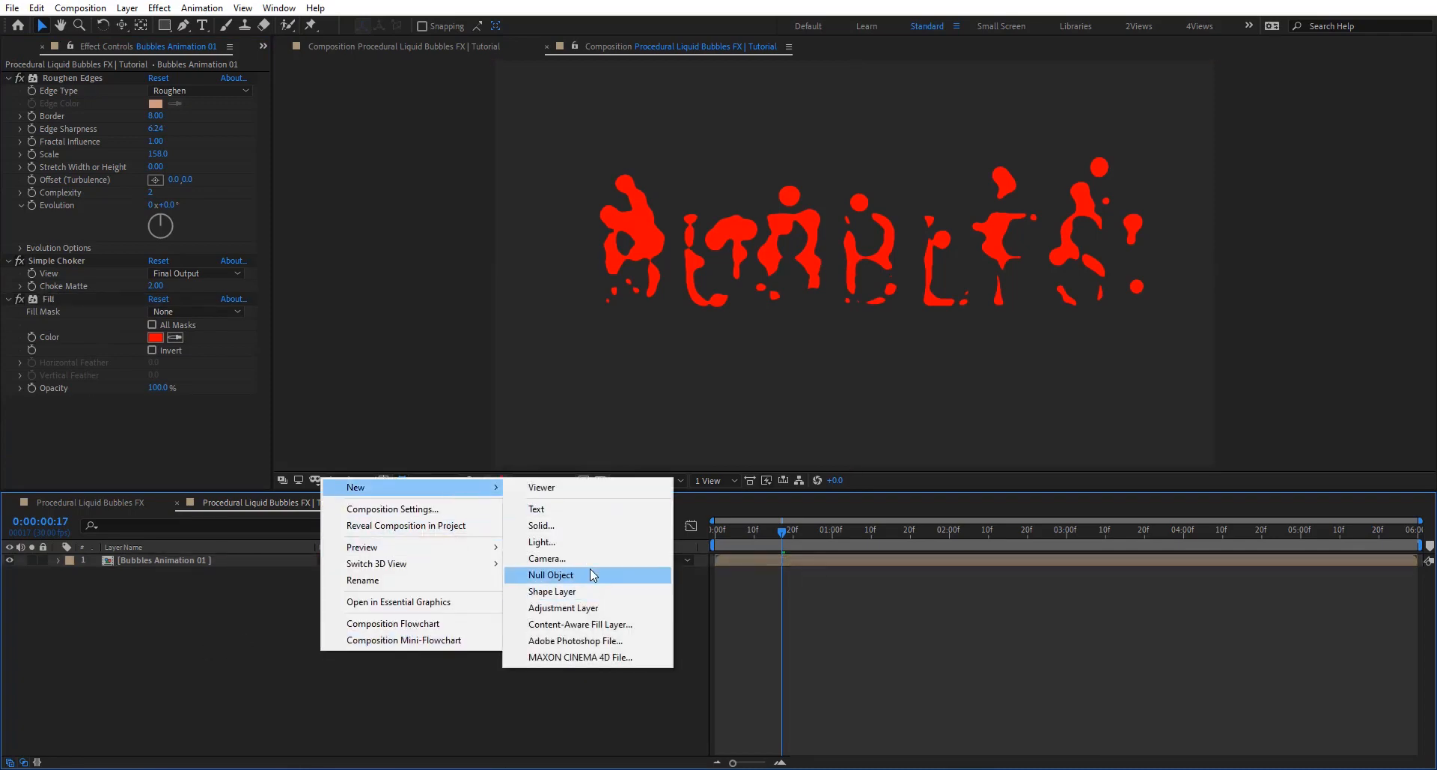
{"action": "left_click", "coordinate": [590, 569]}
{"action": "key", "text": "Return"}
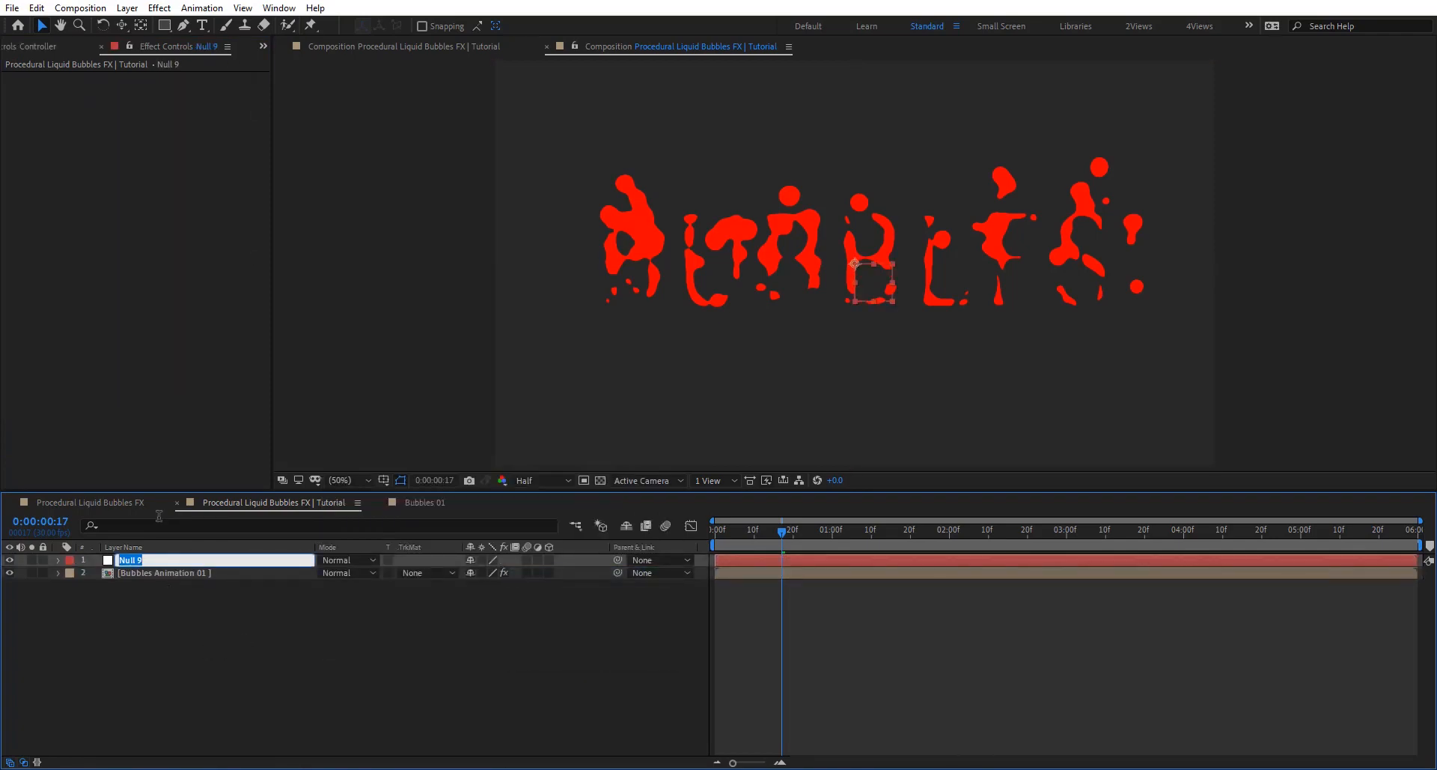
{"action": "type", "text": "Color"}
{"action": "key", "text": "Return"}
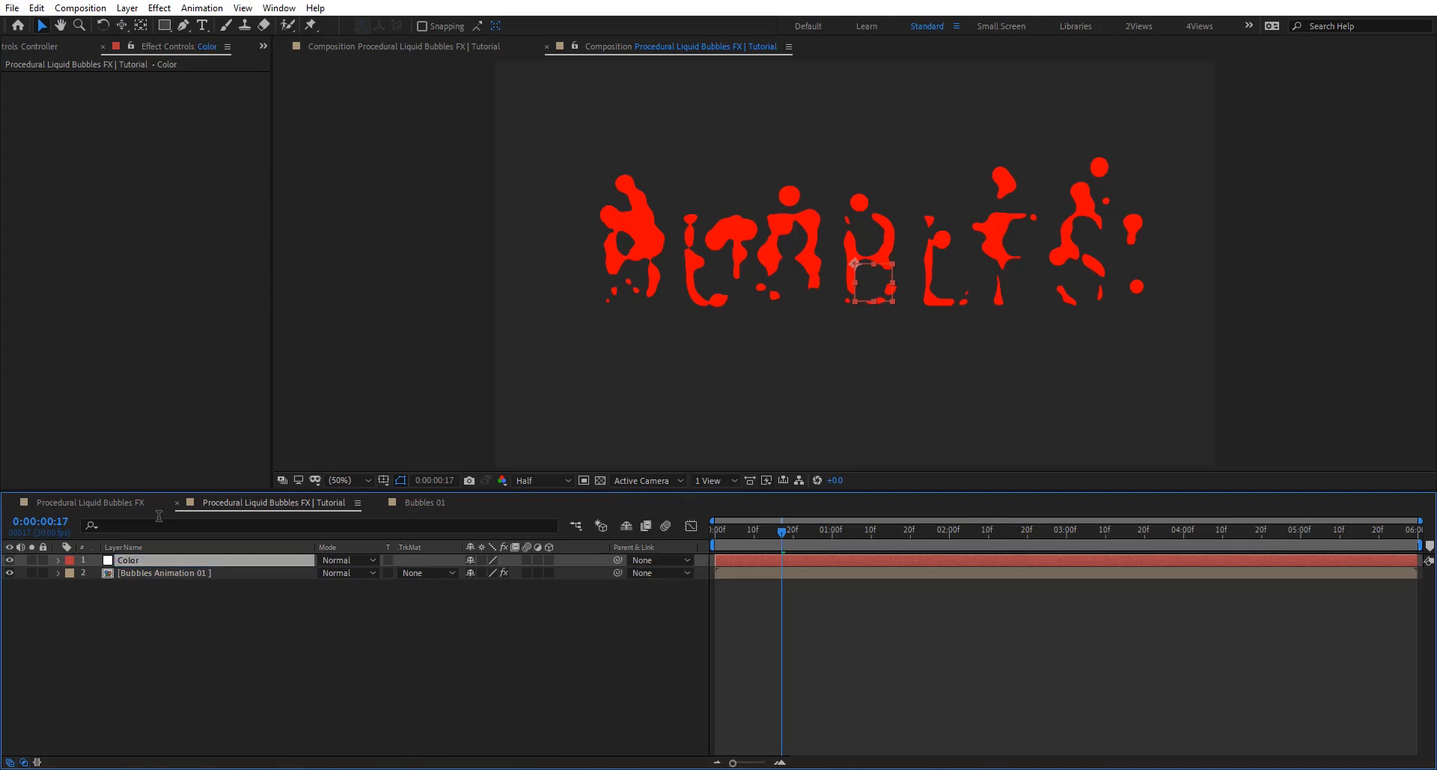
Step: Apply a Color Control effect to the Color null
{"action": "key", "text": "ctrl+space"}
{"action": "type", "text": "color"}
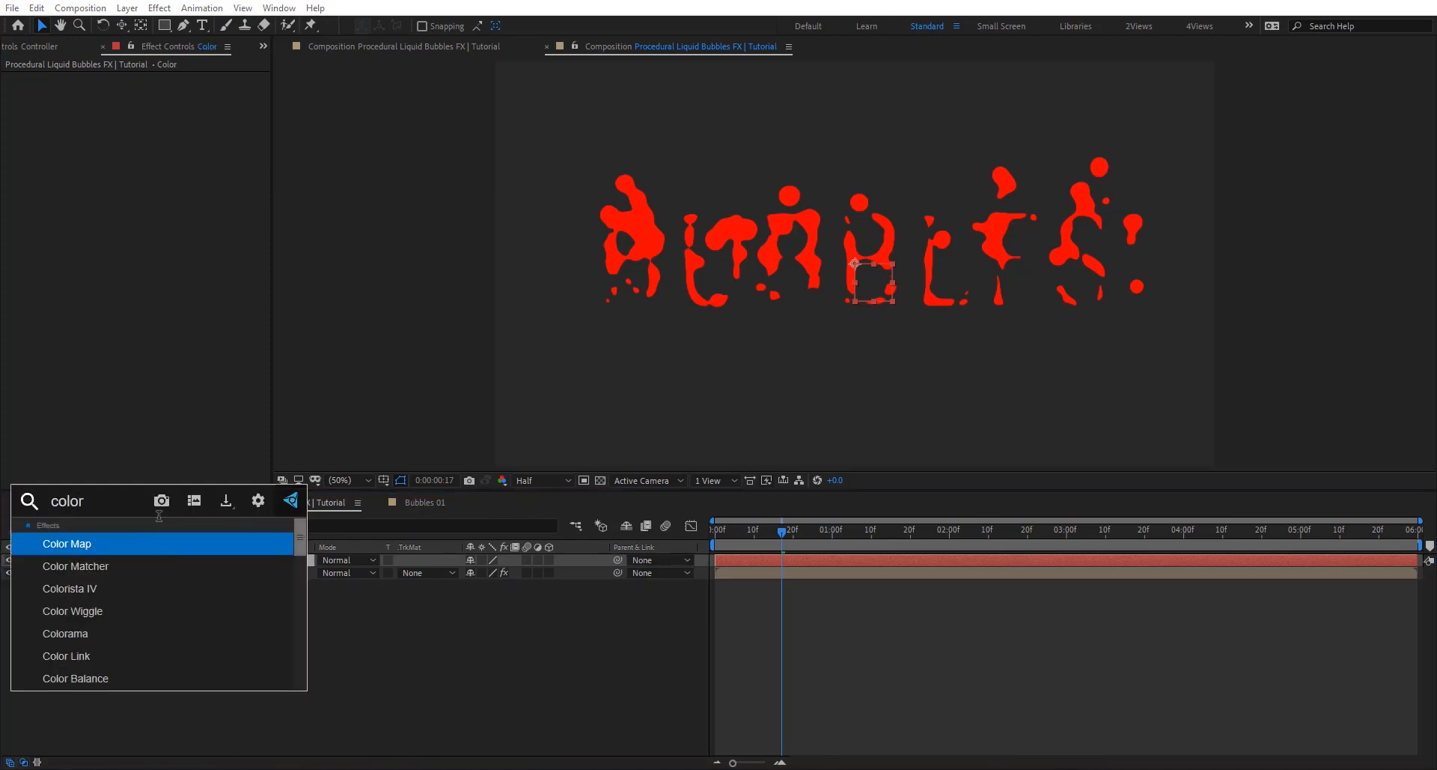
{"action": "type", "text": " con"}
{"action": "key", "text": "Return"}
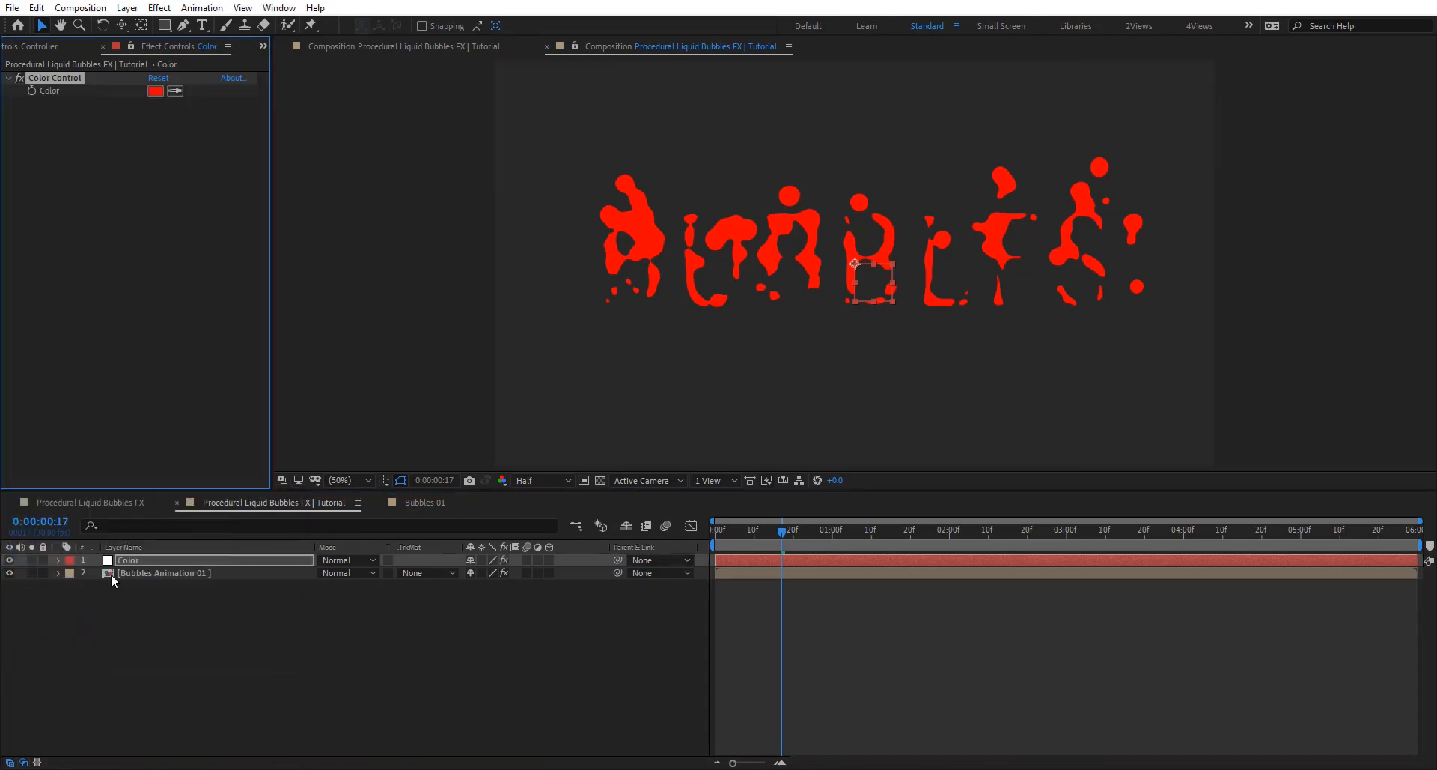
Step: Link the Fill color of Bubbles Animation 01 to the Color null's Color Control with an expression
{"action": "key", "text": "e"}
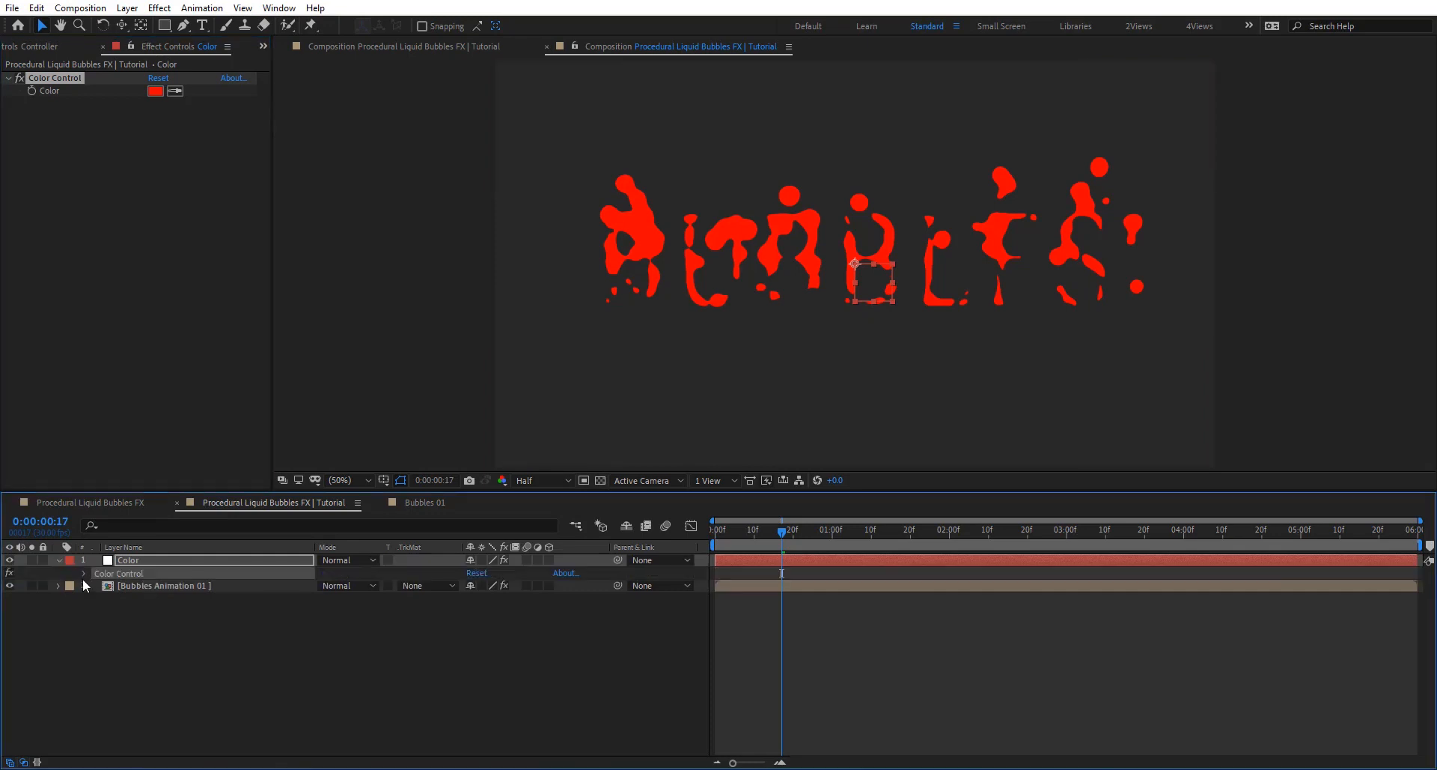
{"action": "left_click", "coordinate": [84, 573]}
{"action": "left_click", "coordinate": [147, 603]}
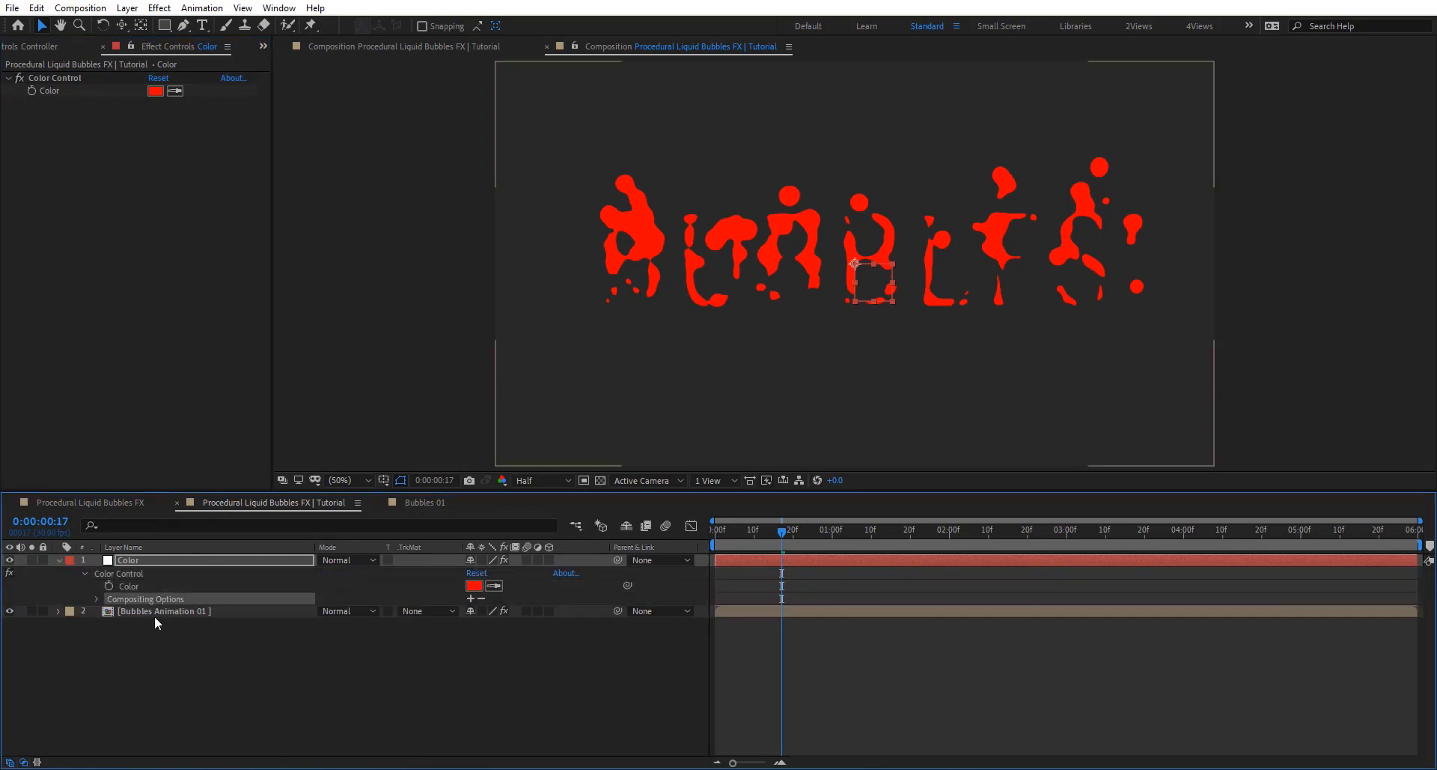
{"action": "left_click", "coordinate": [154, 612]}
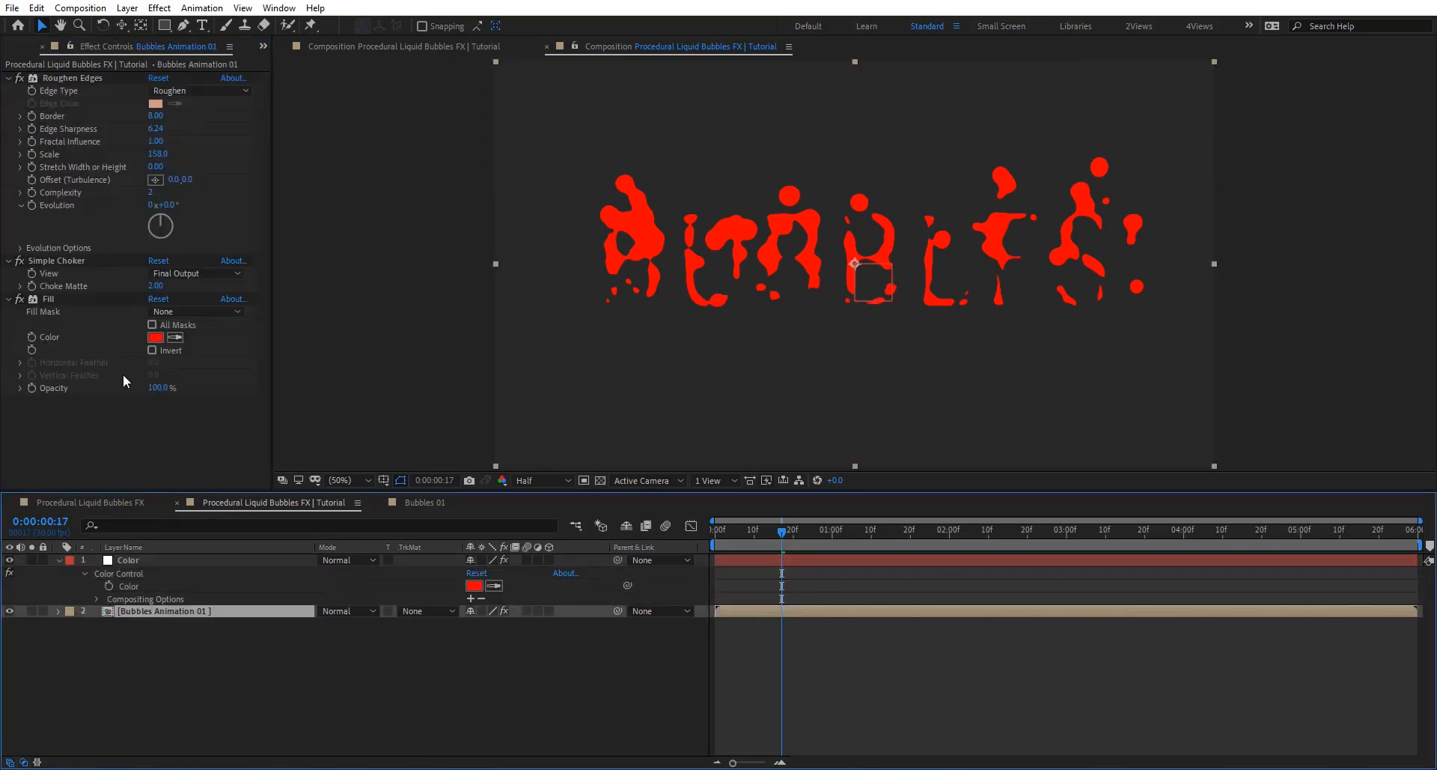
{"action": "left_click", "coordinate": [32, 337], "text": "alt"}
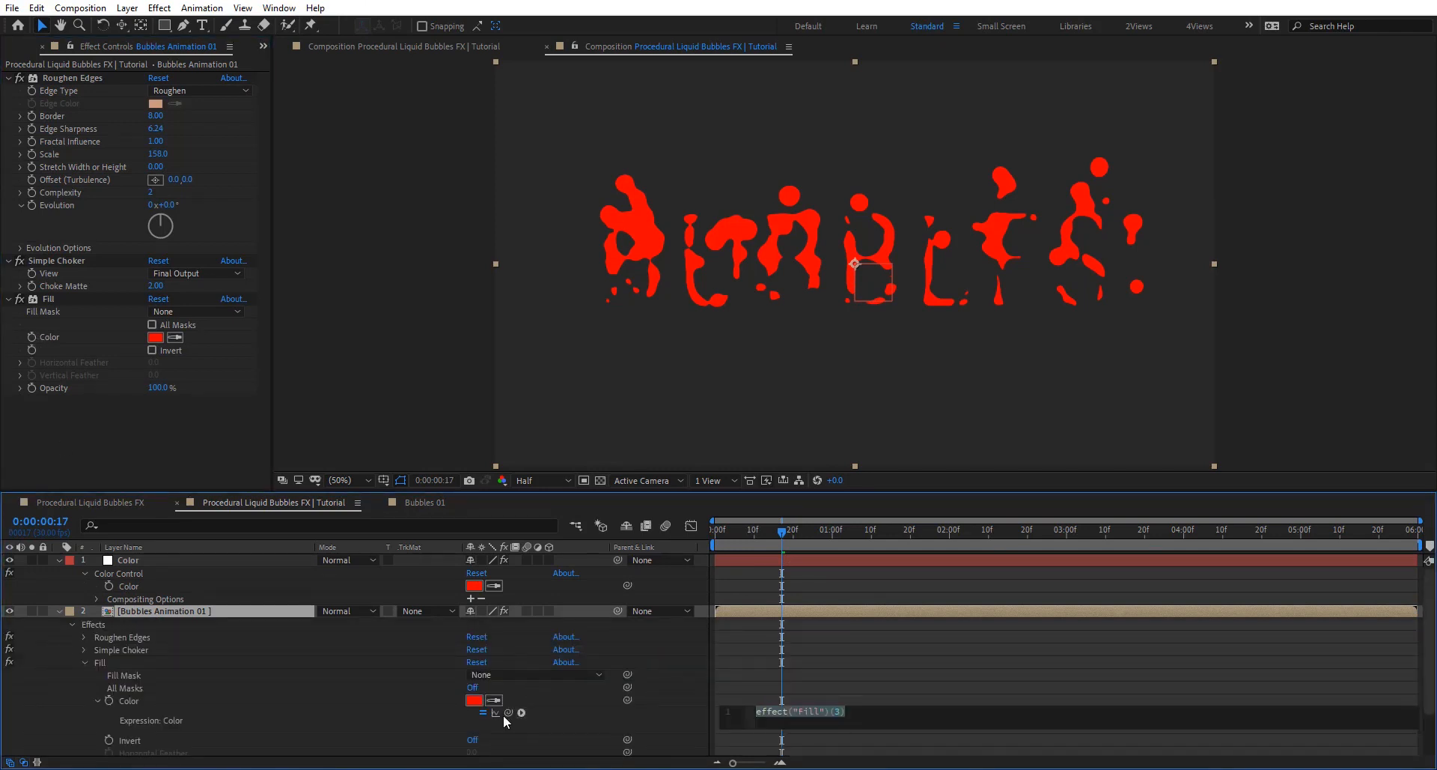
{"action": "left_click_drag", "start_coordinate": [508, 713], "coordinate": [509, 584]}
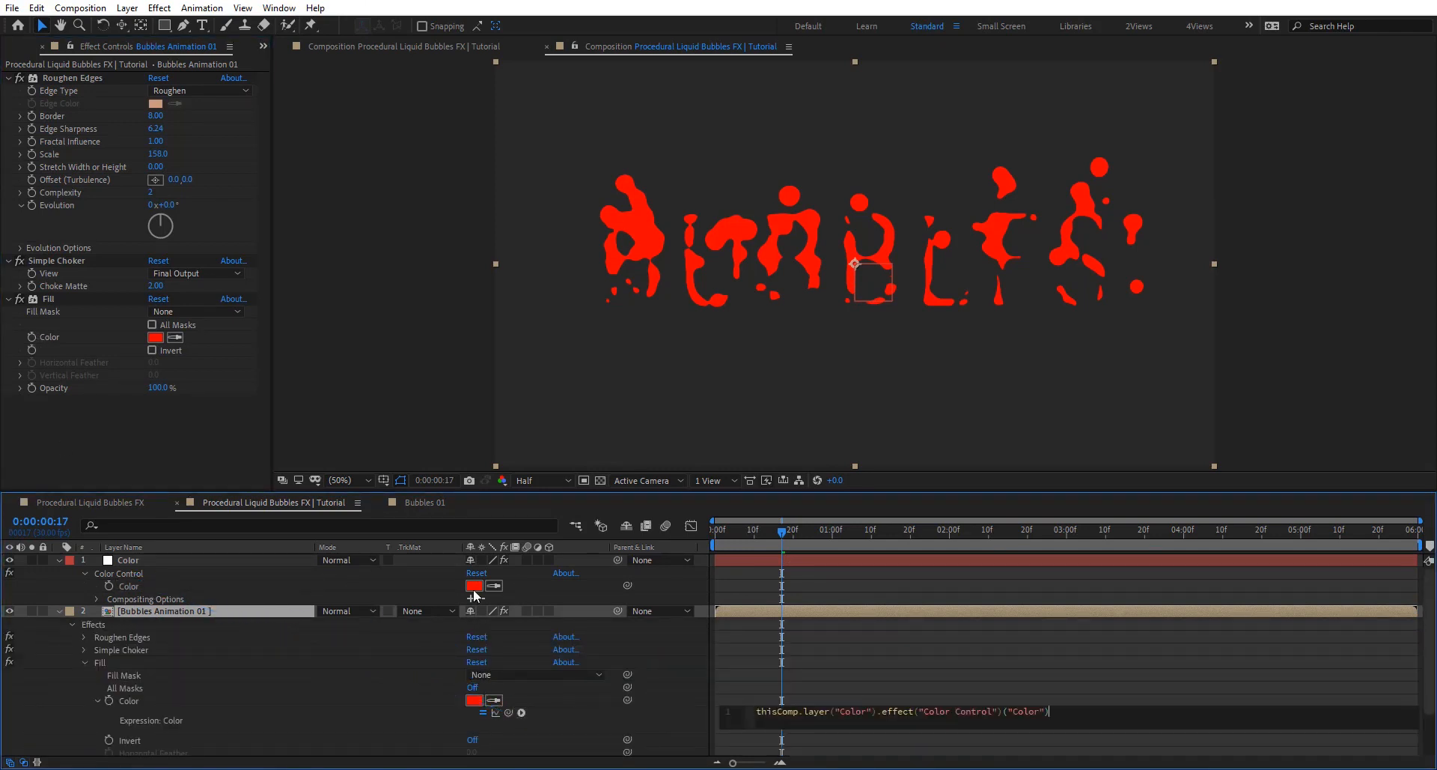
Step: Set the Color null's Color Control to the blue 05B4D4 and collapse the layer properties
{"action": "left_click", "coordinate": [475, 586]}
{"action": "left_click_drag", "start_coordinate": [426, 506], "coordinate": [429, 522]}
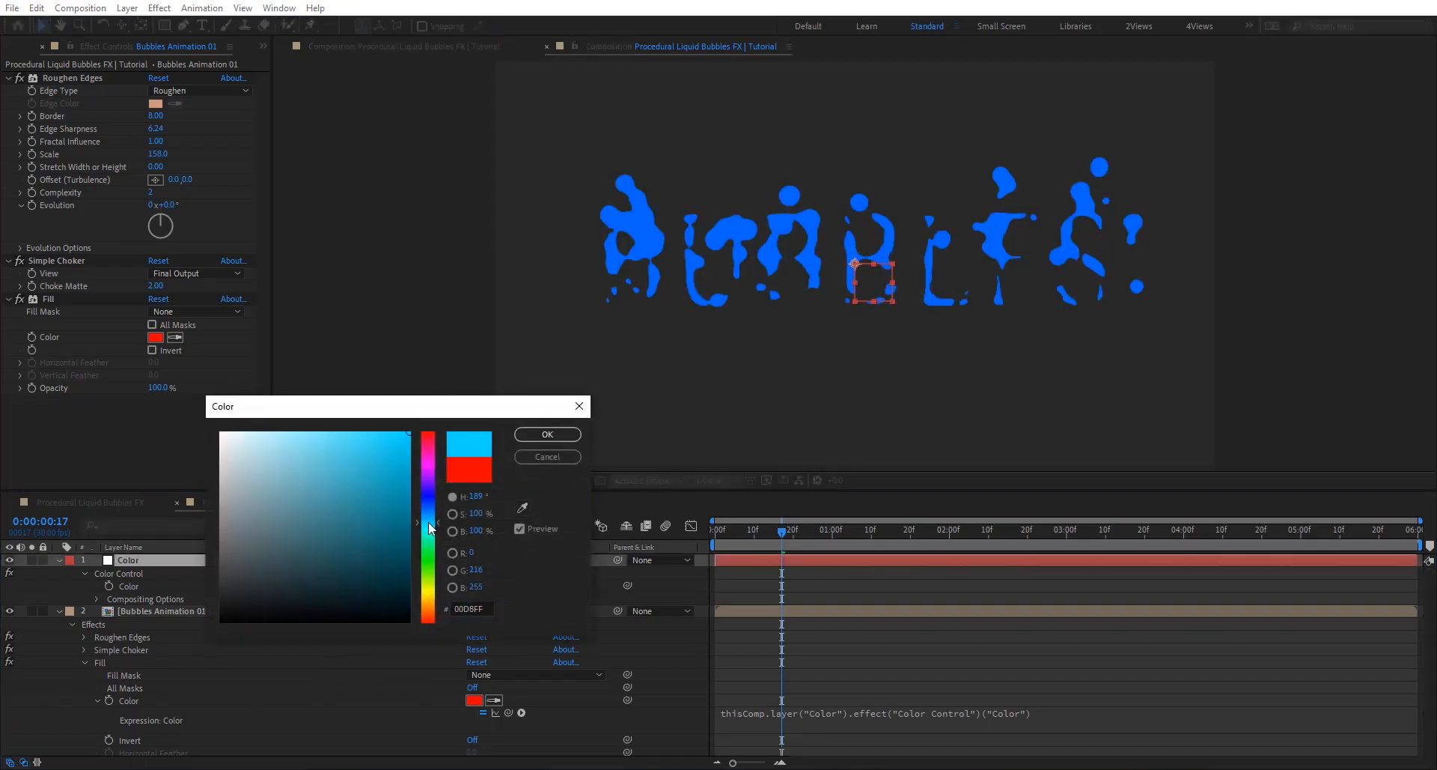
{"action": "left_click_drag", "start_coordinate": [411, 442], "coordinate": [406, 464]}
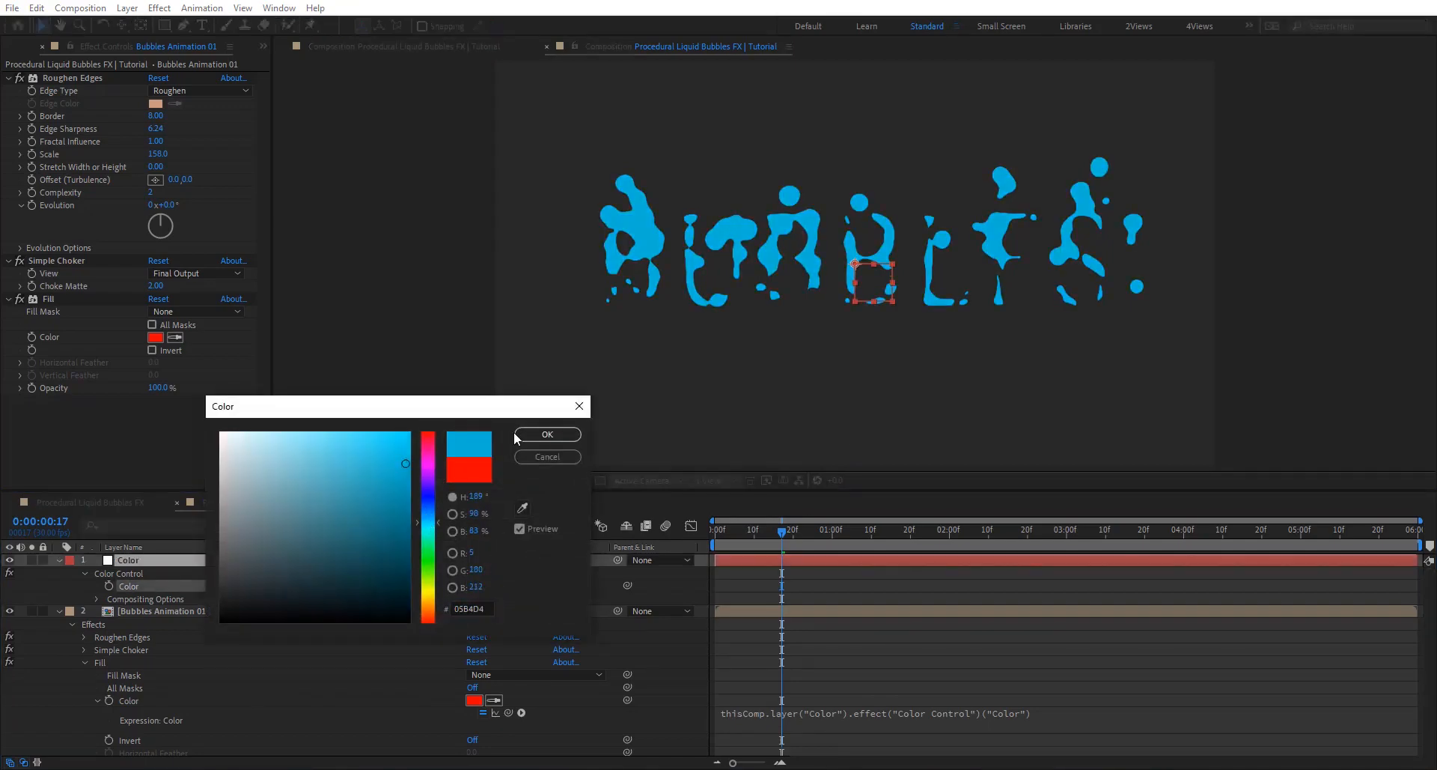
{"action": "left_click", "coordinate": [547, 434]}
{"action": "left_click", "coordinate": [70, 563]}
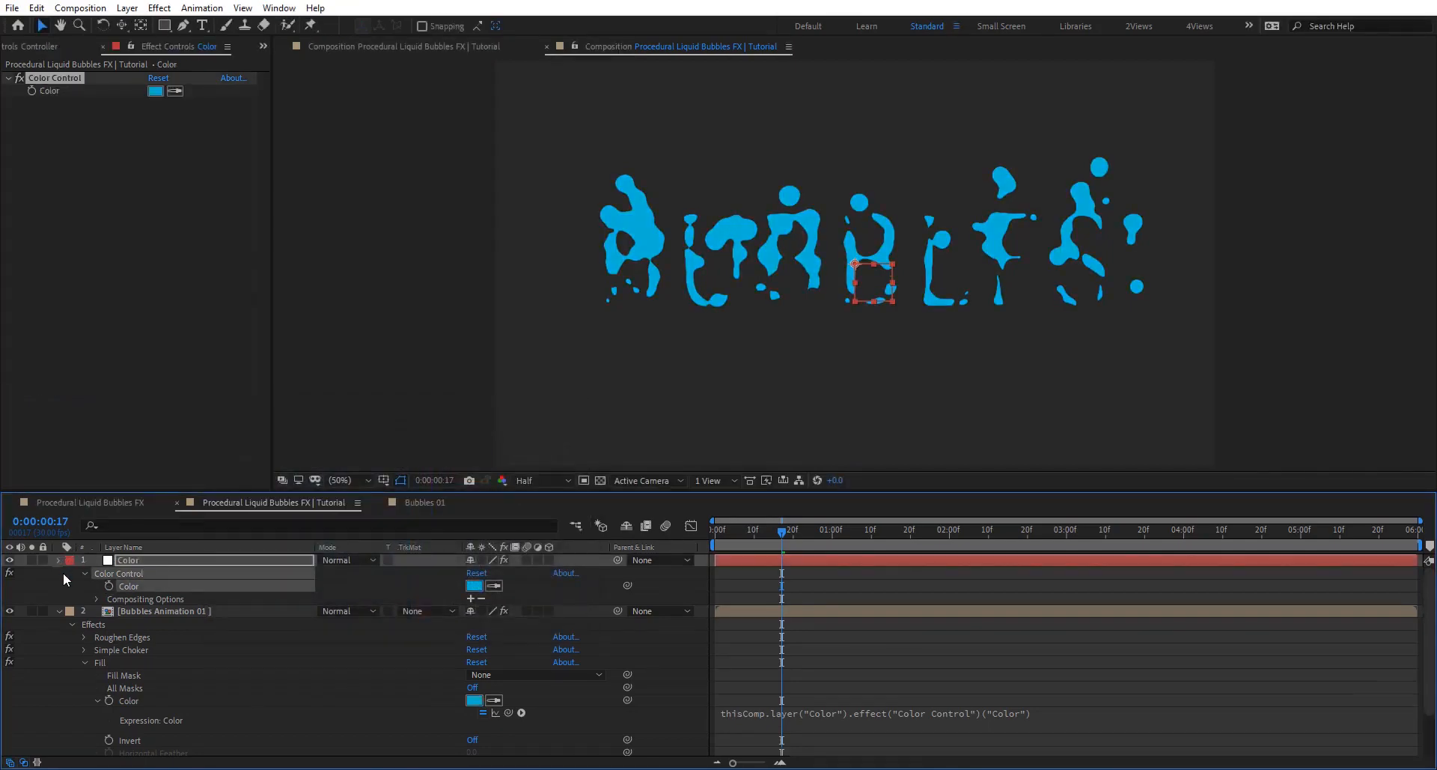
{"action": "left_click", "coordinate": [59, 572]}
Step: Preview the animation up to 0:00:03:13, duplicate the Bubbles Animation 01 layer and name the copy "Shadow"
{"action": "left_click", "coordinate": [199, 574]}
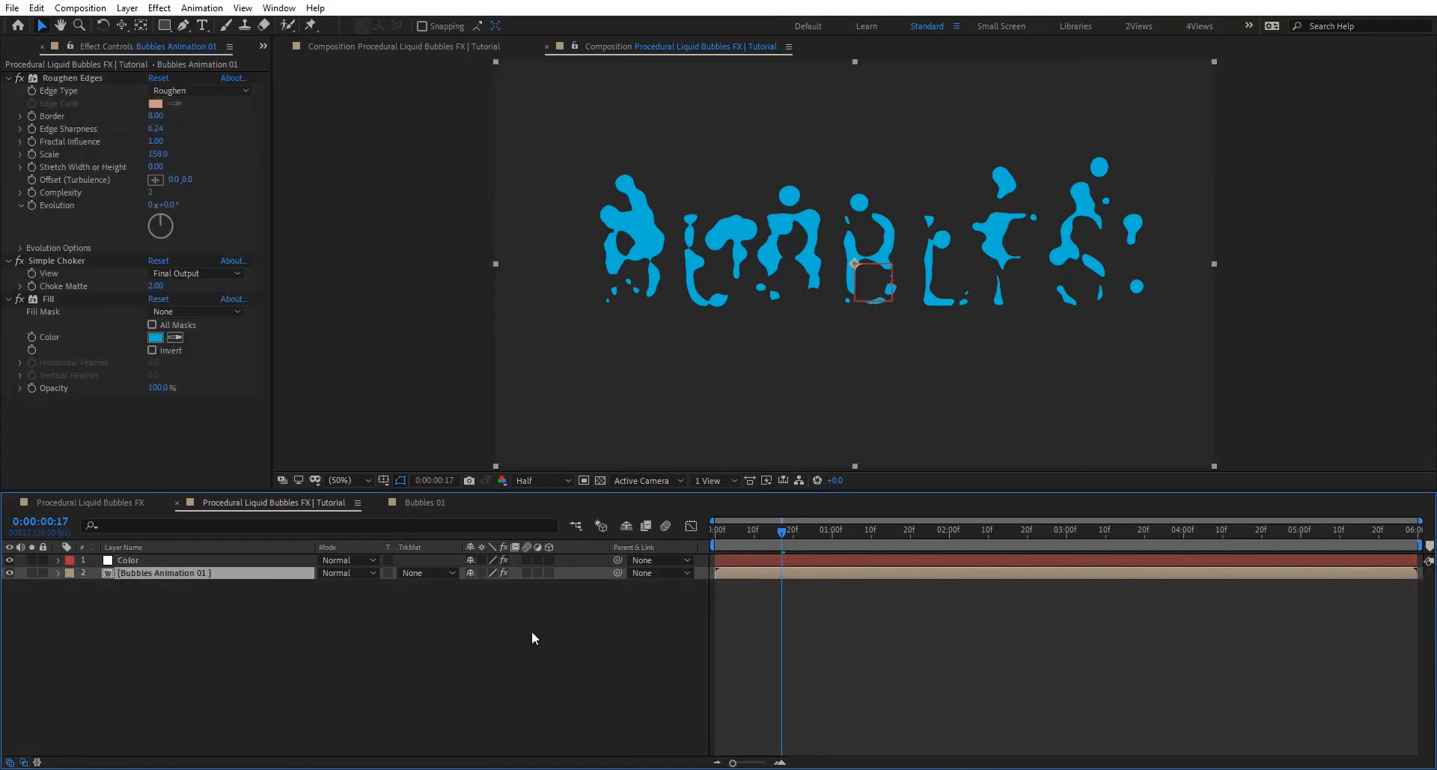
{"action": "left_click_drag", "start_coordinate": [852, 532], "coordinate": [1117, 530]}
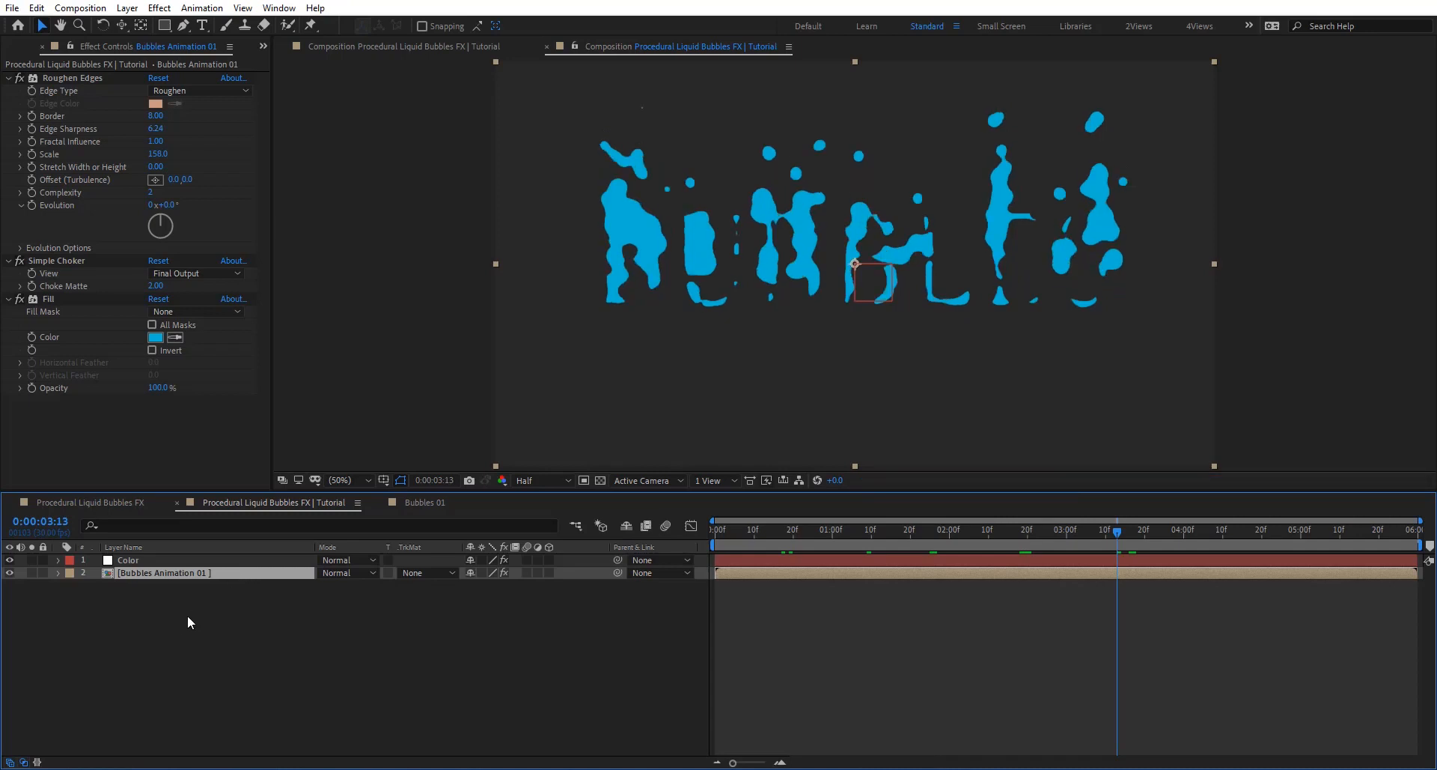
{"action": "key", "text": "ctrl+d"}
{"action": "key", "text": "Return"}
{"action": "type", "text": "Shadow"}
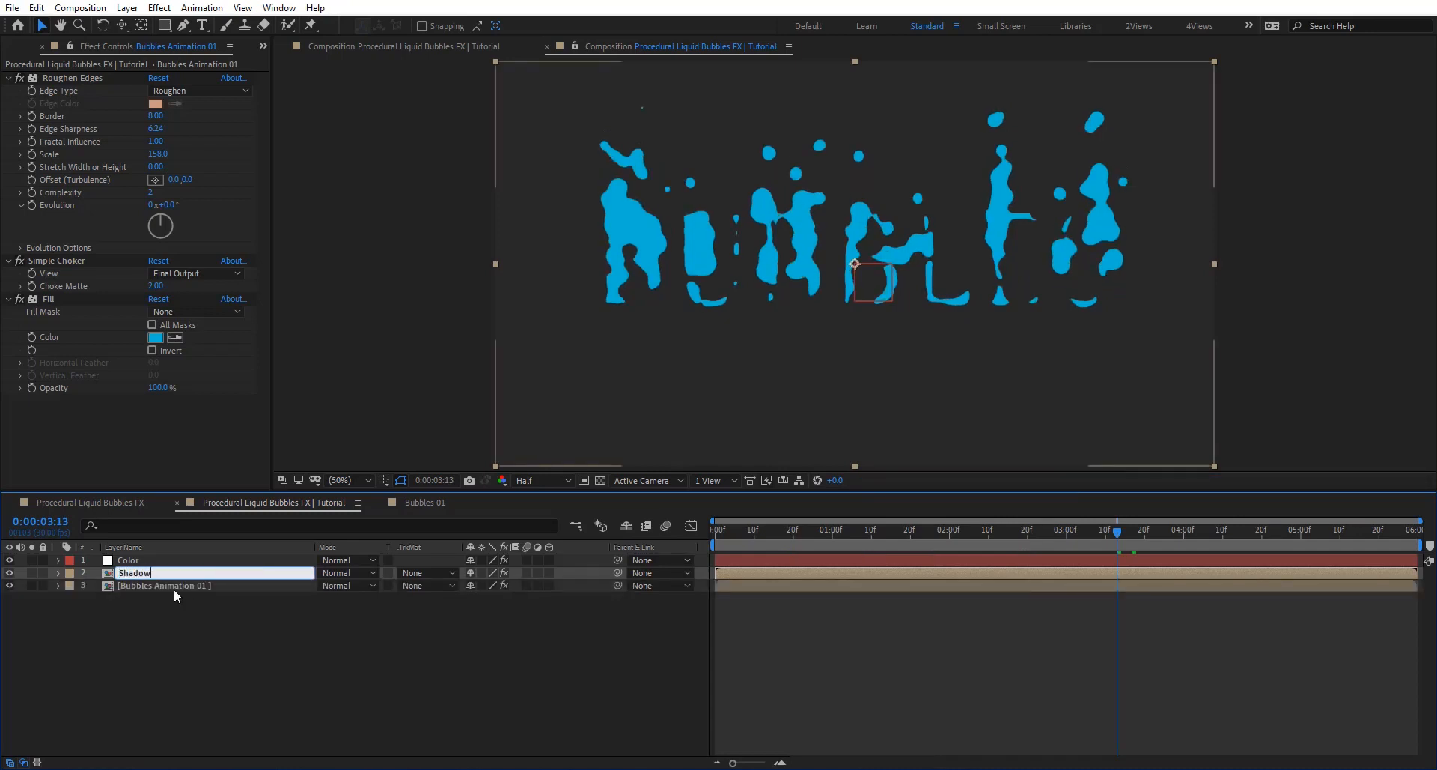
{"action": "key", "text": "Return"}
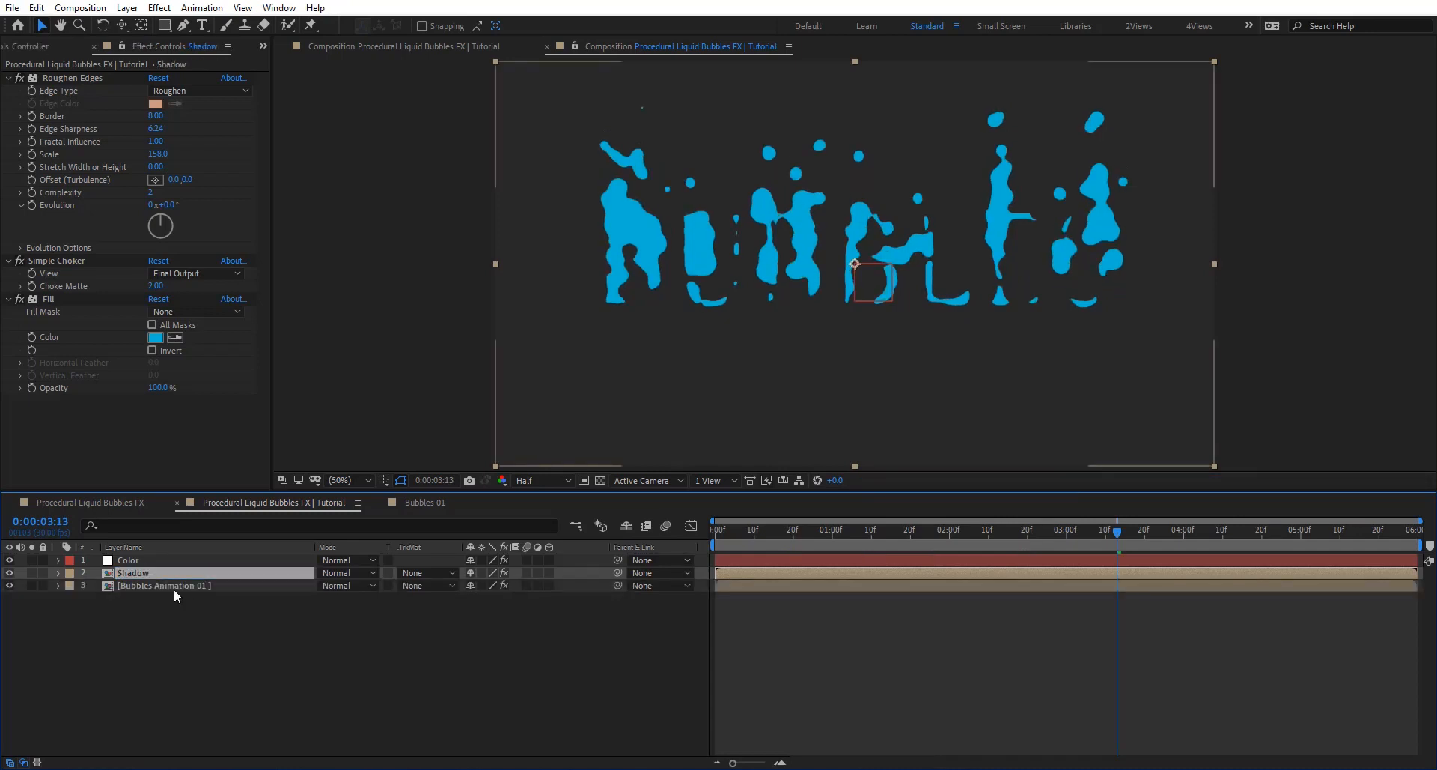
Step: Apply Bevel Alpha to the Shadow layer, solo the layer, and set Edge Thickness to 14.20 and Light Intensity to 1.00
{"action": "key", "text": "ctrl+space"}
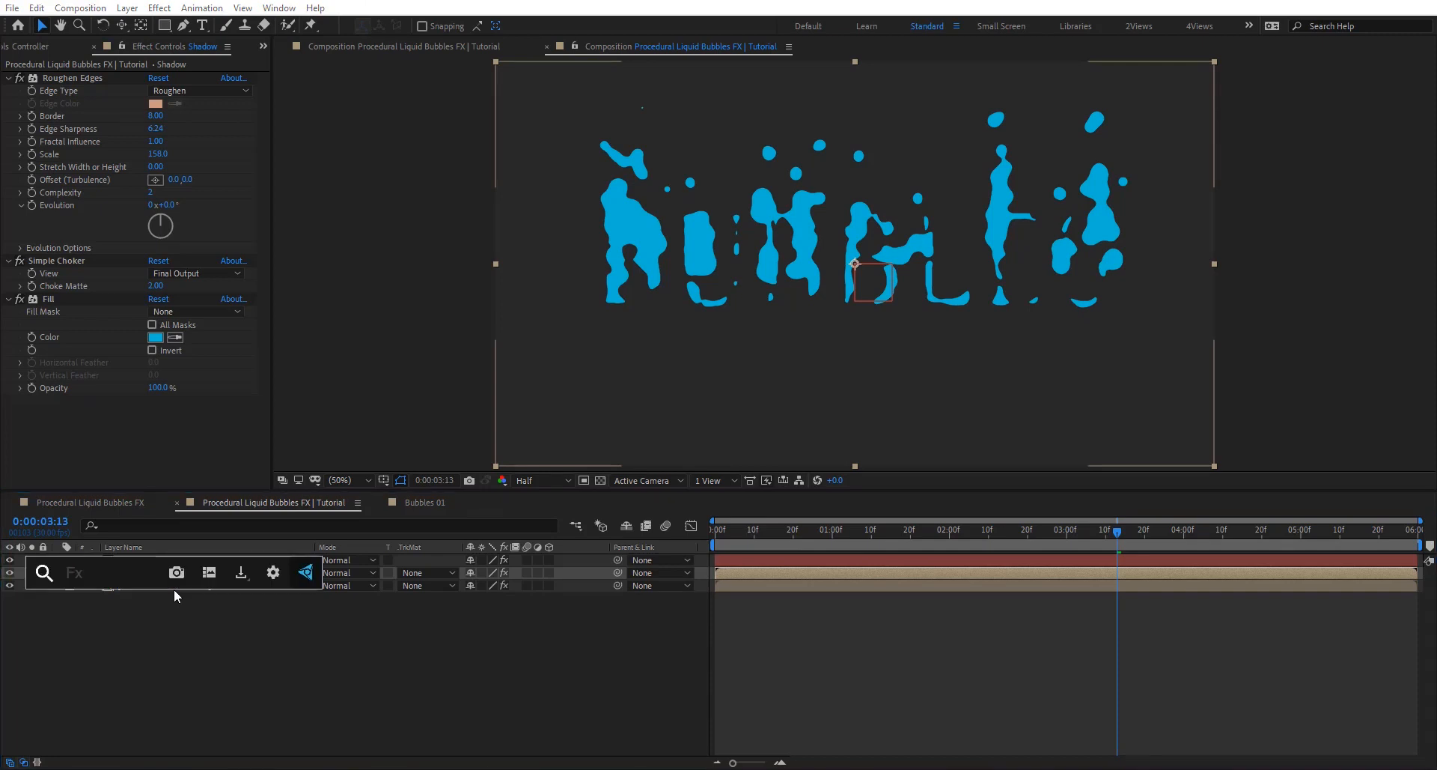
{"action": "type", "text": "bevel"}
{"action": "key", "text": "Return"}
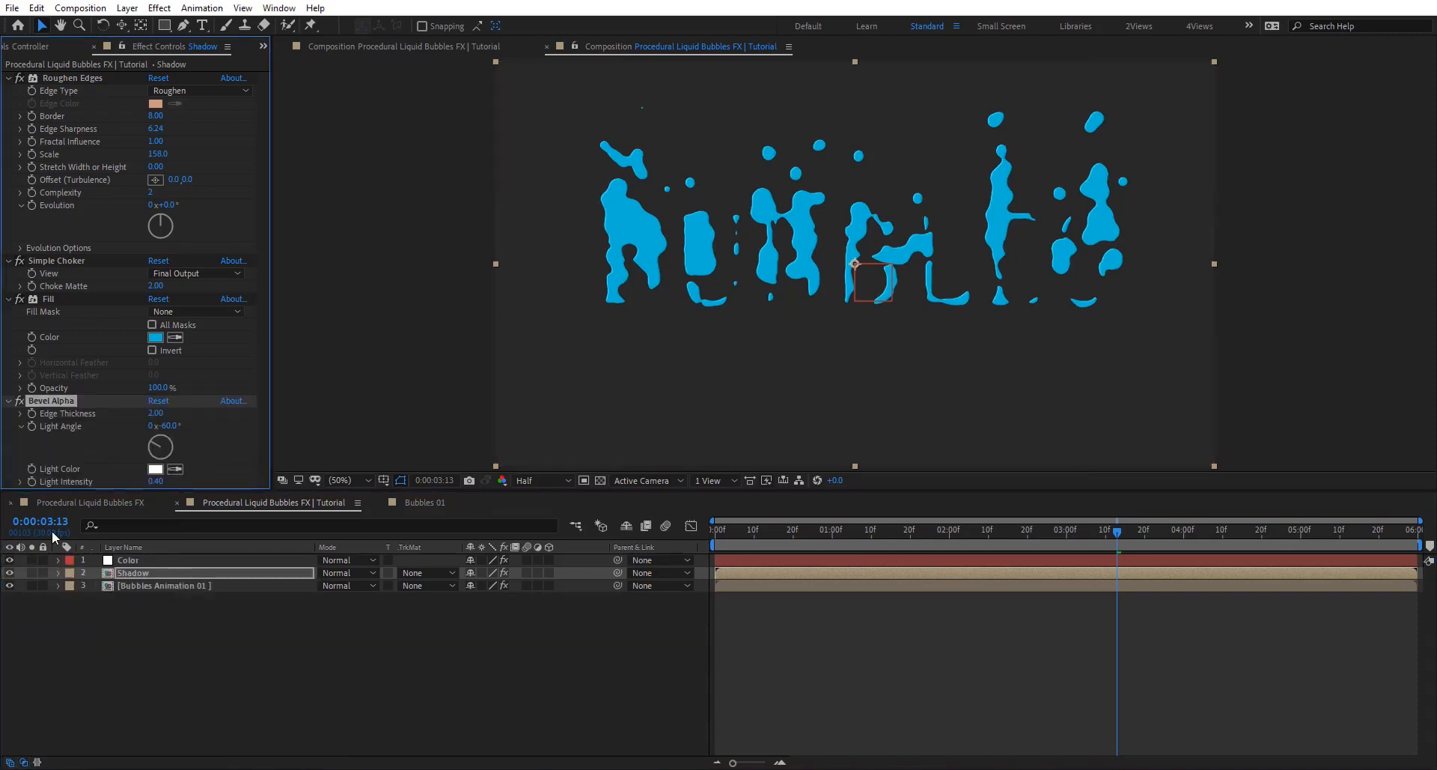
{"action": "left_click", "coordinate": [31, 573]}
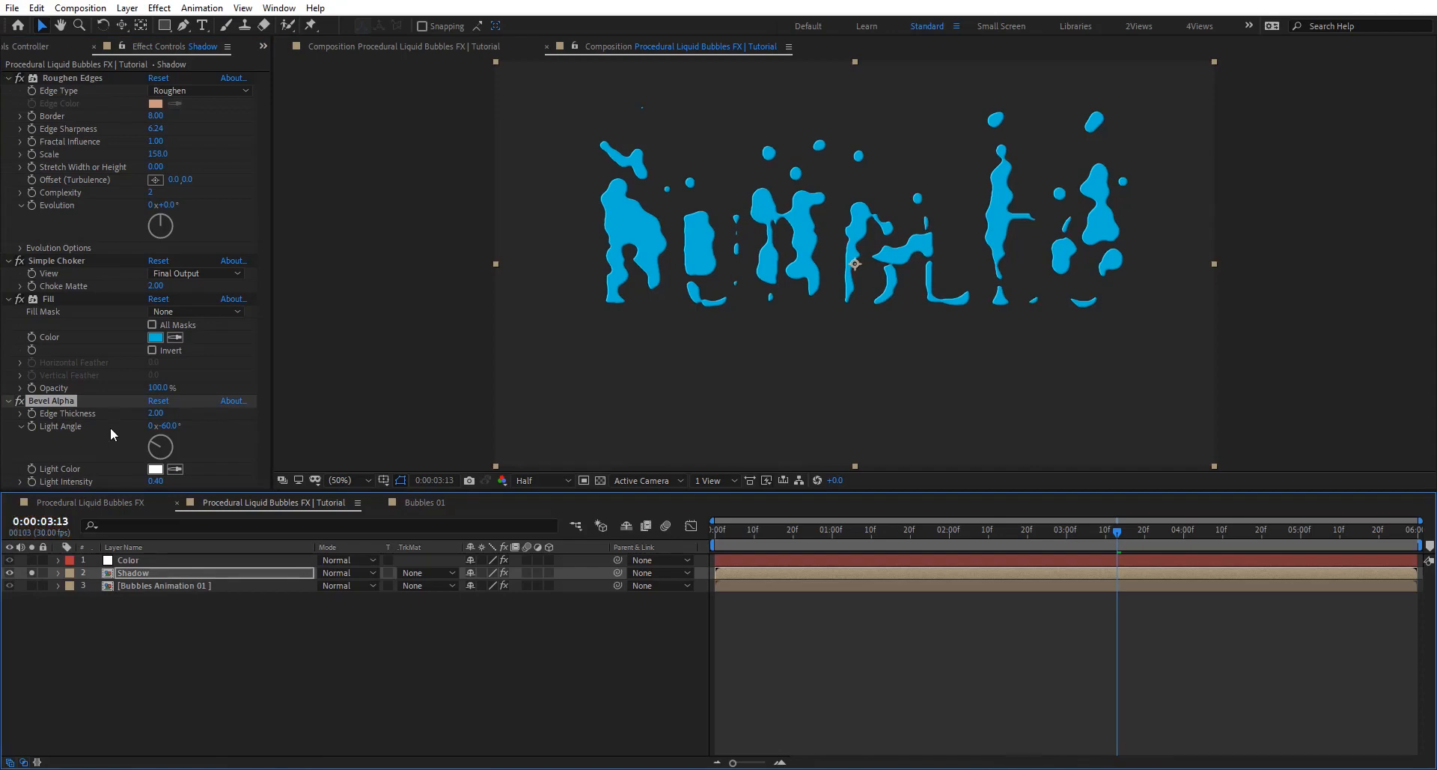
{"action": "left_click_drag", "start_coordinate": [158, 412], "coordinate": [252, 415]}
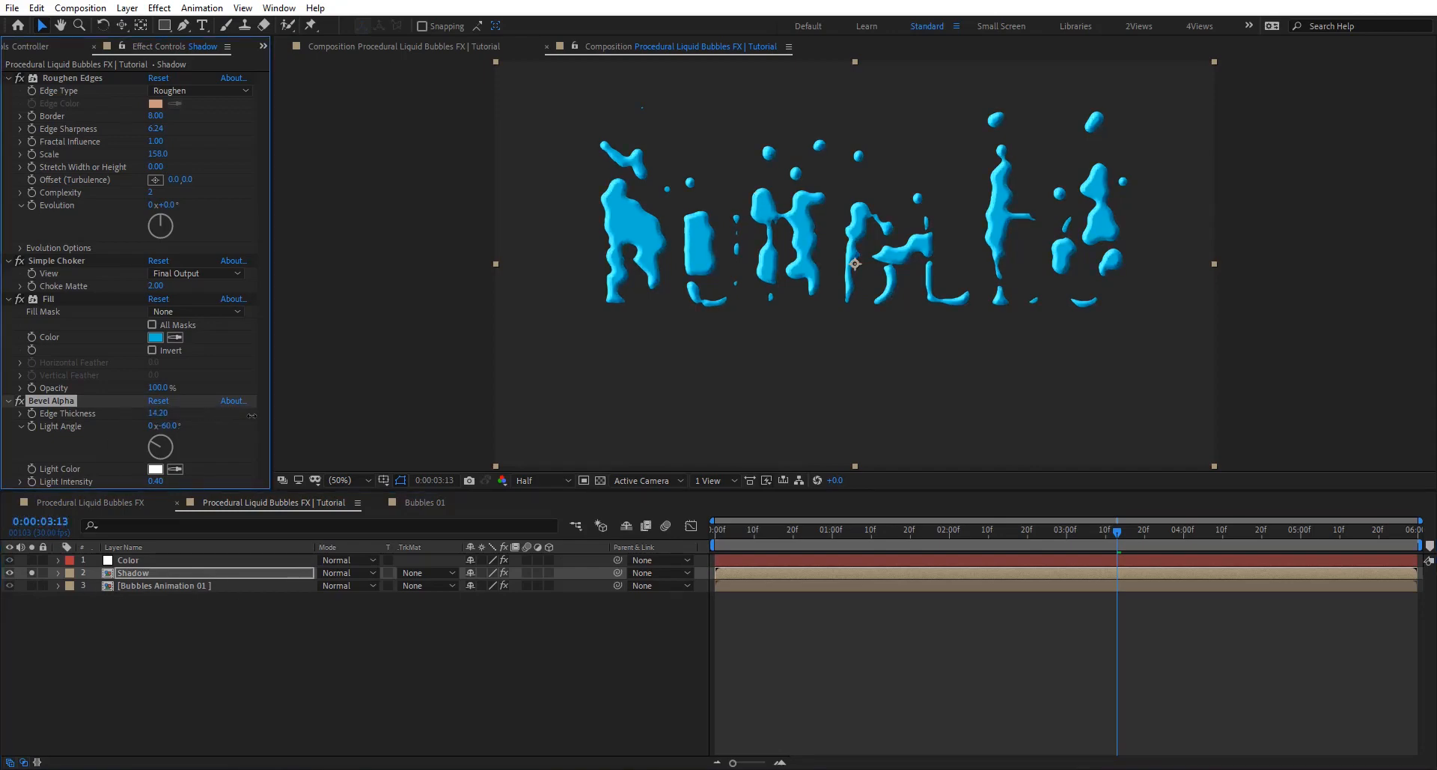
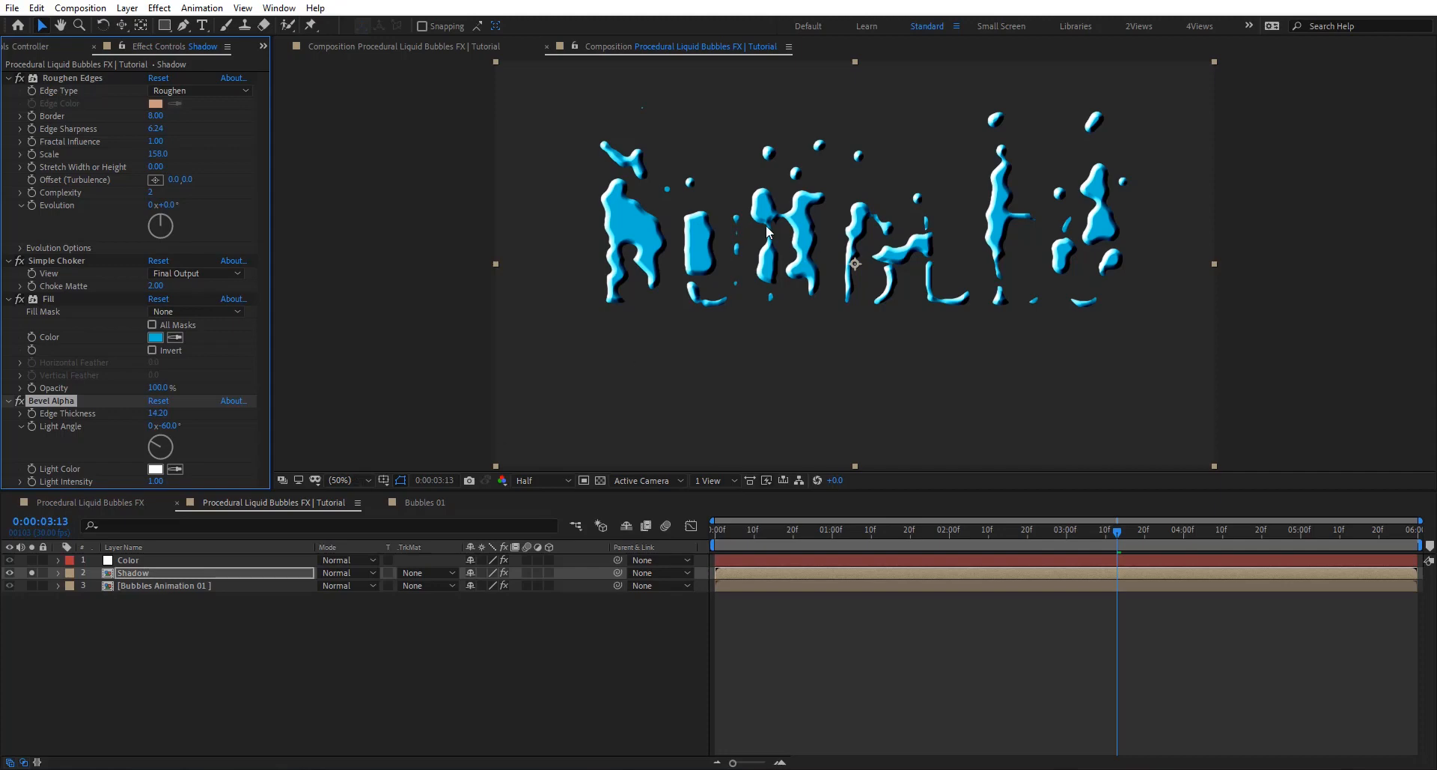
{"action": "scroll", "coordinate": [766, 226], "scroll_direction": "up", "scroll_amount": 1}
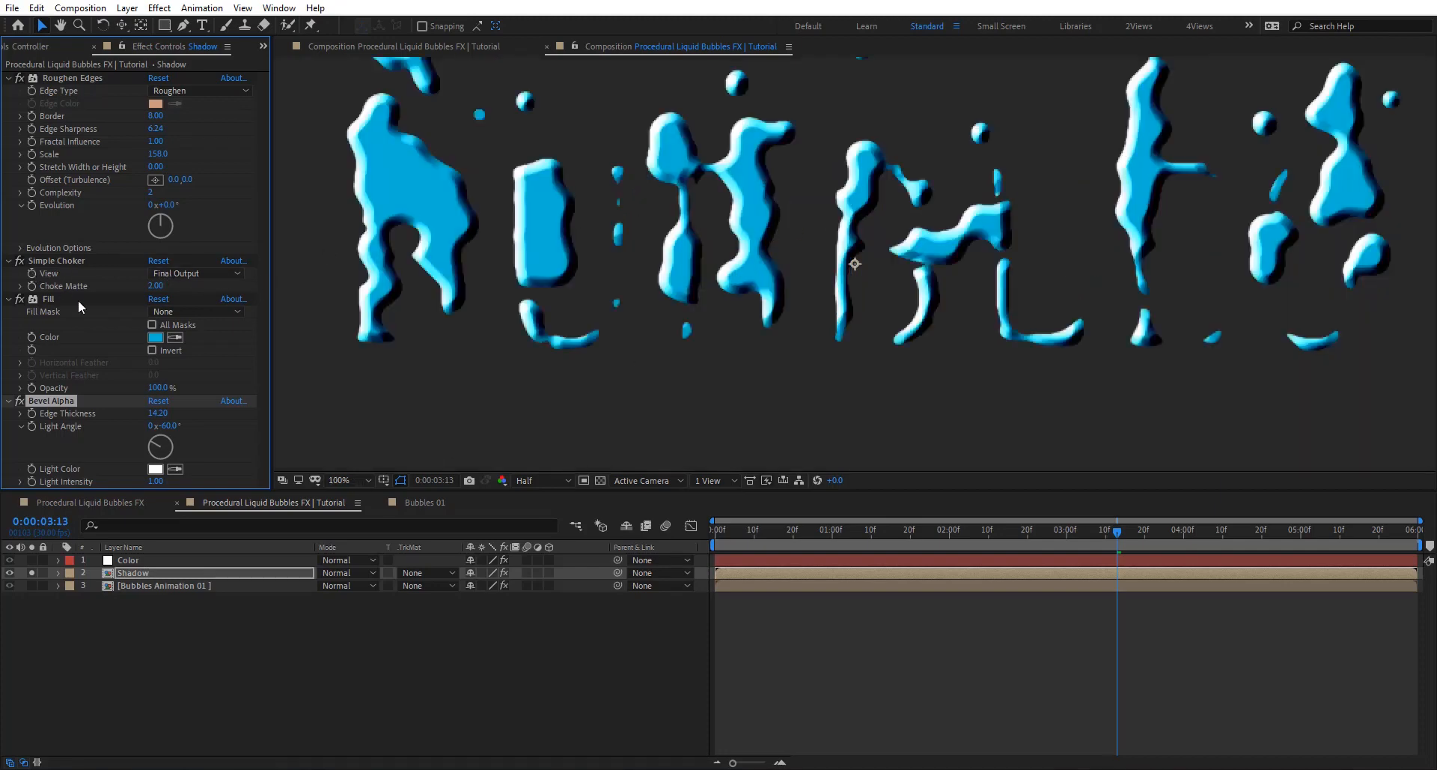
Step: Replace the Shadow layer's color-linked Fill with a new Fill effect
{"action": "left_click", "coordinate": [54, 299]}
{"action": "key", "text": "Delete"}
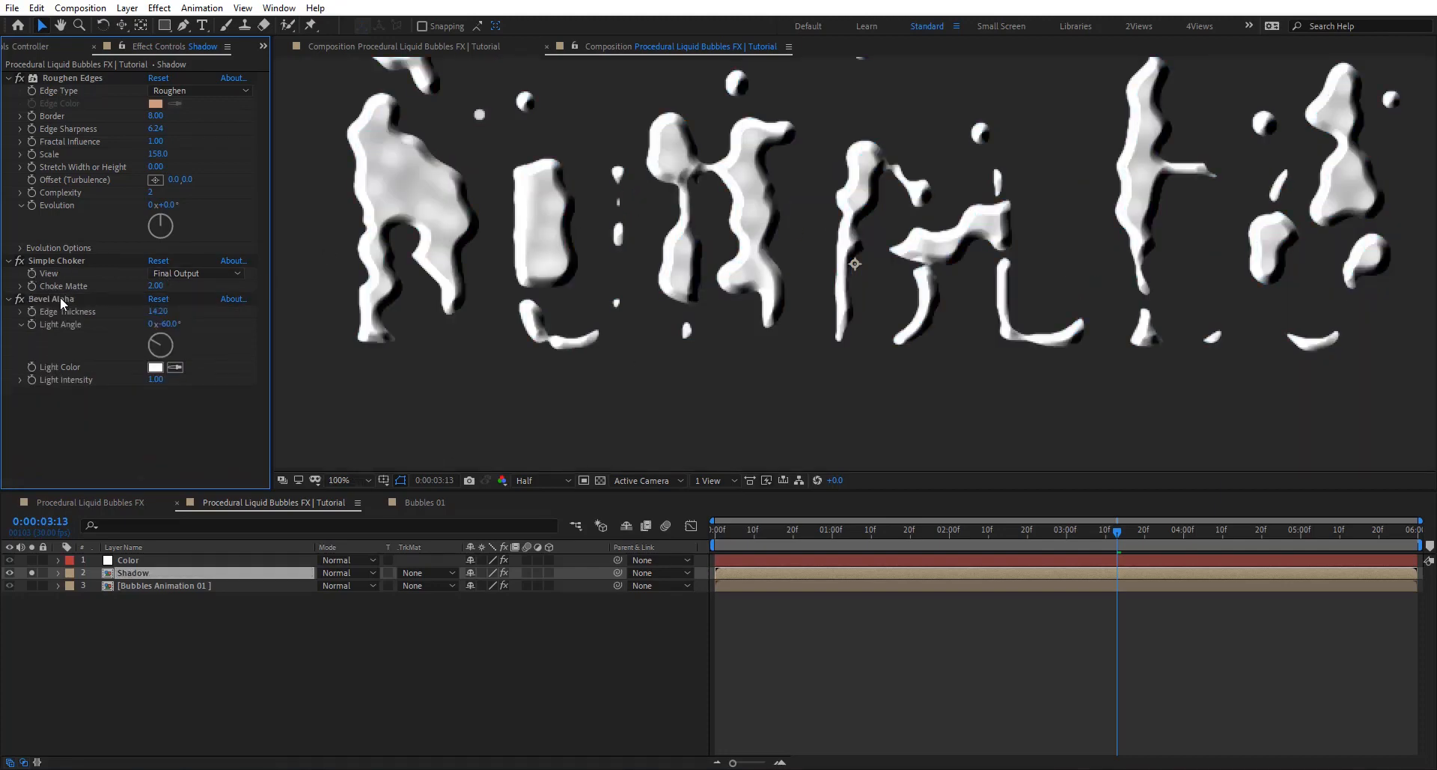
{"action": "key", "text": "ctrl+space"}
{"action": "type", "text": "fill"}
{"action": "key", "text": "Return"}
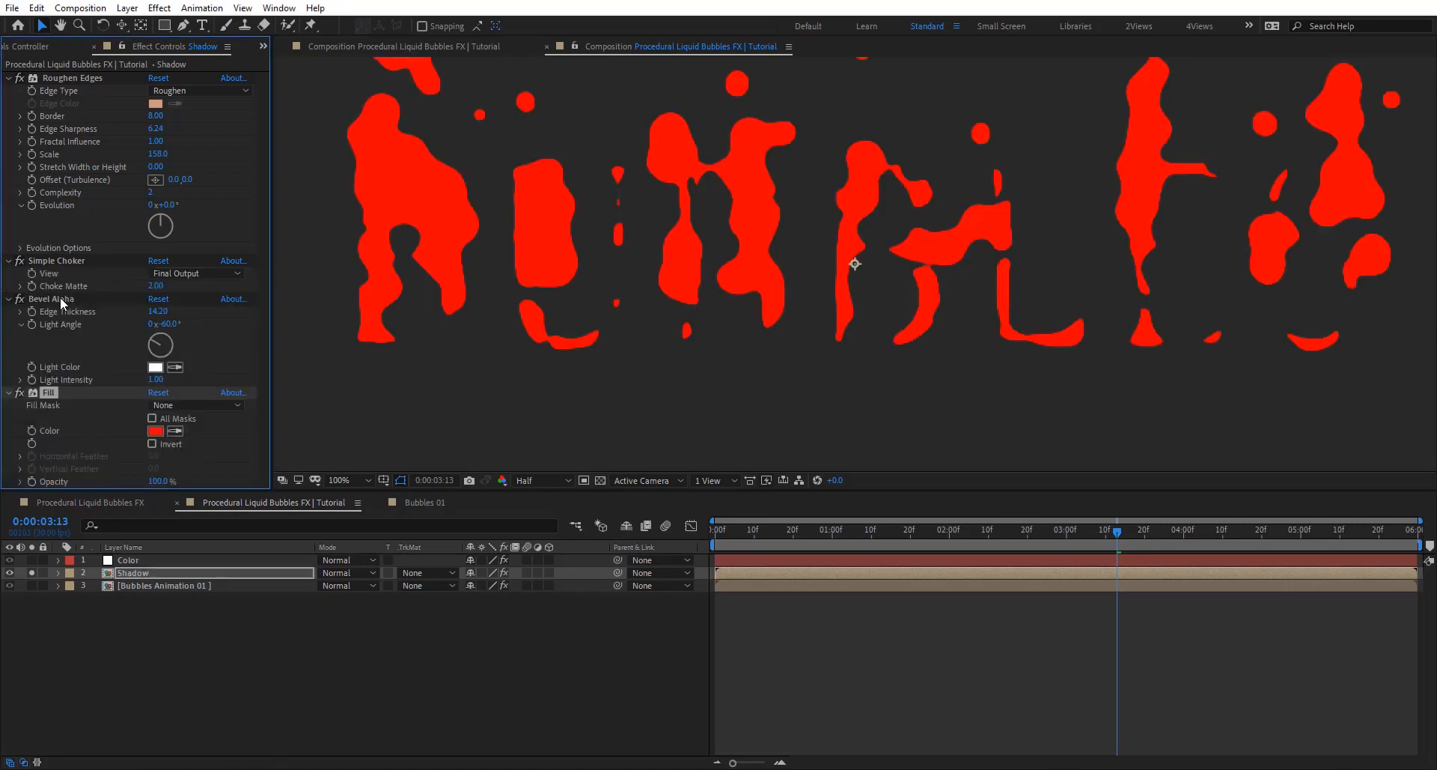
Step: Set the Shadow layer's Fill color to black (000000) and move the Fill above Bevel Alpha
{"action": "left_click", "coordinate": [155, 431]}
{"action": "type", "text": "000000"}
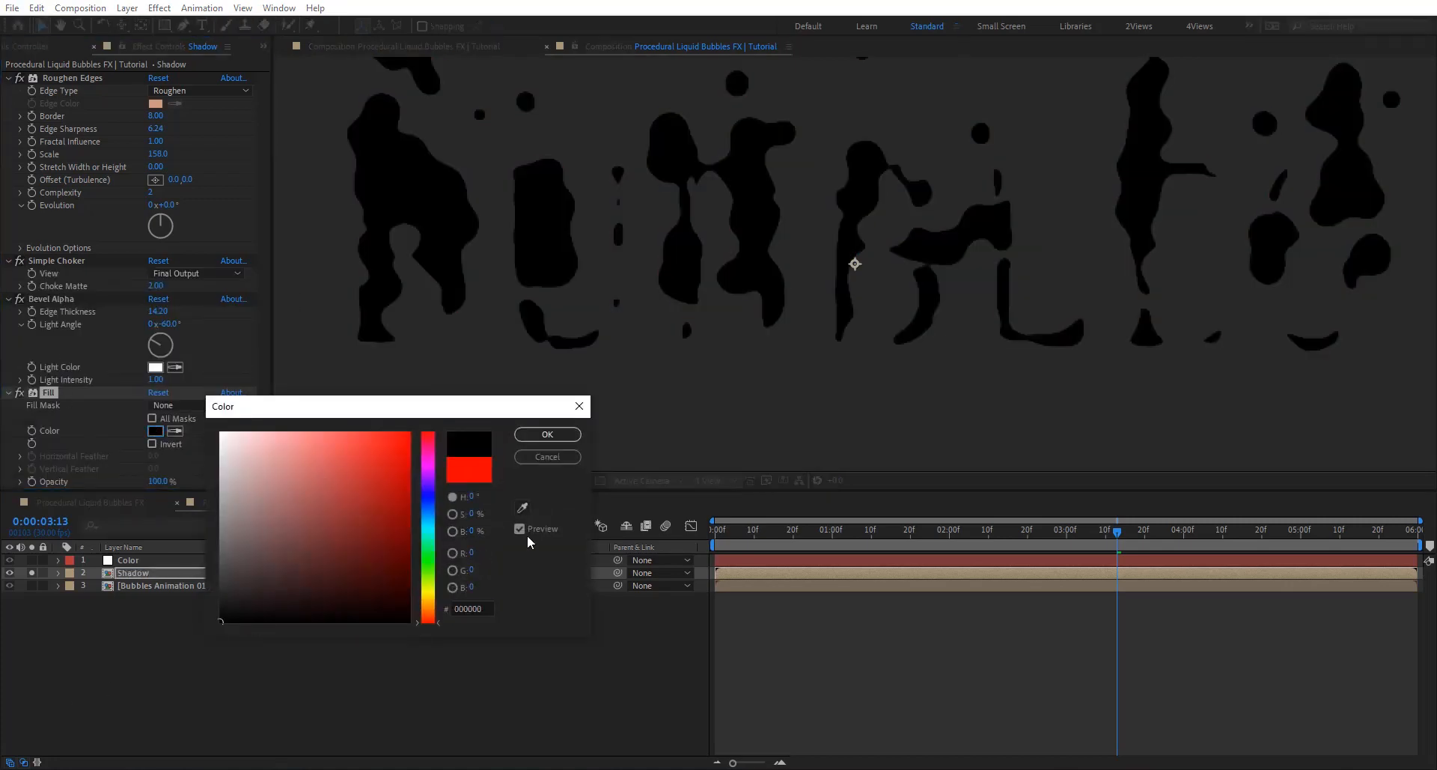
{"action": "left_click", "coordinate": [563, 436]}
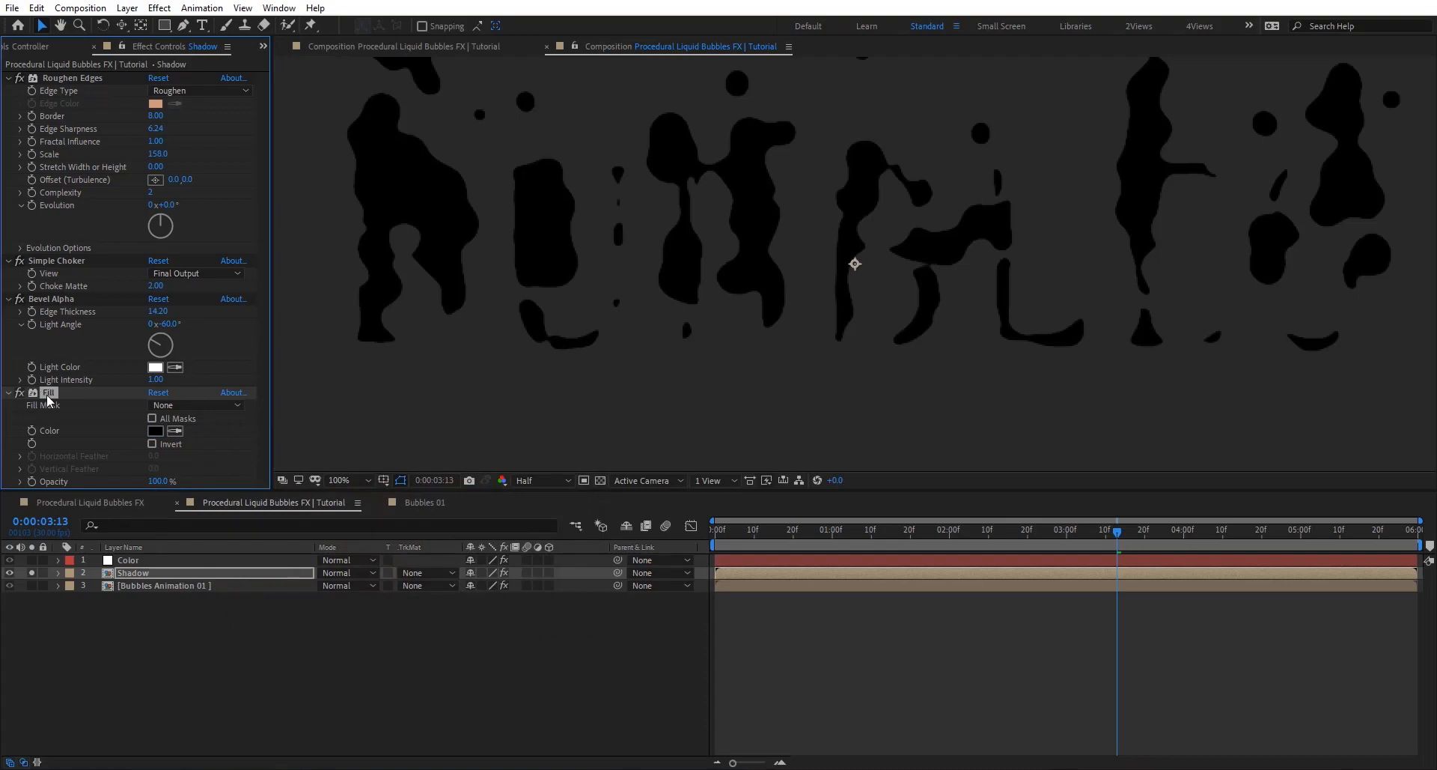
{"action": "left_click_drag", "start_coordinate": [47, 400], "coordinate": [64, 292]}
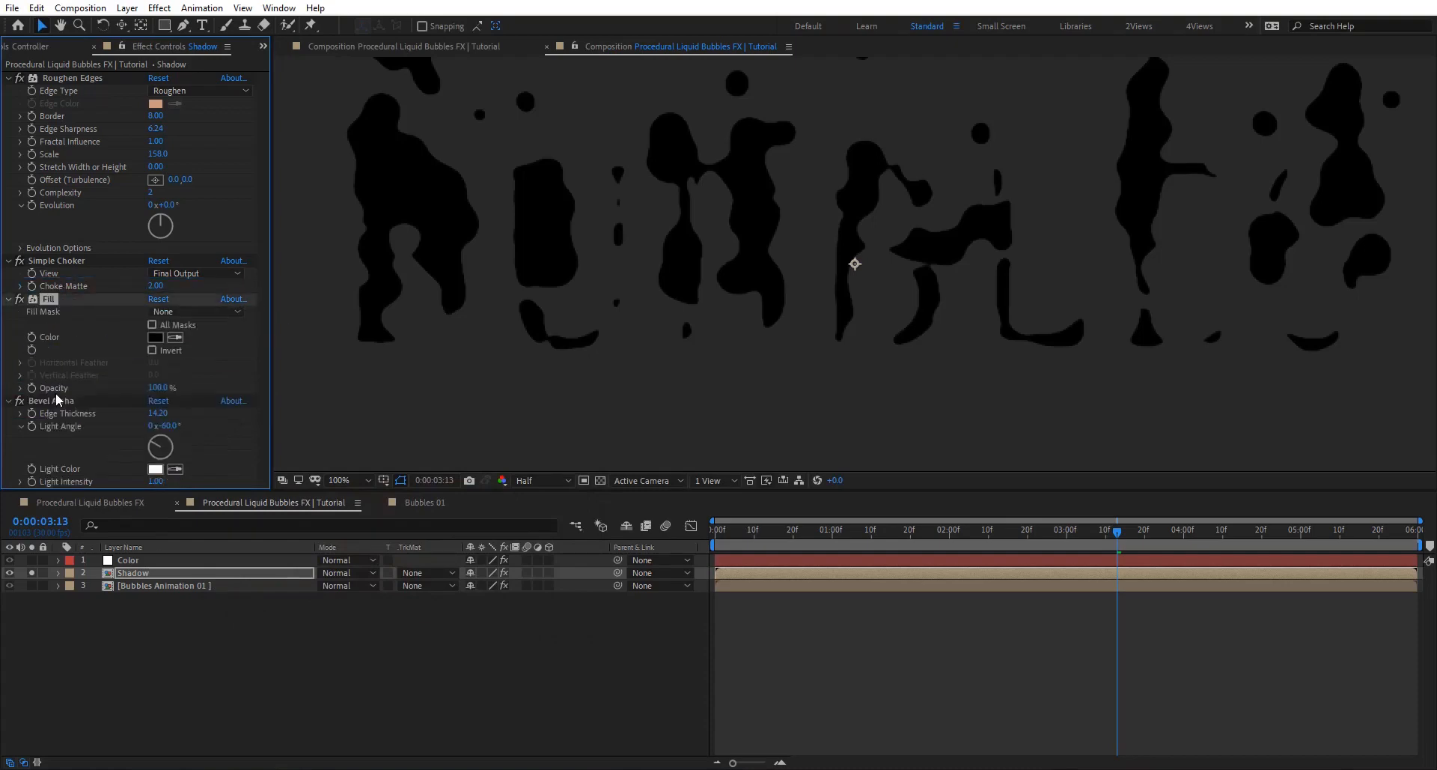
Step: Set the Shadow layer's Bevel Alpha Light Angle to -96° and Edge Thickness to 14.80
{"action": "left_click_drag", "start_coordinate": [670, 188], "coordinate": [674, 248]}
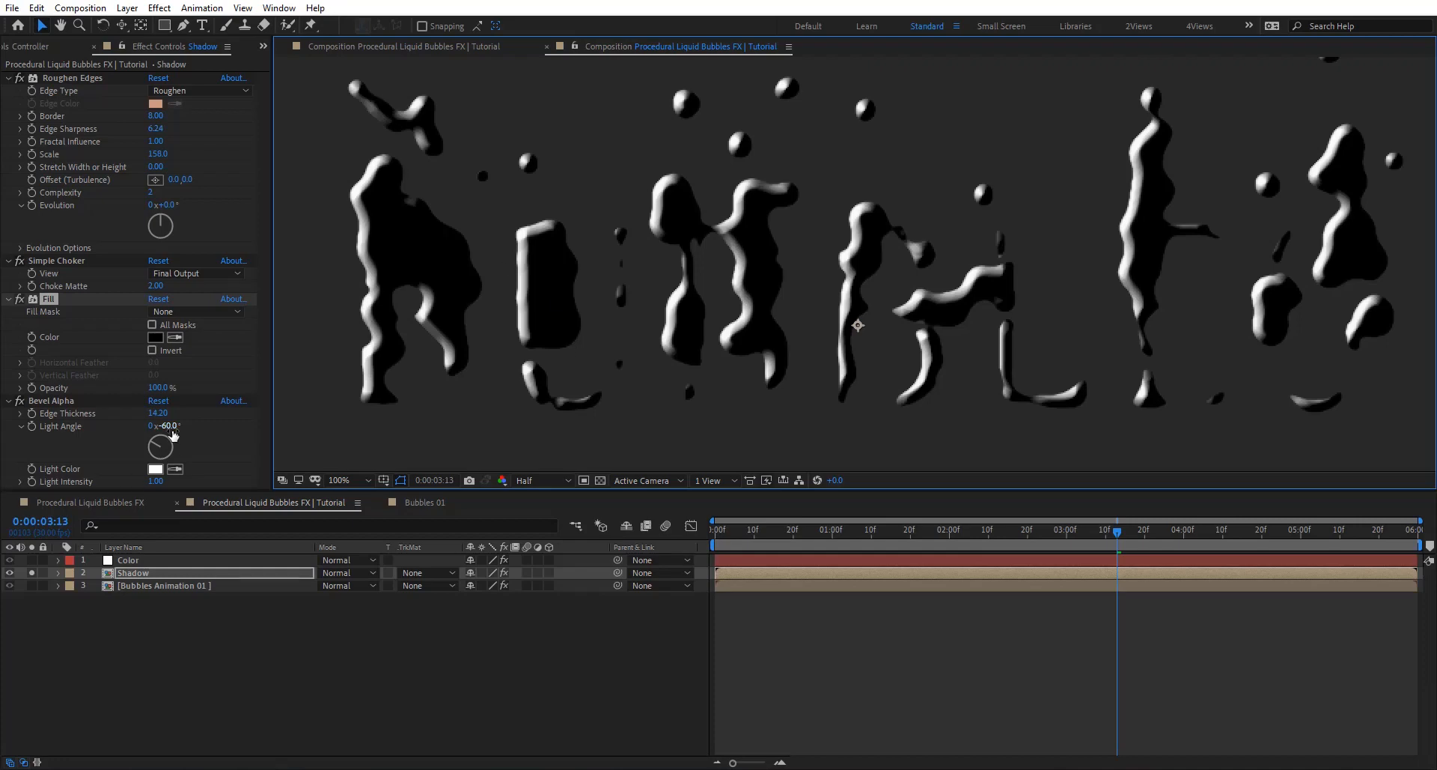
{"action": "mouse_move", "coordinate": [172, 435]}
{"action": "left_mouse_down"}
{"action": "mouse_move", "coordinate": [137, 425]}
{"action": "mouse_move", "coordinate": [169, 414]}
{"action": "left_mouse_up"}
{"action": "left_click_drag", "start_coordinate": [499, 309], "coordinate": [522, 283]}
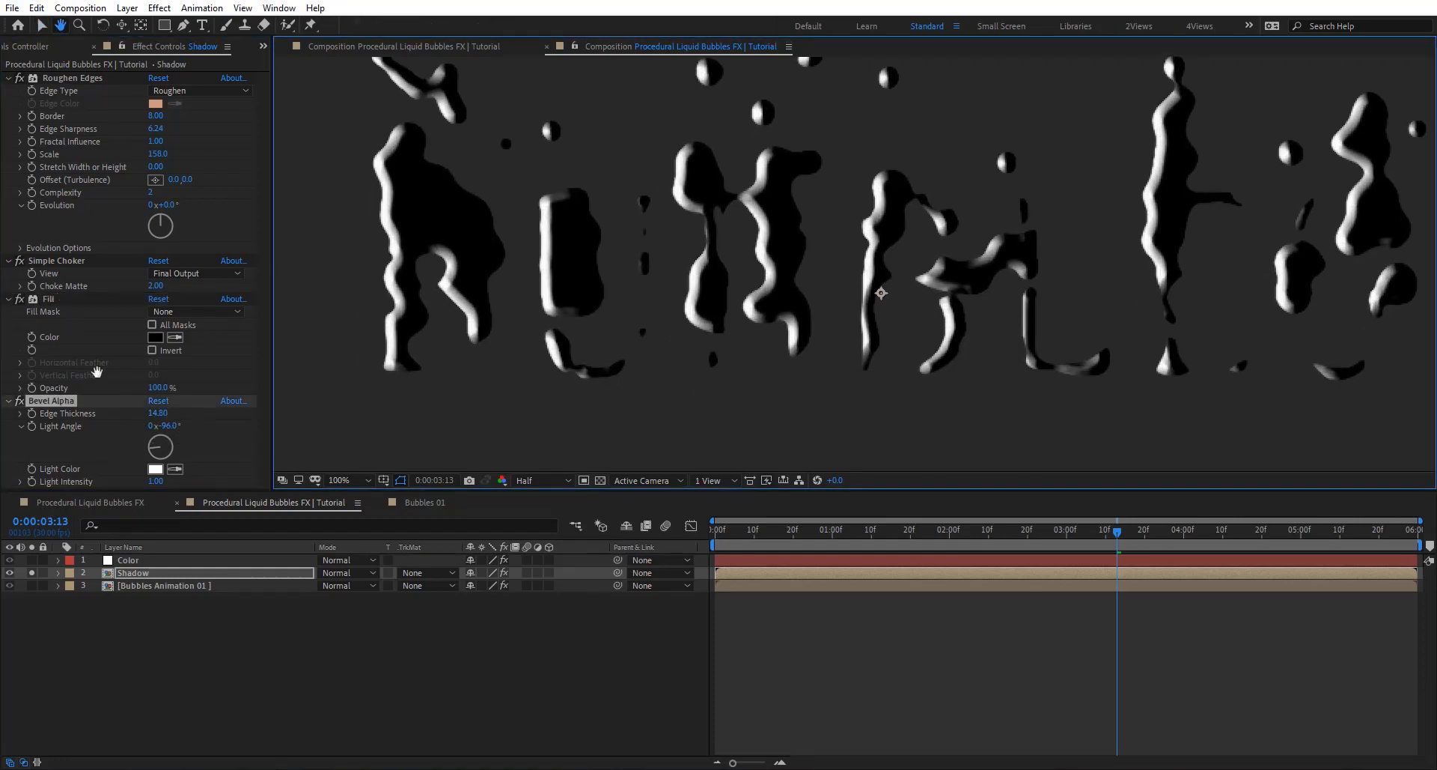
Step: Apply Luma Key to the Shadow layer below Bevel Alpha, keying out darker areas with Threshold 32
{"action": "key", "text": "ctrl+space"}
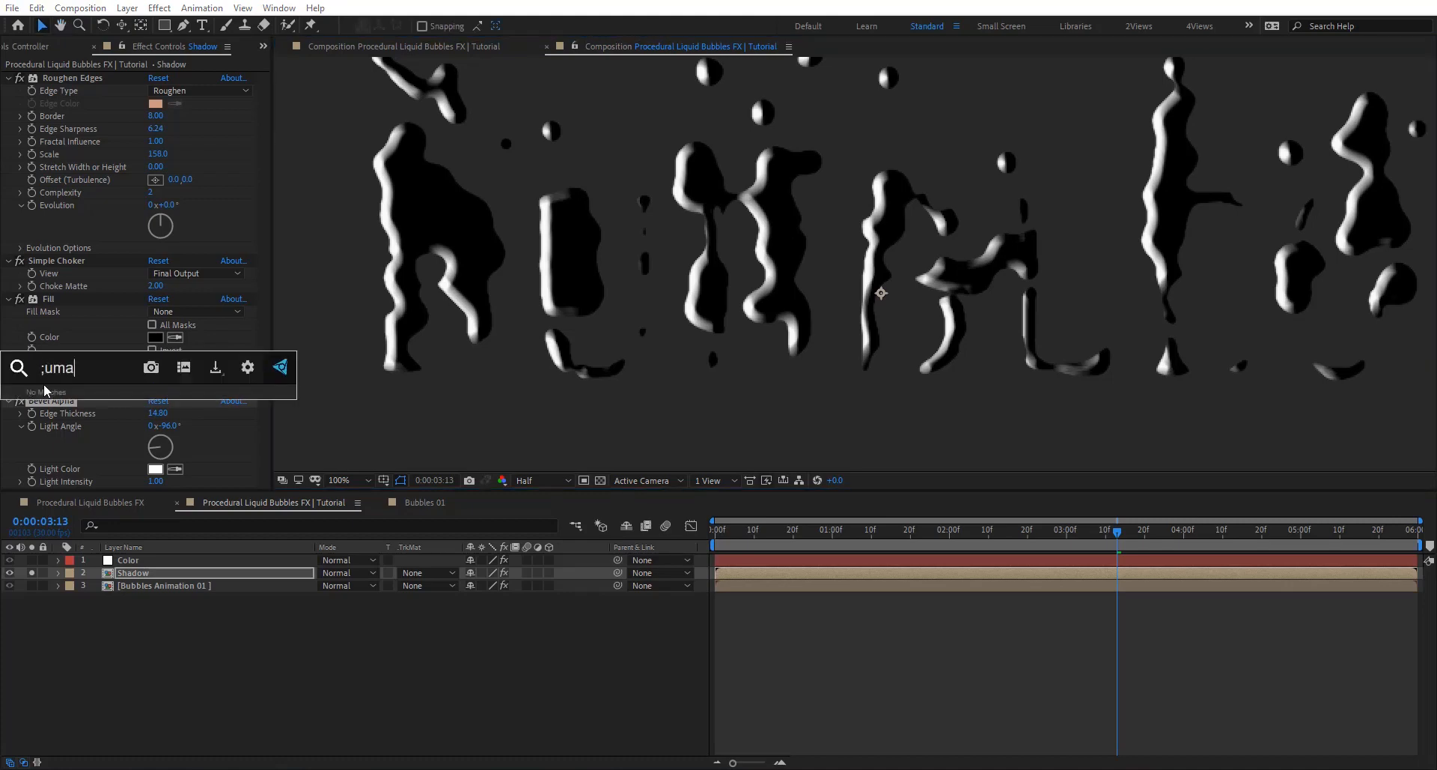
{"action": "type", "text": ";u"}
{"action": "key", "text": "BackSpace"}
{"action": "key", "text": "BackSpace"}
{"action": "type", "text": "luma"}
{"action": "key", "text": "Return"}
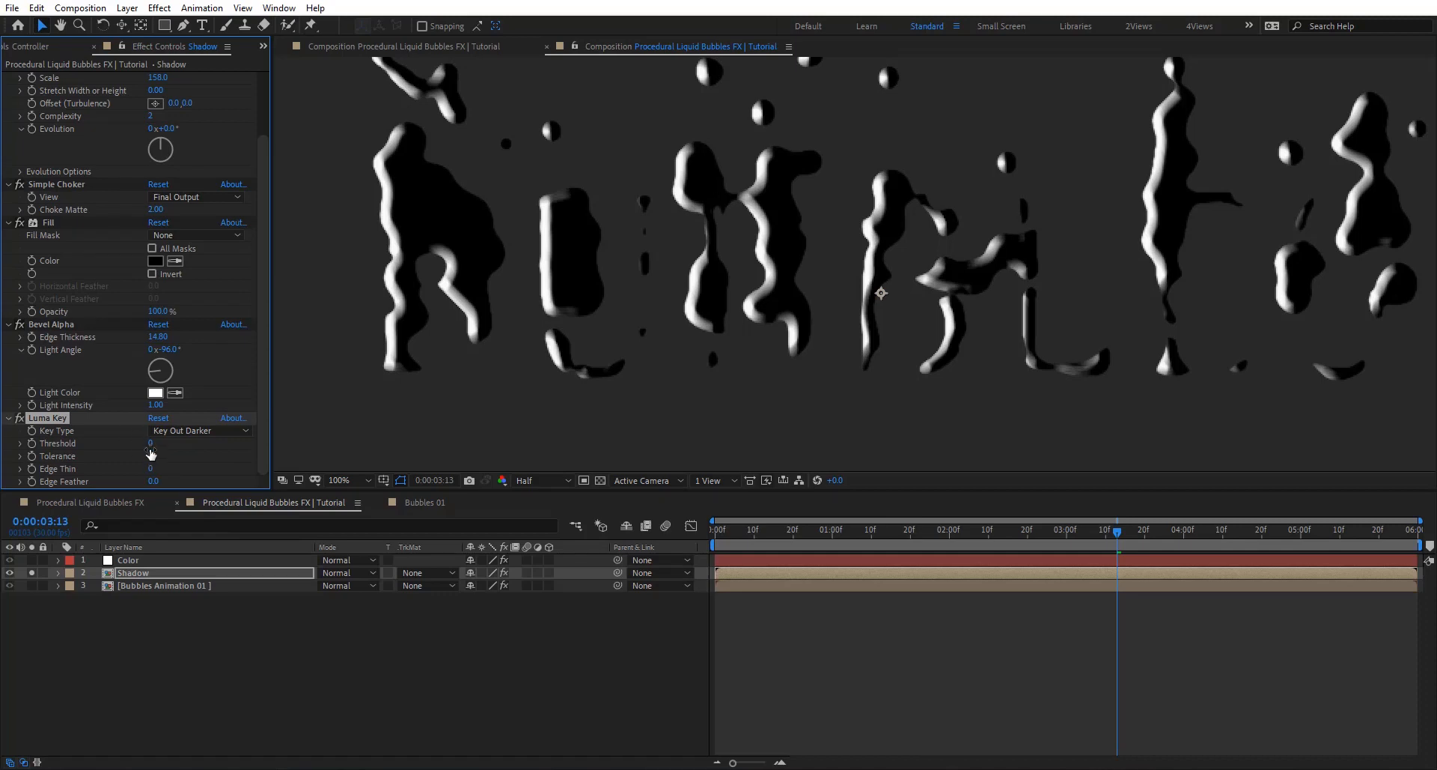
{"action": "left_click_drag", "start_coordinate": [151, 443], "coordinate": [174, 447]}
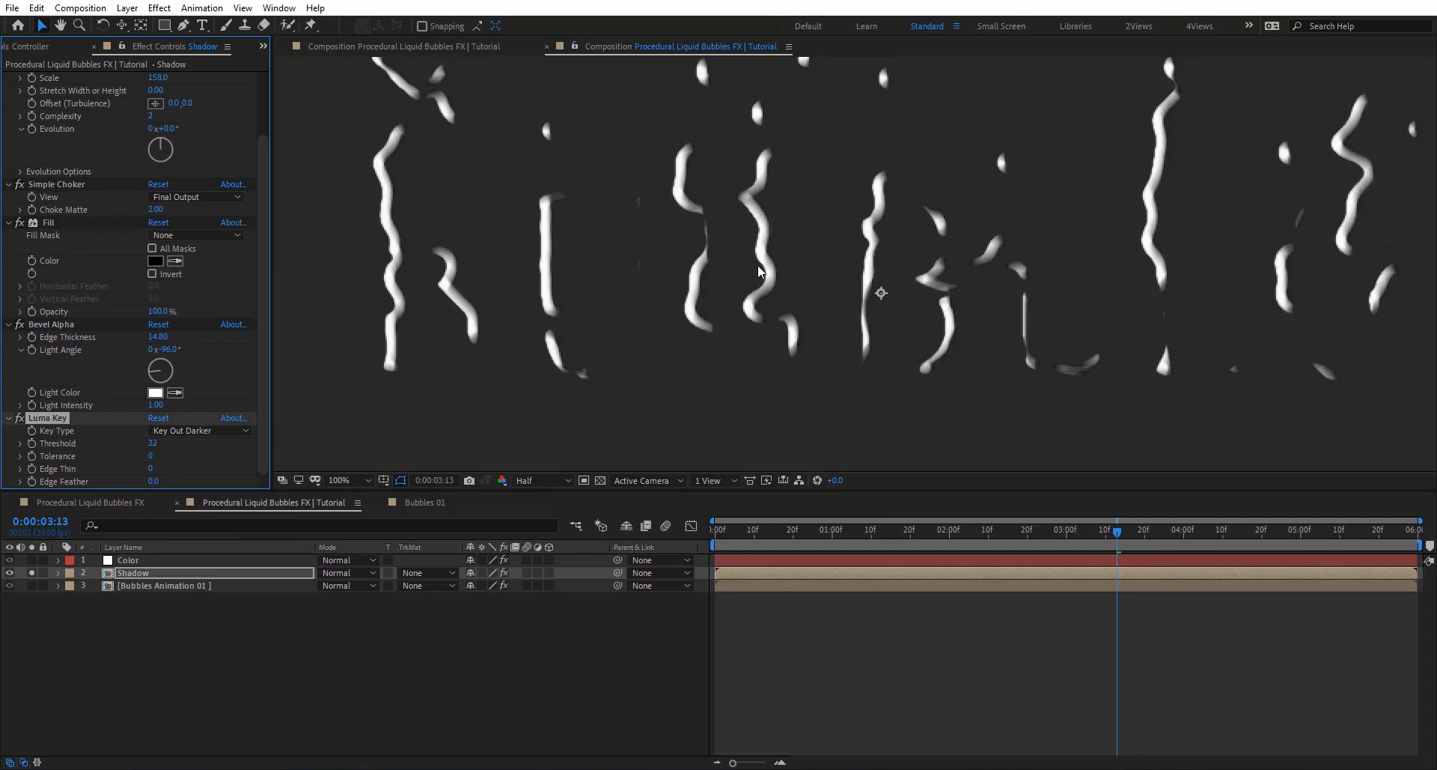
{"action": "scroll", "coordinate": [758, 271], "scroll_direction": "down", "scroll_amount": 2}
{"action": "scroll", "coordinate": [1024, 220], "scroll_direction": "up", "scroll_amount": 2}
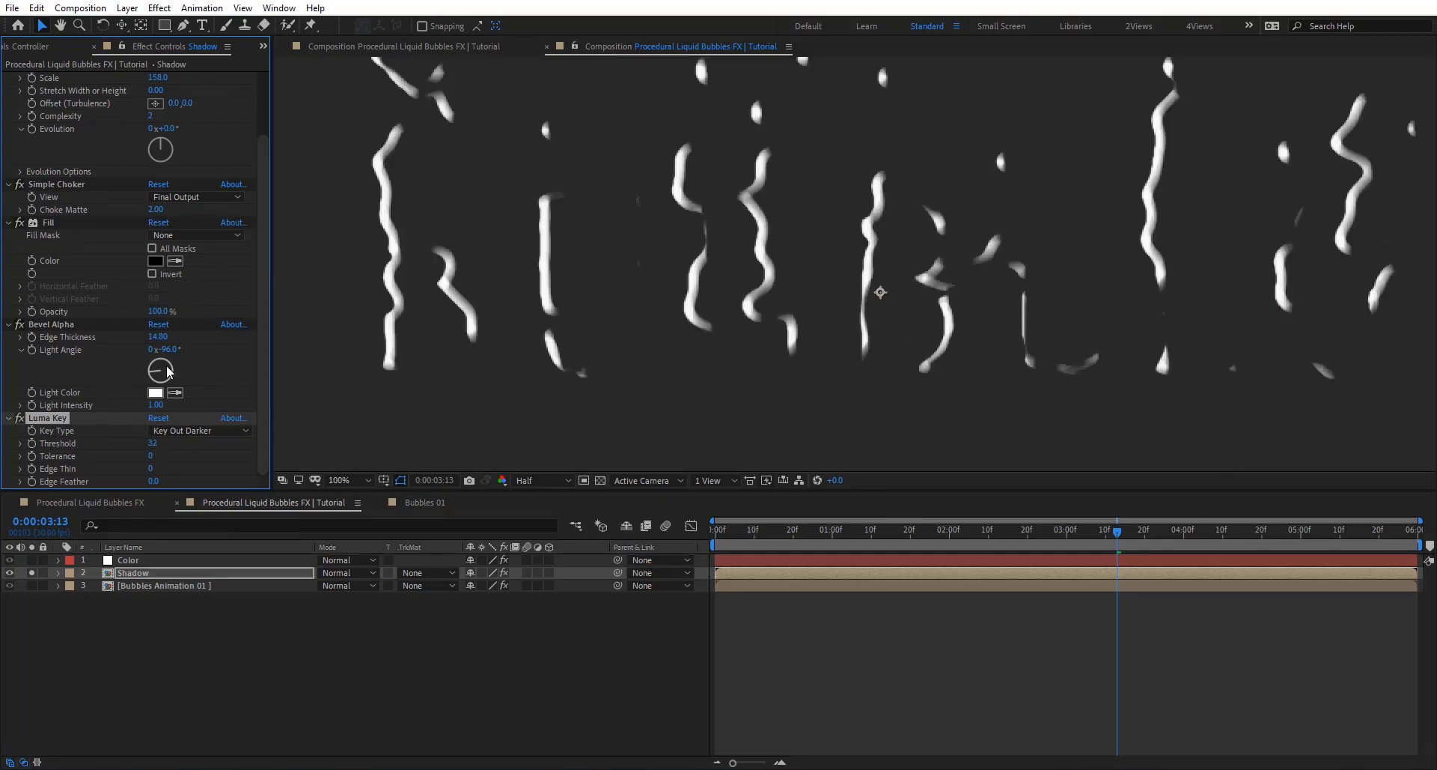
Step: Set the Shadow layer's Bevel Alpha Light Angle to -132°
{"action": "left_click_drag", "start_coordinate": [150, 349], "coordinate": [137, 345]}
{"action": "mouse_move", "coordinate": [915, 189]}
{"action": "left_mouse_down"}
{"action": "mouse_move", "coordinate": [895, 232]}
{"action": "mouse_move", "coordinate": [895, 198]}
{"action": "left_mouse_up"}
{"action": "key", "text": "v"}
Step: Duplicate the Shadow layer's black Fill effect and move the copy below Luma Key
{"action": "left_click", "coordinate": [47, 225]}
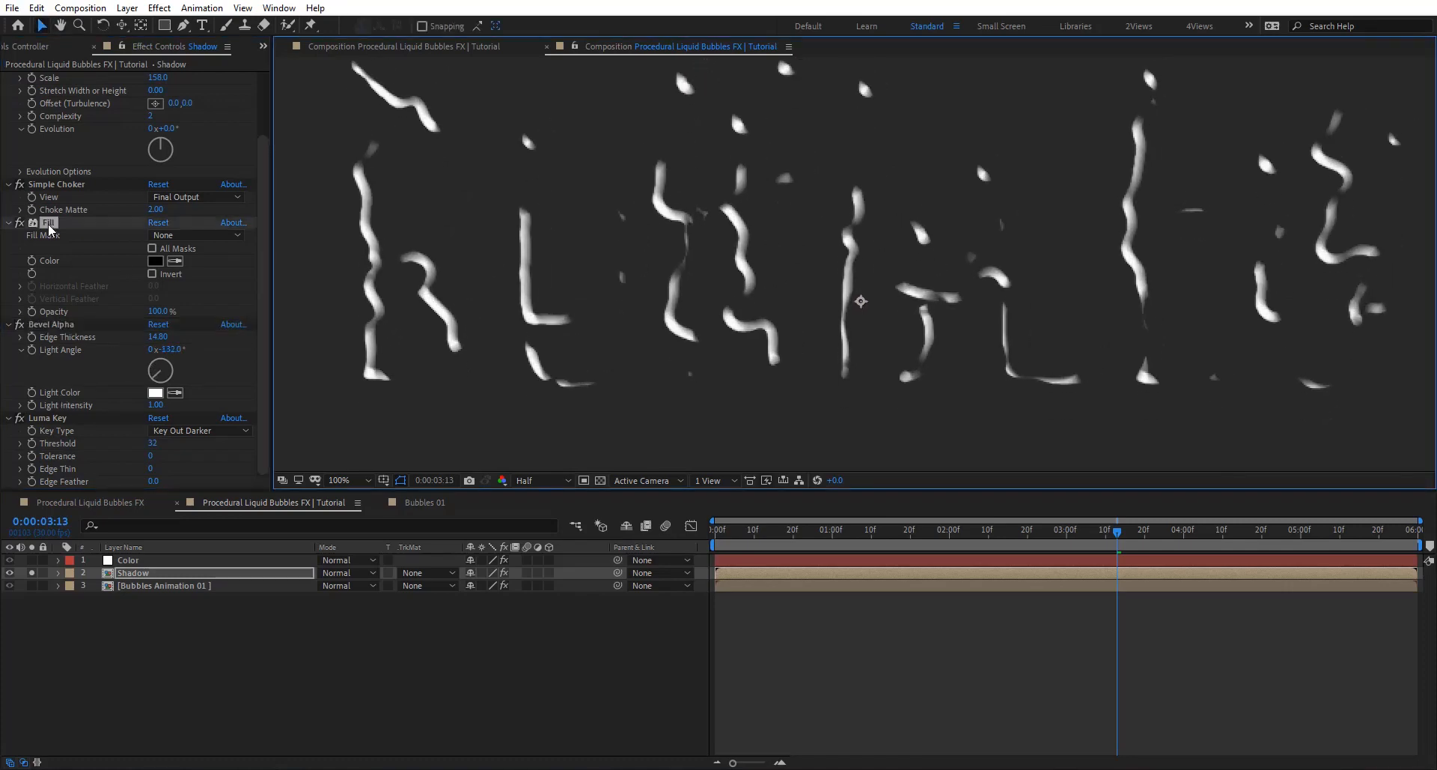
{"action": "key", "text": "ctrl+d"}
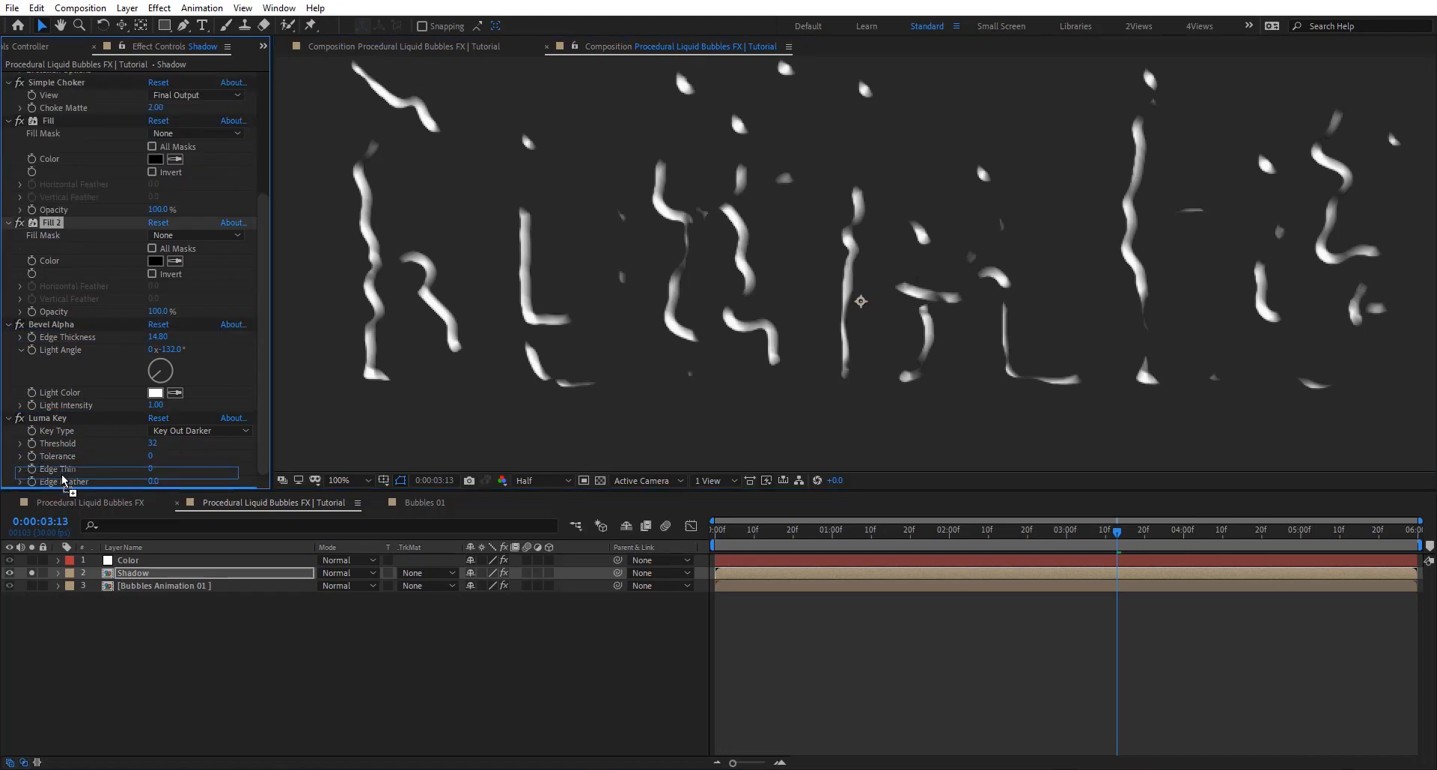
{"action": "left_click_drag", "start_coordinate": [51, 222], "coordinate": [56, 483]}
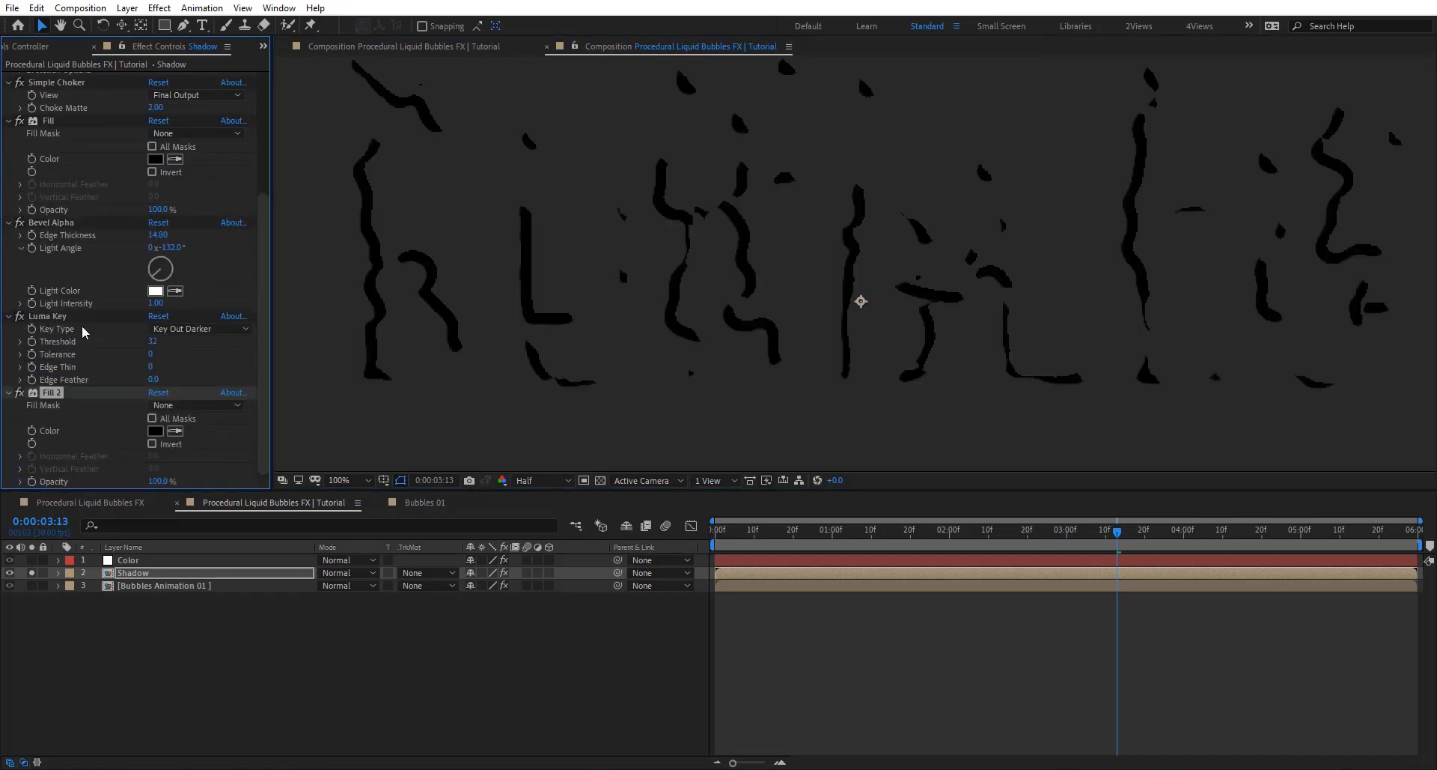
Step: Add a Matte Choker effect to the end of the Shadow layer's effect stack
{"action": "left_click", "coordinate": [52, 321]}
{"action": "key", "text": "ctrl+space"}
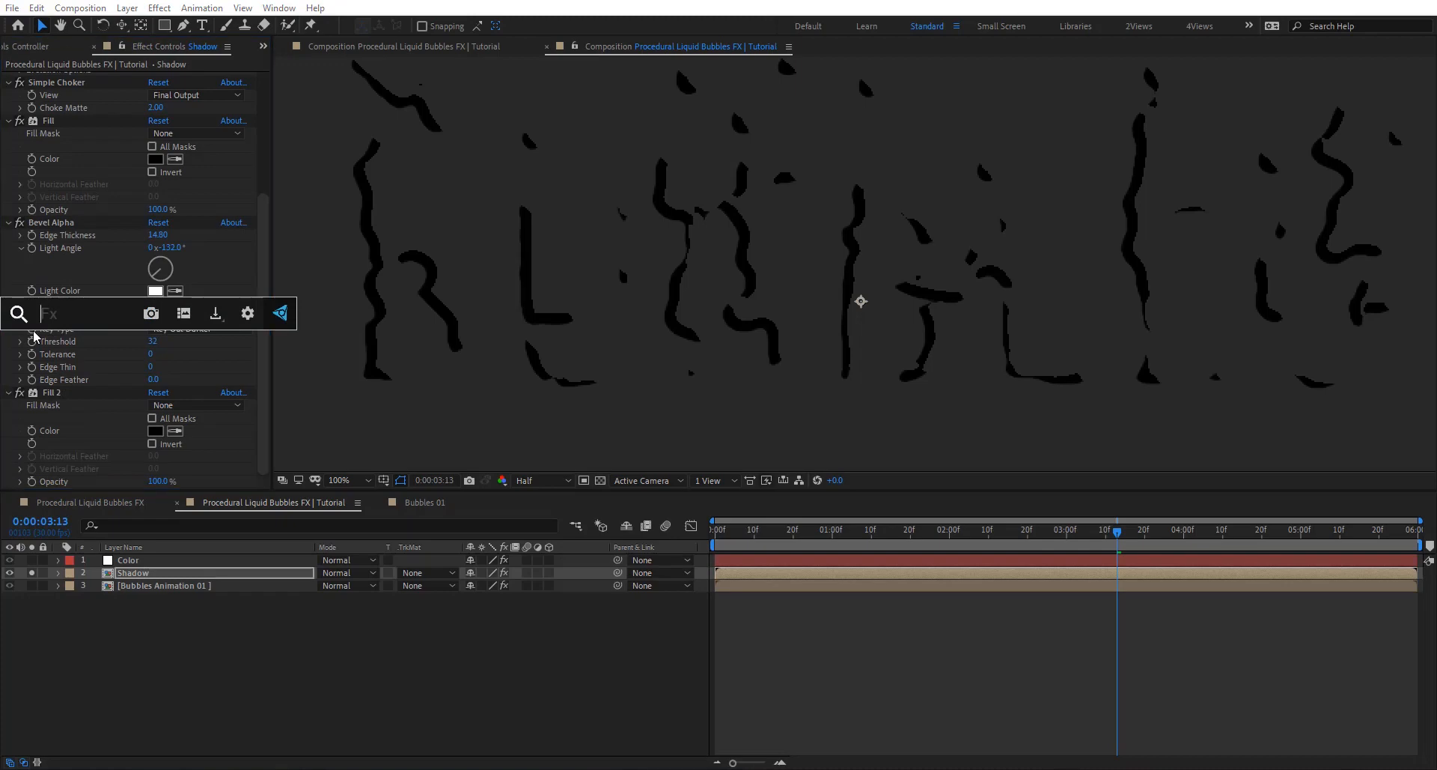
{"action": "type", "text": "matte ch"}
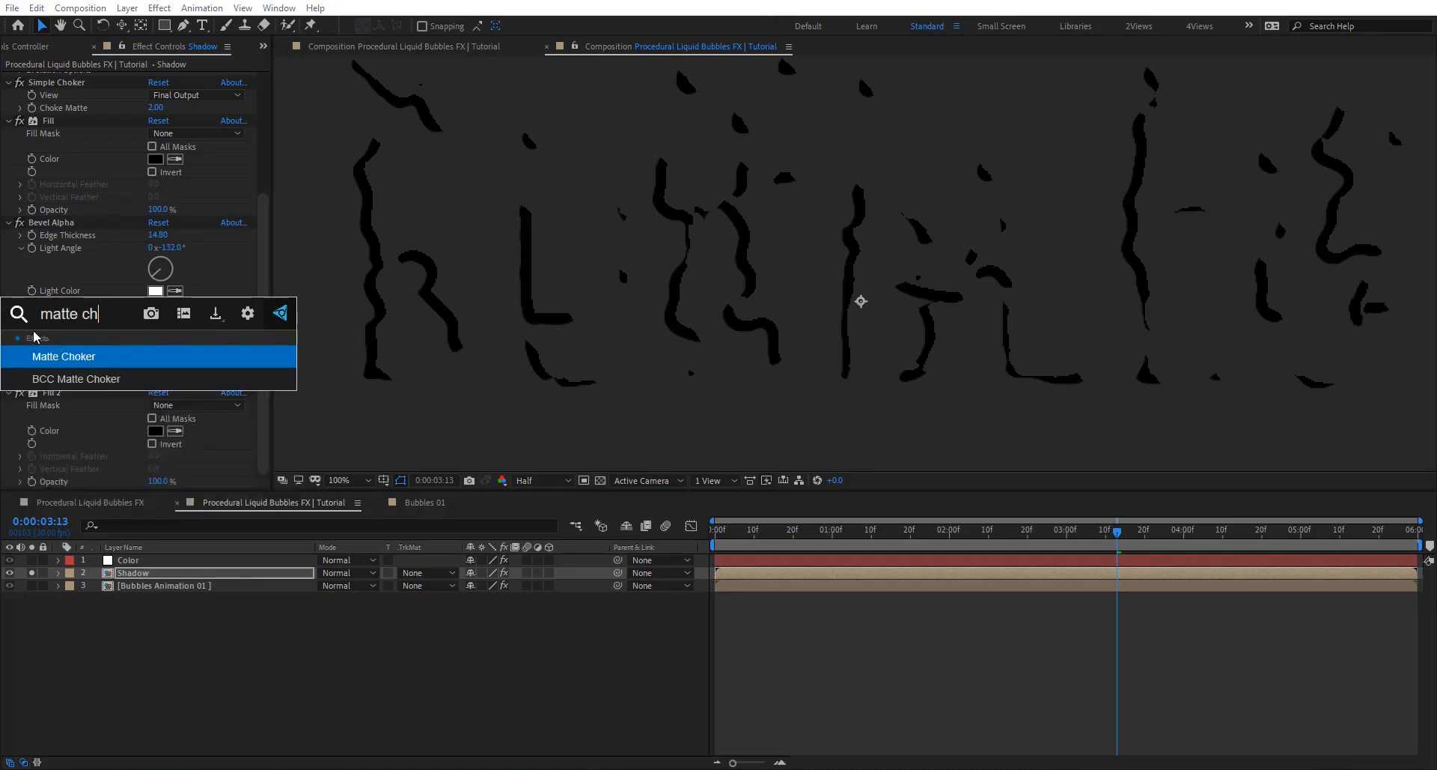
{"action": "left_click", "coordinate": [138, 359]}
{"action": "scroll", "coordinate": [963, 177], "scroll_direction": "down", "scroll_amount": 3}
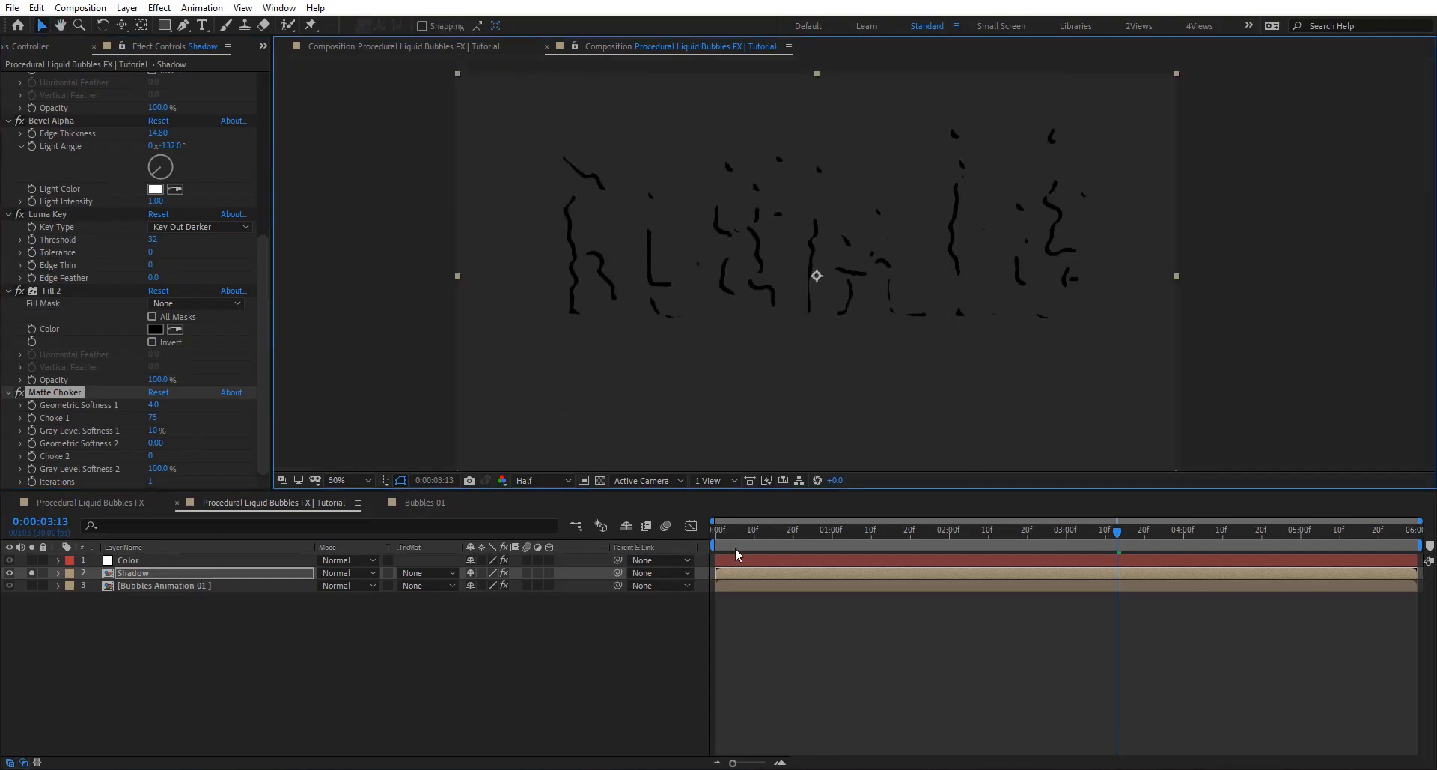
Step: Preview up to 0:00:04:11 and turn off solo on the Shadow layer to check it over the blue bubbles
{"action": "left_click_drag", "start_coordinate": [805, 538], "coordinate": [1226, 533]}
{"action": "left_click", "coordinate": [31, 573]}
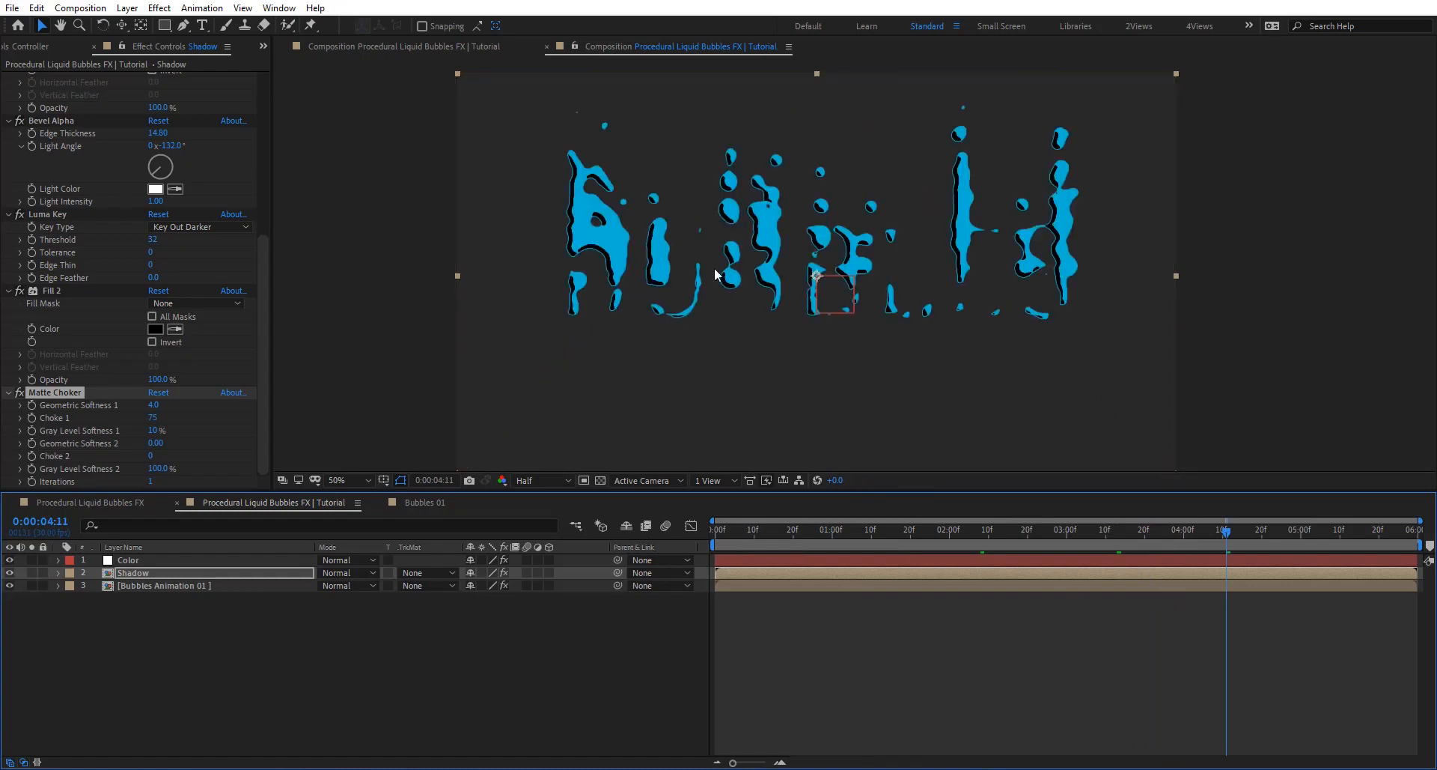
{"action": "mouse_move", "coordinate": [818, 174]}
{"action": "left_mouse_down"}
{"action": "mouse_move", "coordinate": [806, 212]}
{"action": "mouse_move", "coordinate": [813, 198]}
{"action": "left_mouse_up"}
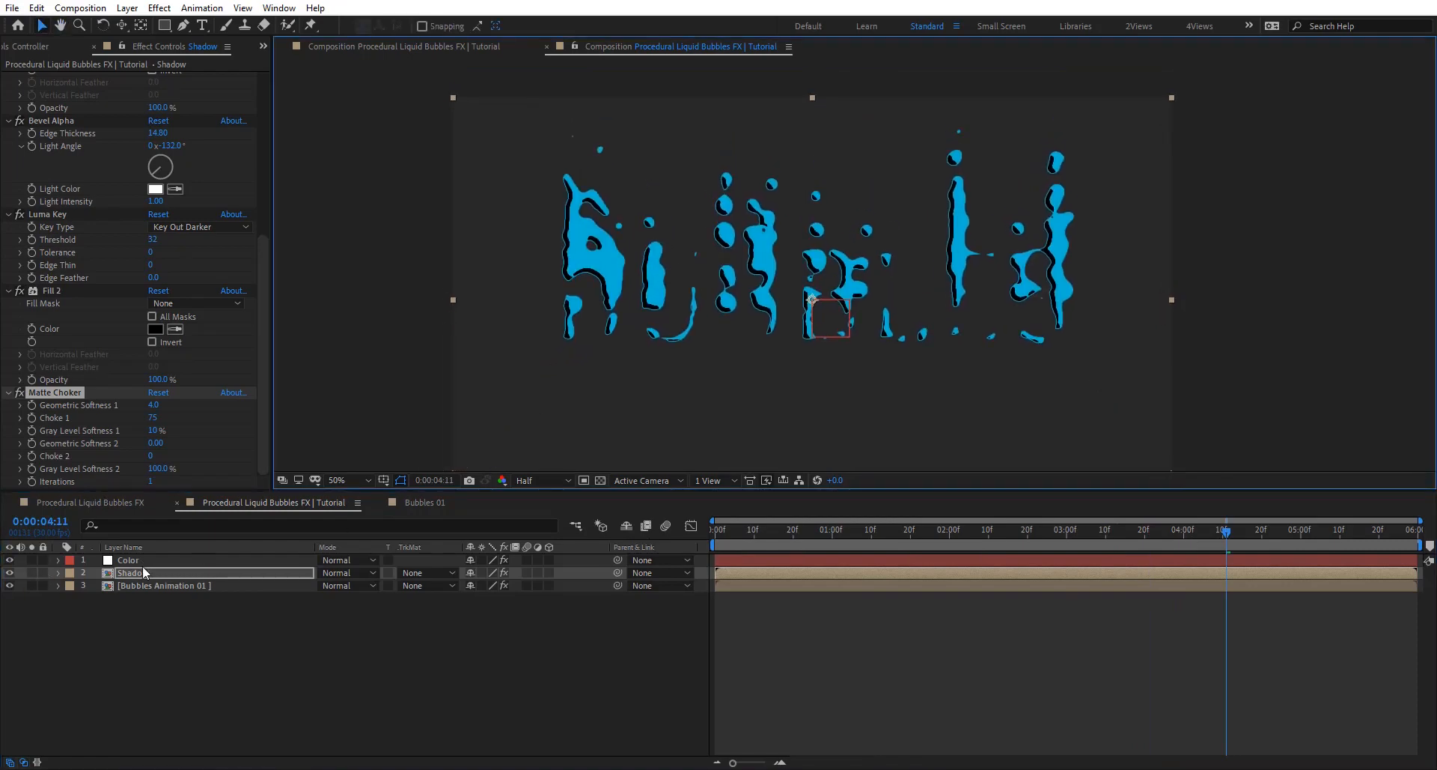
{"action": "key", "text": "period"}
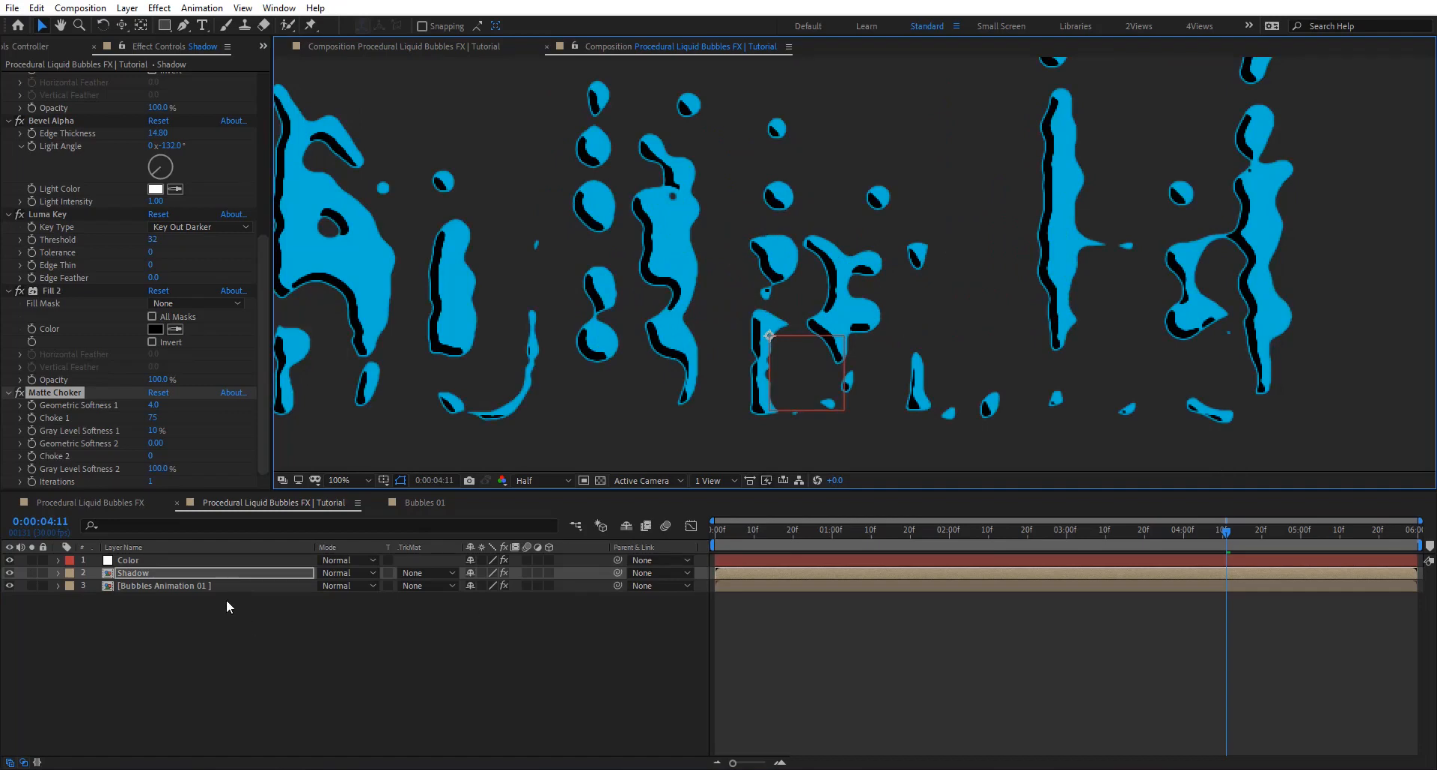
Step: Lower the Shadow layer's Opacity to 36%
{"action": "left_click", "coordinate": [211, 572]}
{"action": "key", "text": "t"}
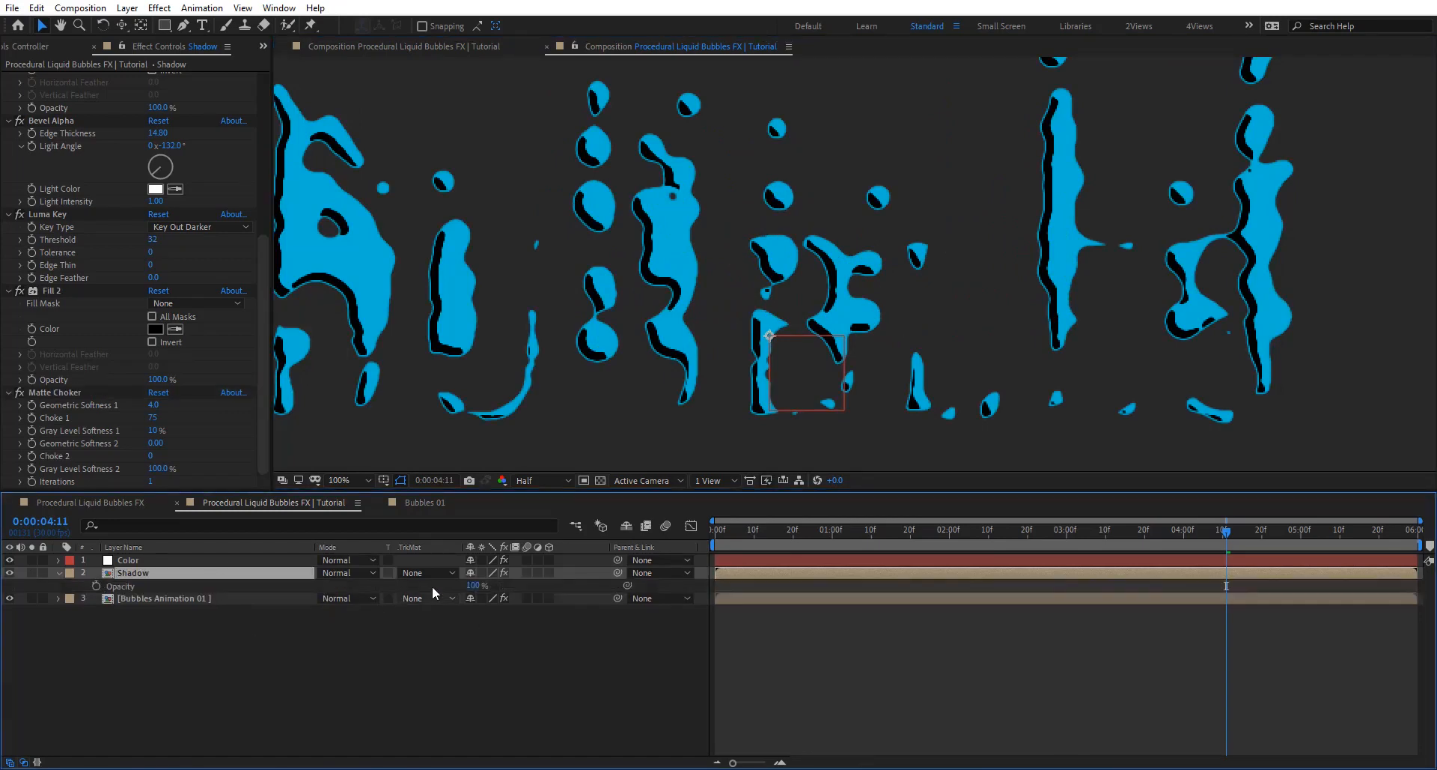
{"action": "left_click_drag", "start_coordinate": [472, 586], "coordinate": [424, 584]}
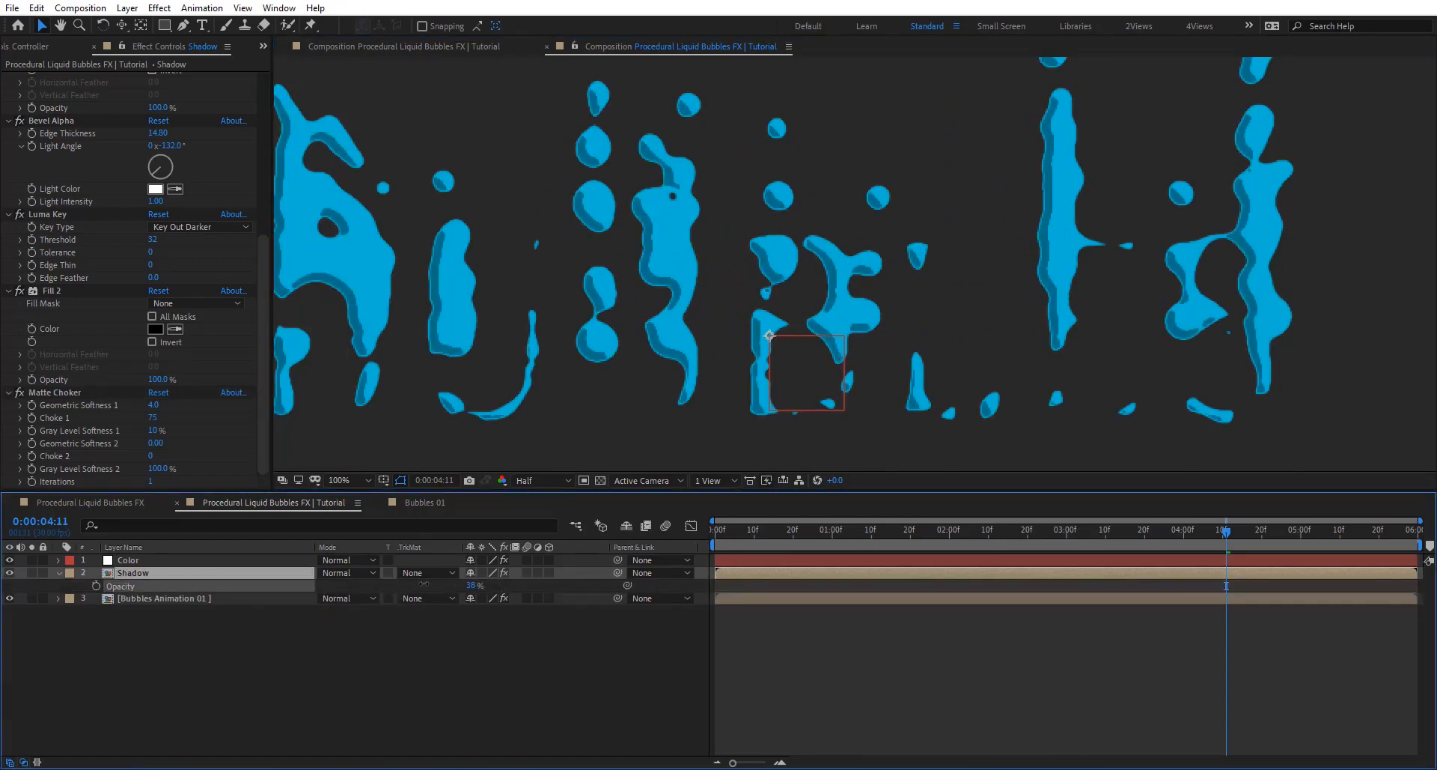
{"action": "scroll", "coordinate": [568, 222], "scroll_direction": "down", "scroll_amount": 2}
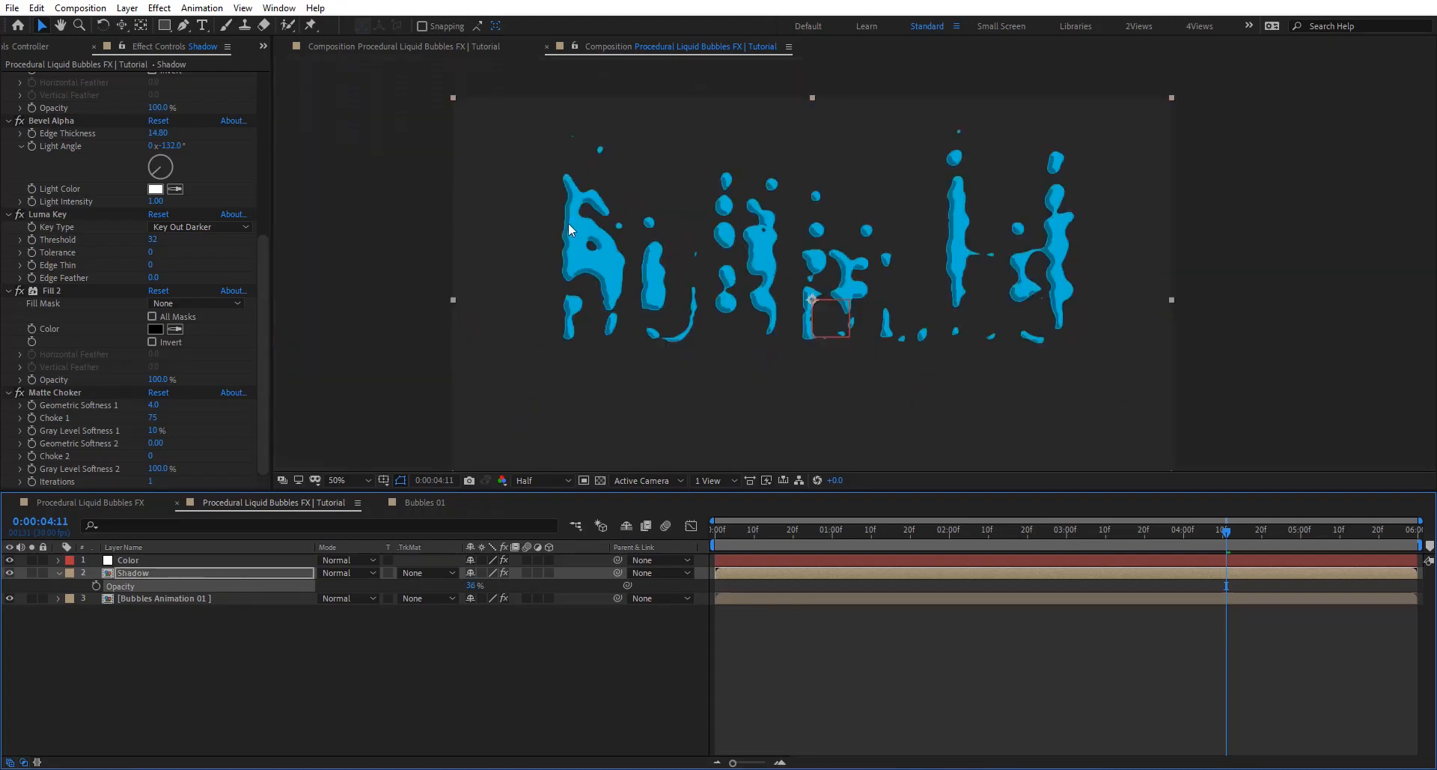
Step: Preview to 0:00:02:04, duplicate the Shadow layer and name the copy "Highlights"
{"action": "left_click_drag", "start_coordinate": [852, 529], "coordinate": [965, 536]}
{"action": "left_click", "coordinate": [170, 575]}
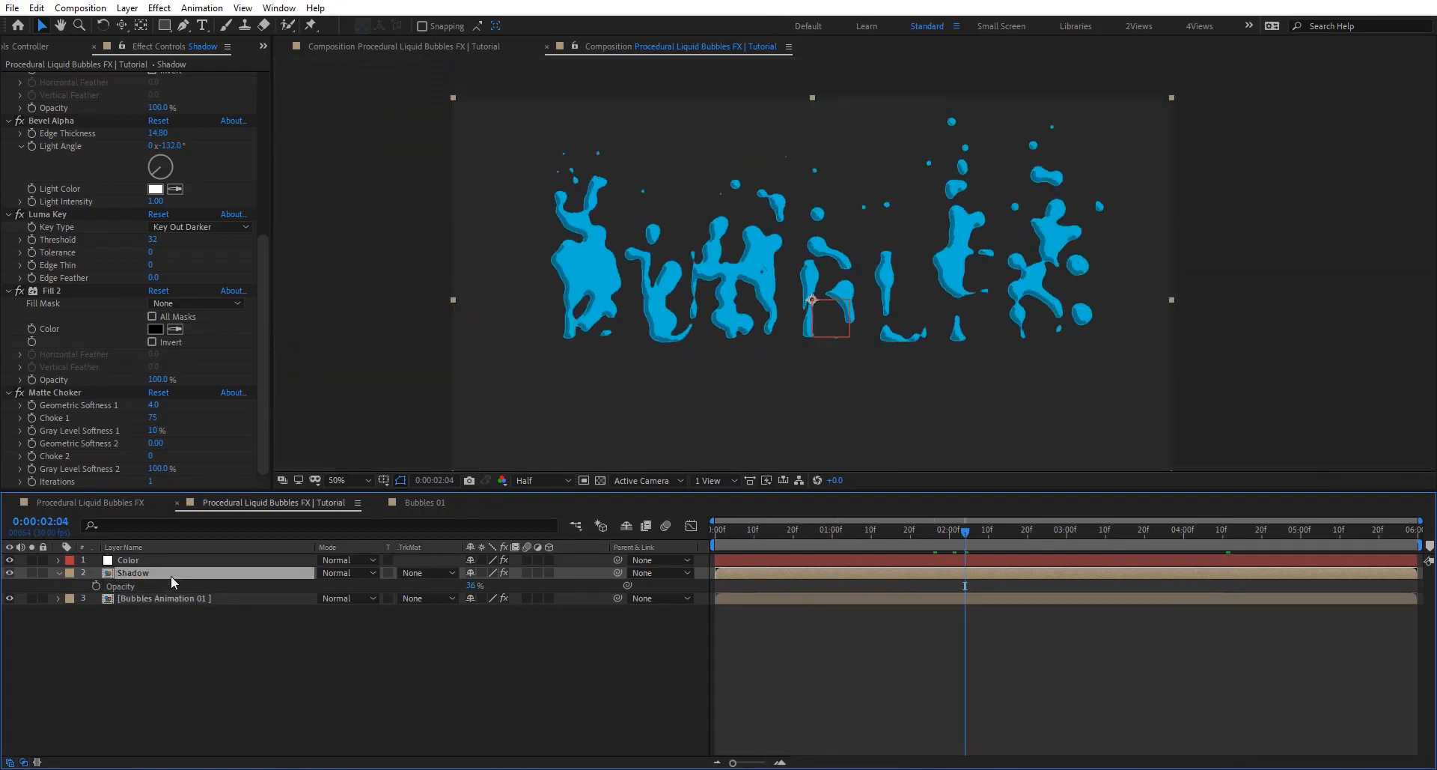
{"action": "key", "text": "ctrl+d"}
{"action": "key", "text": "Return"}
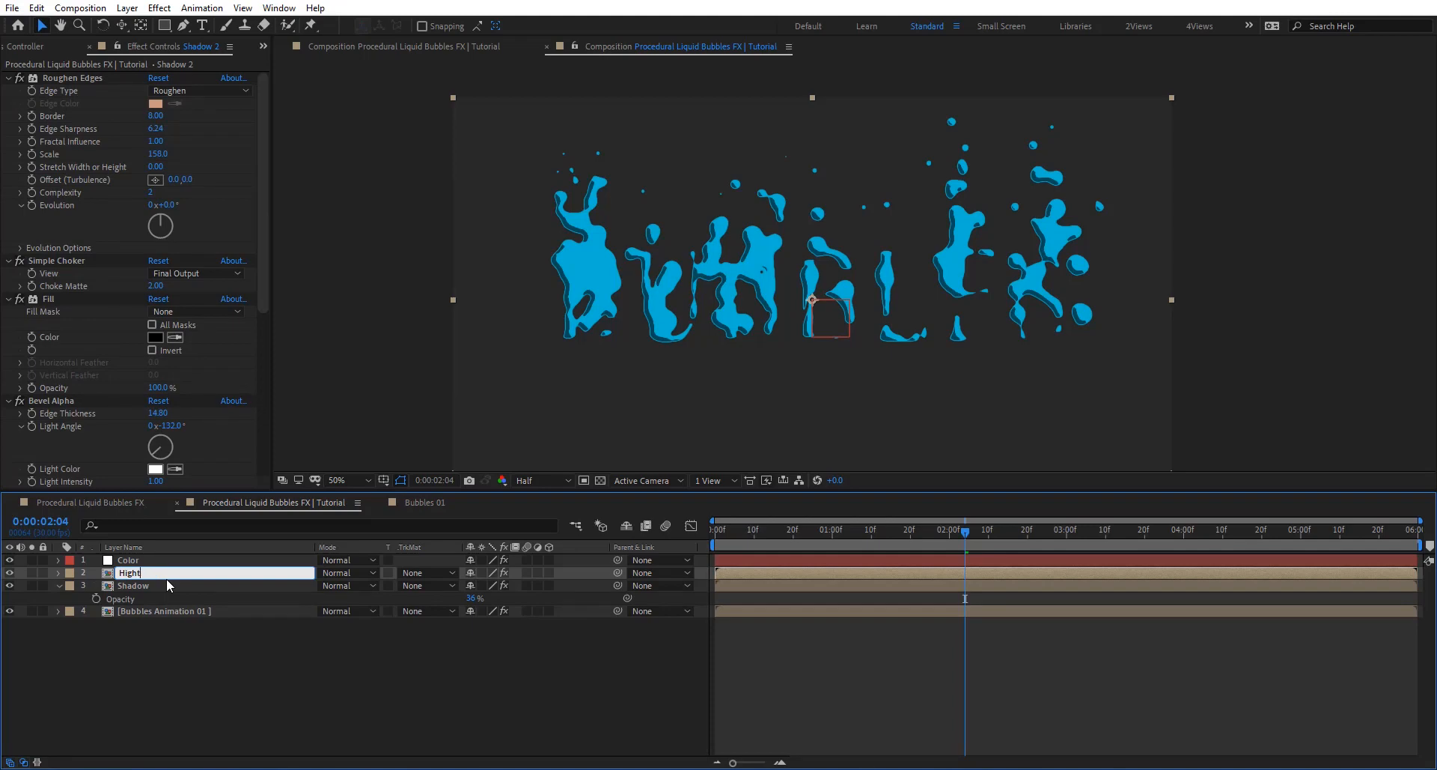
{"action": "type", "text": "Highlights"}
{"action": "key", "text": "Return"}
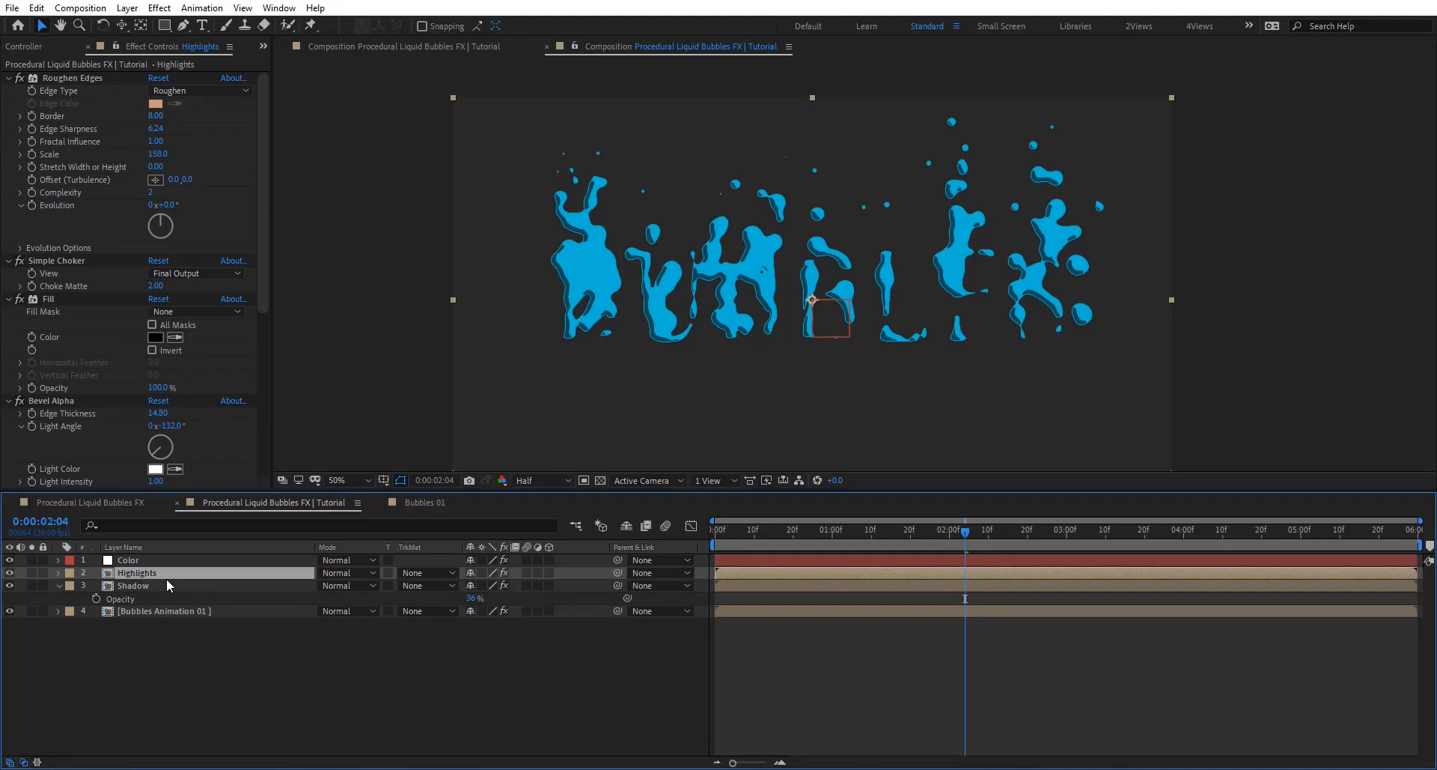
Step: Set the Highlights layer's second Fill color to white (FFFFFF) and the layer's Opacity to 100%
{"action": "scroll", "coordinate": [63, 403], "scroll_direction": "down", "scroll_amount": 5}
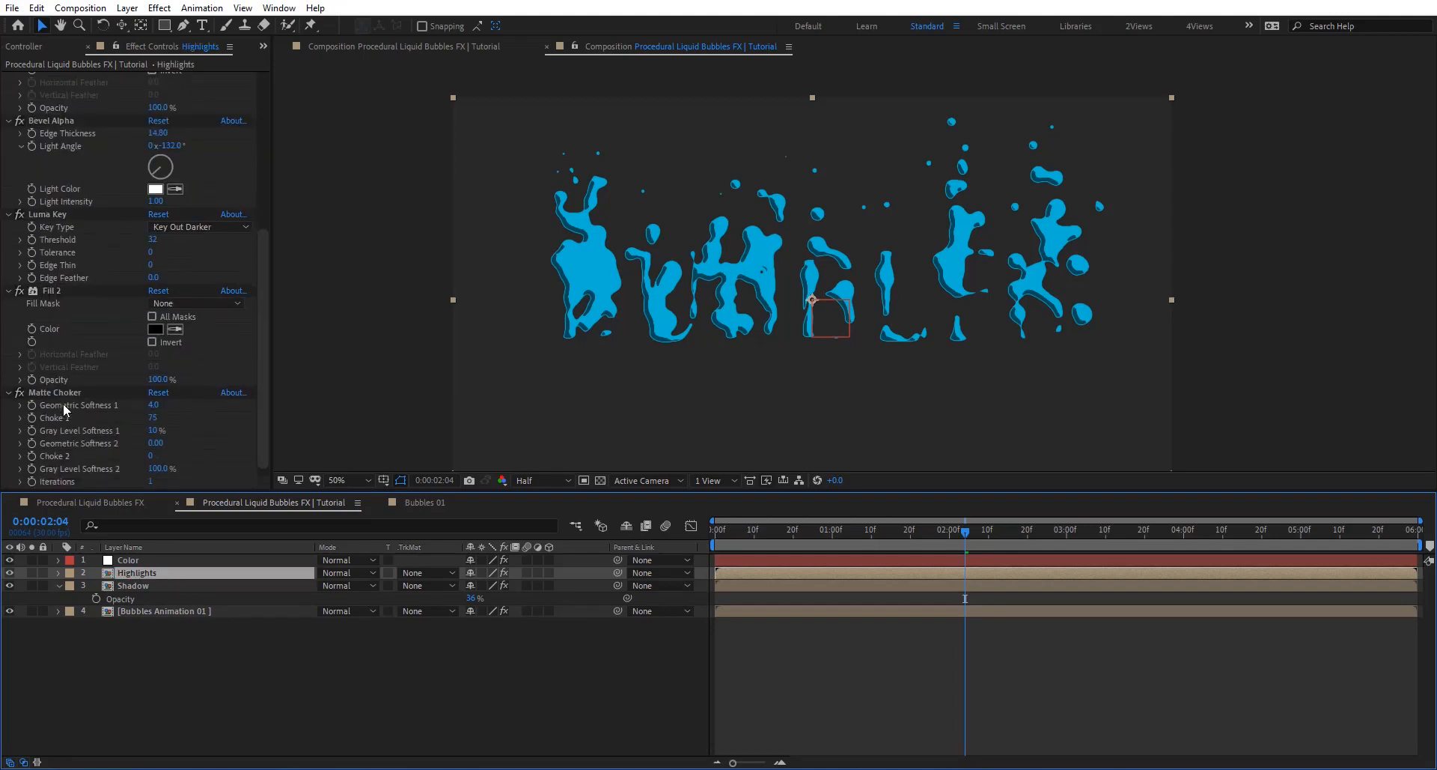
{"action": "left_click", "coordinate": [157, 330]}
{"action": "left_click_drag", "start_coordinate": [257, 469], "coordinate": [212, 425]}
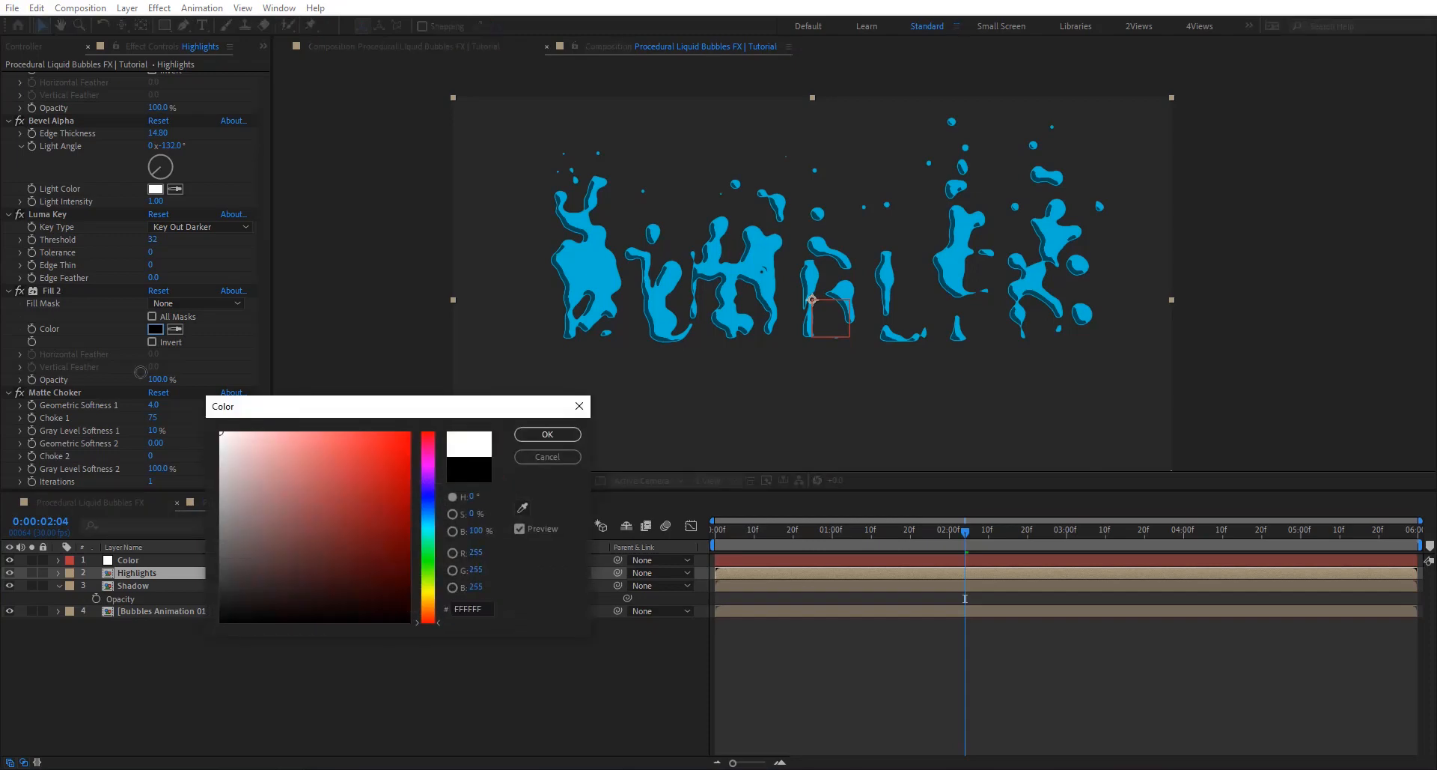
{"action": "left_click", "coordinate": [551, 440]}
{"action": "key", "text": "t"}
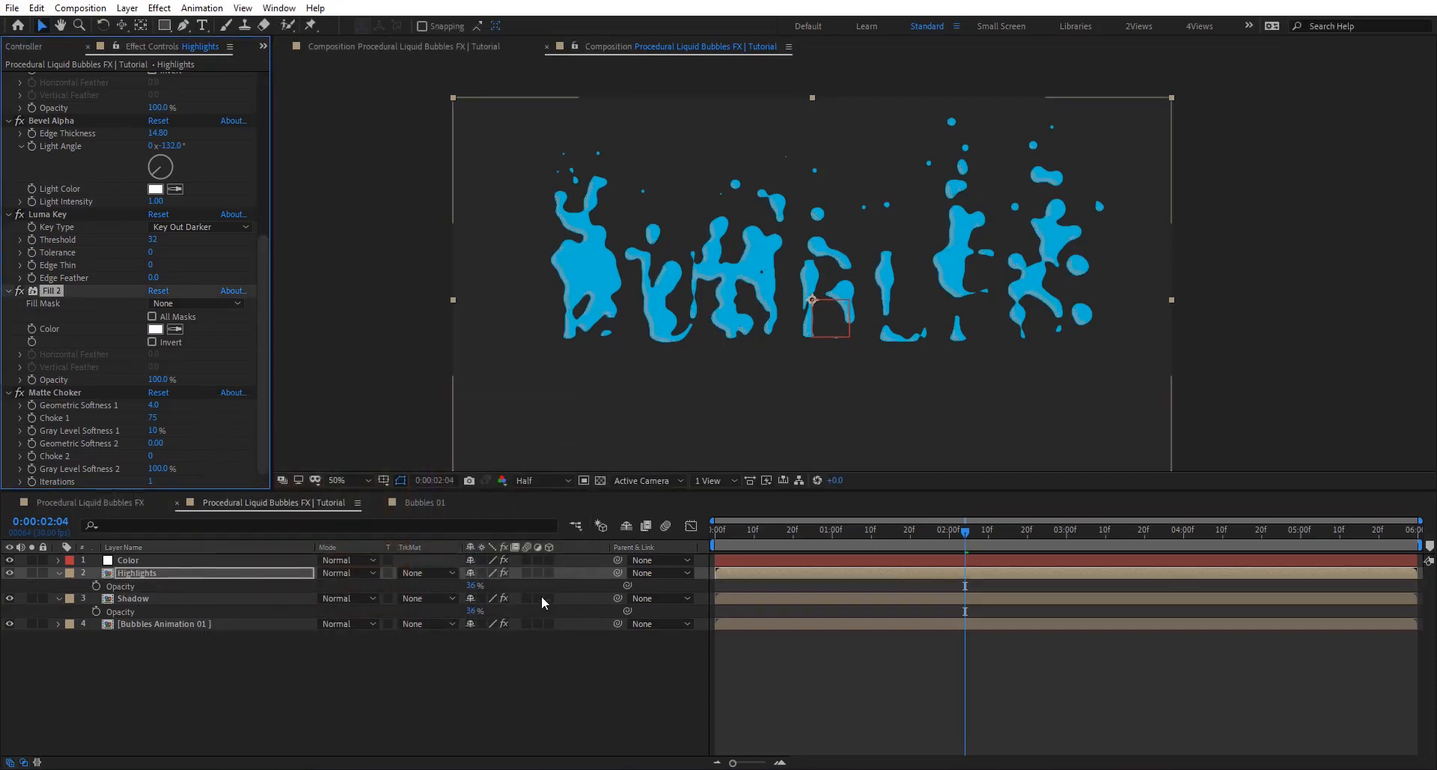
{"action": "left_click_drag", "start_coordinate": [471, 585], "coordinate": [573, 273]}
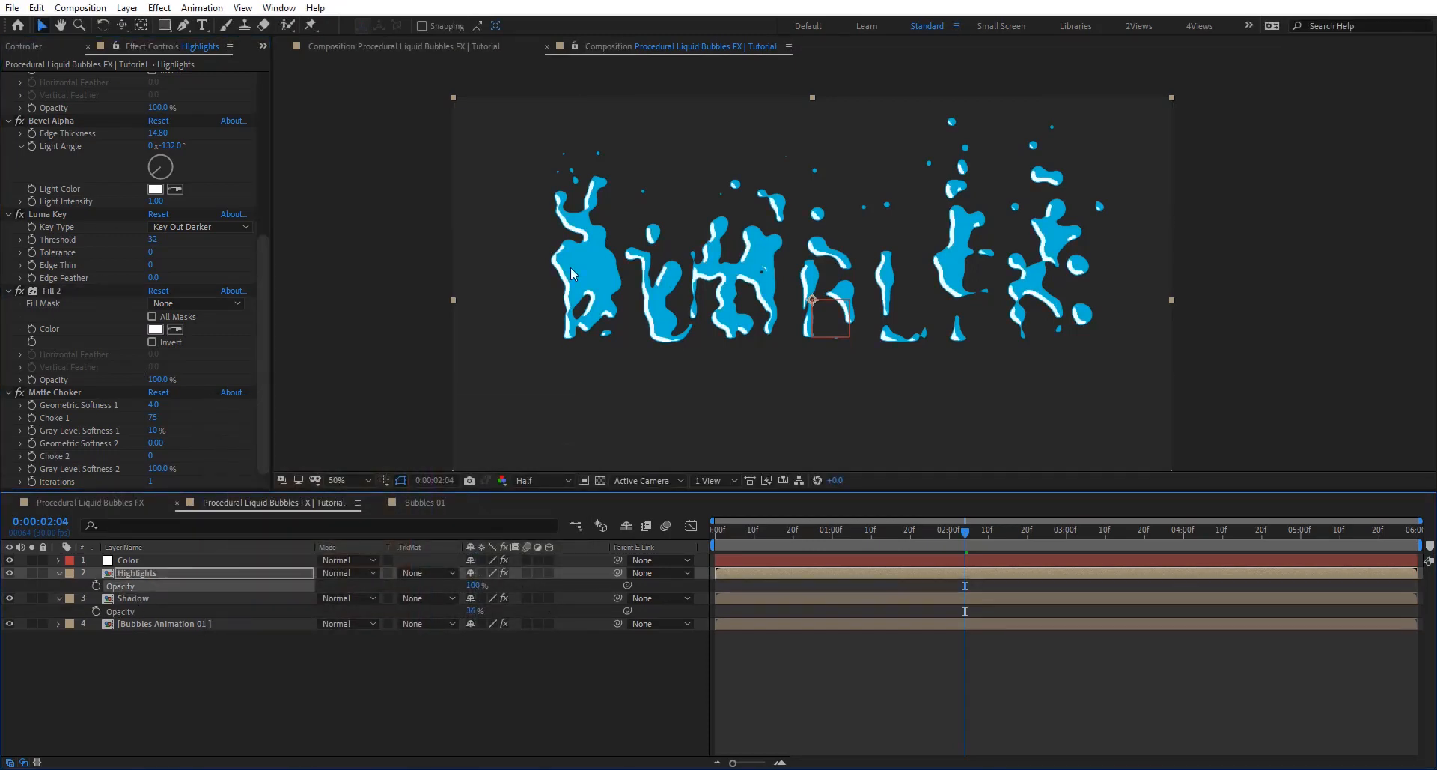
Step: Set the Highlights layer's Bevel Alpha Light Angle to -320° and its Simple Choker Choke Matte to 34.00
{"action": "left_click_drag", "start_coordinate": [159, 165], "coordinate": [184, 138]}
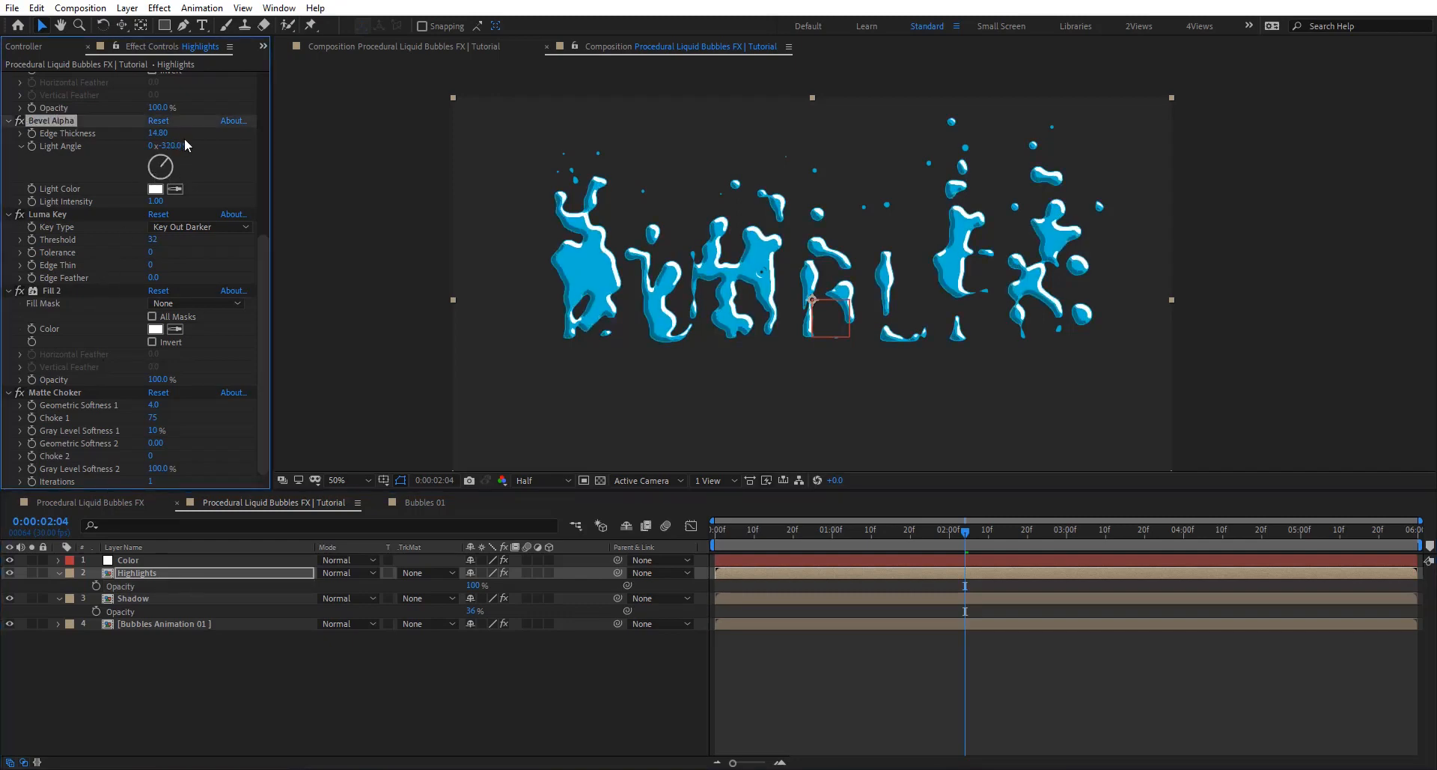
{"action": "scroll", "coordinate": [77, 184], "scroll_direction": "up", "scroll_amount": 4}
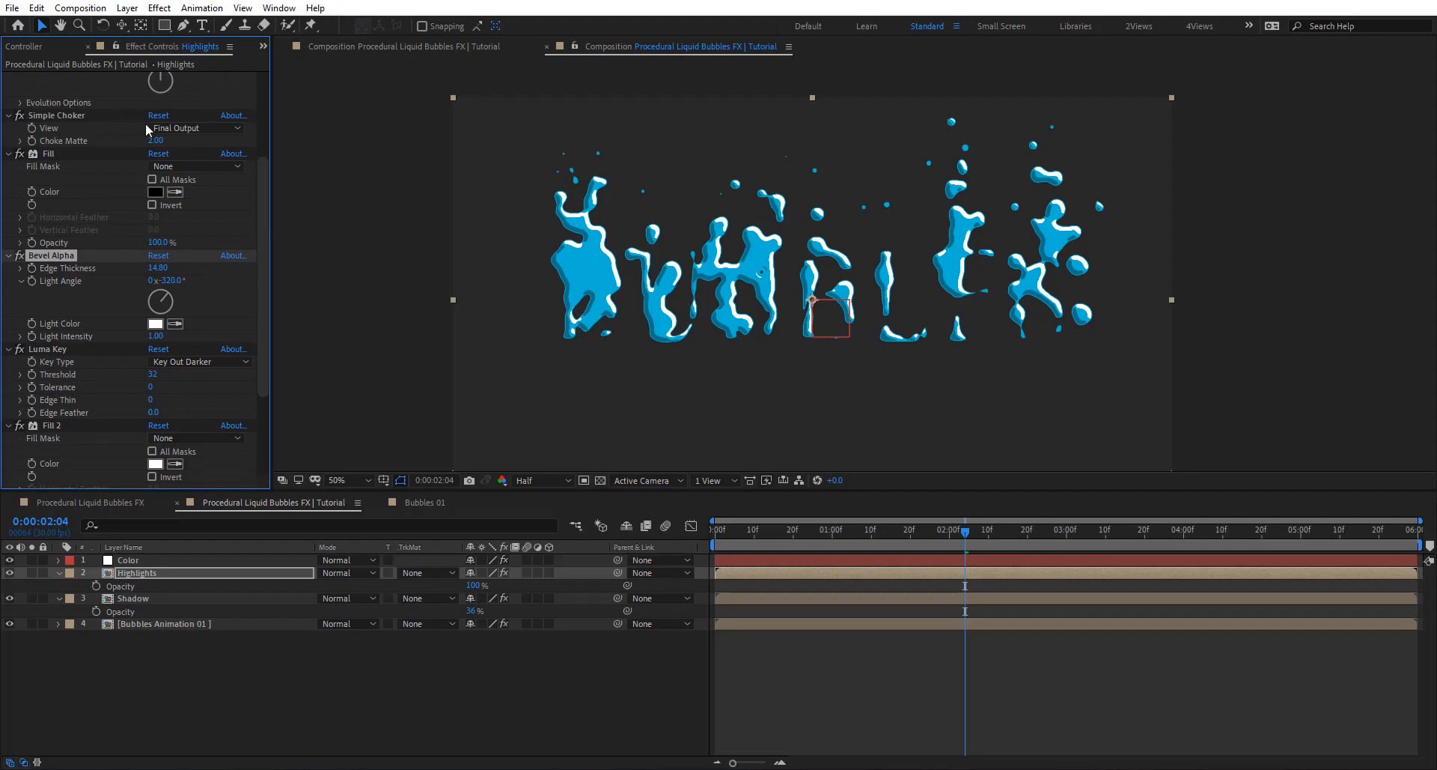
{"action": "left_click_drag", "start_coordinate": [155, 140], "coordinate": [409, 145]}
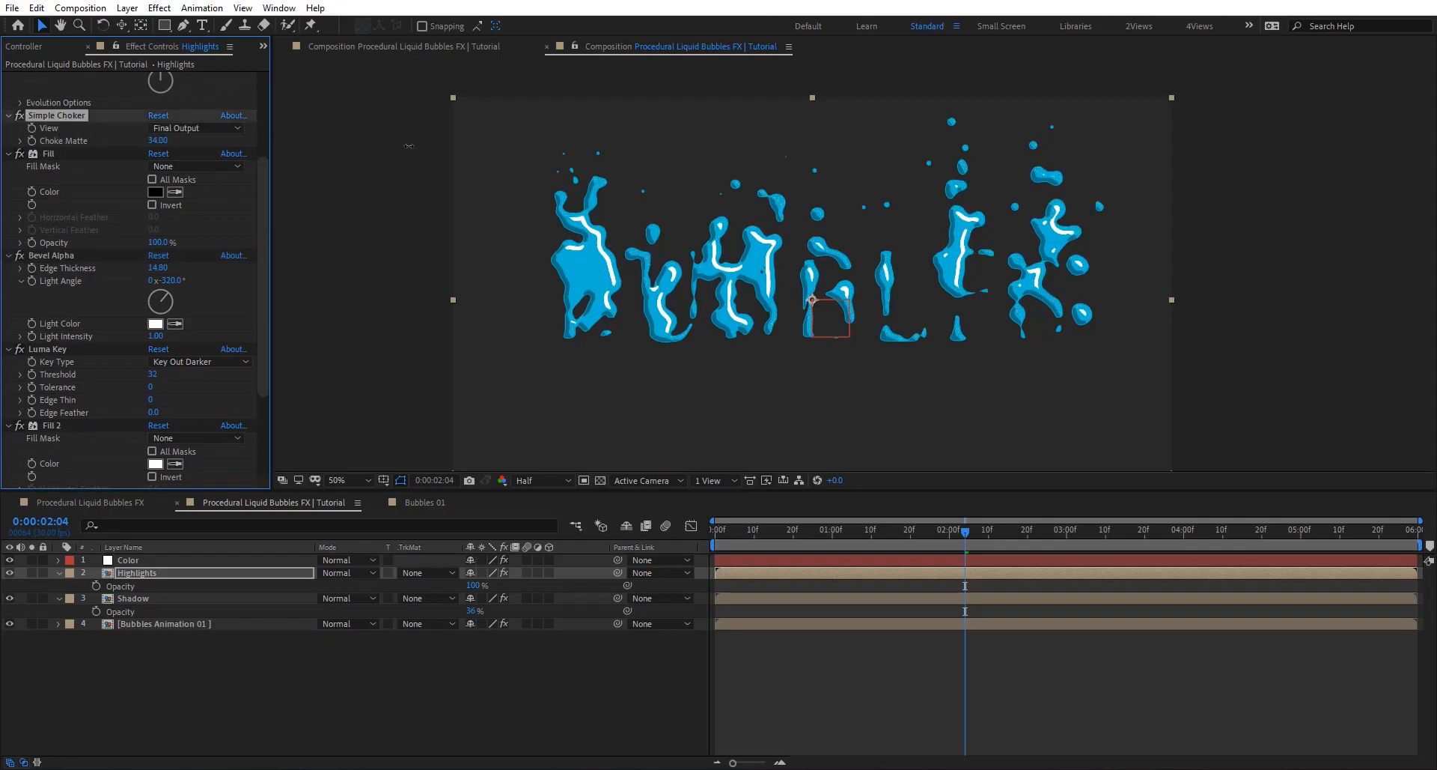
Step: Lower the Highlights layer's Choke Matte slightly and reduce its Bevel Alpha Edge Thickness to 9.40
{"action": "key", "text": "/"}
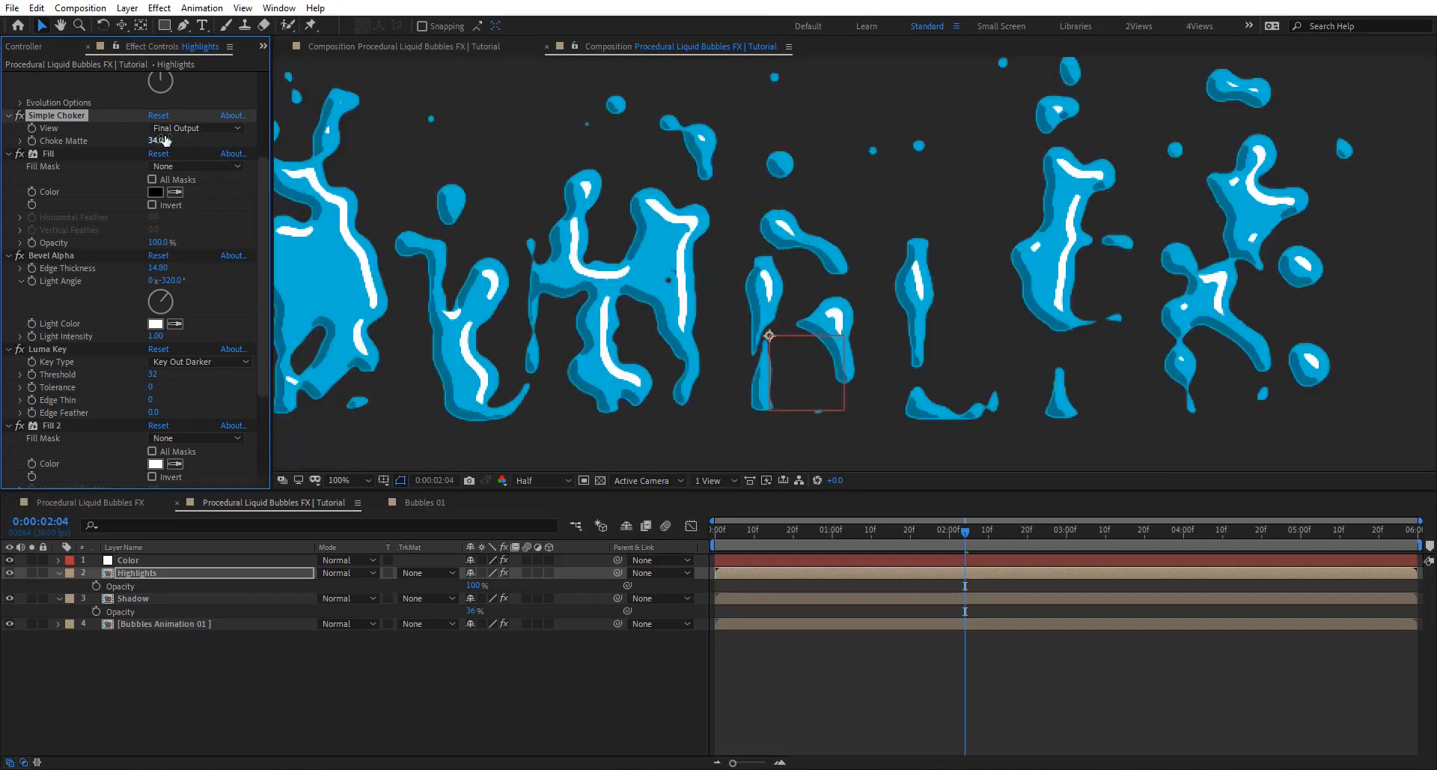
{"action": "left_click_drag", "start_coordinate": [157, 140], "coordinate": [122, 140]}
{"action": "scroll", "coordinate": [25, 250], "scroll_direction": "down", "scroll_amount": 4}
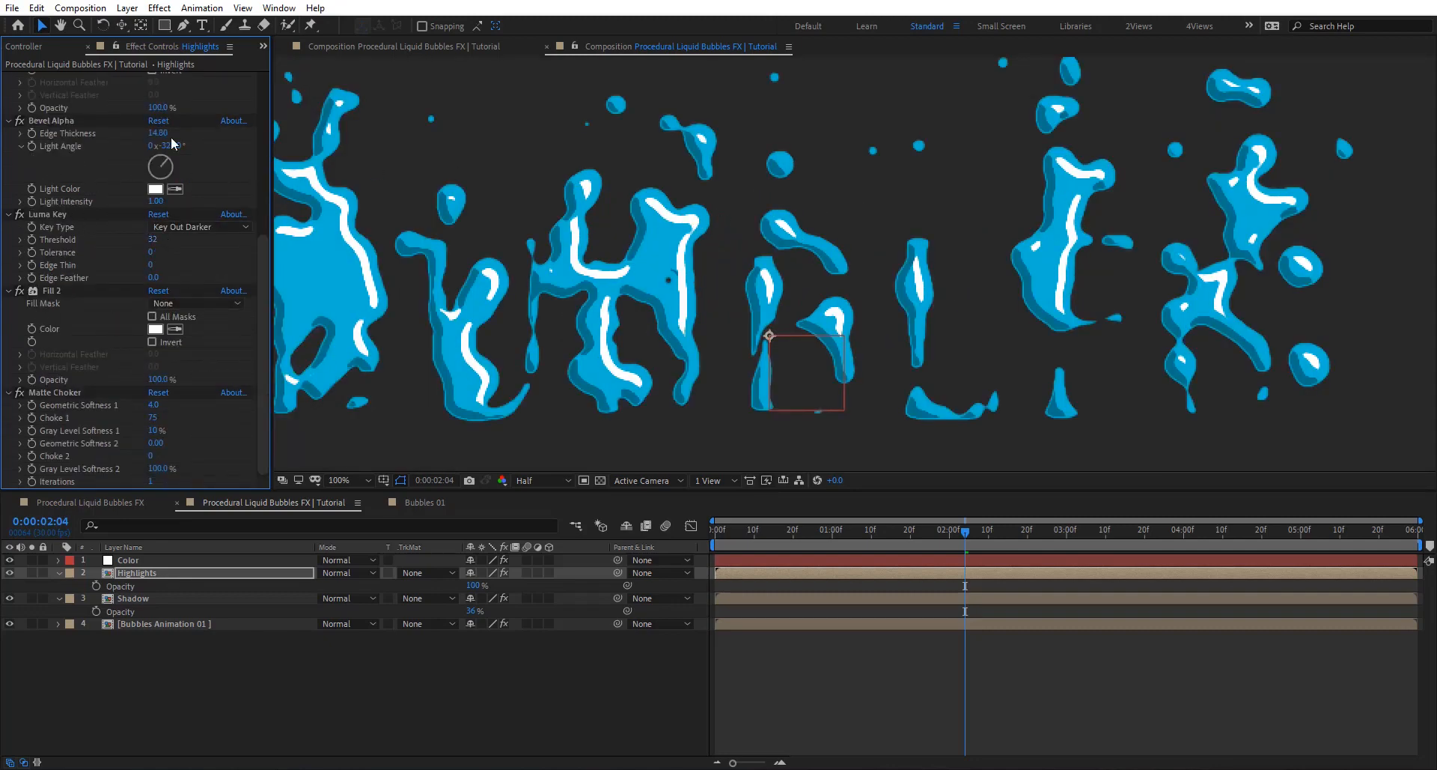
{"action": "left_click_drag", "start_coordinate": [165, 132], "coordinate": [120, 123]}
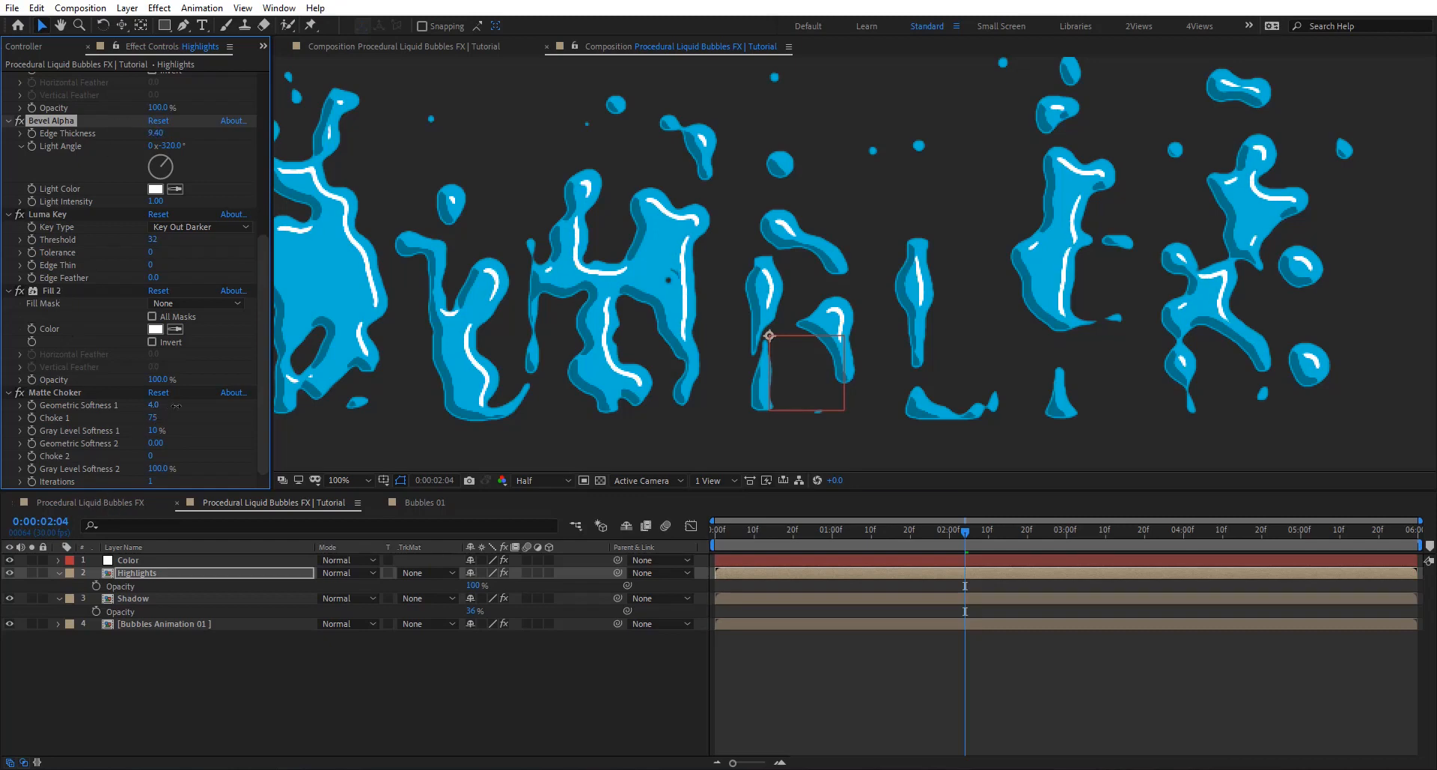
Step: Set the Highlights layer's Matte Choker Geometric Softness 1 to 6.8 and, after checking frame 0:00:00:28, Choke 1 to 85
{"action": "mouse_move", "coordinate": [153, 404]}
{"action": "left_mouse_down"}
{"action": "mouse_move", "coordinate": [189, 399]}
{"action": "mouse_move", "coordinate": [171, 400]}
{"action": "left_mouse_up"}
{"action": "scroll", "coordinate": [741, 198], "scroll_direction": "down", "scroll_amount": 1}
{"action": "scroll", "coordinate": [740, 205], "scroll_direction": "up", "scroll_amount": 1}
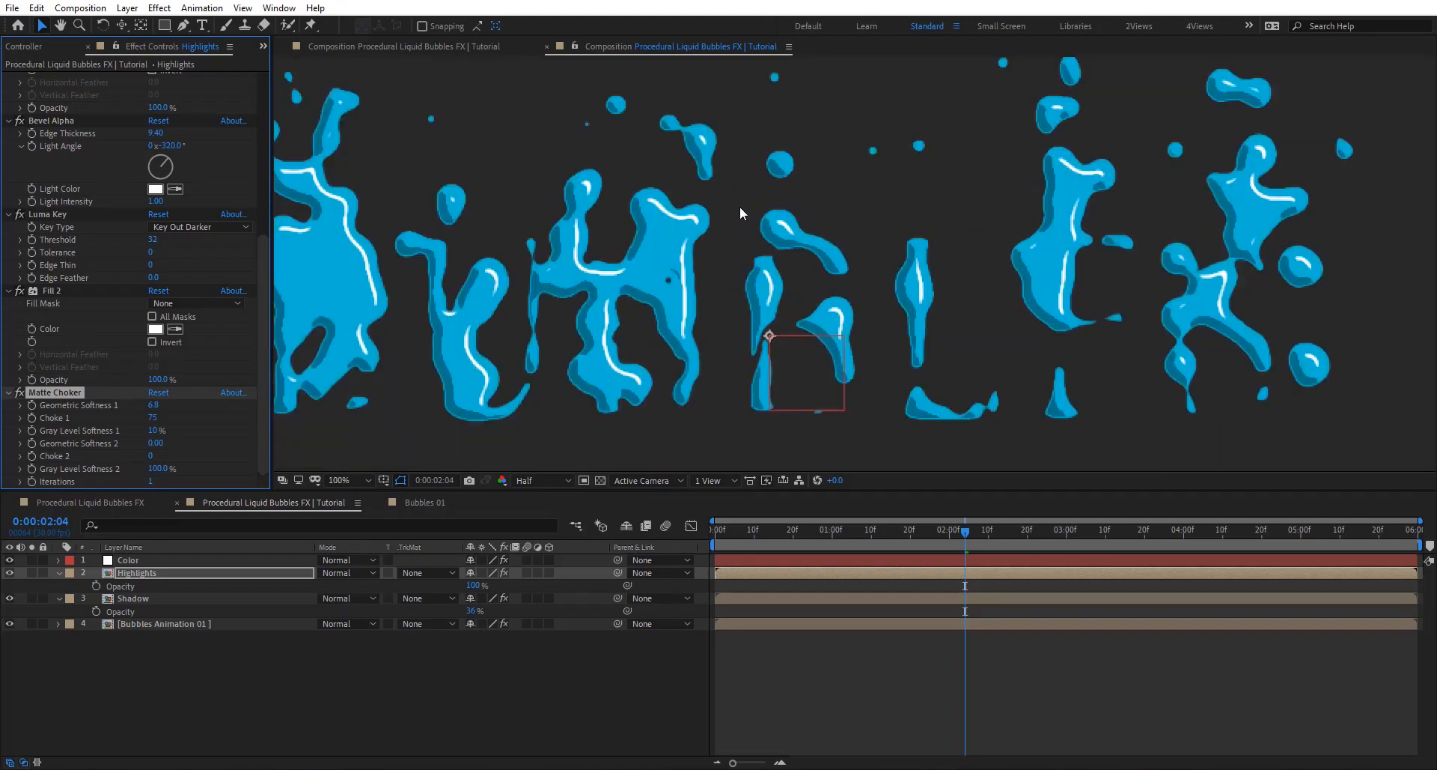
{"action": "left_click_drag", "start_coordinate": [601, 193], "coordinate": [748, 202]}
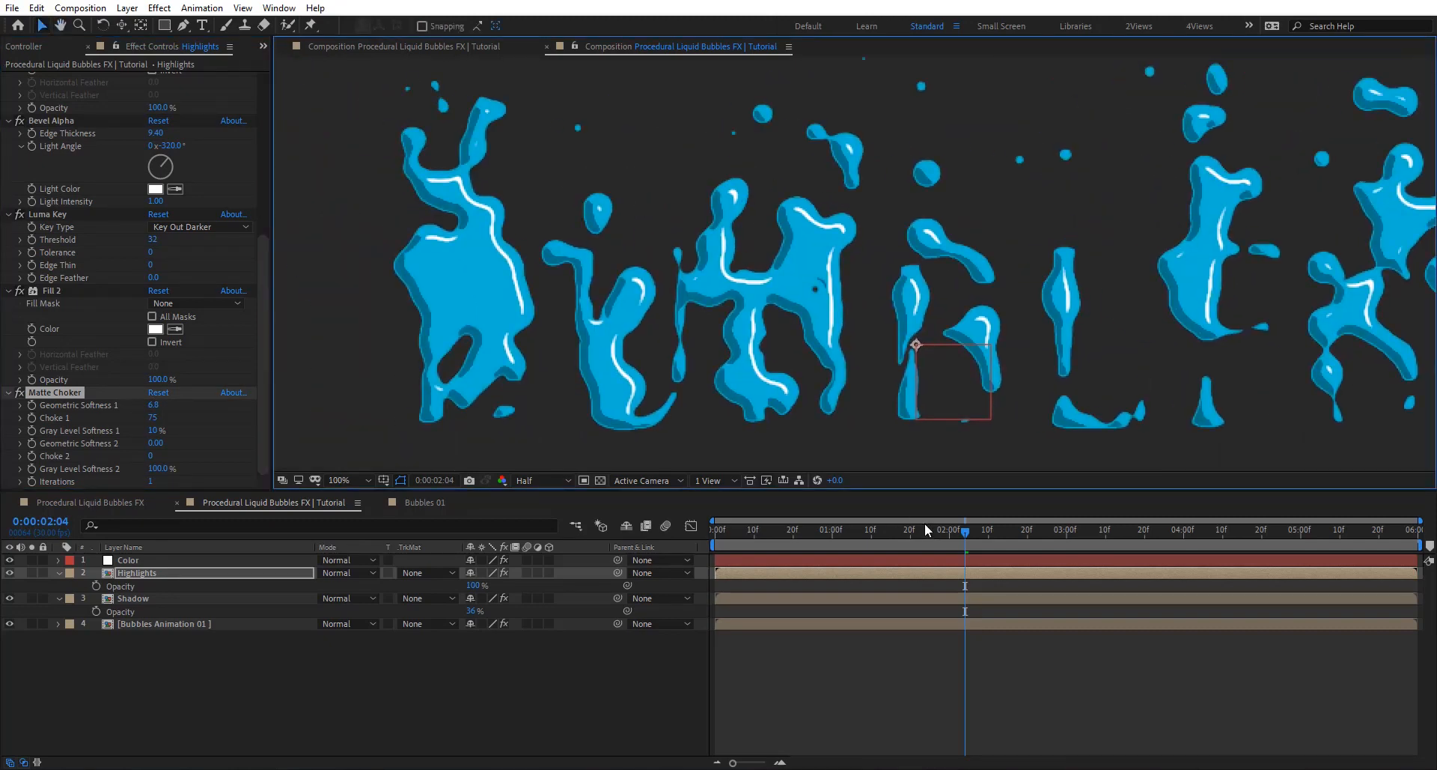
{"action": "left_click_drag", "start_coordinate": [924, 527], "coordinate": [825, 531]}
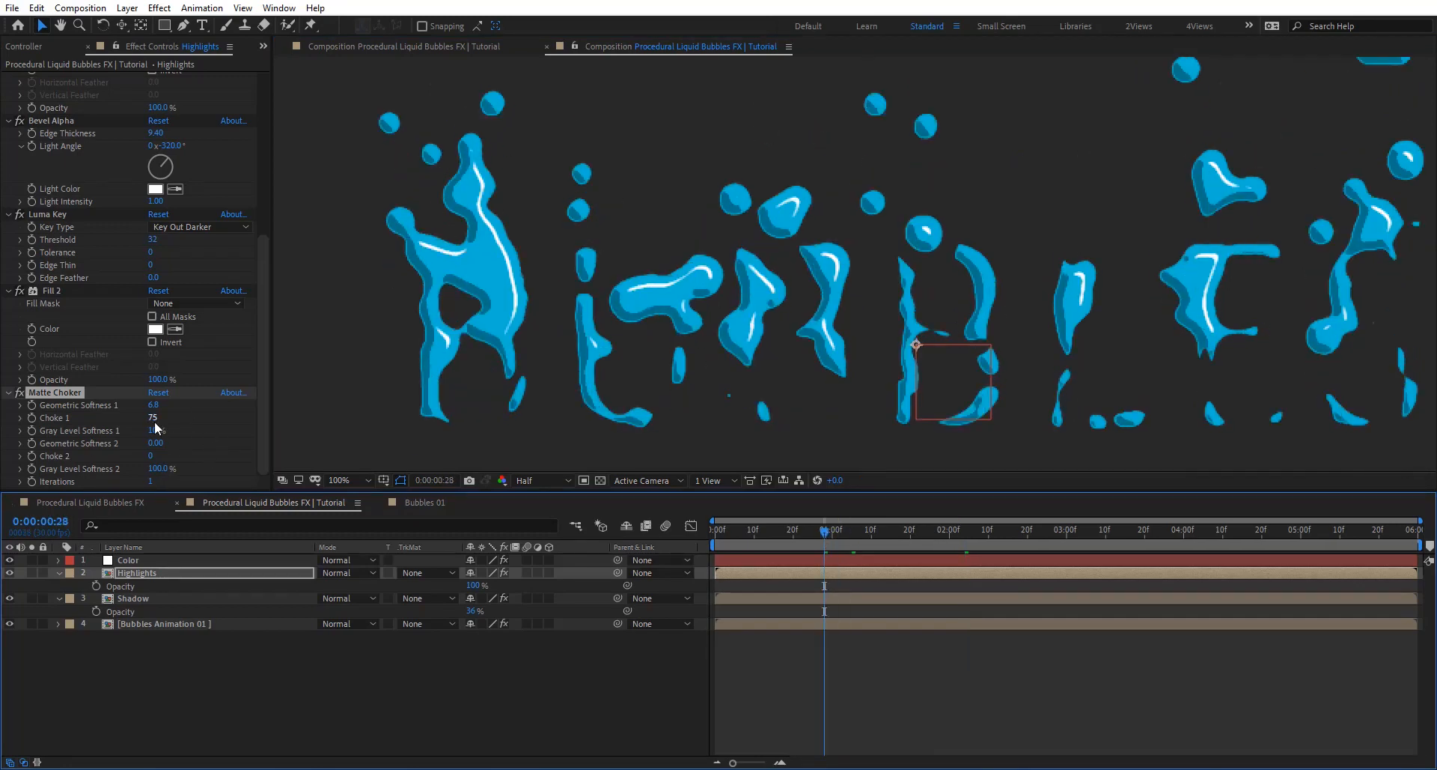
{"action": "left_click_drag", "start_coordinate": [154, 417], "coordinate": [225, 417]}
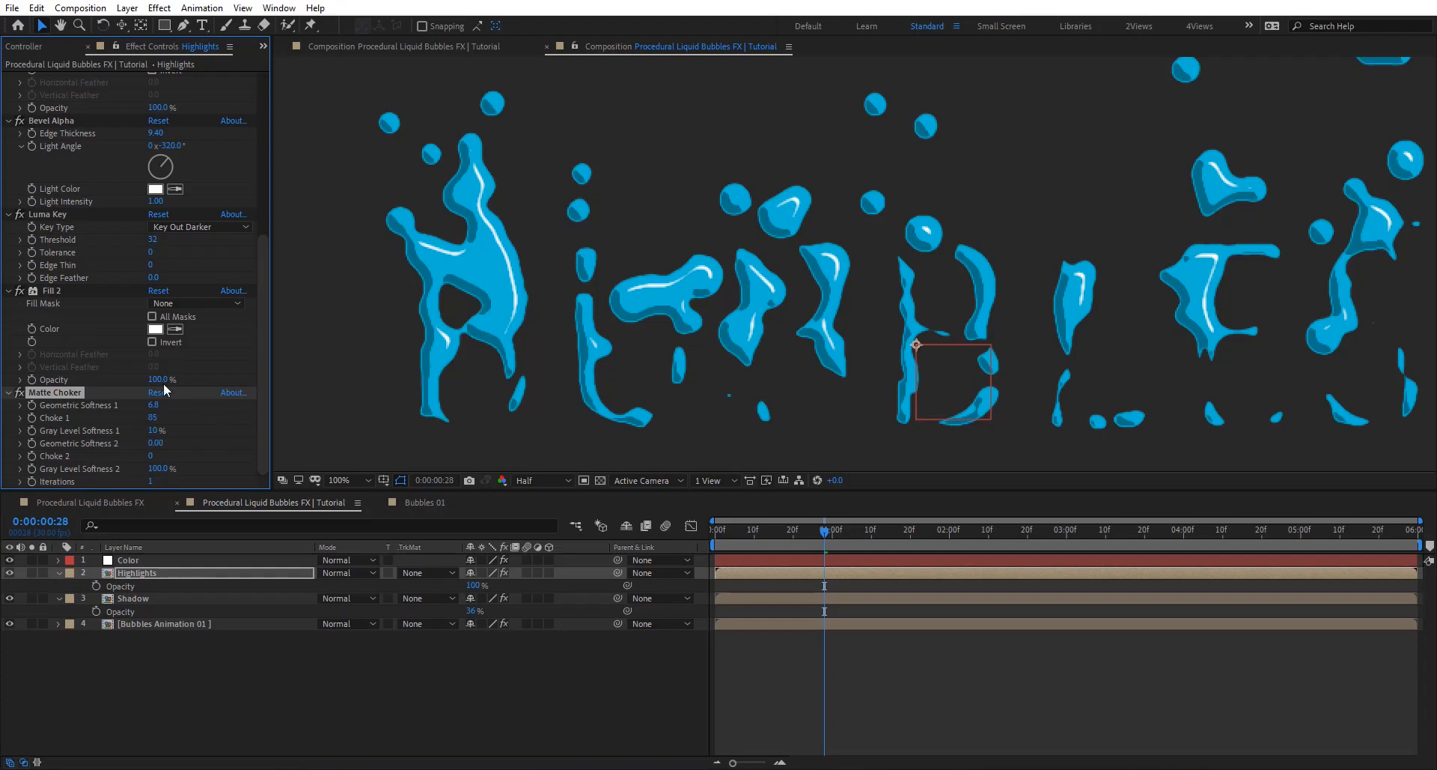
Step: Set the Highlights layer's Simple Choker Choke Matte to 31.20 and its Bevel Alpha Edge Thickness to 10.80
{"action": "scroll", "coordinate": [127, 196], "scroll_direction": "up", "scroll_amount": 2}
{"action": "scroll", "coordinate": [127, 195], "scroll_direction": "up", "scroll_amount": 1}
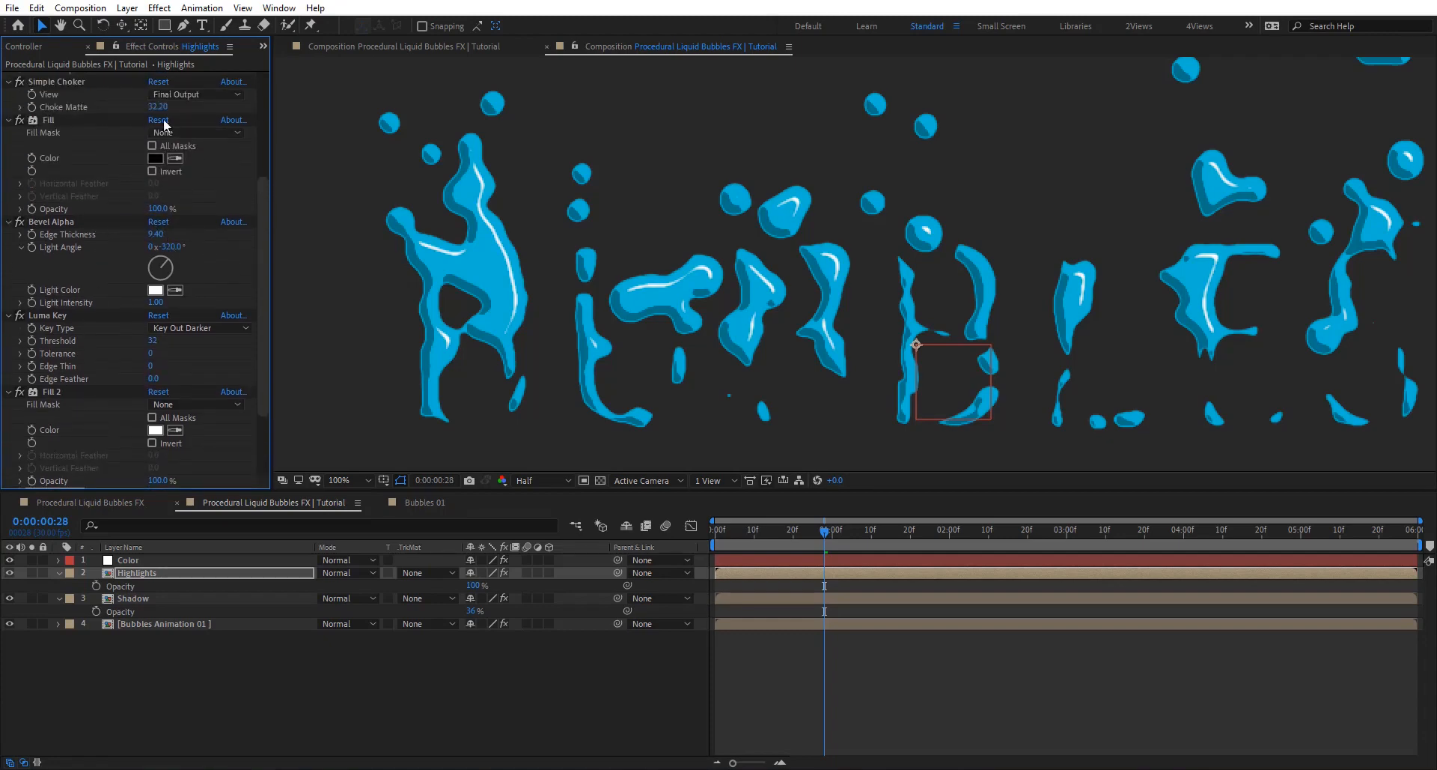
{"action": "mouse_move", "coordinate": [155, 107]}
{"action": "left_mouse_down"}
{"action": "mouse_move", "coordinate": [237, 119]}
{"action": "mouse_move", "coordinate": [156, 107]}
{"action": "left_mouse_up"}
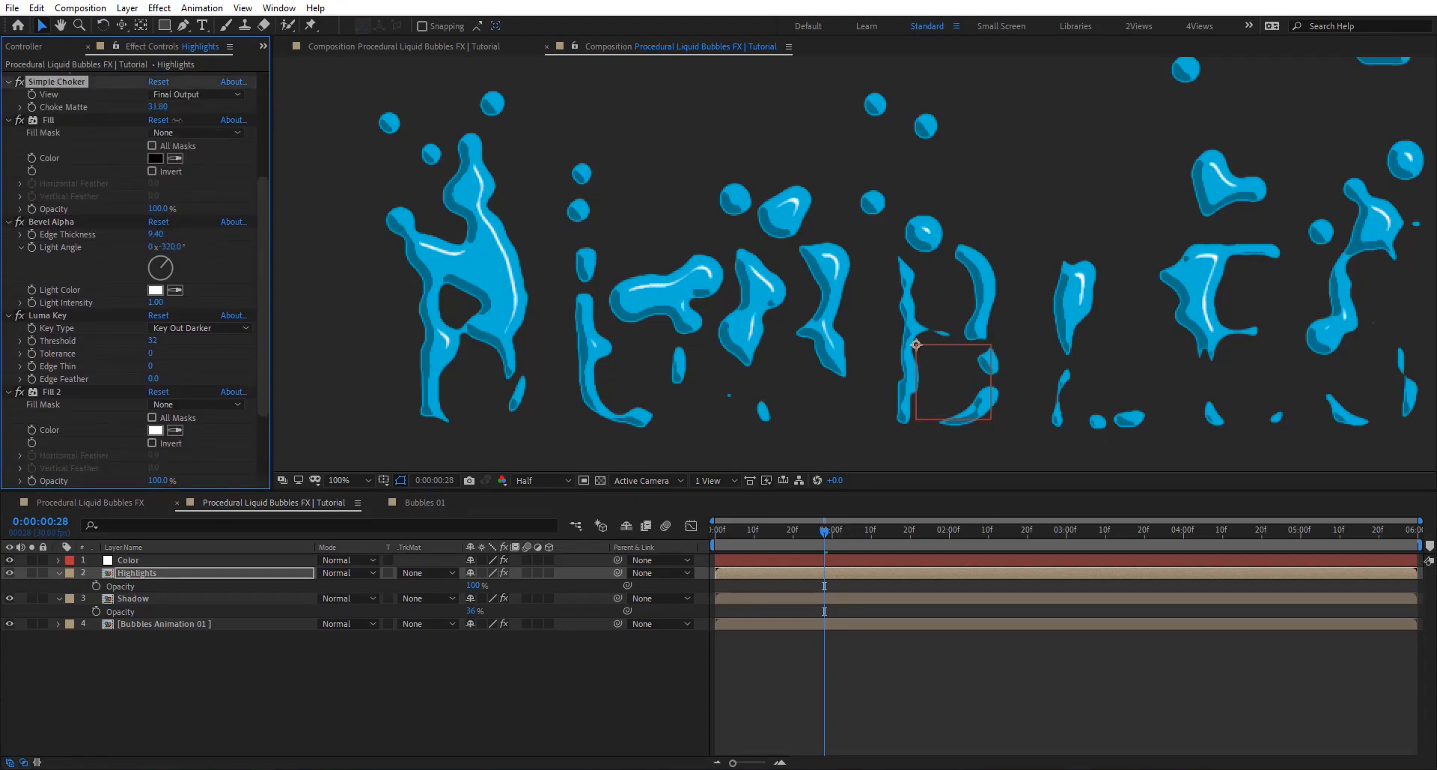
{"action": "left_click_drag", "start_coordinate": [154, 234], "coordinate": [166, 235]}
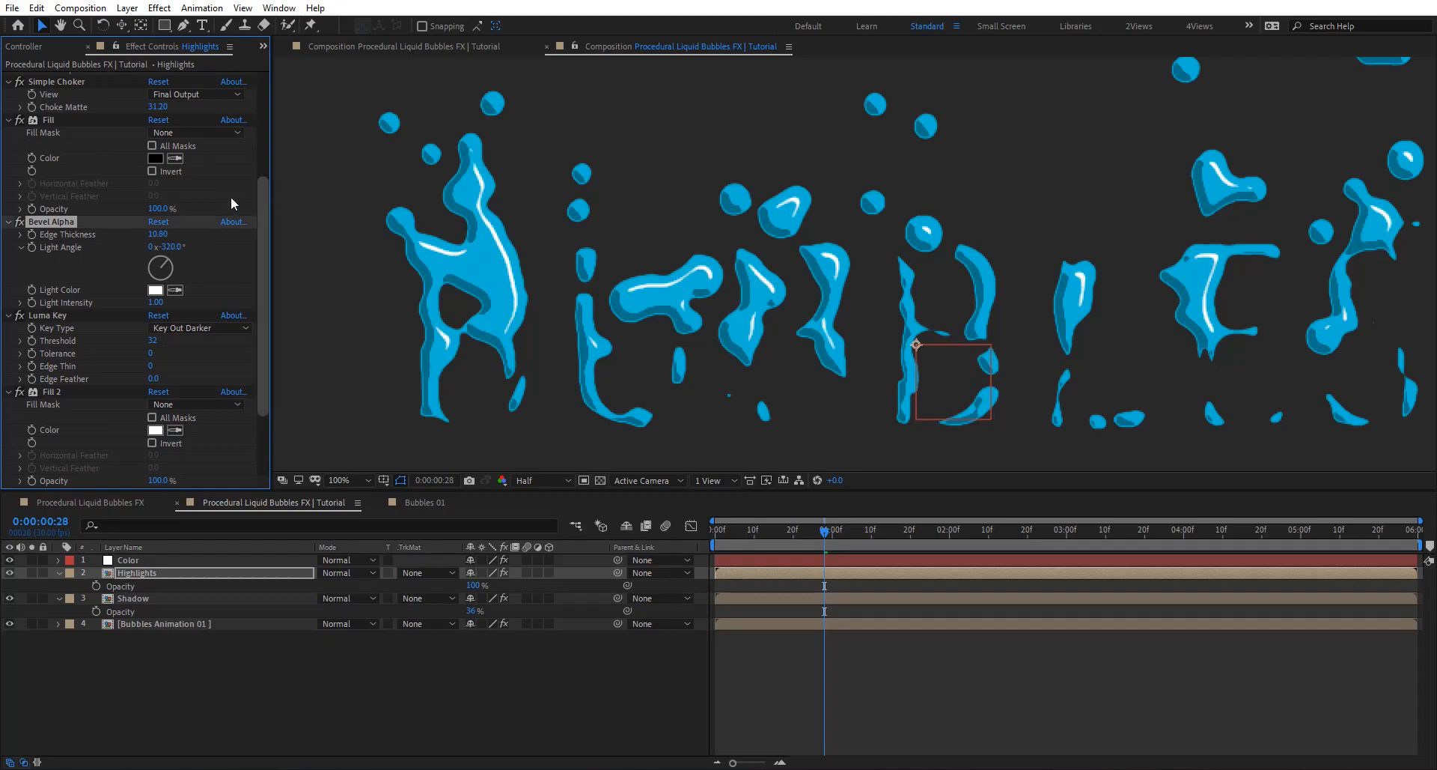
Step: Set the Highlights layer's Bevel Alpha Light Angle to -156°
{"action": "scroll", "coordinate": [93, 296], "scroll_direction": "up", "scroll_amount": 5}
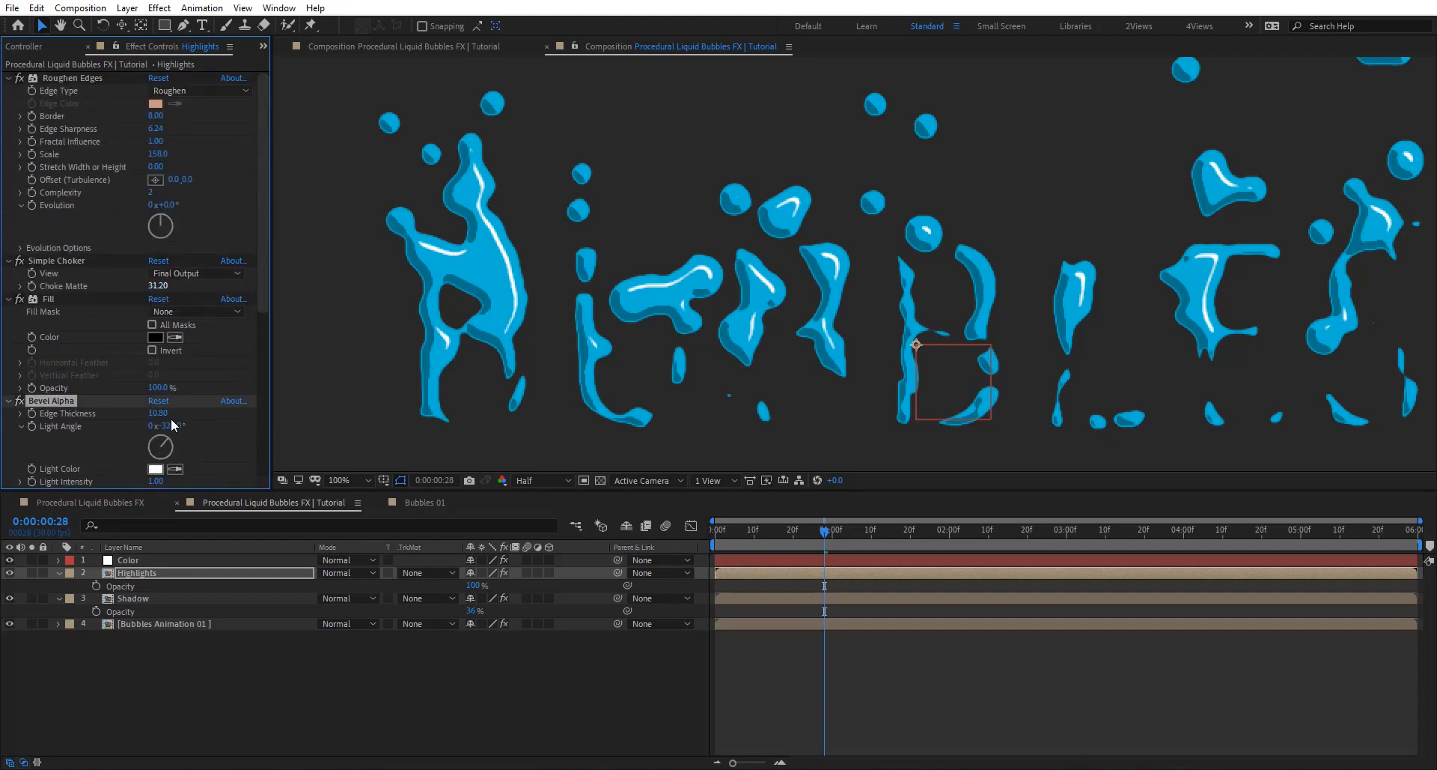
{"action": "left_click", "coordinate": [221, 431]}
{"action": "left_click_drag", "start_coordinate": [194, 427], "coordinate": [327, 458]}
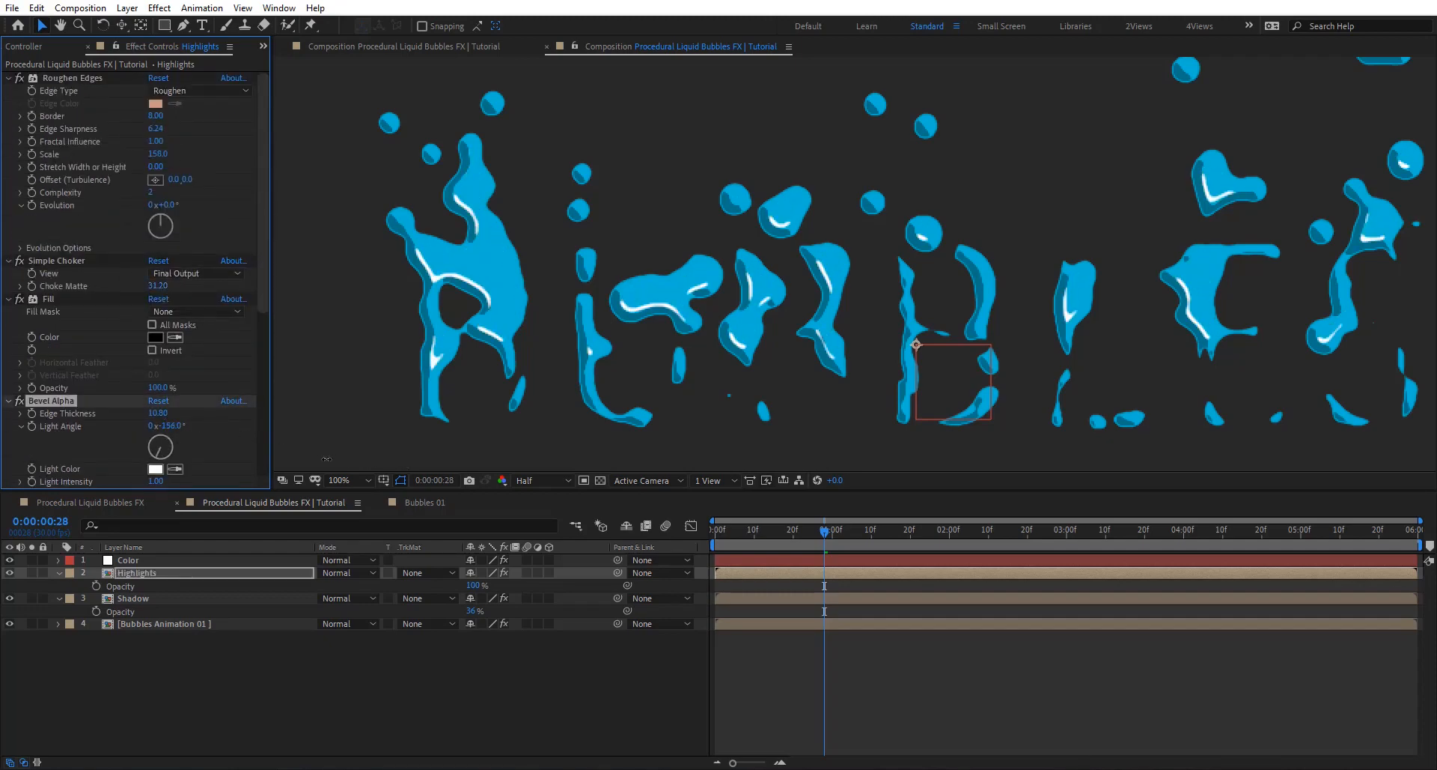
{"action": "scroll", "coordinate": [918, 323], "scroll_direction": "down", "scroll_amount": 2}
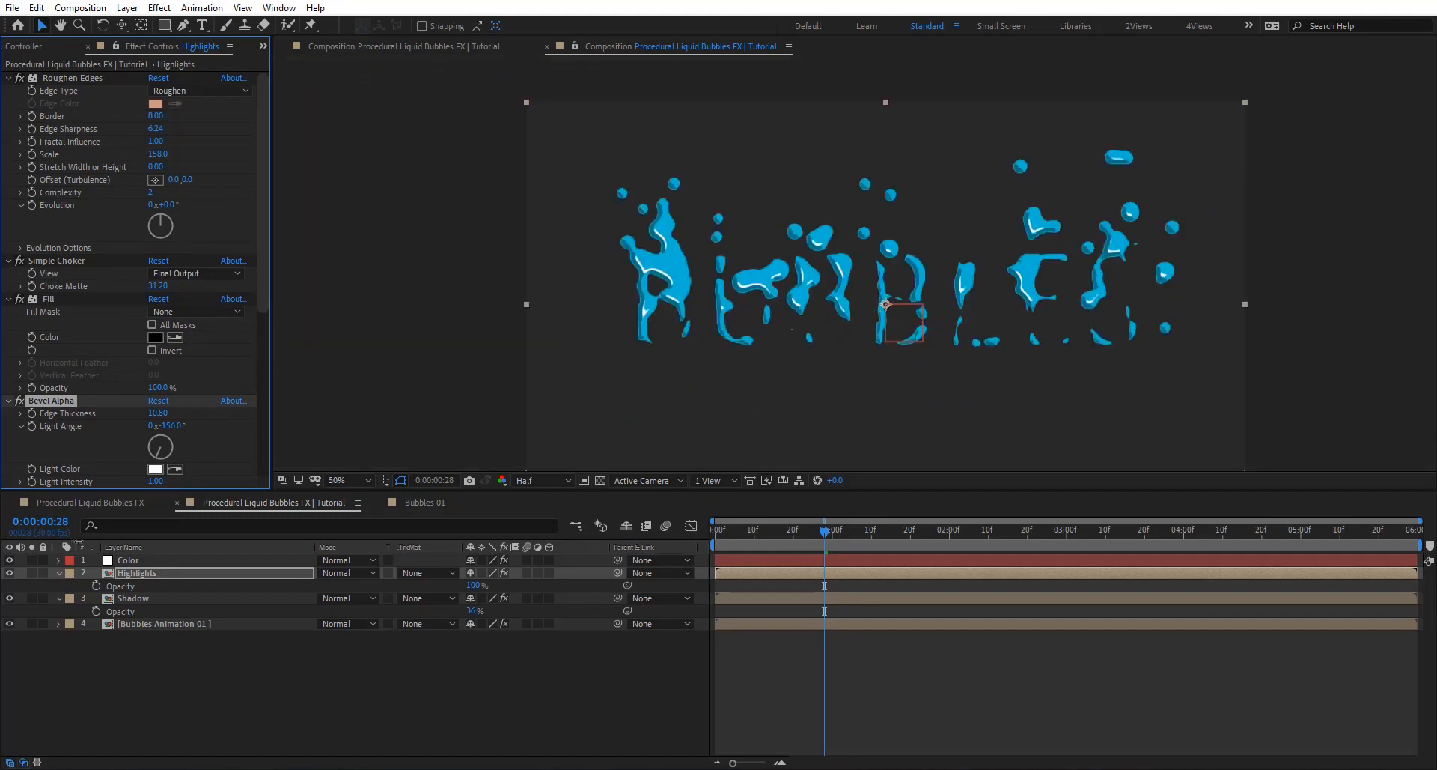
Step: Duplicate the Highlights layer and apply a Fast Box Blur effect to the copy
{"action": "left_click", "coordinate": [148, 570]}
{"action": "key", "text": "ctrl+d"}
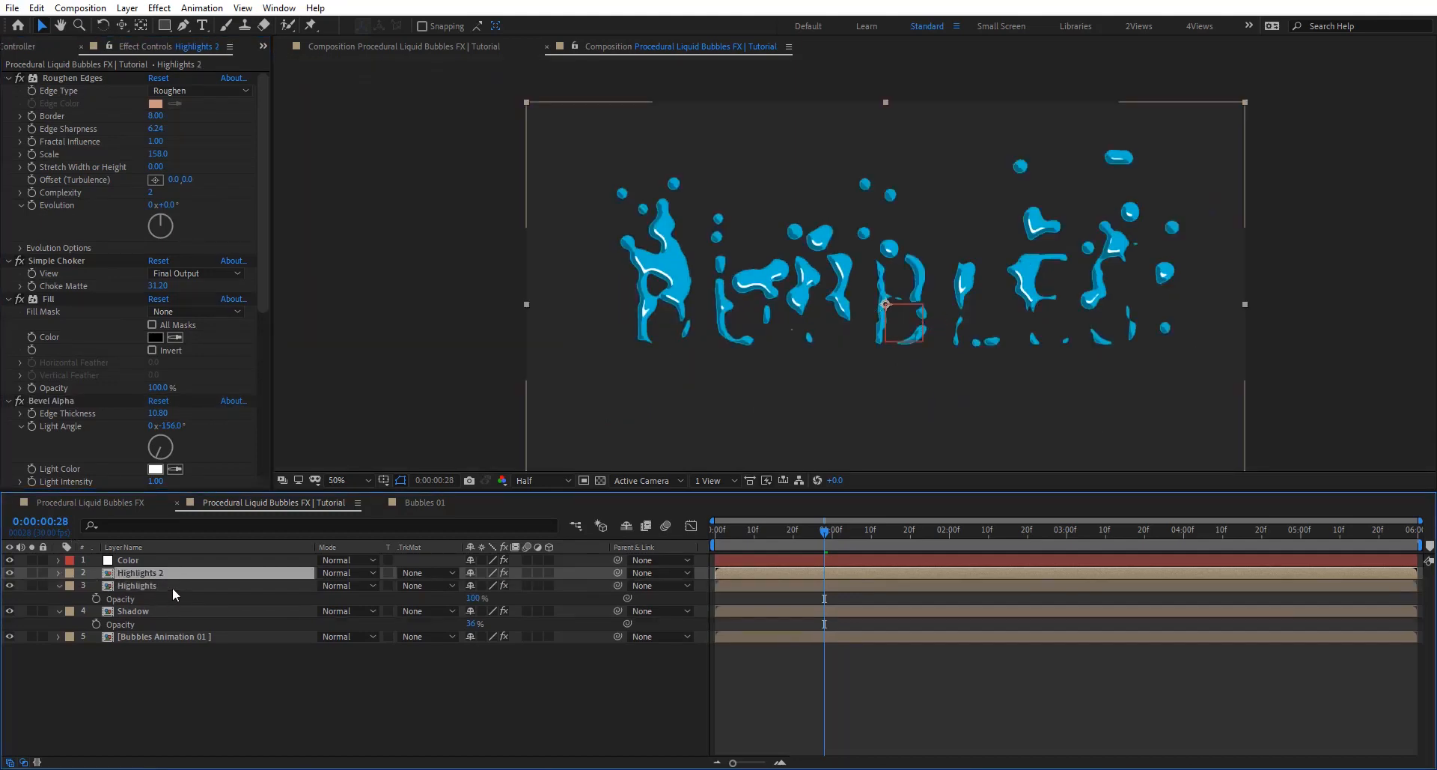
{"action": "key", "text": "ctrl+space"}
{"action": "type", "text": "fast"}
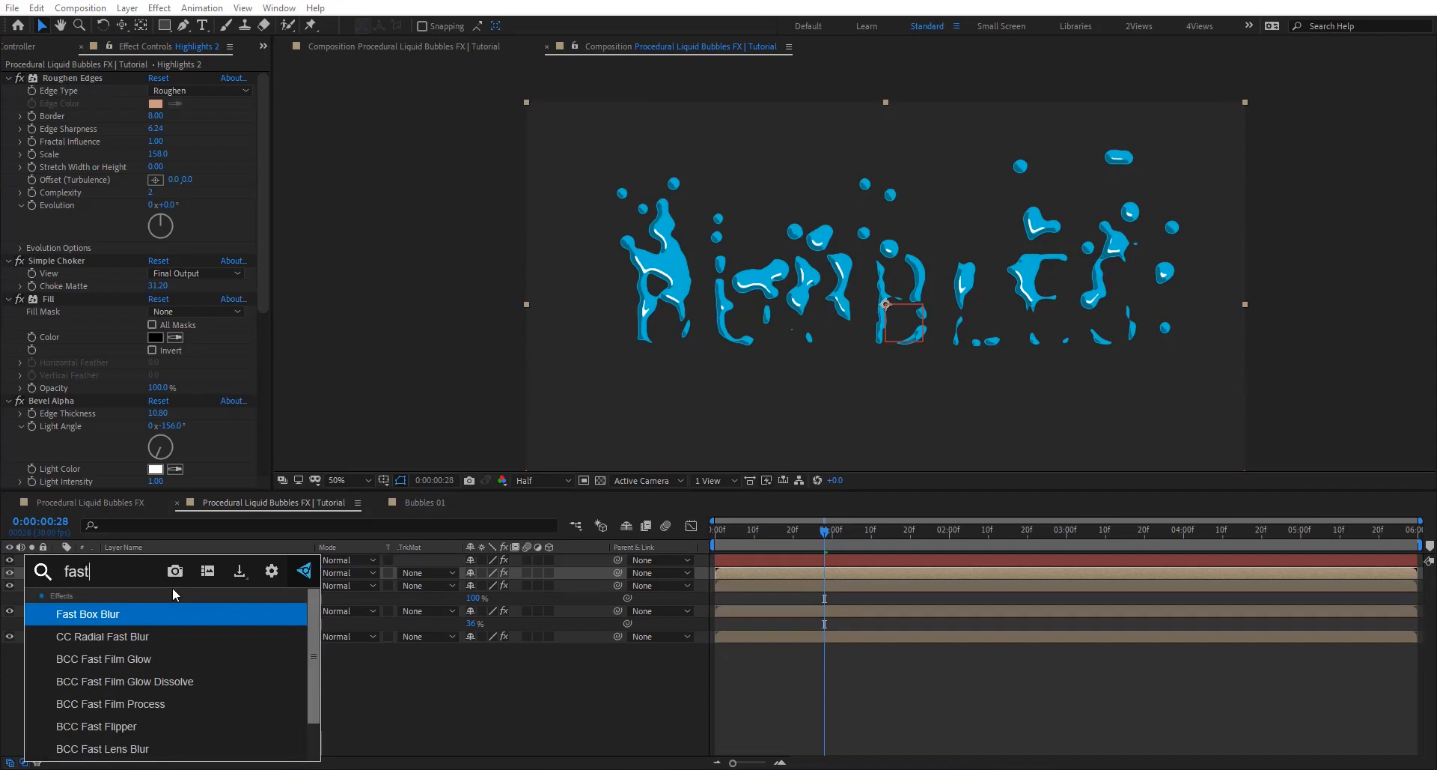
{"action": "key", "text": "Return"}
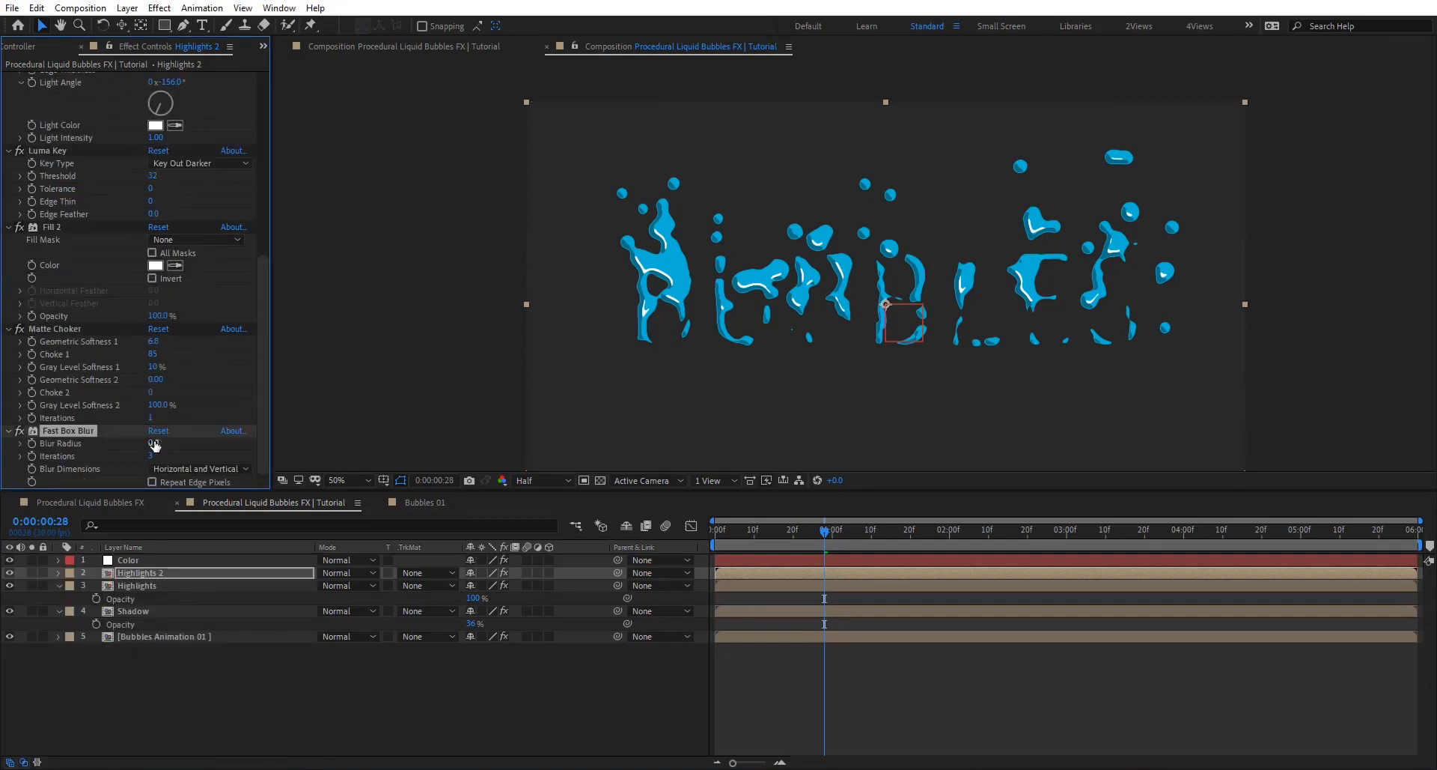
Step: Set the duplicated Highlights layer's Fast Box Blur radius to 10 and check the glow across the title
{"action": "left_click", "coordinate": [154, 444]}
{"action": "type", "text": "10"}
{"action": "key", "text": "Return"}
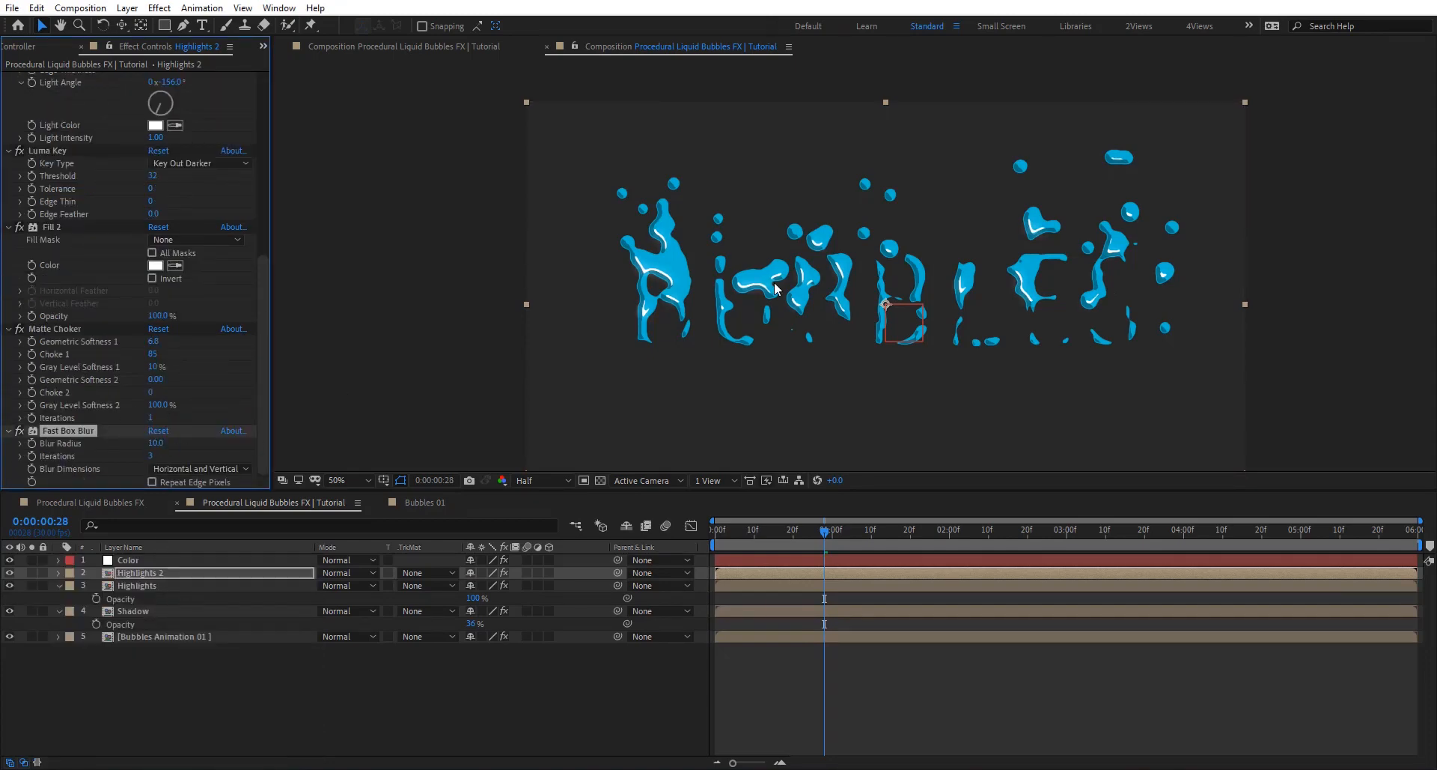
{"action": "scroll", "coordinate": [774, 281], "scroll_direction": "up", "scroll_amount": 2}
{"action": "left_click_drag", "start_coordinate": [1025, 217], "coordinate": [913, 236]}
{"action": "left_click_drag", "start_coordinate": [401, 231], "coordinate": [715, 226]}
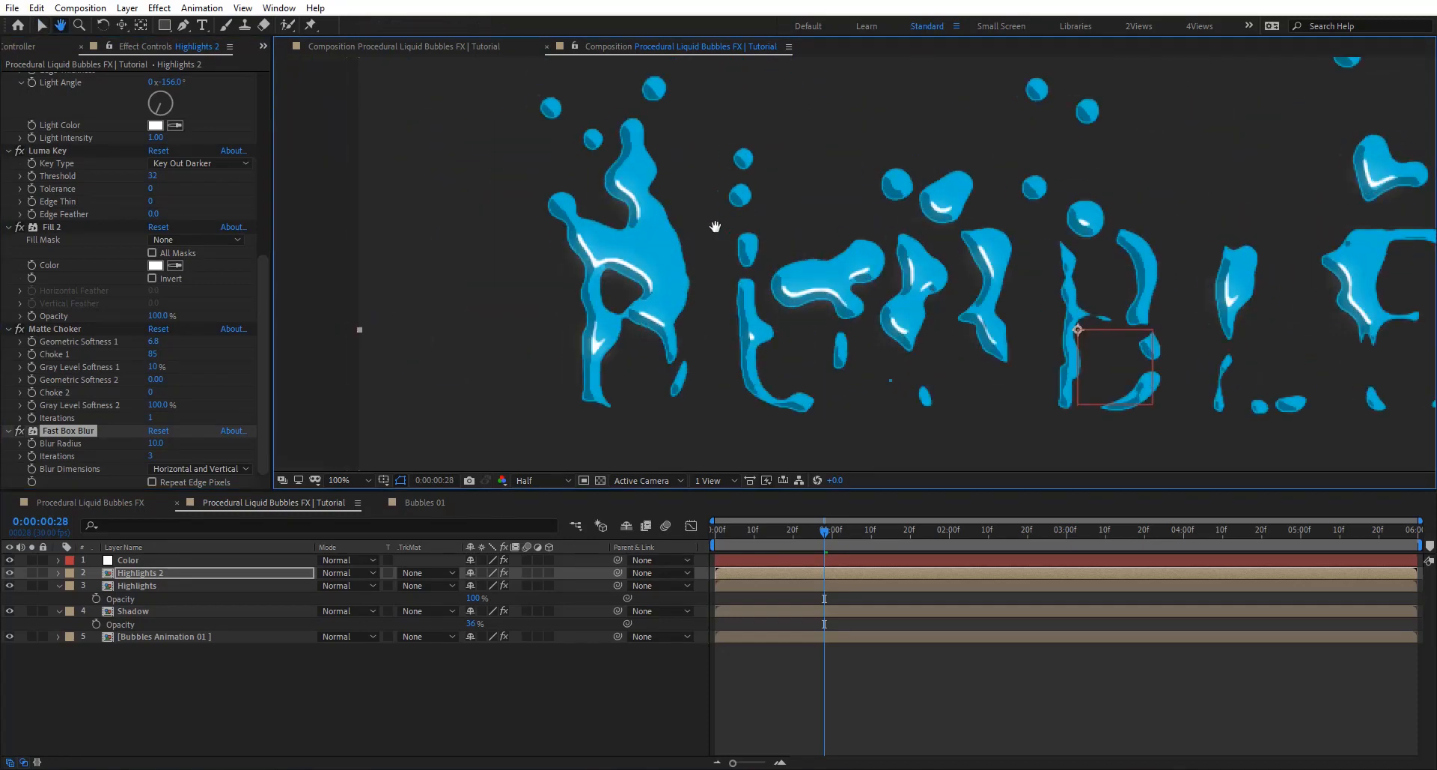
{"action": "left_click_drag", "start_coordinate": [1182, 291], "coordinate": [782, 305]}
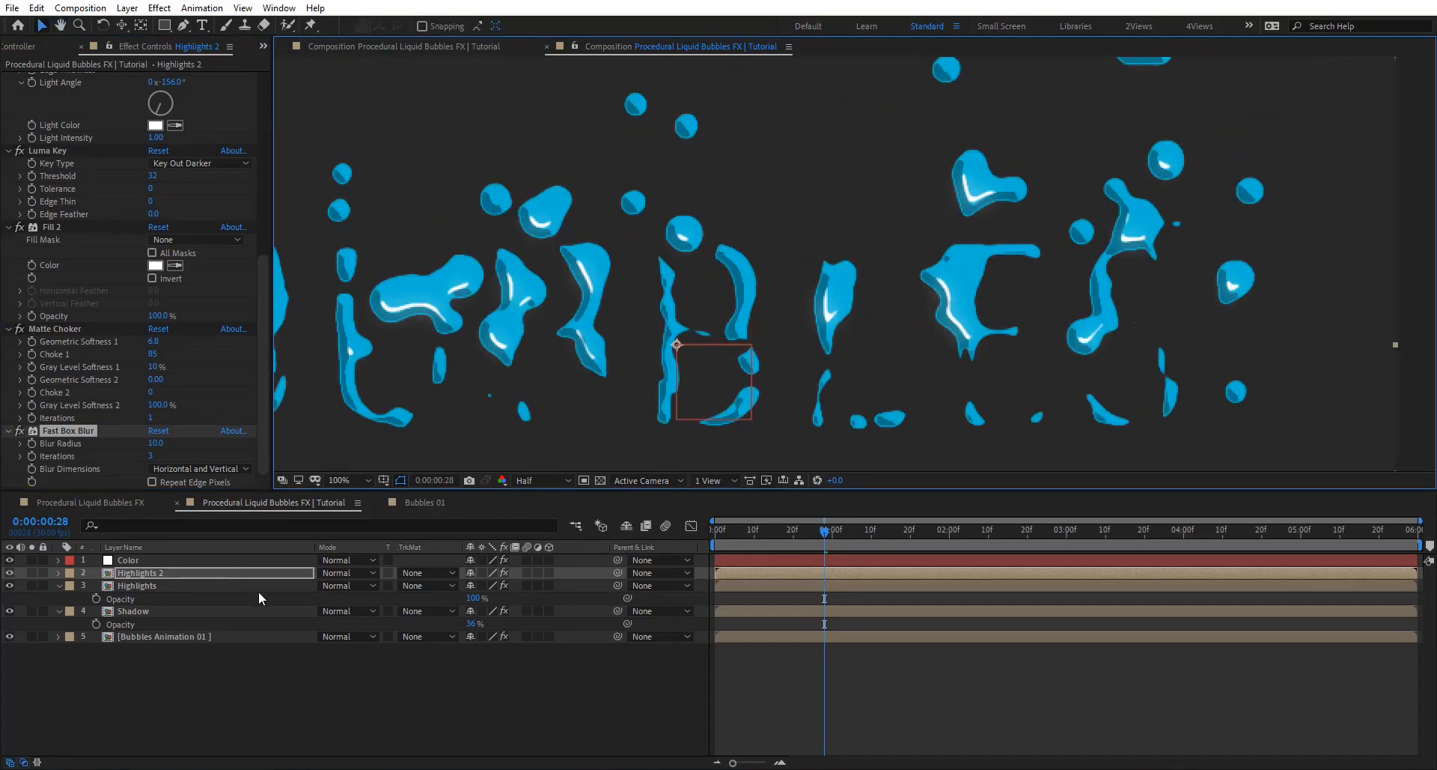
Step: Set the Bubbles Animation 01 layer's Opacity to 30% and preview the result around frame 0:00:01:23
{"action": "left_click", "coordinate": [219, 636]}
{"action": "key", "text": "t"}
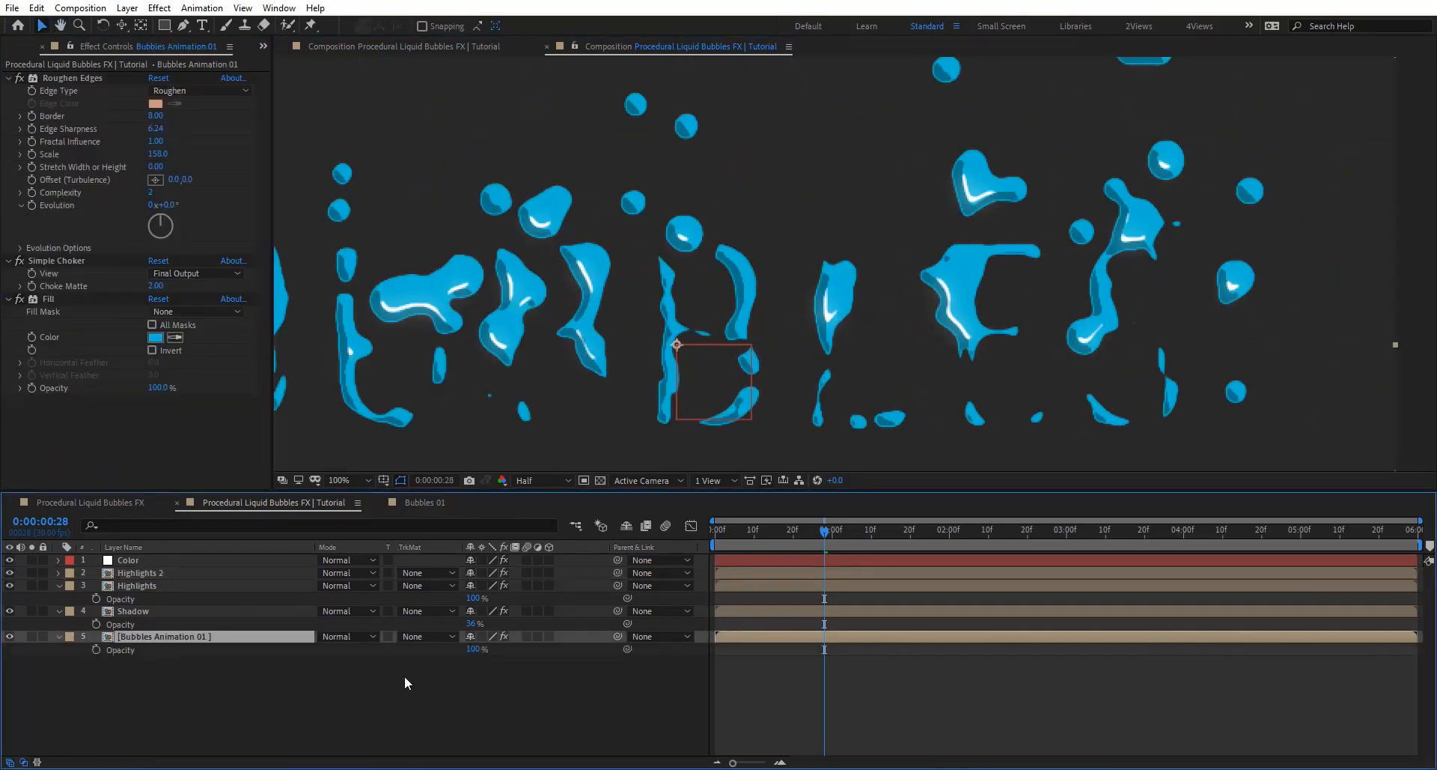
{"action": "left_click_drag", "start_coordinate": [473, 649], "coordinate": [429, 643]}
{"action": "left_click", "coordinate": [472, 649]}
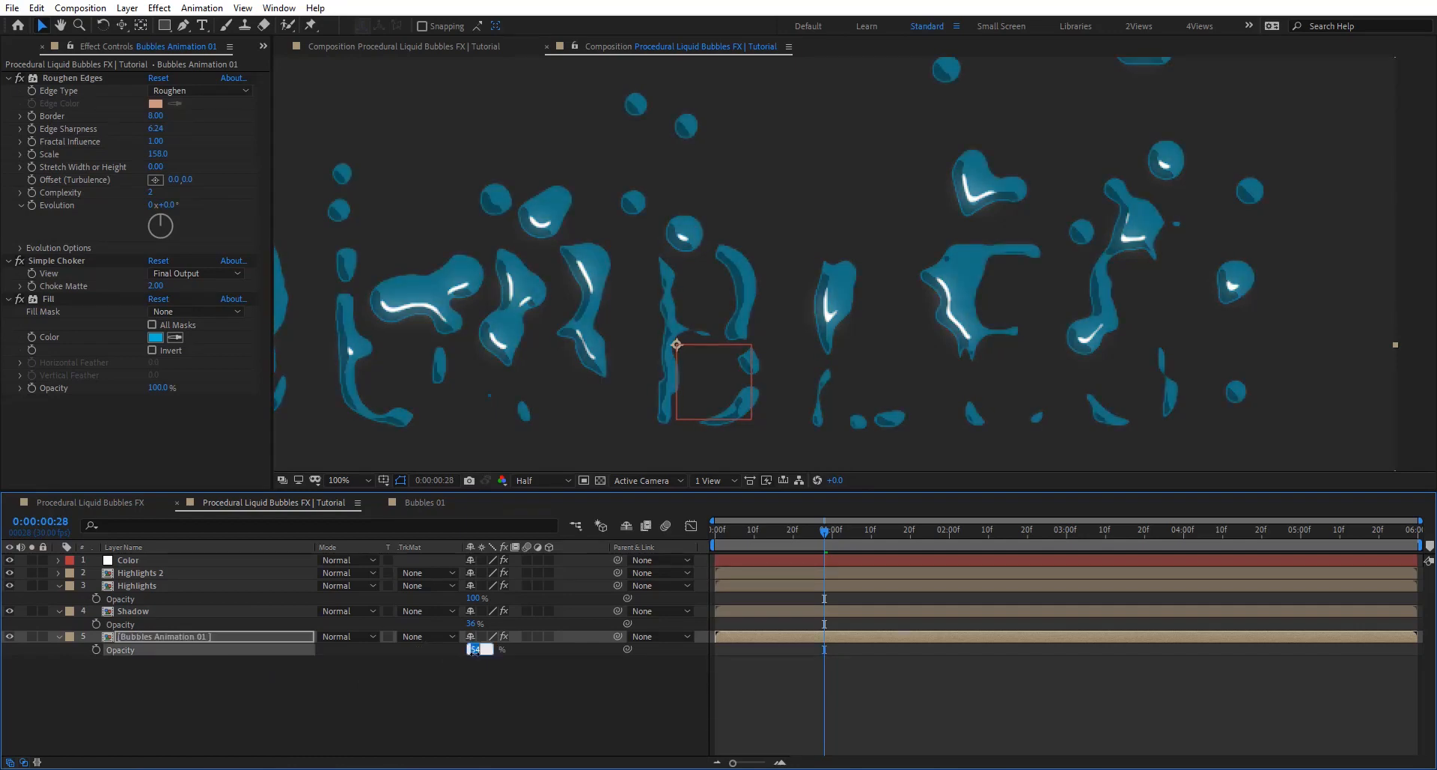
{"action": "type", "text": "30"}
{"action": "key", "text": "Return"}
{"action": "scroll", "coordinate": [844, 268], "scroll_direction": "down", "scroll_amount": 2}
{"action": "left_click_drag", "start_coordinate": [843, 268], "coordinate": [857, 319]}
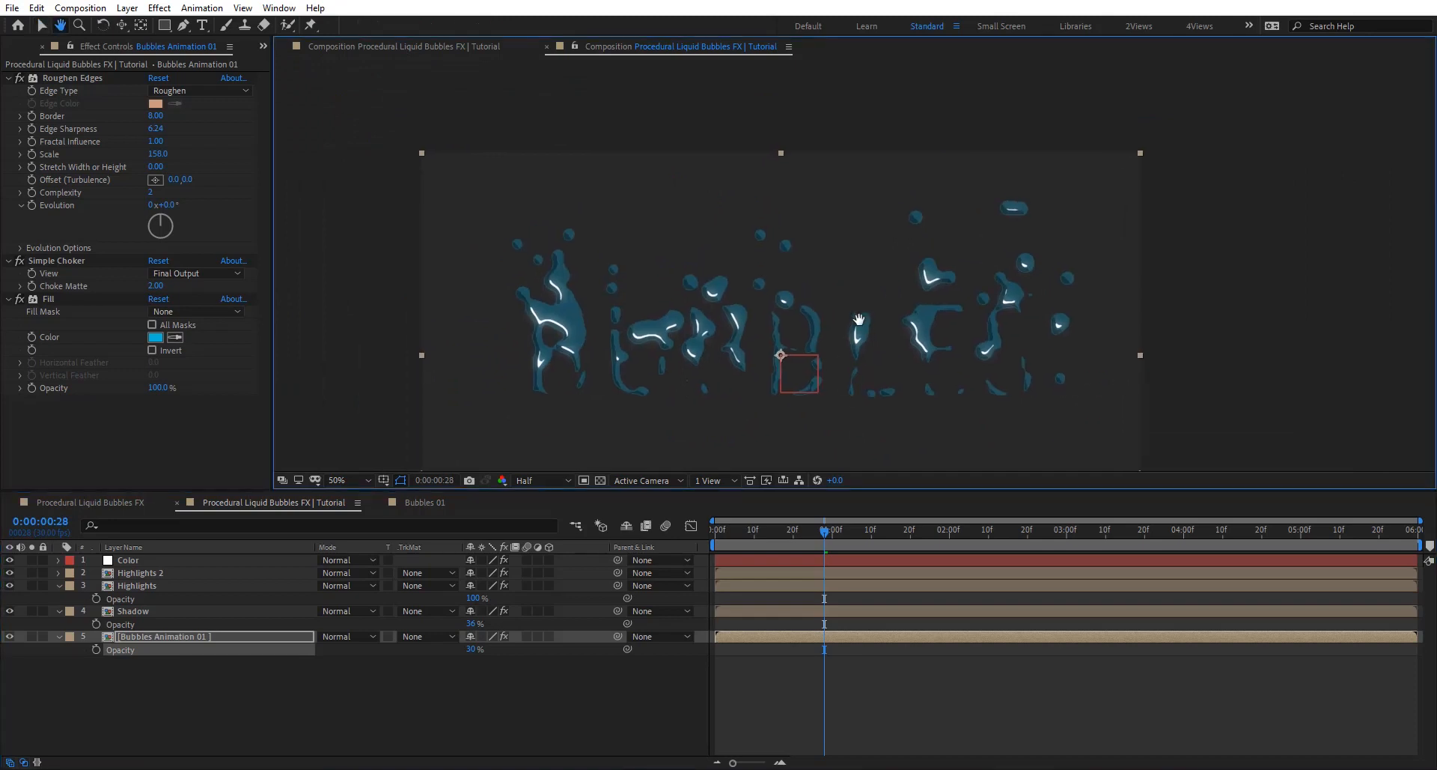
{"action": "left_click_drag", "start_coordinate": [825, 534], "coordinate": [923, 537]}
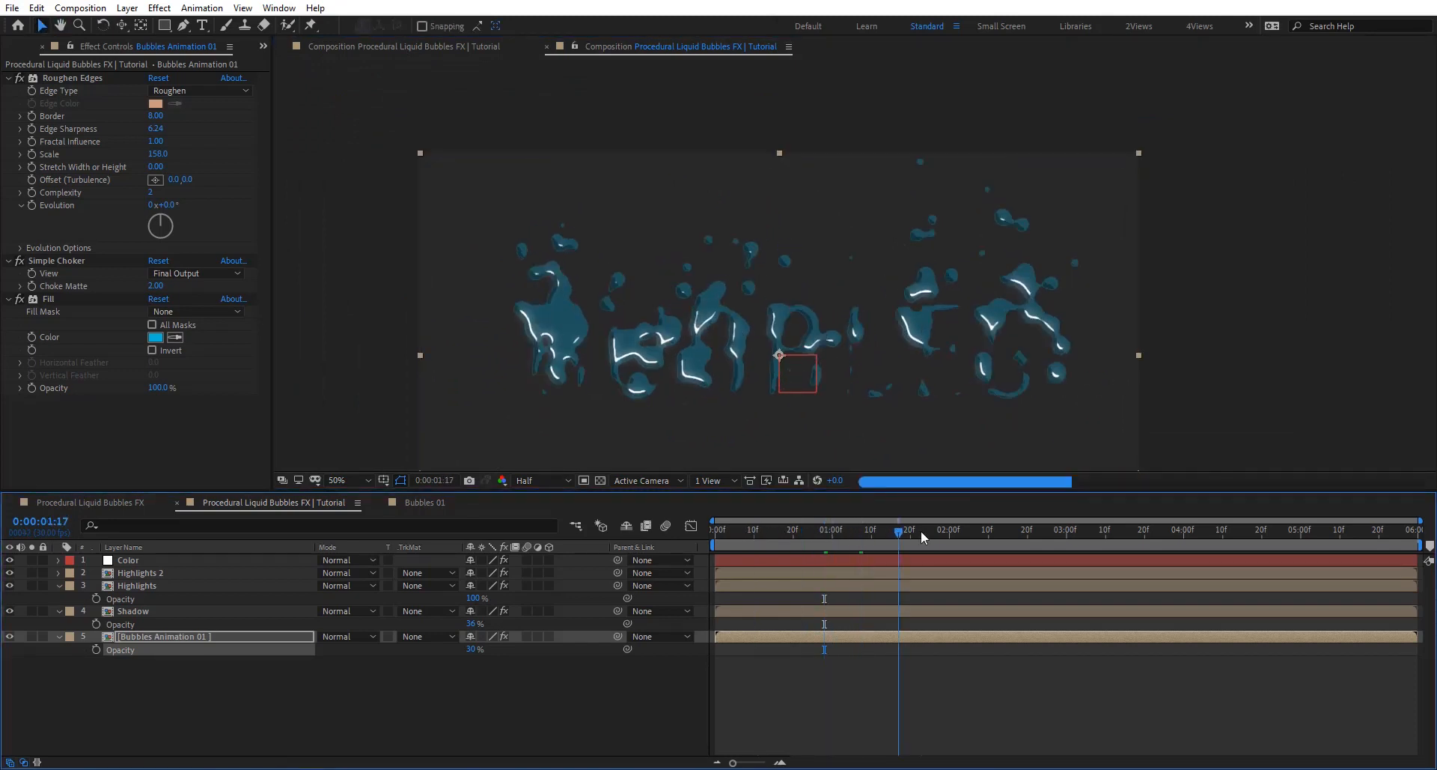
Step: Collapse the exposed Opacity properties of the Highlights, Shadow and Bubbles Animation 01 layers
{"action": "left_click", "coordinate": [59, 587]}
{"action": "left_click", "coordinate": [60, 599]}
{"action": "left_click", "coordinate": [56, 612]}
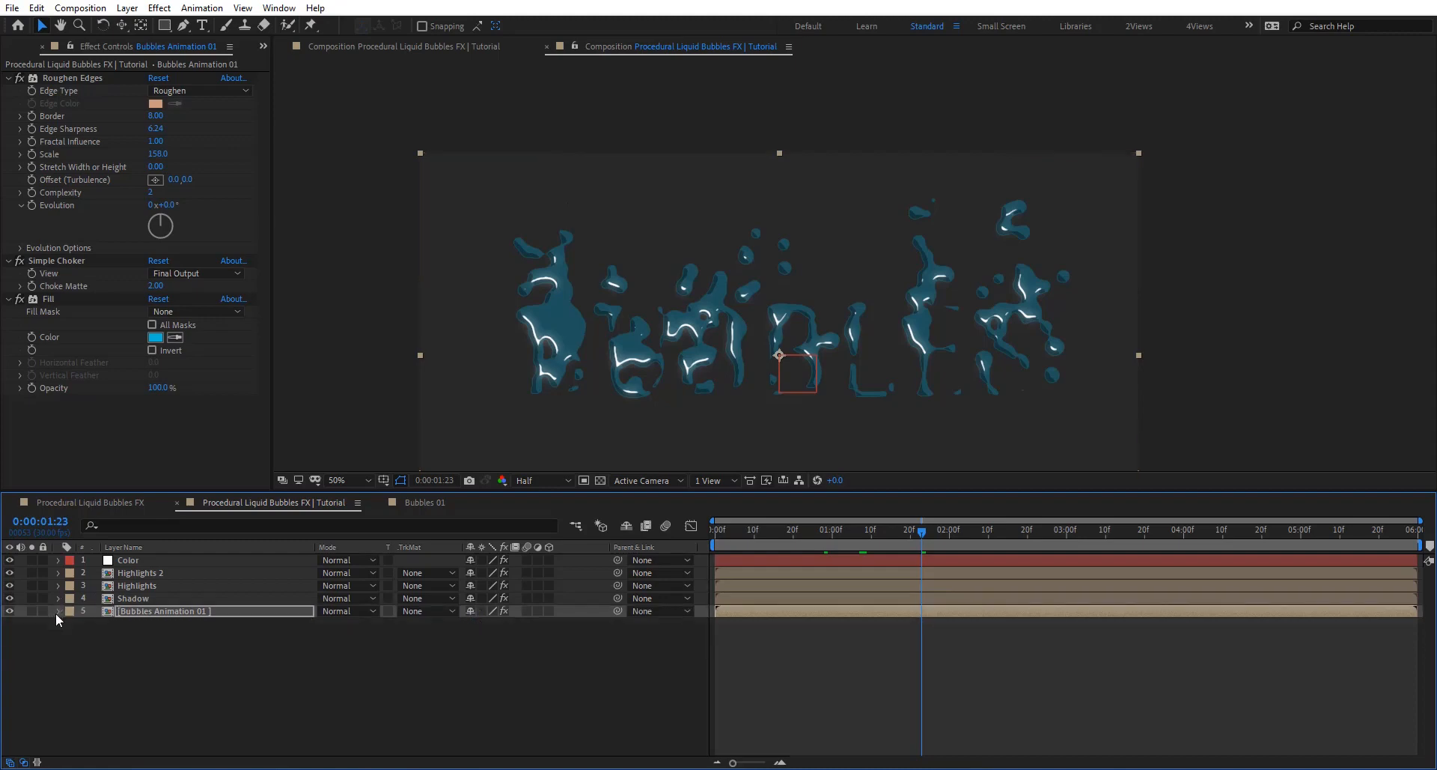
{"action": "left_click", "coordinate": [141, 572], "text": "shift"}
{"action": "left_click", "coordinate": [159, 633]}
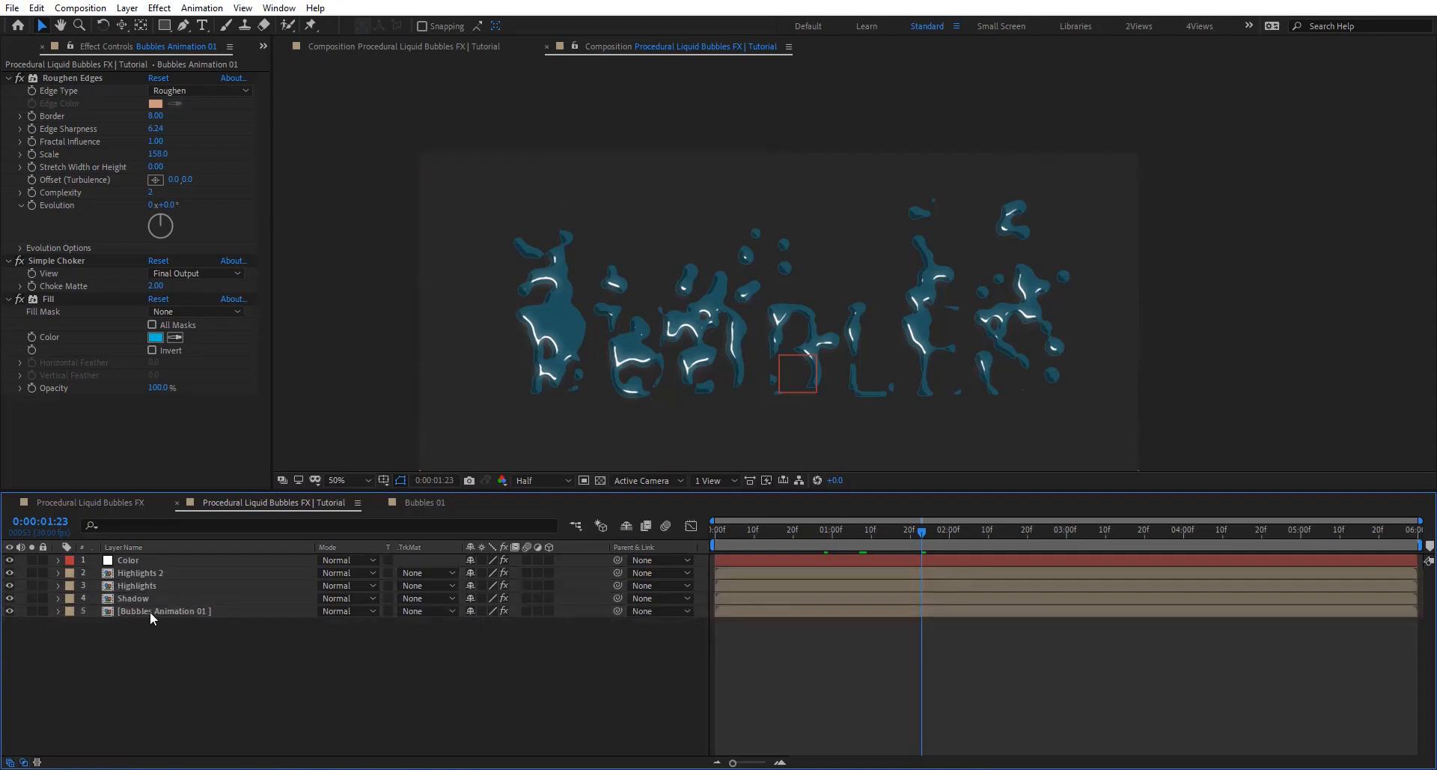
Step: Duplicate both Highlights layers, Shadow and Bubbles Animation 01, and stack the four copies directly below the Color null
{"action": "left_click", "coordinate": [150, 611]}
{"action": "left_click", "coordinate": [153, 572], "text": "shift"}
{"action": "key", "text": "ctrl+d"}
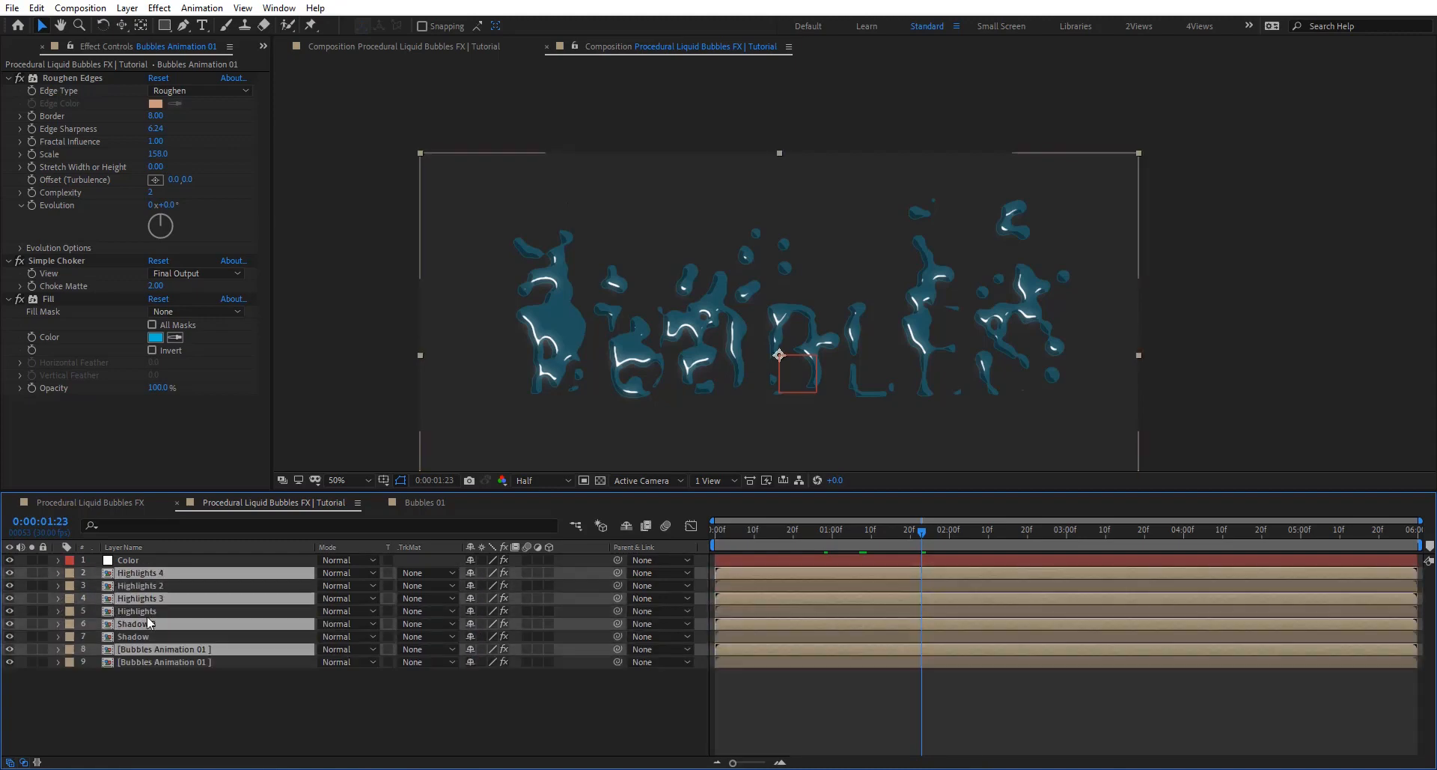
{"action": "left_click_drag", "start_coordinate": [139, 597], "coordinate": [149, 585]}
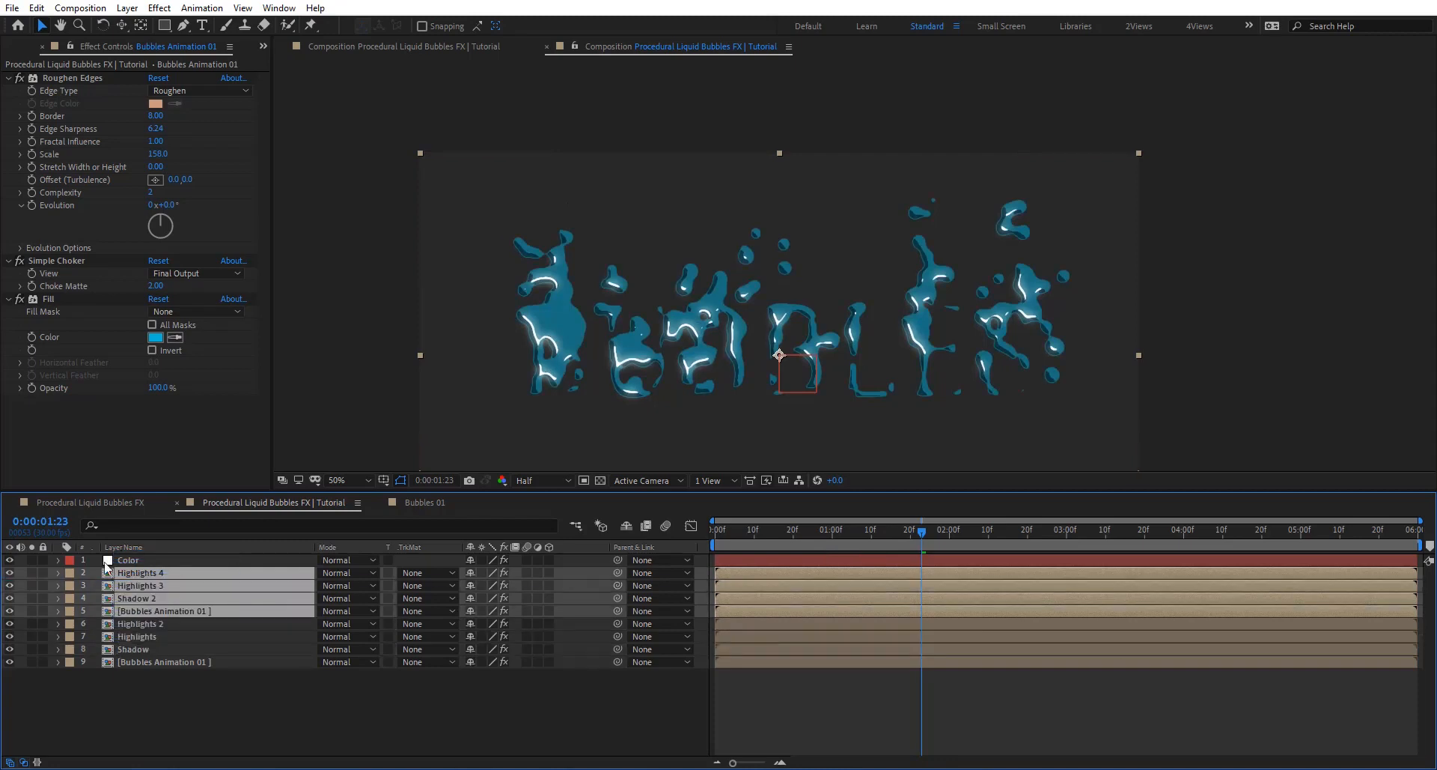
{"action": "left_click_drag", "start_coordinate": [783, 294], "coordinate": [816, 205]}
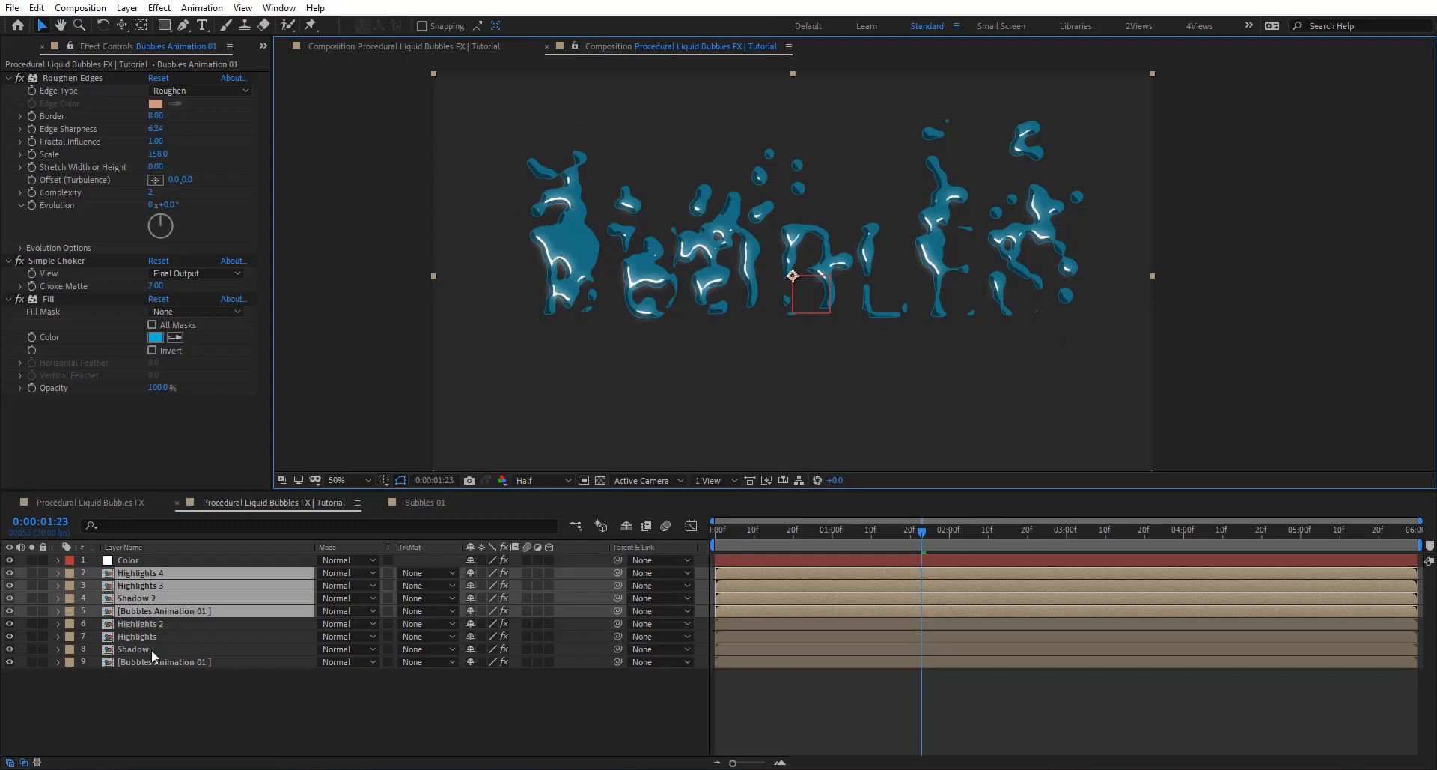
Step: Raise the upper Bubbles Animation 01 copy's Opacity slightly
{"action": "left_click", "coordinate": [178, 609]}
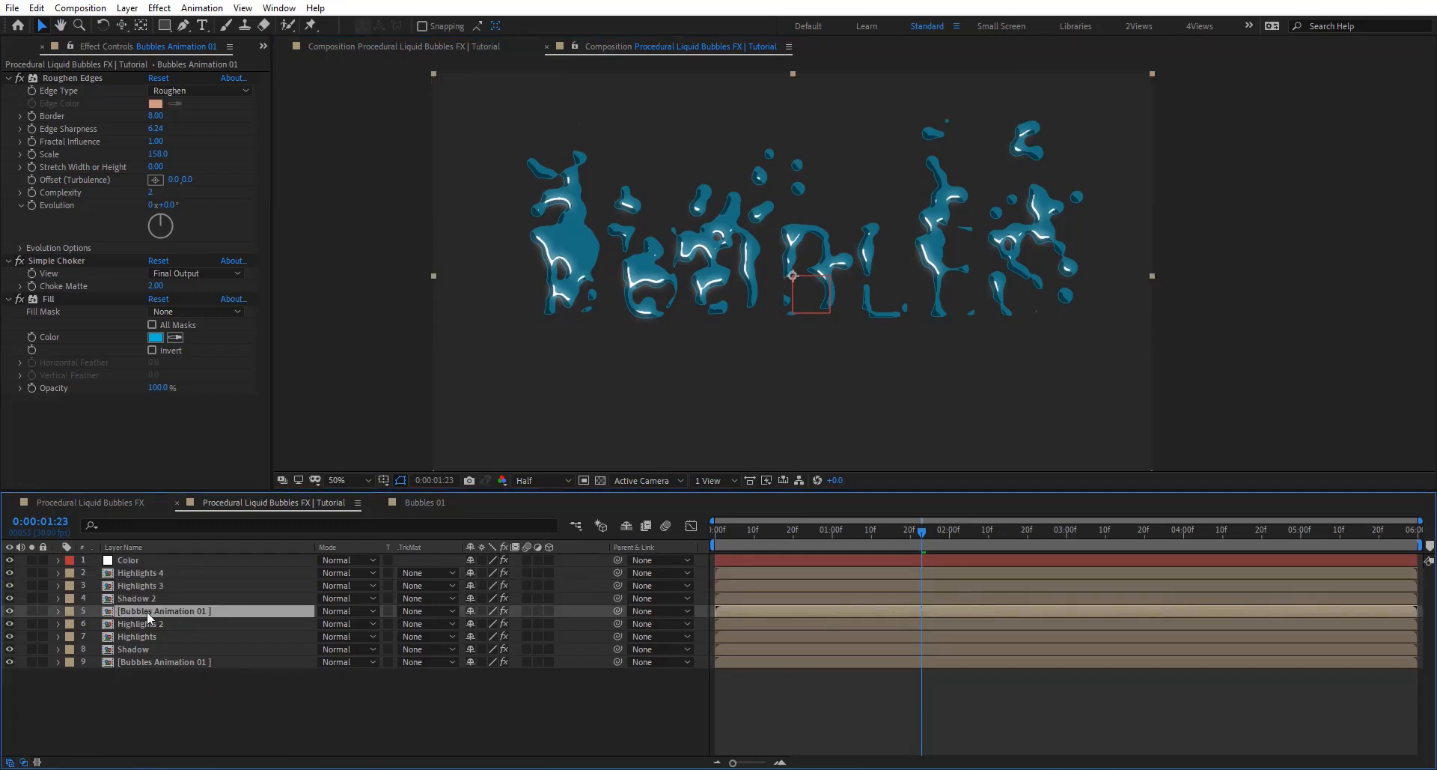
{"action": "key", "text": "t"}
{"action": "left_click_drag", "start_coordinate": [475, 625], "coordinate": [532, 626]}
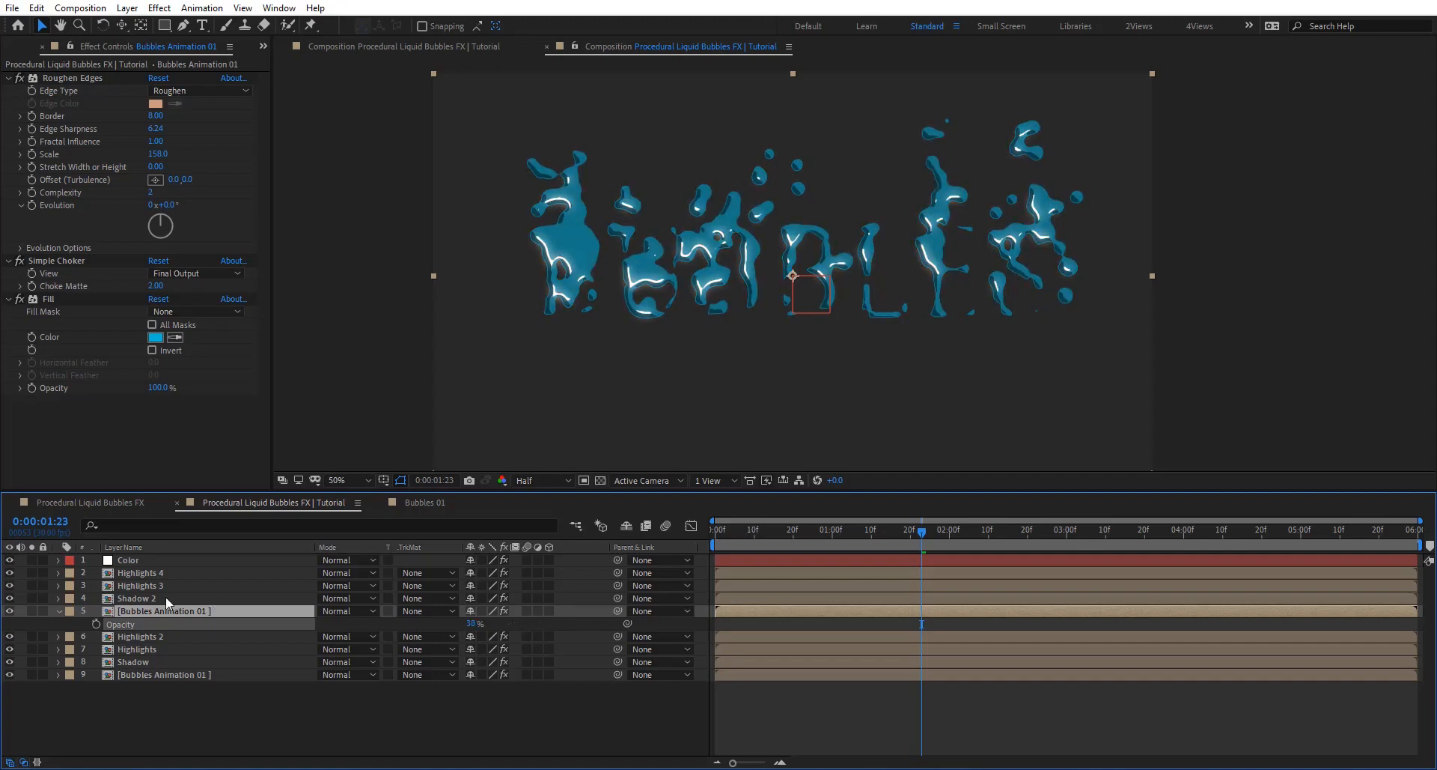
{"action": "left_click", "coordinate": [198, 622]}
Step: Open the Bubbles Animation 01 precomp, reveal it in the project and duplicate the composition
{"action": "double_click", "coordinate": [171, 605]}
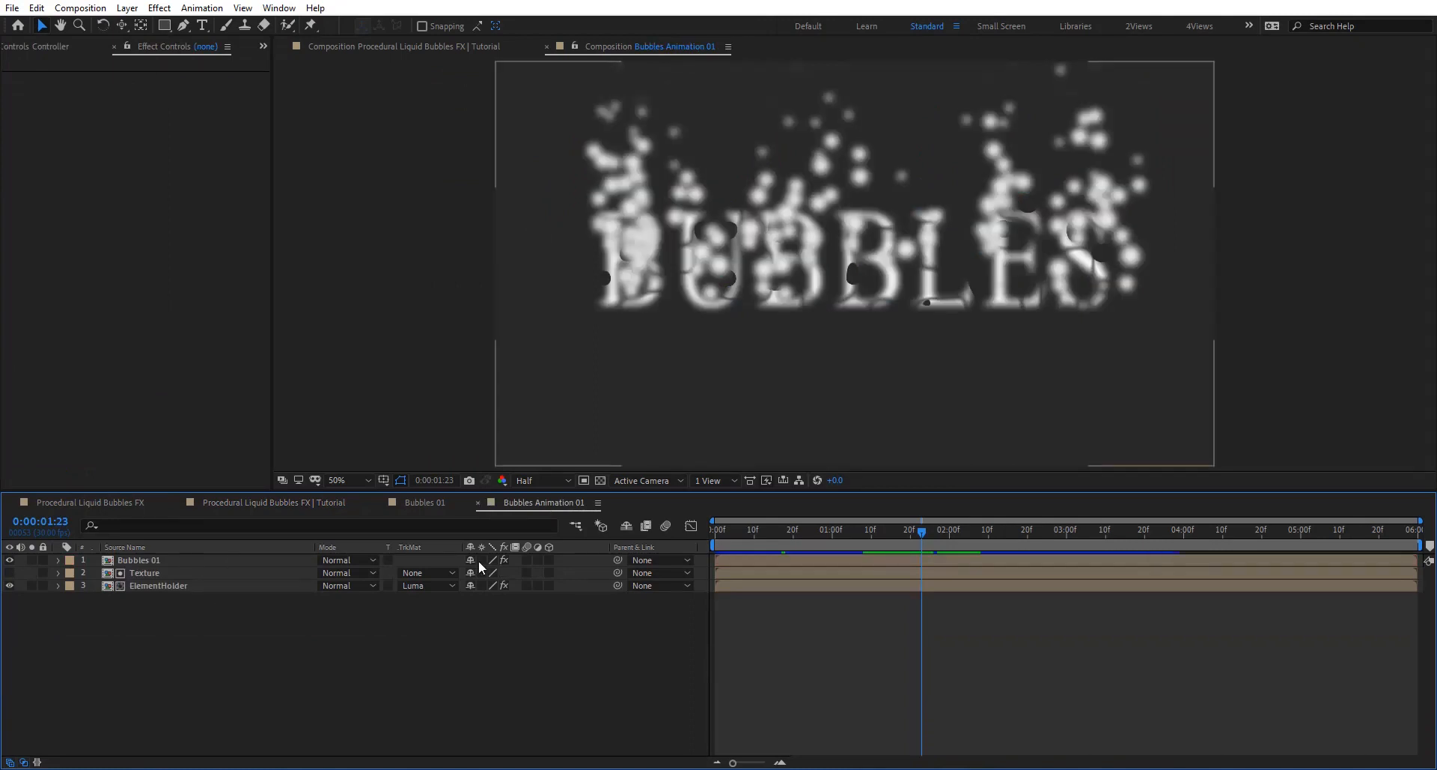
{"action": "right_click", "coordinate": [459, 534]}
{"action": "left_click", "coordinate": [545, 580]}
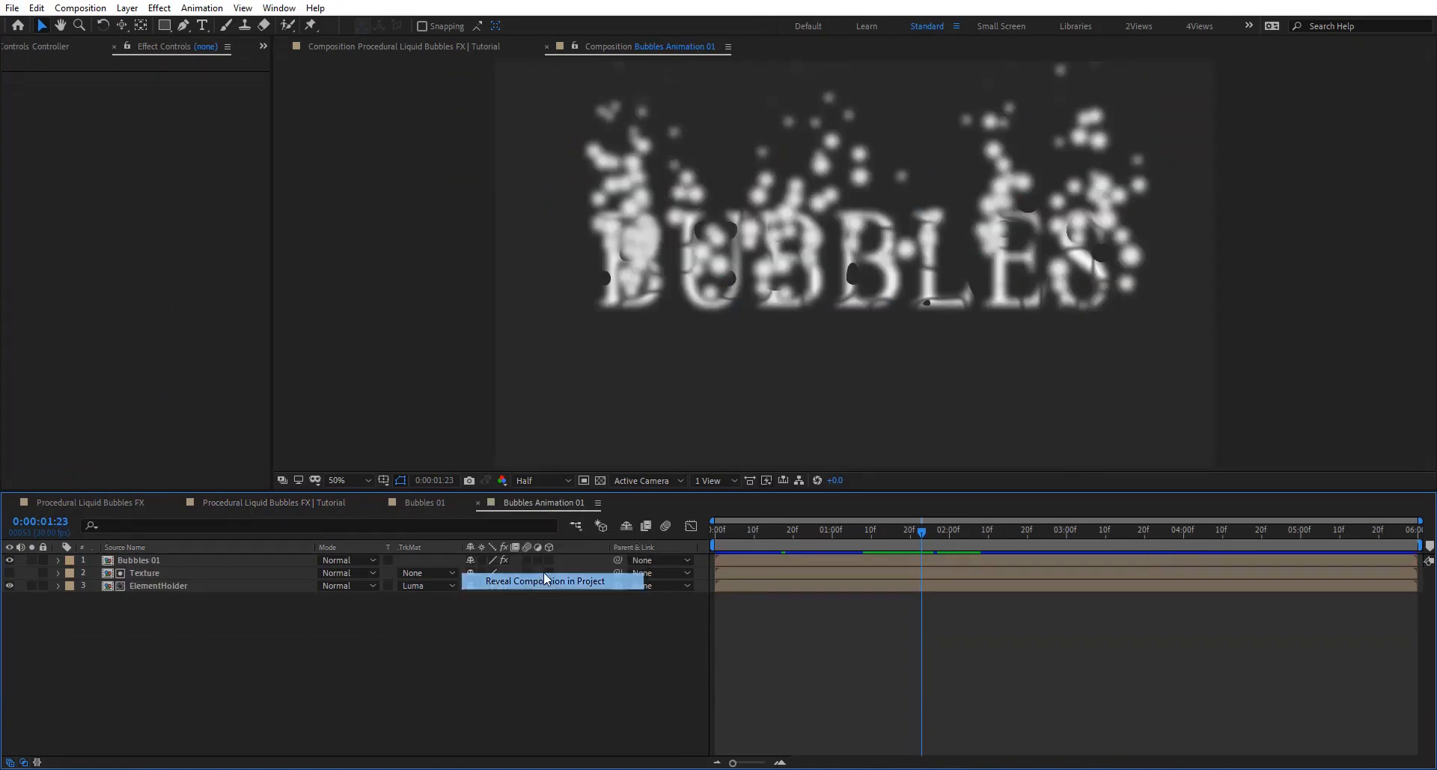
{"action": "key", "text": "ctrl+d"}
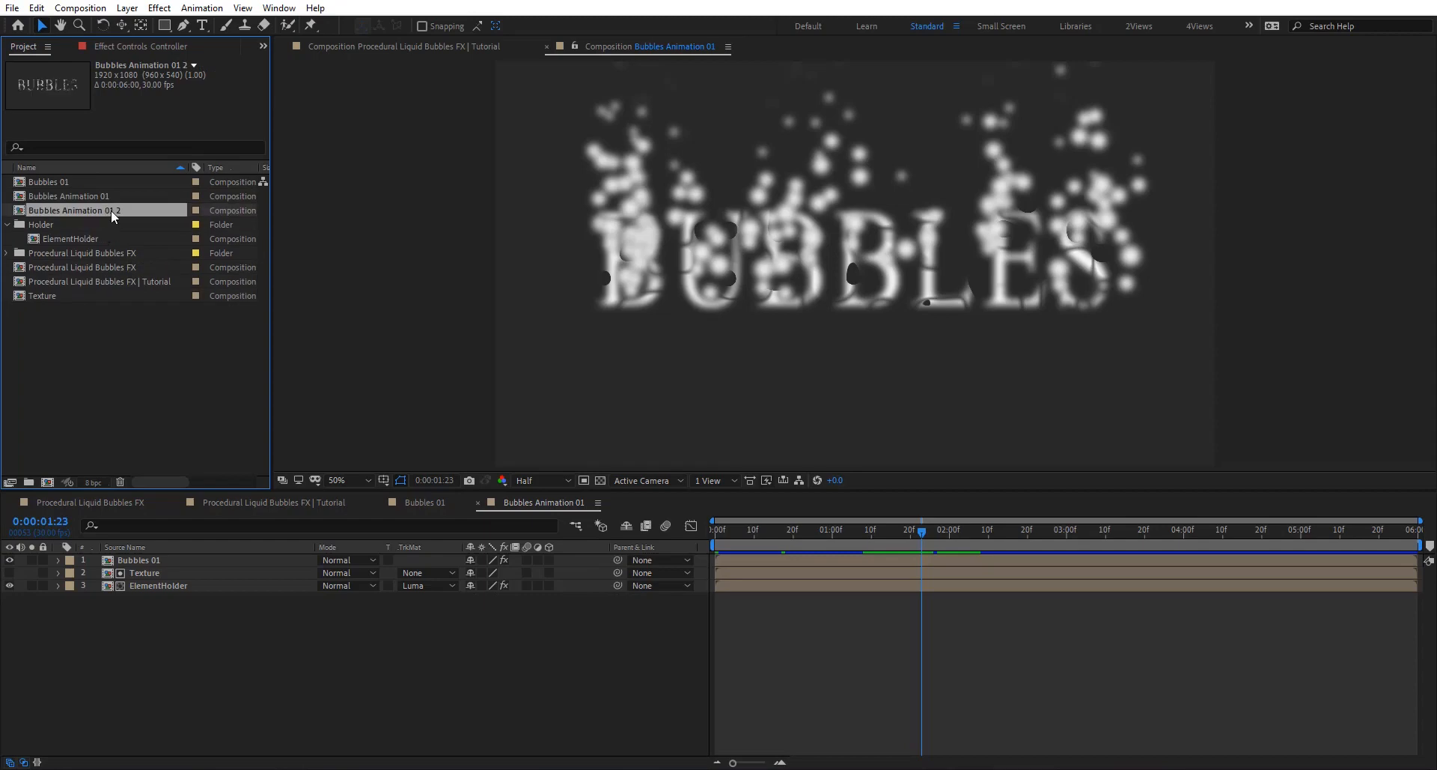
Step: Duplicate the Bubbles 01 composition and replace the Bubbles 01 layer in the copied Bubbles Animation composition with the new copy
{"action": "double_click", "coordinate": [111, 209]}
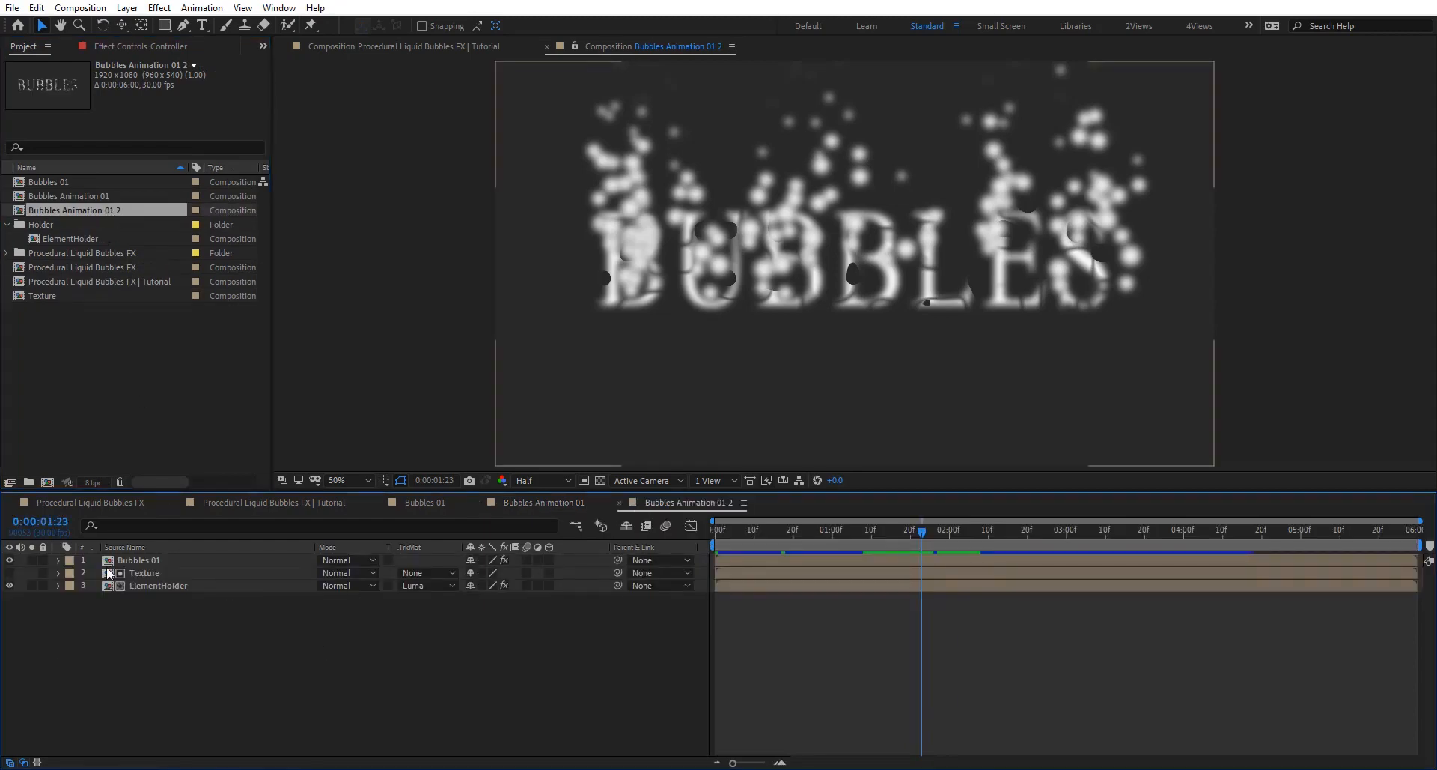
{"action": "double_click", "coordinate": [168, 559]}
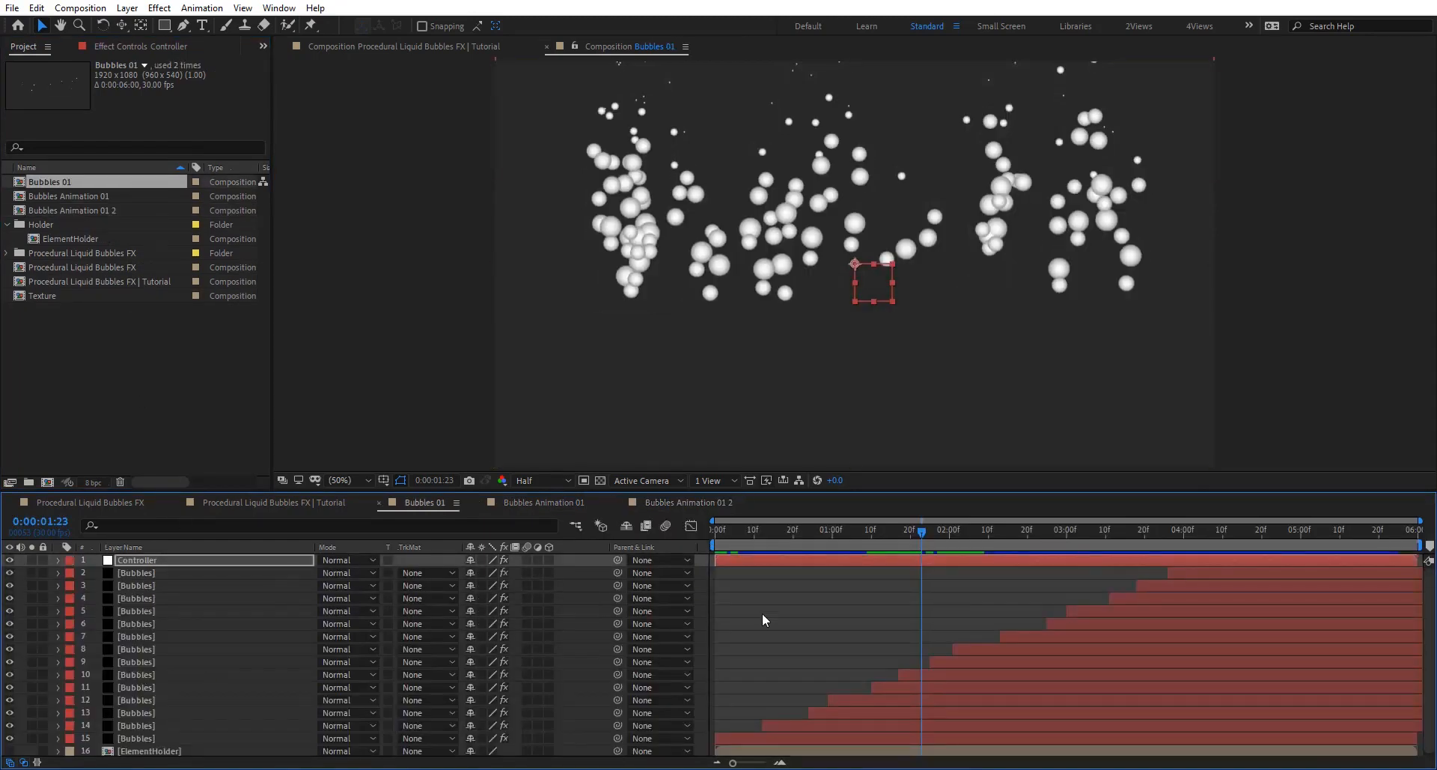
{"action": "right_click", "coordinate": [704, 617]}
{"action": "left_click", "coordinate": [723, 492]}
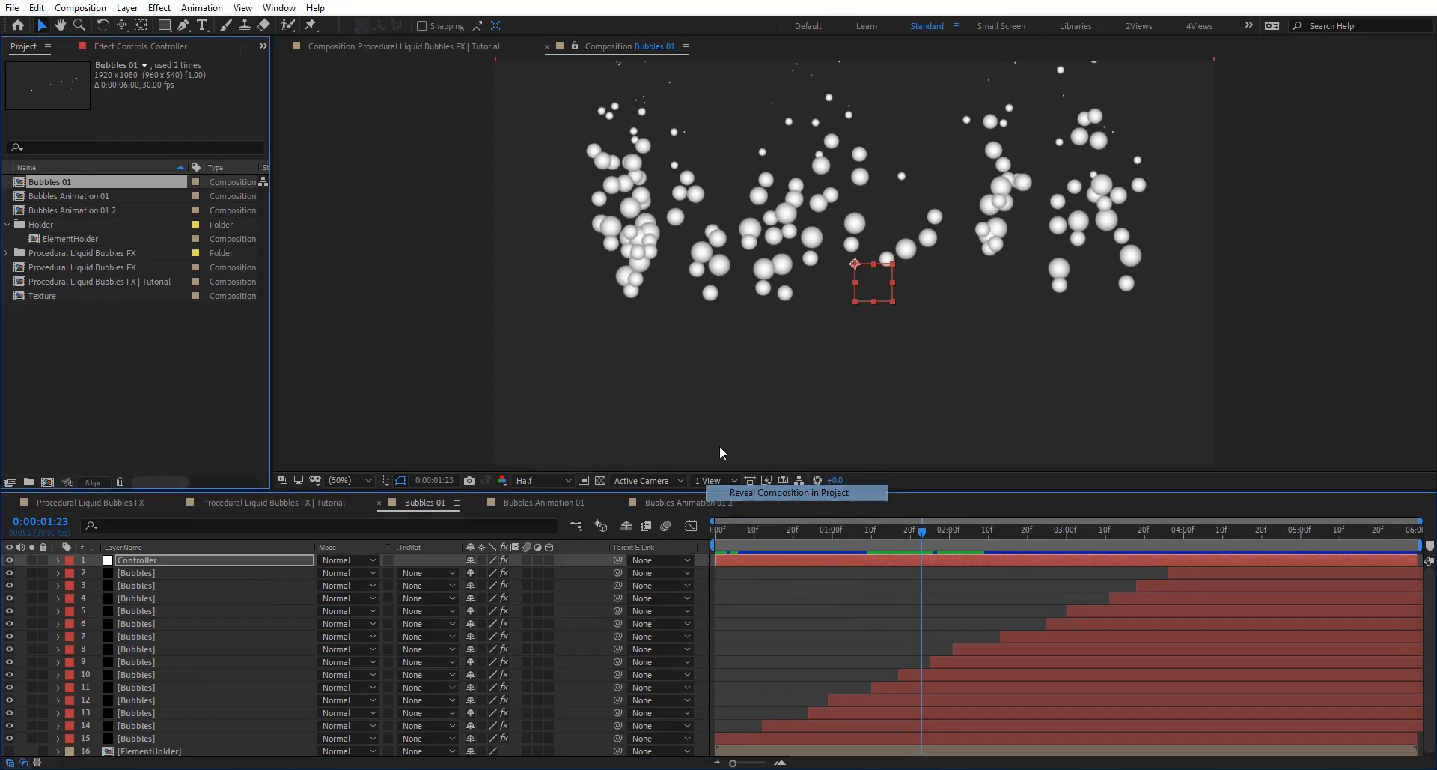
{"action": "key", "text": "ctrl+d"}
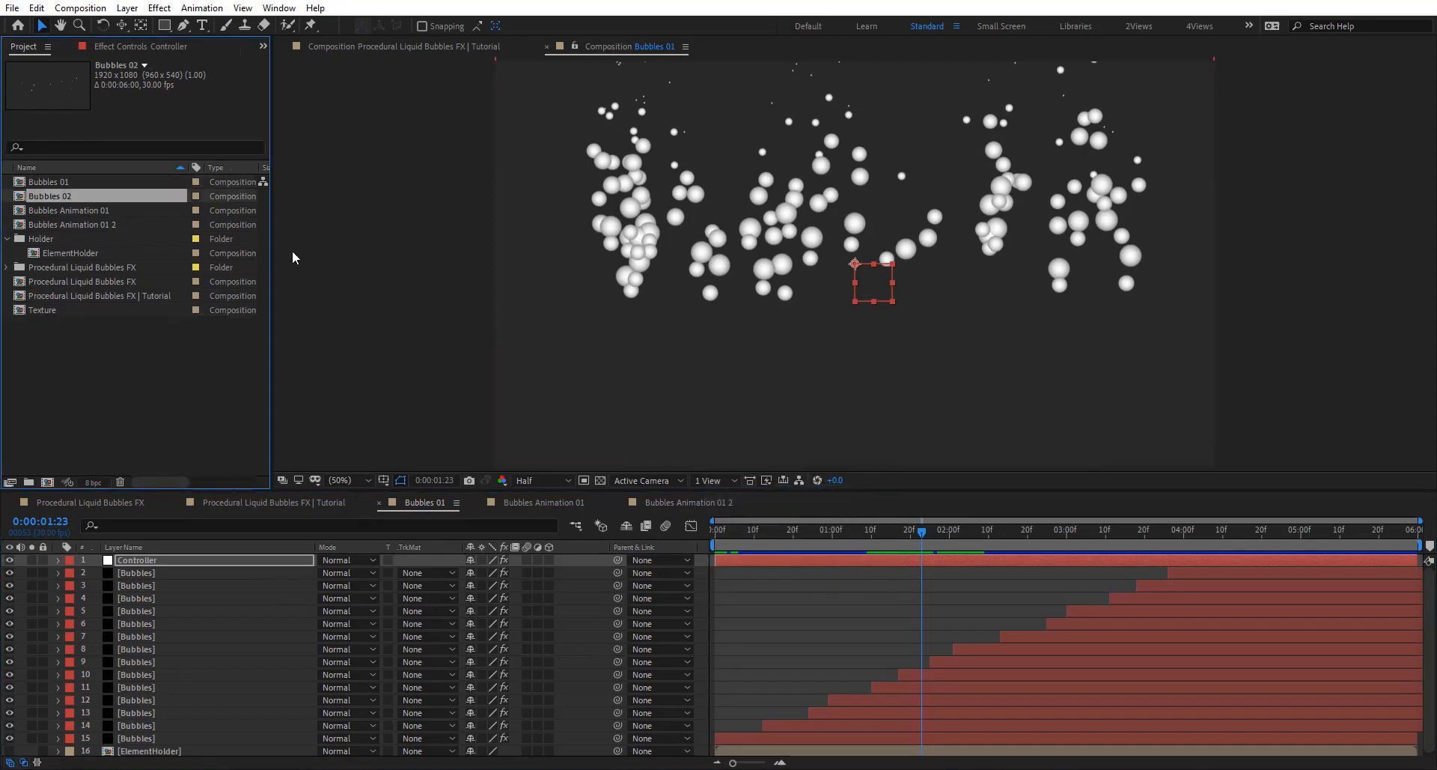
{"action": "left_click", "coordinate": [669, 503]}
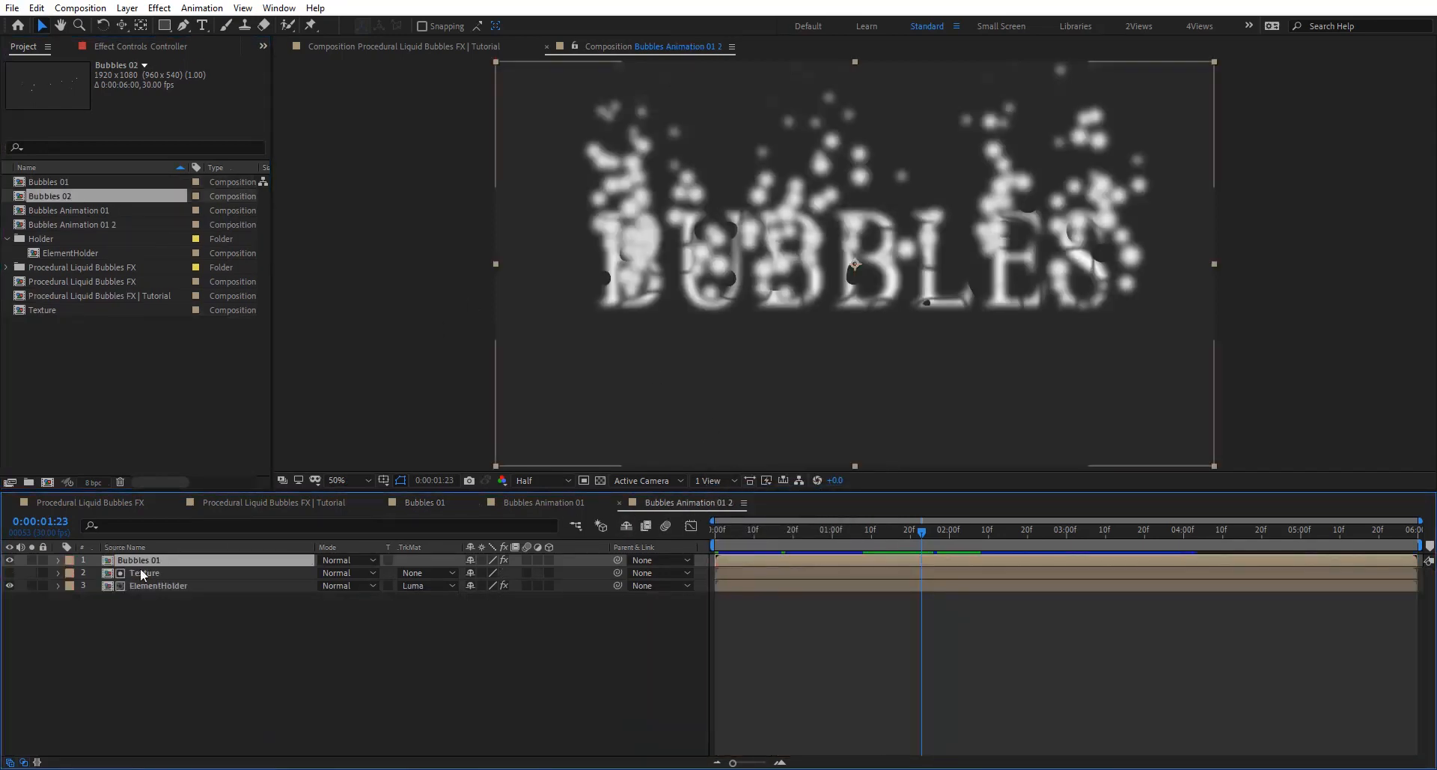
{"action": "left_click_drag", "start_coordinate": [69, 195], "coordinate": [204, 563]}
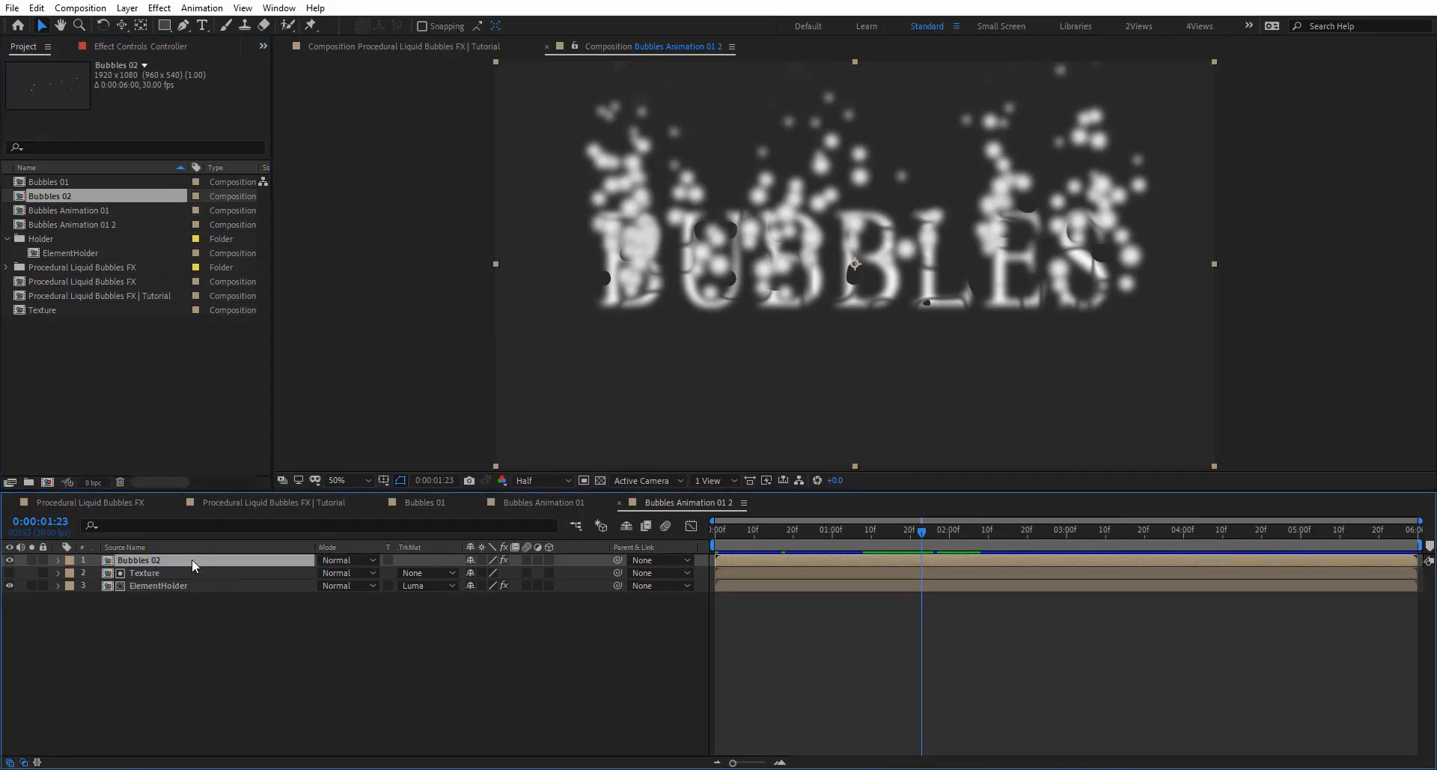
Step: Open the Bubbles 02 composition and show the effect settings of its topmost Bubbles layer
{"action": "double_click", "coordinate": [191, 559]}
{"action": "left_click", "coordinate": [177, 559]}
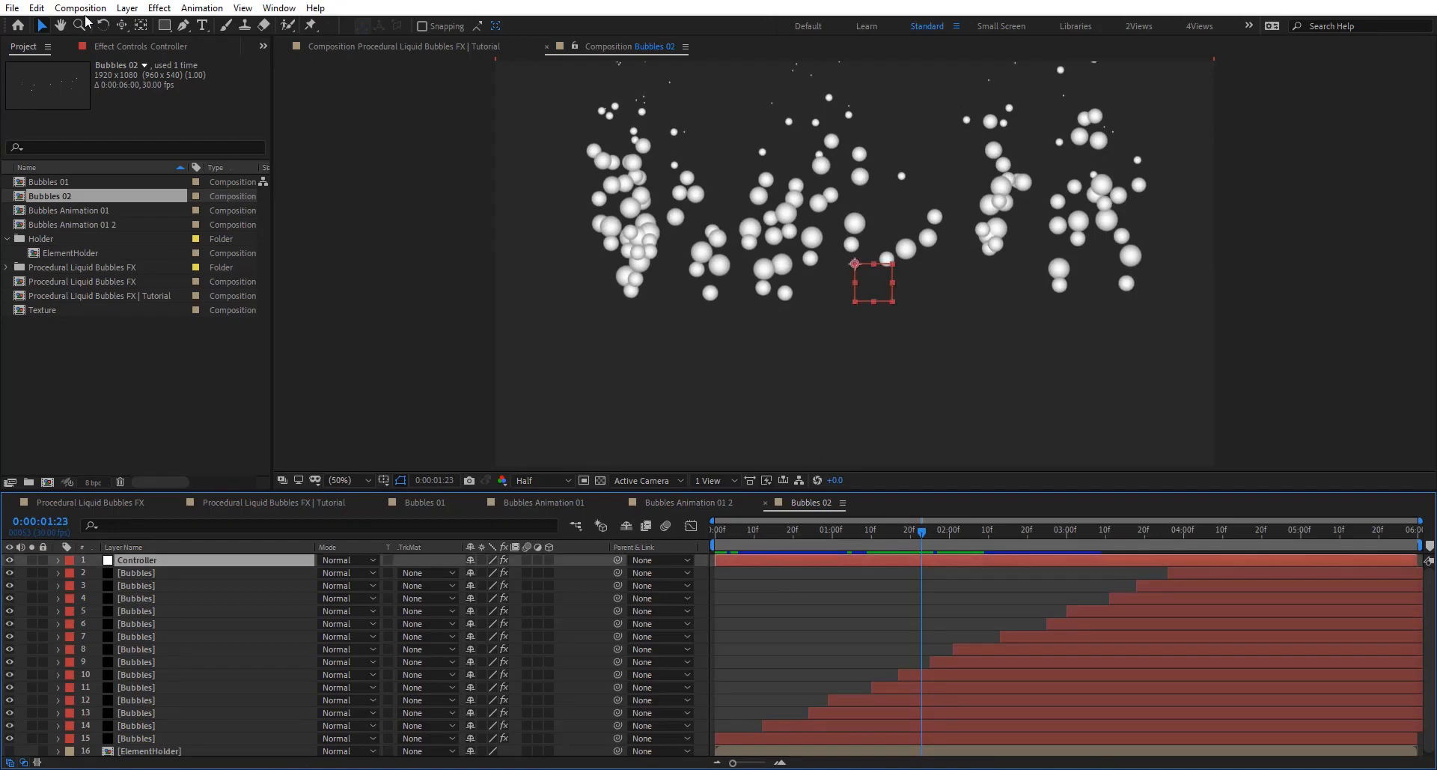
{"action": "left_click", "coordinate": [128, 46]}
{"action": "left_click", "coordinate": [88, 46]}
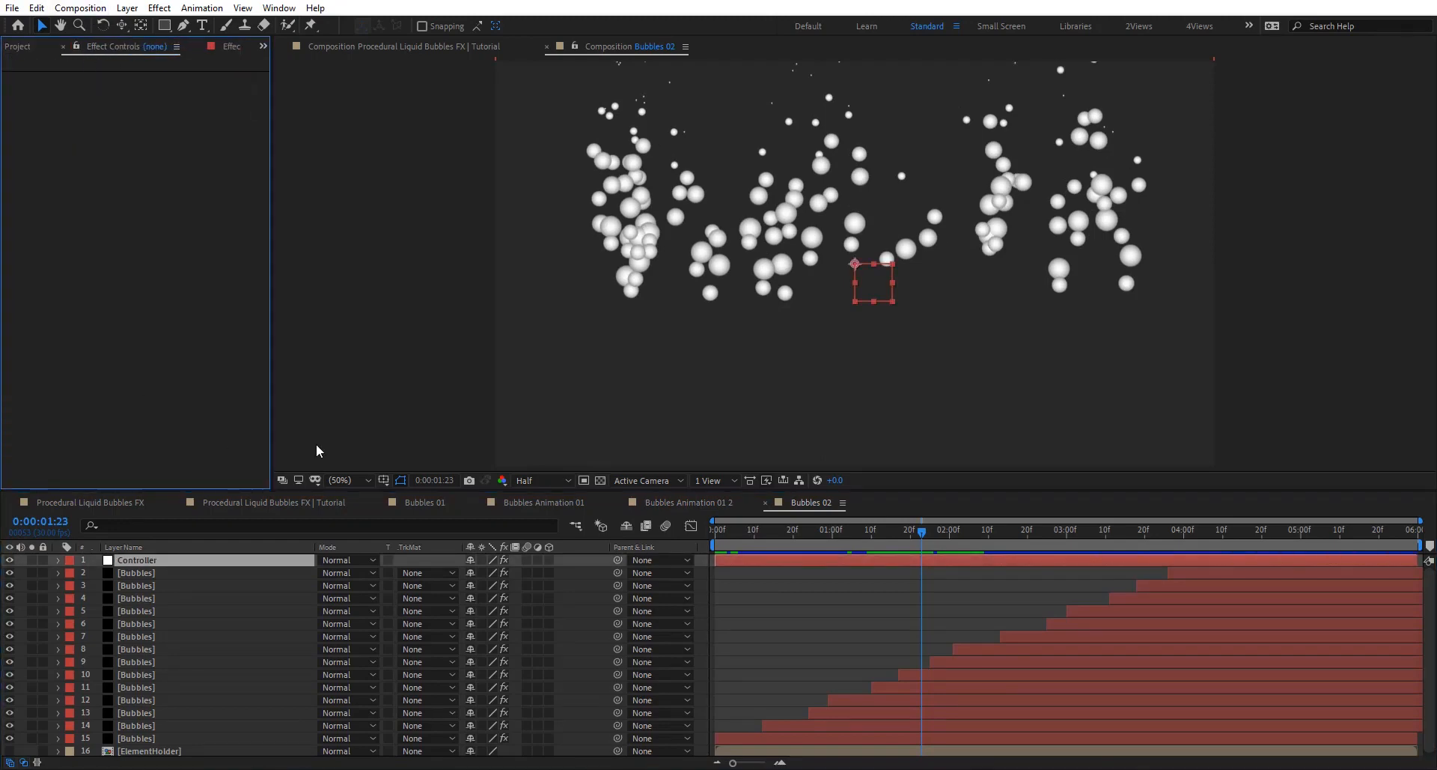
{"action": "left_click", "coordinate": [166, 572]}
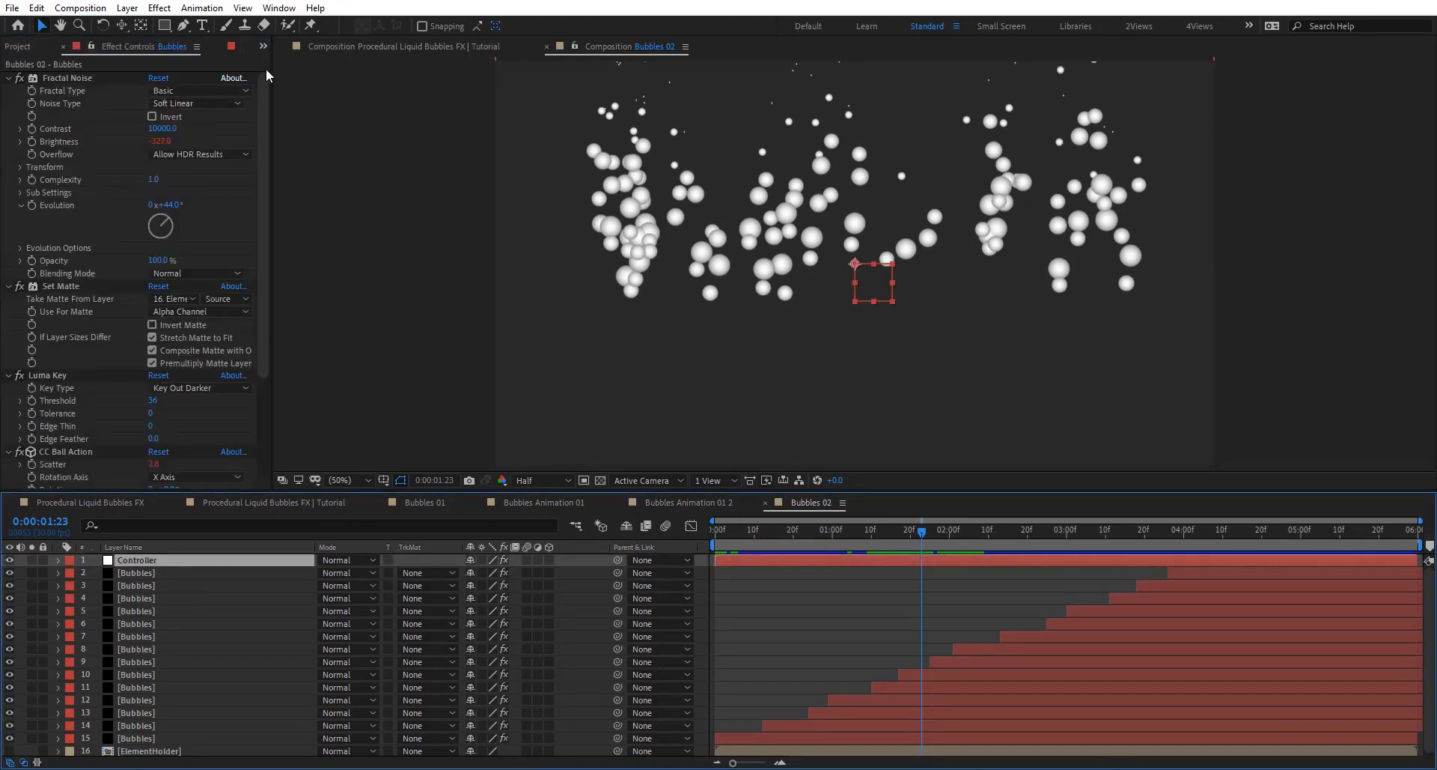
Step: In Bubbles 02, set the Controller's nBubbles slider to -1503 and its Seeds slider to 56
{"action": "left_click", "coordinate": [263, 46]}
{"action": "left_click", "coordinate": [320, 97]}
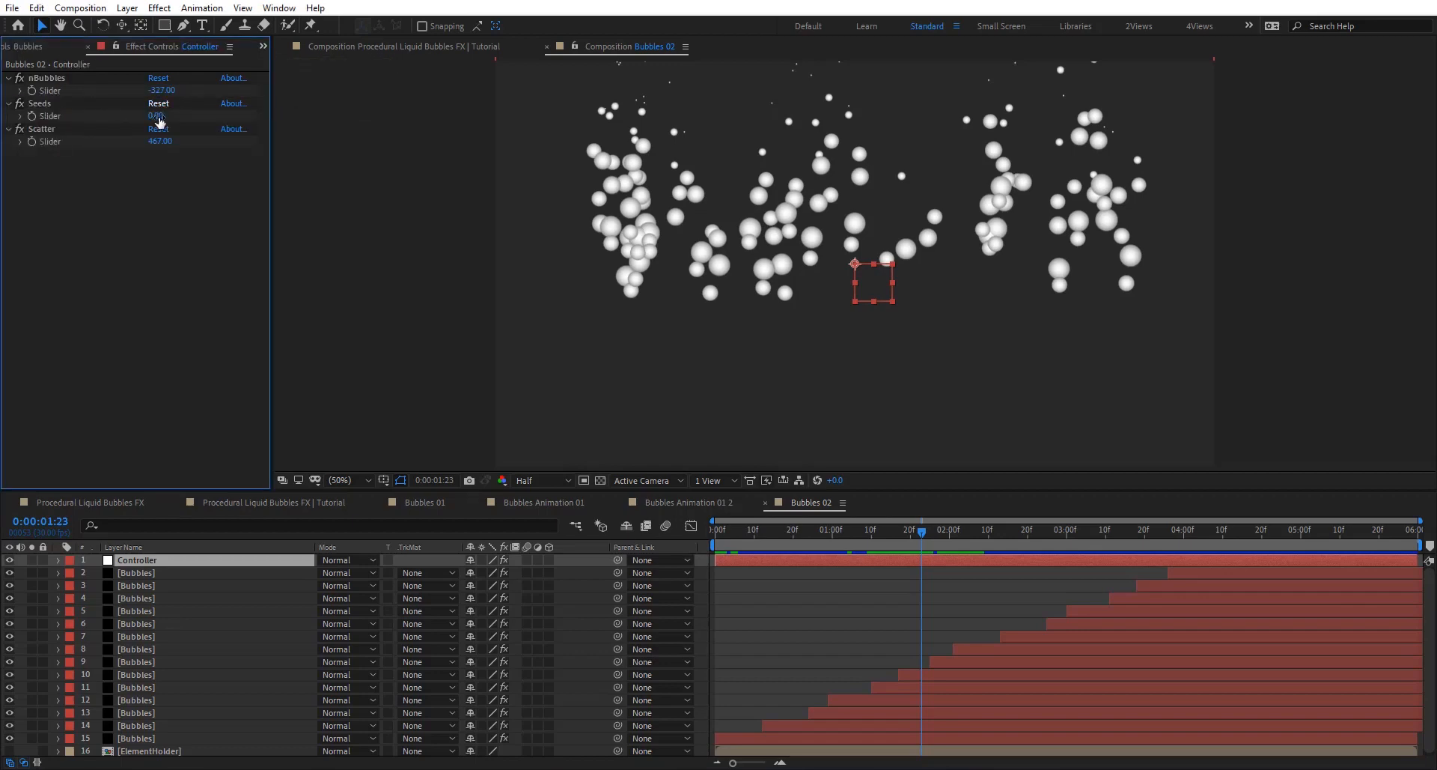
{"action": "left_click_drag", "start_coordinate": [169, 117], "coordinate": [2, 98]}
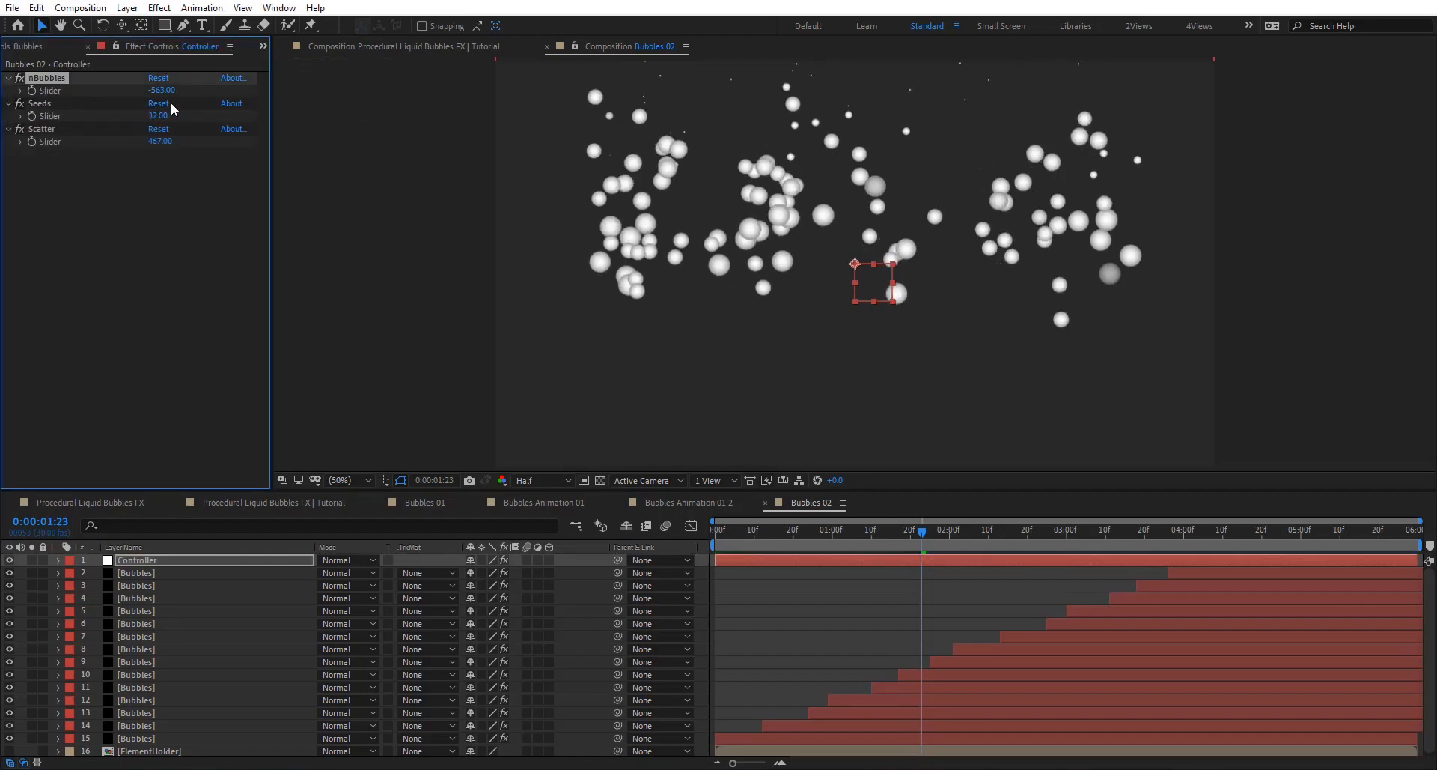
{"action": "left_click_drag", "start_coordinate": [161, 89], "coordinate": [47, 103]}
{"action": "left_click_drag", "start_coordinate": [163, 117], "coordinate": [182, 116]}
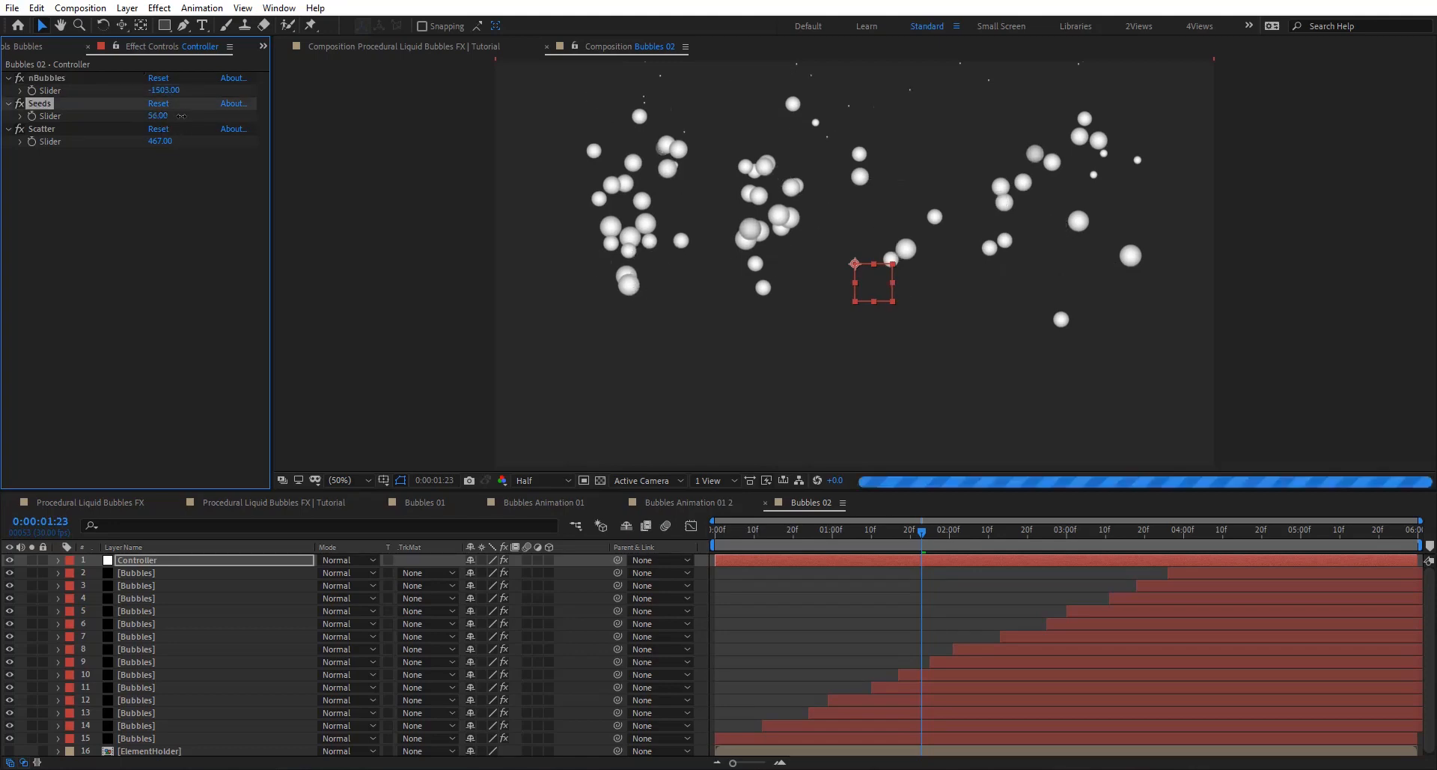
{"action": "left_click_drag", "start_coordinate": [929, 533], "coordinate": [913, 563]}
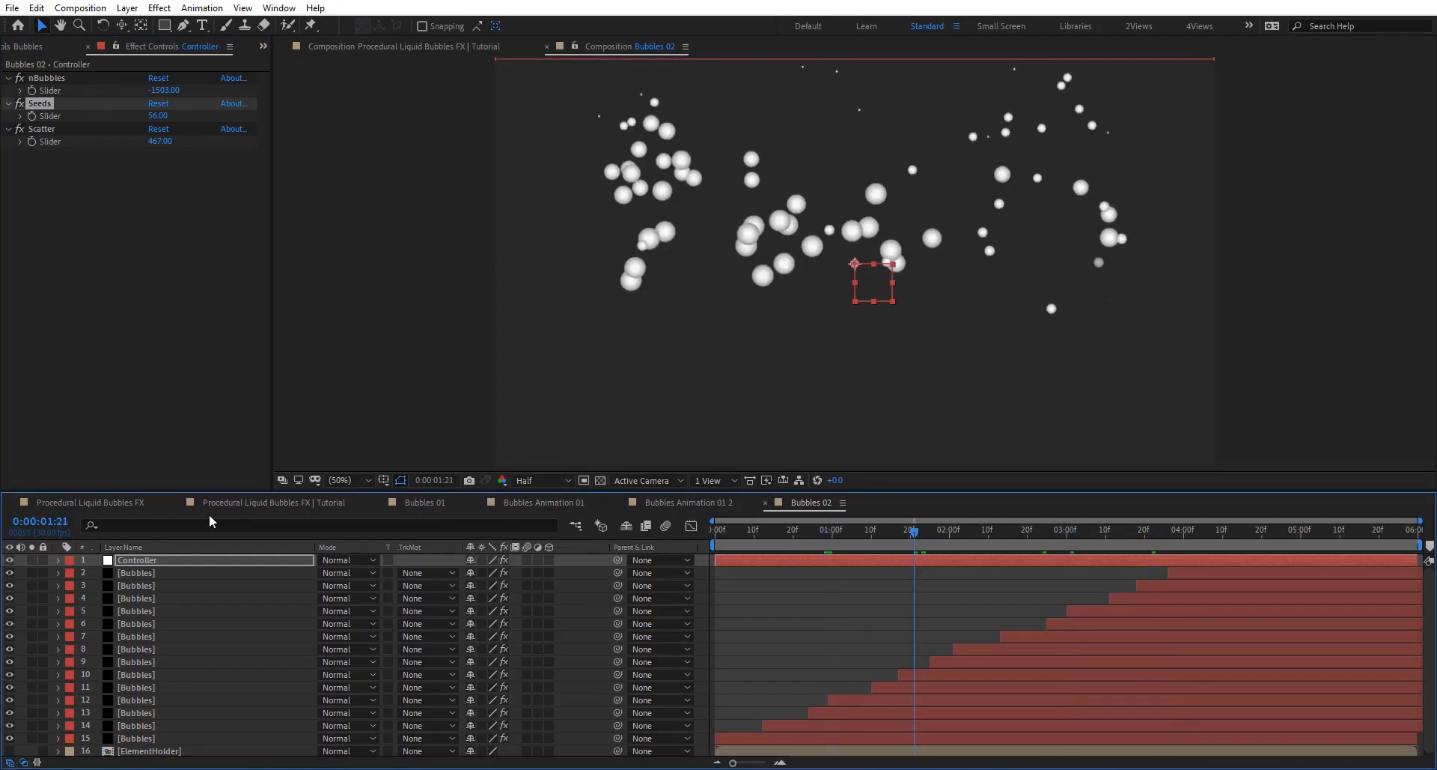
Step: Replace the source of the upper Bubbles Animation 01, Shadow 2, Highlights 3 and Highlights 4 layers with Bubbles Animation 01 2
{"action": "left_click", "coordinate": [300, 502]}
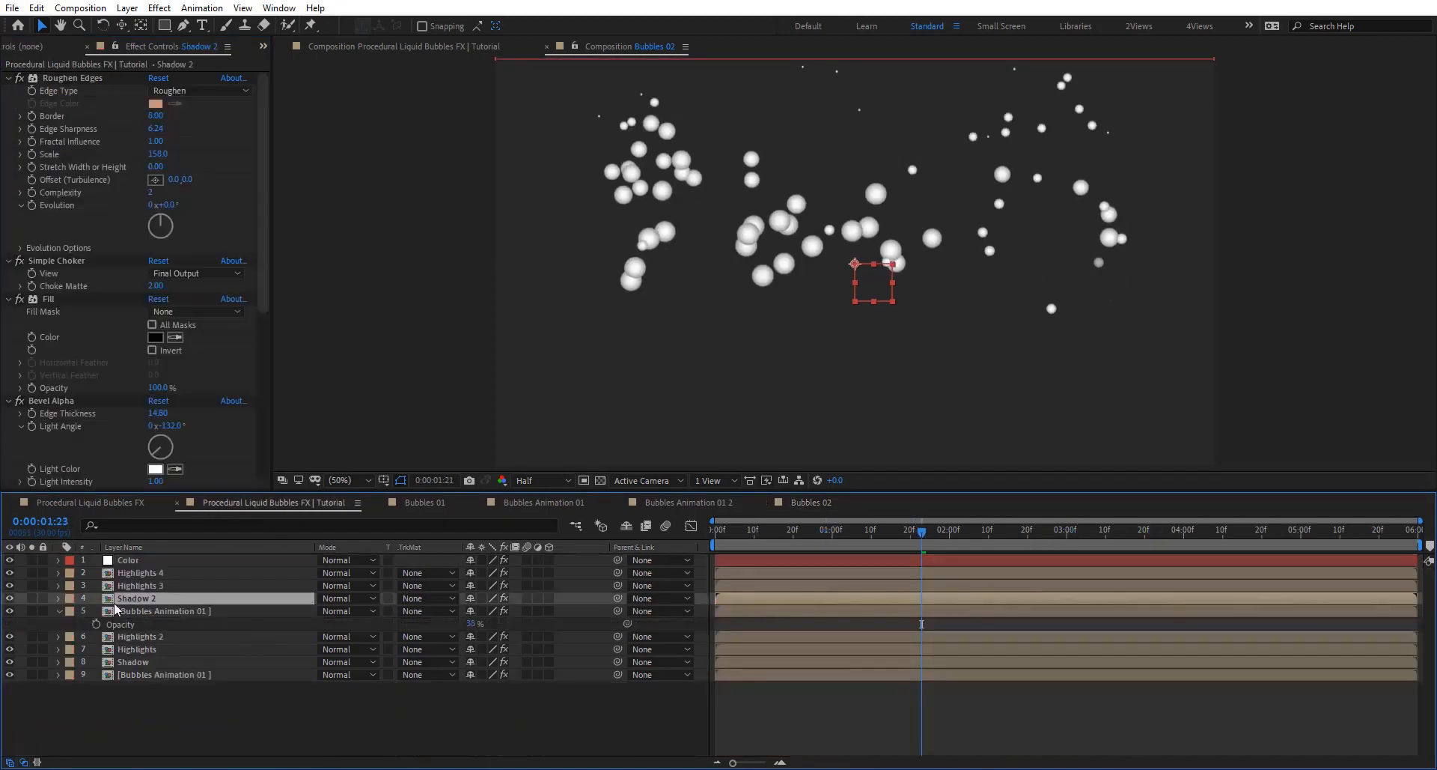
{"action": "left_click", "coordinate": [158, 585], "text": "shift"}
{"action": "left_click", "coordinate": [159, 574], "text": "shift"}
{"action": "left_click", "coordinate": [132, 271]}
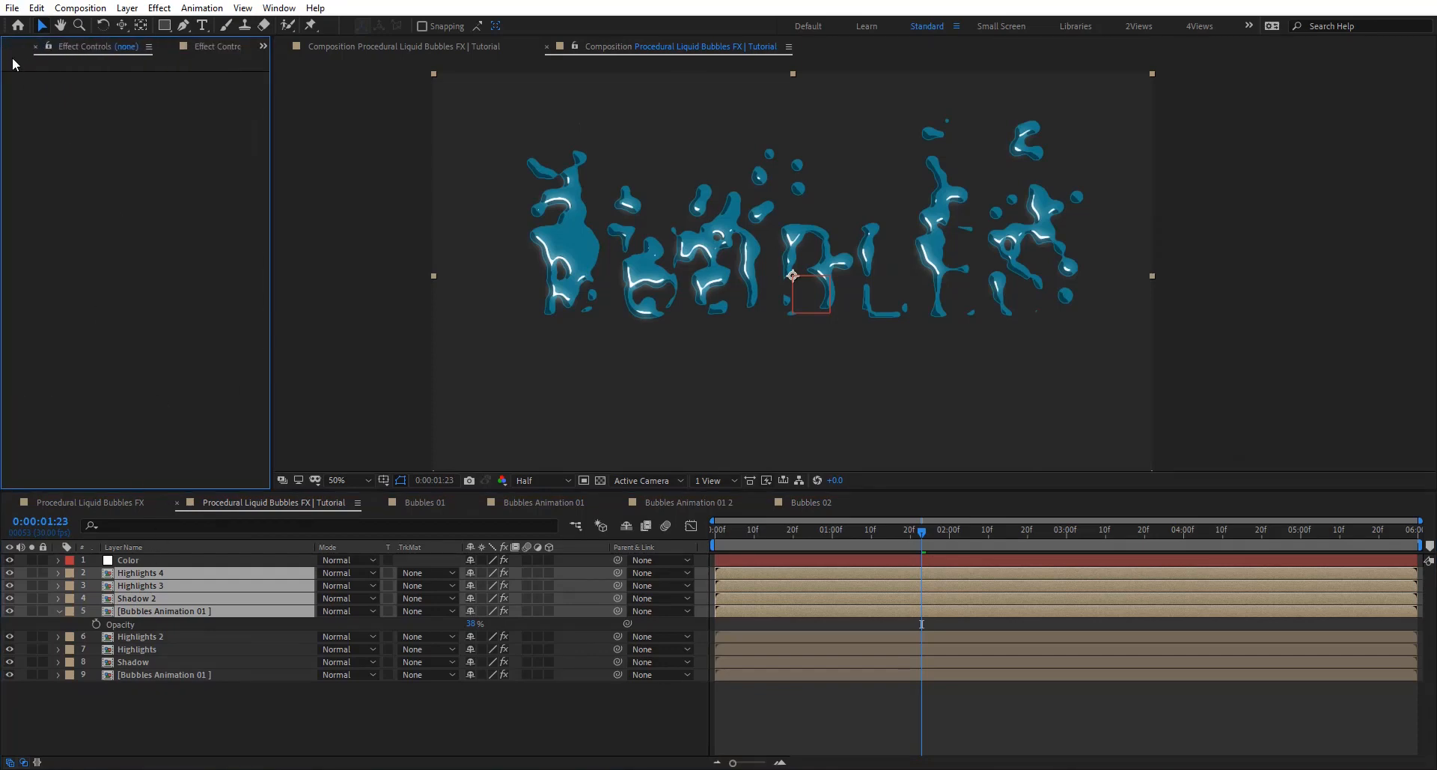
{"action": "key", "text": "ctrl+0"}
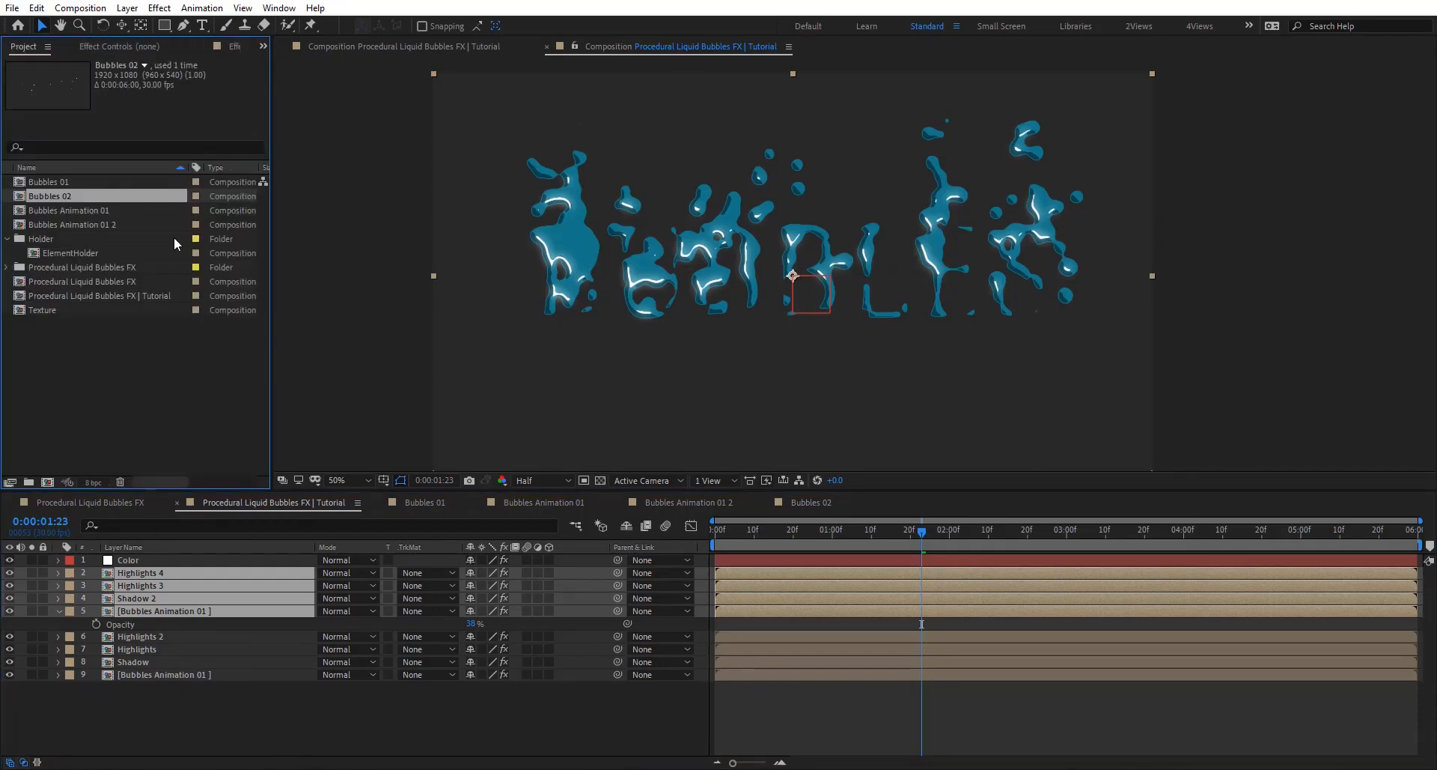
{"action": "left_click", "coordinate": [96, 226]}
{"action": "left_click_drag", "start_coordinate": [171, 604], "coordinate": [156, 595]}
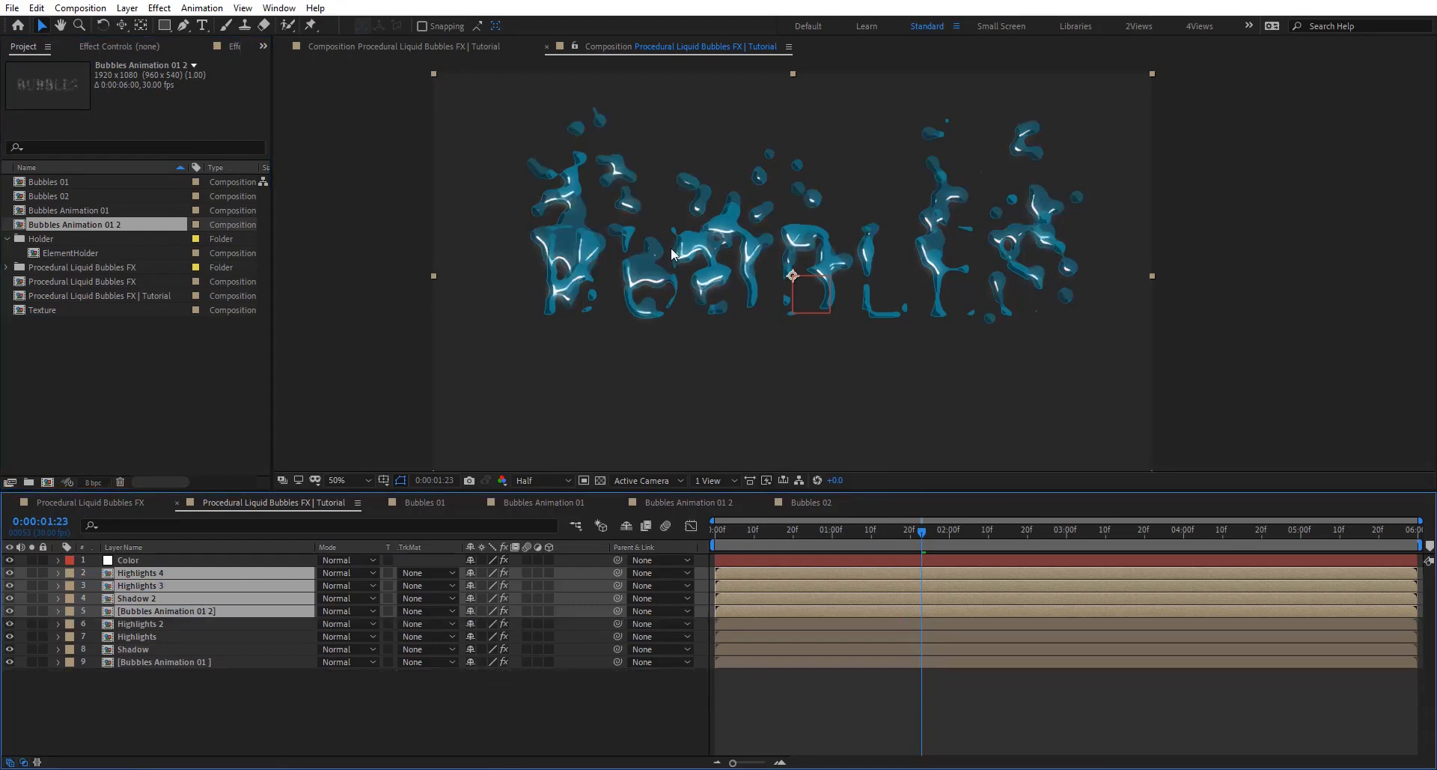
{"action": "left_click", "coordinate": [796, 532]}
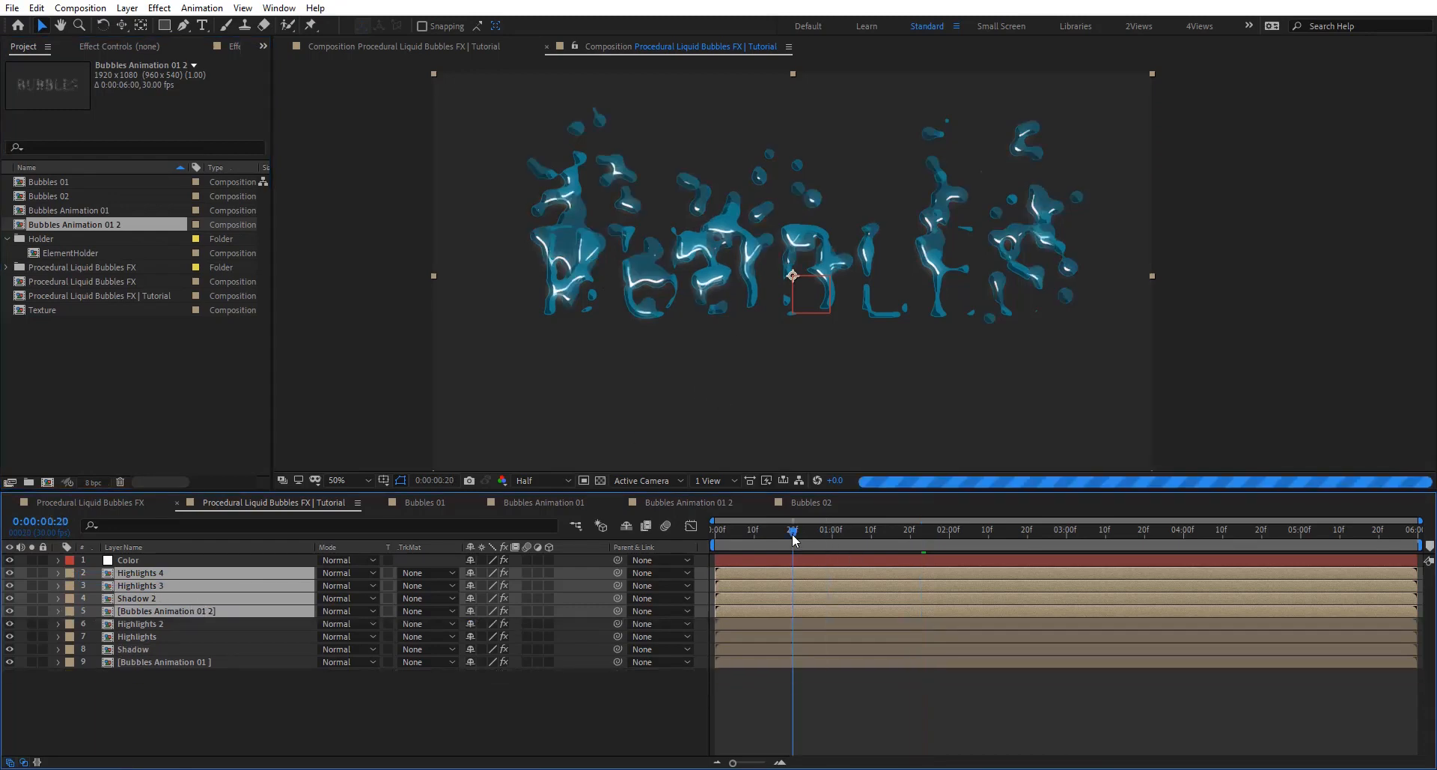
{"action": "left_click", "coordinate": [833, 533]}
Step: Set the Bubbles Animation 01 2 layer's Opacity to 66%
{"action": "left_click", "coordinate": [155, 682]}
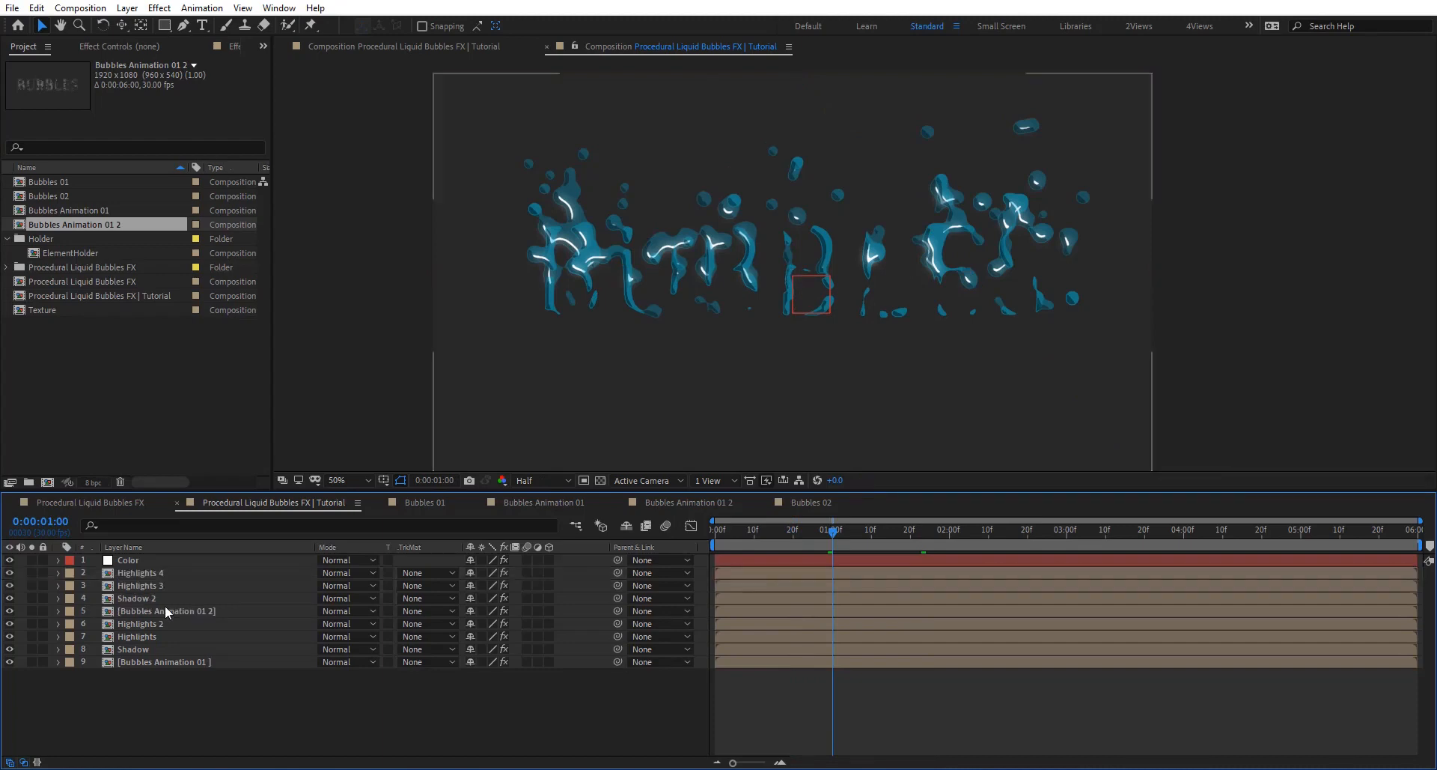
{"action": "left_click", "coordinate": [164, 609]}
{"action": "key", "text": "t"}
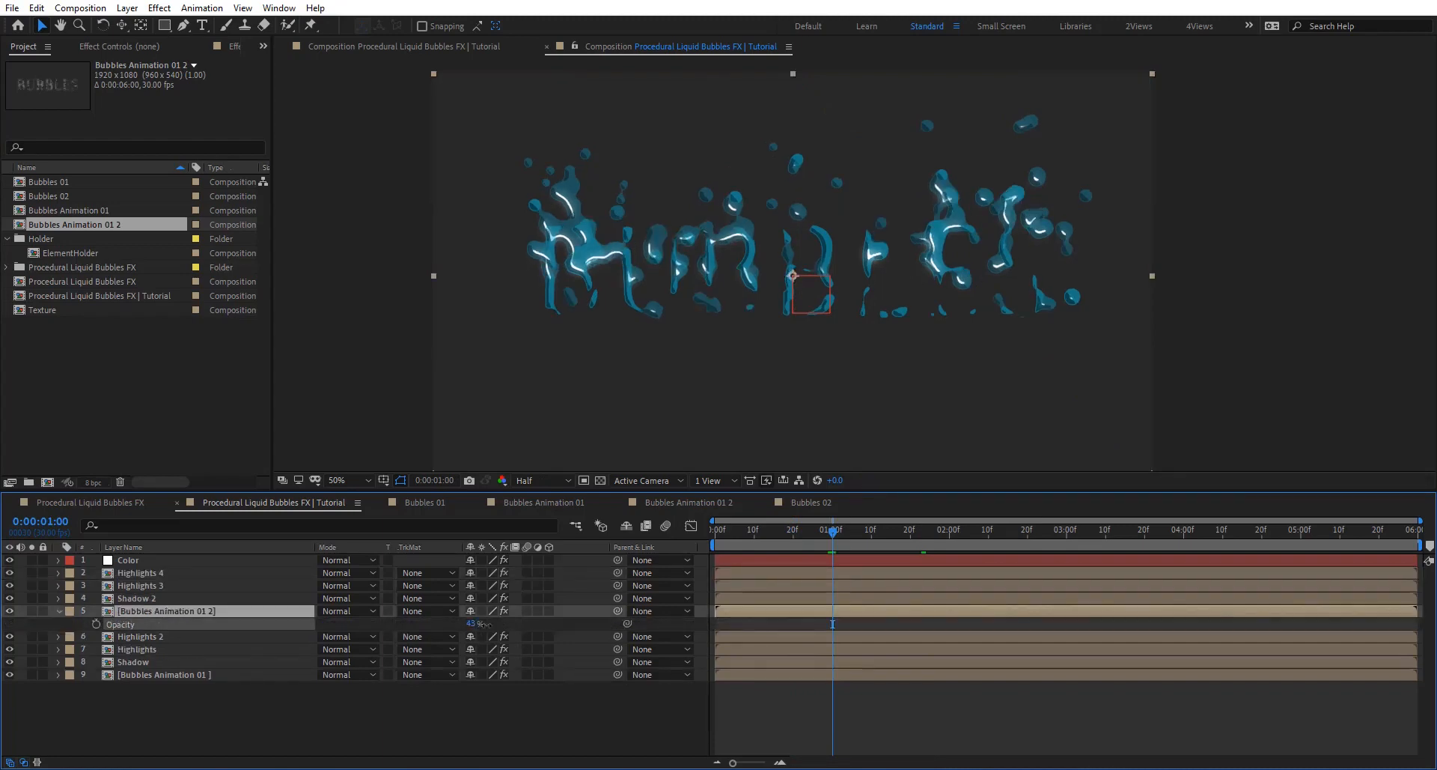
{"action": "left_click_drag", "start_coordinate": [512, 625], "coordinate": [524, 625]}
{"action": "key", "text": "Return"}
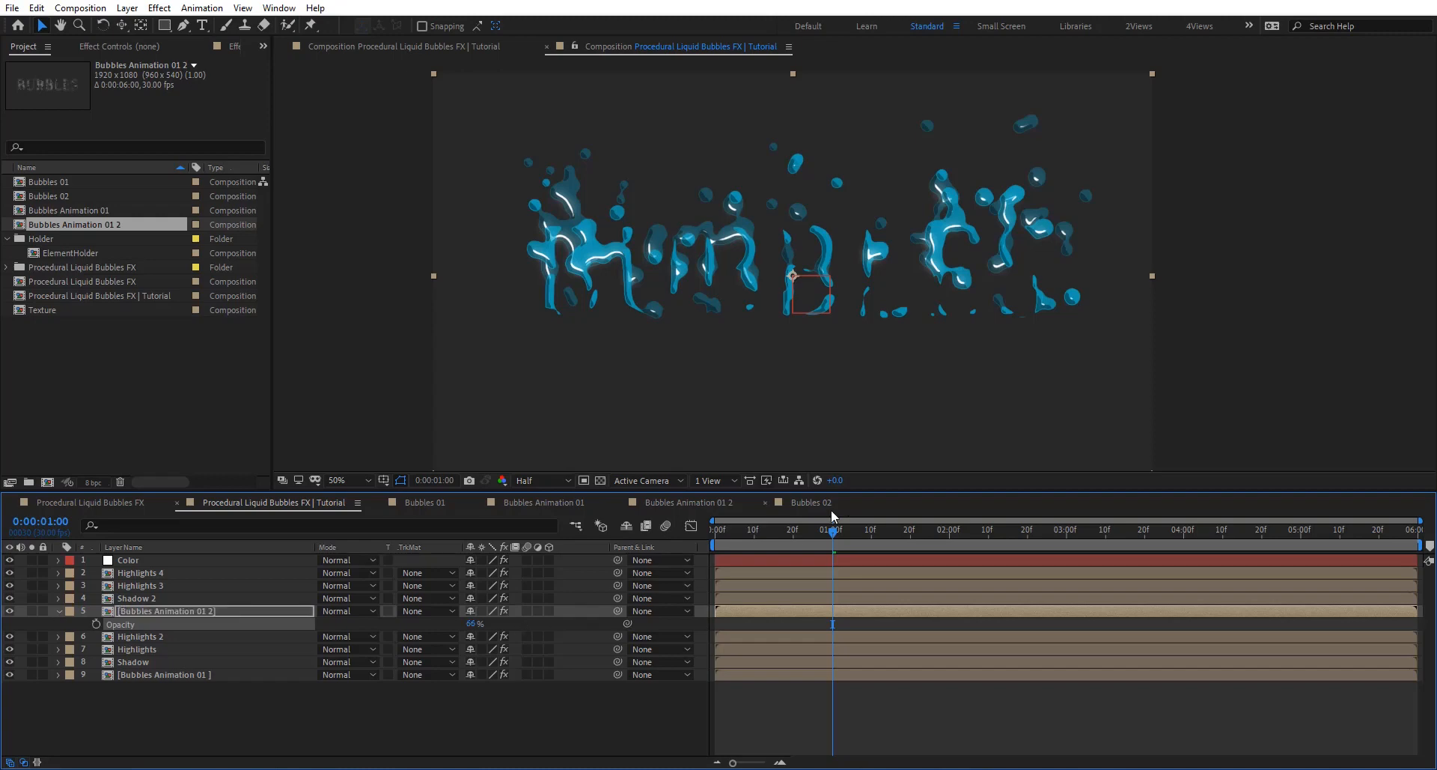
Step: Preview the tutorial composition from the start and stop the time indicator at 0:00:01:19
{"action": "left_click_drag", "start_coordinate": [831, 532], "coordinate": [669, 539]}
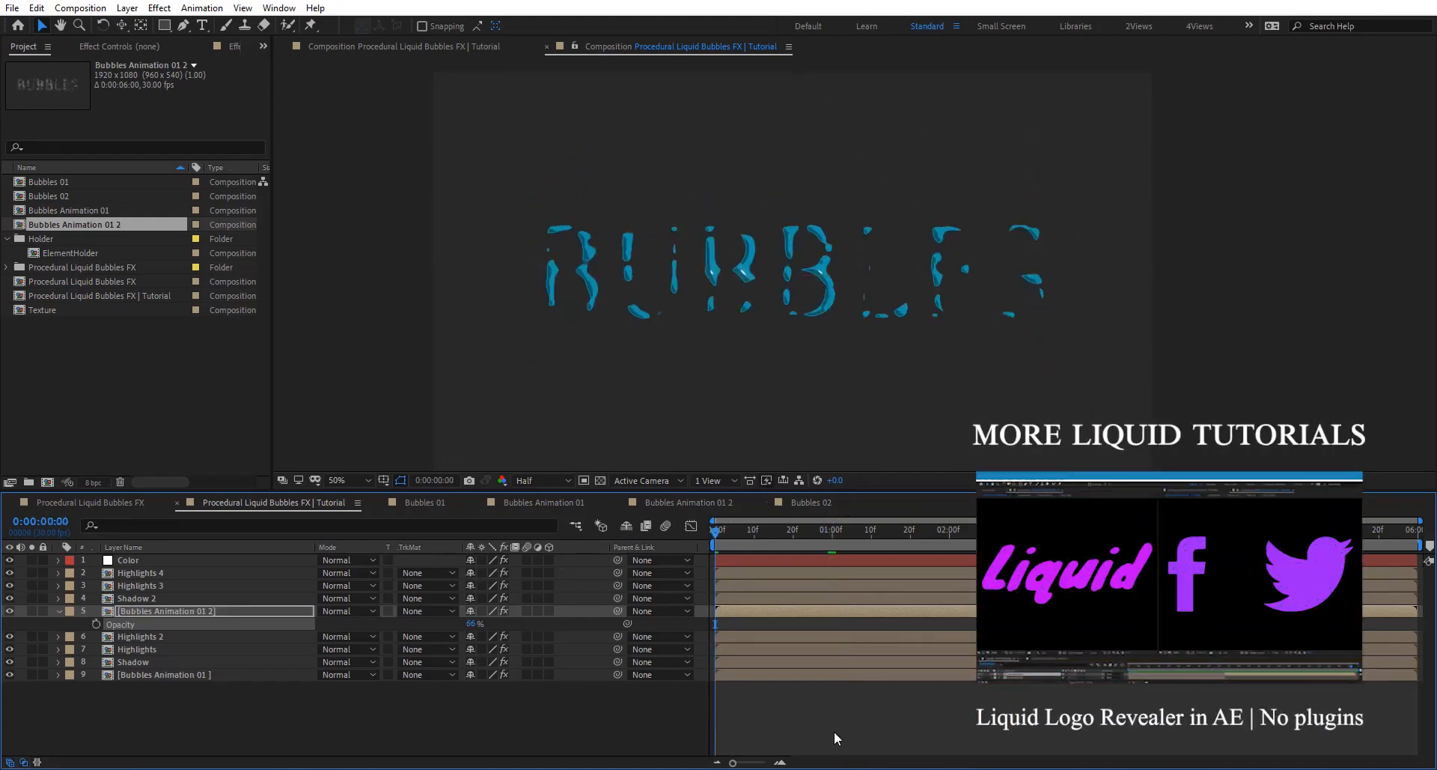
{"action": "left_click", "coordinate": [771, 712]}
{"action": "key", "text": "space"}
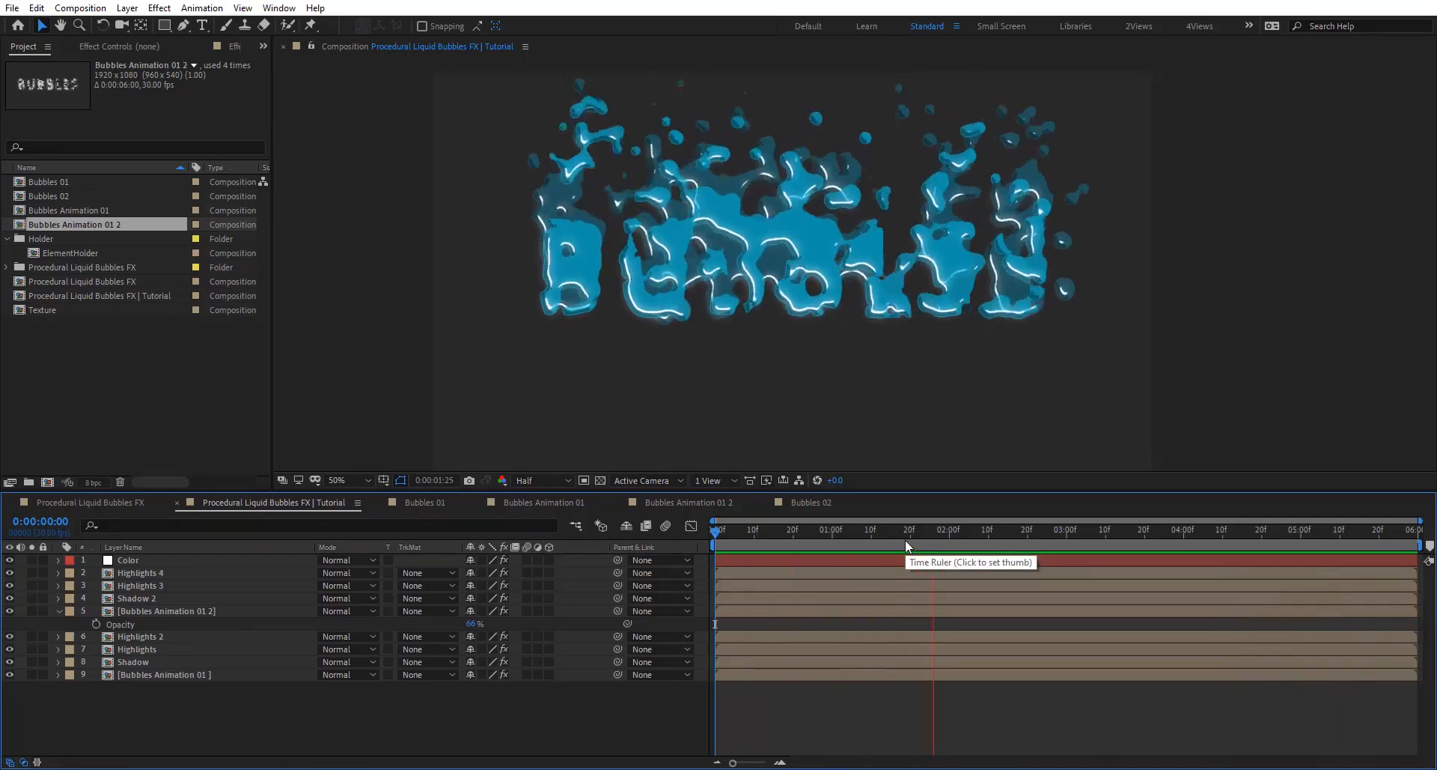
{"action": "left_click_drag", "start_coordinate": [905, 541], "coordinate": [847, 555]}
{"action": "key", "text": "space"}
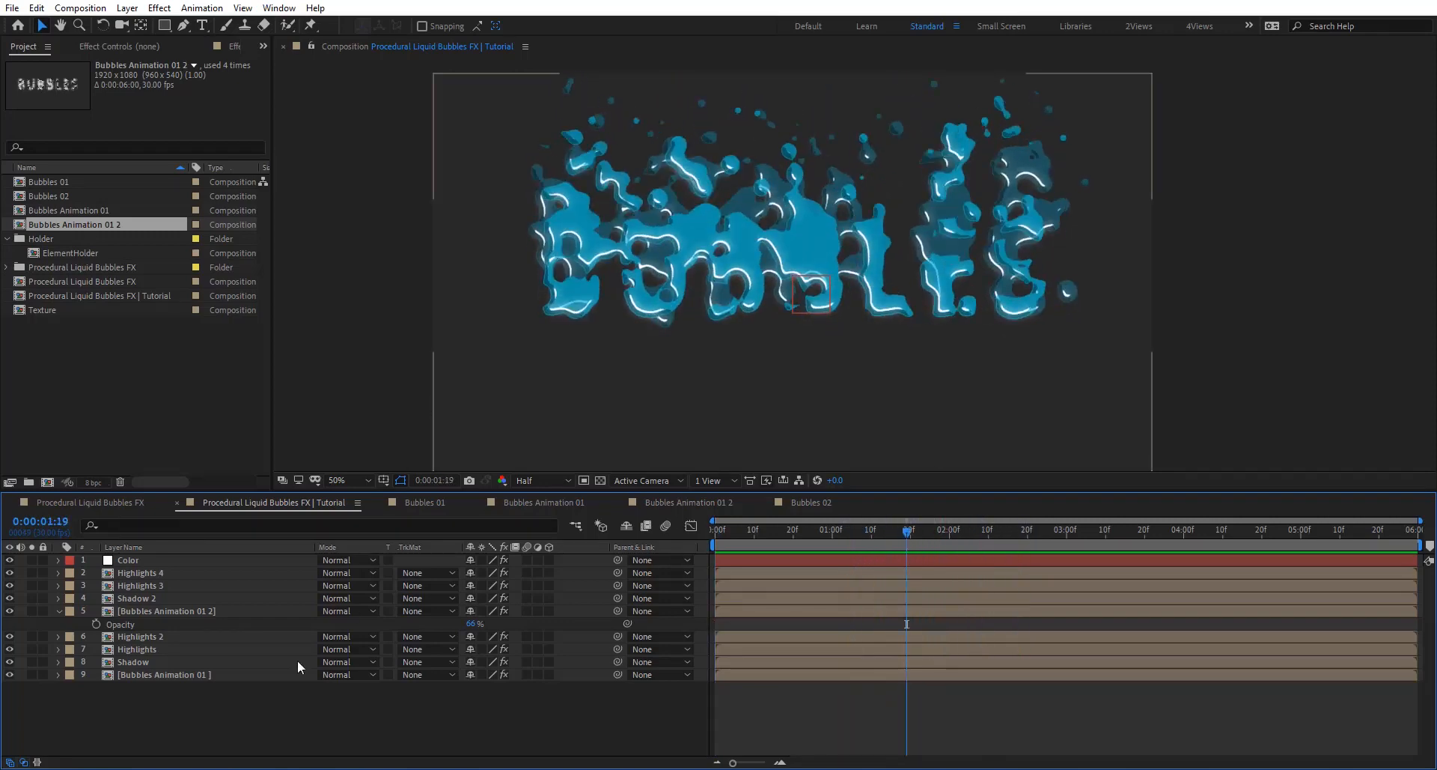
Step: Add a second viewer for the tutorial composition and open the Texture composition nested in Bubbles Animation 01
{"action": "left_click", "coordinate": [177, 676]}
{"action": "left_click", "coordinate": [243, 8]}
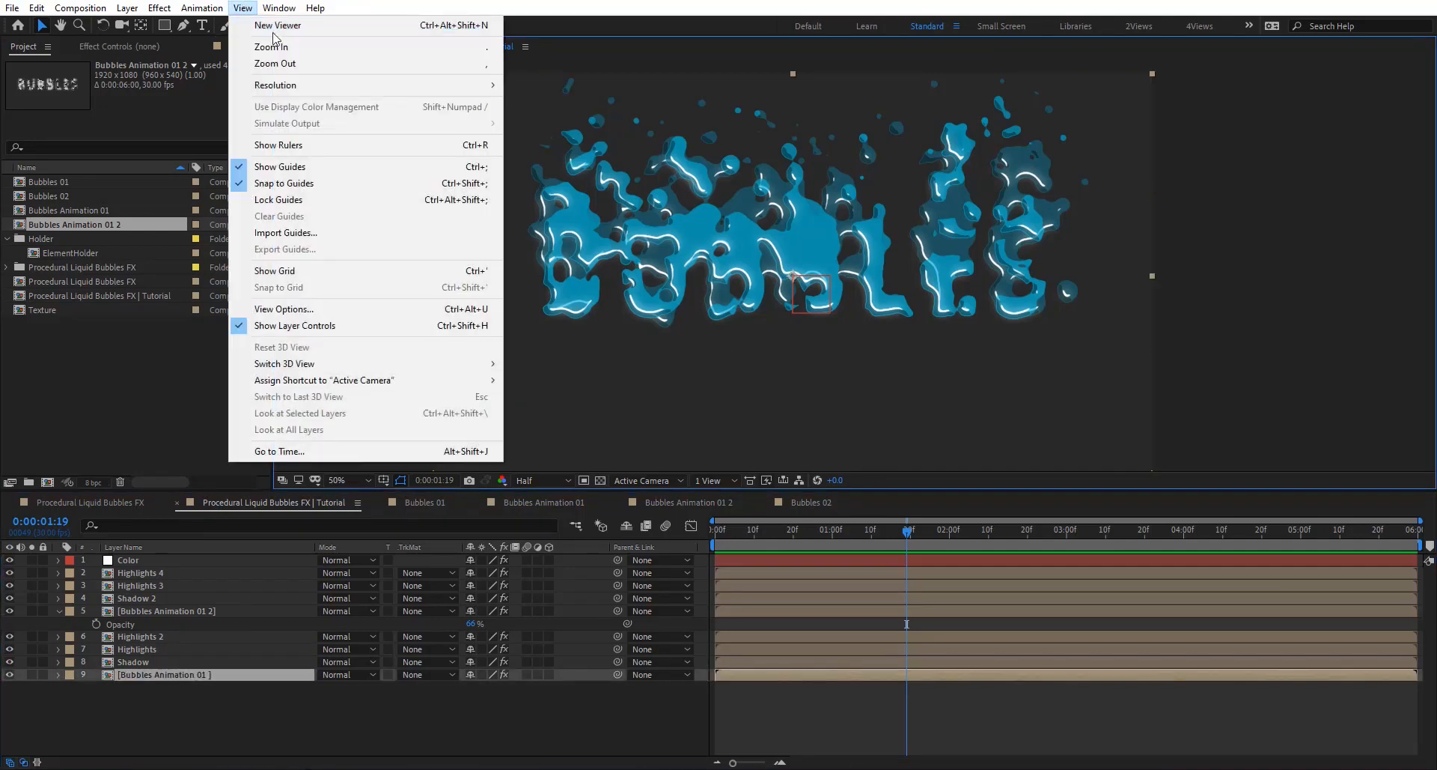
{"action": "left_click", "coordinate": [276, 25]}
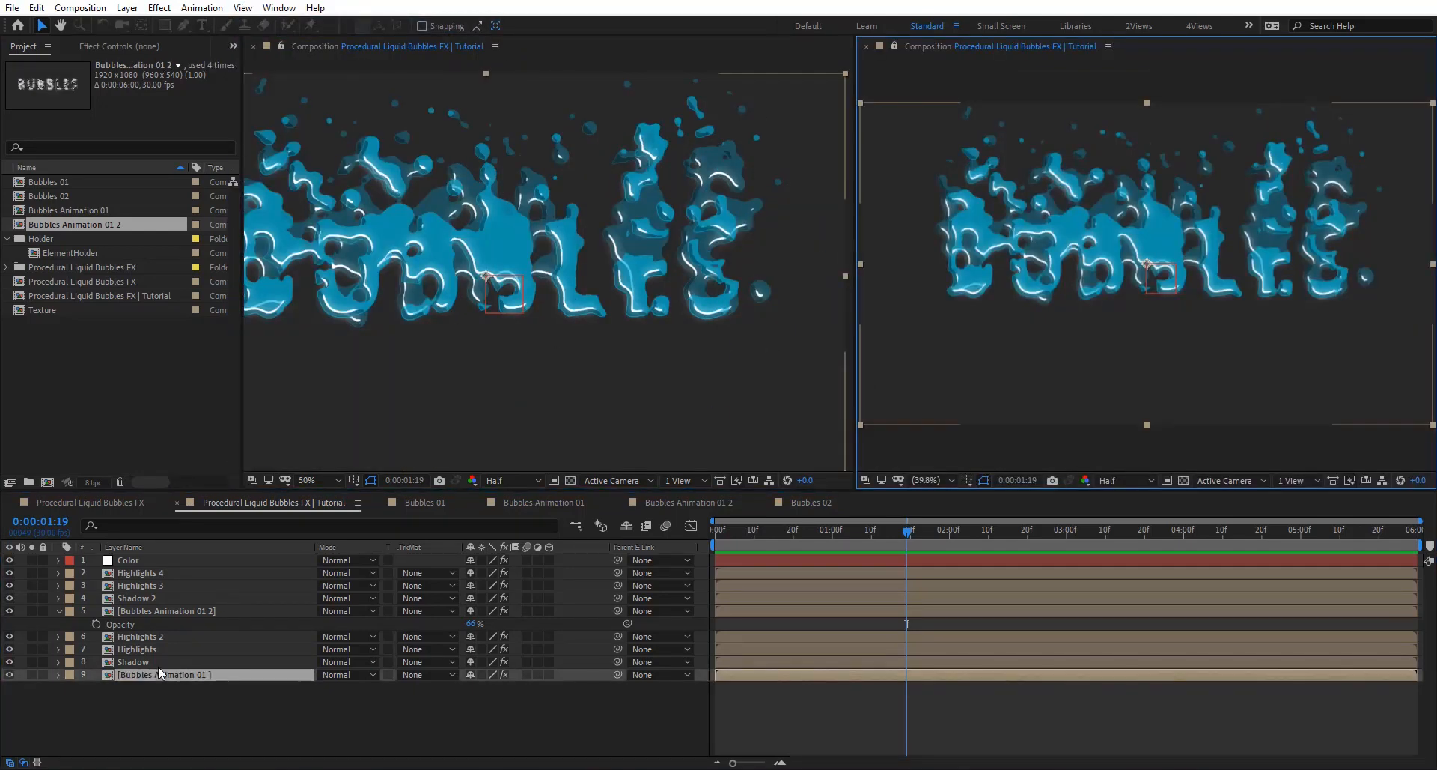
{"action": "key", "text": "Tab"}
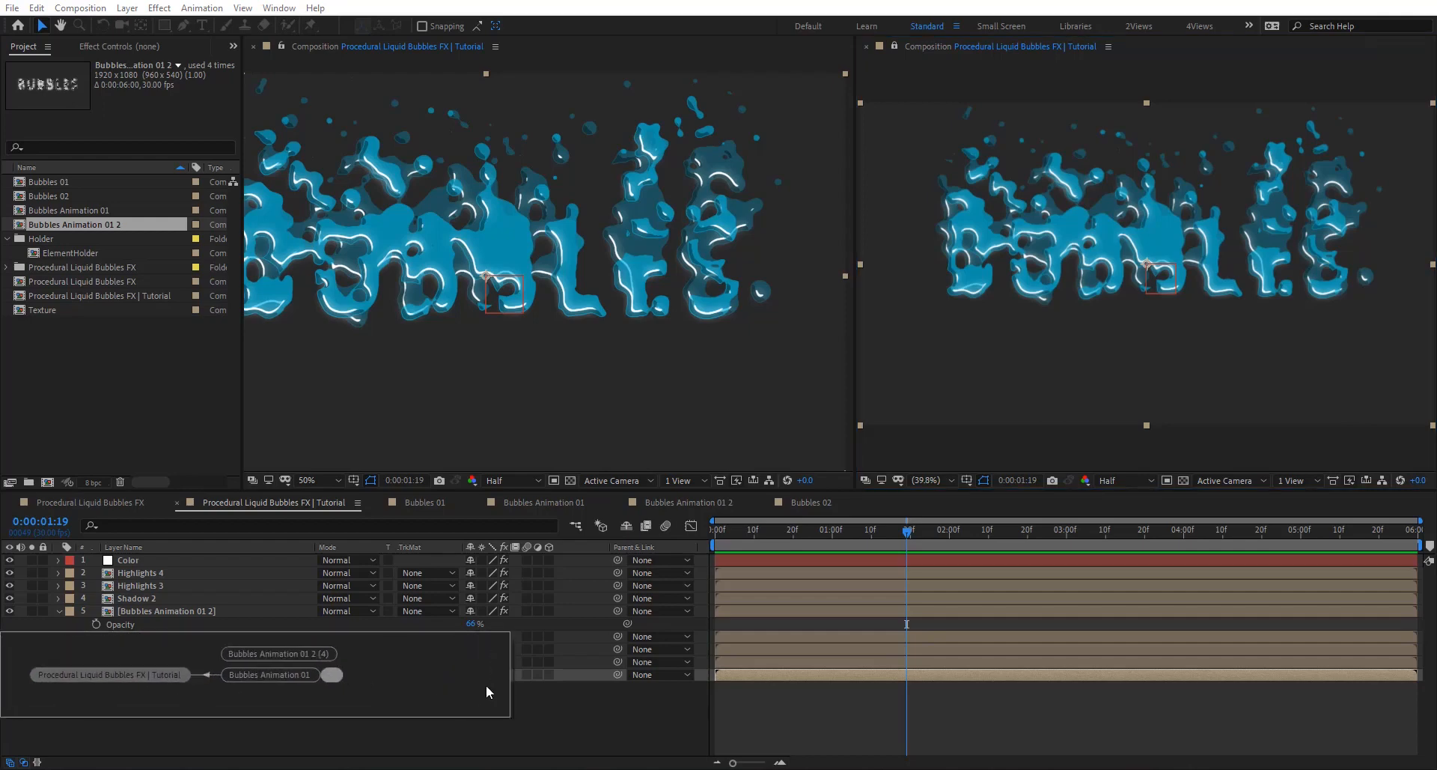
{"action": "left_click", "coordinate": [407, 672]}
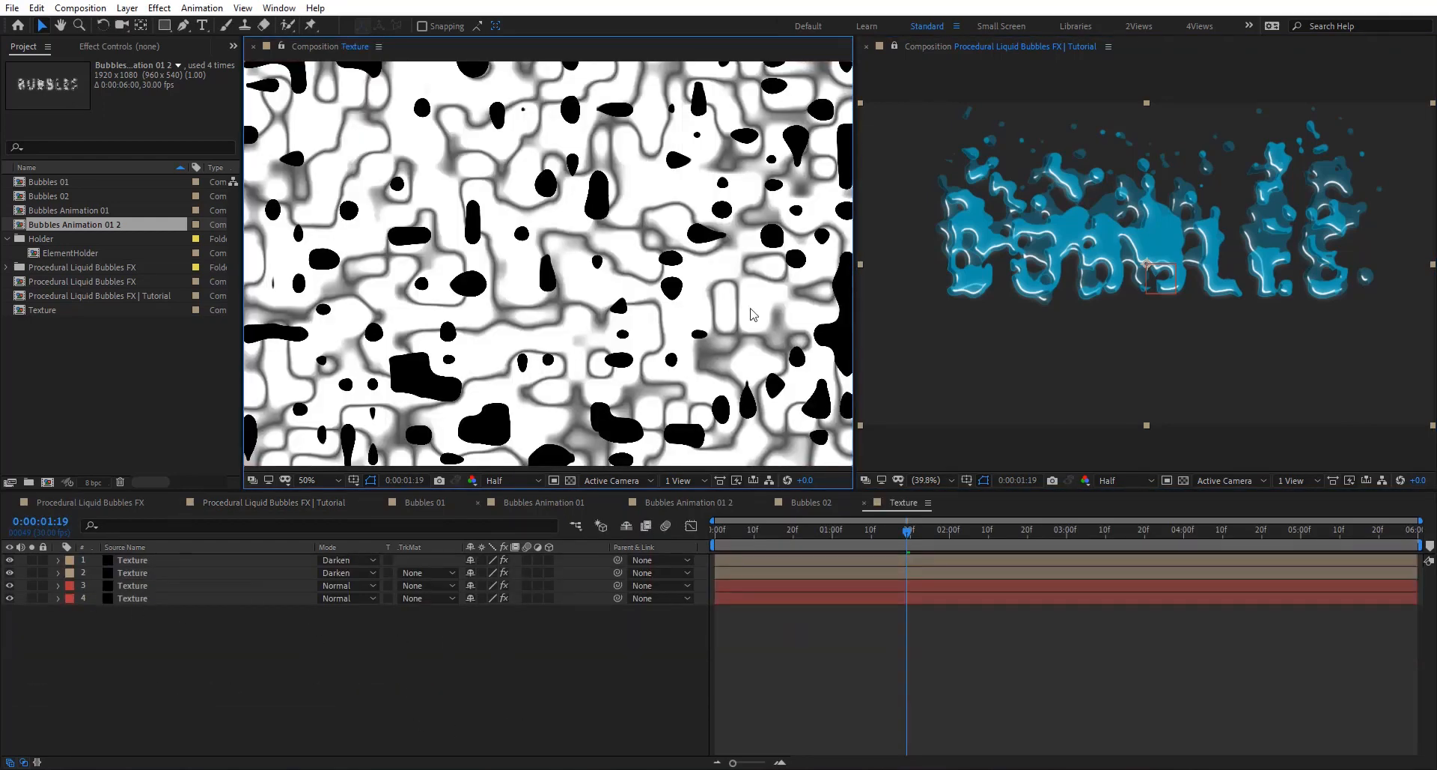
Step: Set the second Texture layer's Fractal Noise Scale to 70 and raise its Brightness
{"action": "left_click", "coordinate": [165, 573]}
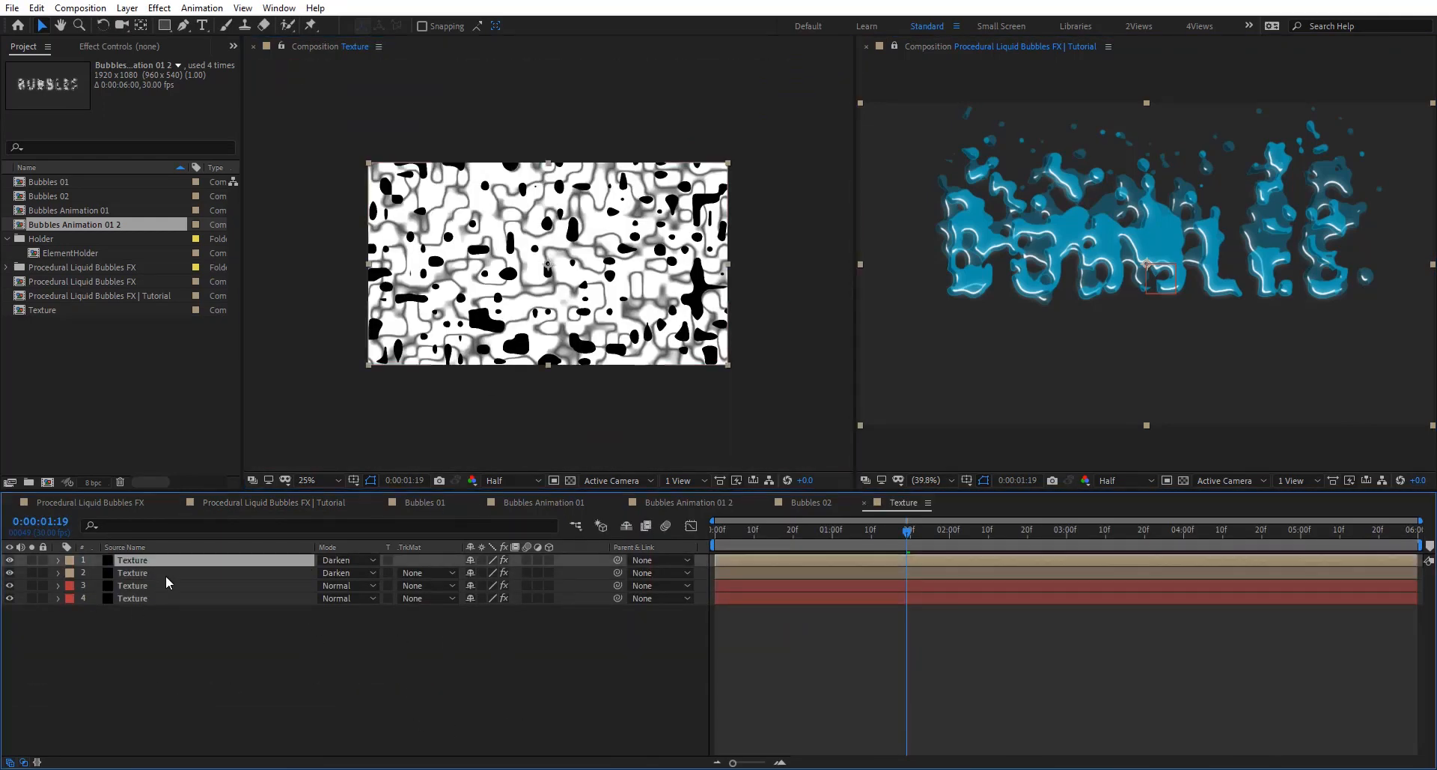
{"action": "left_click", "coordinate": [137, 48]}
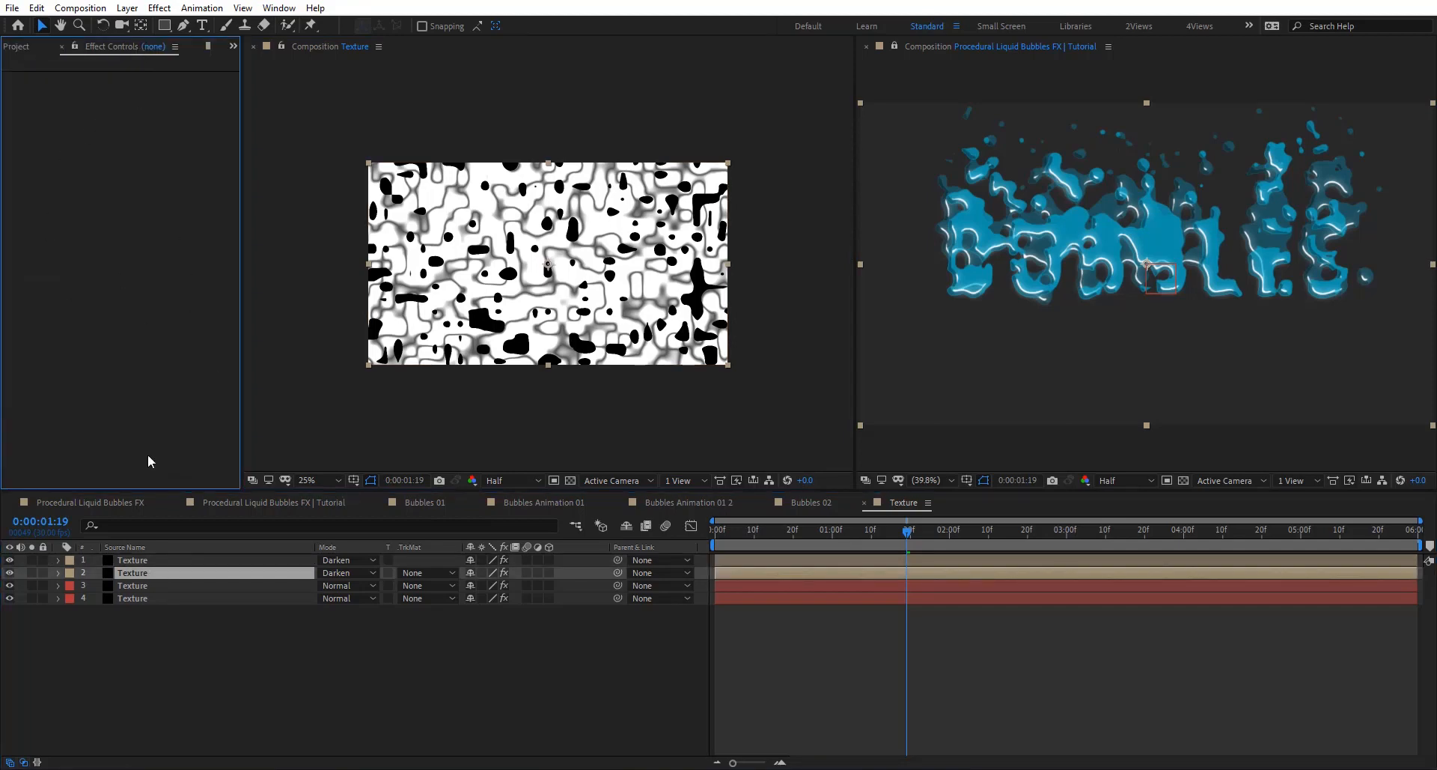
{"action": "left_click", "coordinate": [61, 49]}
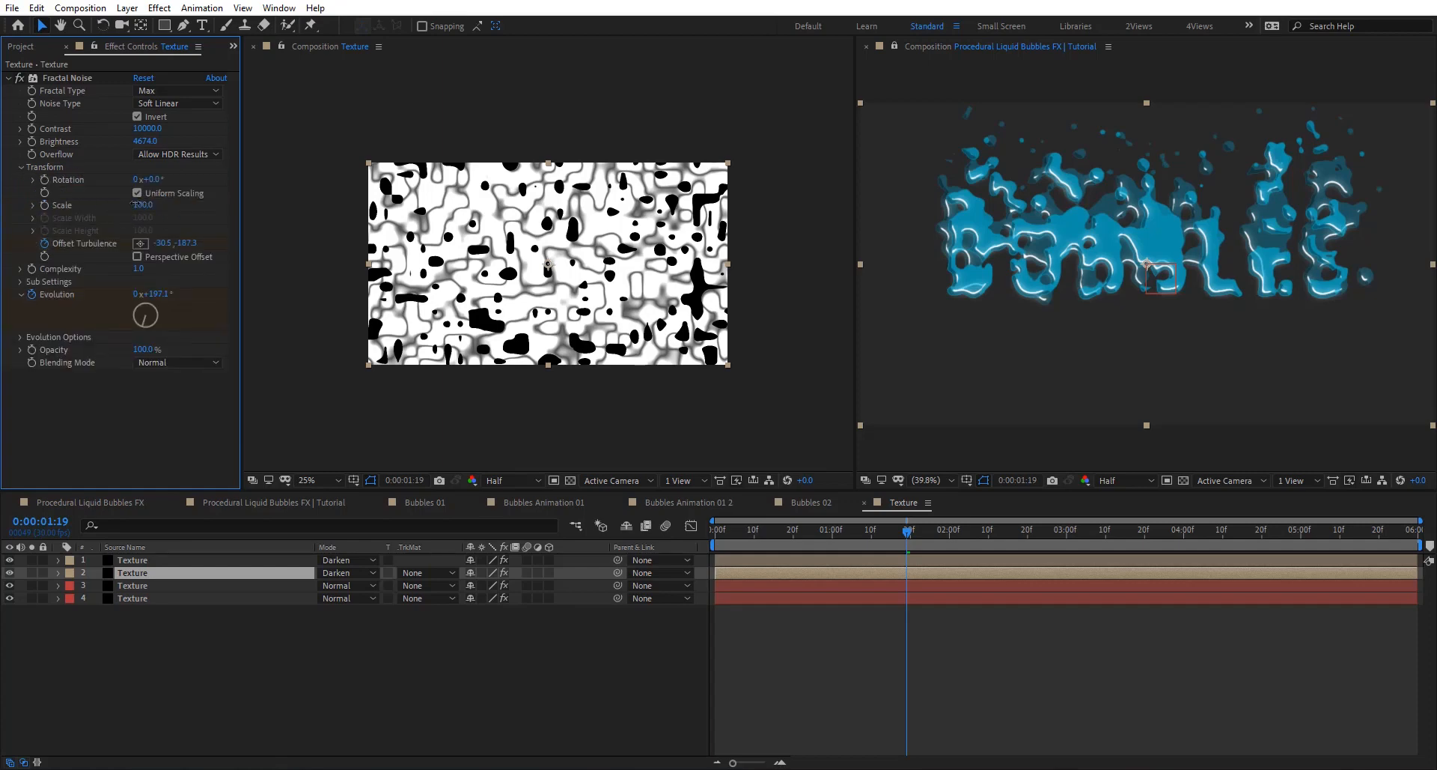
{"action": "left_click_drag", "start_coordinate": [136, 203], "coordinate": [125, 203]}
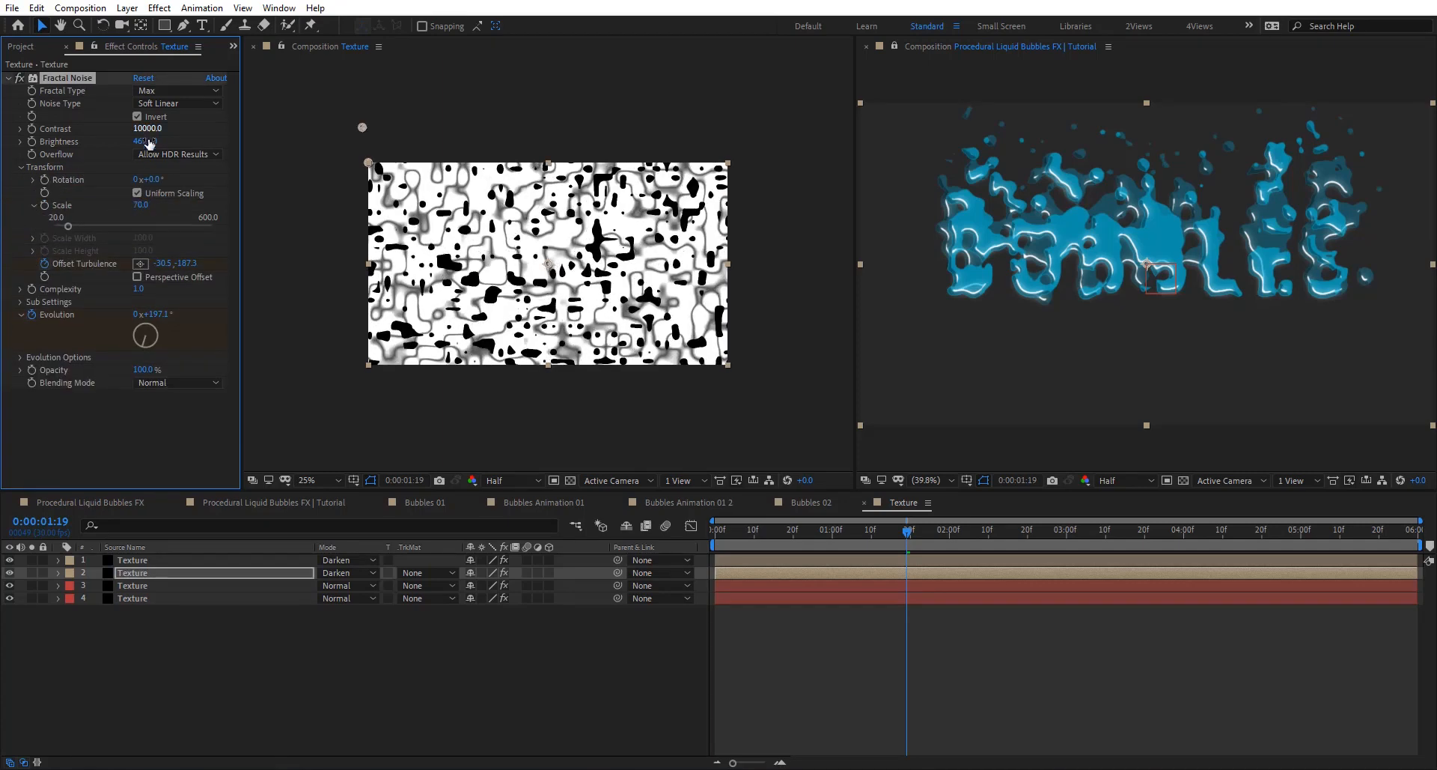
{"action": "left_click_drag", "start_coordinate": [149, 143], "coordinate": [1324, 245]}
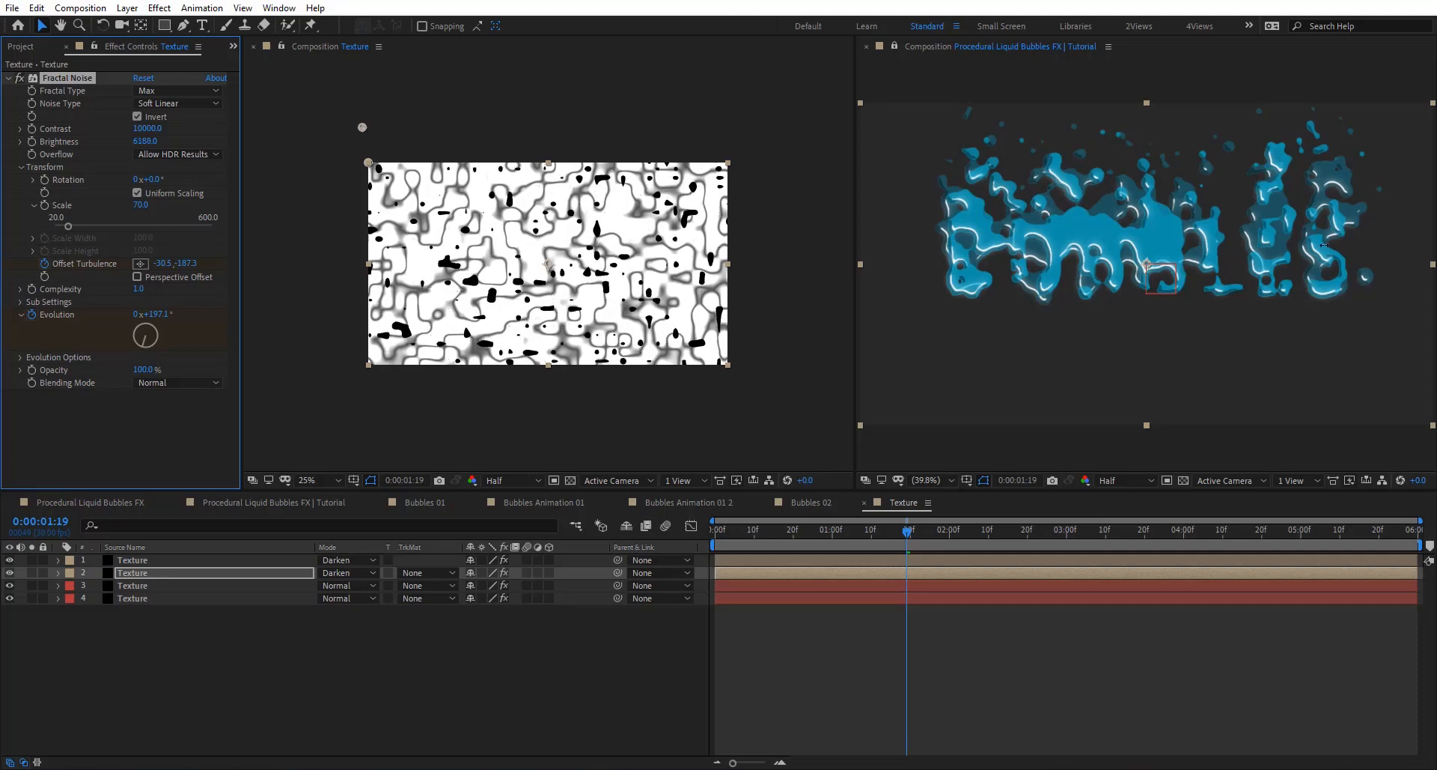
Step: Set the topmost Texture layer's Fractal Noise Brightness to 5073 while viewing the result at 0:00:03:29
{"action": "left_click", "coordinate": [216, 560]}
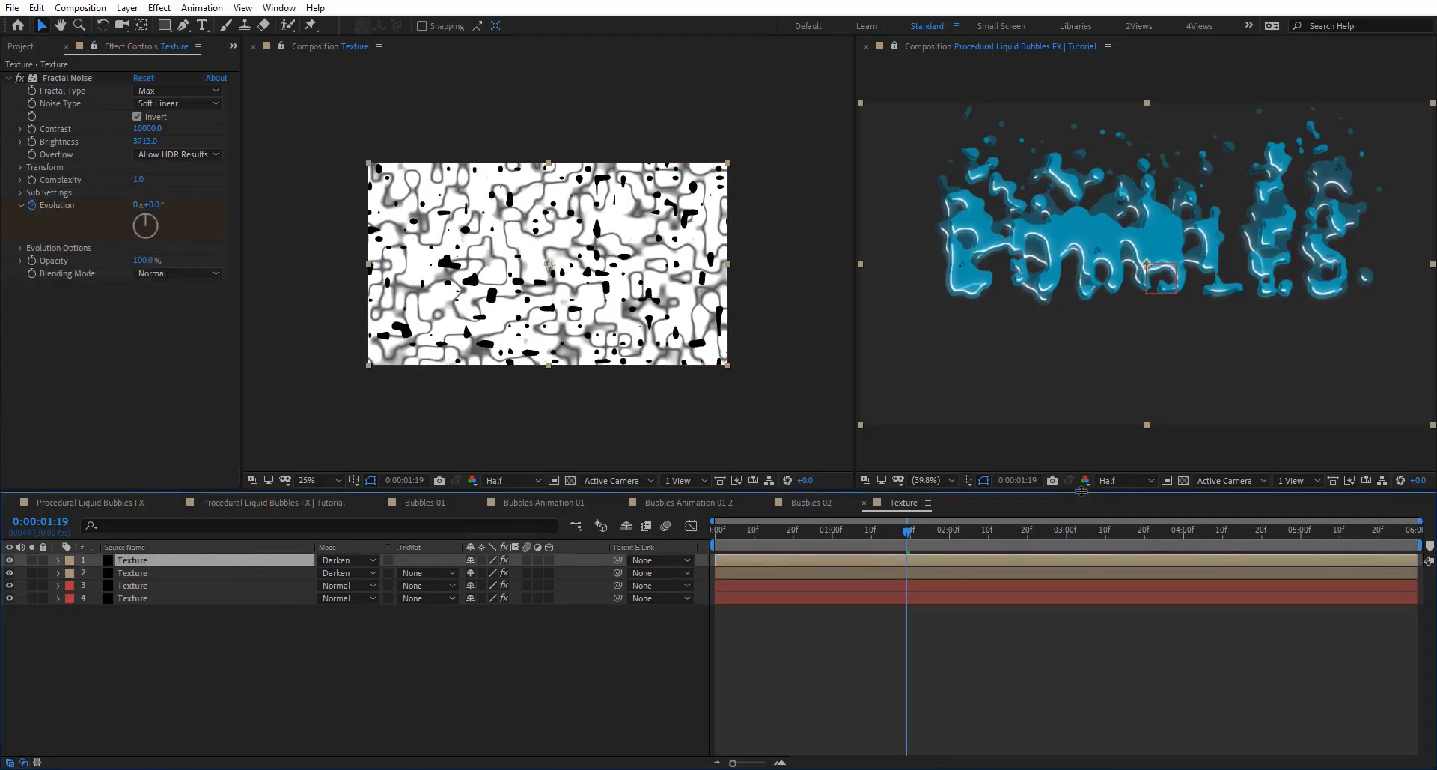
{"action": "left_click_drag", "start_coordinate": [1050, 529], "coordinate": [1180, 530]}
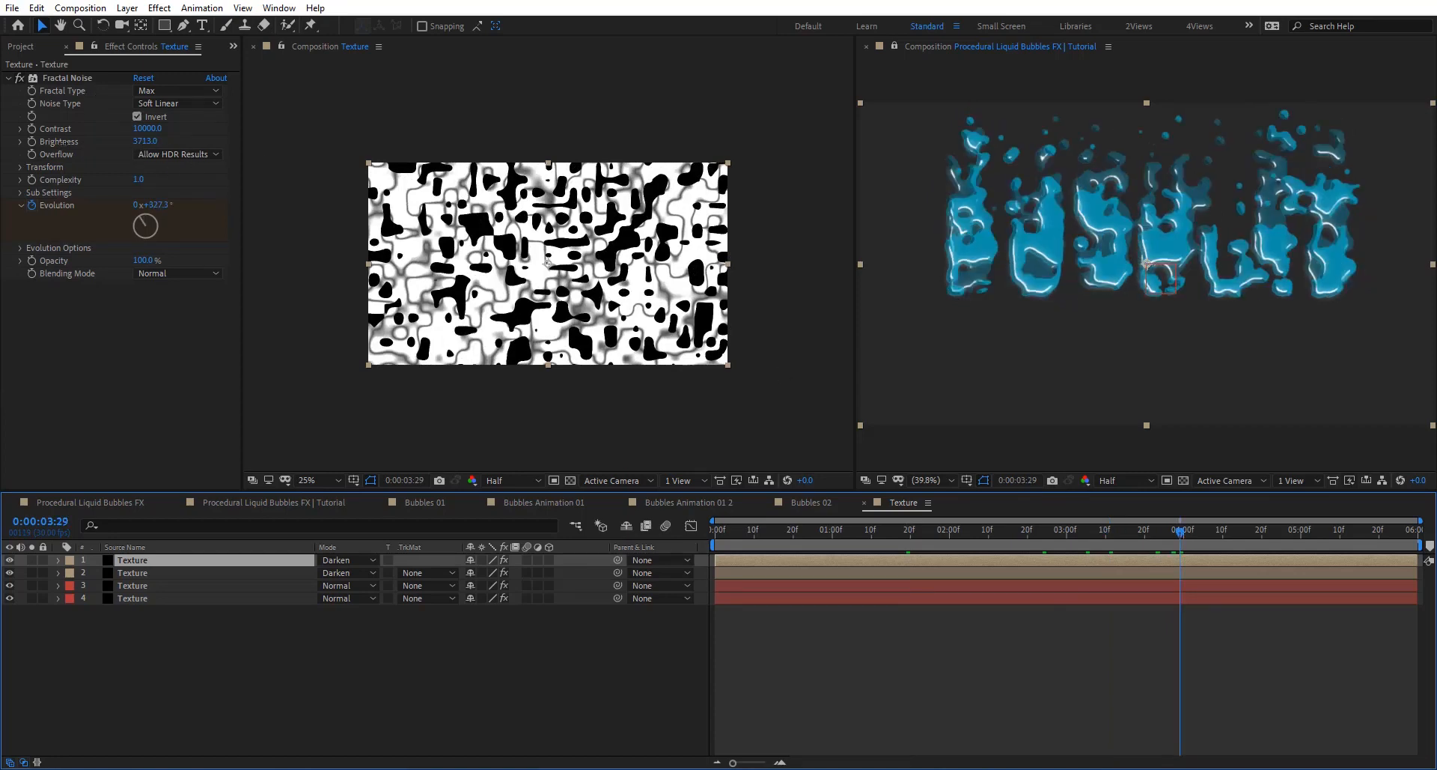
{"action": "left_click_drag", "start_coordinate": [145, 142], "coordinate": [1346, 235]}
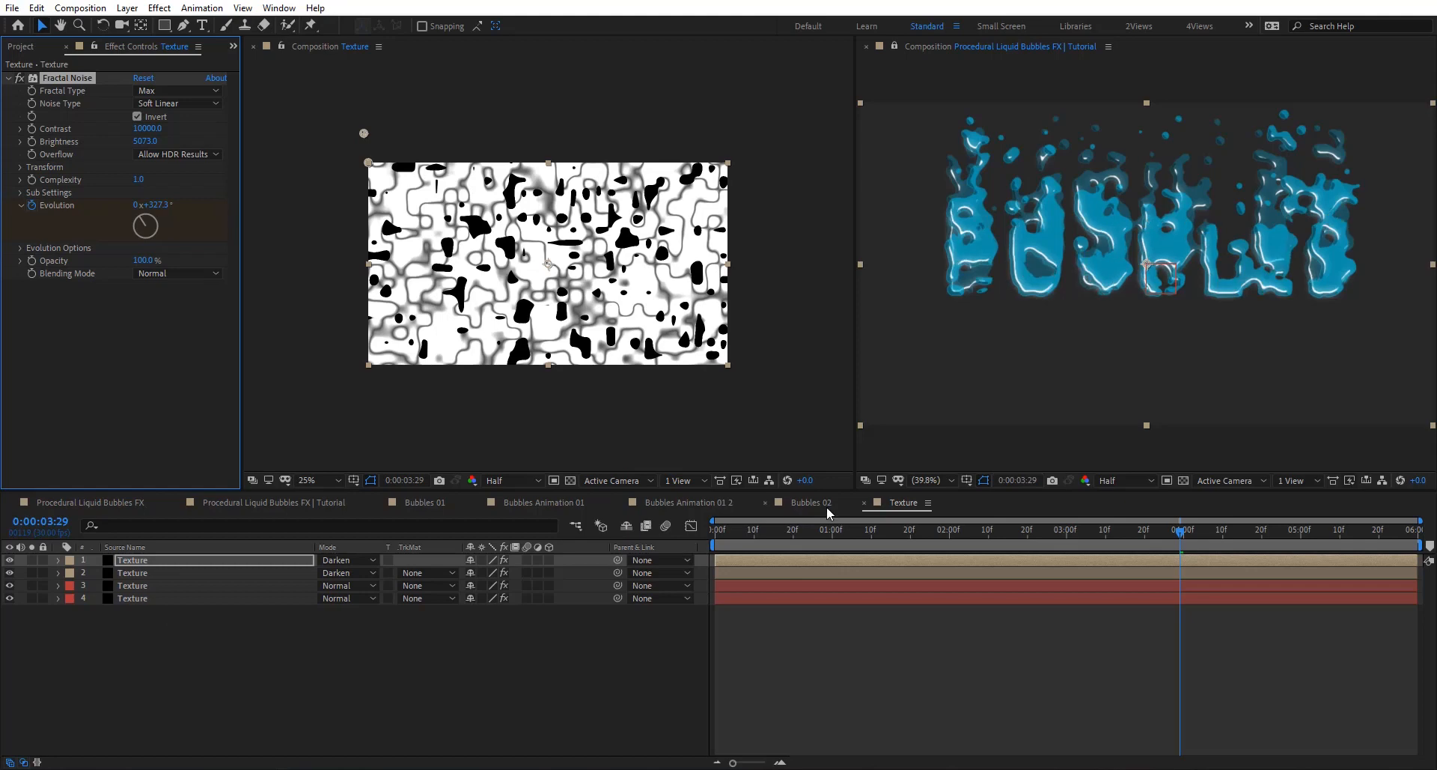
Step: In Bubbles 01, set the Controller's nBubbles slider to -1503 and its Seeds slider to 1.40
{"action": "left_click", "coordinate": [425, 502]}
{"action": "left_click", "coordinate": [170, 562]}
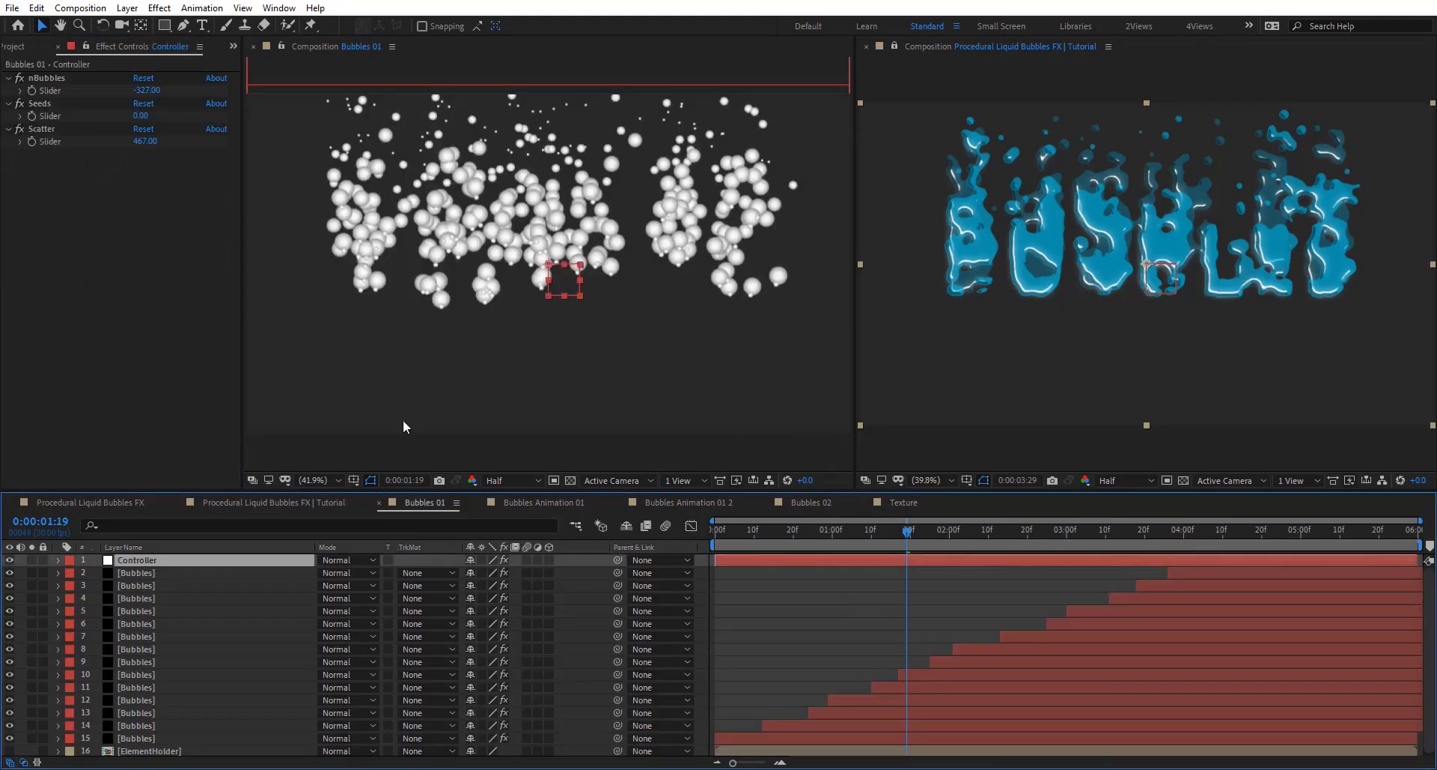
{"action": "left_click_drag", "start_coordinate": [156, 90], "coordinate": [47, 81]}
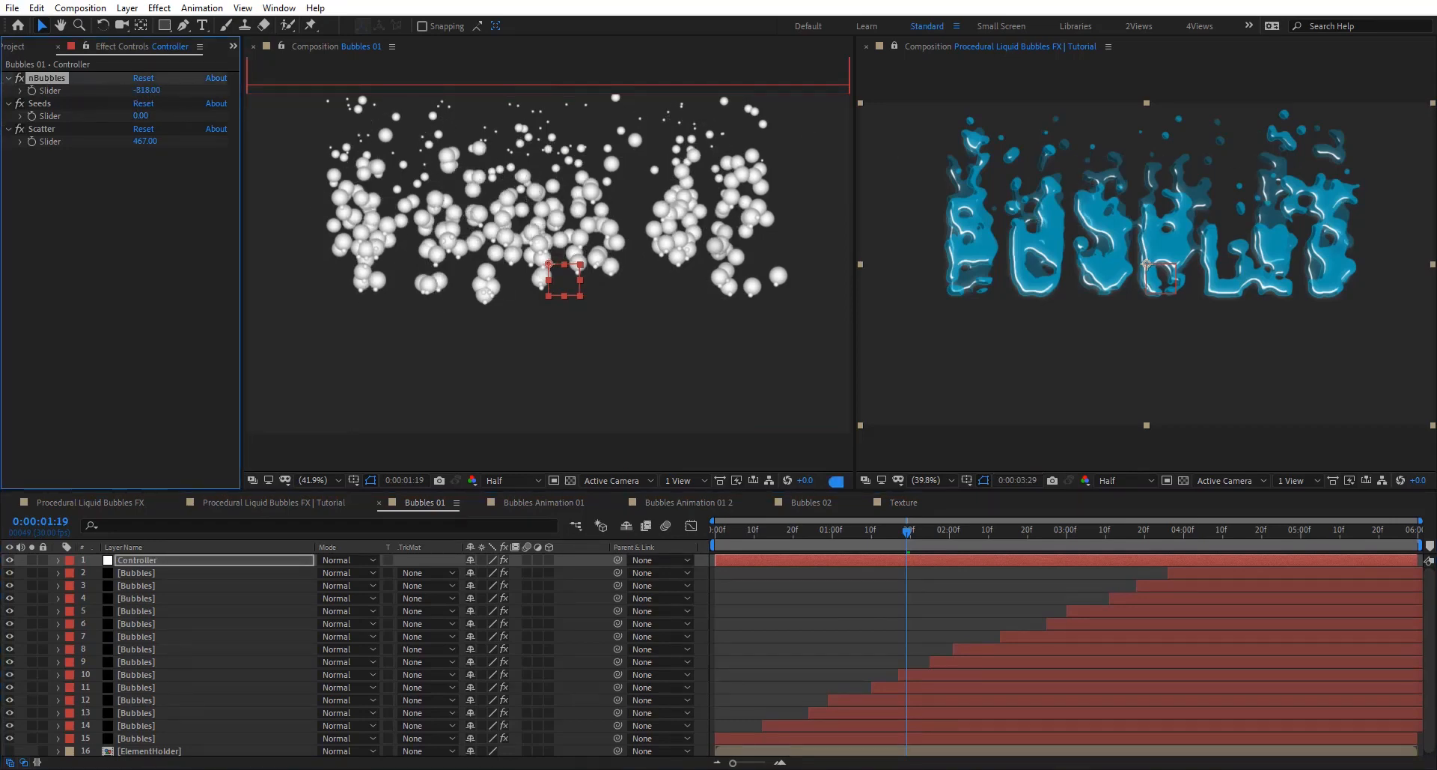
{"action": "left_click_drag", "start_coordinate": [147, 90], "coordinate": [3, 85]}
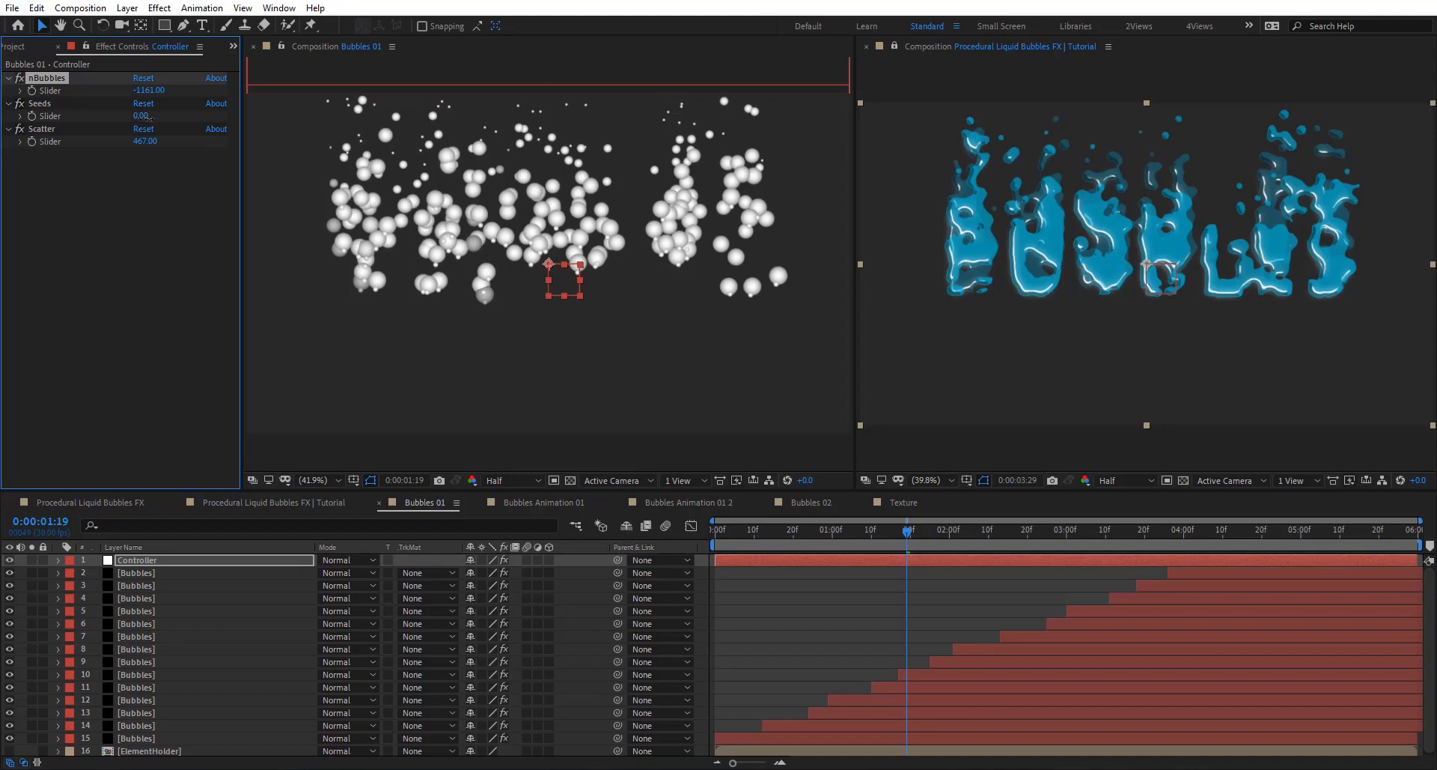
{"action": "left_click_drag", "start_coordinate": [149, 118], "coordinate": [150, 118]}
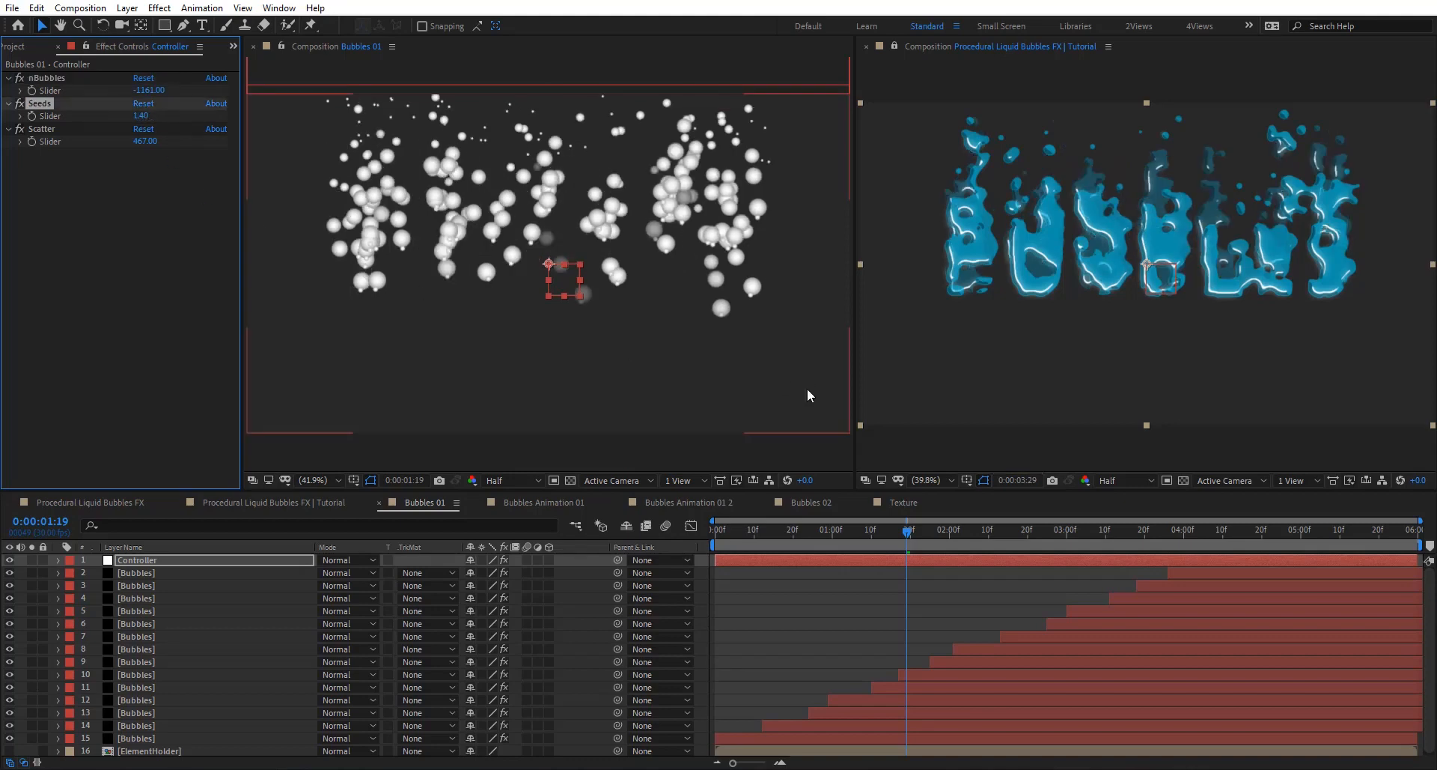
{"action": "left_click_drag", "start_coordinate": [142, 90], "coordinate": [146, 90]}
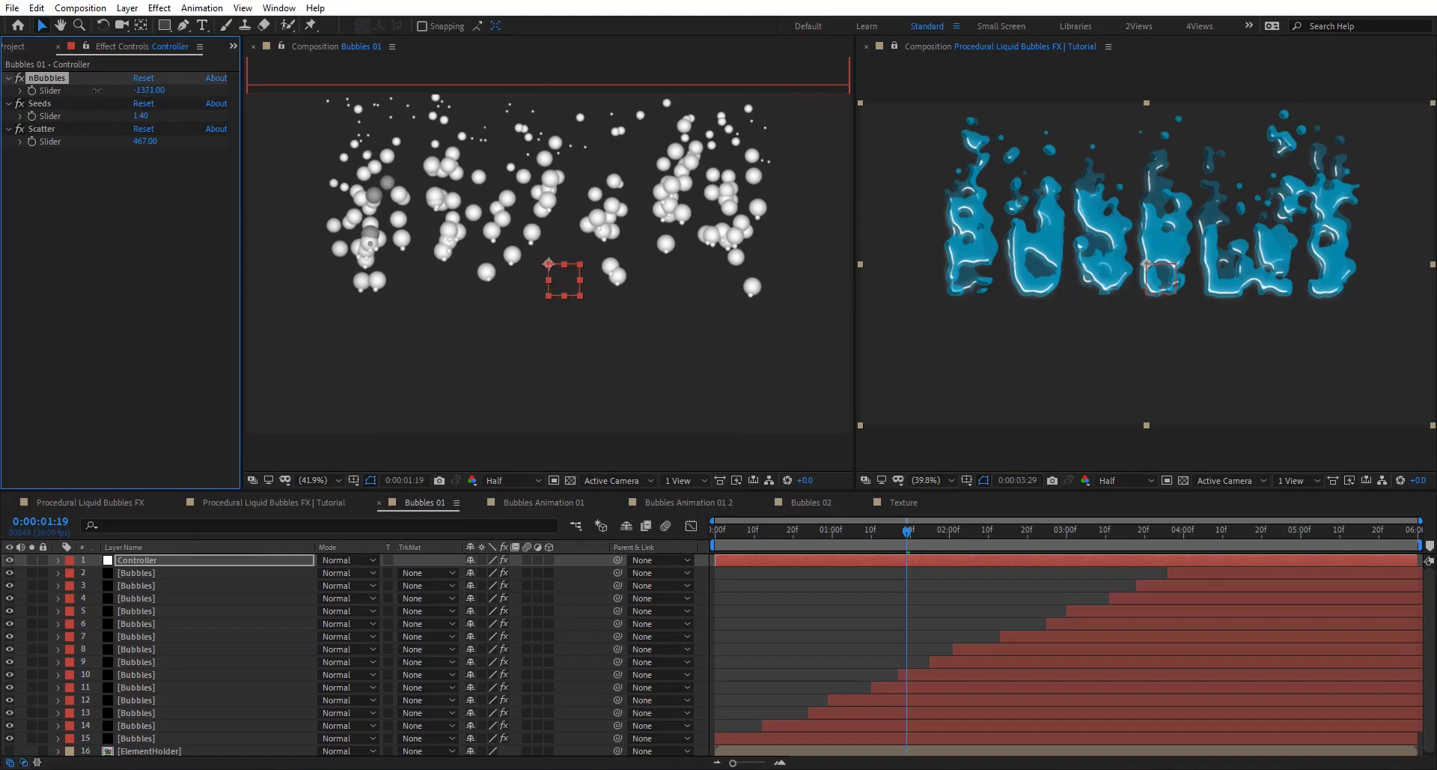
{"action": "left_click_drag", "start_coordinate": [97, 89], "coordinate": [8, 88]}
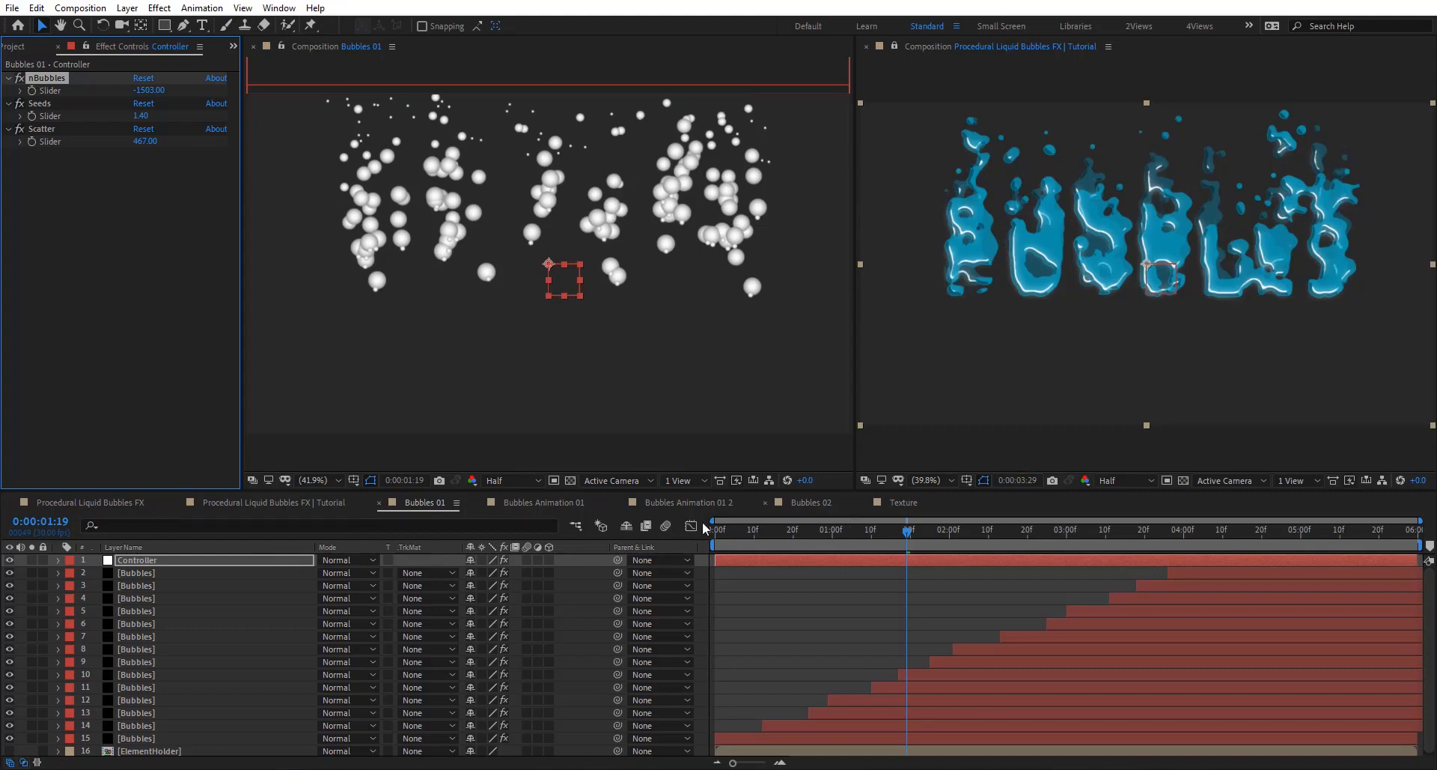
Step: In Bubbles 02, lower the Controller's nBubbles slider to -1638
{"action": "left_click", "coordinate": [811, 503]}
{"action": "left_click", "coordinate": [157, 560]}
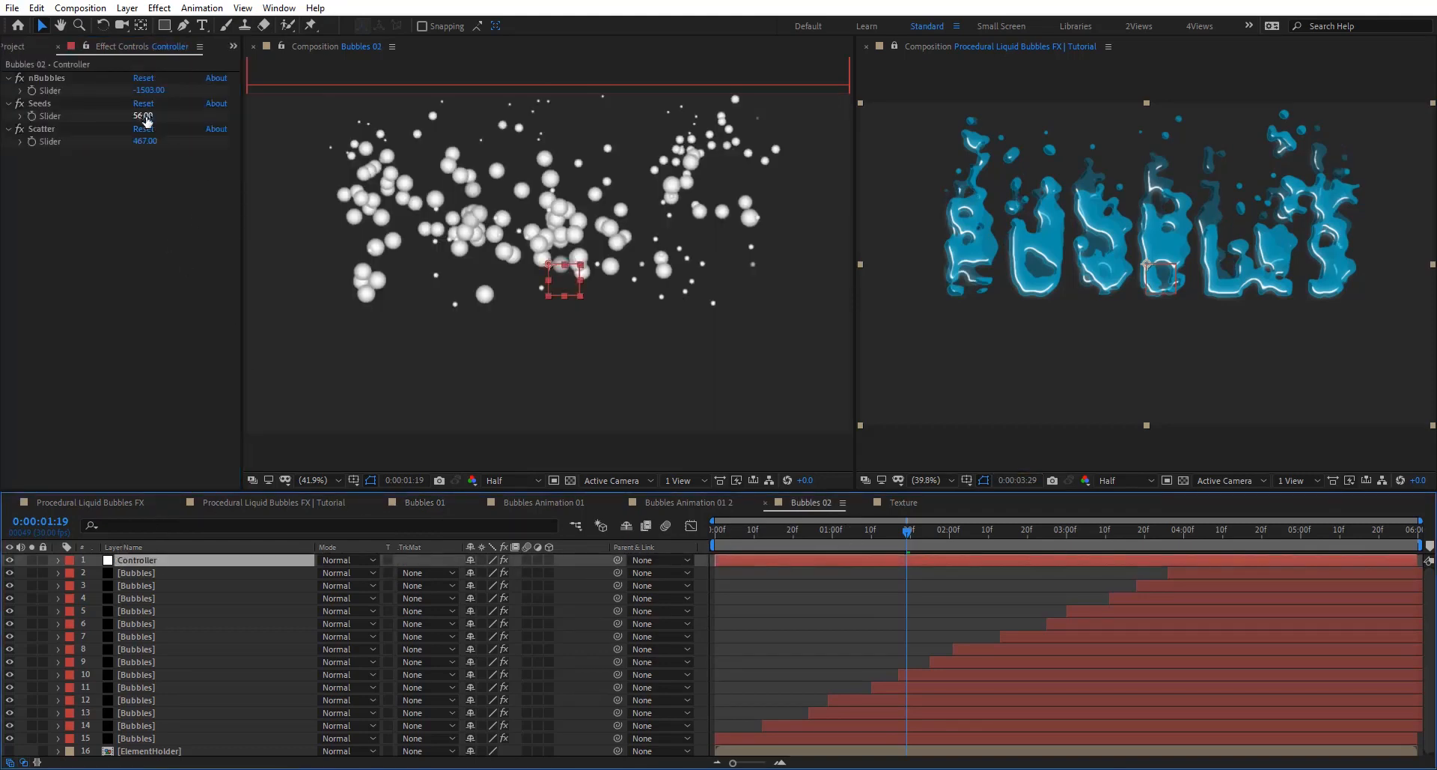
{"action": "left_click_drag", "start_coordinate": [149, 90], "coordinate": [16, 90]}
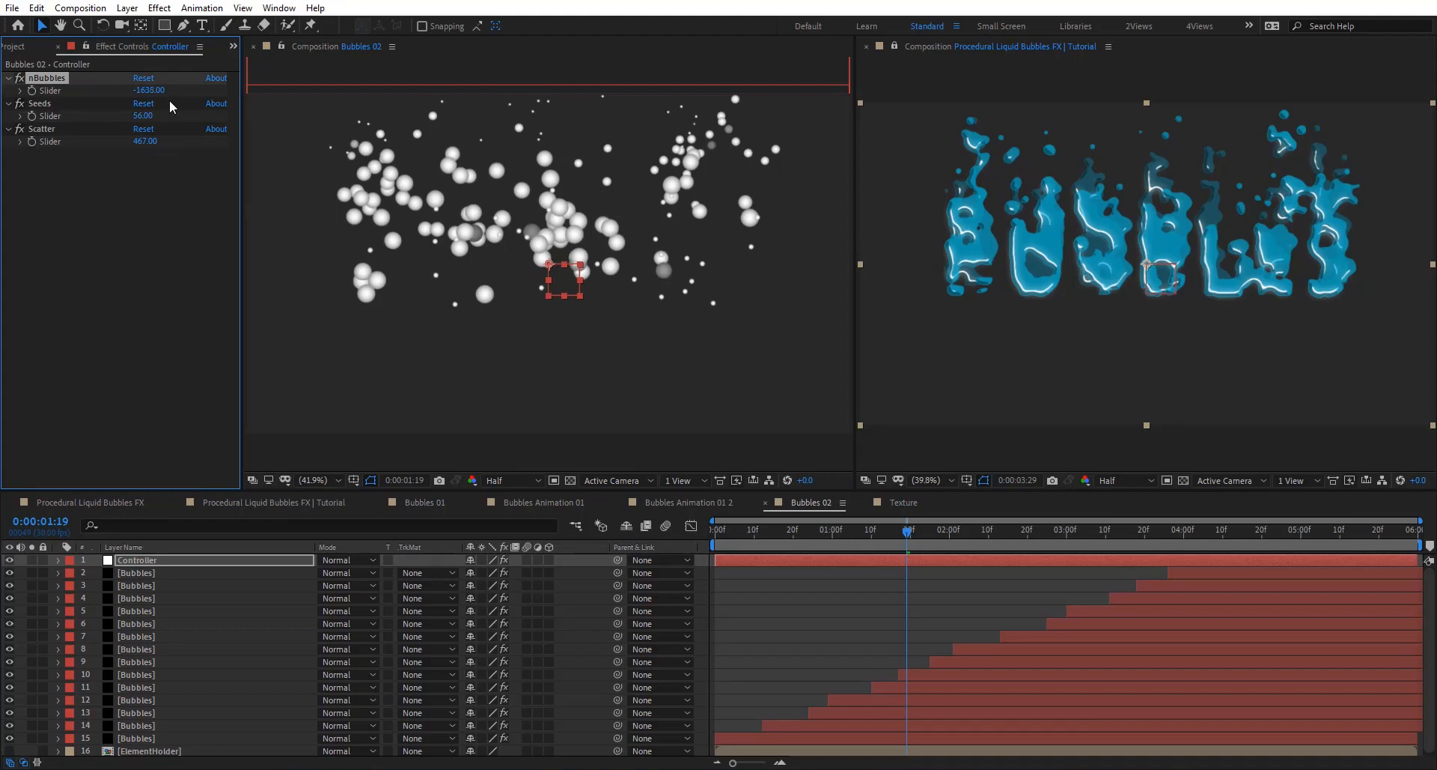
Step: Lower the Controller's nBubbles slider in Bubbles 02 to -2667 and check the result at 0:00:02:03
{"action": "left_click_drag", "start_coordinate": [149, 90], "coordinate": [2, 90]}
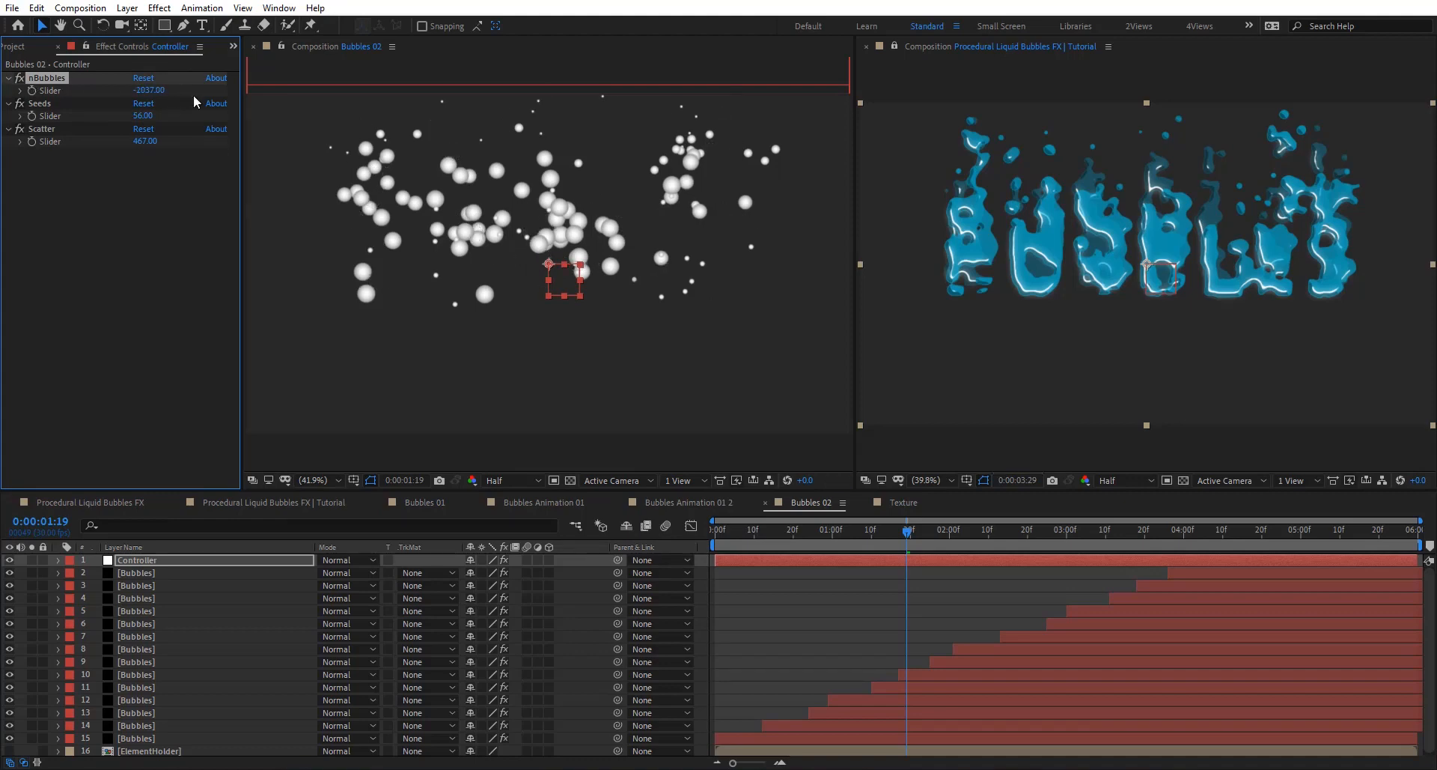
{"action": "left_click_drag", "start_coordinate": [149, 90], "coordinate": [104, 87]}
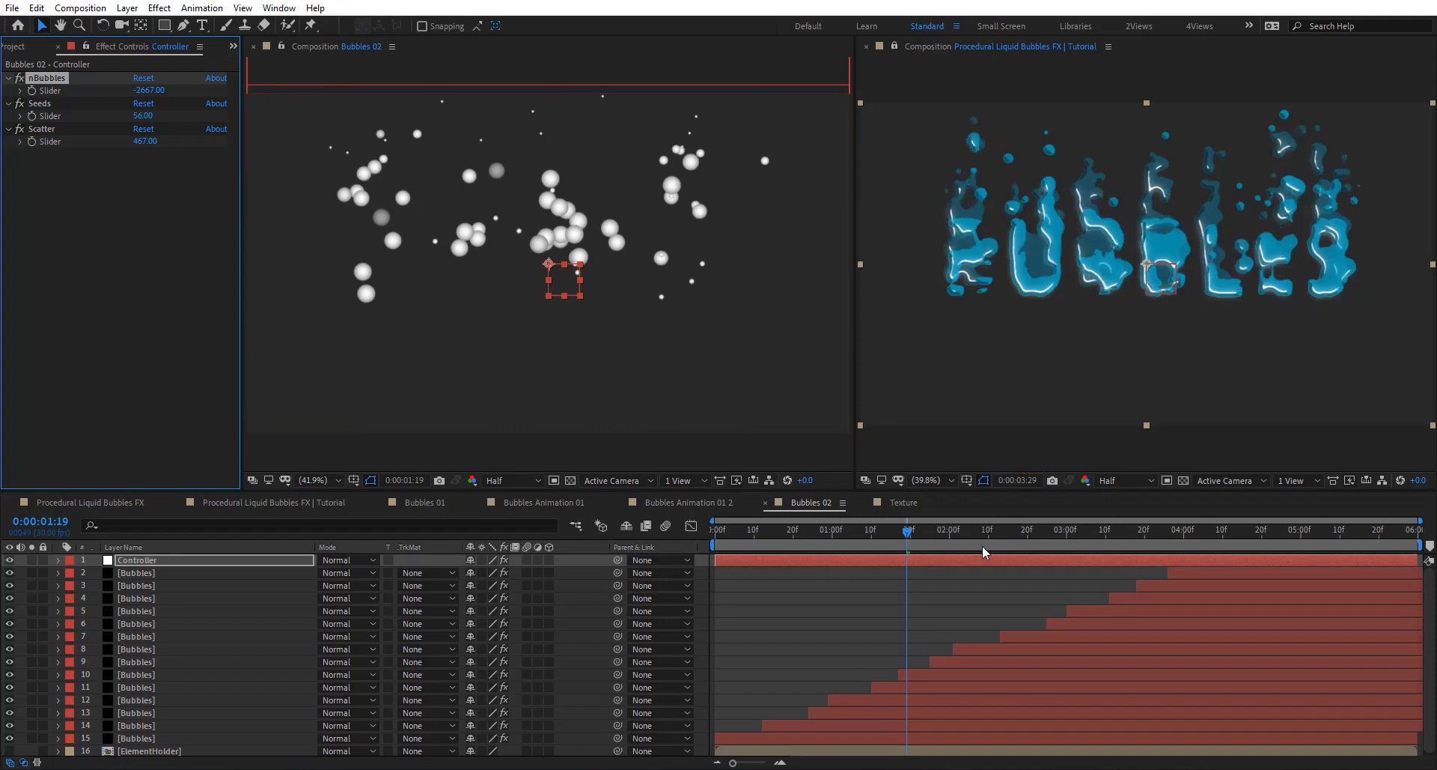
{"action": "left_click_drag", "start_coordinate": [915, 535], "coordinate": [962, 534]}
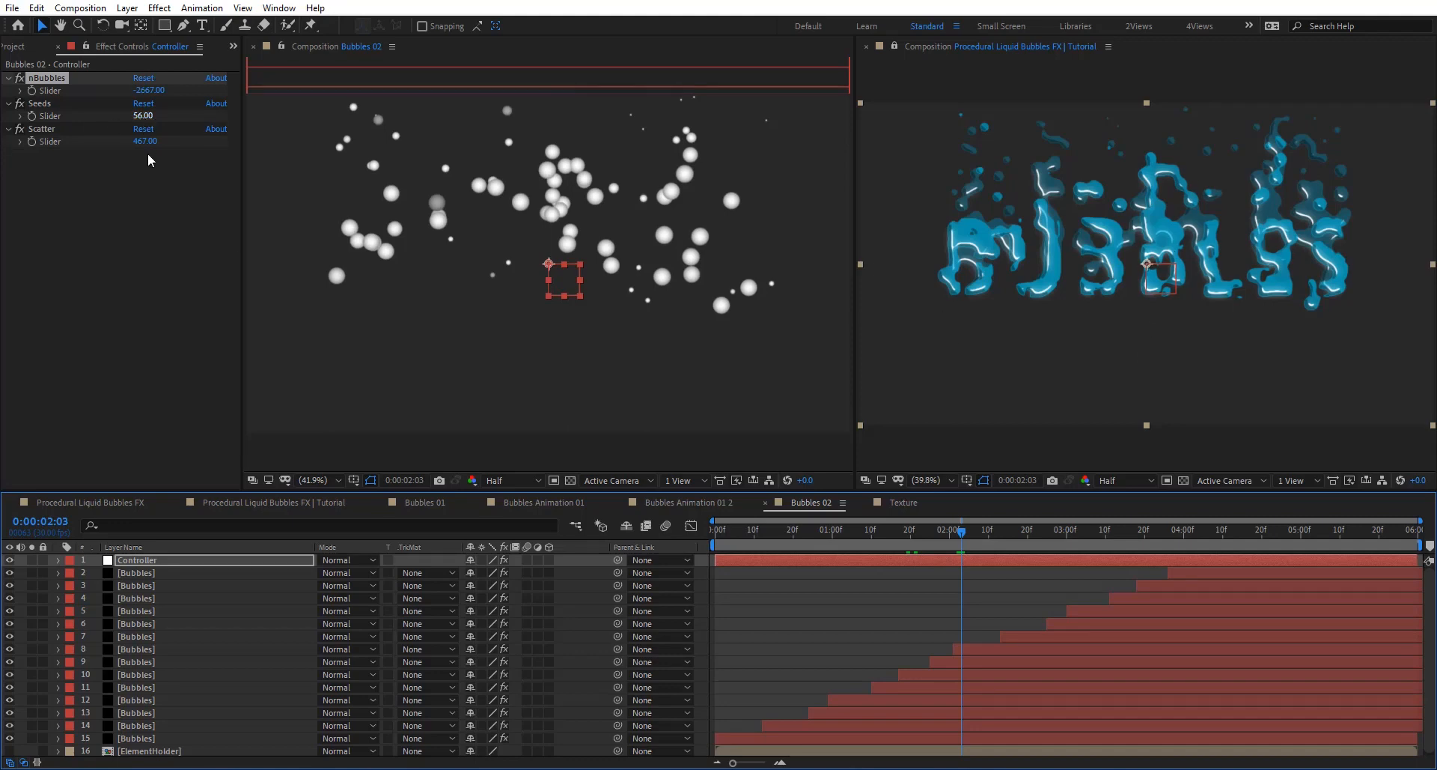
Step: Set the Bubbles 02 Controller's Scatter slider to 203.30 and its Seeds slider to 56.80
{"action": "left_click_drag", "start_coordinate": [148, 142], "coordinate": [54, 143]}
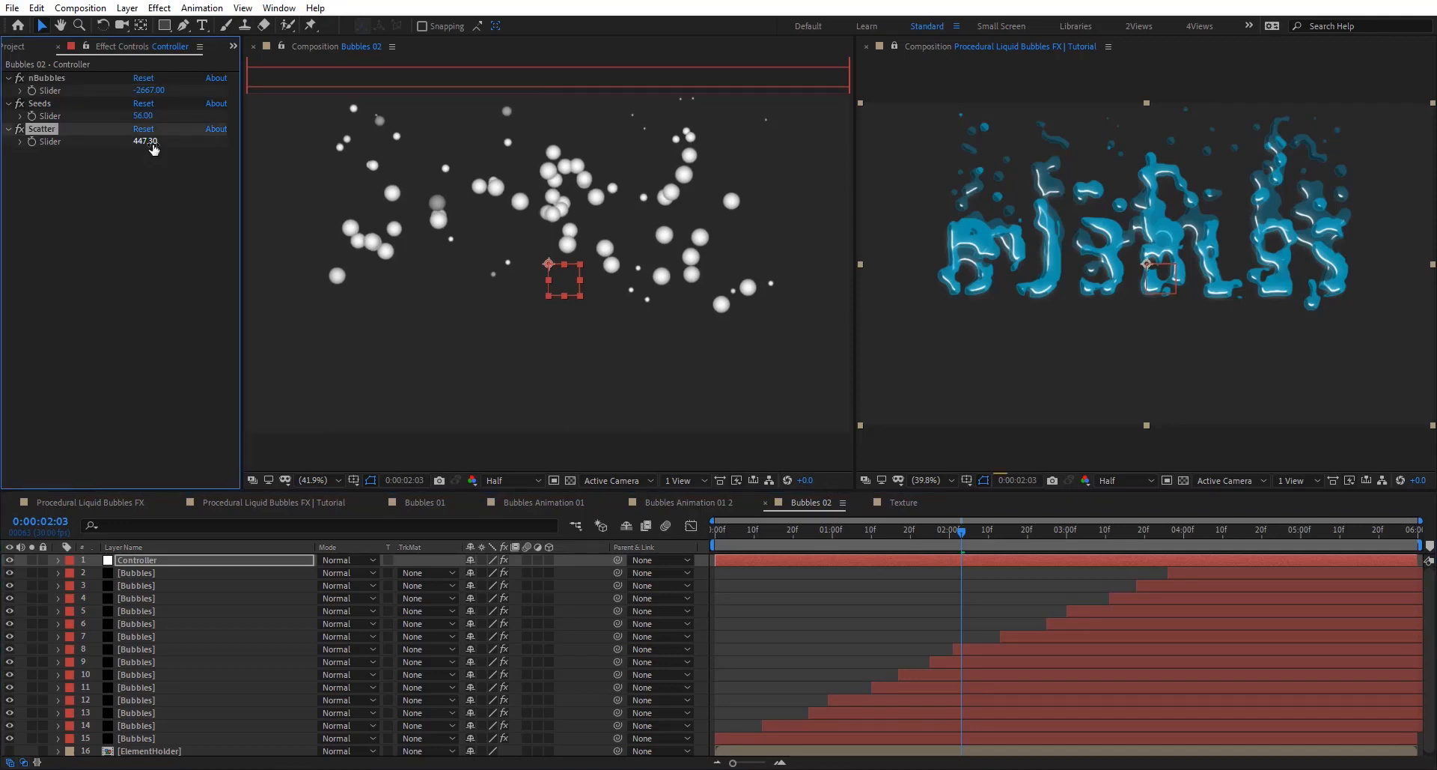
{"action": "left_click_drag", "start_coordinate": [149, 142], "coordinate": [19, 142]}
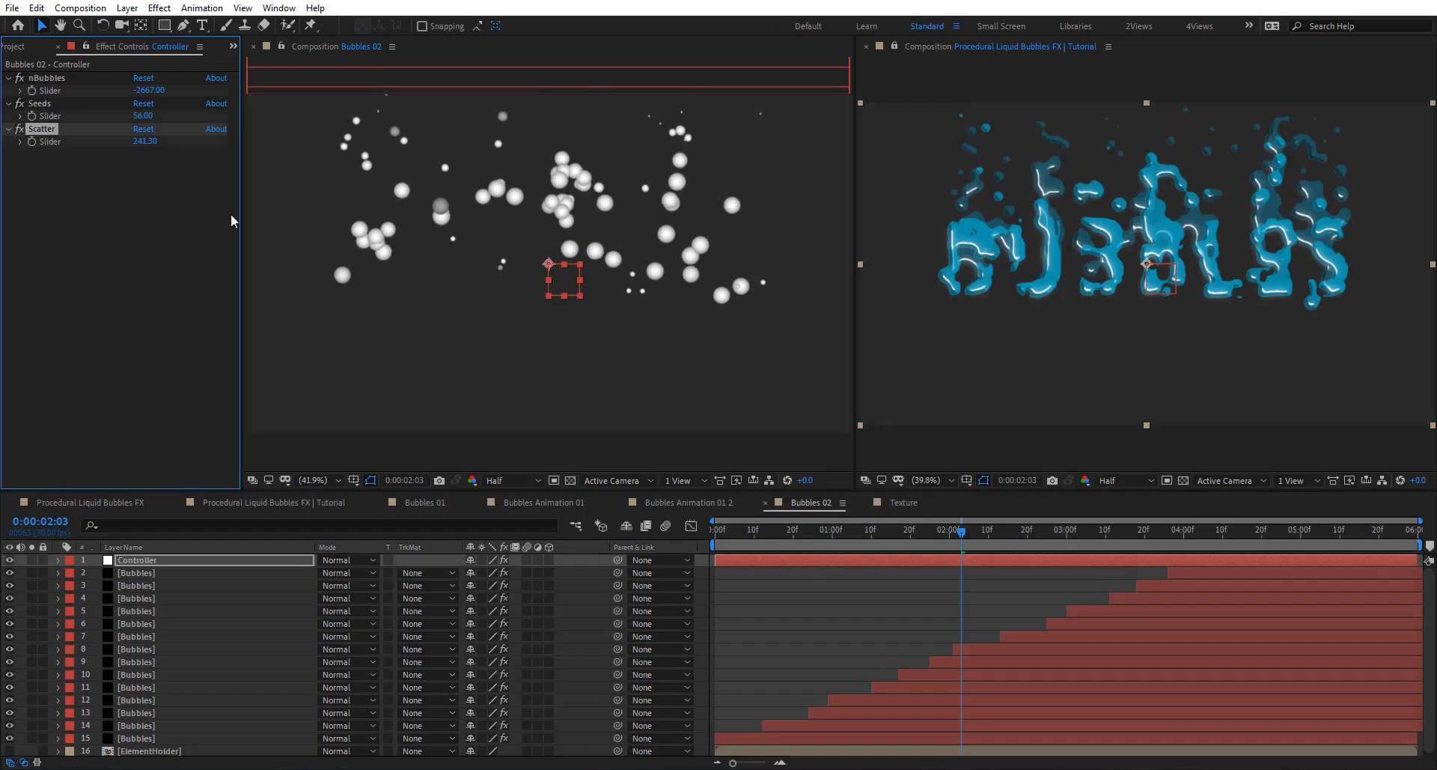
{"action": "left_click_drag", "start_coordinate": [155, 147], "coordinate": [126, 148]}
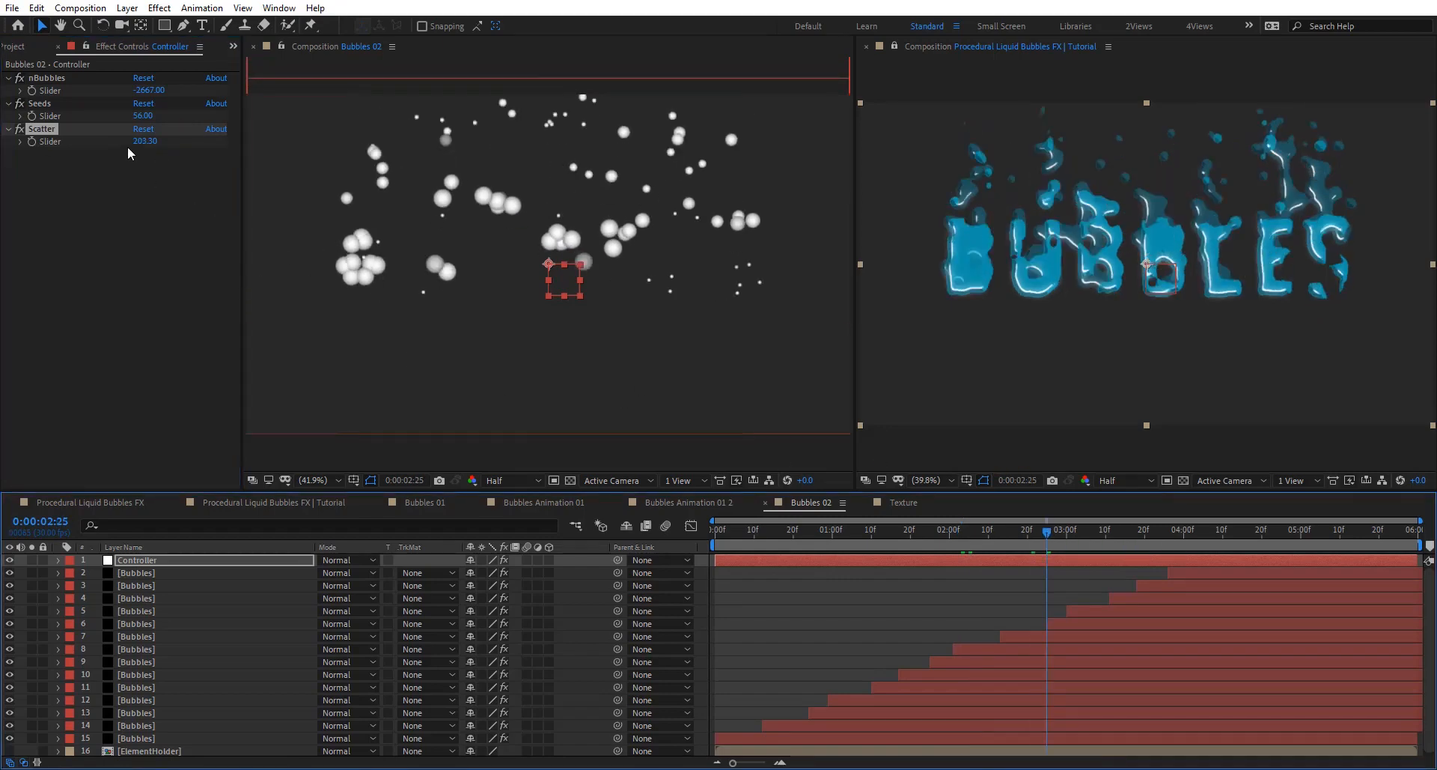
{"action": "left_click_drag", "start_coordinate": [139, 117], "coordinate": [157, 116]}
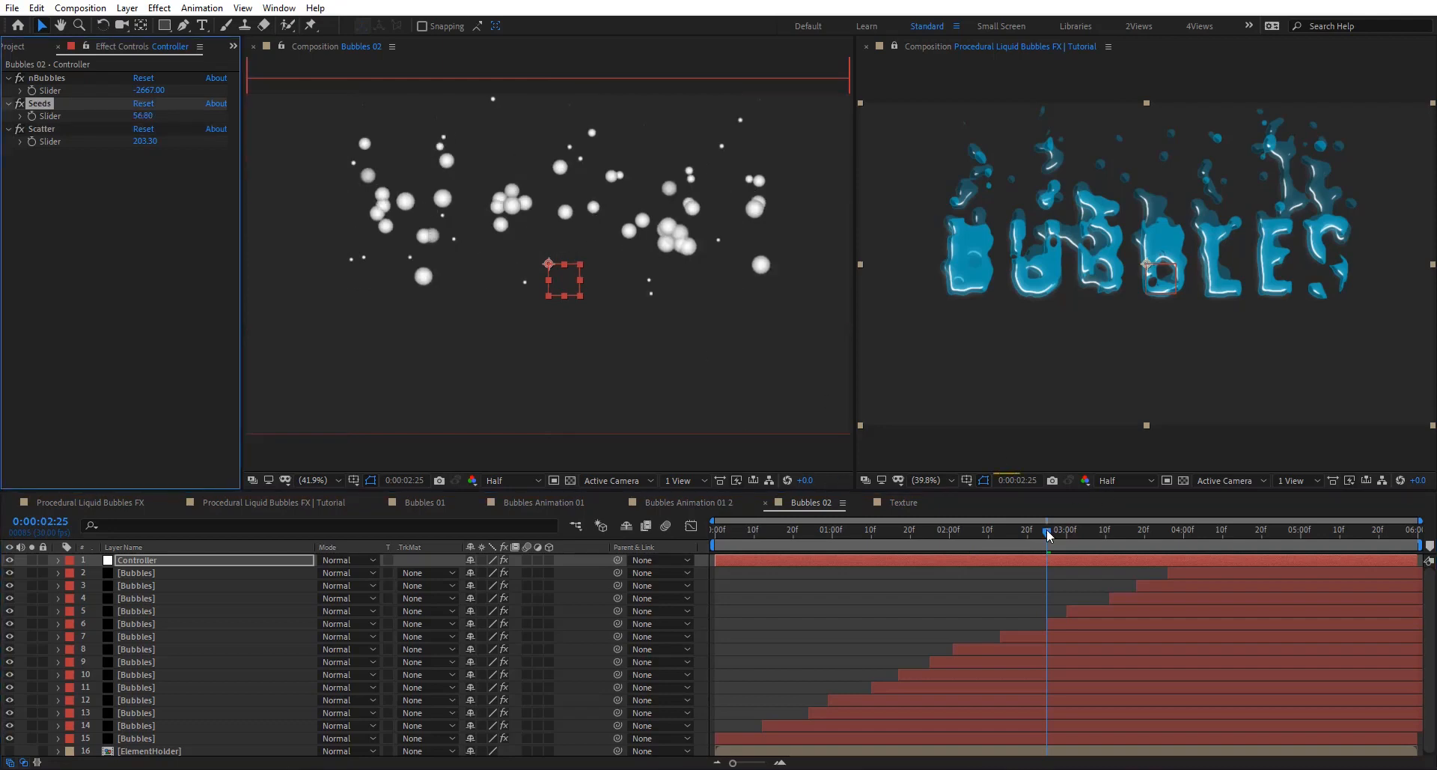
Step: Hide Bubbles layers 3, 5, 7, 9, 12 and 14 in Bubbles 02 and check the thinned bubbles at 0:00:00:13
{"action": "left_click", "coordinate": [169, 649]}
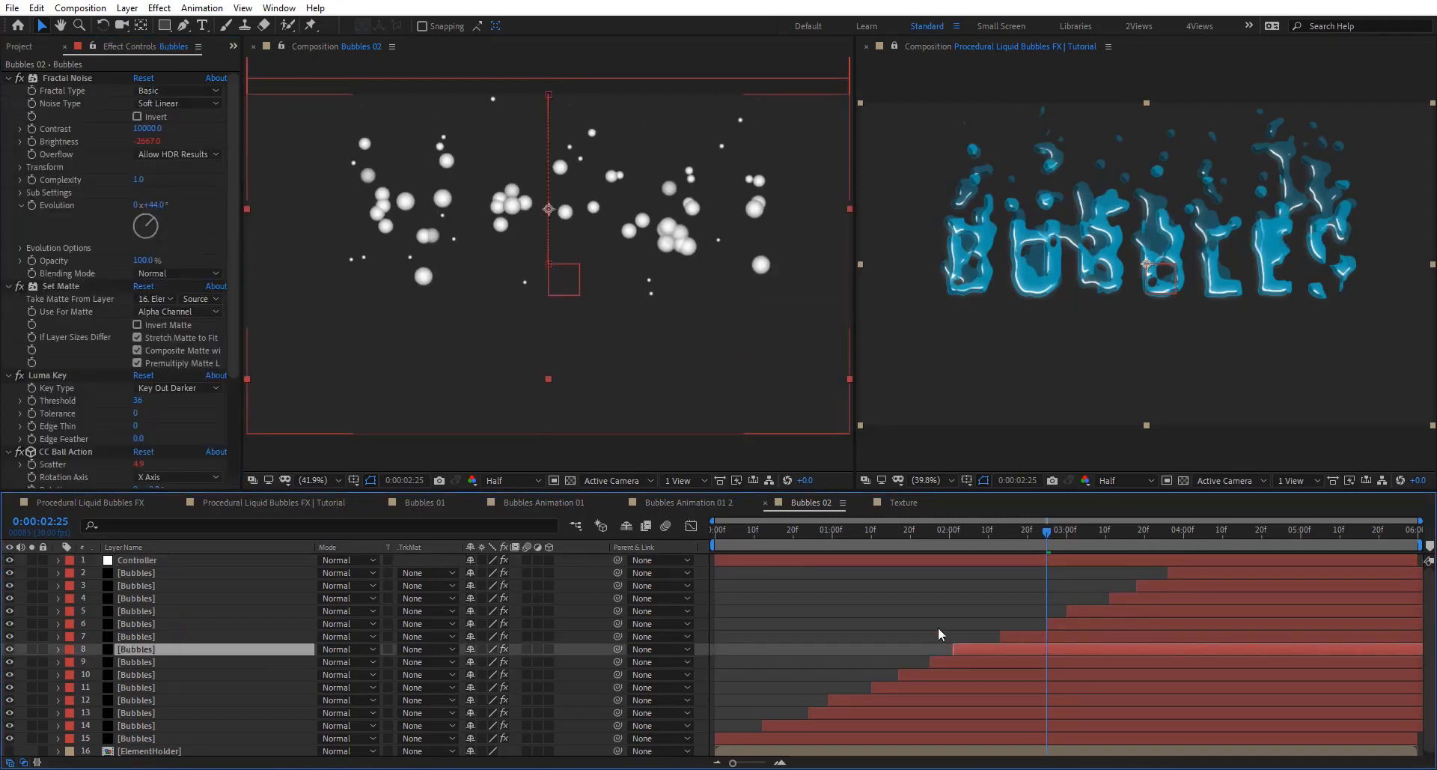
{"action": "left_click", "coordinate": [9, 700]}
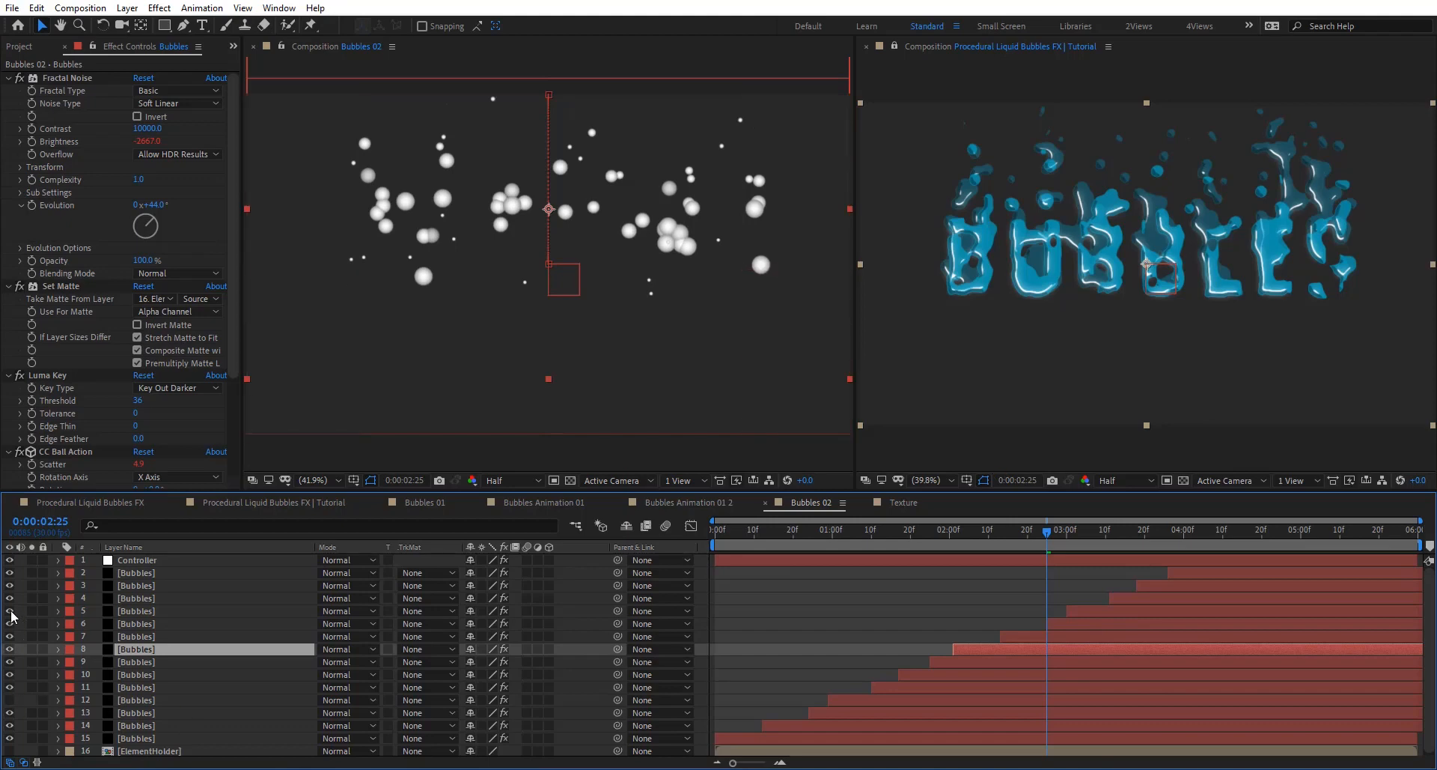
{"action": "left_click", "coordinate": [9, 662]}
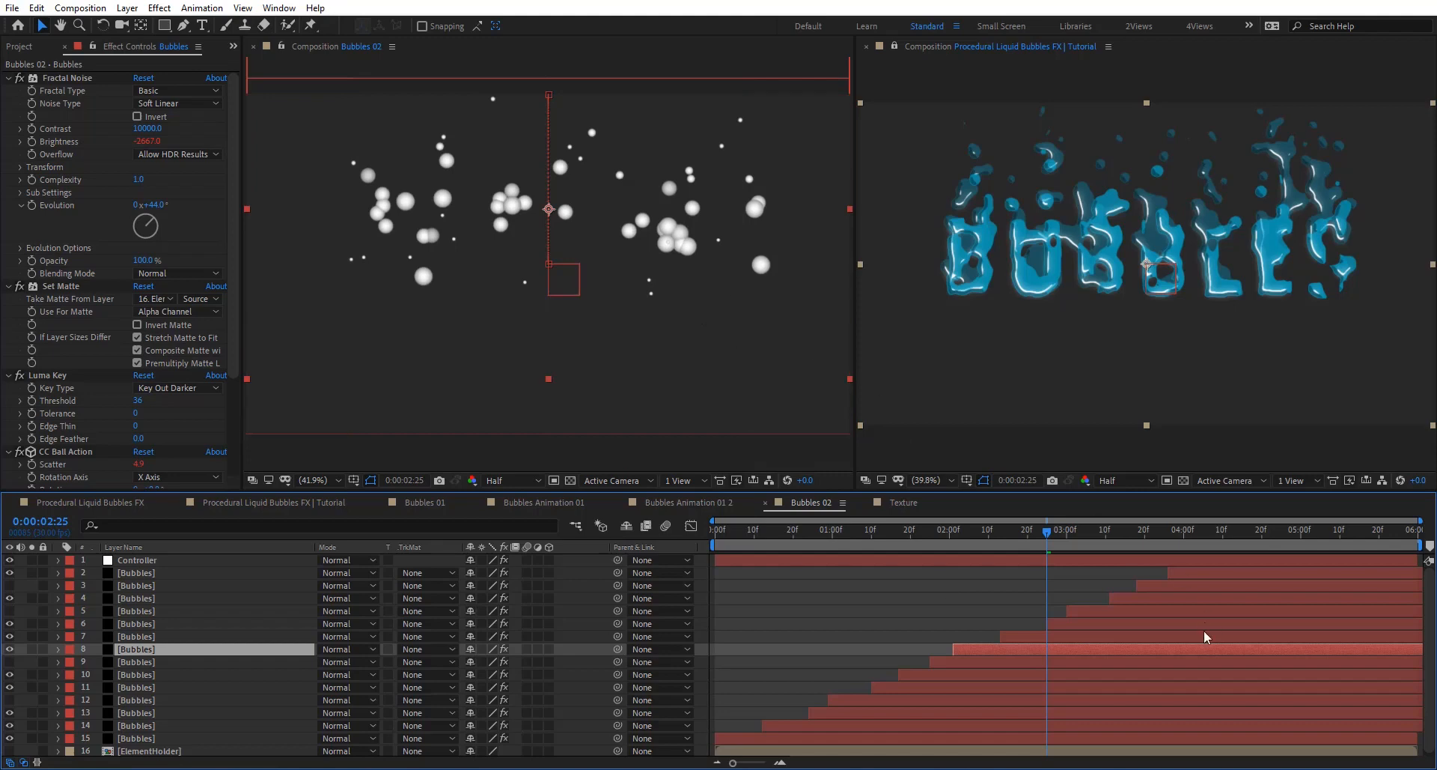
{"action": "left_click", "coordinate": [1025, 701]}
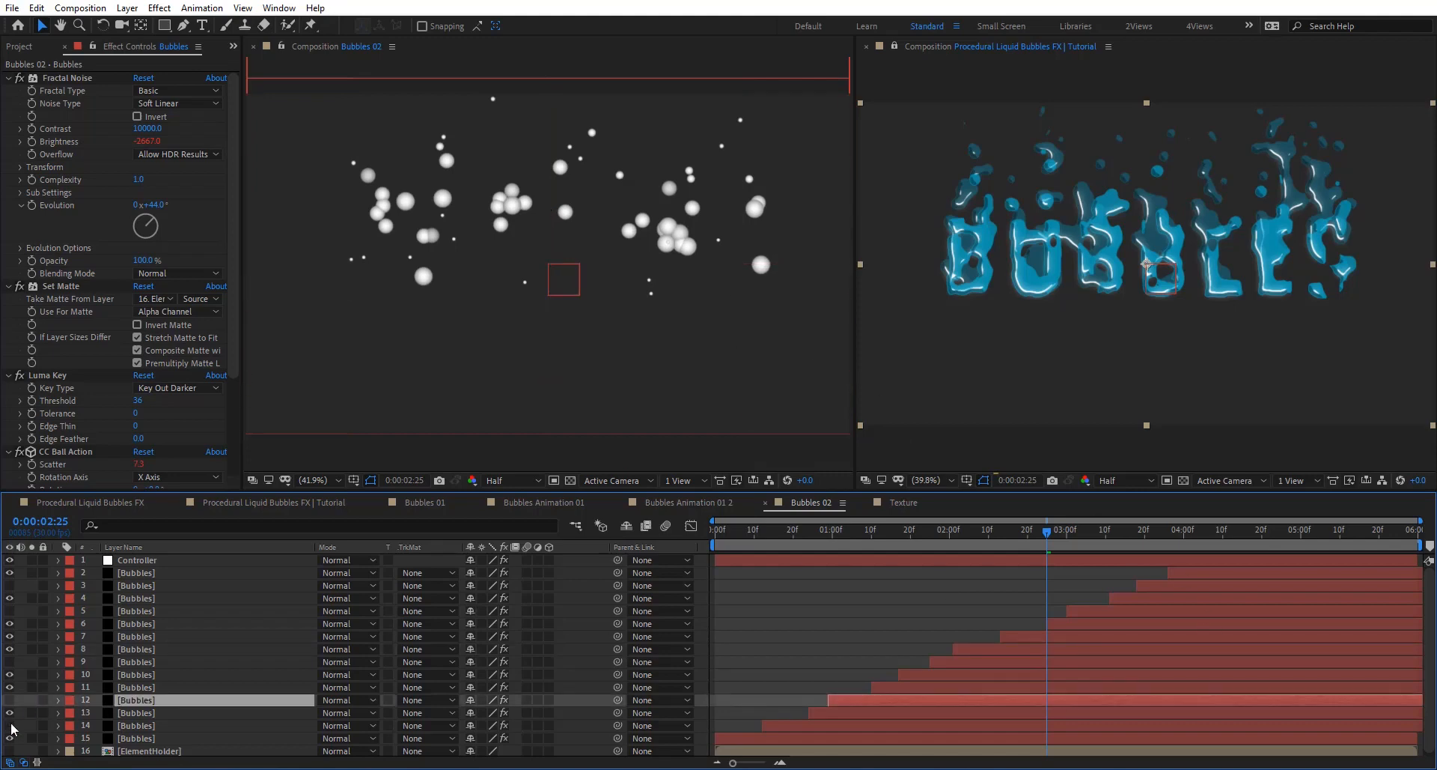
{"action": "left_click", "coordinate": [9, 636]}
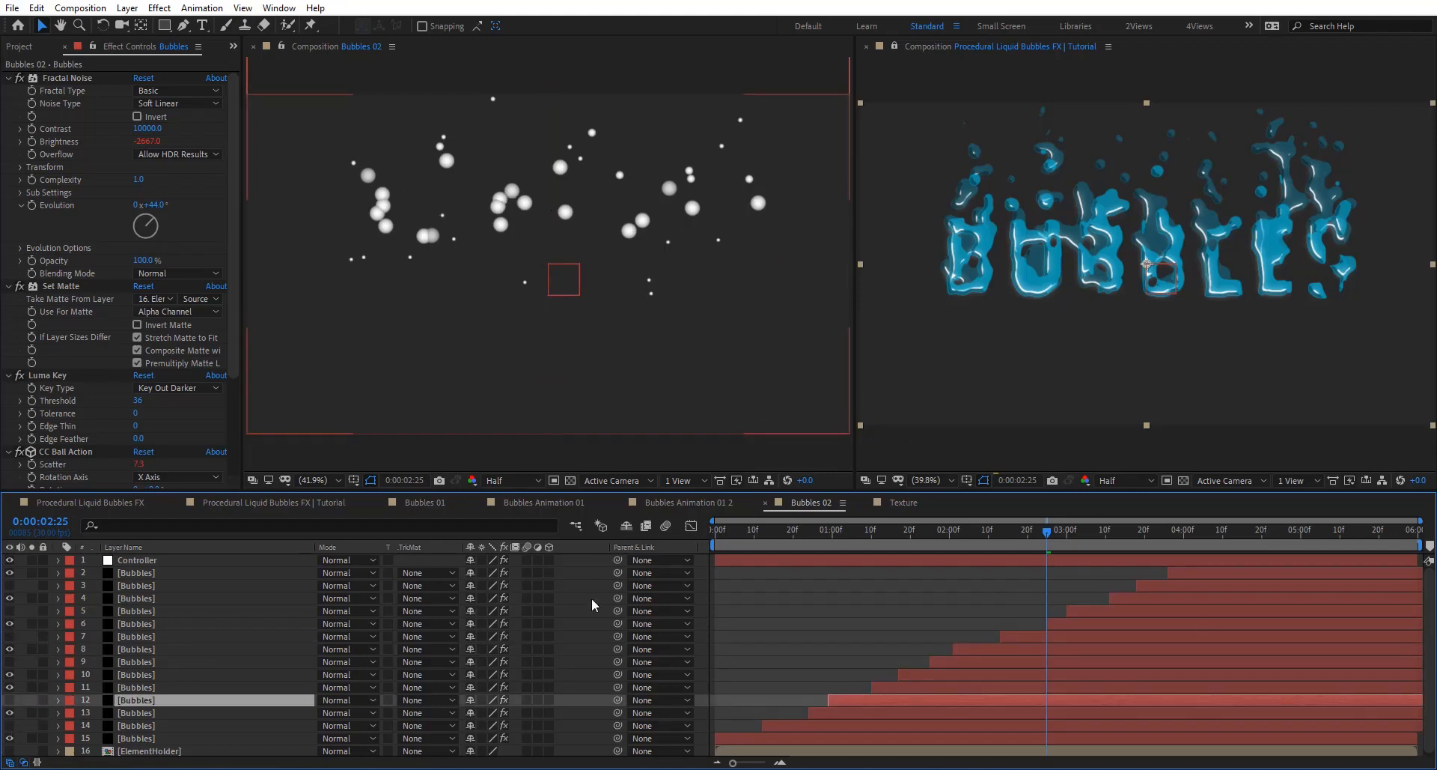
{"action": "left_click_drag", "start_coordinate": [1046, 533], "coordinate": [766, 559]}
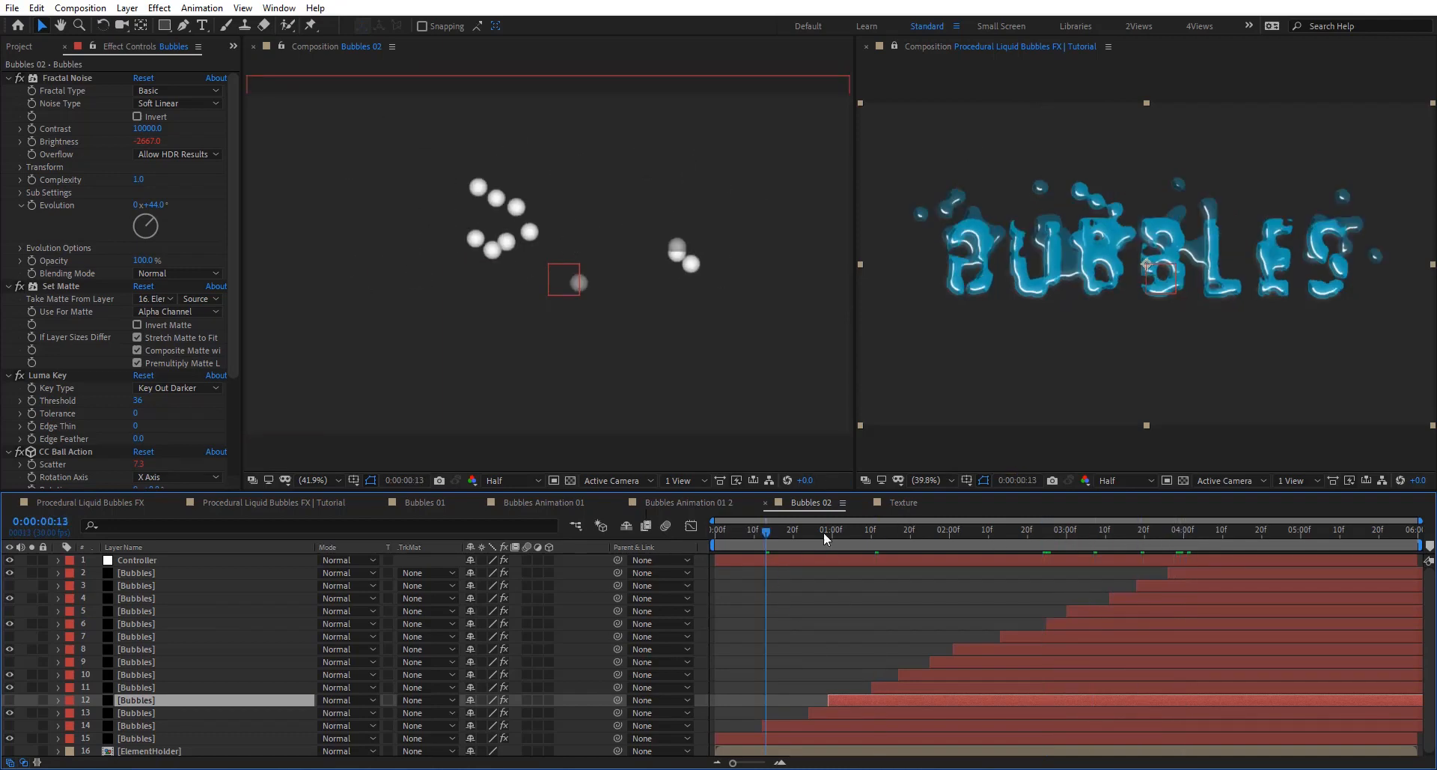
Step: Return to the Procedural Liquid Bubbles FX | Tutorial composition and preview the bubbling title
{"action": "left_click", "coordinate": [934, 276]}
{"action": "left_click", "coordinate": [271, 503]}
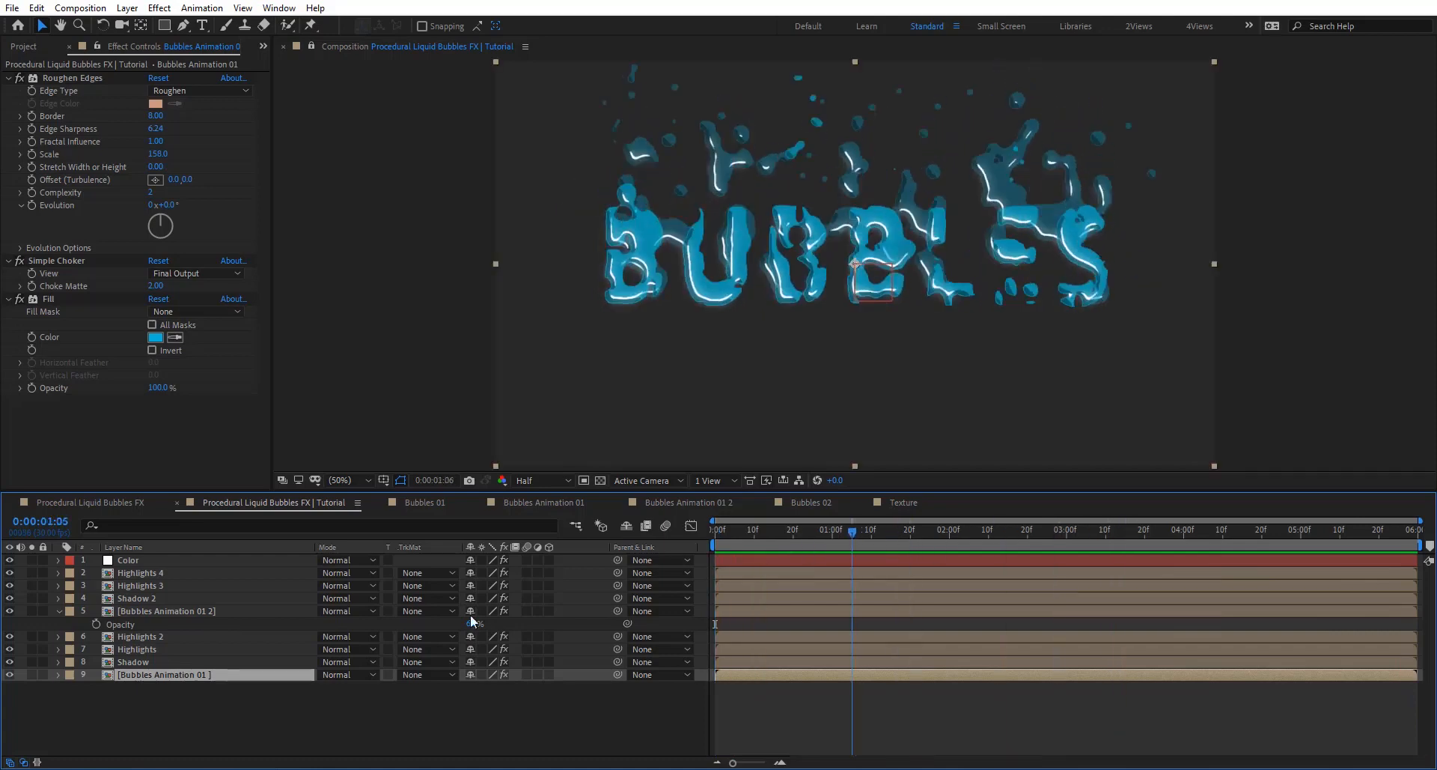
{"action": "key", "text": "space"}
Step: In the ElementHolder composition, reveal the shy layers, show Youtube 2 Outlines and hide the Bubbles text layer
{"action": "key", "text": "Tab"}
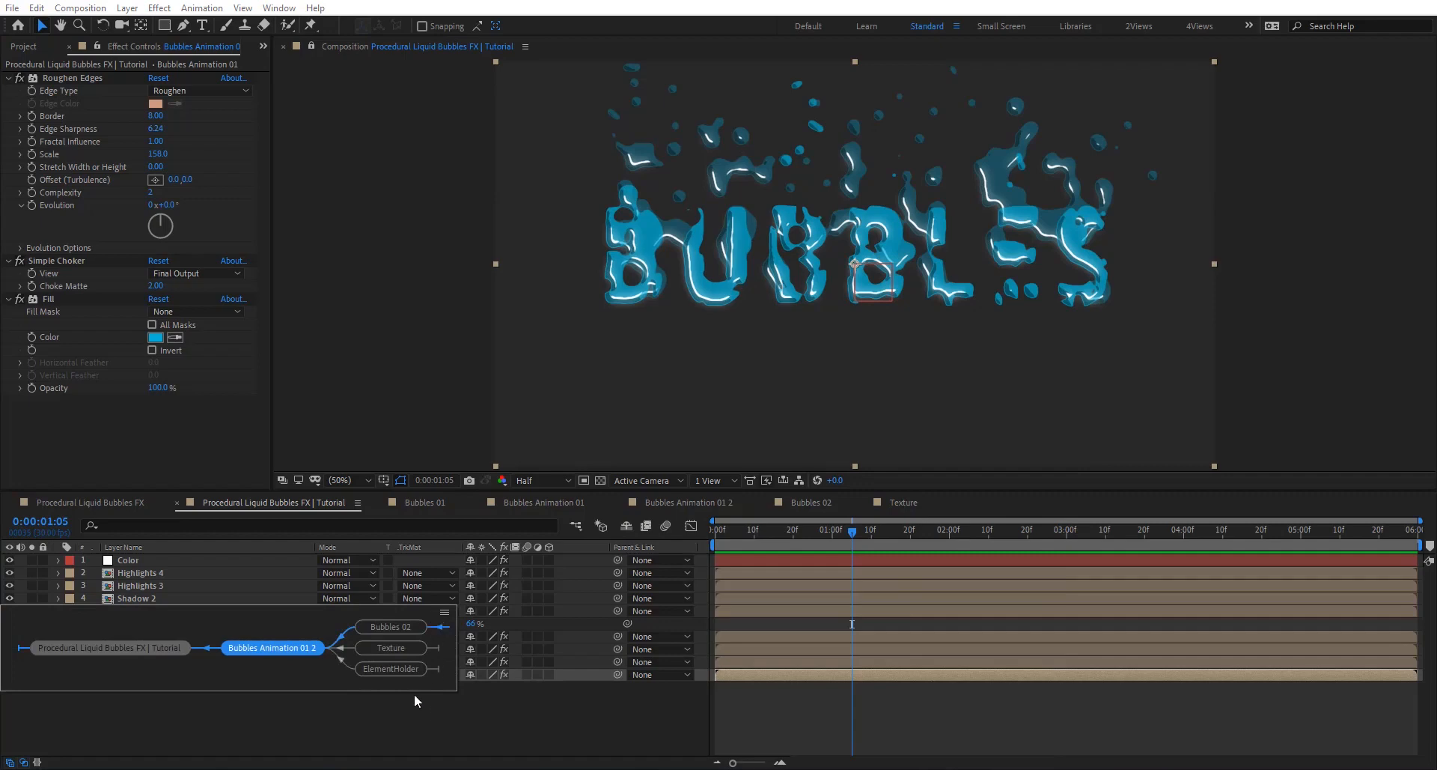
{"action": "left_click", "coordinate": [381, 669]}
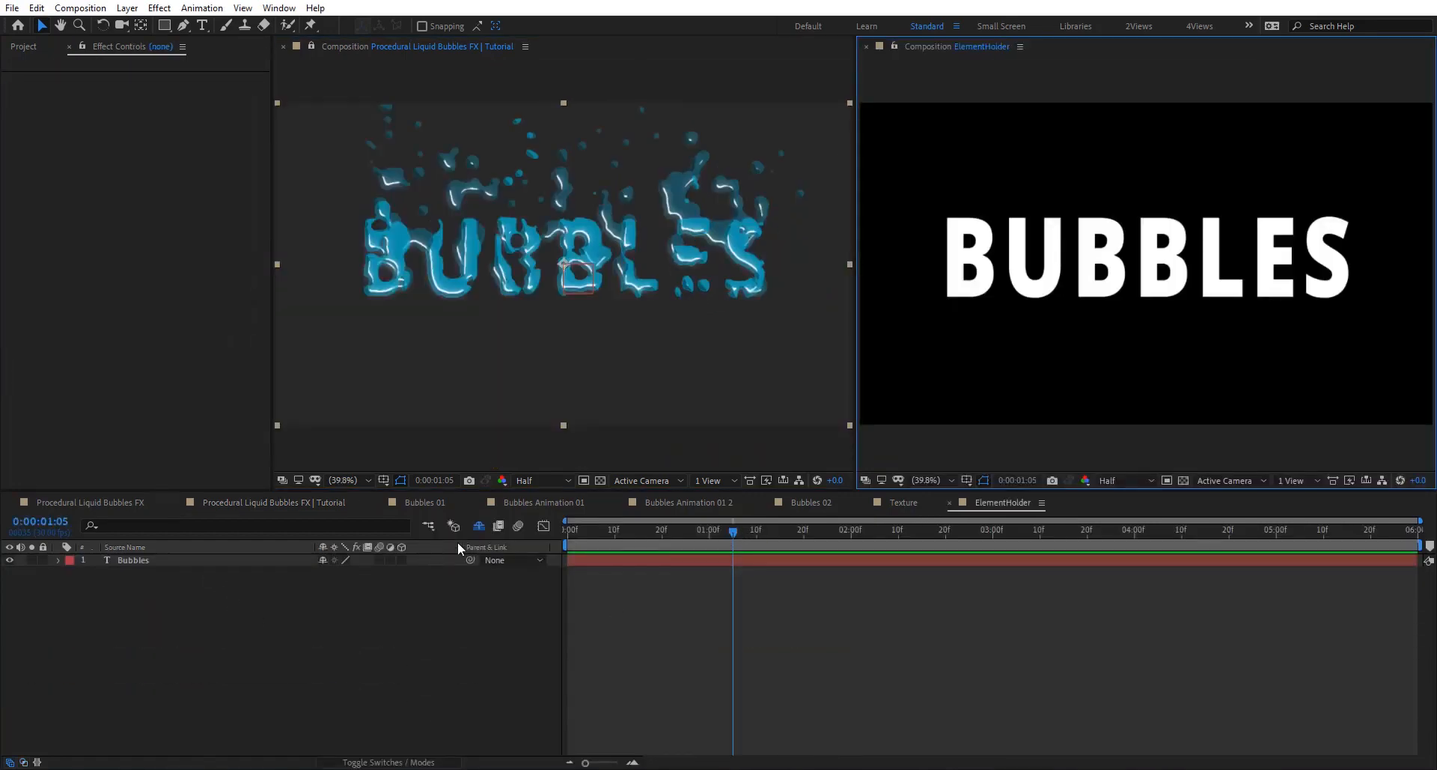
{"action": "left_click", "coordinate": [478, 526]}
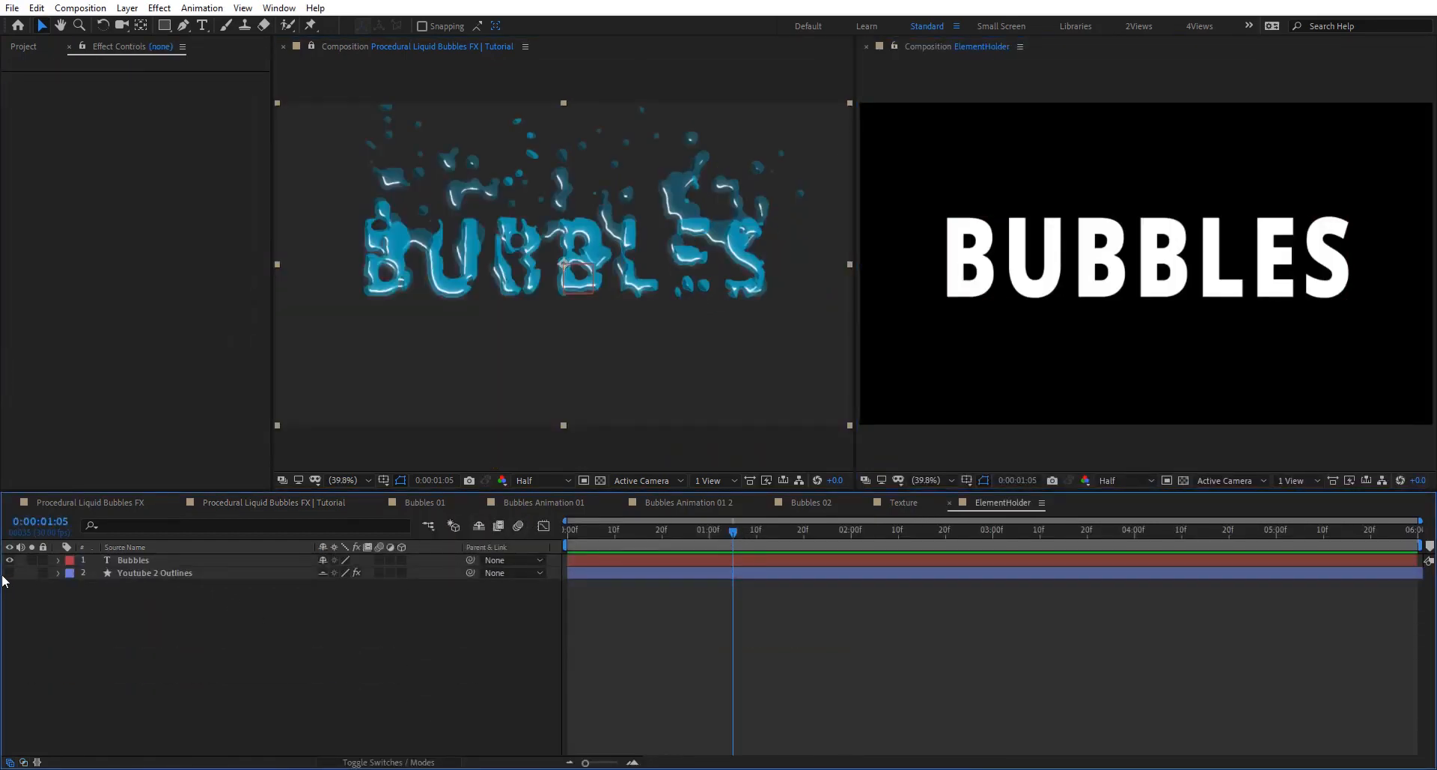
{"action": "left_click", "coordinate": [9, 572]}
{"action": "left_click", "coordinate": [9, 560]}
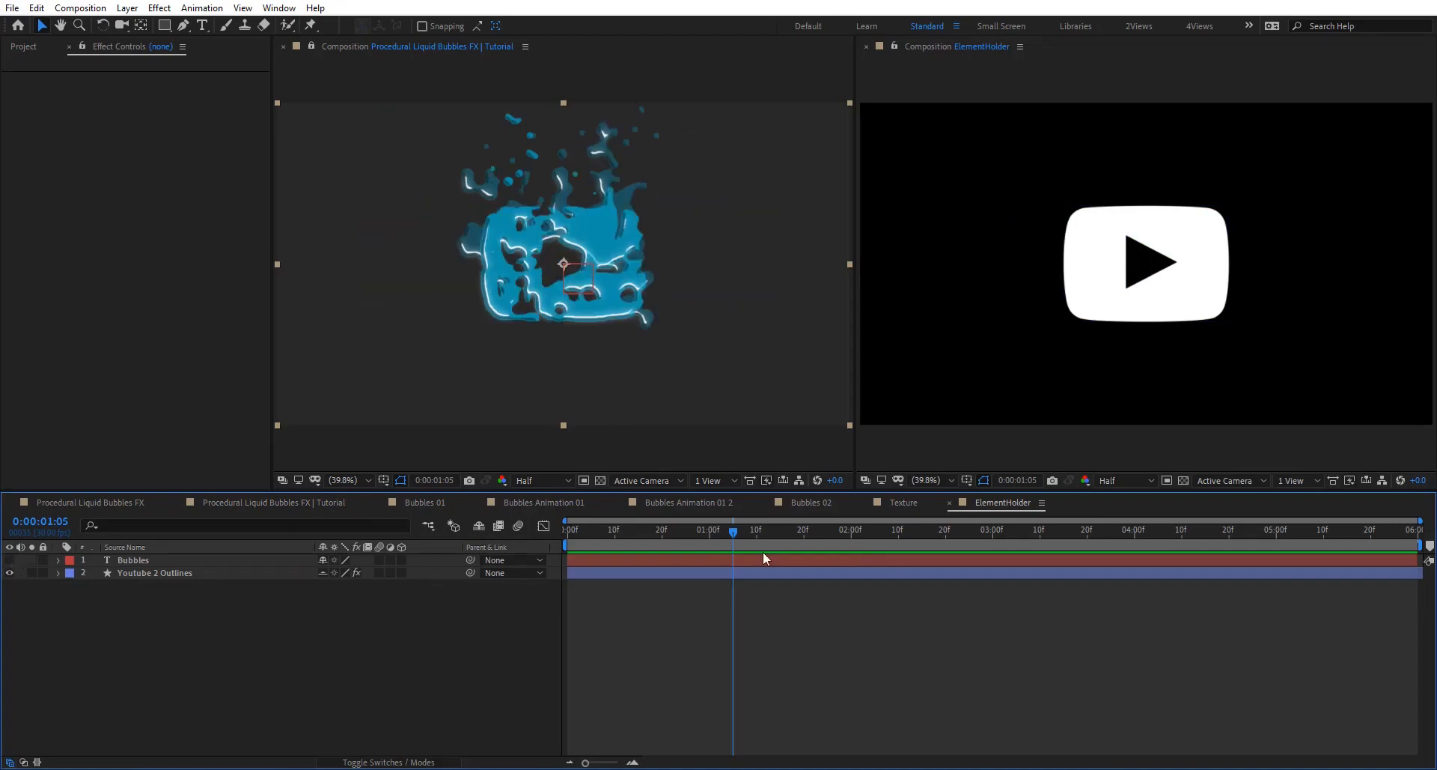
Step: Play the logo version of the effect from the start of the tutorial composition in a single viewer
{"action": "left_click_drag", "start_coordinate": [807, 531], "coordinate": [647, 541]}
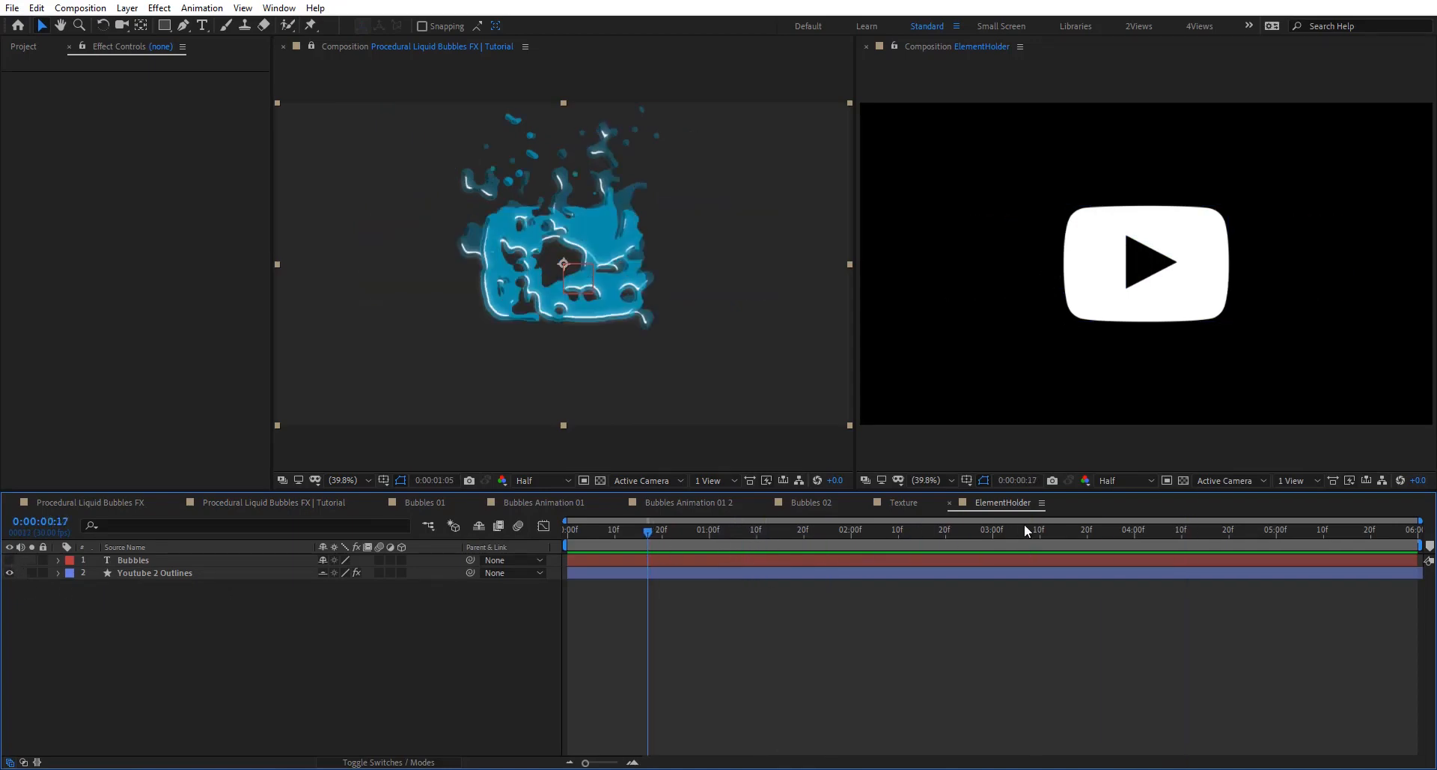
{"action": "left_click", "coordinate": [306, 503]}
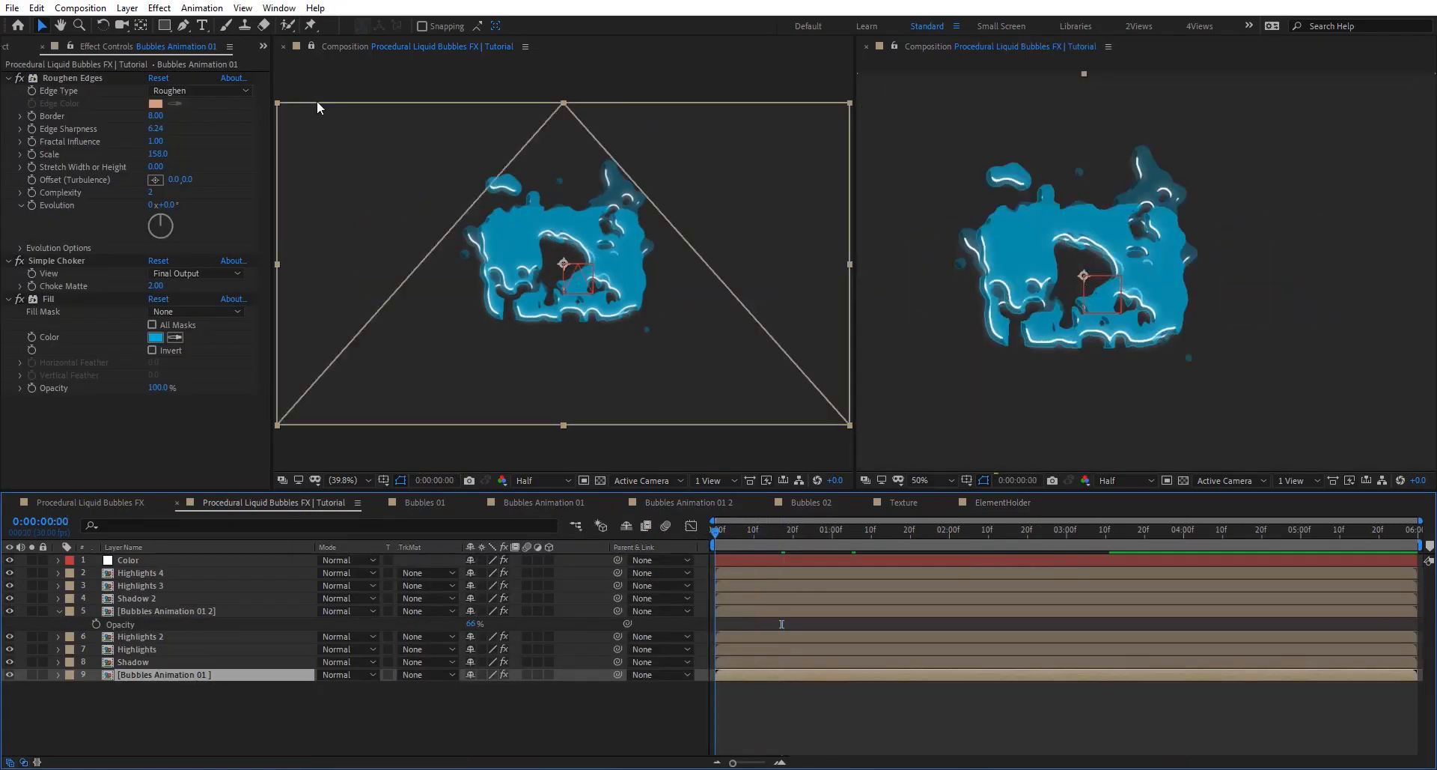
{"action": "left_click", "coordinate": [283, 46]}
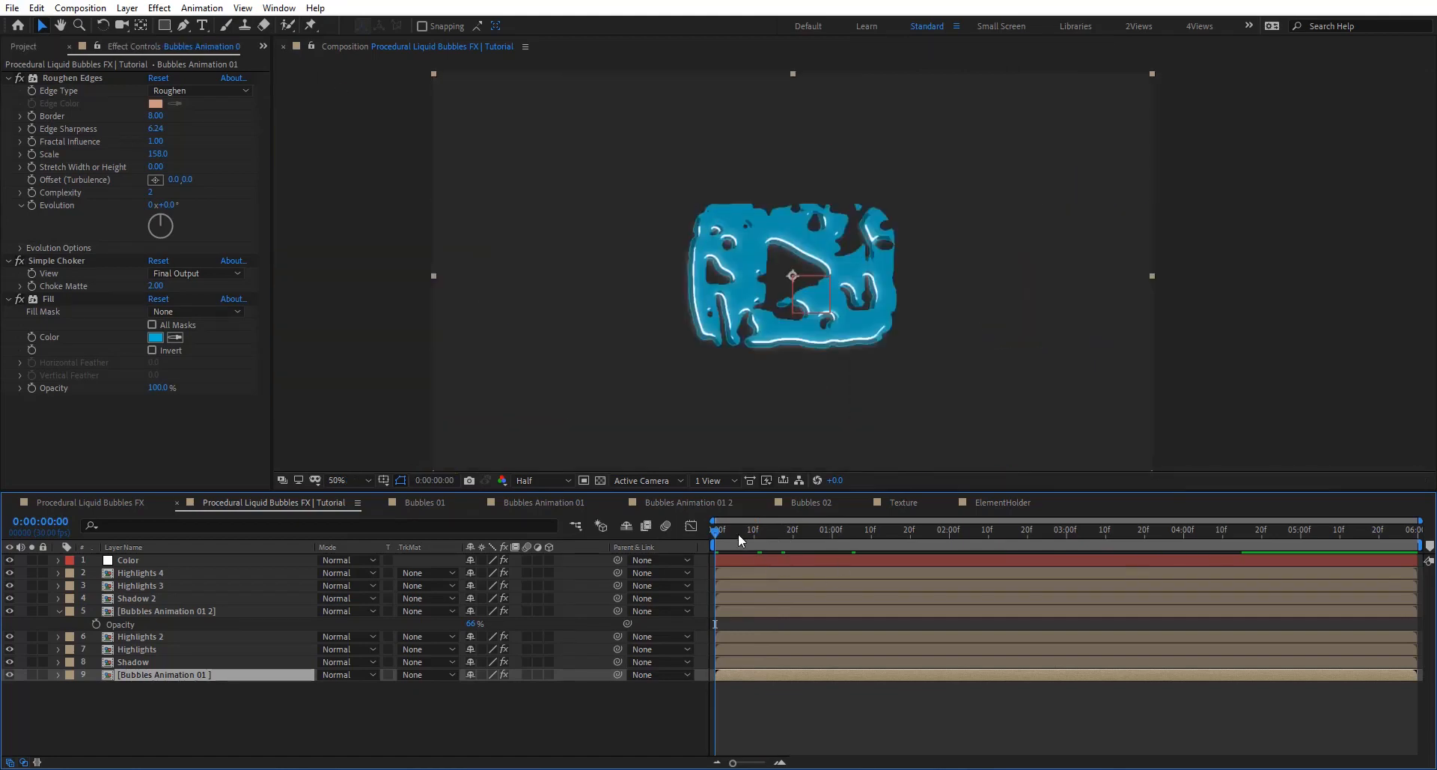
{"action": "key", "text": "space"}
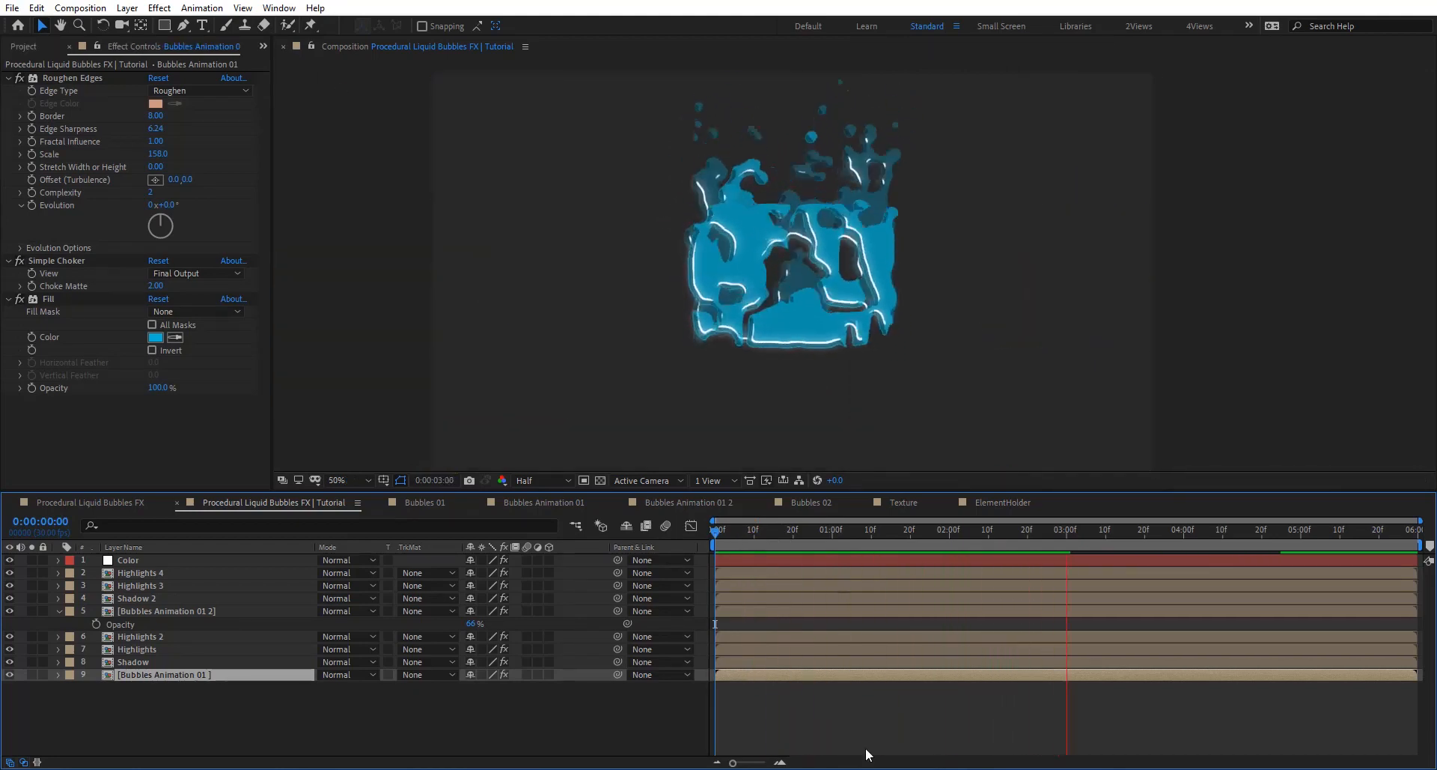